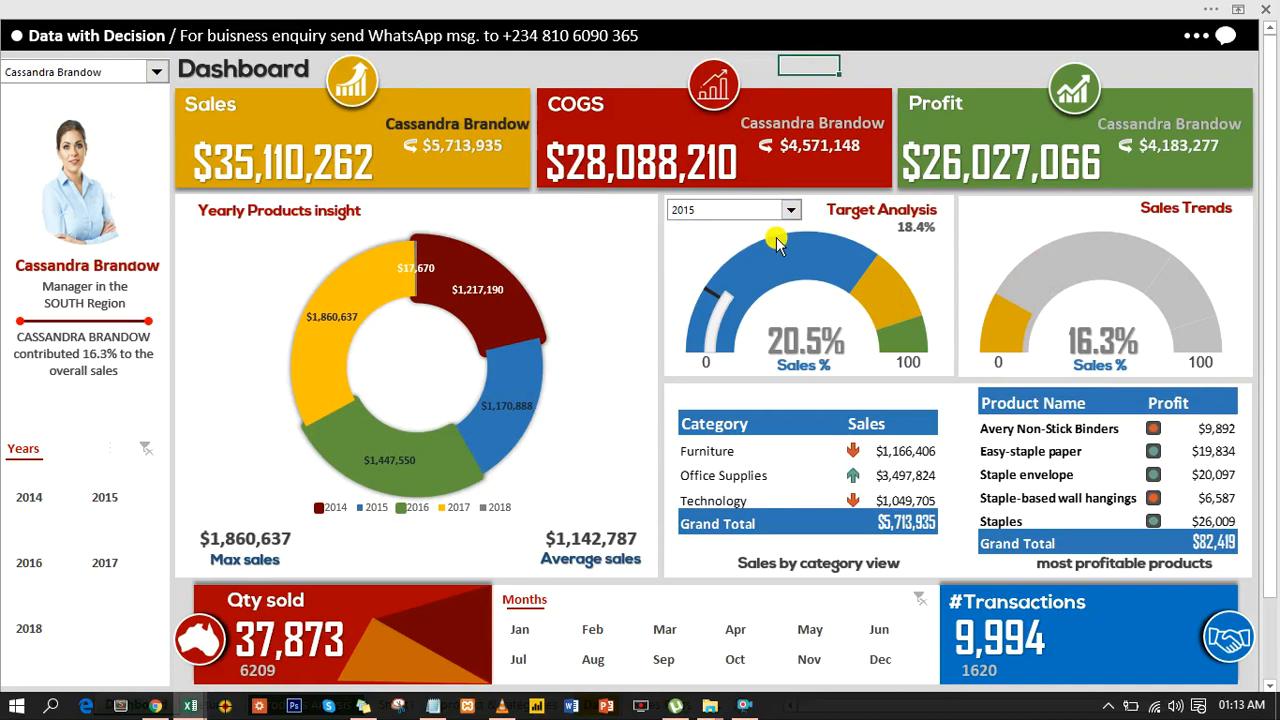
- View and close the information panel for the current sales rep, and switch the dashboard to the East Region manager
{"action": "left_click", "coordinate": [1225, 40]}
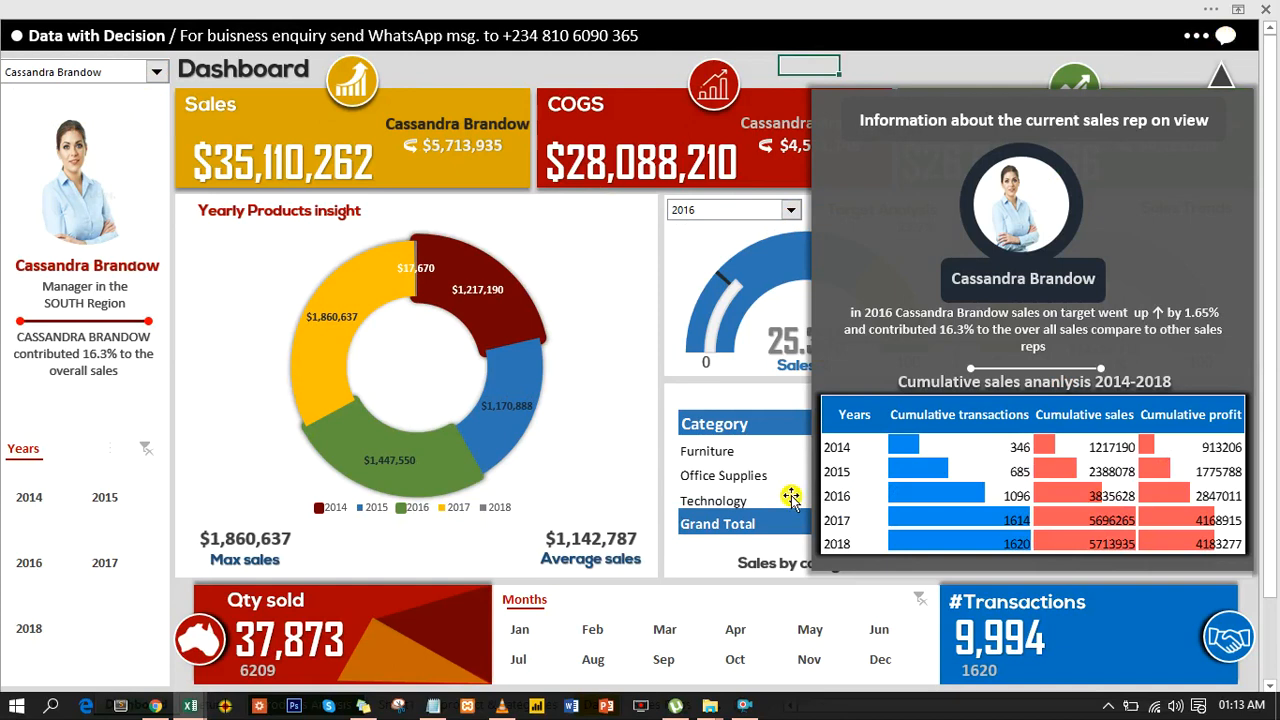
{"action": "left_click", "coordinate": [1225, 40]}
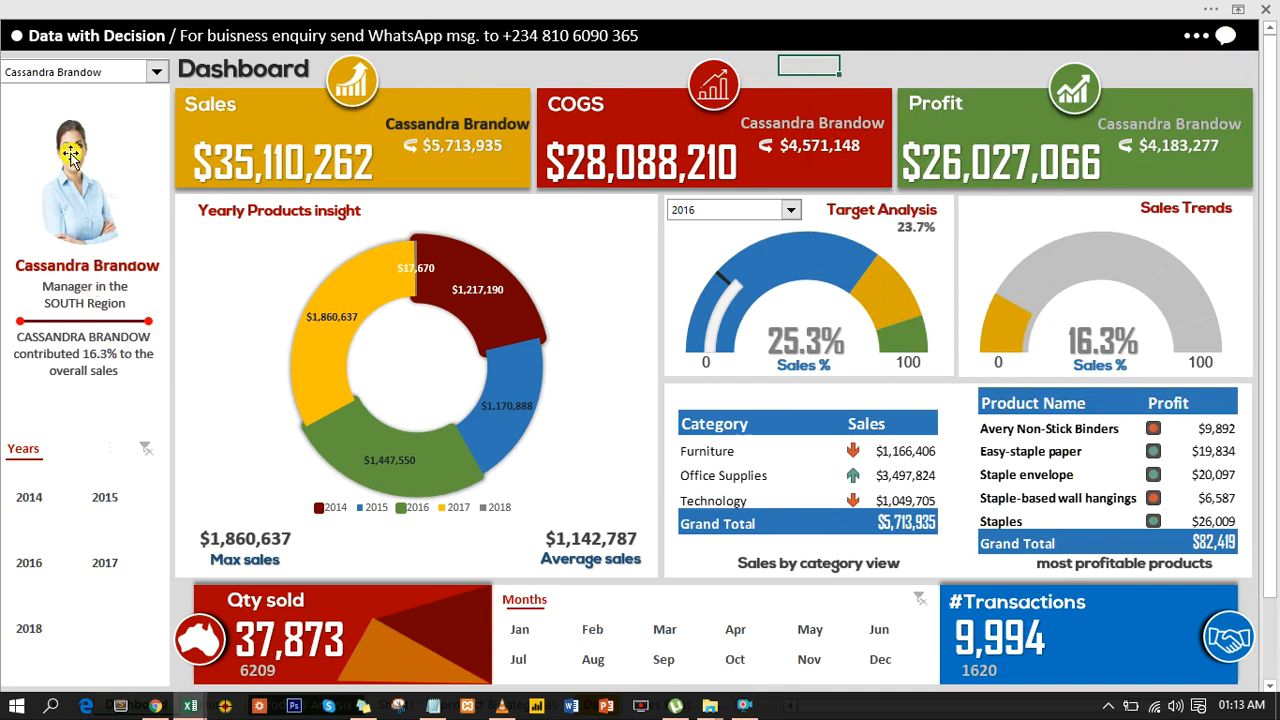
{"action": "left_click", "coordinate": [157, 72]}
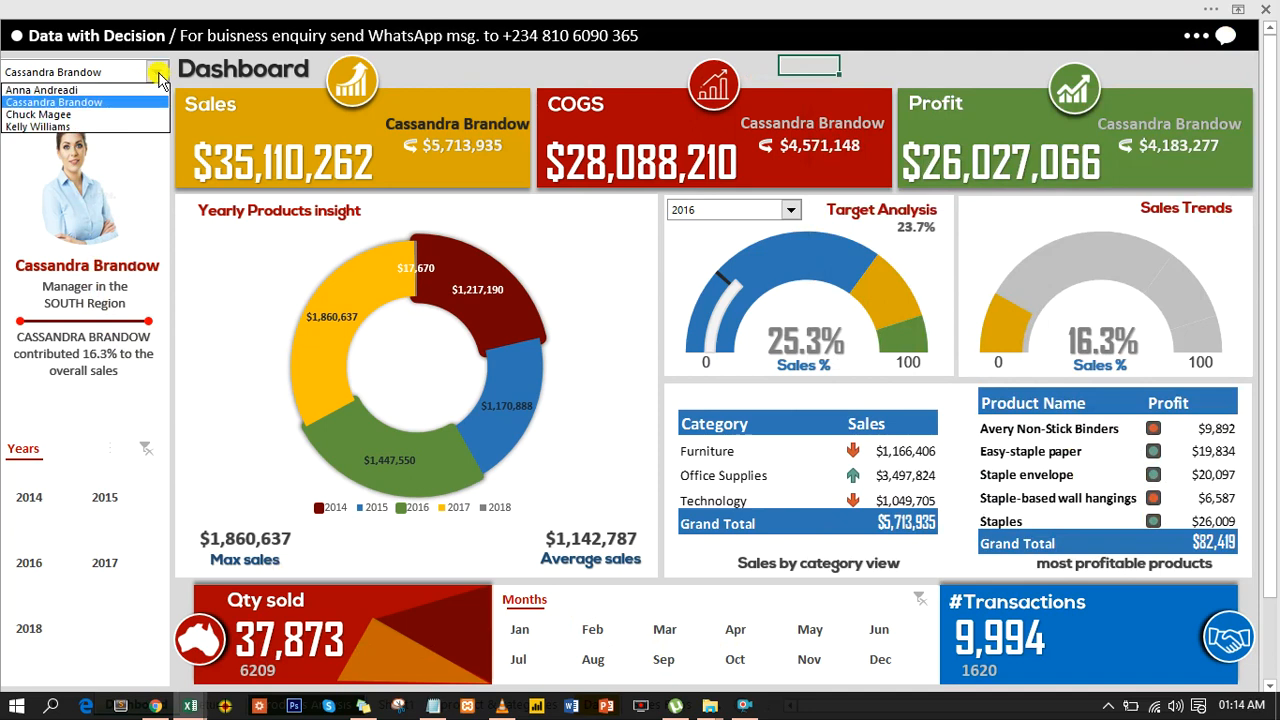
{"action": "left_click", "coordinate": [123, 116]}
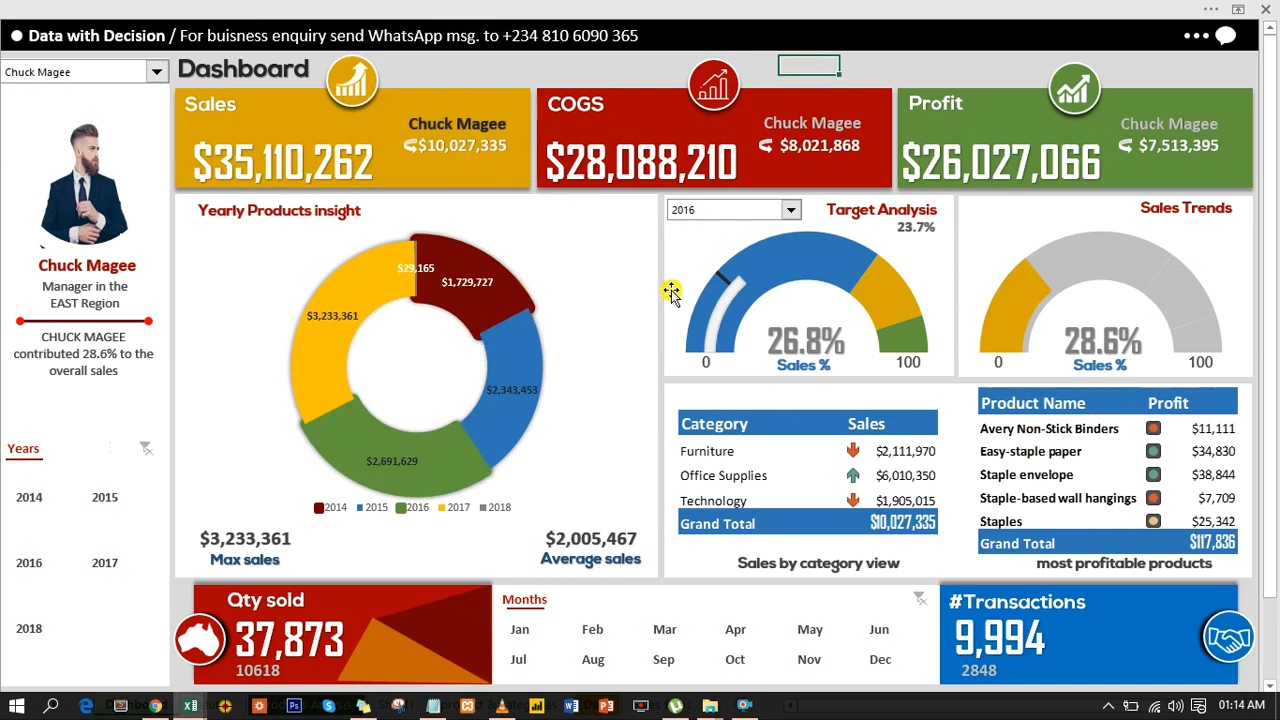
- View the Target Analysis gauge for 2015 and for 2018
{"action": "left_click", "coordinate": [792, 210]}
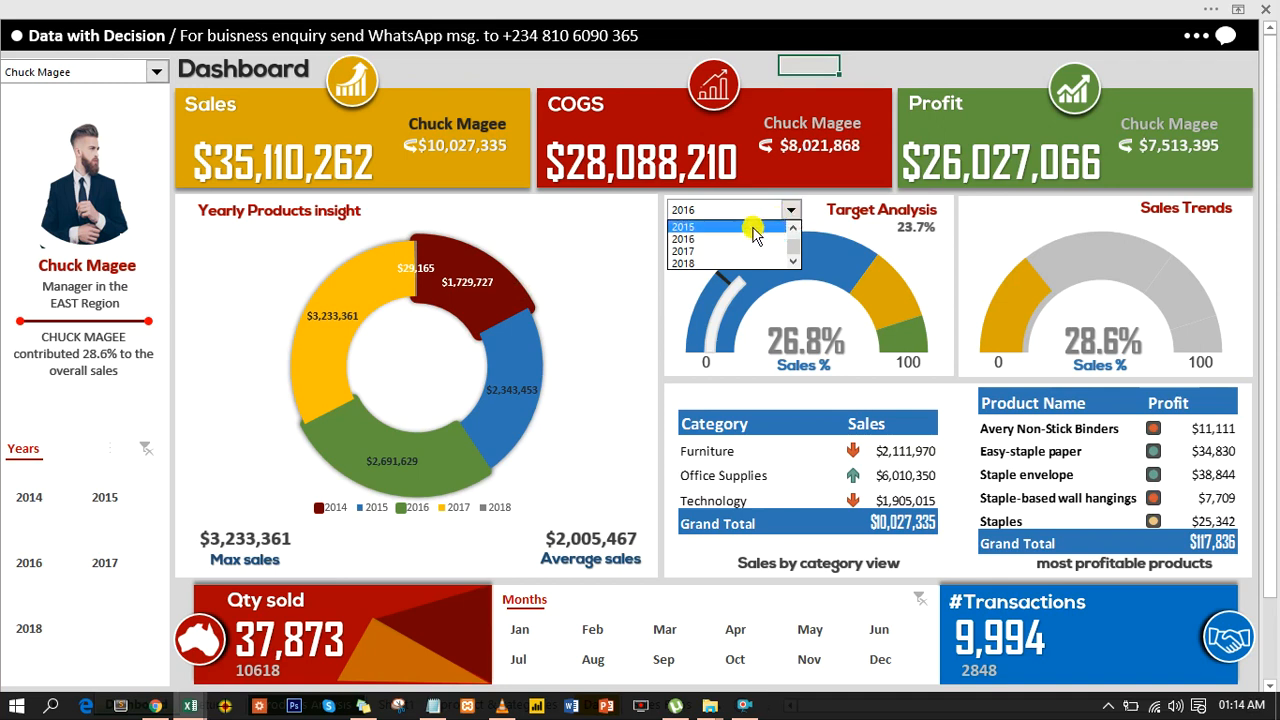
{"action": "left_click", "coordinate": [755, 236]}
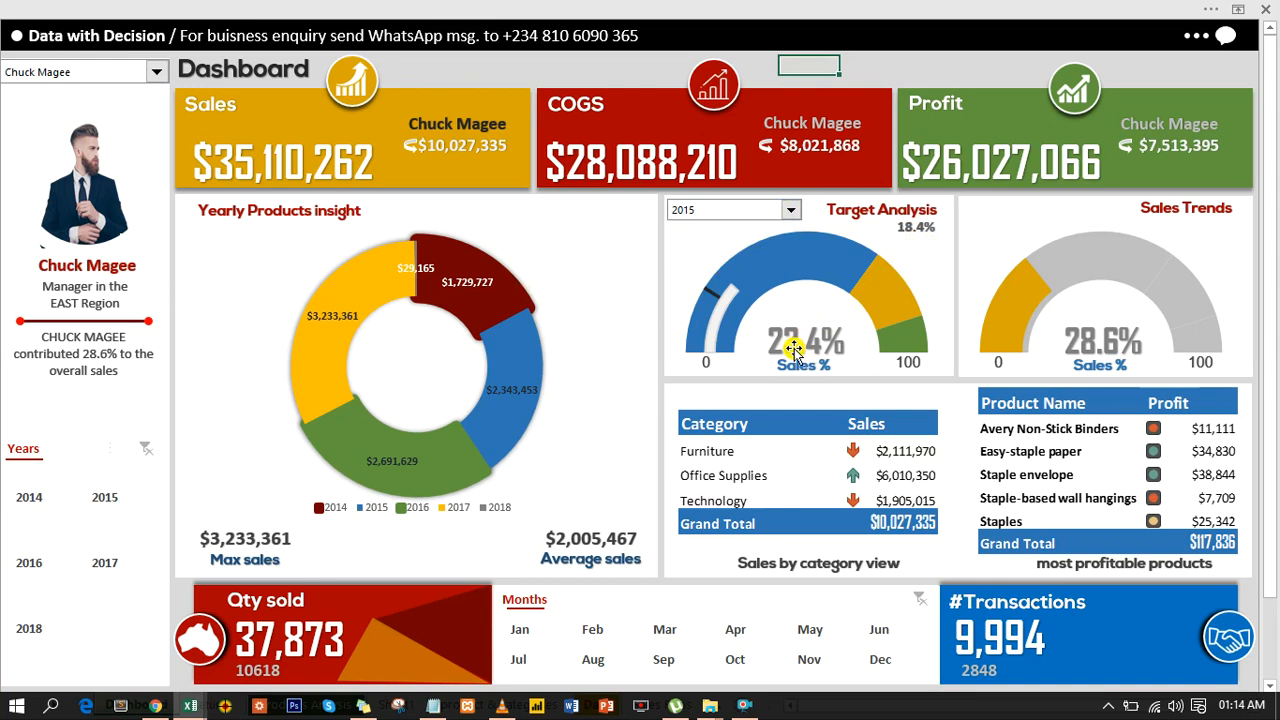
{"action": "left_click", "coordinate": [793, 211]}
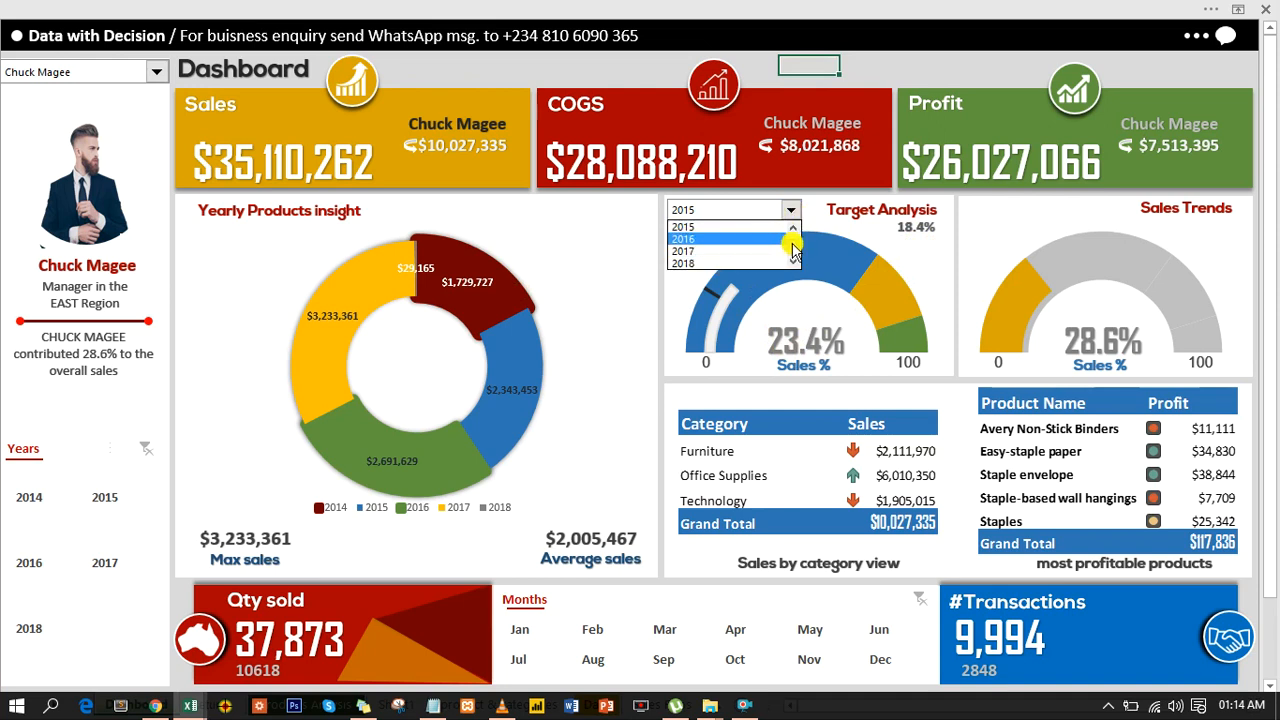
{"action": "left_click", "coordinate": [739, 265]}
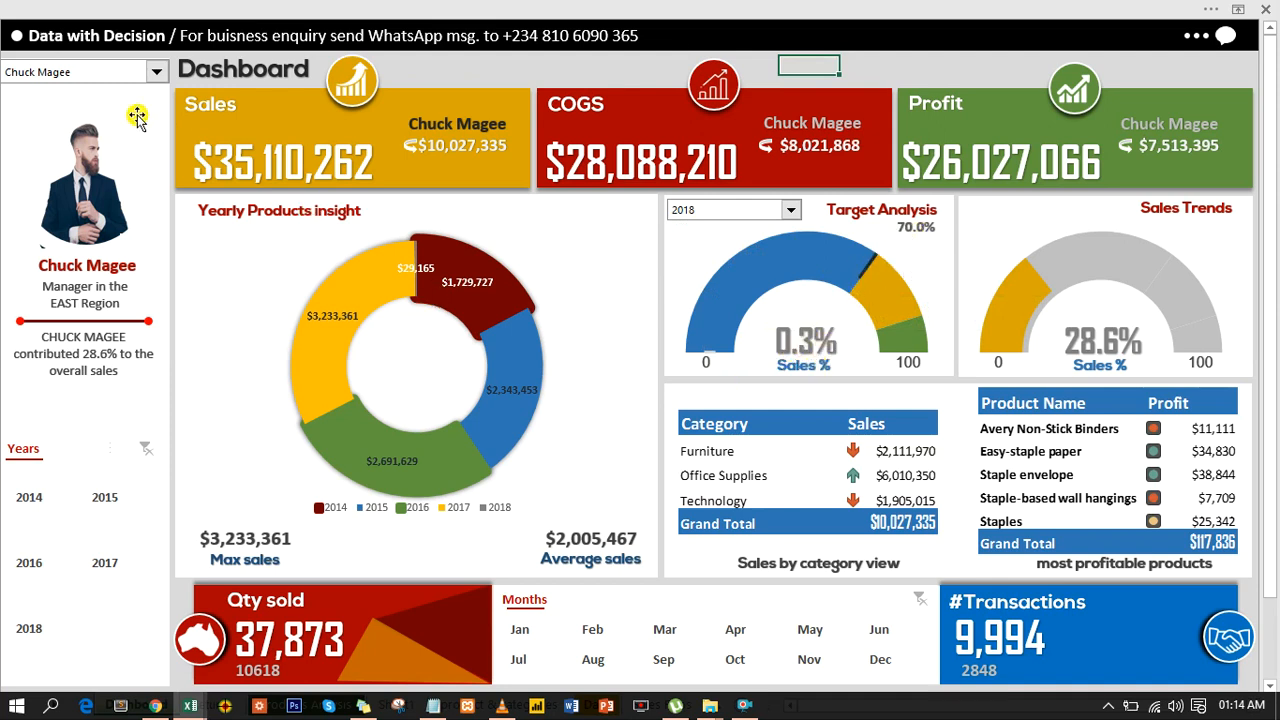
- Switch the dashboard to the South Region manager and open the sales rep information panel
{"action": "left_click", "coordinate": [156, 72]}
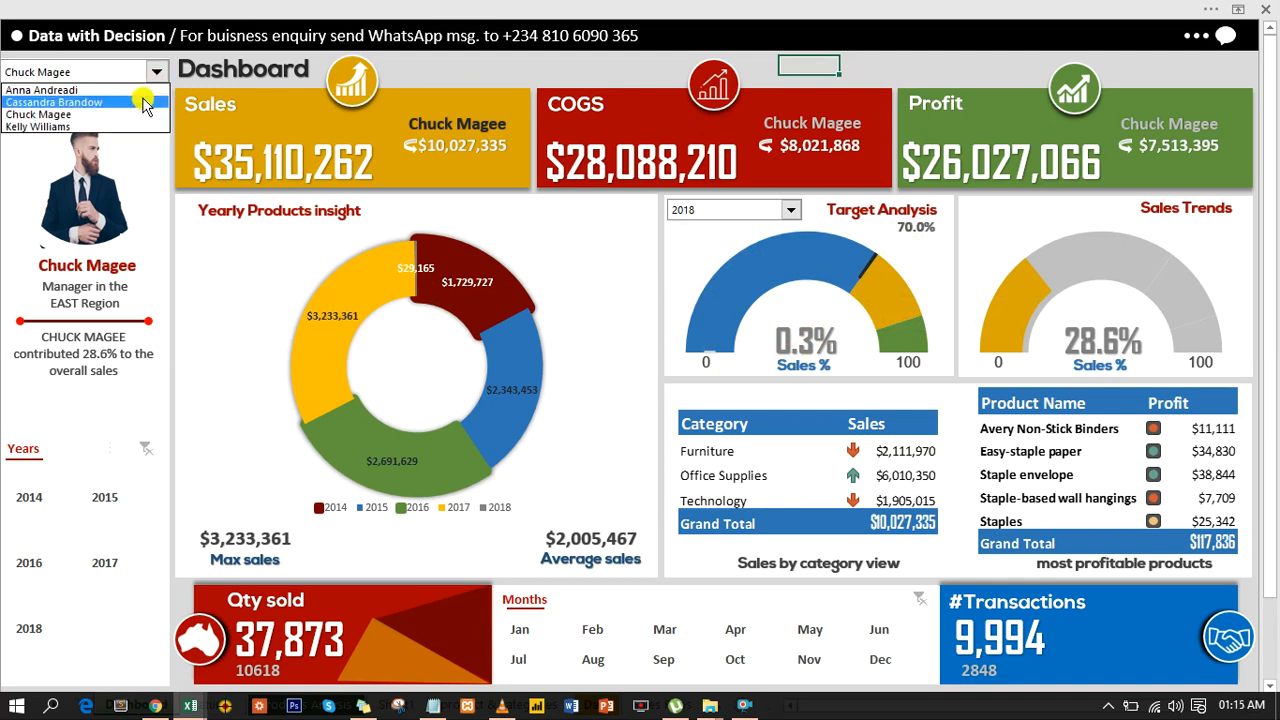
{"action": "left_click", "coordinate": [132, 102]}
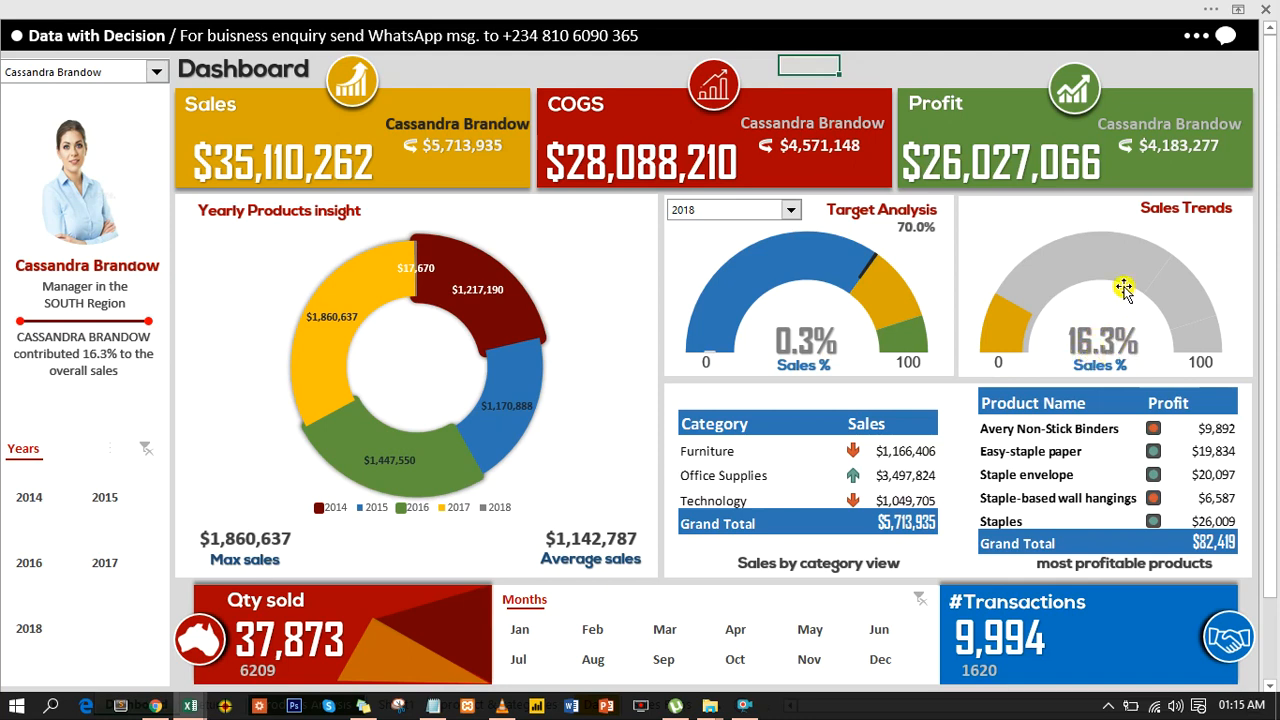
{"action": "left_click", "coordinate": [1226, 41]}
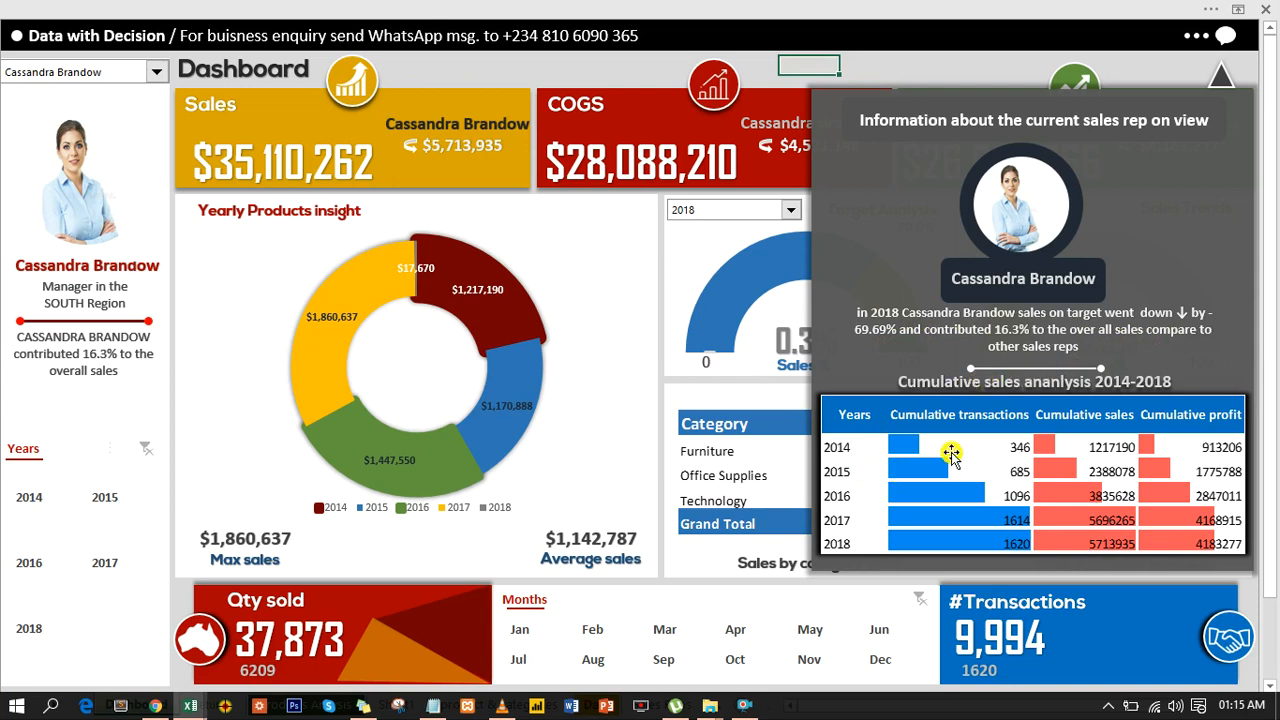
- Switch the dashboard to the West Region manager
{"action": "left_click", "coordinate": [158, 73]}
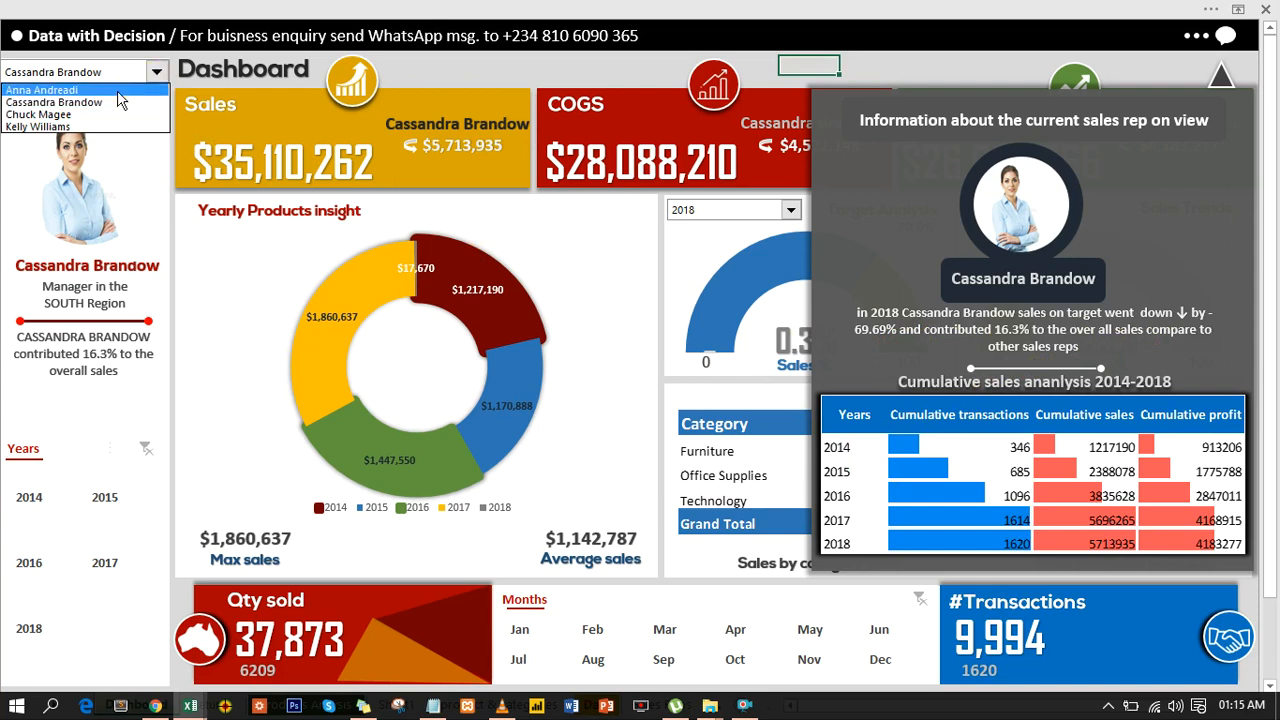
{"action": "left_click", "coordinate": [118, 90]}
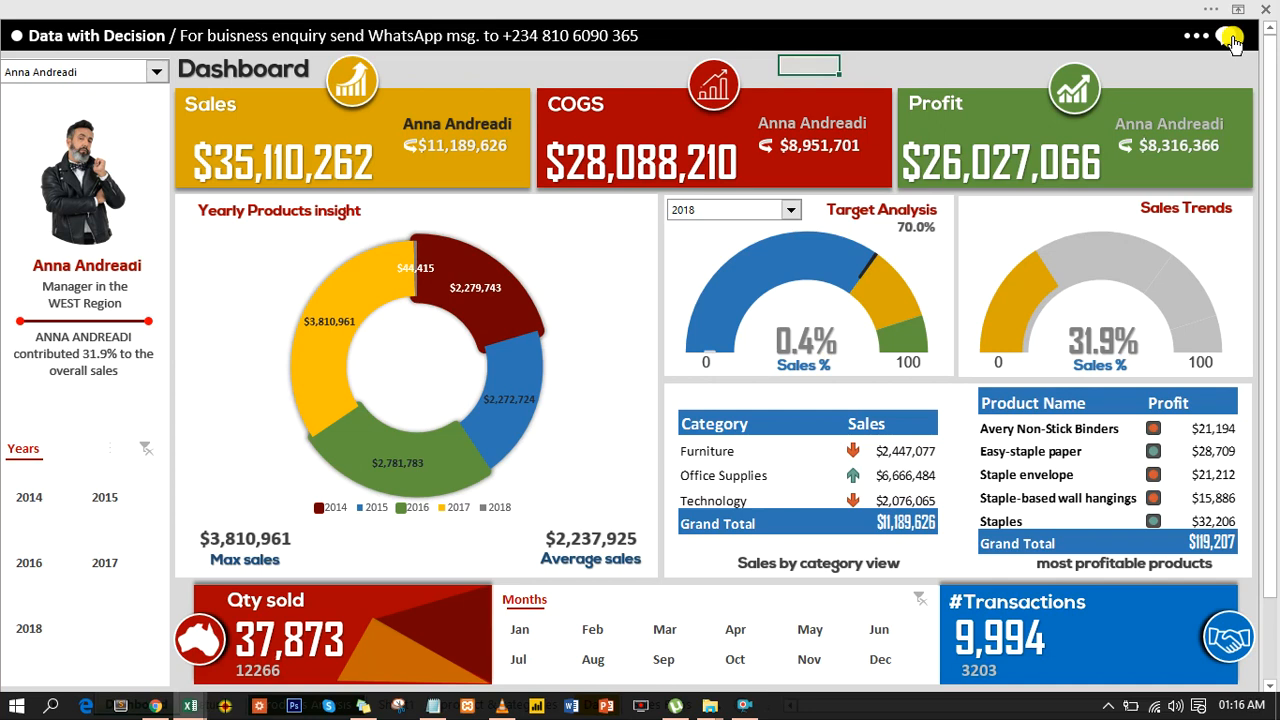
- Try moving the yellow Sales card down over the Yearly Products insight area, and revert the move
{"action": "left_click", "coordinate": [627, 67]}
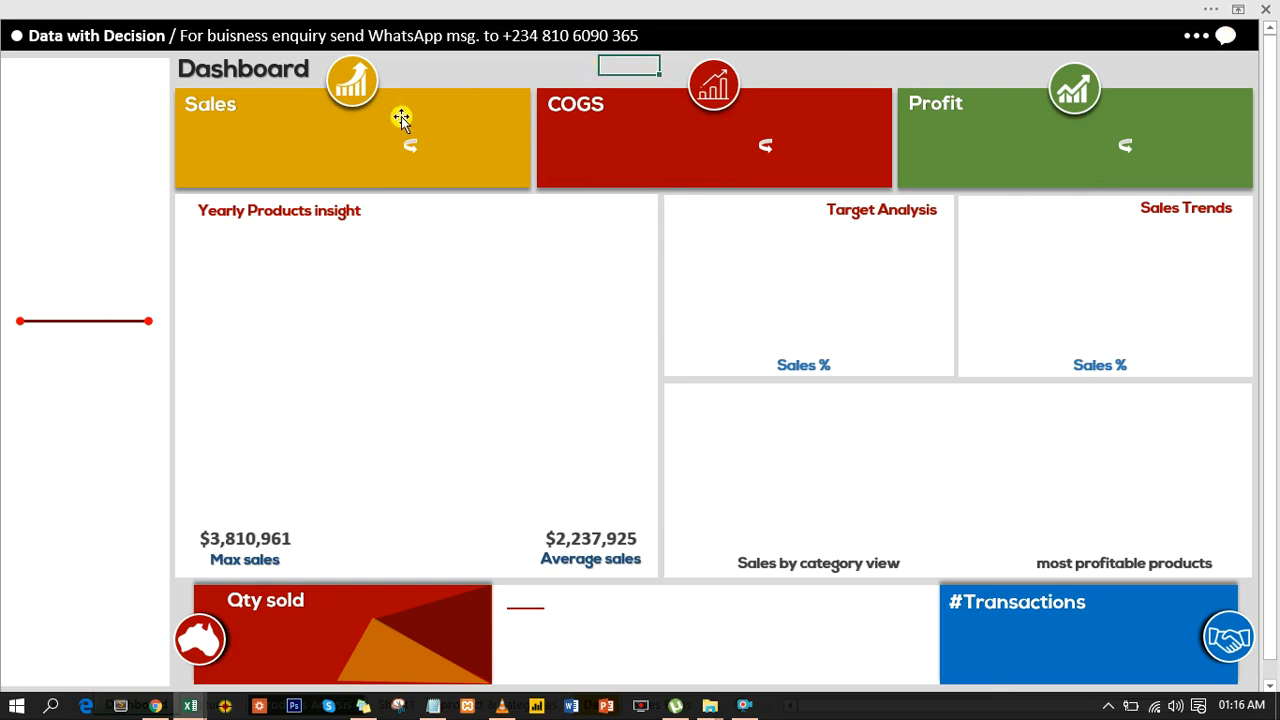
{"action": "left_click", "coordinate": [329, 145]}
{"action": "left_click_drag", "start_coordinate": [329, 145], "coordinate": [383, 277]}
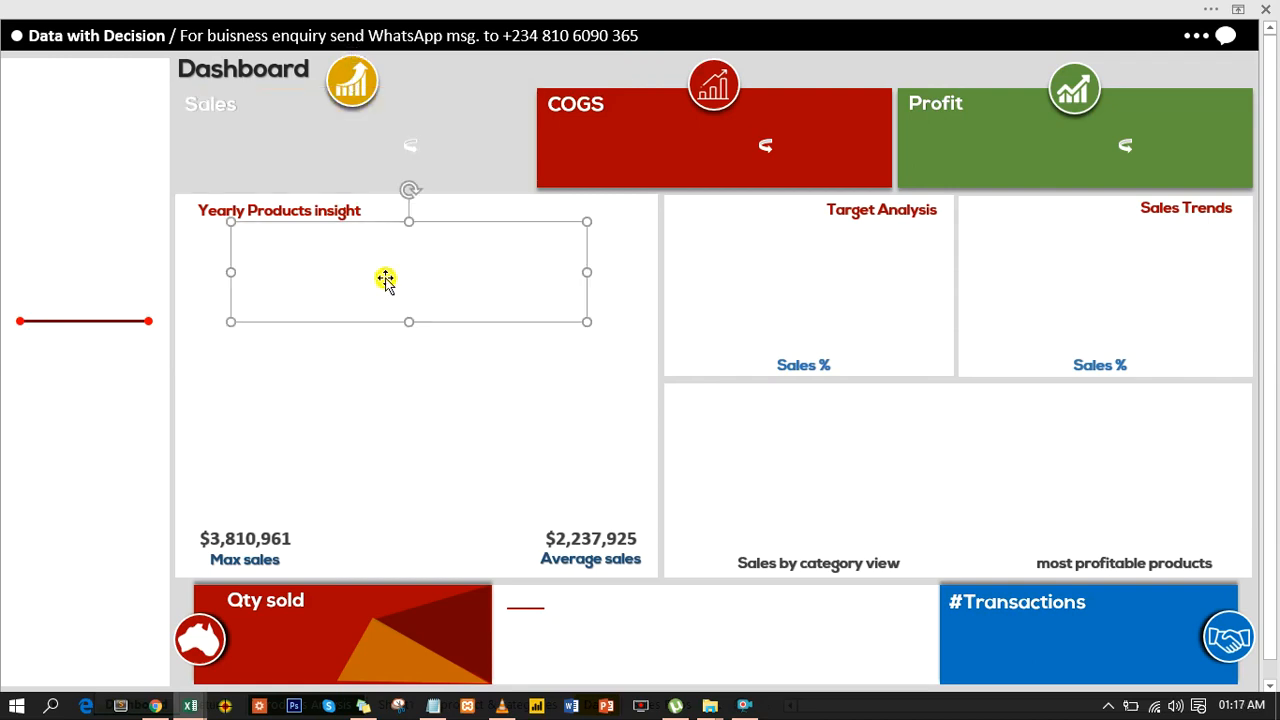
{"action": "key", "text": "Escape"}
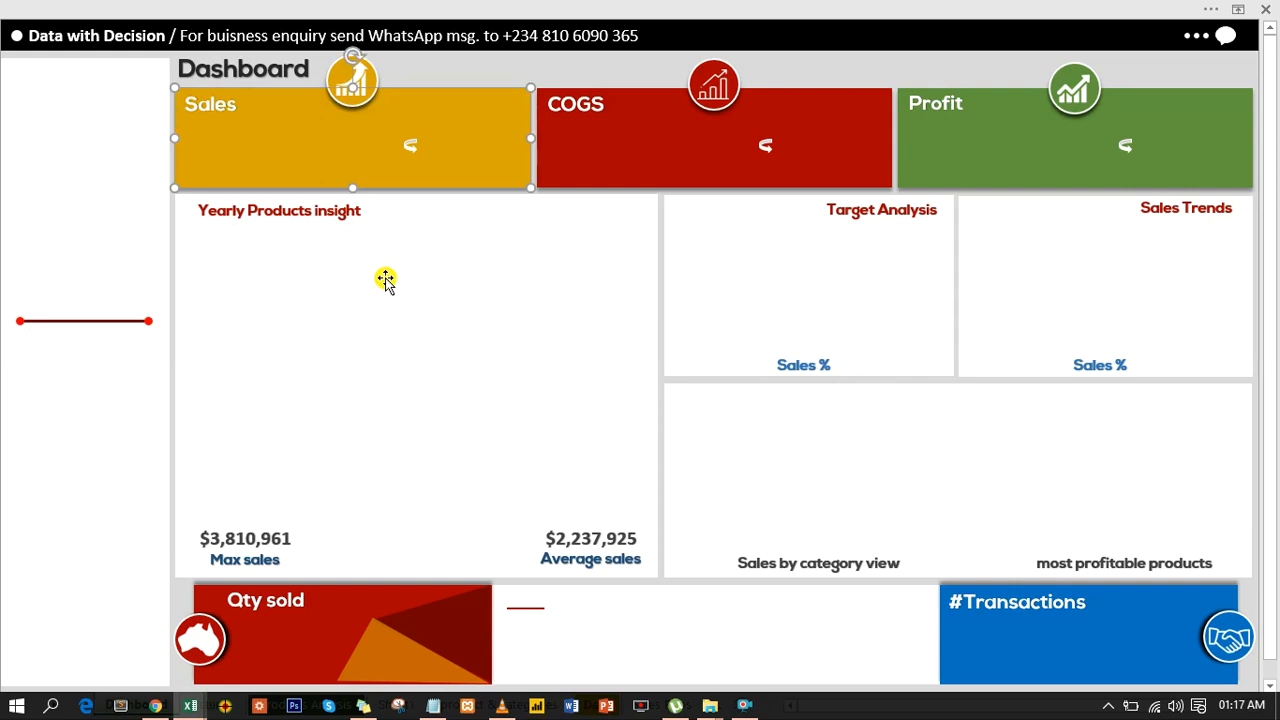
- Try moving the chart icon out of its circle onto the COGS card, and undo the move
{"action": "left_click", "coordinate": [706, 90]}
{"action": "left_click", "coordinate": [706, 90]}
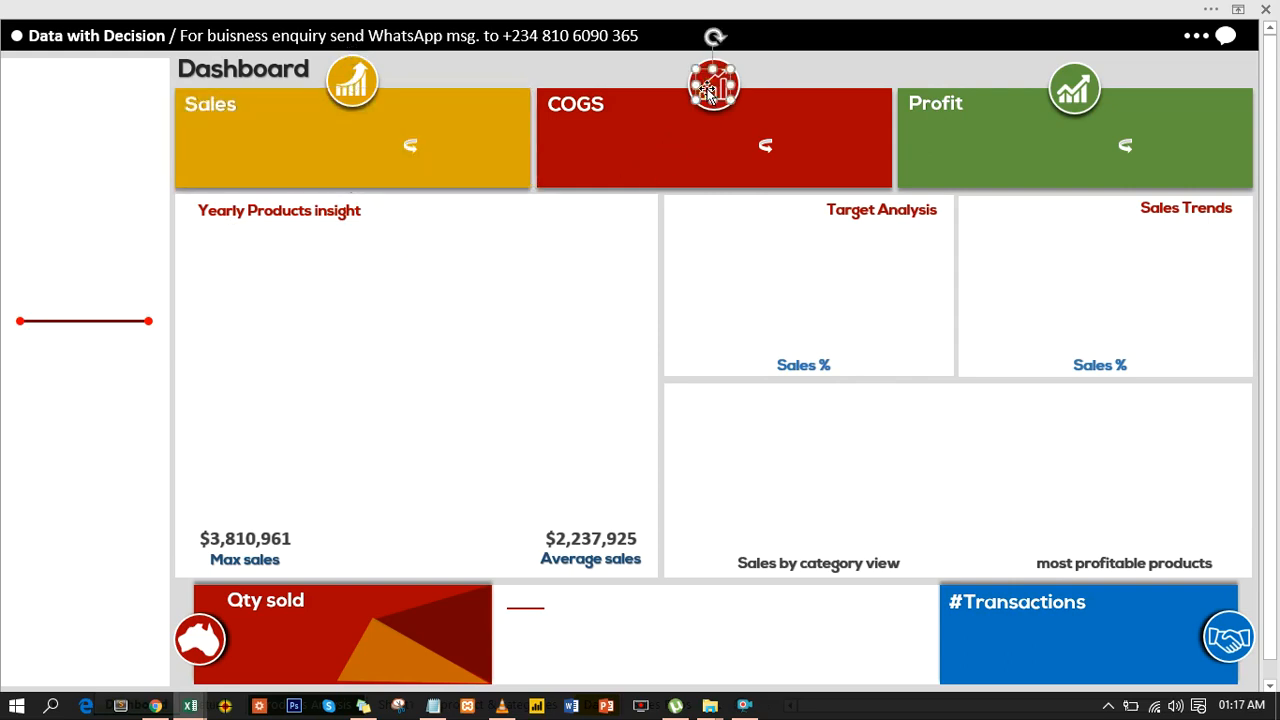
{"action": "left_click_drag", "start_coordinate": [706, 90], "coordinate": [652, 124]}
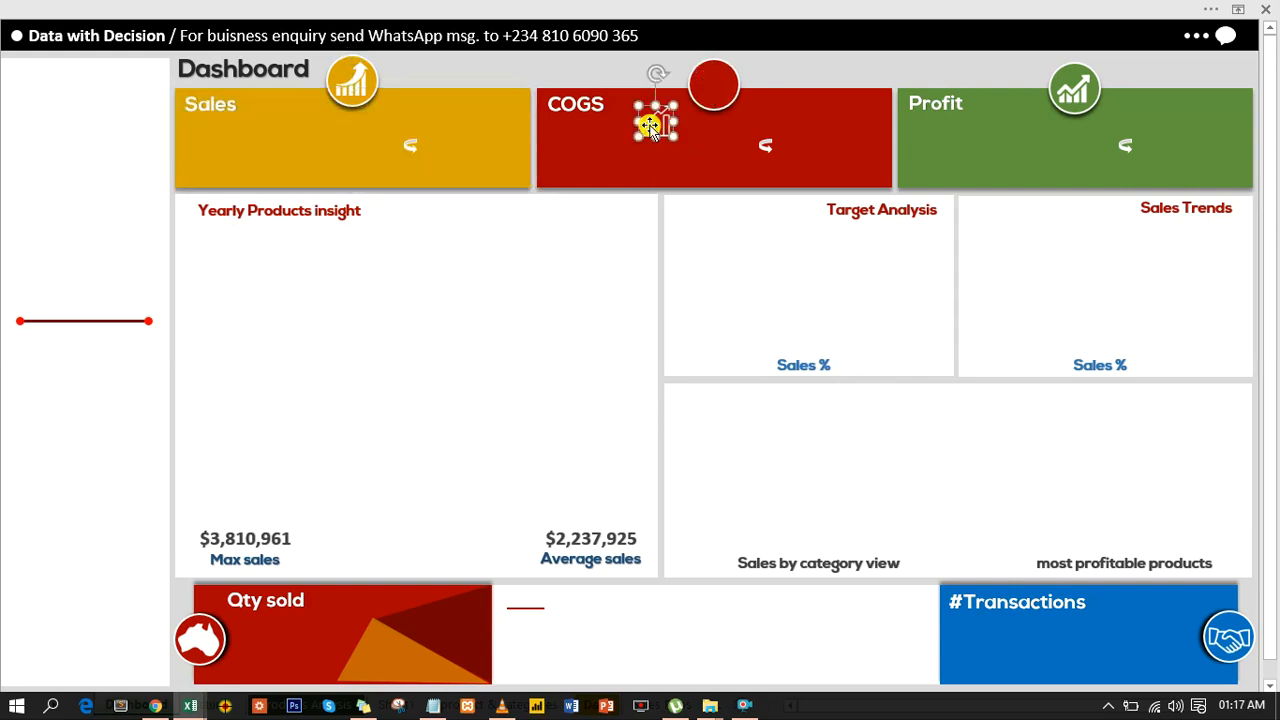
{"action": "key", "text": "ctrl+z"}
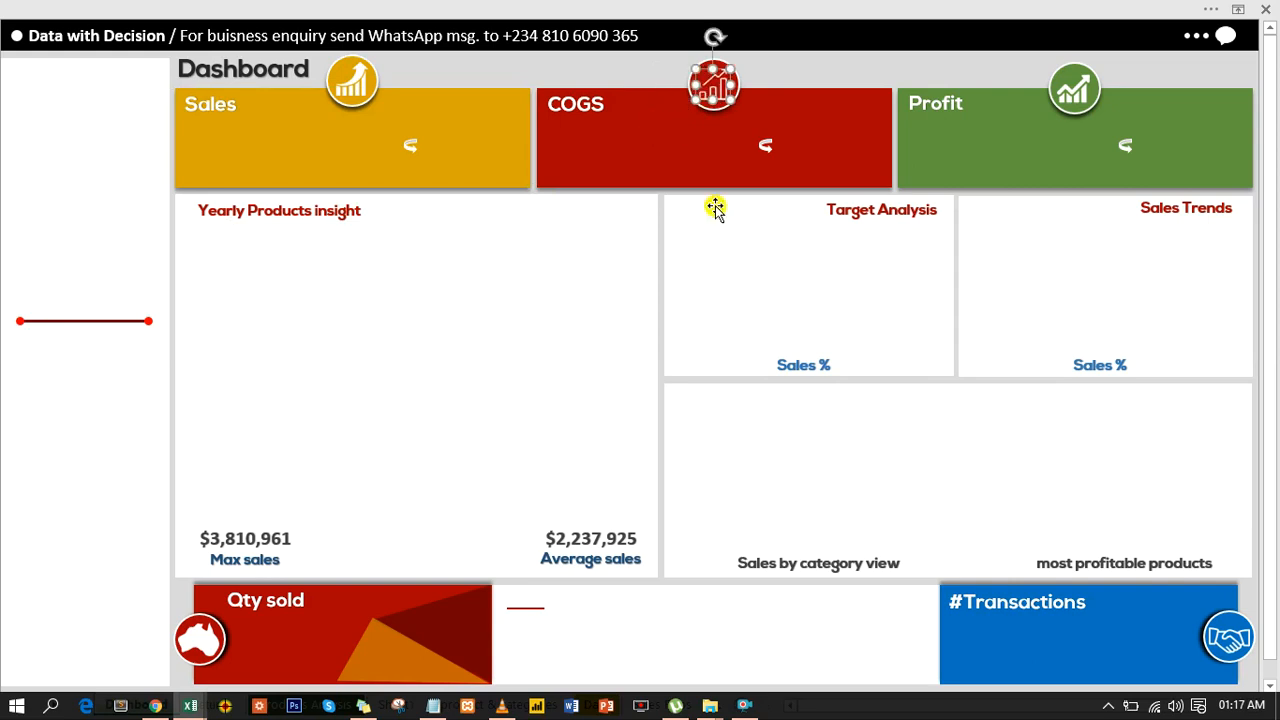
- Try shifting the white Target Analysis card toward the Yearly Products insight card, and undo the move
{"action": "left_click", "coordinate": [764, 318]}
{"action": "left_click_drag", "start_coordinate": [763, 320], "coordinate": [655, 320]}
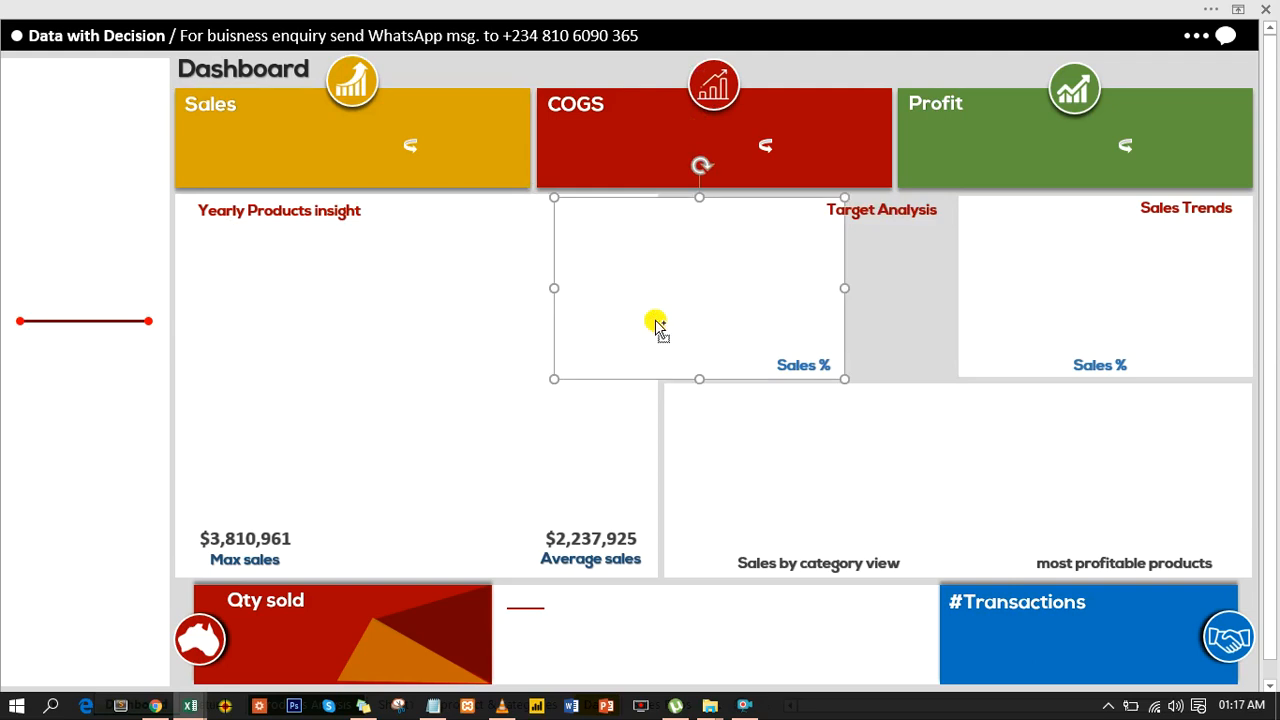
{"action": "key", "text": "ctrl+z"}
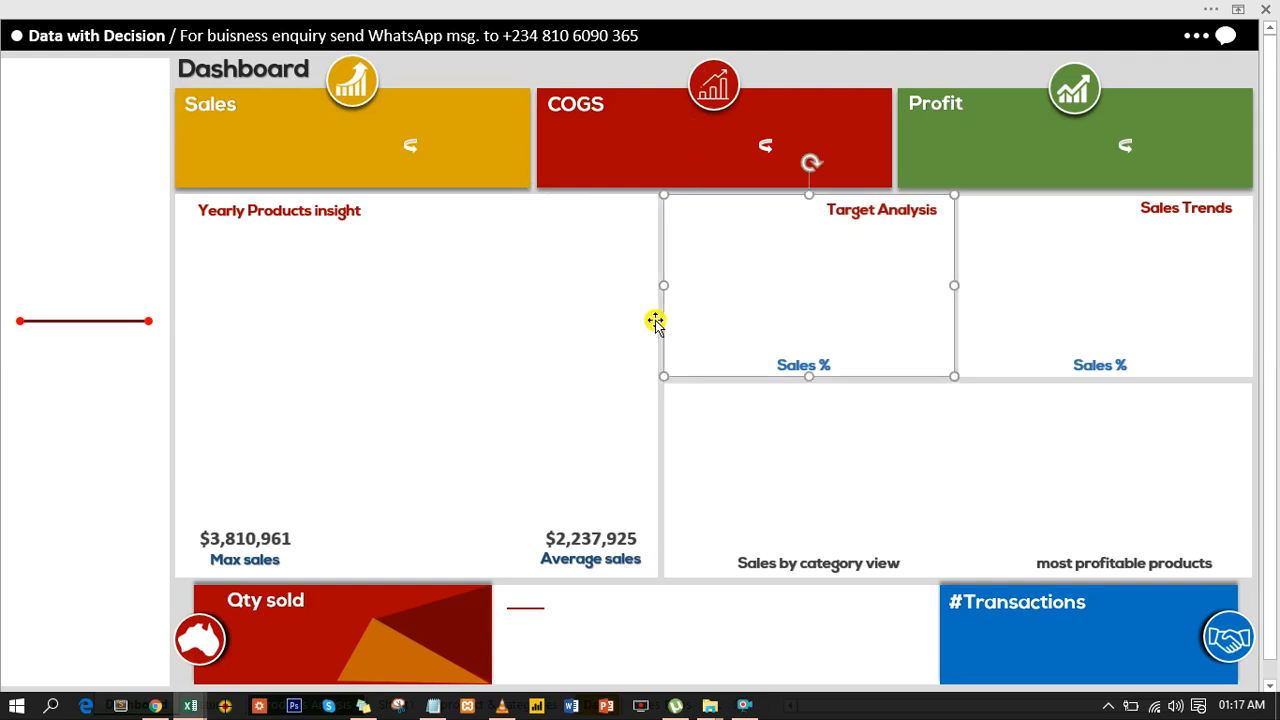
{"action": "left_click", "coordinate": [111, 229]}
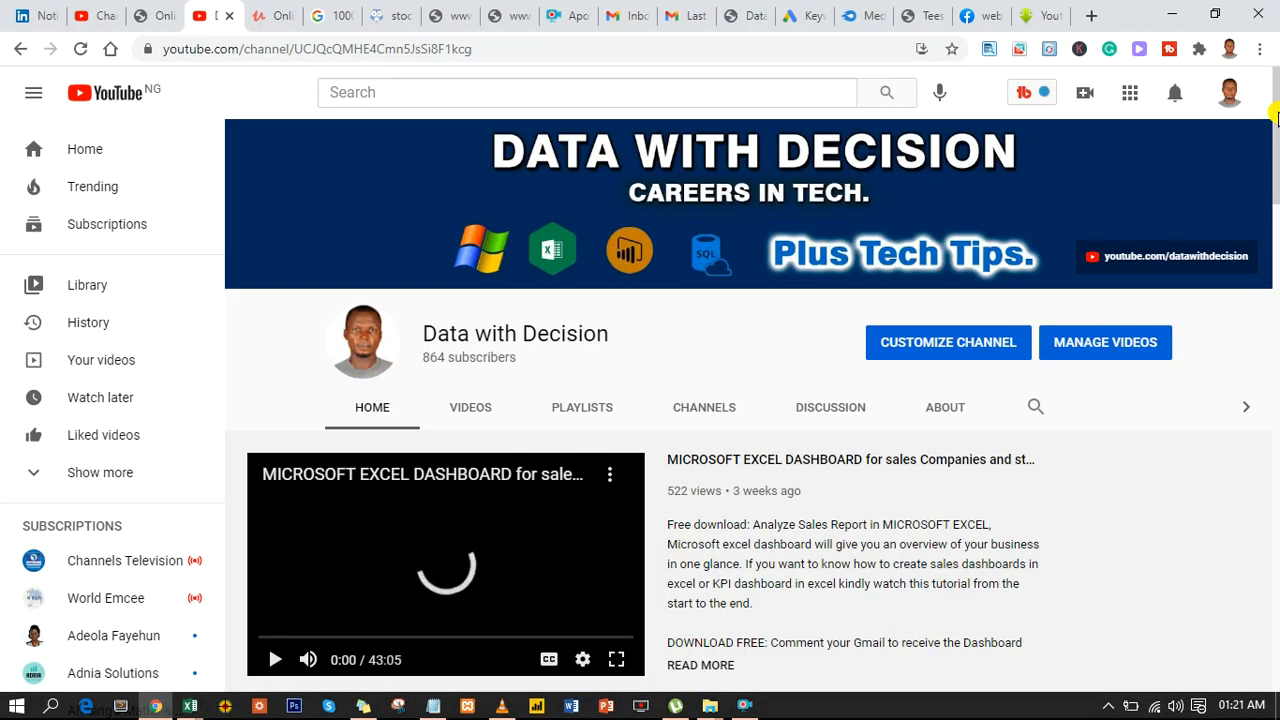
- Browse the popular videos and page through the uploads on the Data with Decision channel
{"action": "left_click_drag", "start_coordinate": [1277, 118], "coordinate": [1276, 238]}
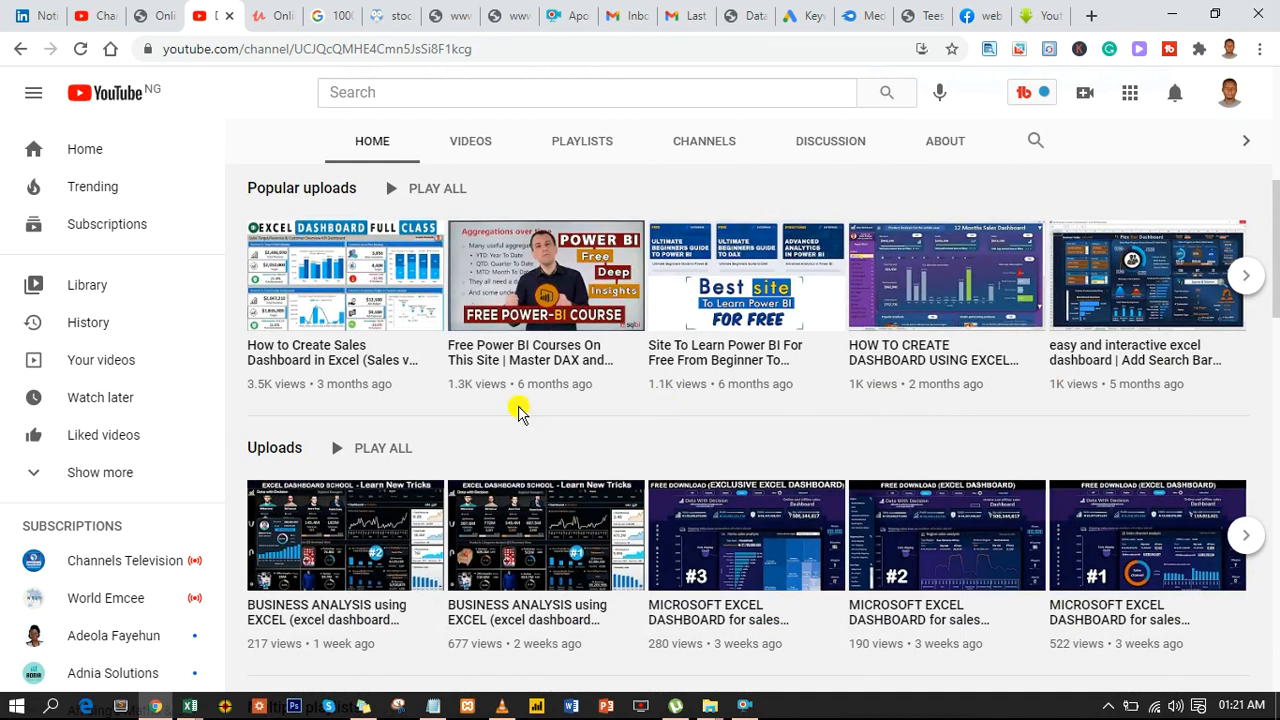
{"action": "scroll", "coordinate": [540, 366], "scroll_direction": "down", "scroll_amount": 1}
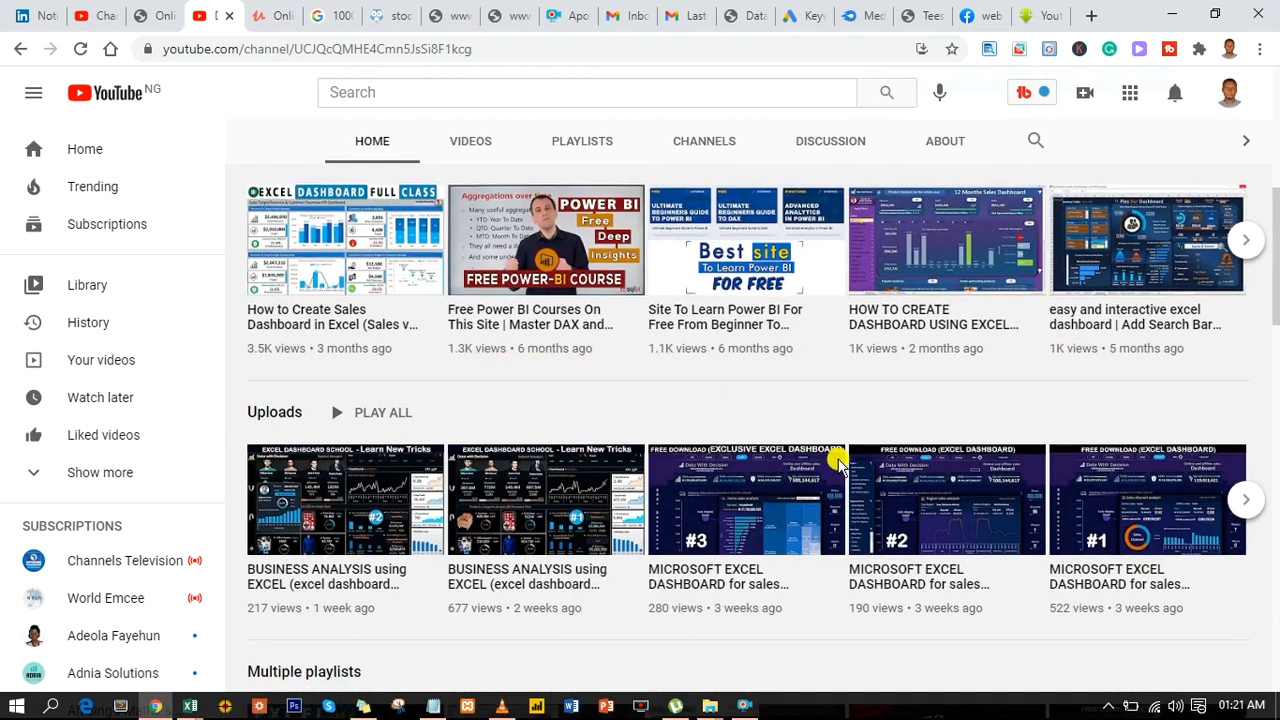
{"action": "mouse_move", "coordinate": [838, 464]}
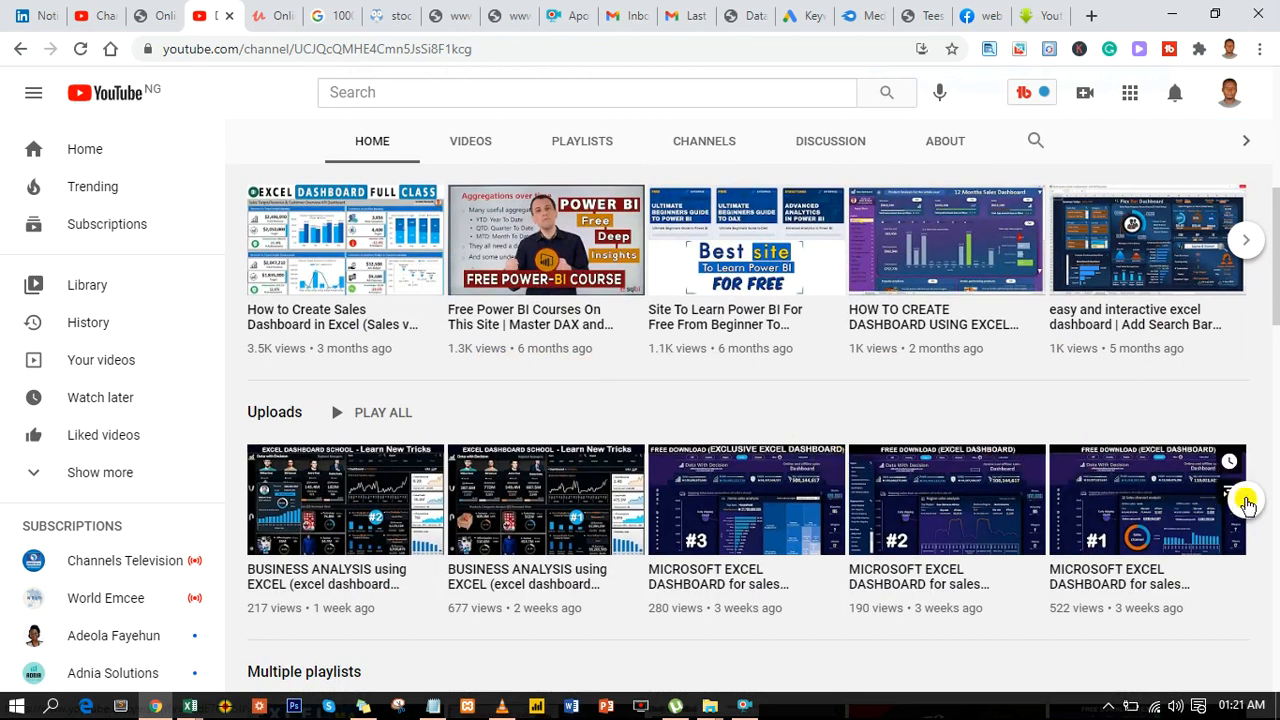
{"action": "left_click", "coordinate": [1247, 503]}
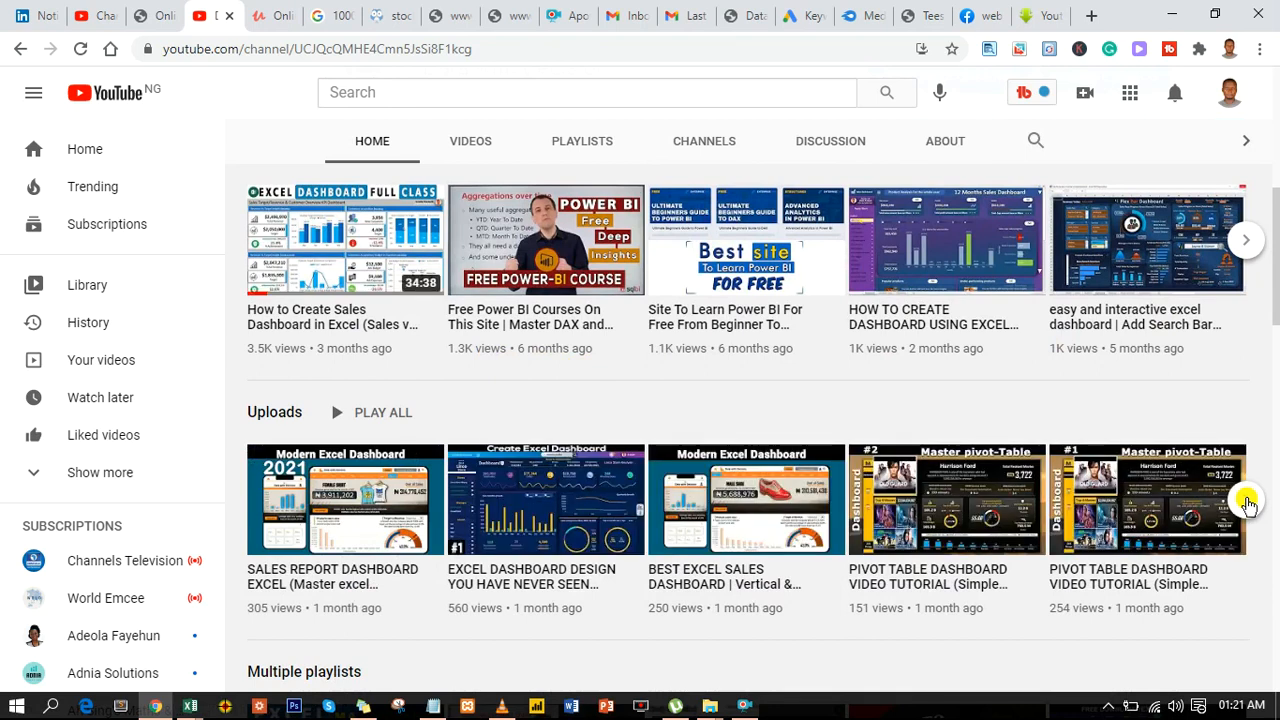
{"action": "left_click", "coordinate": [1247, 503]}
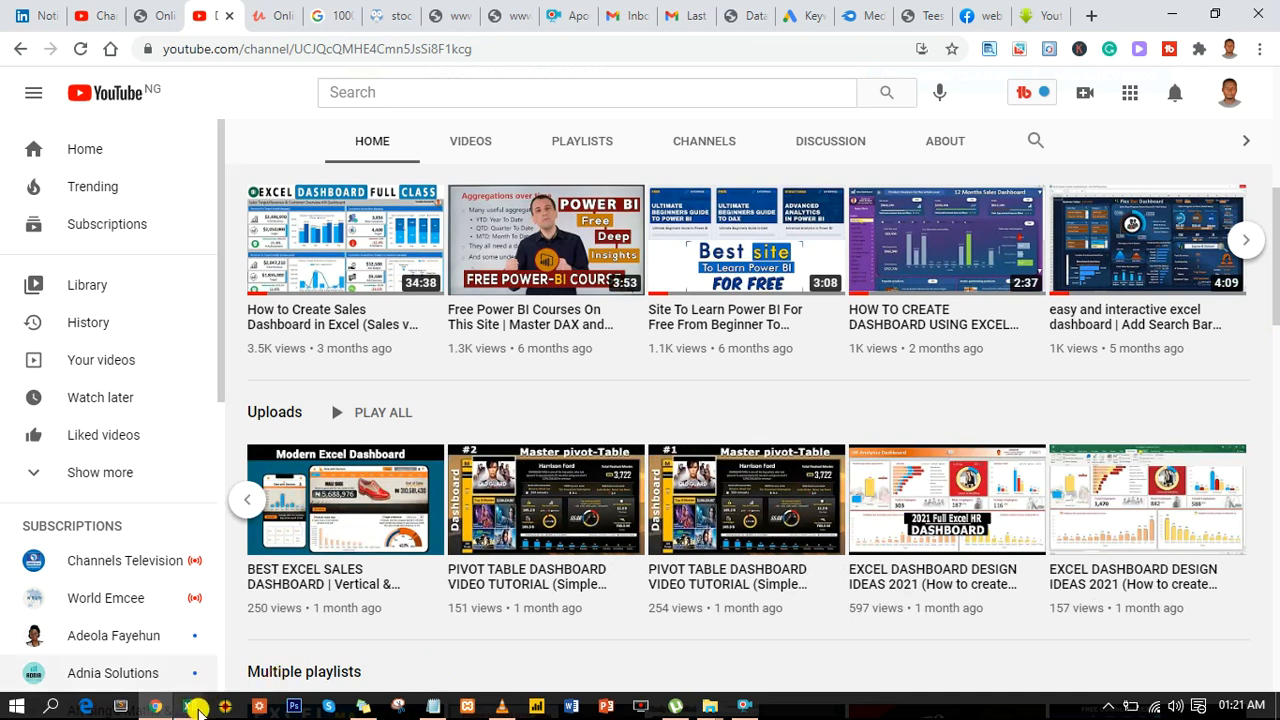
- Switch to the Excel workbook and look over the first product rows on the Data sheet
{"action": "mouse_move", "coordinate": [190, 704]}
{"action": "left_click", "coordinate": [307, 650]}
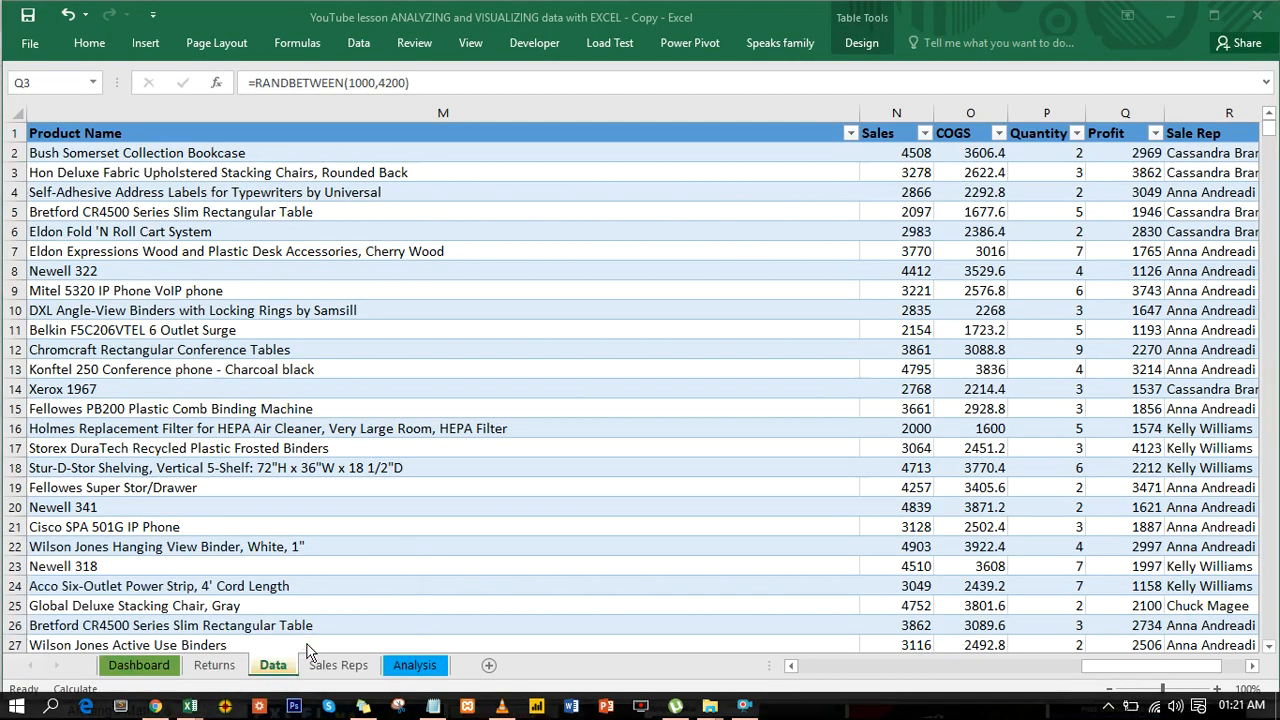
{"action": "left_click", "coordinate": [392, 227]}
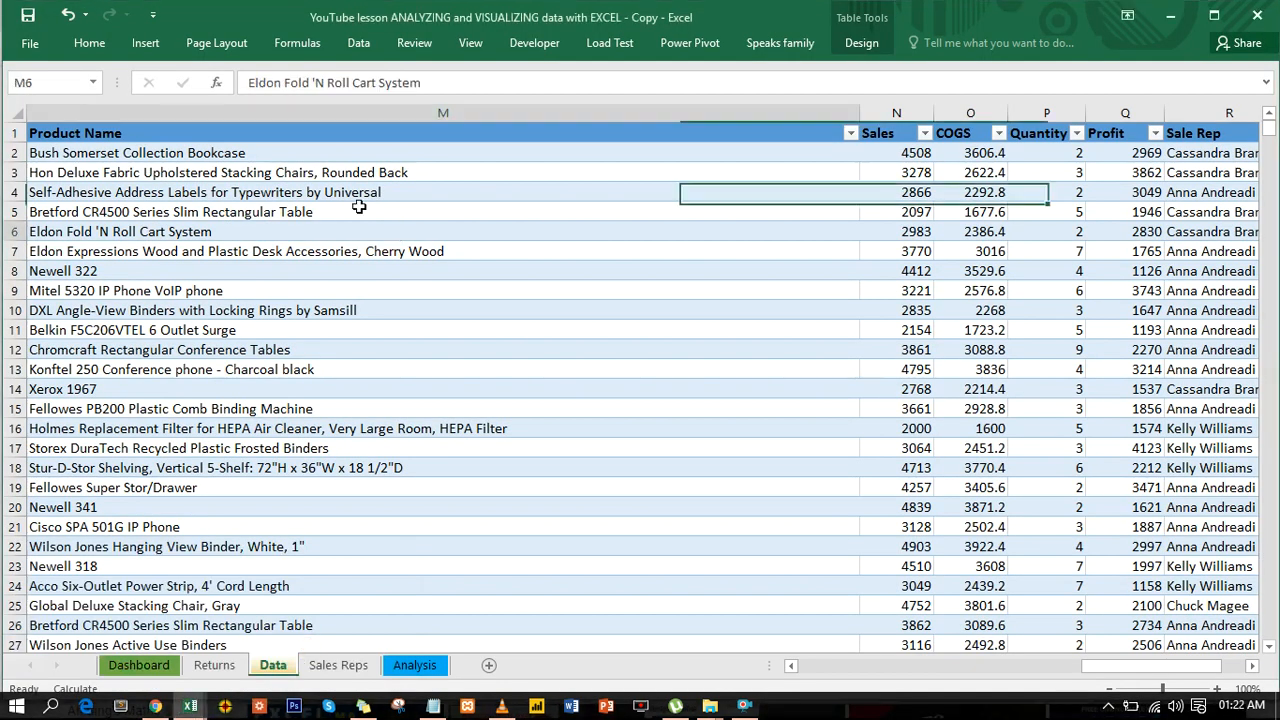
{"action": "left_click", "coordinate": [357, 205]}
{"action": "left_click", "coordinate": [335, 169]}
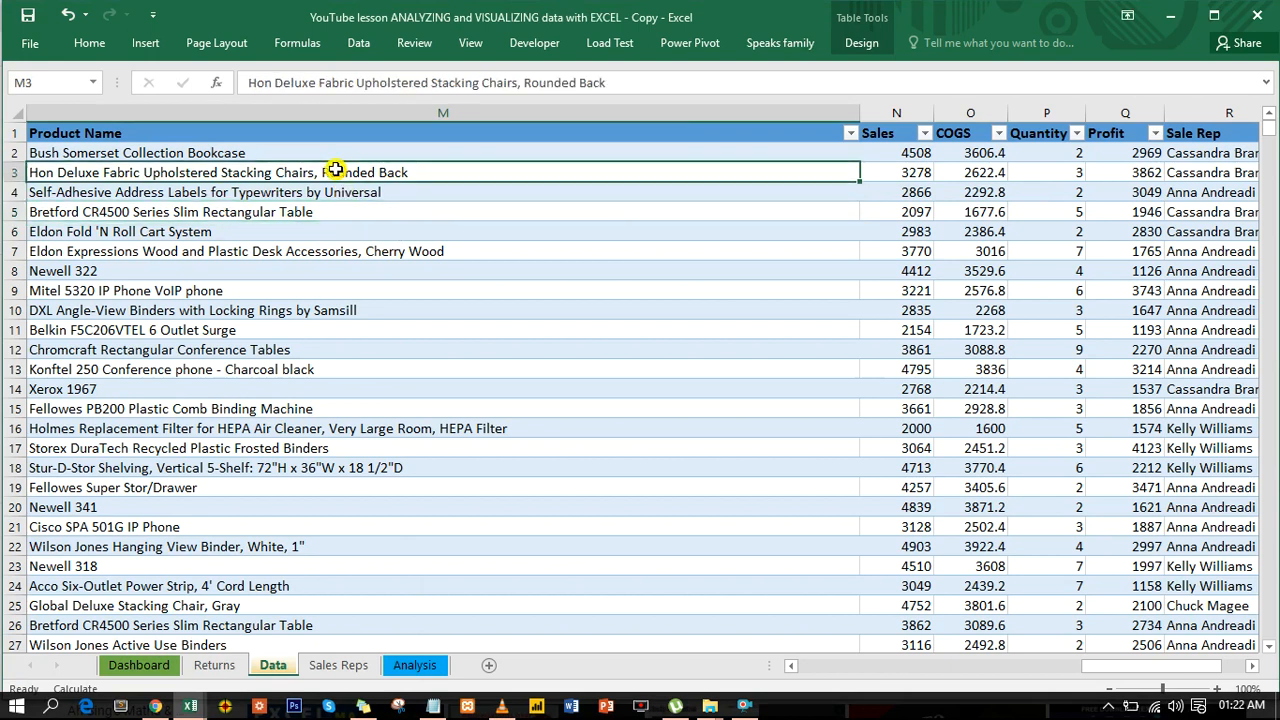
{"action": "left_click", "coordinate": [400, 152]}
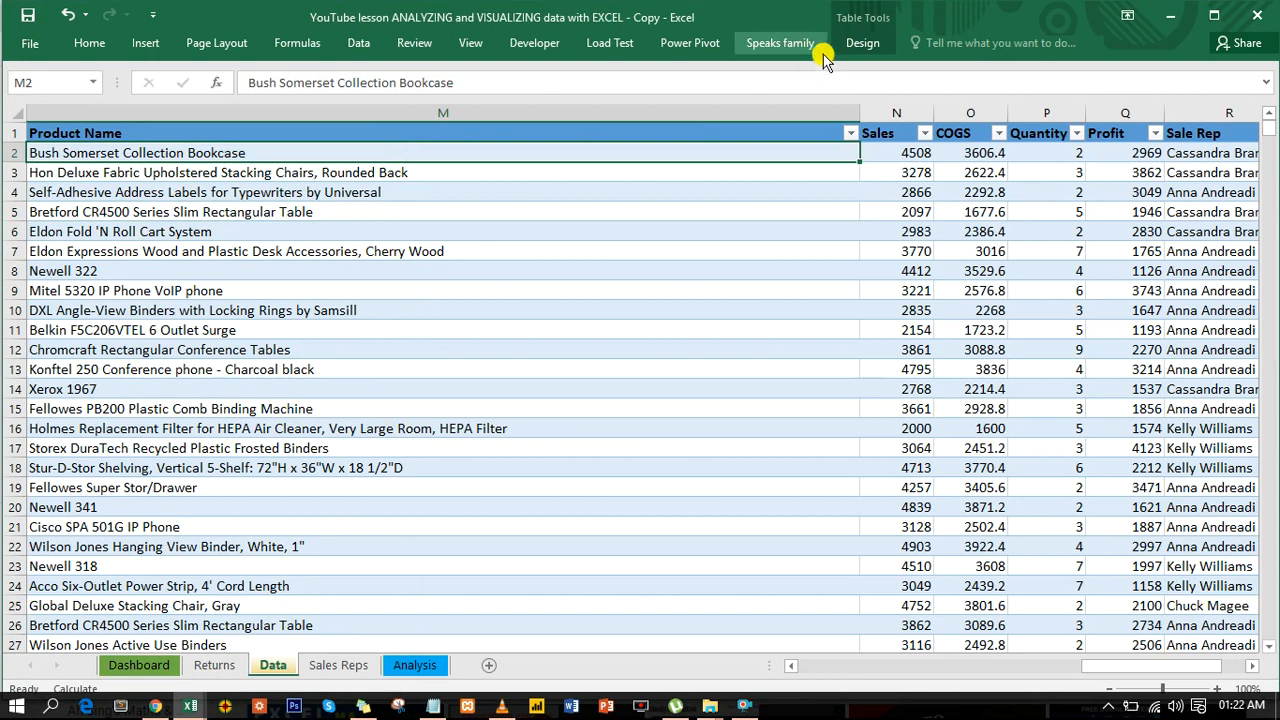
- Check the table name assigned to the sales data, and go to the Analysis sheet
{"action": "left_click", "coordinate": [555, 326]}
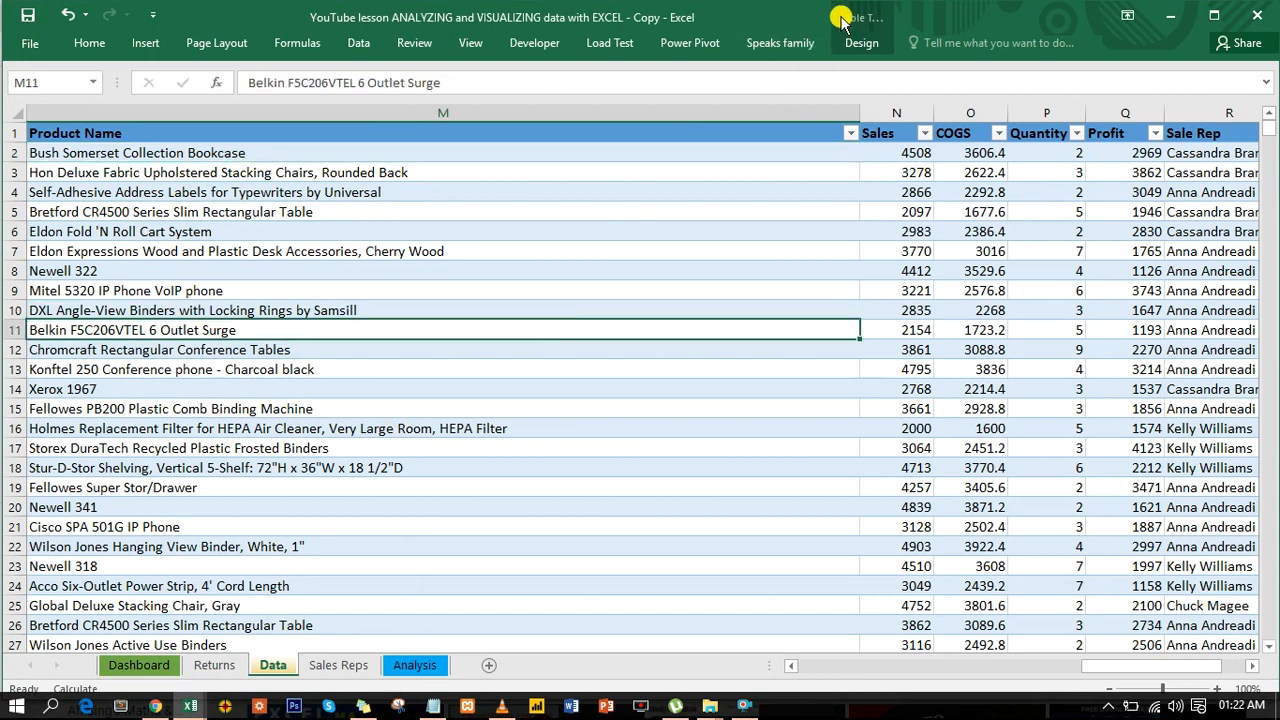
{"action": "left_click", "coordinate": [853, 43]}
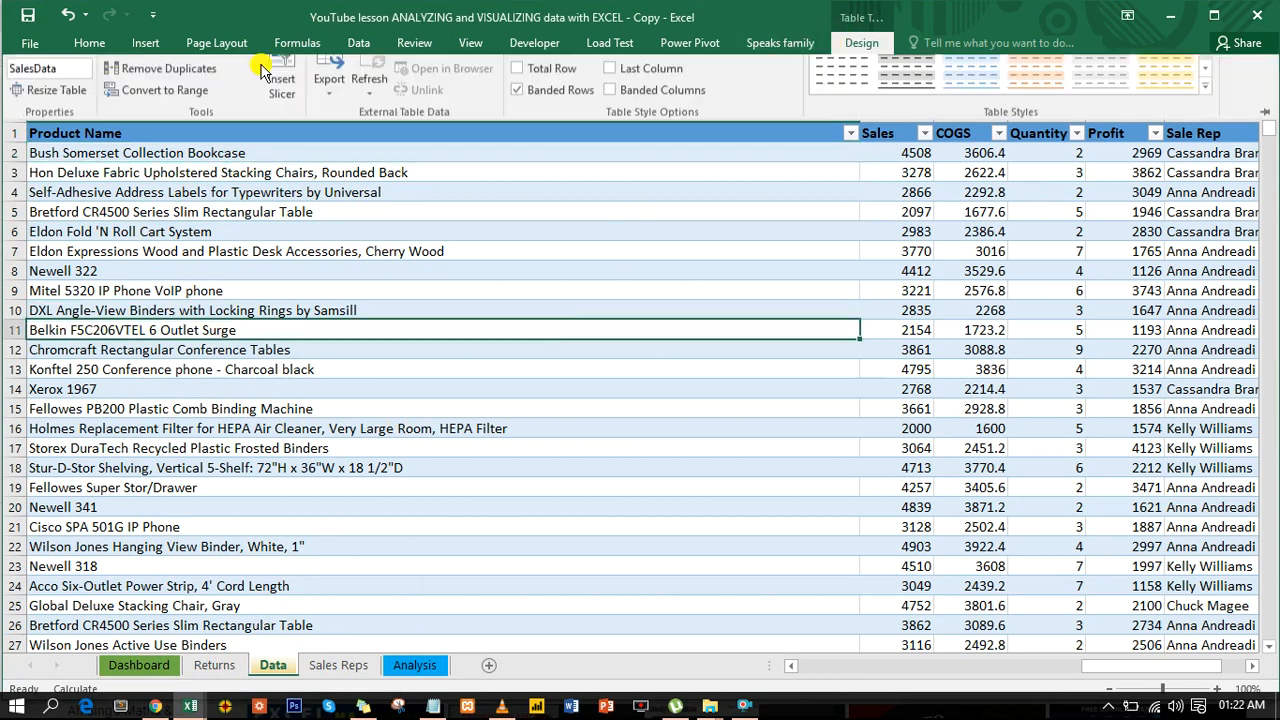
{"action": "double_click", "coordinate": [65, 89]}
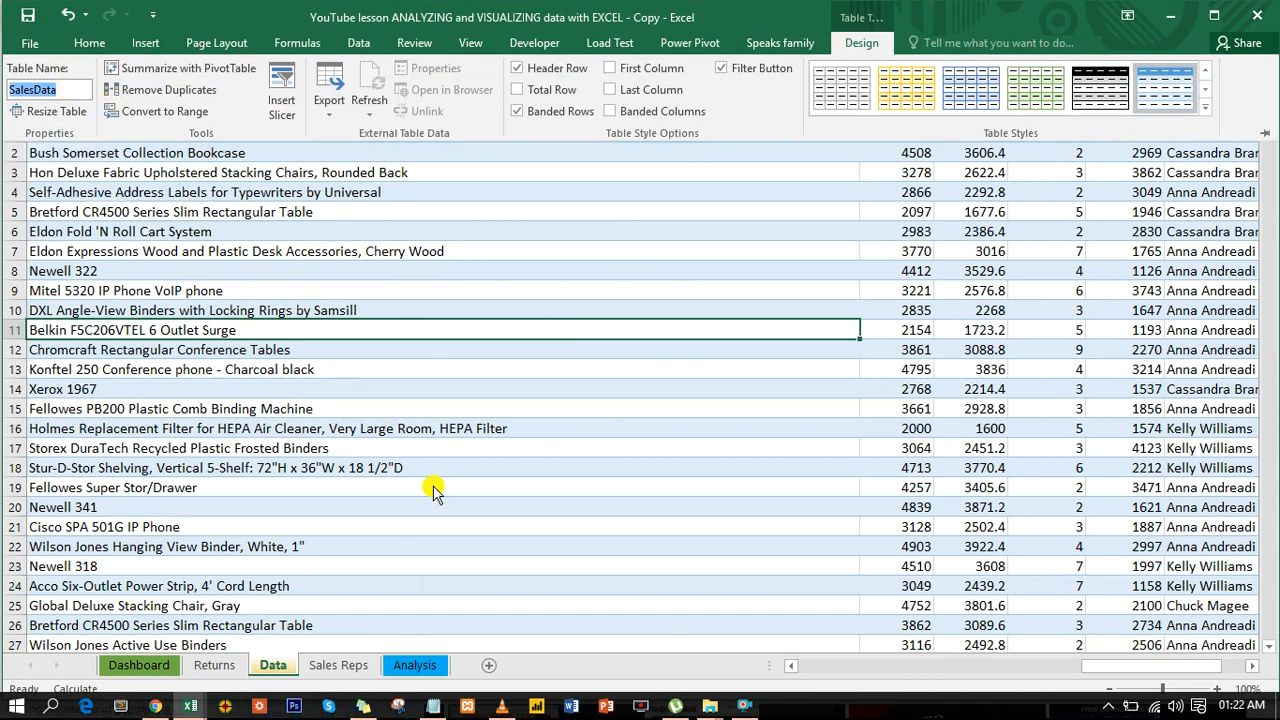
{"action": "key", "text": "ctrl+F1"}
{"action": "left_click", "coordinate": [428, 665]}
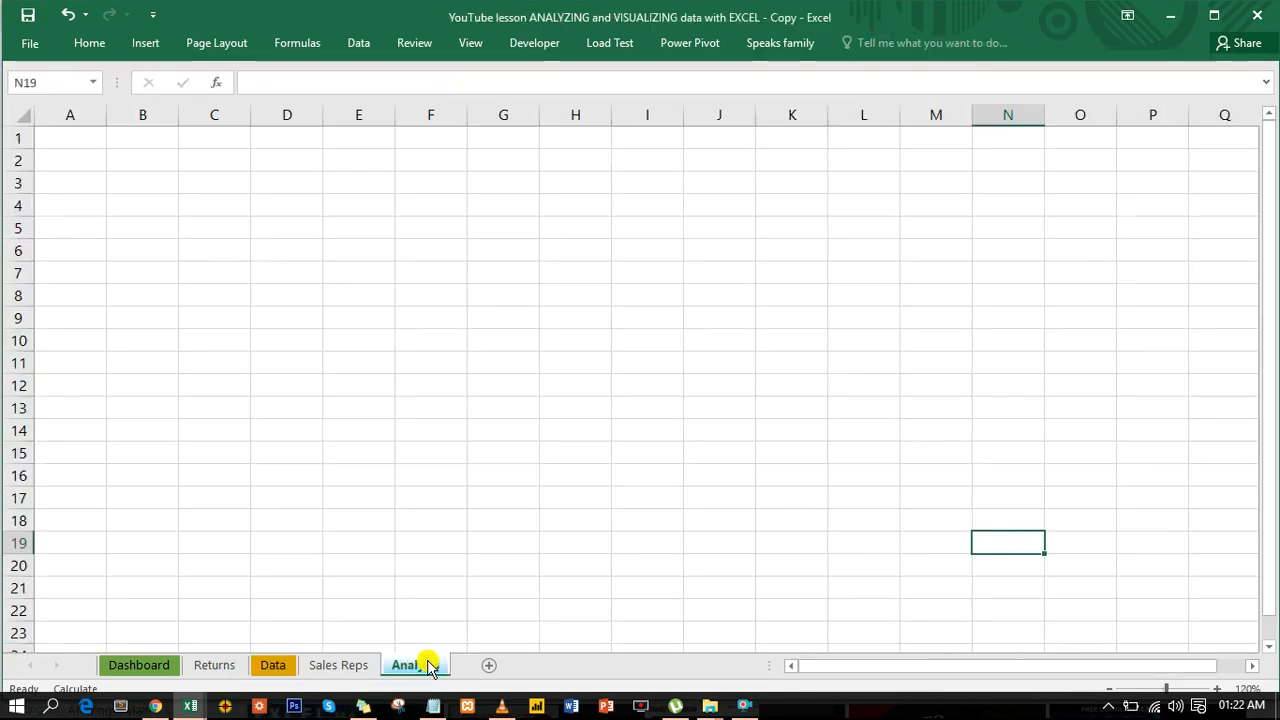
- Insert a PivotTable based on the salesdata table at cell C4 of the Analysis sheet and look through its available fields
{"action": "left_click", "coordinate": [216, 209]}
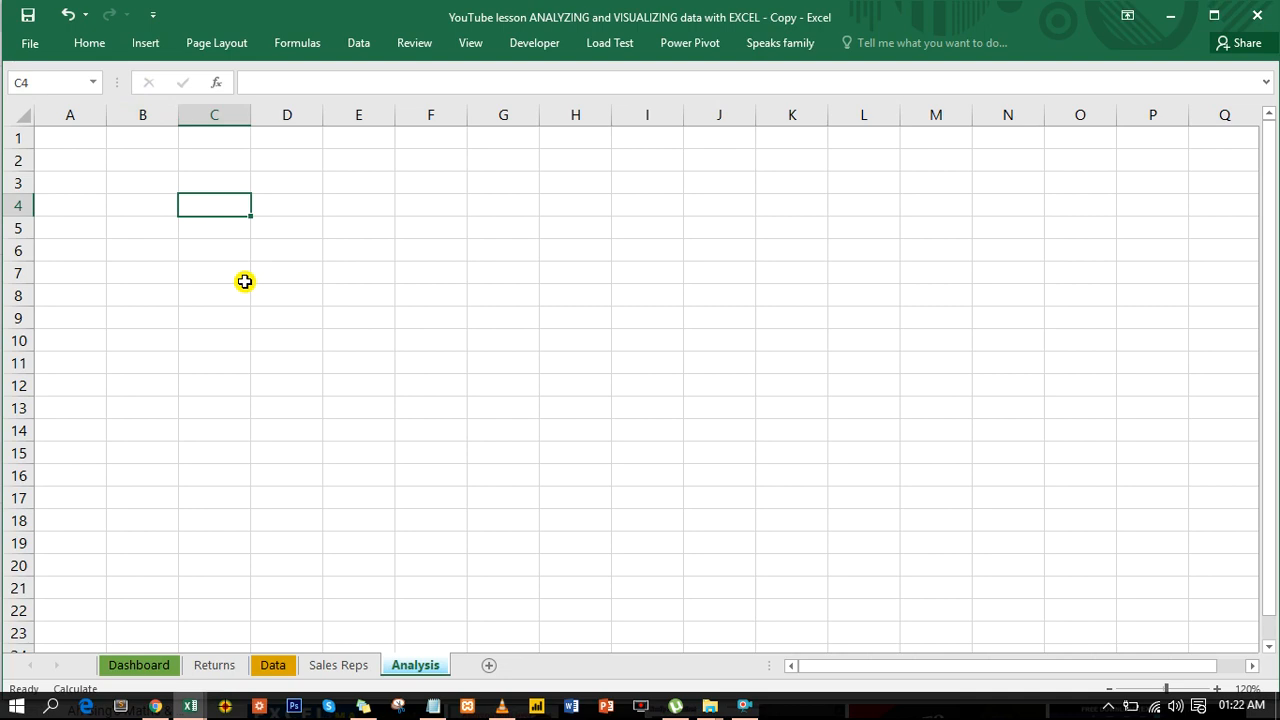
{"action": "key", "text": "alt+n"}
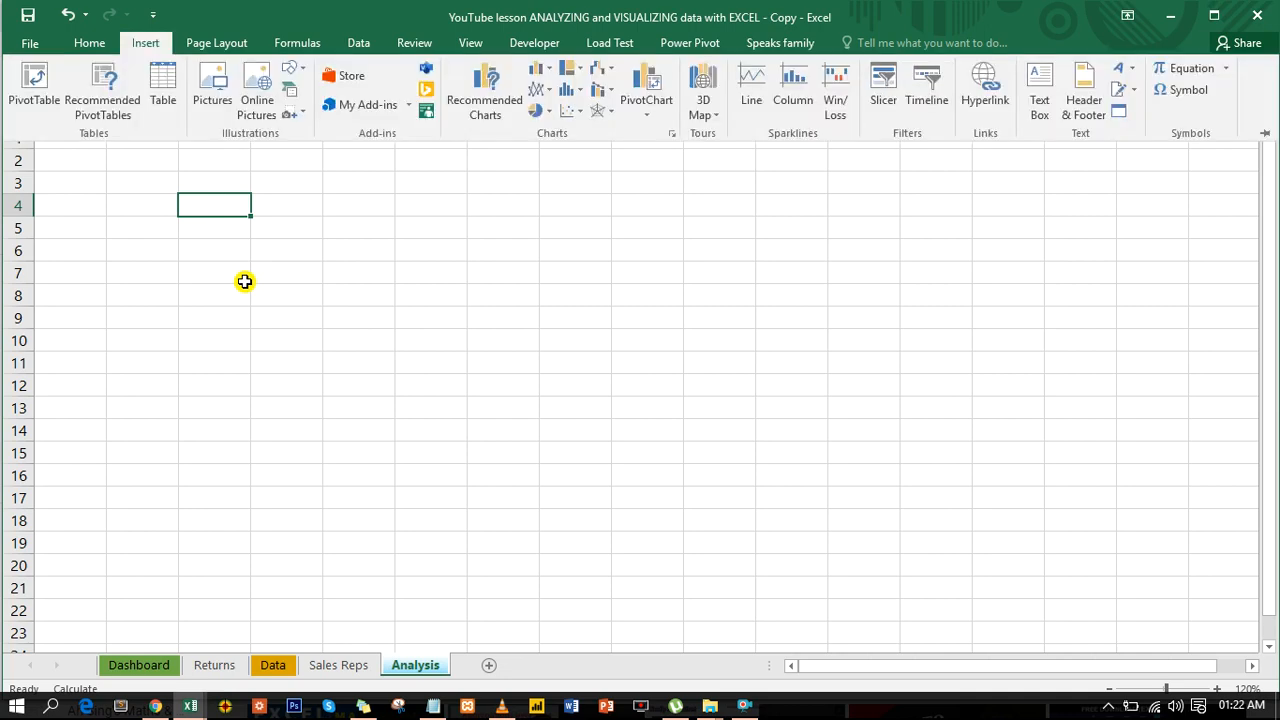
{"action": "key", "text": "v"}
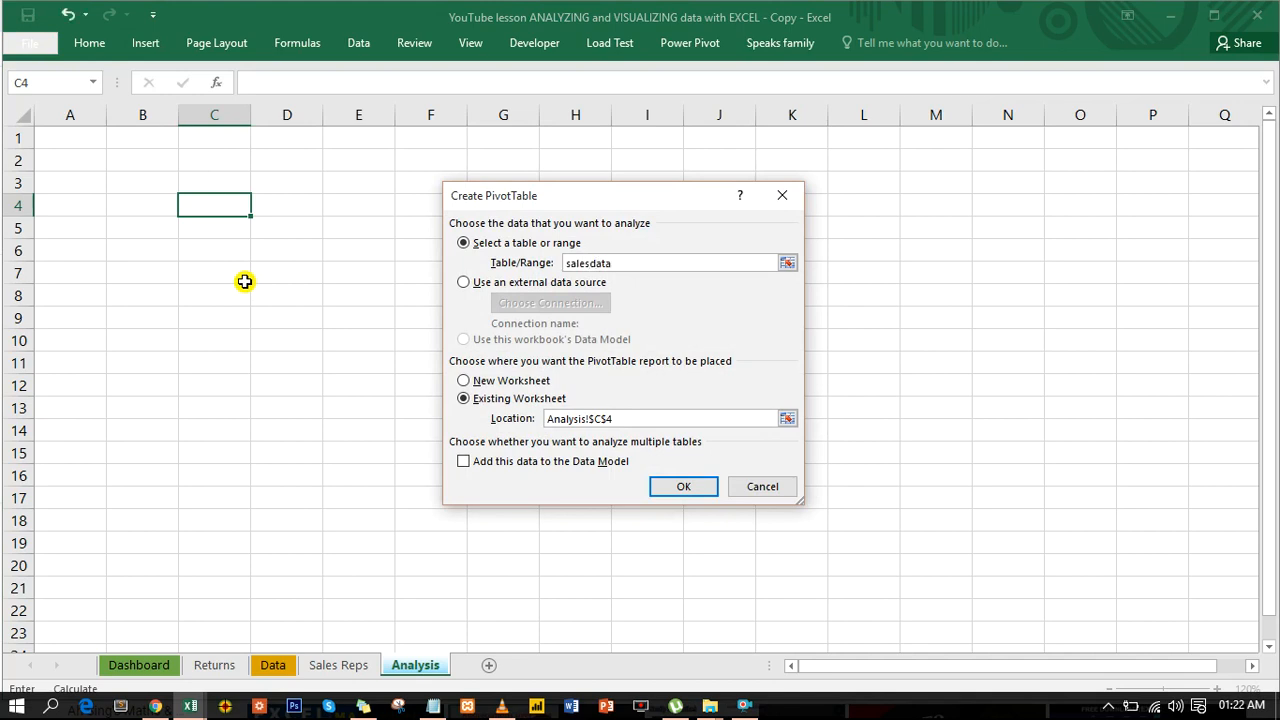
{"action": "key", "text": "Return"}
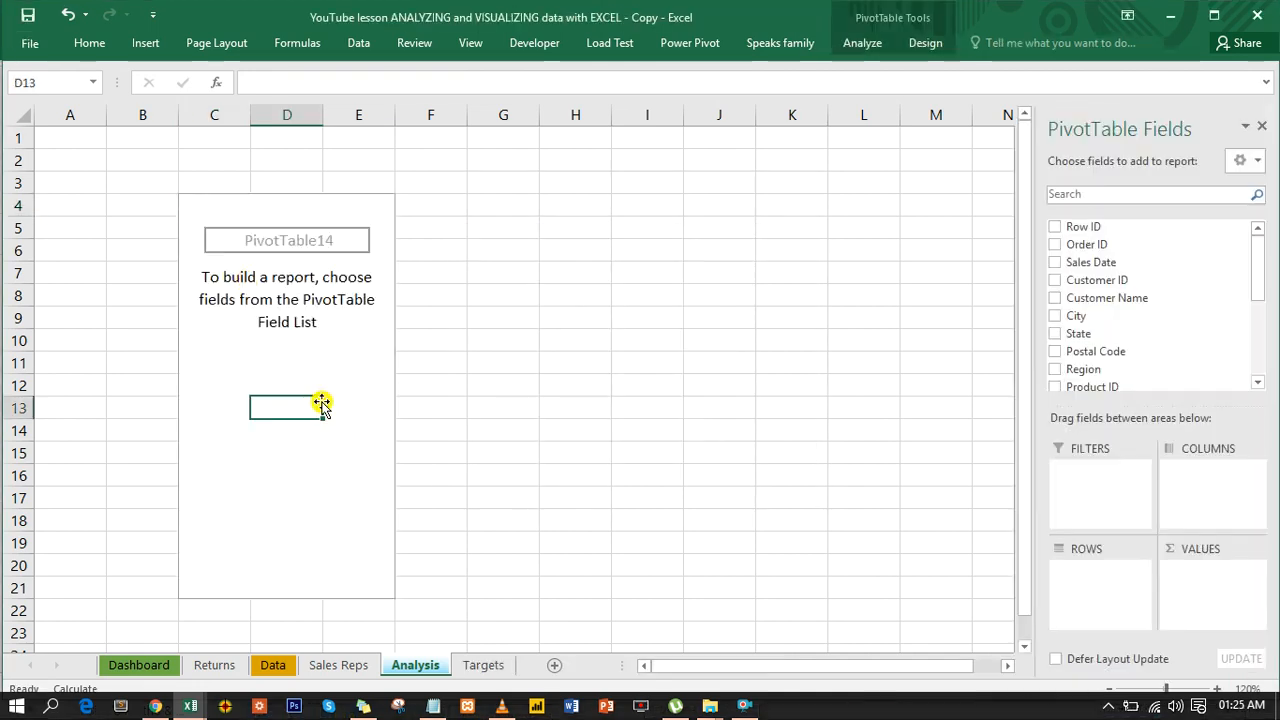
{"action": "left_click", "coordinate": [291, 266]}
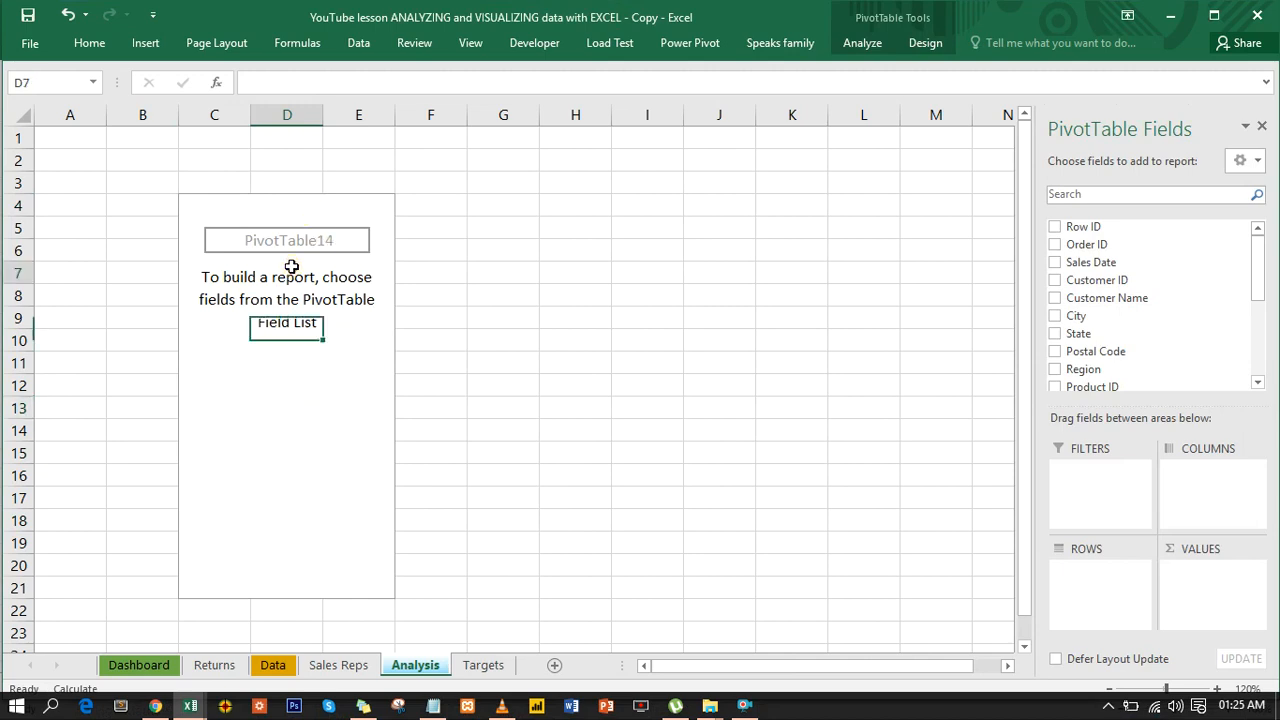
{"action": "left_click_drag", "start_coordinate": [1258, 281], "coordinate": [1258, 386]}
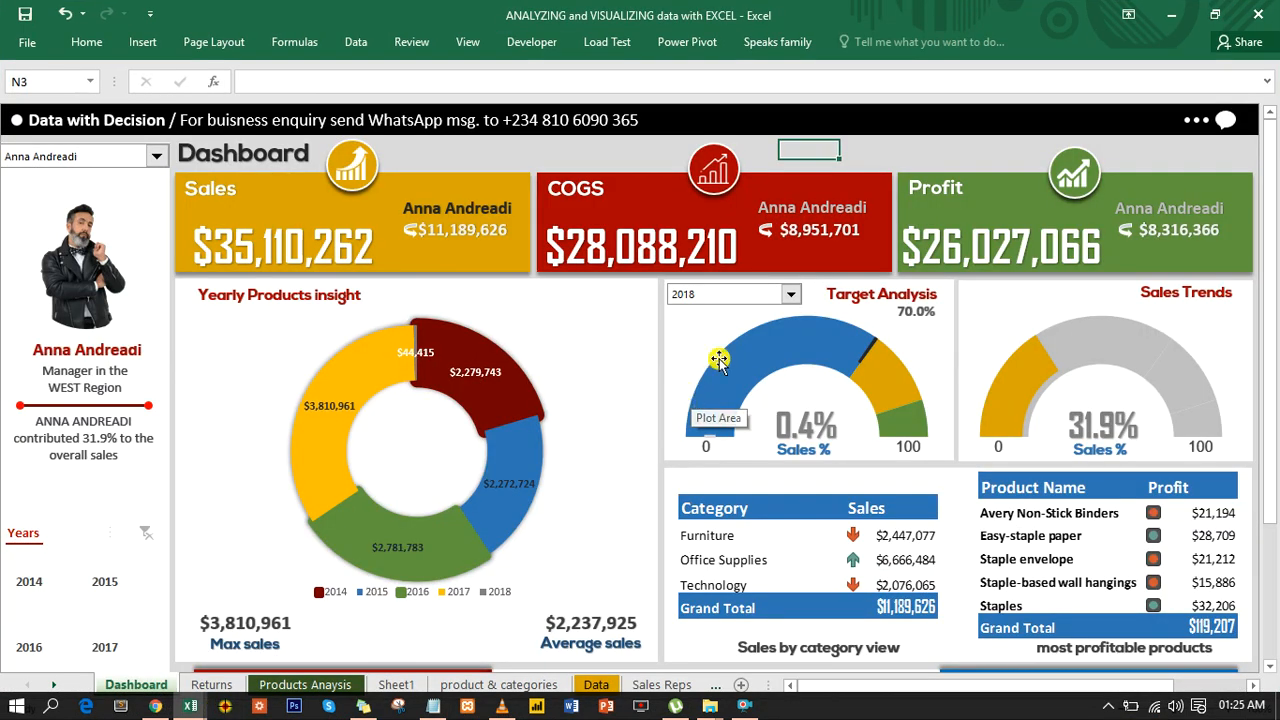
- Preview the Target Analysis gauge on the finished dashboard for 2016 and 2017
{"action": "left_click", "coordinate": [791, 295]}
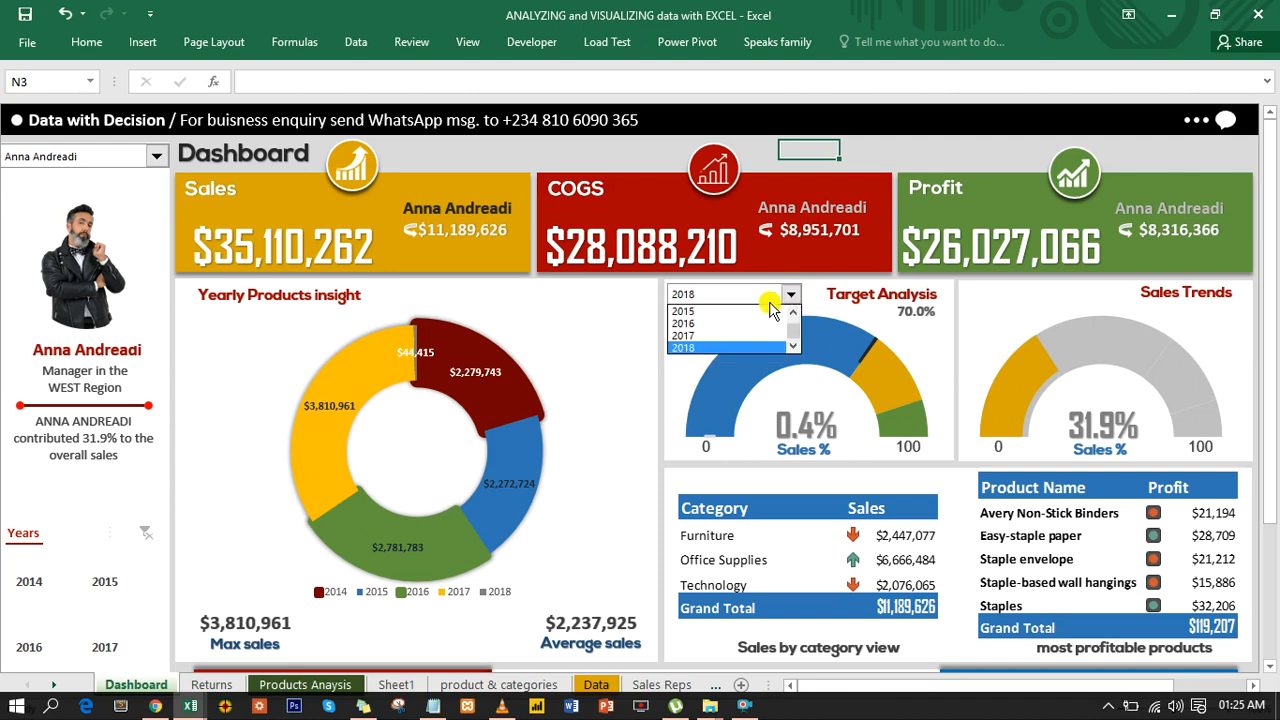
{"action": "left_click", "coordinate": [714, 333]}
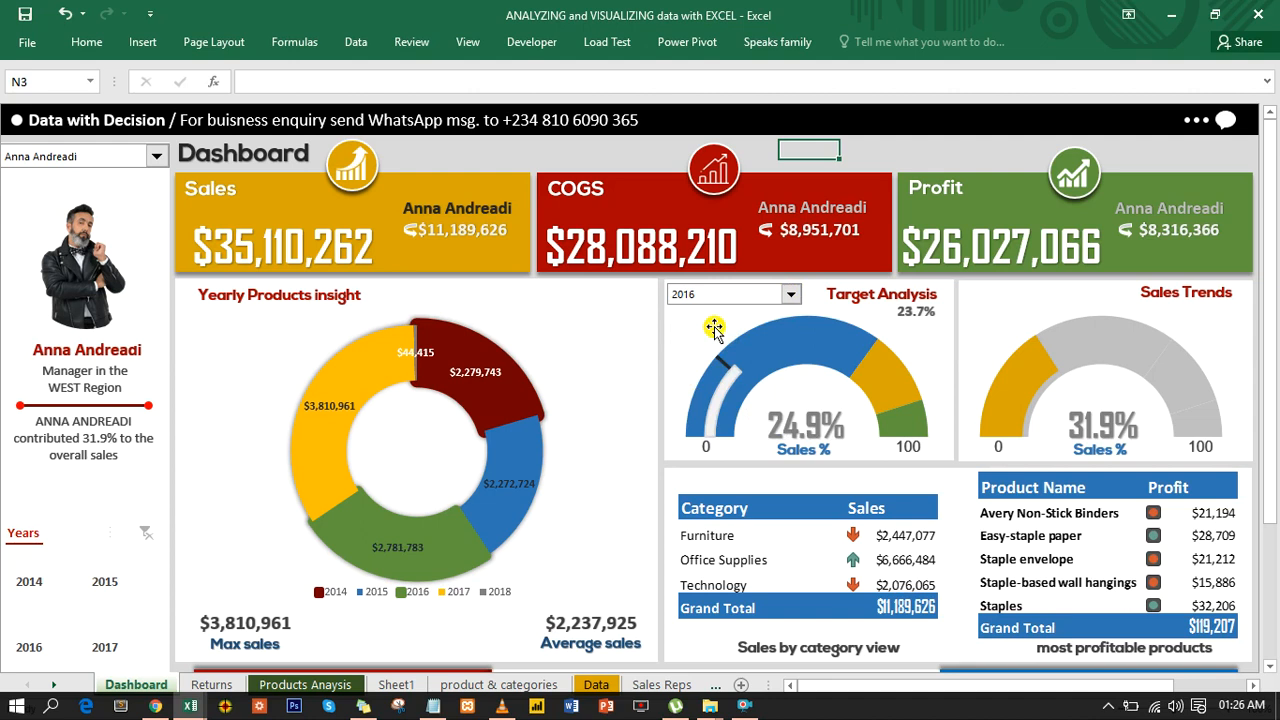
{"action": "left_click", "coordinate": [792, 297]}
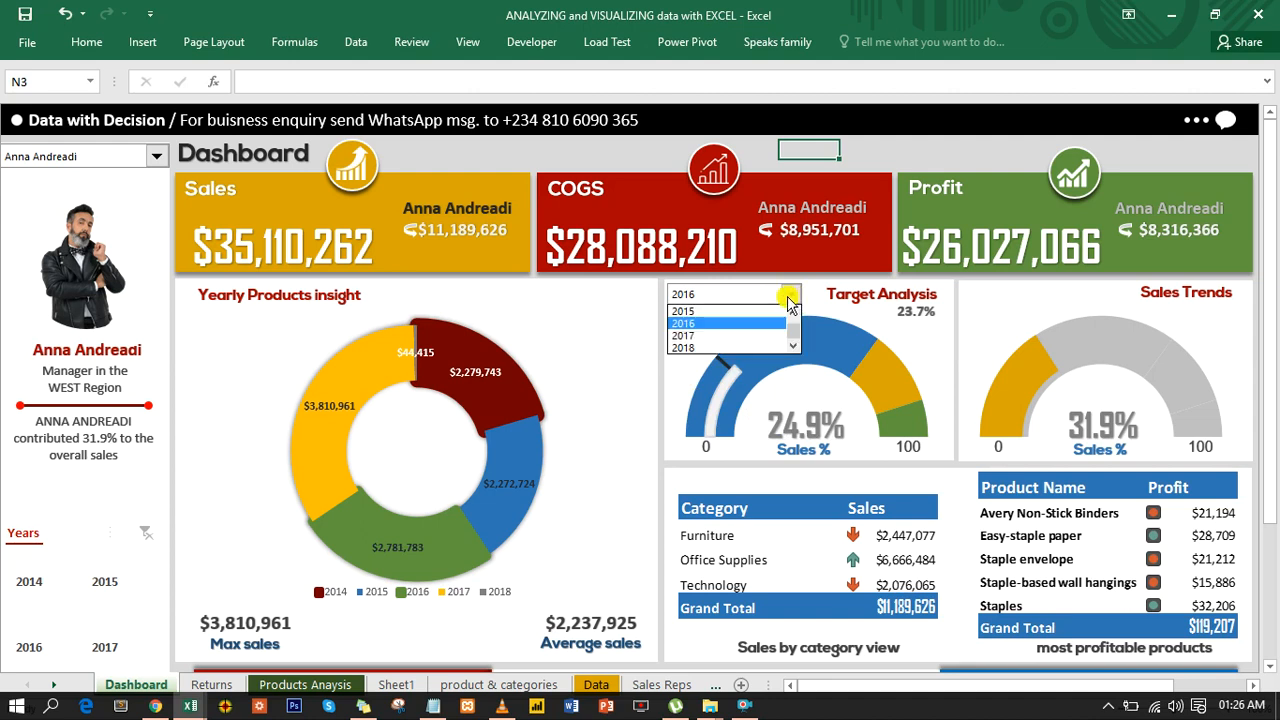
{"action": "left_click", "coordinate": [736, 338]}
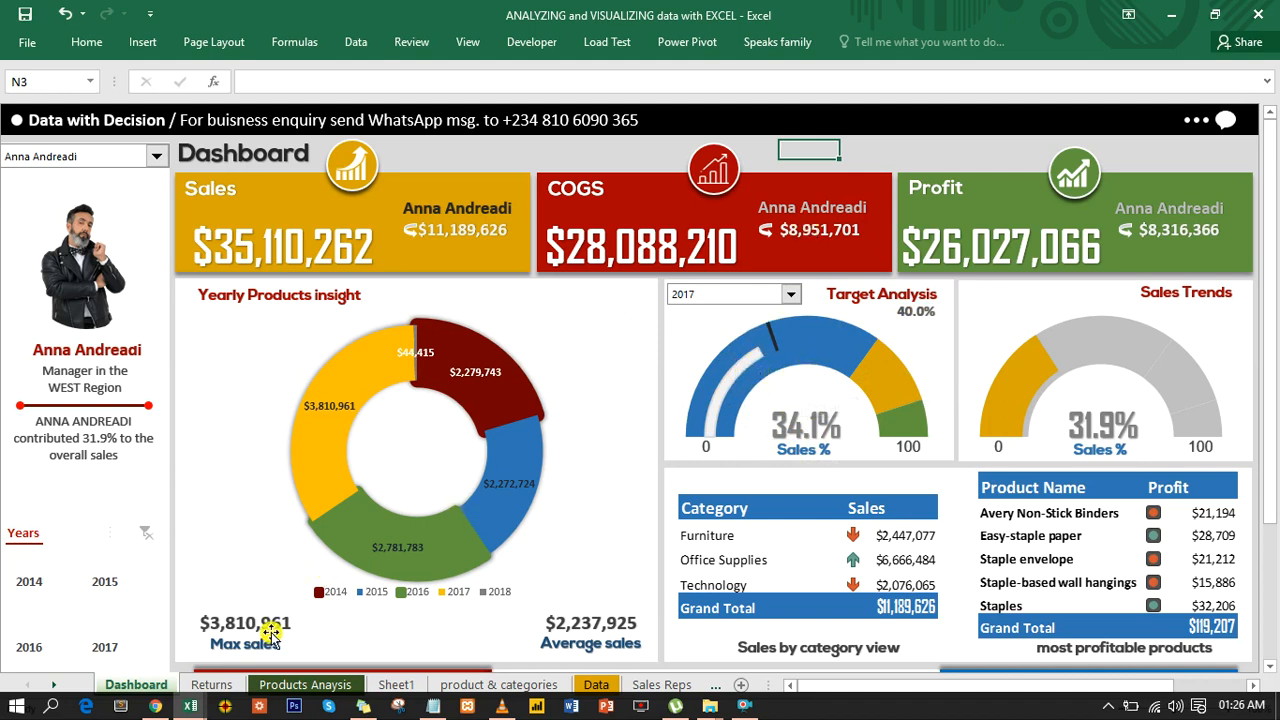
- Switch back to the YouTube lesson workbook and add Sales Date to the rows of the empty PivotTable
{"action": "mouse_move", "coordinate": [190, 707]}
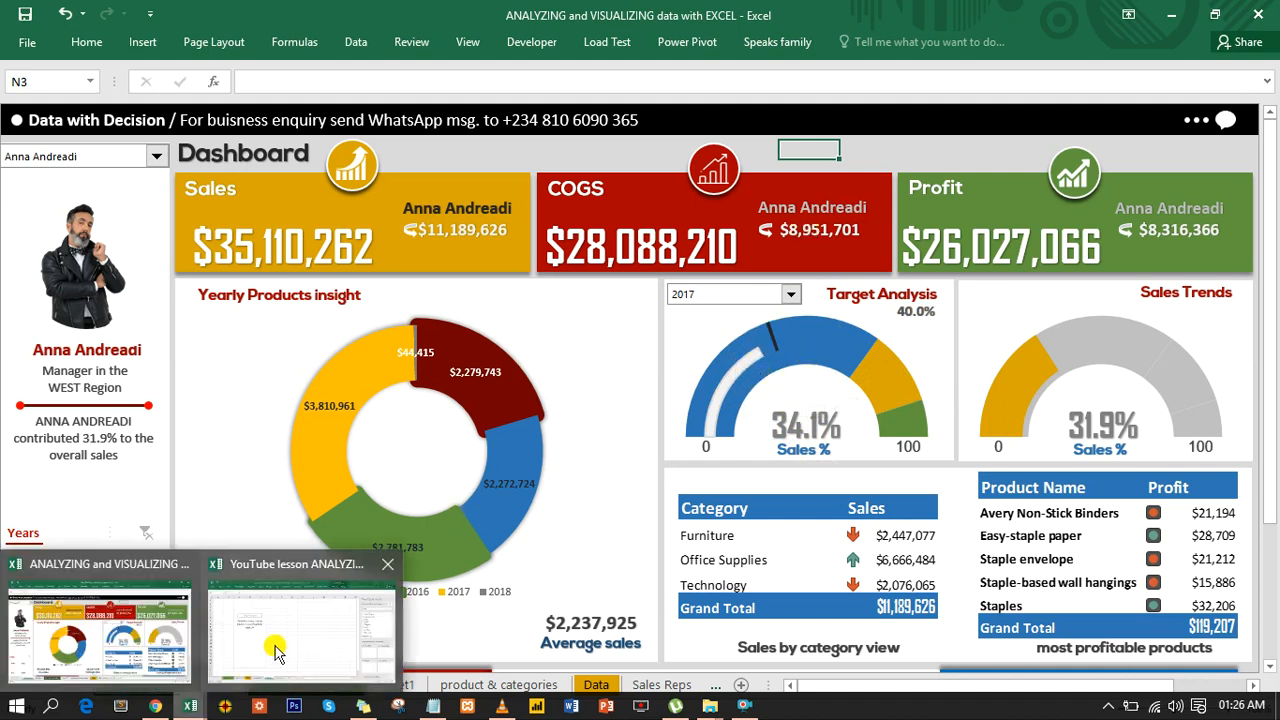
{"action": "left_click", "coordinate": [243, 663]}
{"action": "left_click", "coordinate": [320, 383]}
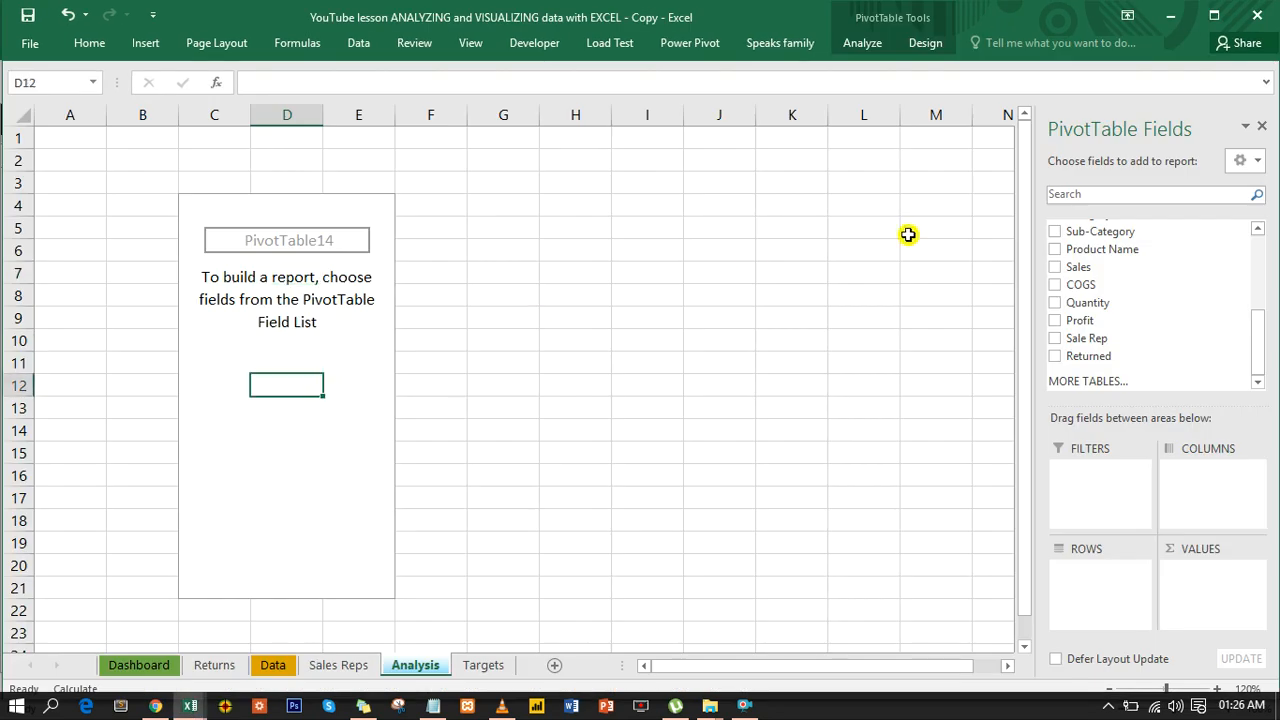
{"action": "left_click_drag", "start_coordinate": [1257, 330], "coordinate": [1261, 258]}
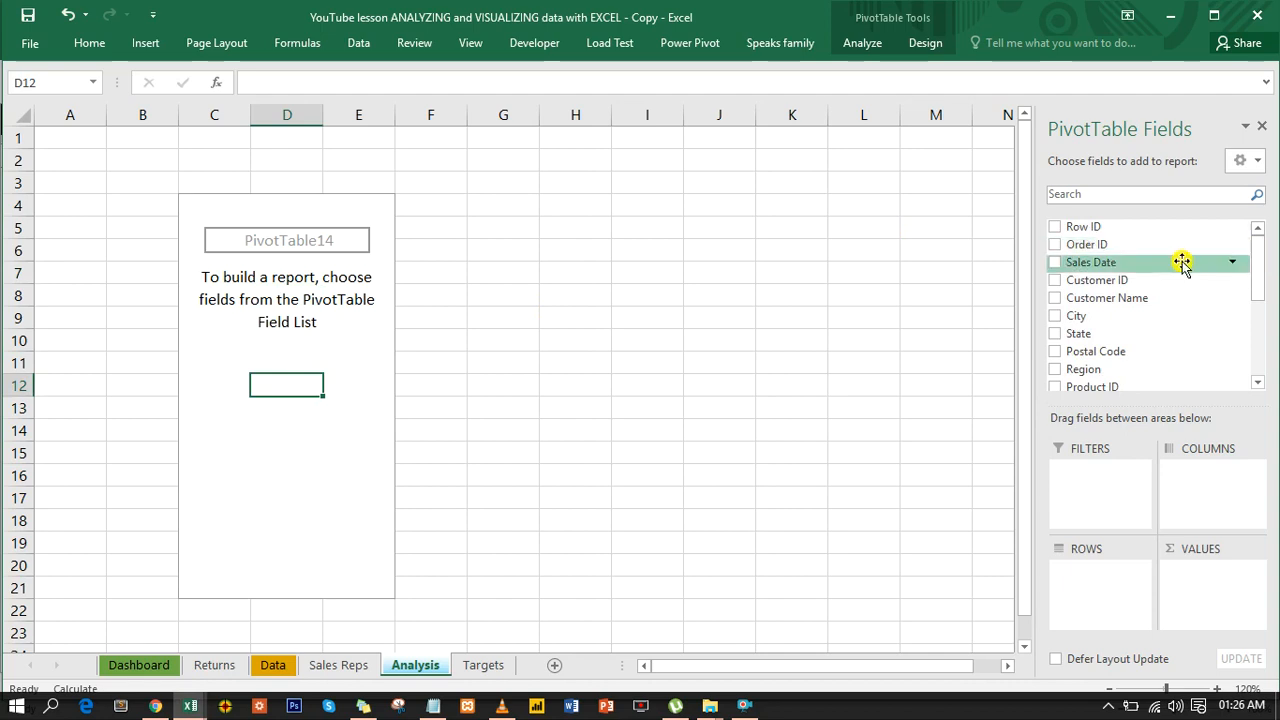
{"action": "left_click_drag", "start_coordinate": [1100, 265], "coordinate": [1117, 603]}
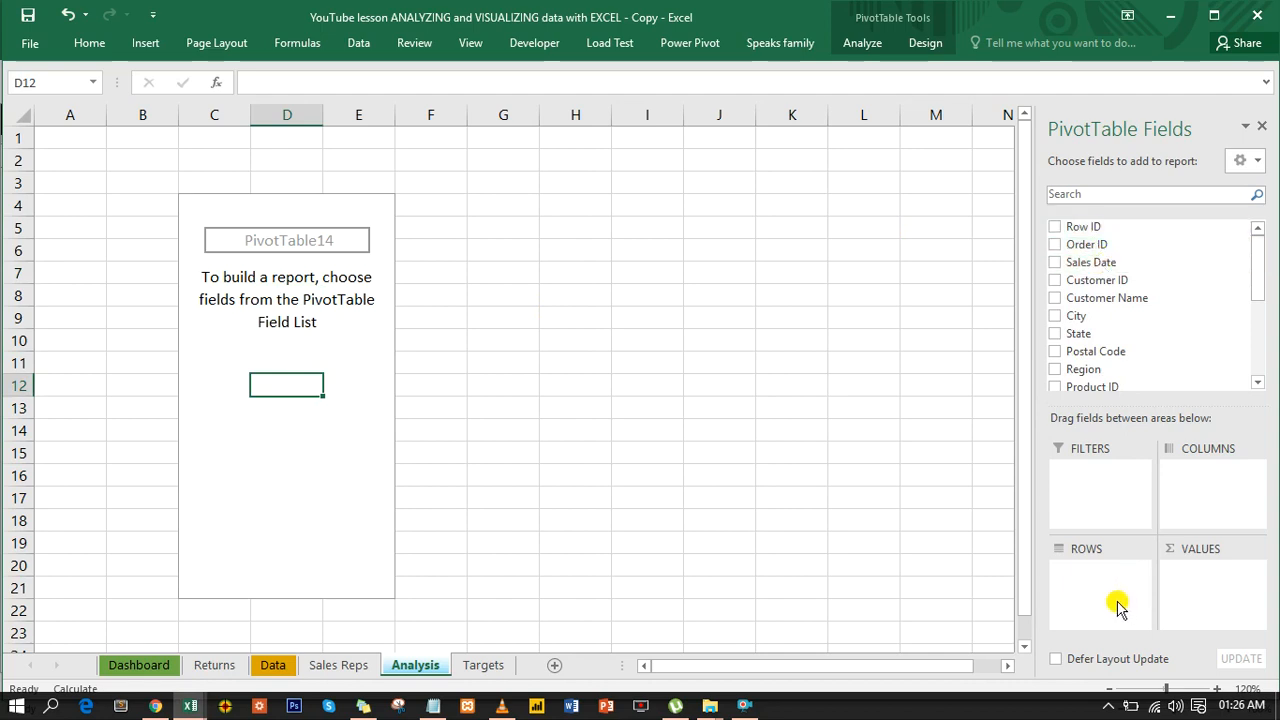
{"action": "left_click", "coordinate": [1054, 262]}
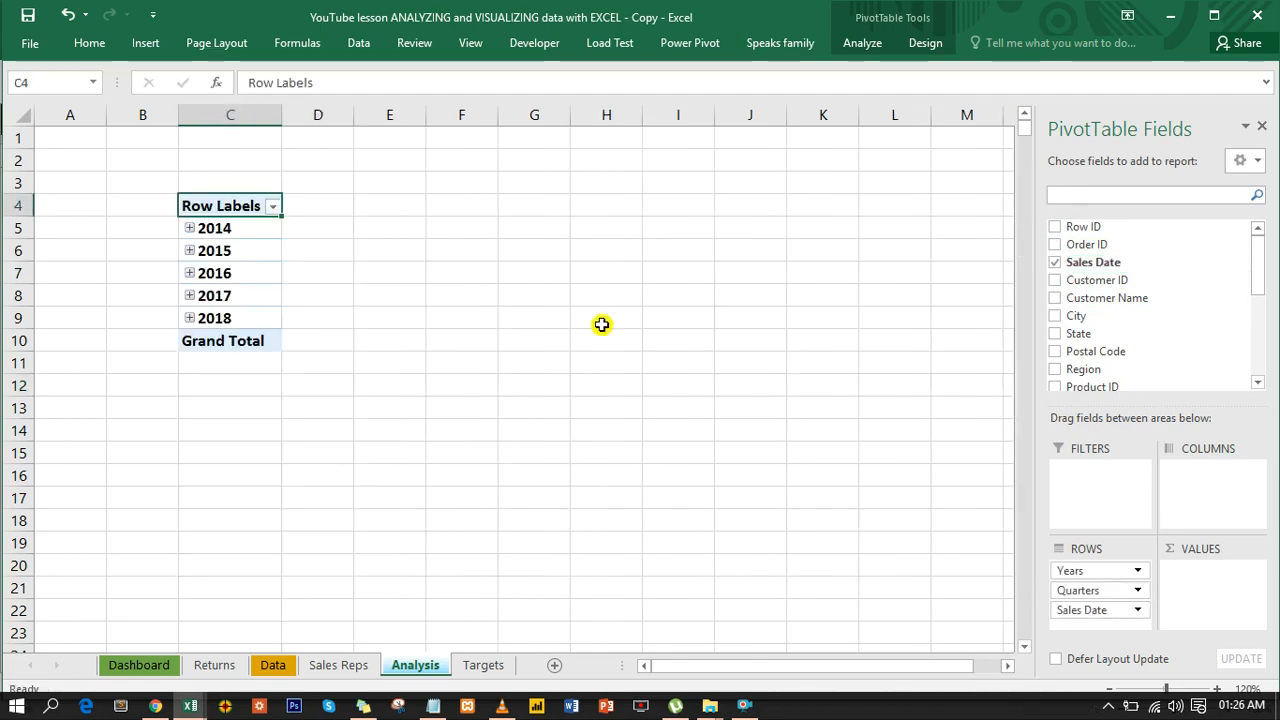
- Ungroup the automatically grouped dates in the PivotTable's row labels
{"action": "left_click", "coordinate": [217, 250]}
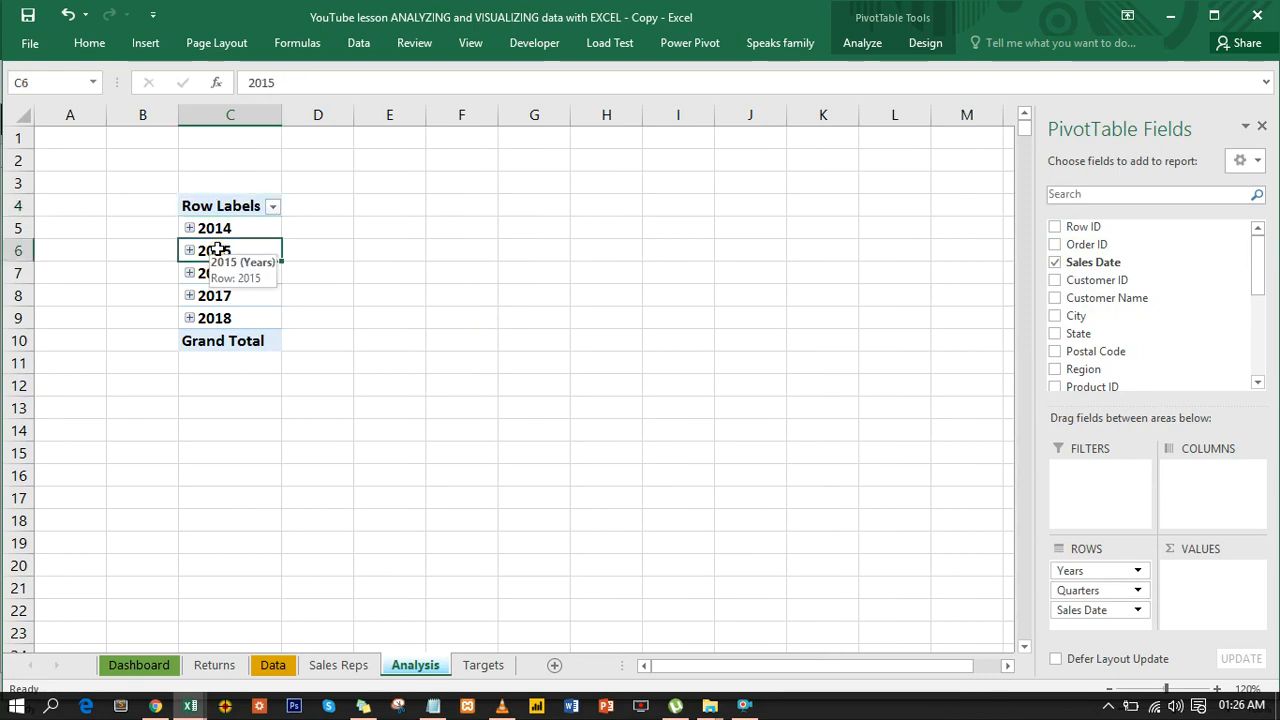
{"action": "right_click", "coordinate": [217, 250]}
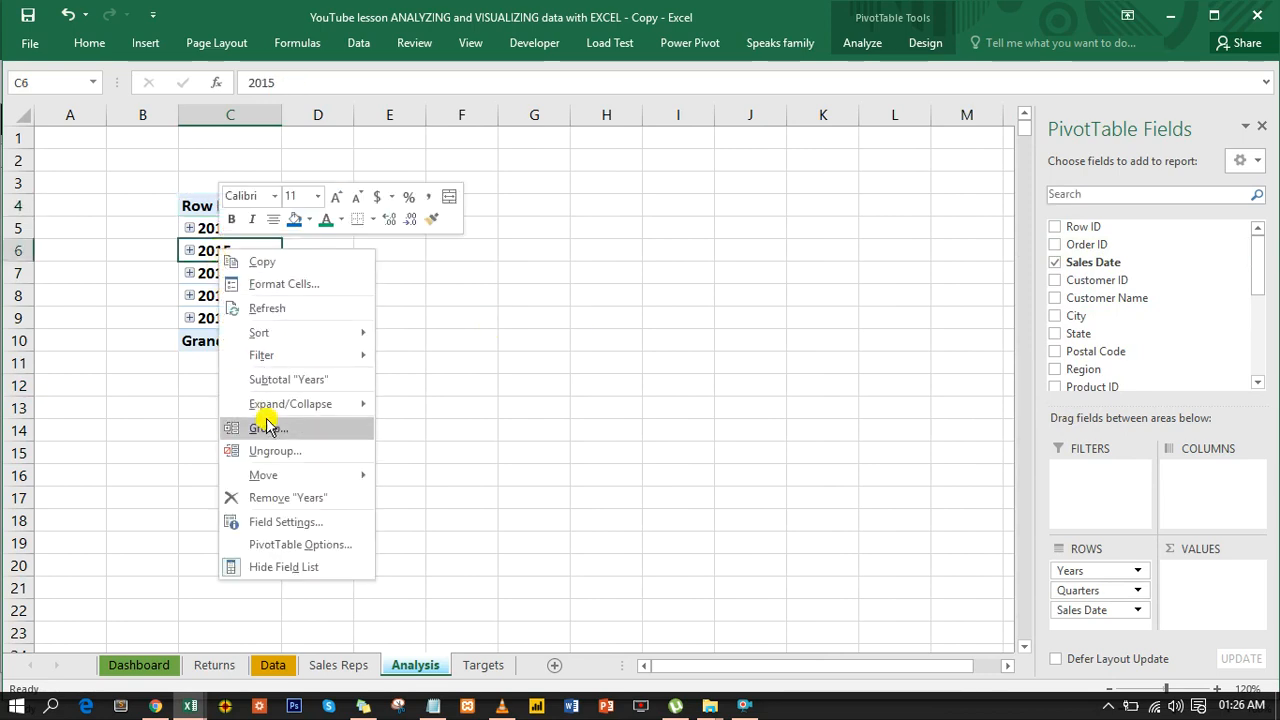
{"action": "mouse_move", "coordinate": [272, 476]}
{"action": "left_click", "coordinate": [291, 452]}
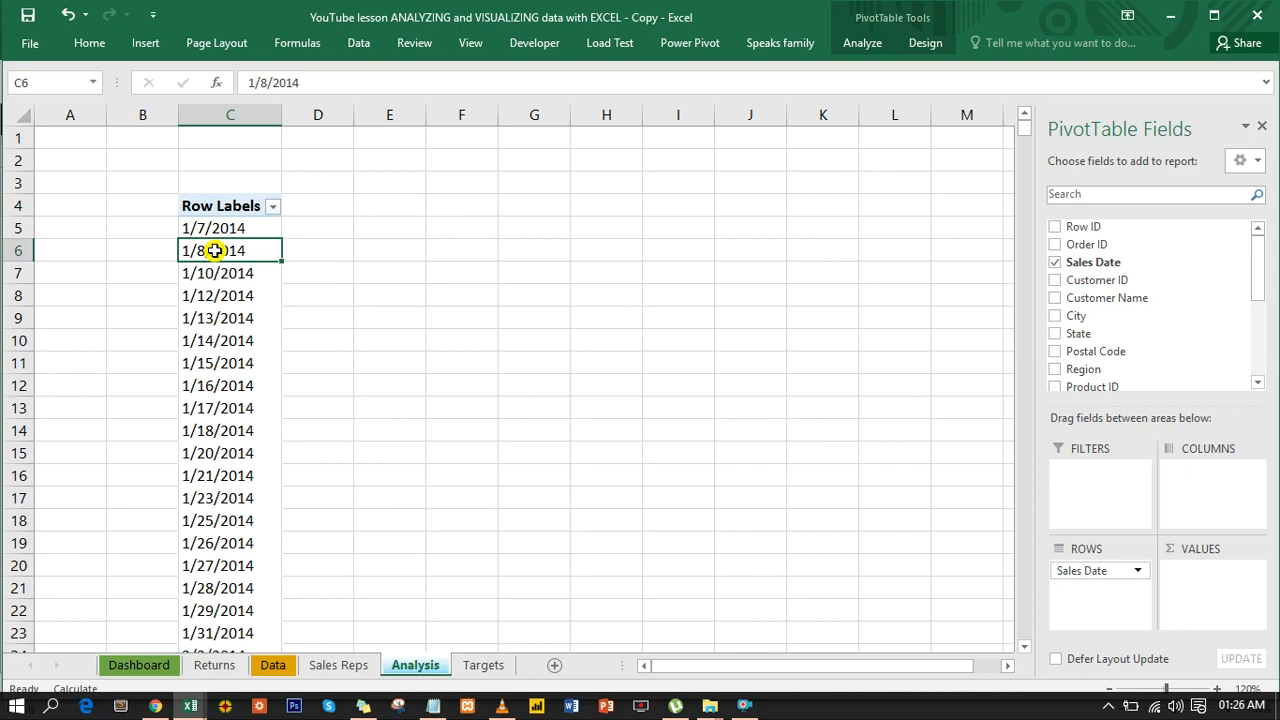
- Group the PivotTable's sales dates by days, months, quarters and years
{"action": "right_click", "coordinate": [214, 251]}
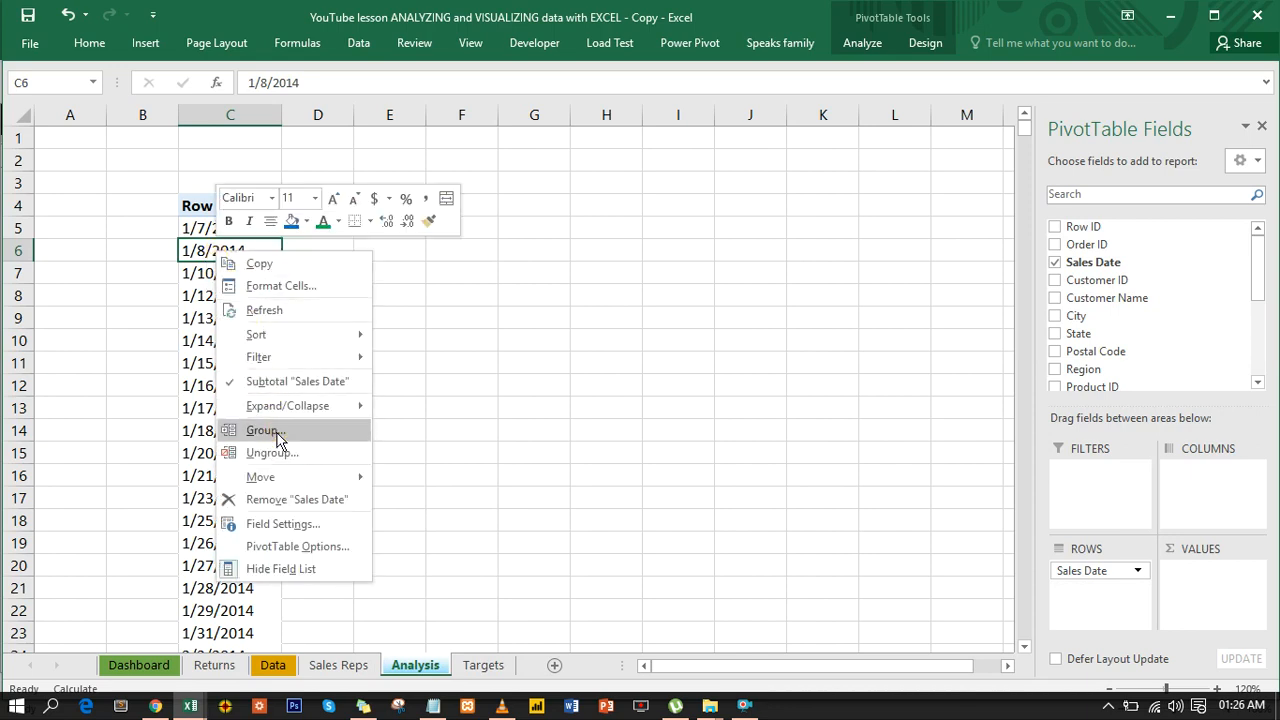
{"action": "left_click", "coordinate": [276, 432]}
{"action": "left_click", "coordinate": [209, 466]}
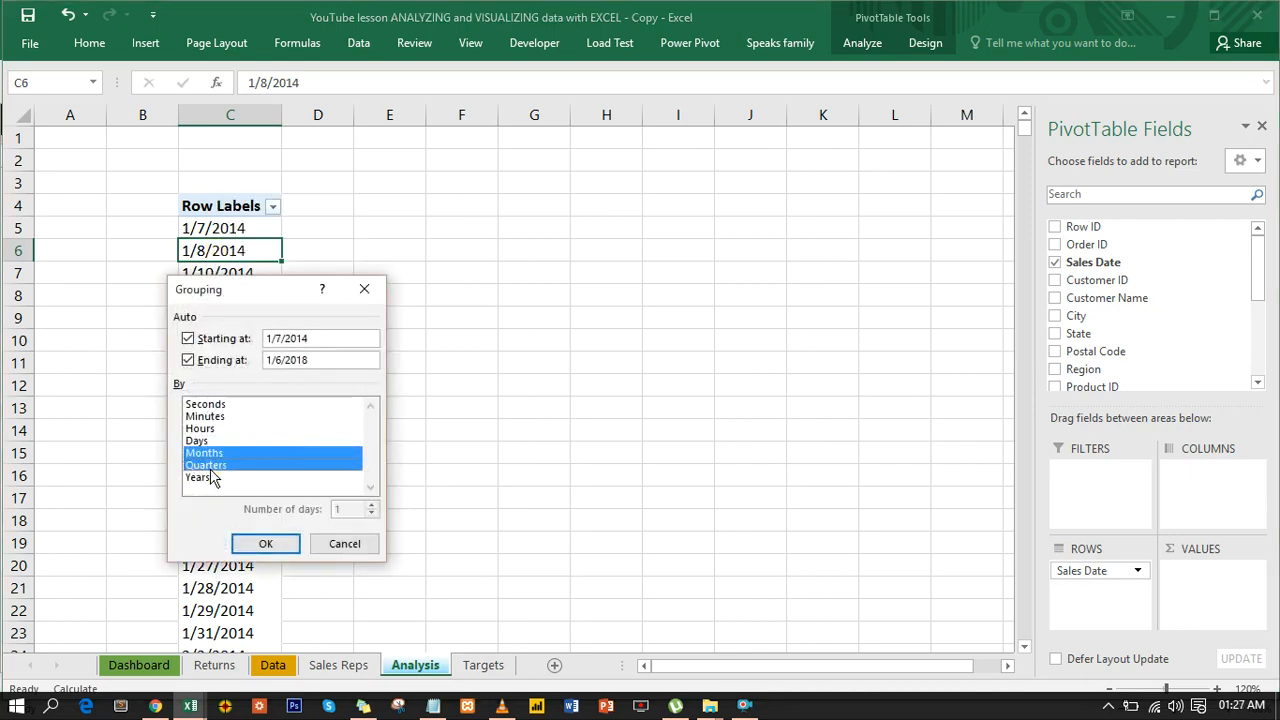
{"action": "left_click", "coordinate": [209, 477]}
{"action": "left_click", "coordinate": [210, 442]}
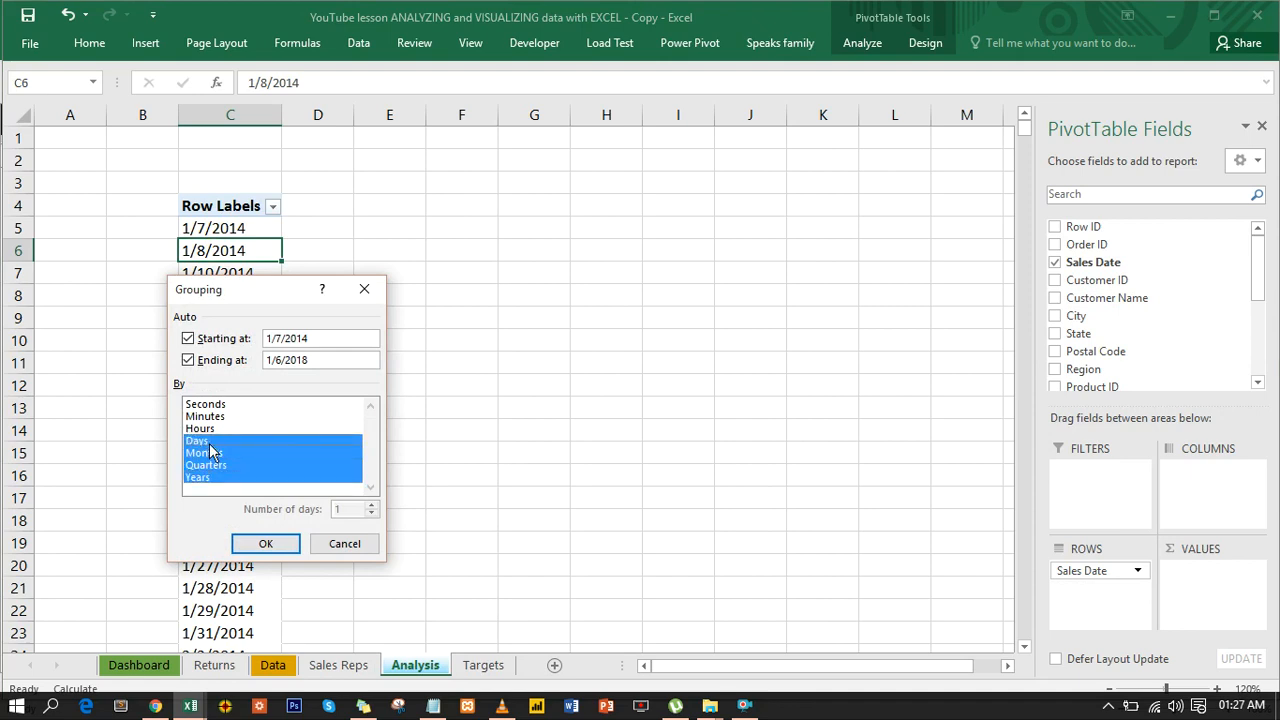
{"action": "left_click", "coordinate": [268, 543]}
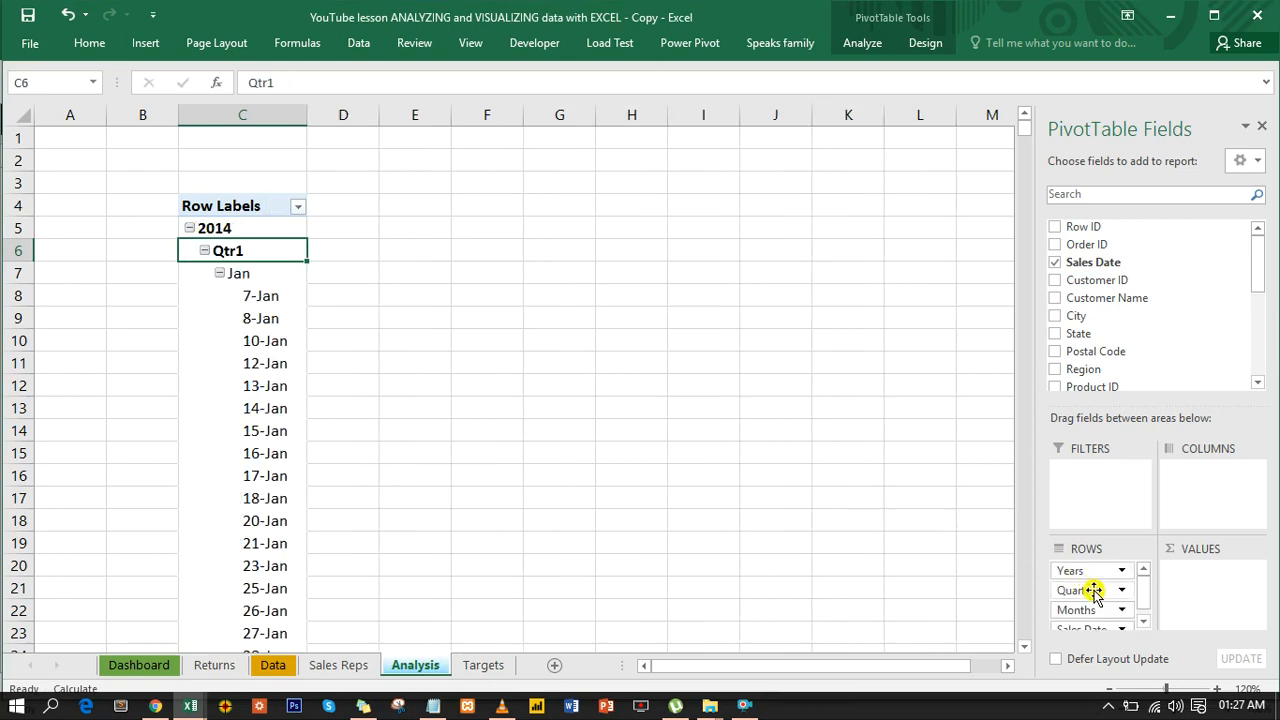
- Remove Quarters, Months and Sales Date from the PivotTable rows, leaving only Years
{"action": "left_click_drag", "start_coordinate": [1091, 589], "coordinate": [926, 578]}
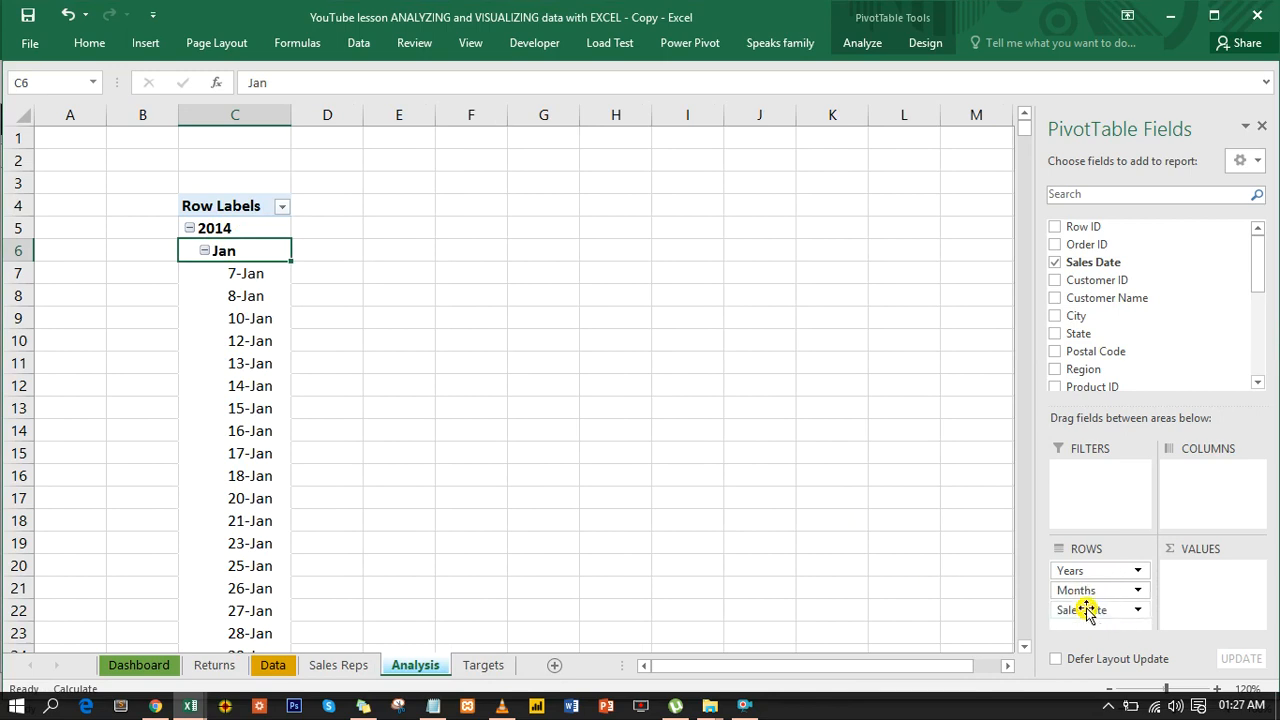
{"action": "left_click_drag", "start_coordinate": [1090, 610], "coordinate": [945, 600]}
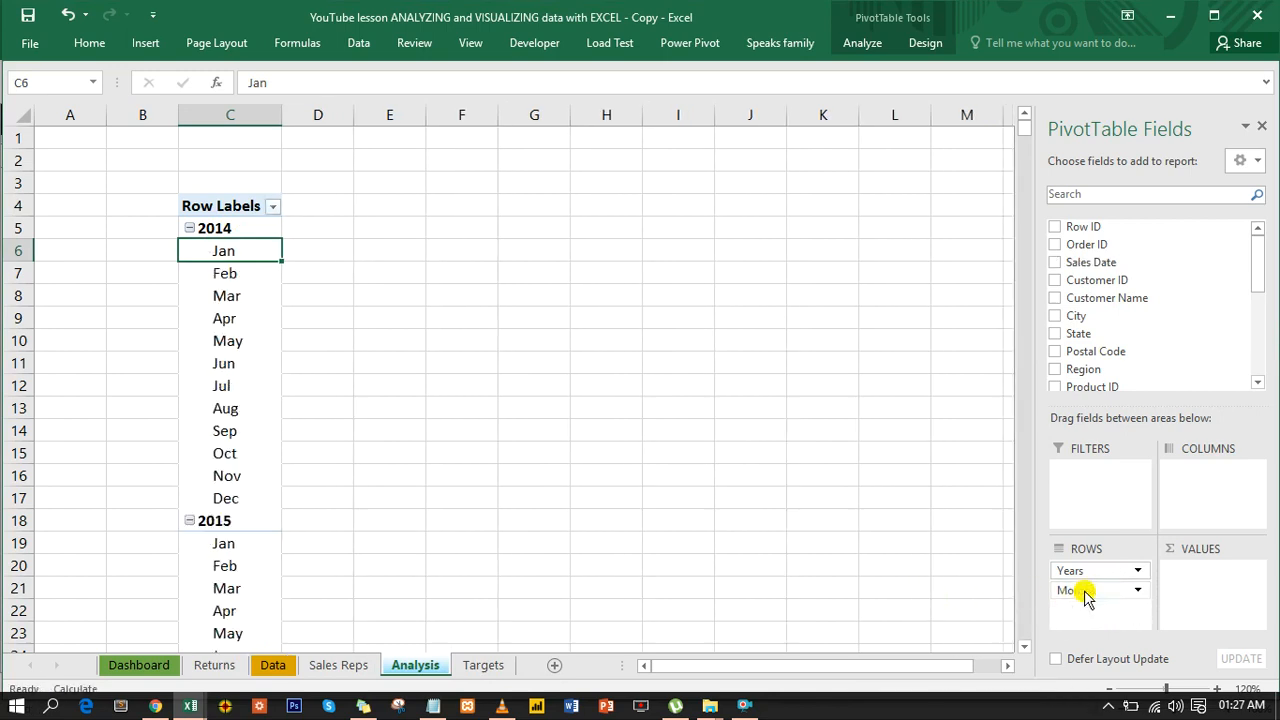
{"action": "left_click_drag", "start_coordinate": [1085, 593], "coordinate": [937, 580]}
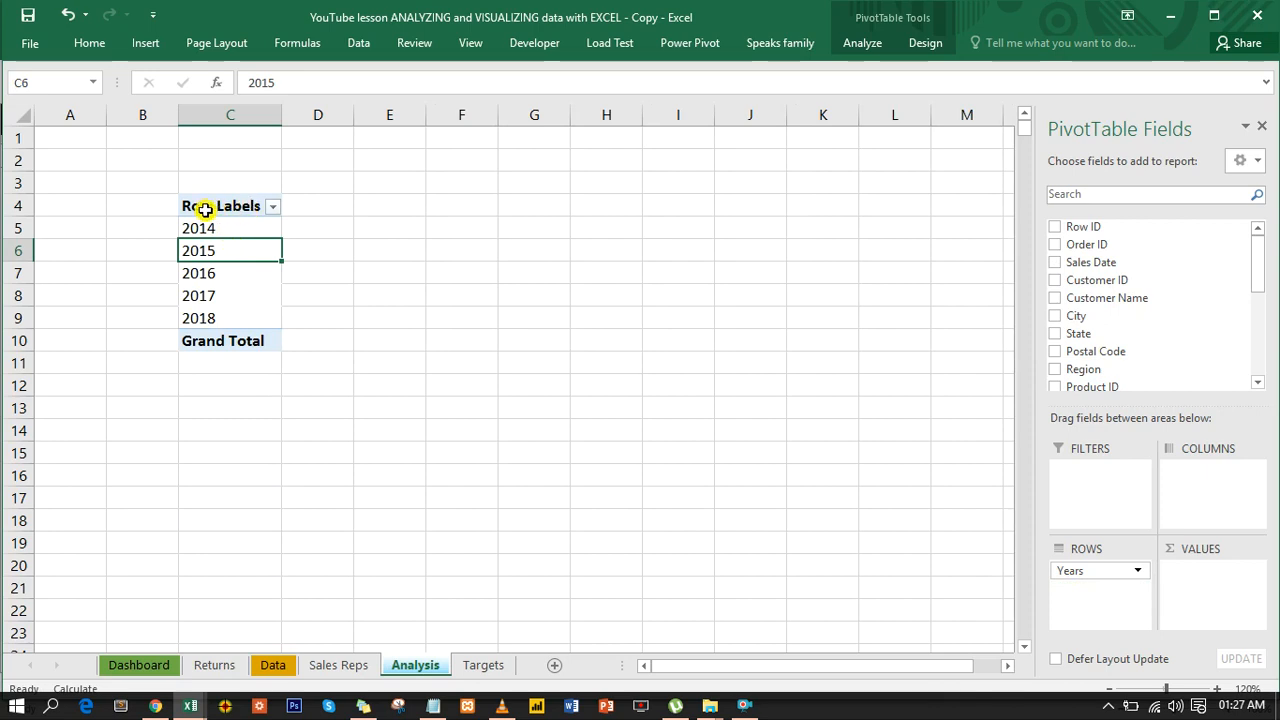
- Show the PivotTable report in Tabular Form
{"action": "left_click", "coordinate": [918, 42]}
{"action": "left_click", "coordinate": [135, 105]}
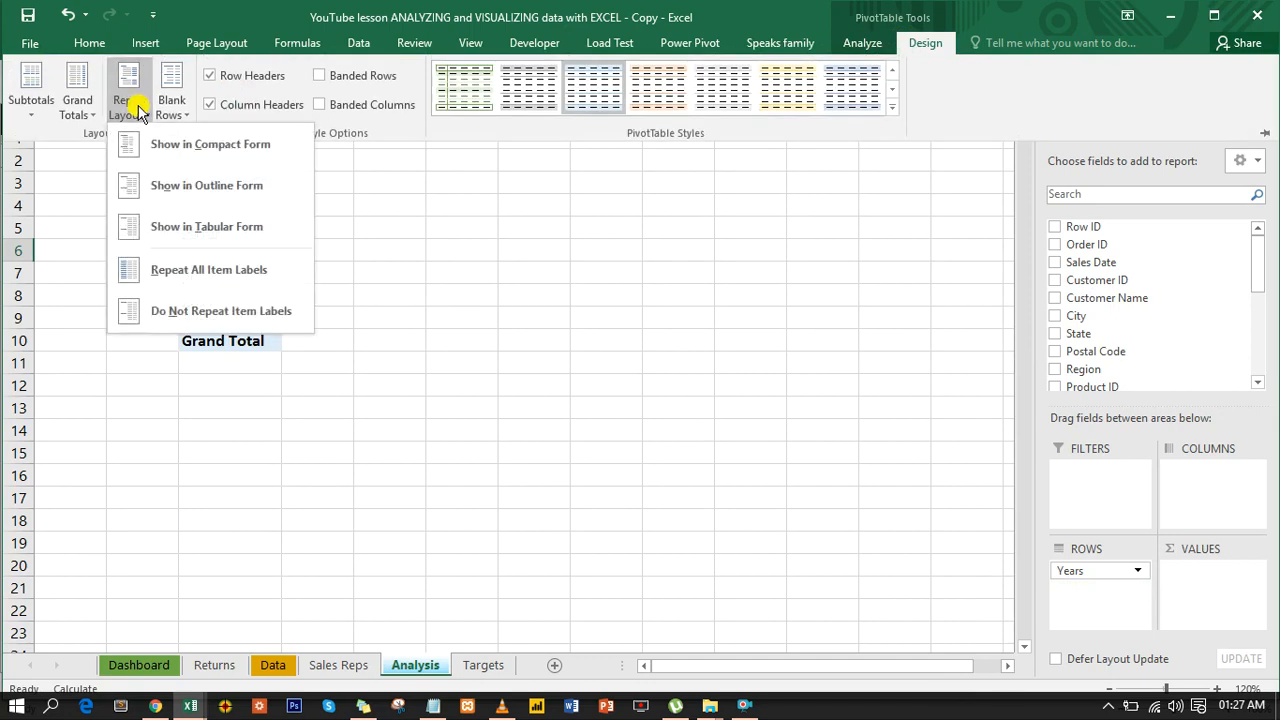
{"action": "left_click", "coordinate": [181, 229]}
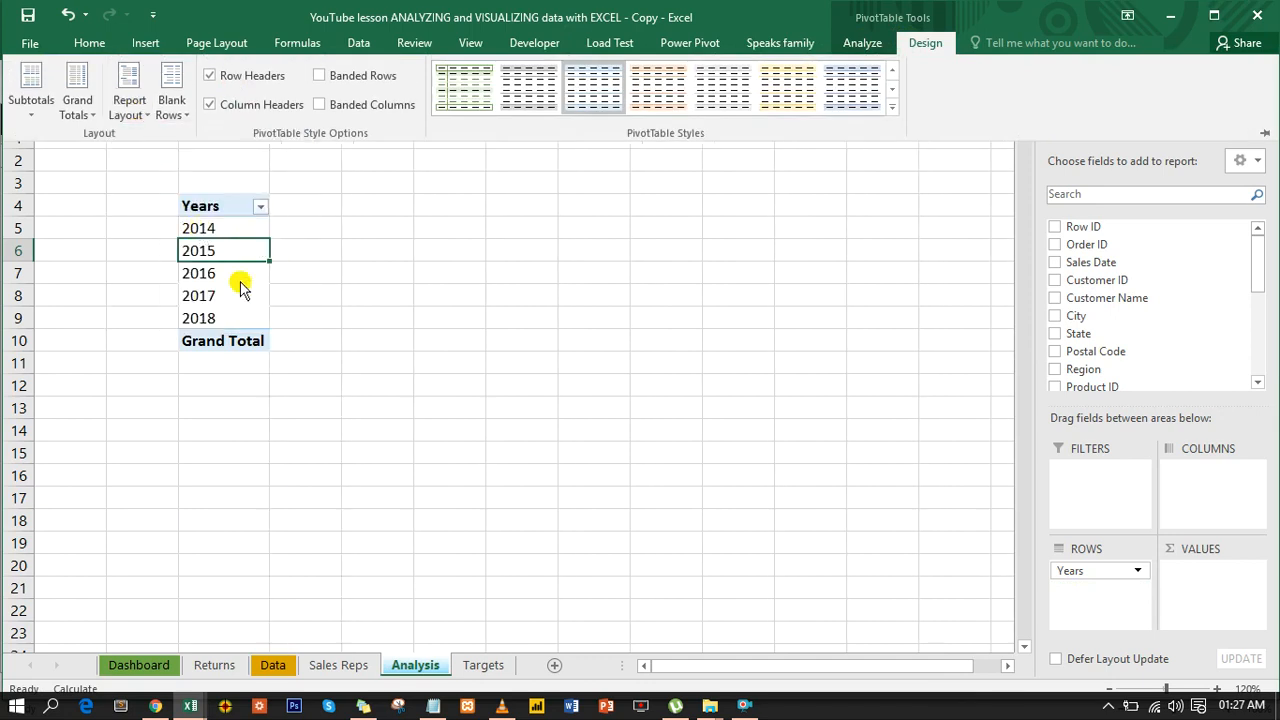
- Remove the Grand Total row beneath the years in the PivotTable
{"action": "left_click", "coordinate": [231, 342]}
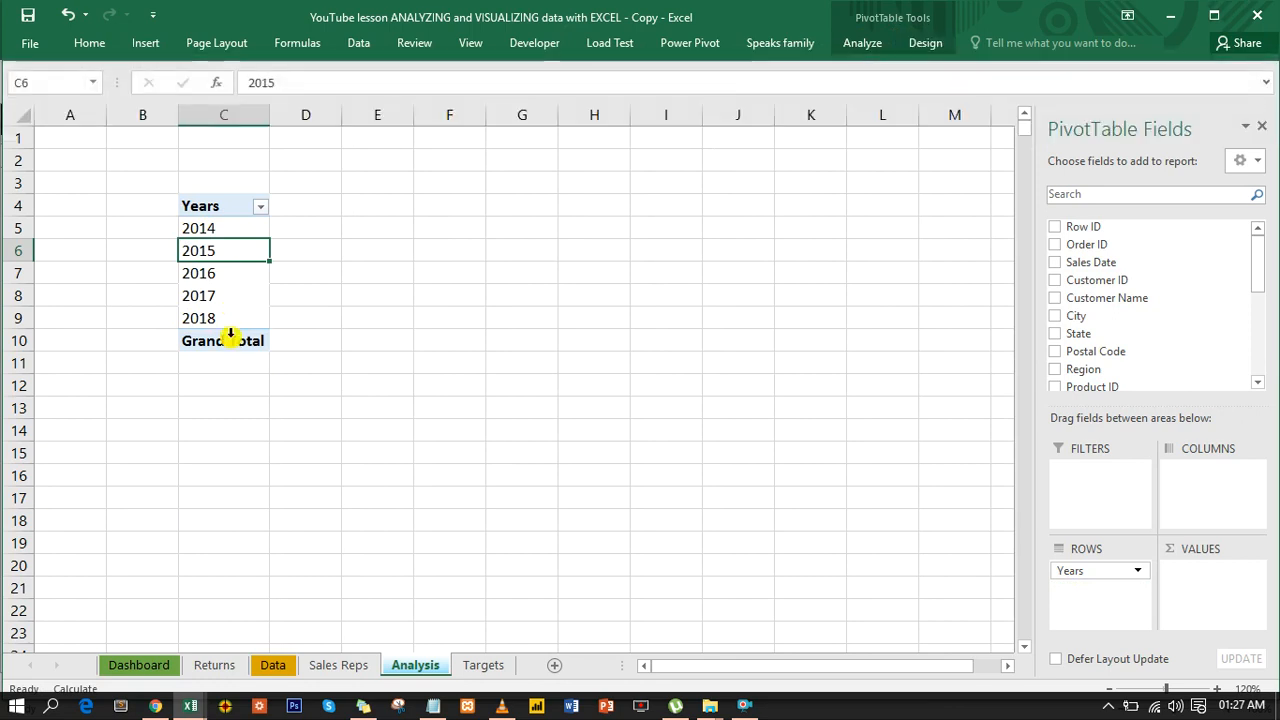
{"action": "left_click", "coordinate": [231, 334]}
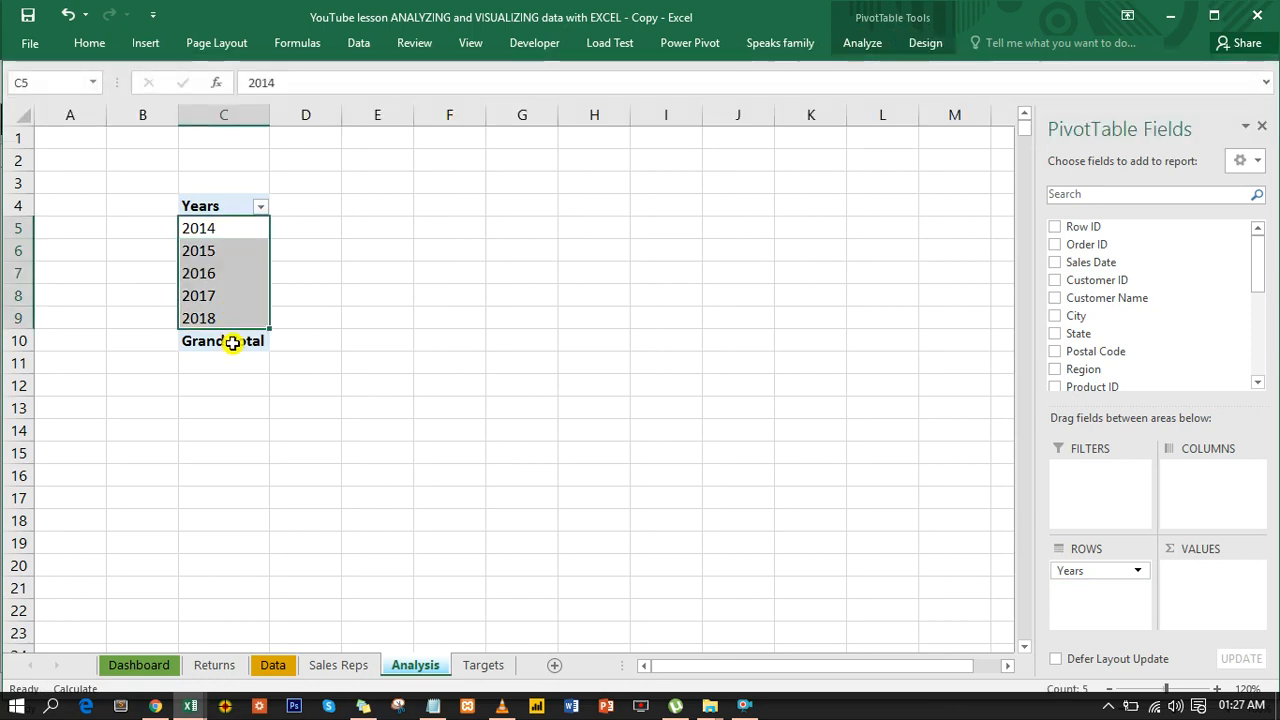
{"action": "right_click", "coordinate": [232, 343]}
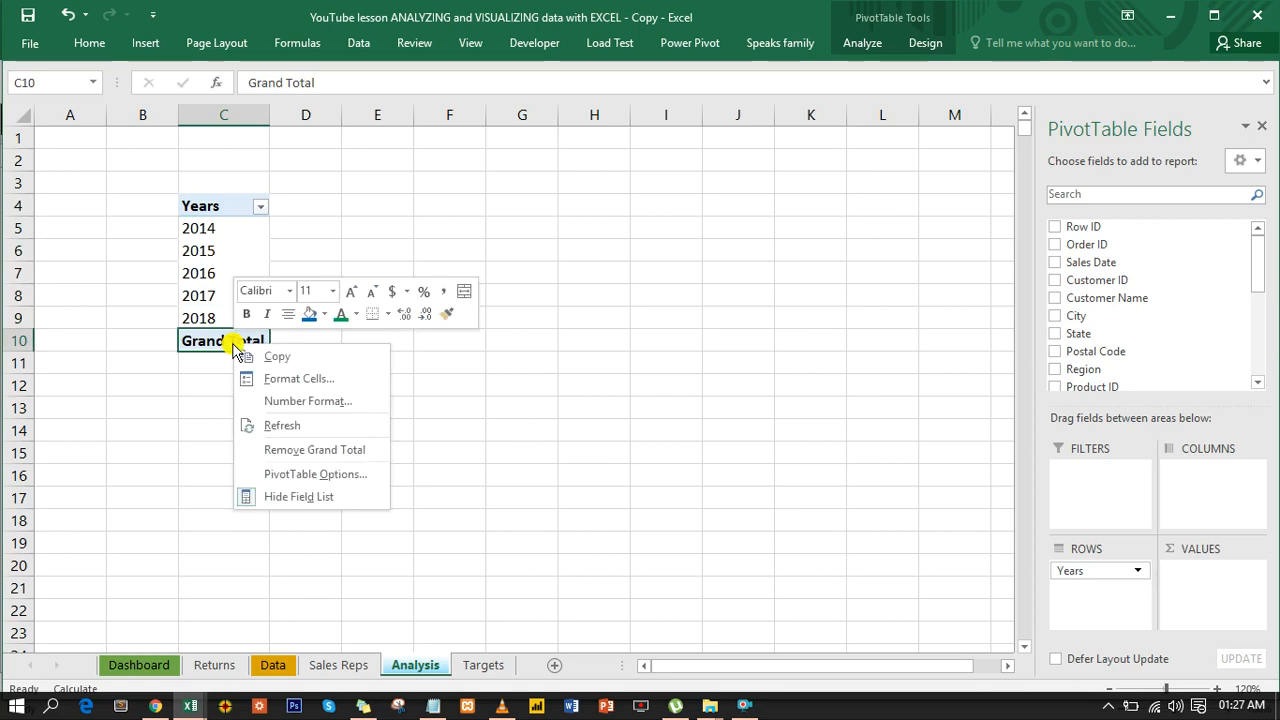
{"action": "left_click", "coordinate": [303, 450]}
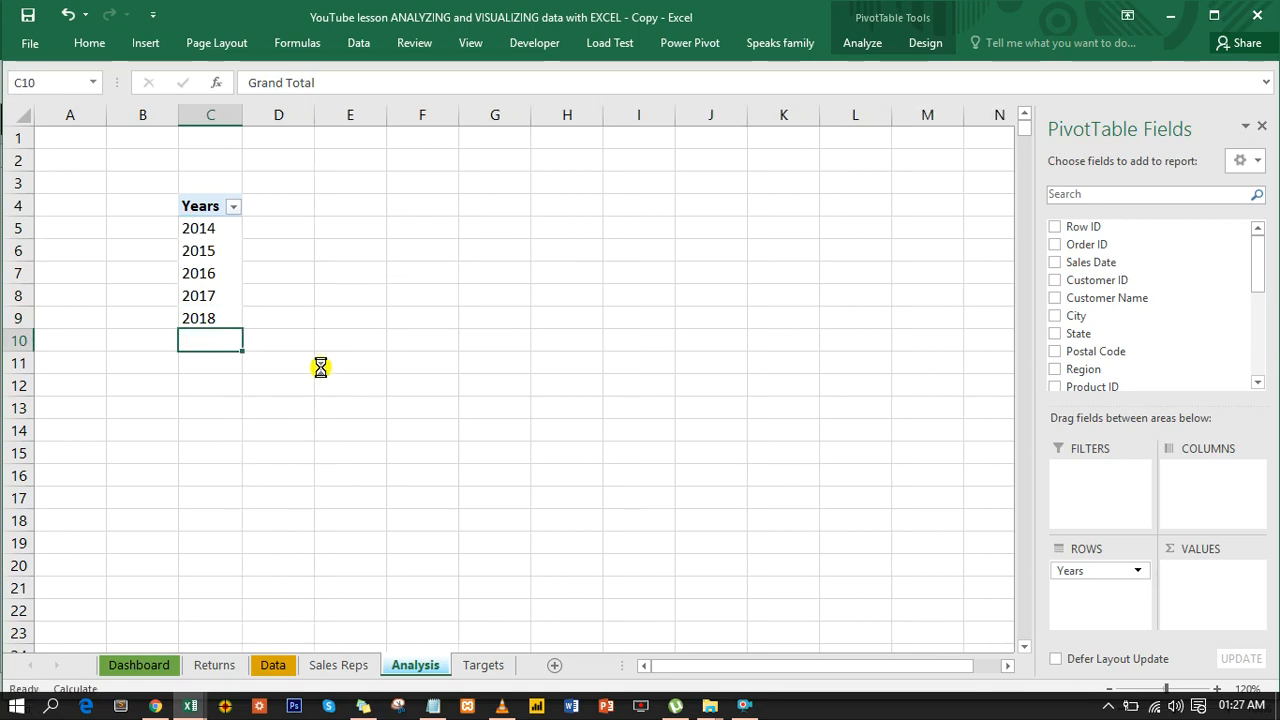
- Add the Sale Rep field to the PivotTable's columns
{"action": "left_click", "coordinate": [232, 282]}
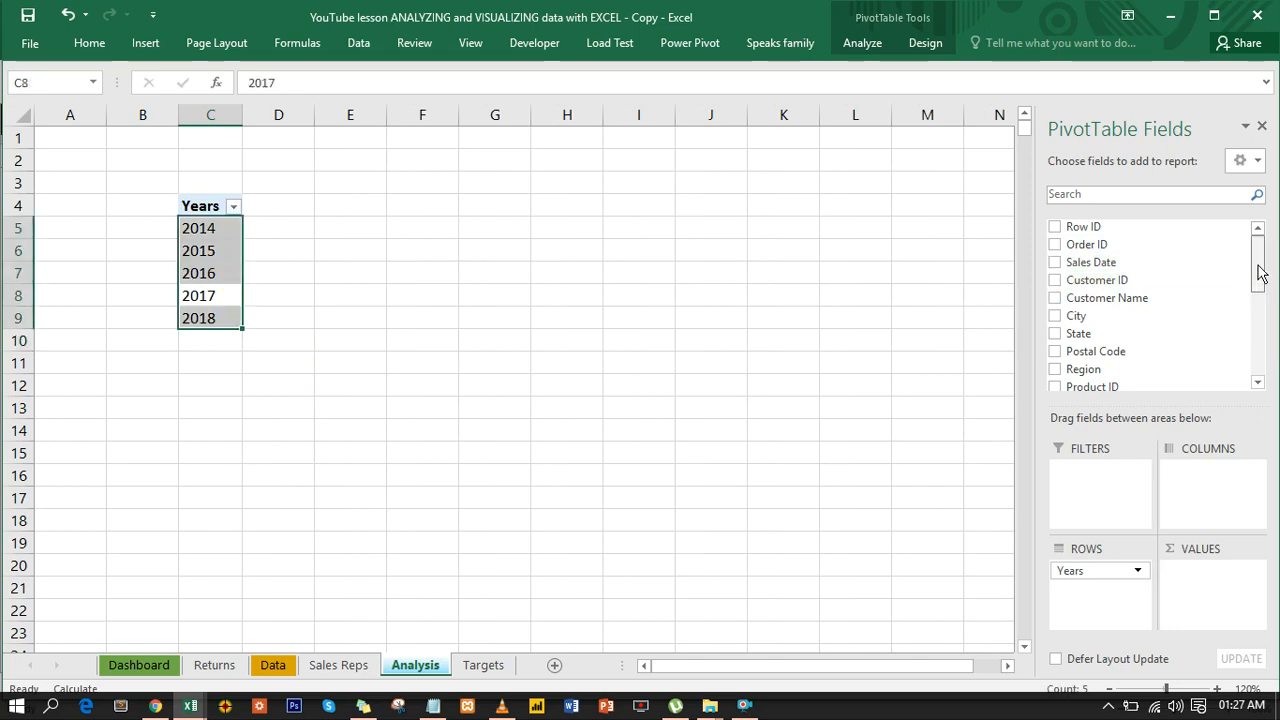
{"action": "left_click_drag", "start_coordinate": [1259, 284], "coordinate": [1257, 337]}
{"action": "left_click_drag", "start_coordinate": [1113, 334], "coordinate": [1228, 498]}
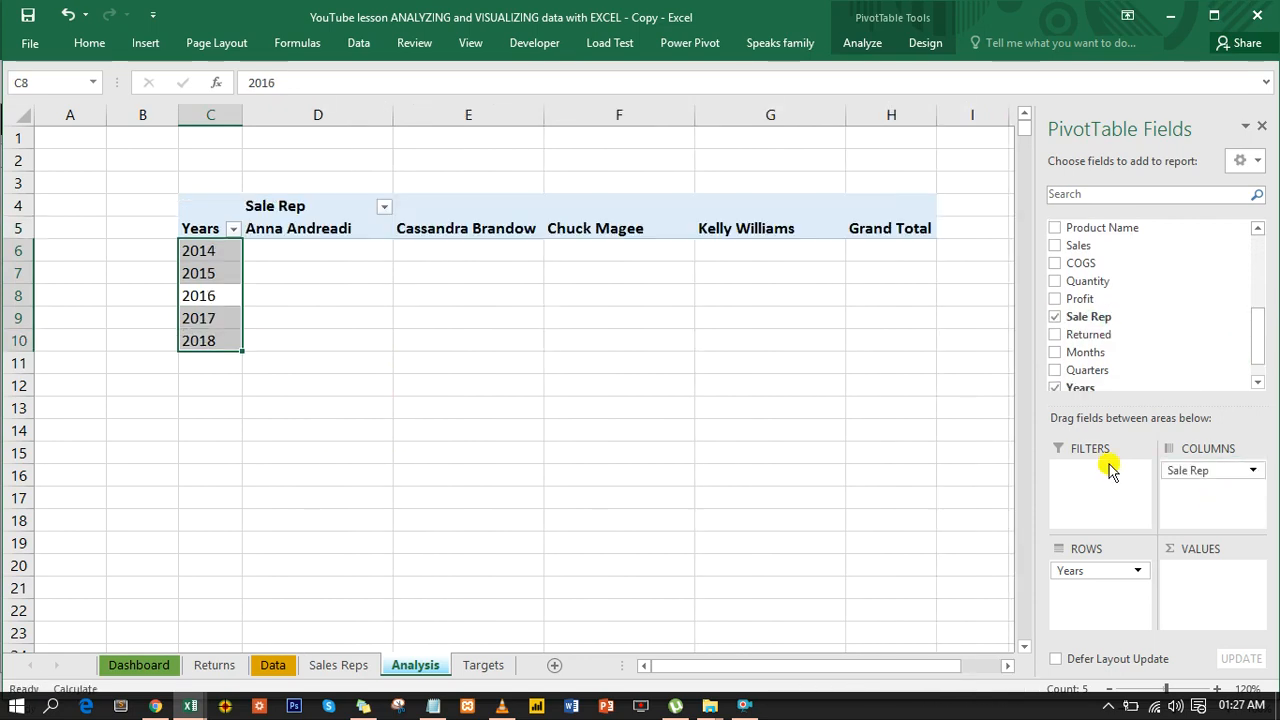
- Remove the Grand Total column after the sales reps and reselect a rep heading inside the PivotTable
{"action": "left_click", "coordinate": [897, 231]}
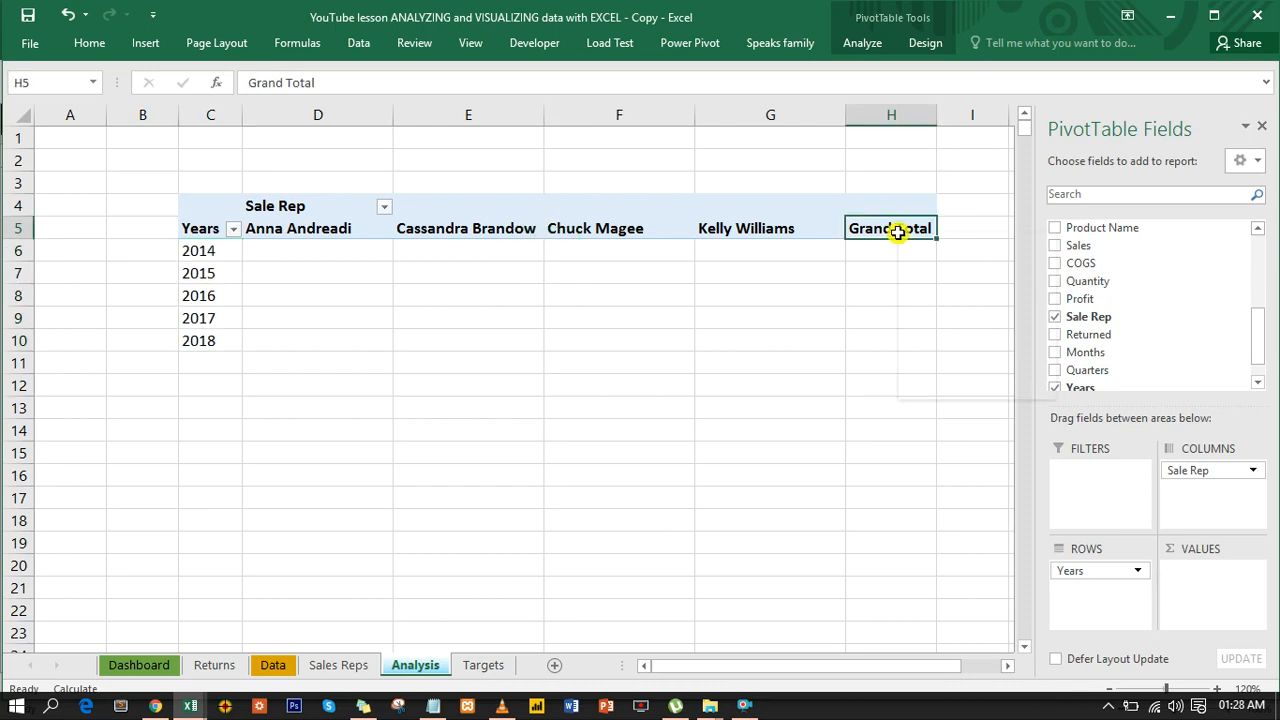
{"action": "right_click", "coordinate": [897, 234]}
{"action": "left_click", "coordinate": [954, 338]}
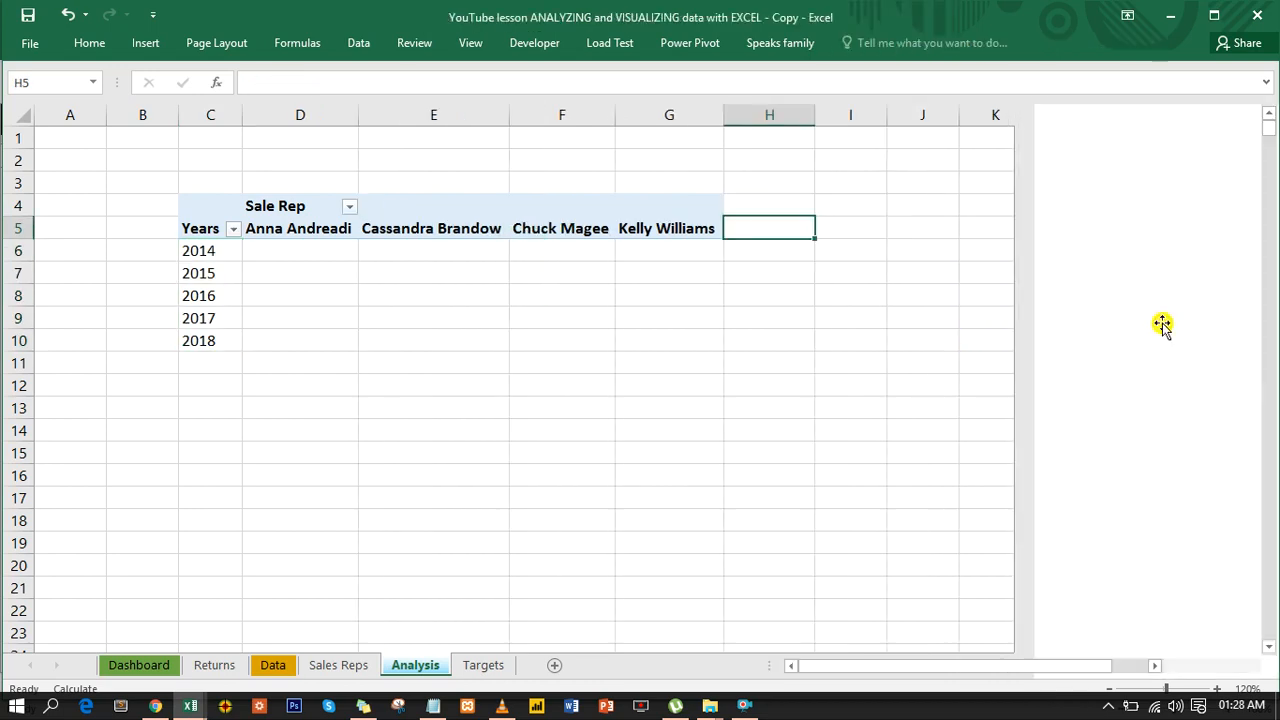
{"action": "left_click", "coordinate": [611, 228]}
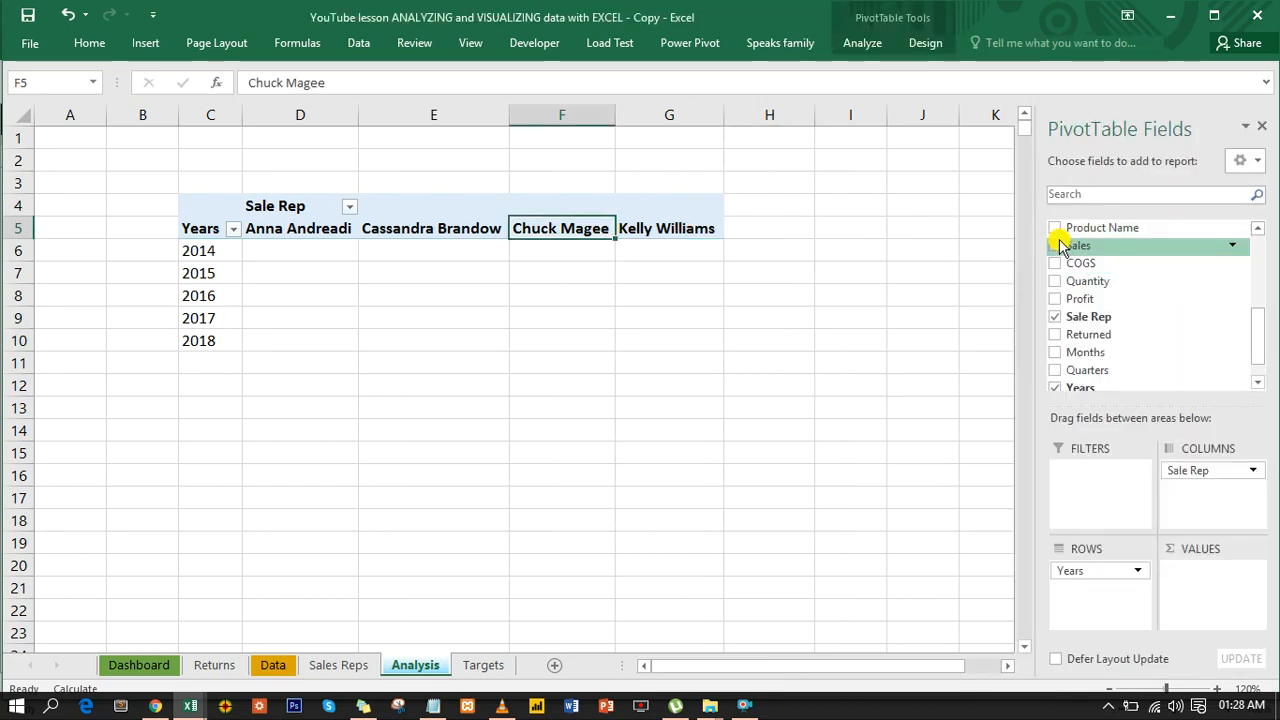
- Add the Sales field to the PivotTable's values and show the figures as % of Column Total
{"action": "left_click", "coordinate": [1056, 246]}
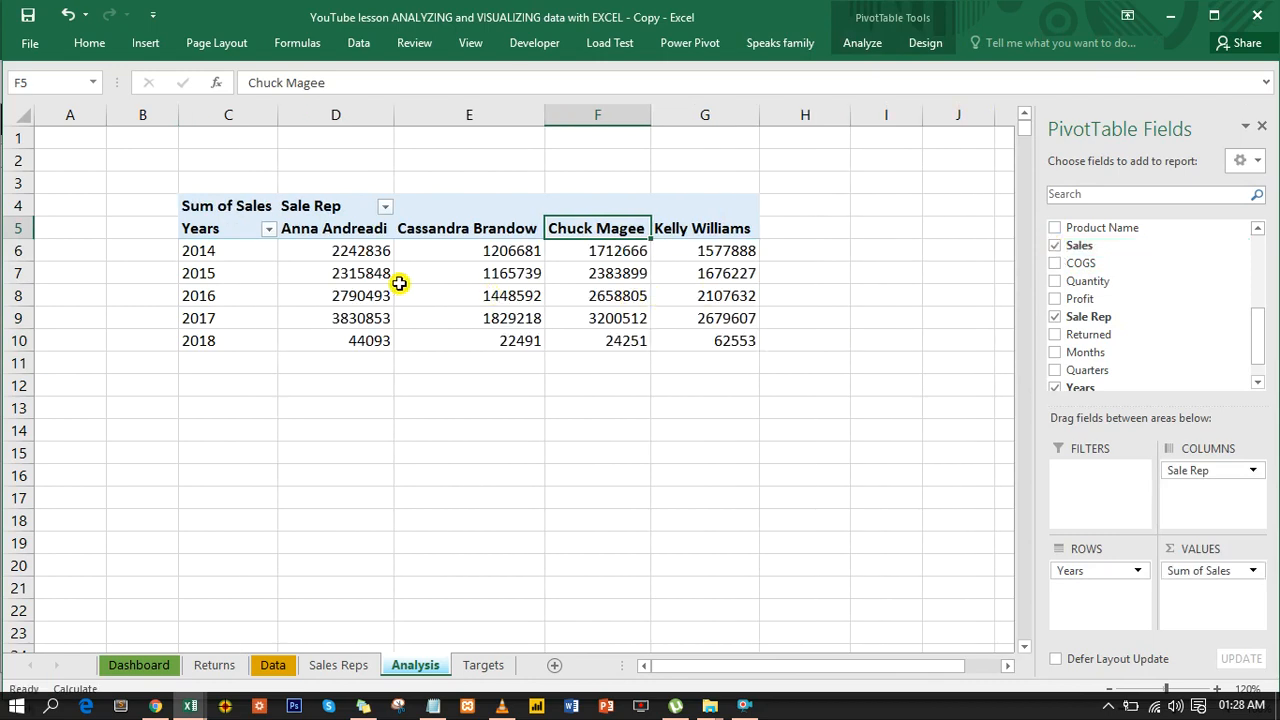
{"action": "left_click_drag", "start_coordinate": [346, 251], "coordinate": [703, 342]}
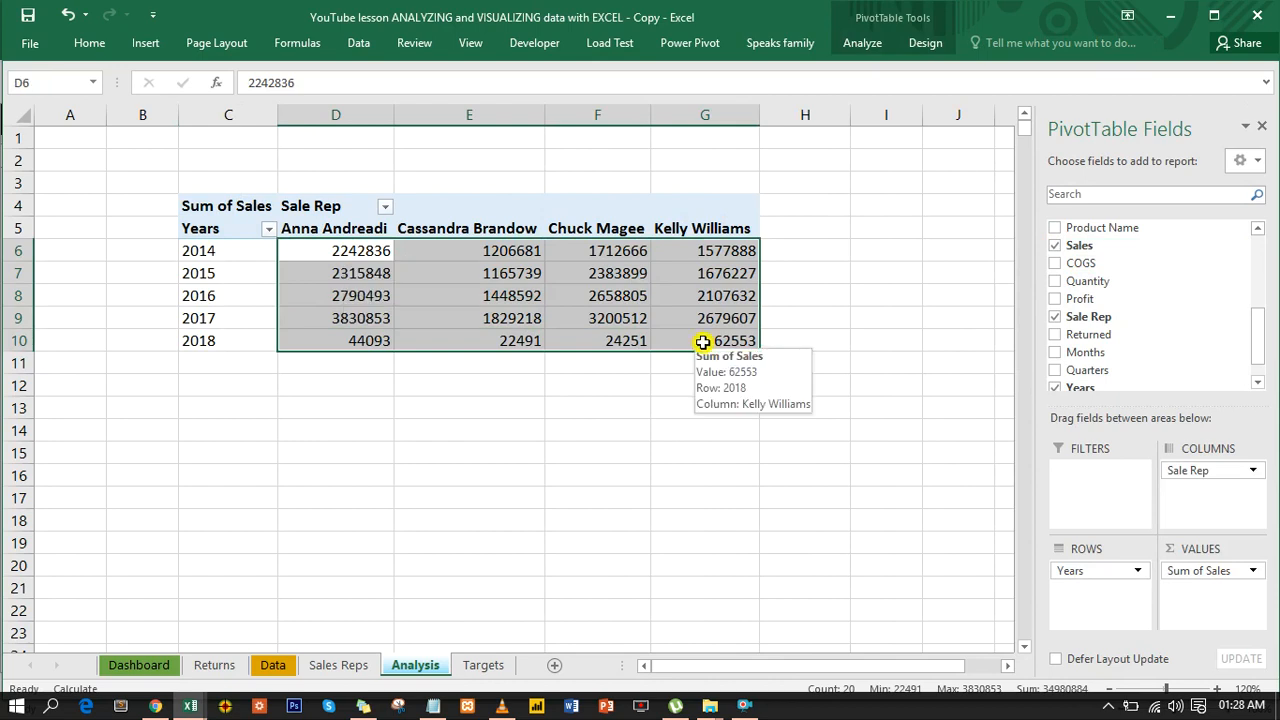
{"action": "right_click", "coordinate": [322, 247]}
{"action": "mouse_move", "coordinate": [396, 403]}
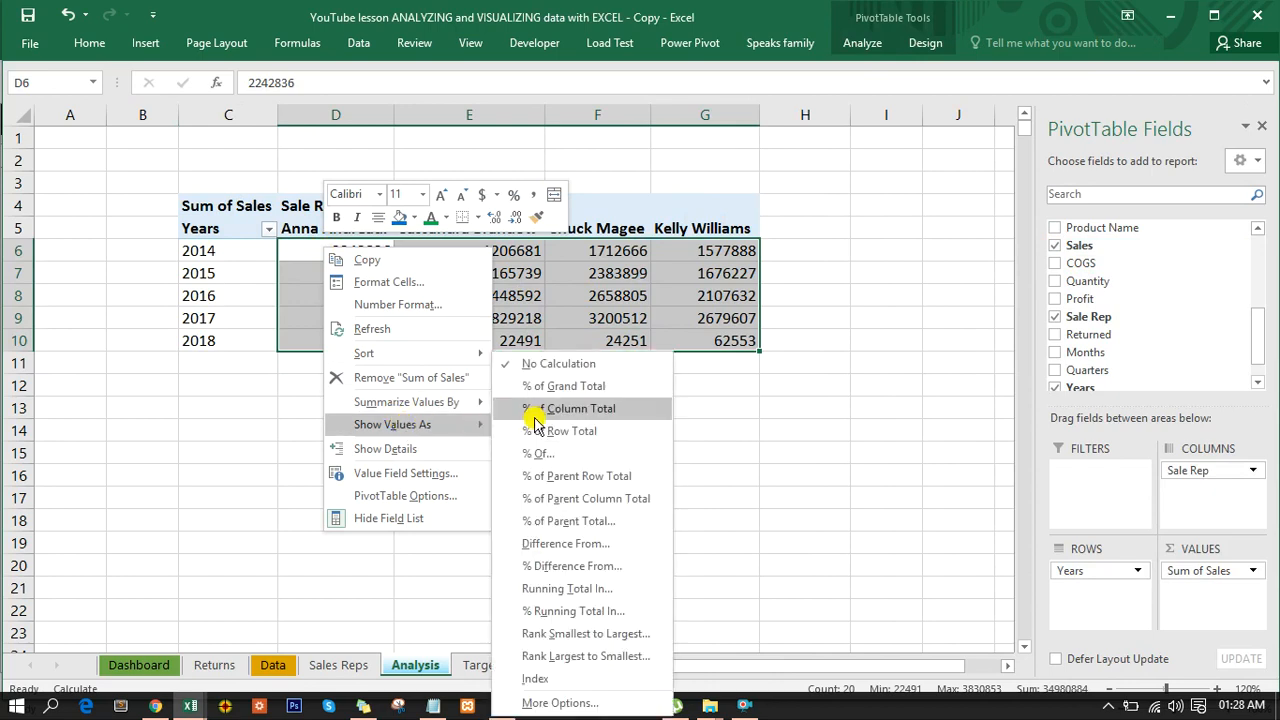
{"action": "left_click", "coordinate": [565, 408]}
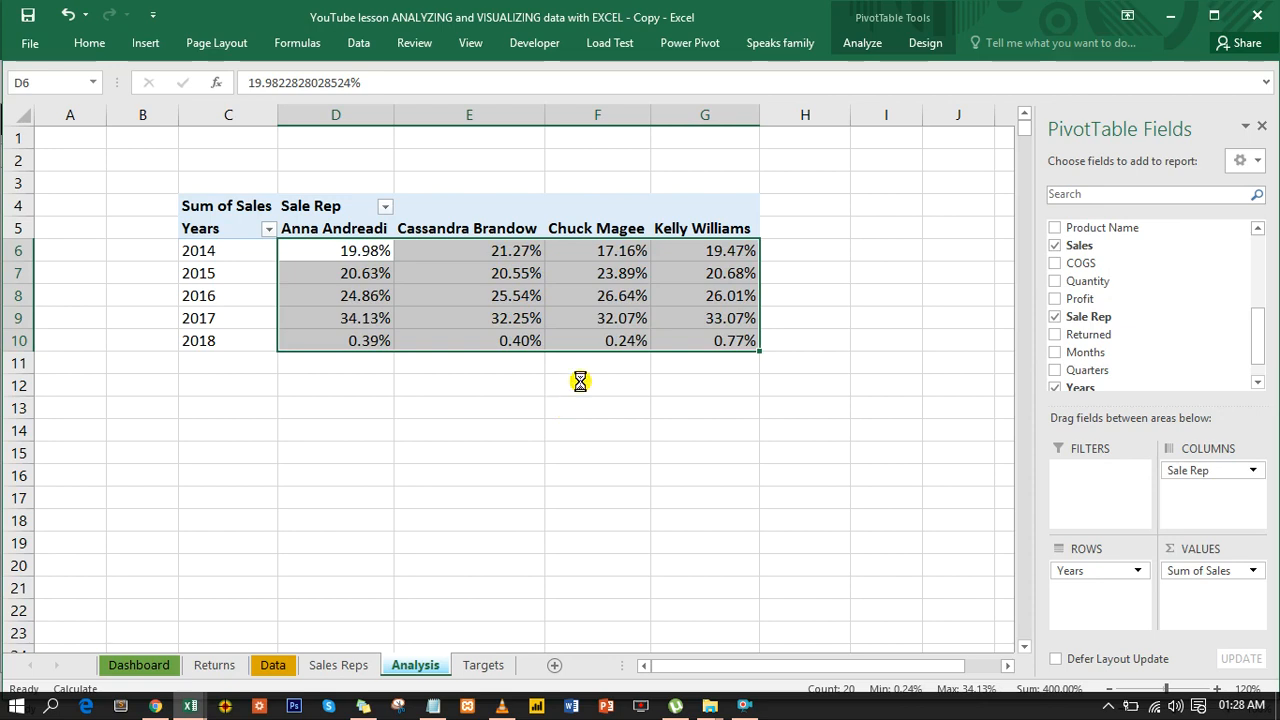
- Format the PivotTable's percentage values in D6:G10 with one decimal place
{"action": "key", "text": "ctrl+1"}
{"action": "left_click", "coordinate": [641, 259]}
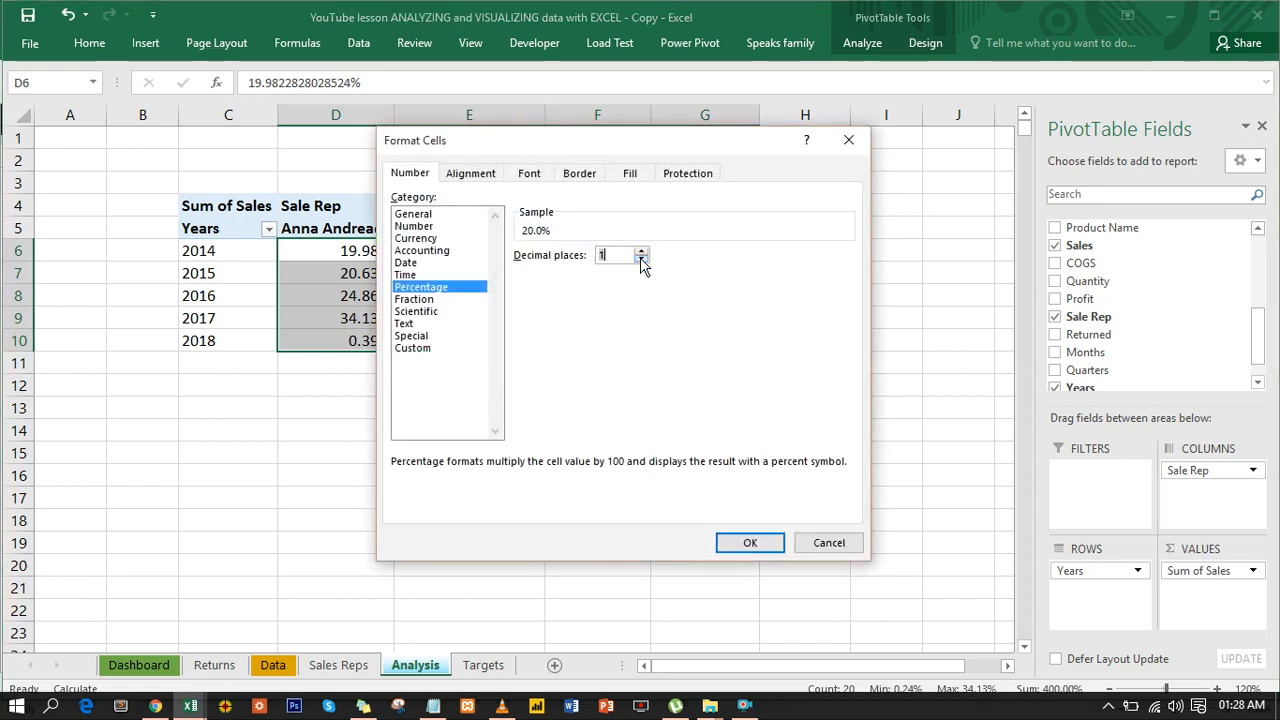
{"action": "left_click", "coordinate": [750, 543]}
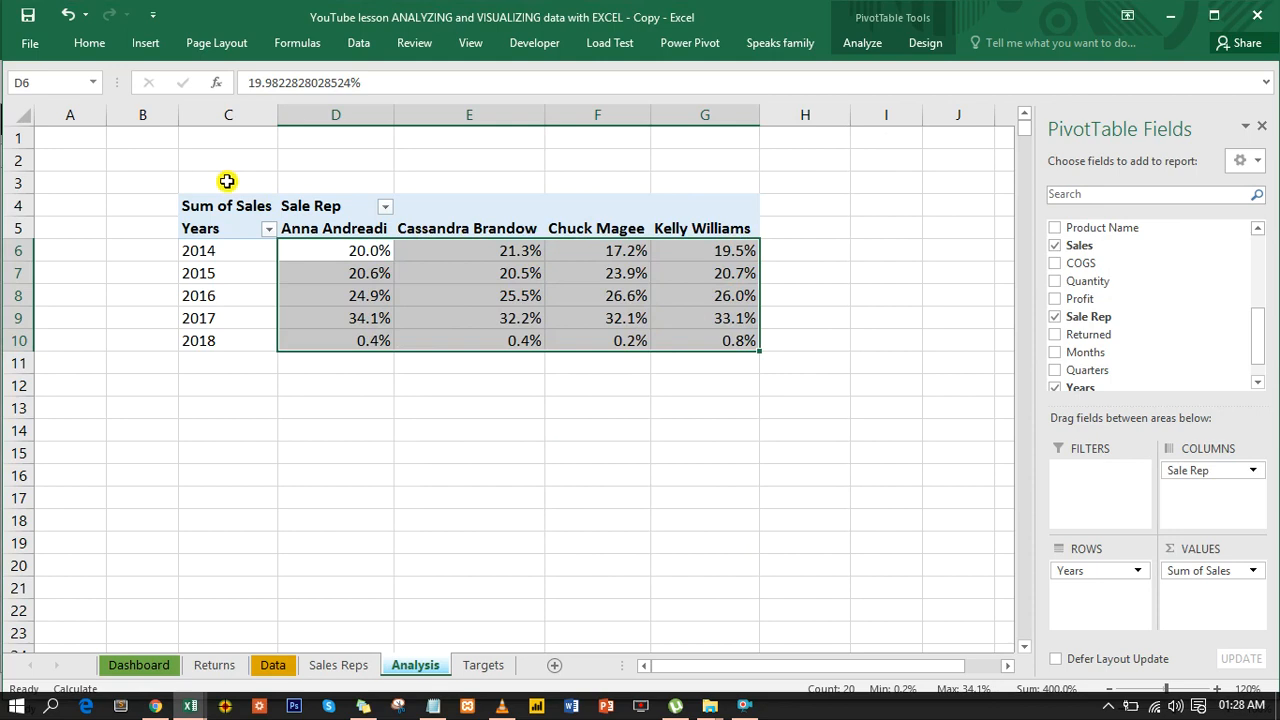
- Go to the Dashboard sheet and check in the ribbon customization options that Developer is enabled
{"action": "left_click", "coordinate": [142, 666]}
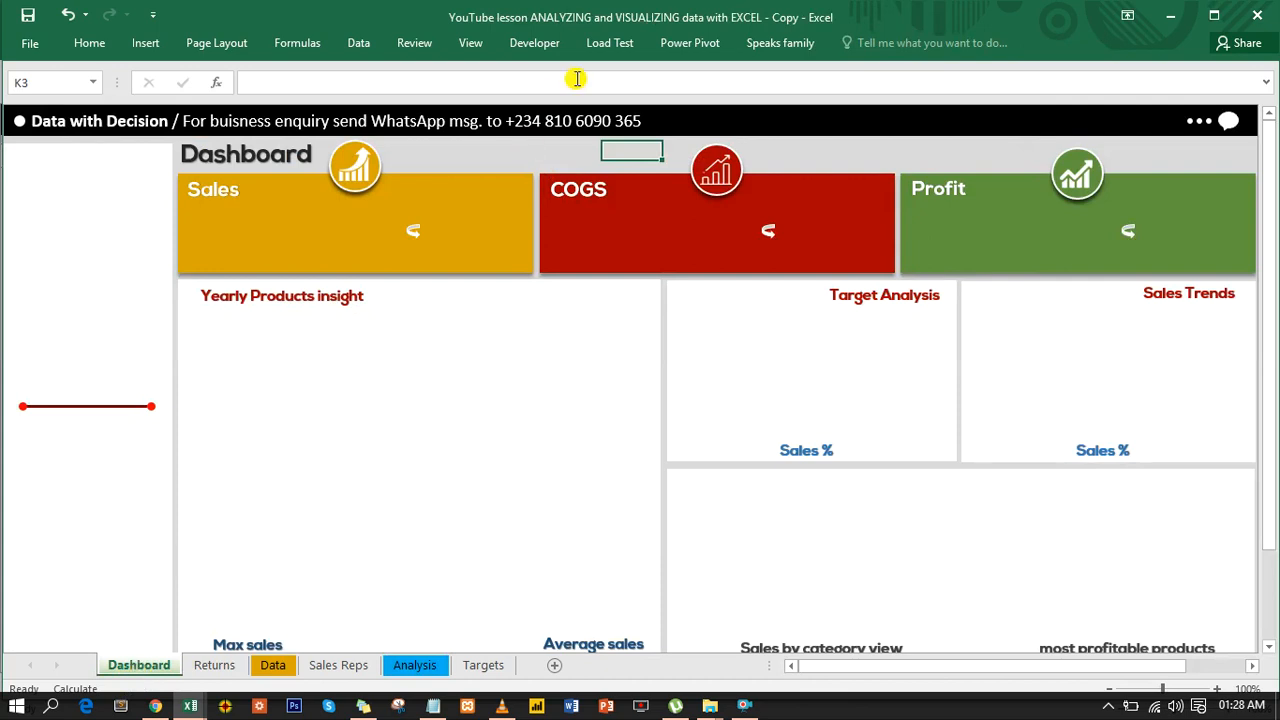
{"action": "left_click", "coordinate": [536, 44]}
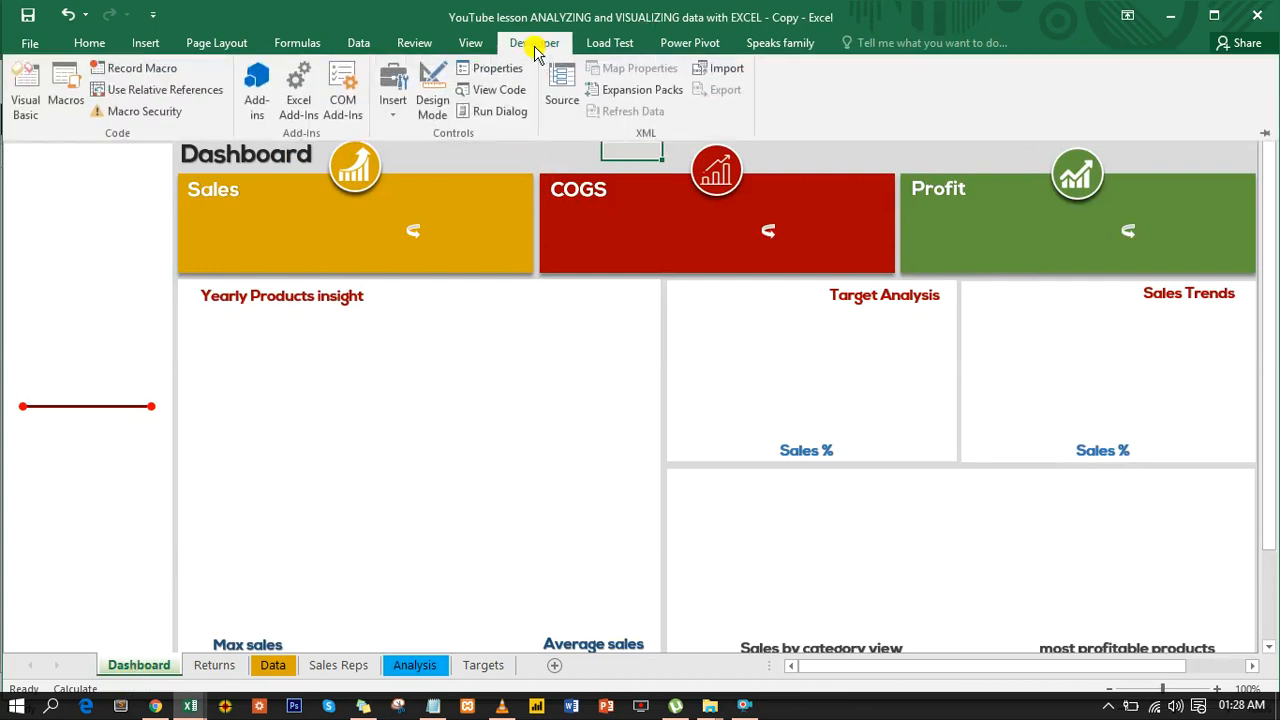
{"action": "right_click", "coordinate": [536, 52]}
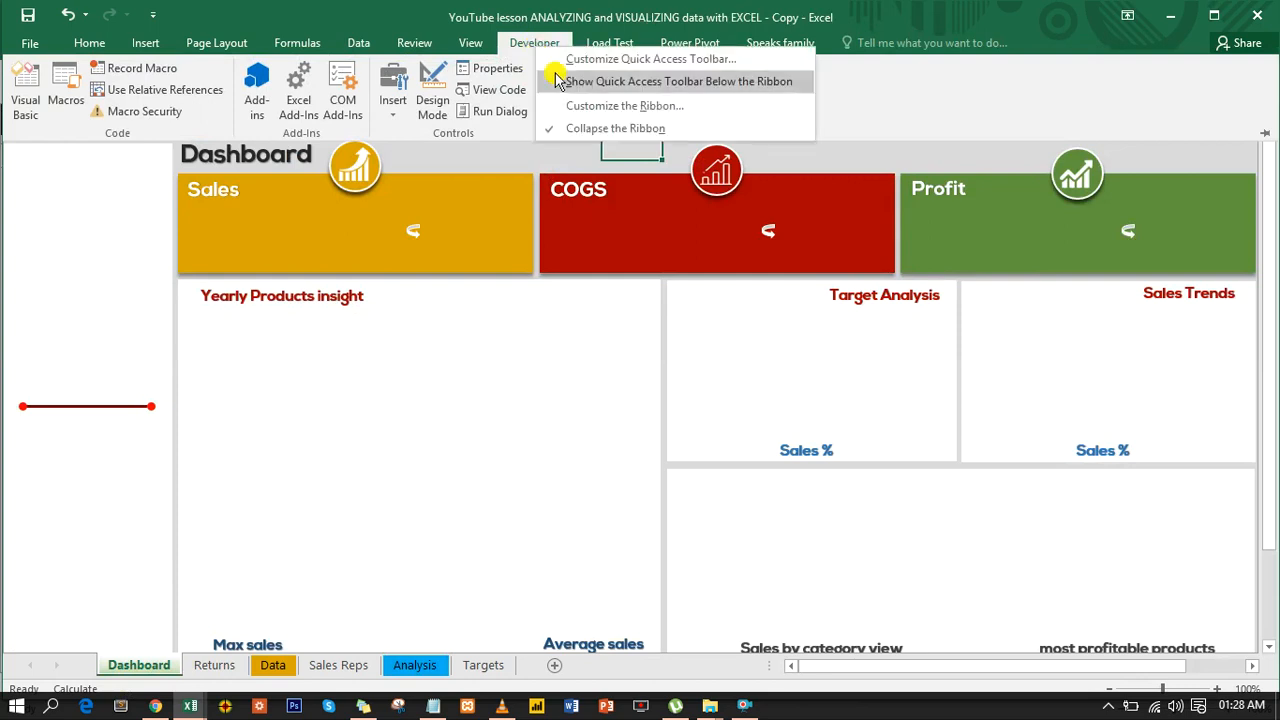
{"action": "left_click", "coordinate": [615, 128]}
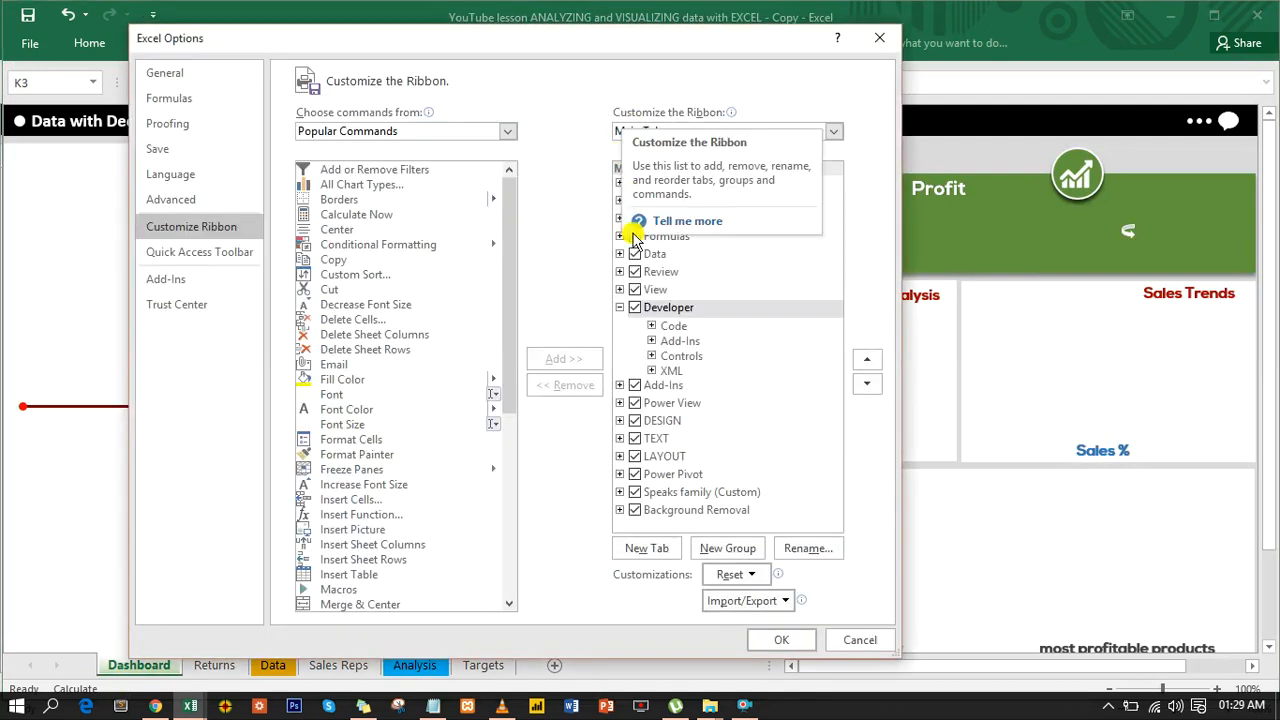
{"action": "left_click", "coordinate": [635, 308]}
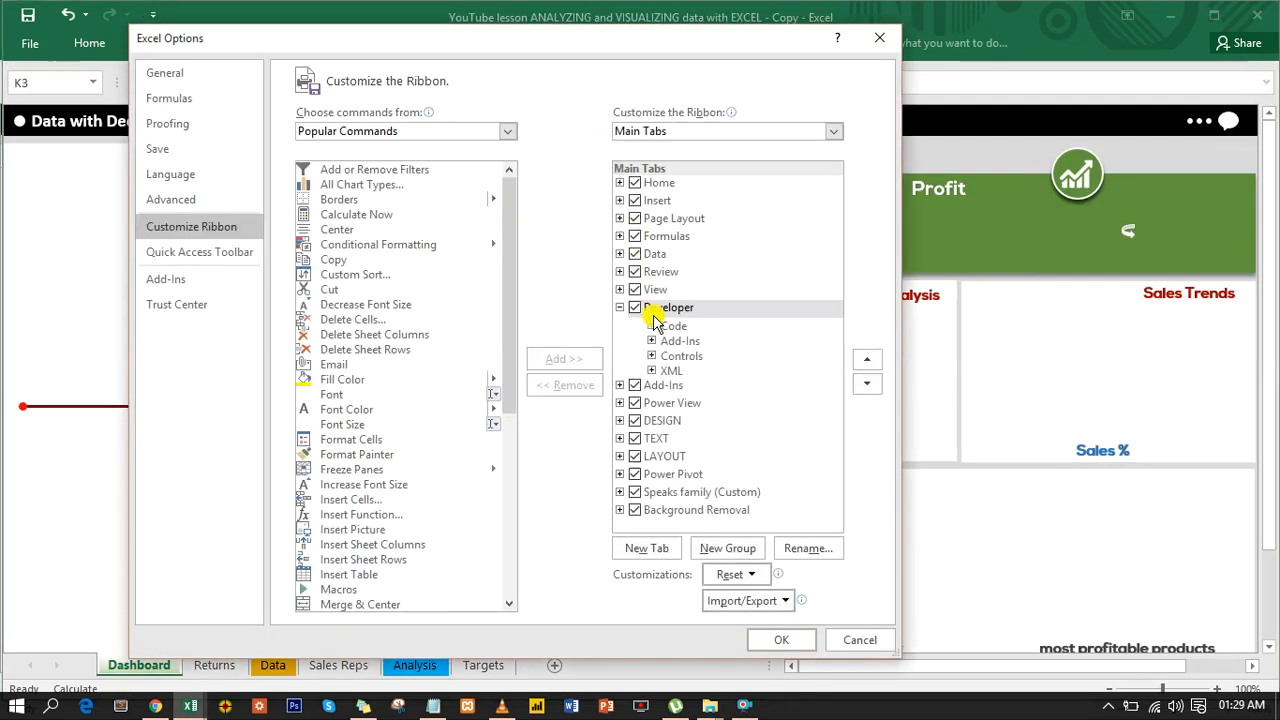
{"action": "left_click", "coordinate": [884, 638]}
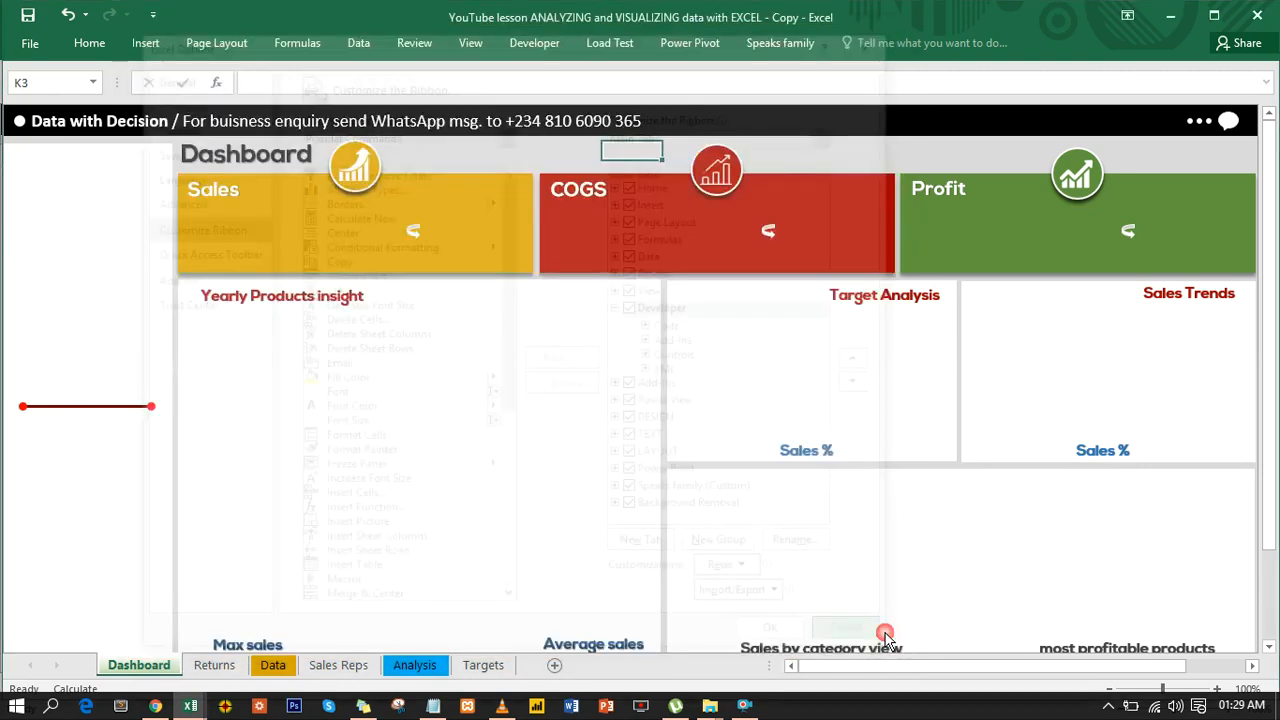
- Insert a Form Controls combo box at the head of the dashboard's blank side column, above the red line
{"action": "left_click", "coordinate": [540, 41]}
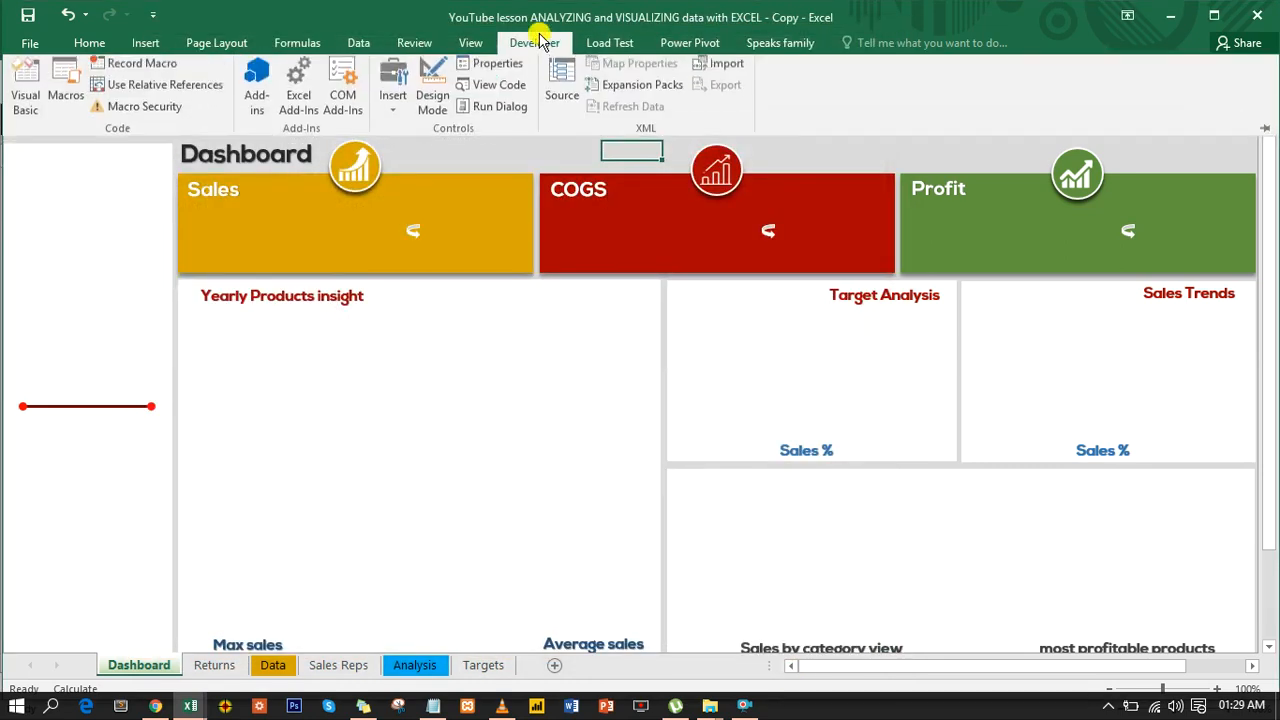
{"action": "left_click", "coordinate": [393, 115]}
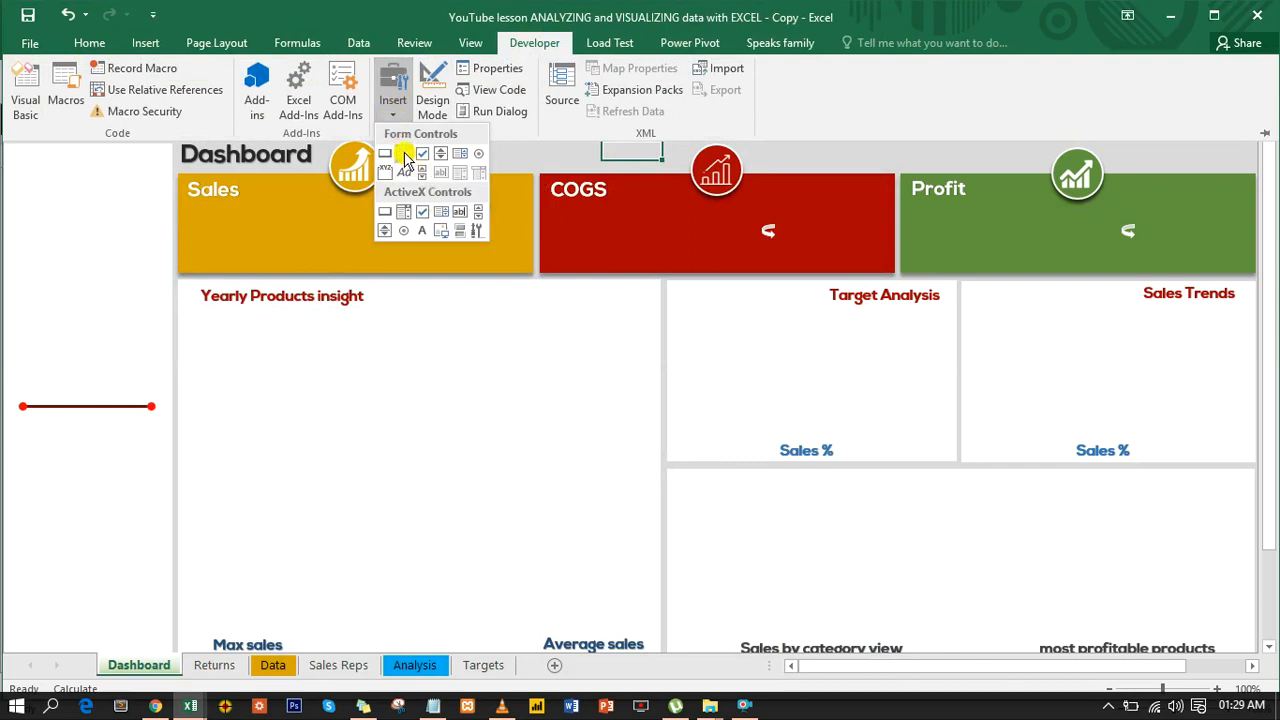
{"action": "left_click", "coordinate": [405, 160]}
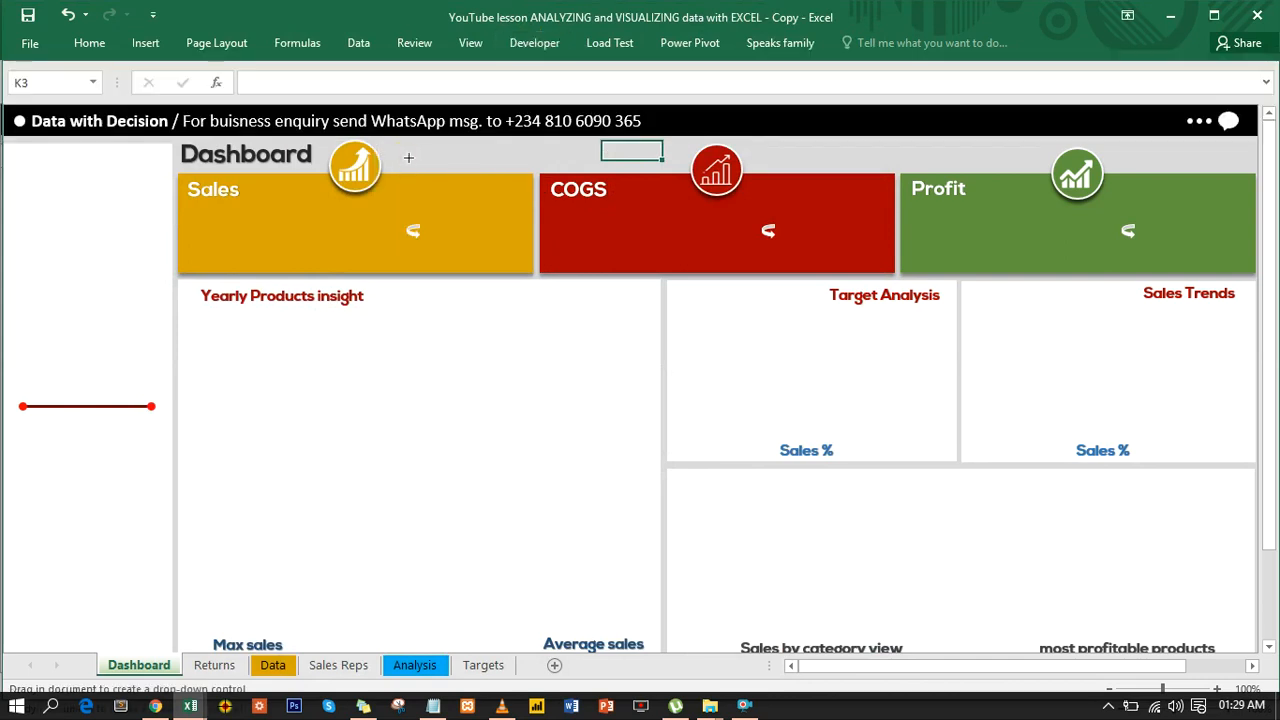
{"action": "mouse_move", "coordinate": [22, 155]}
{"action": "left_mouse_down"}
{"action": "mouse_move", "coordinate": [180, 182]}
{"action": "mouse_move", "coordinate": [111, 162]}
{"action": "left_mouse_up"}
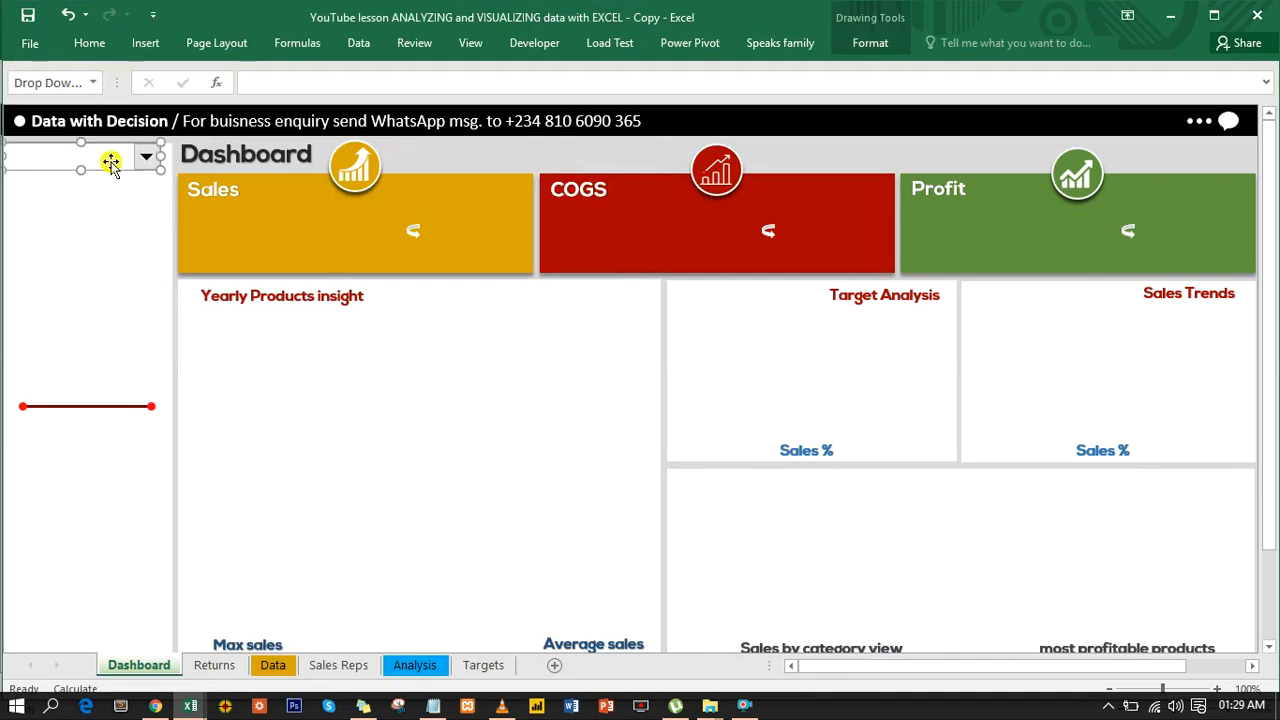
- Nudge the combo box slightly down and widen it to span the dashboard's blank side column
{"action": "key", "text": "Down"}
{"action": "key", "text": "Down"}
{"action": "key", "text": "Down"}
{"action": "key", "text": "Down"}
{"action": "key", "text": "Up"}
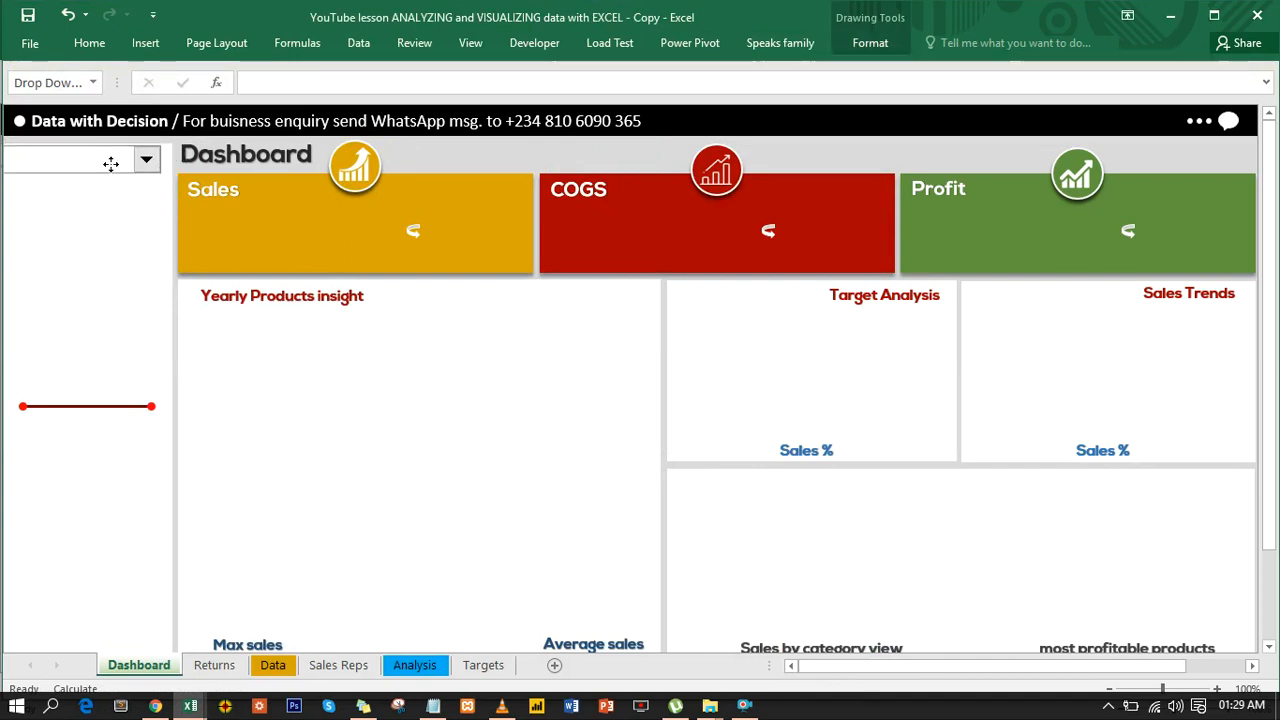
{"action": "key", "text": "Up"}
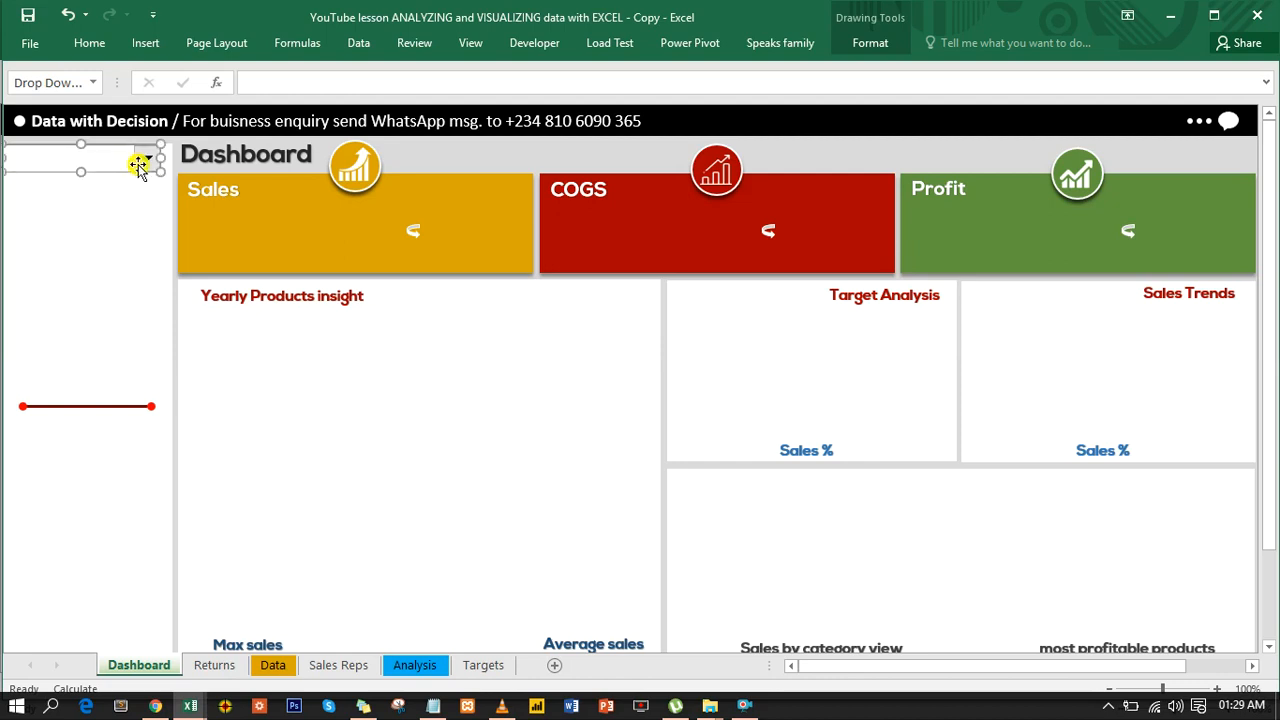
{"action": "left_click_drag", "start_coordinate": [158, 156], "coordinate": [169, 157]}
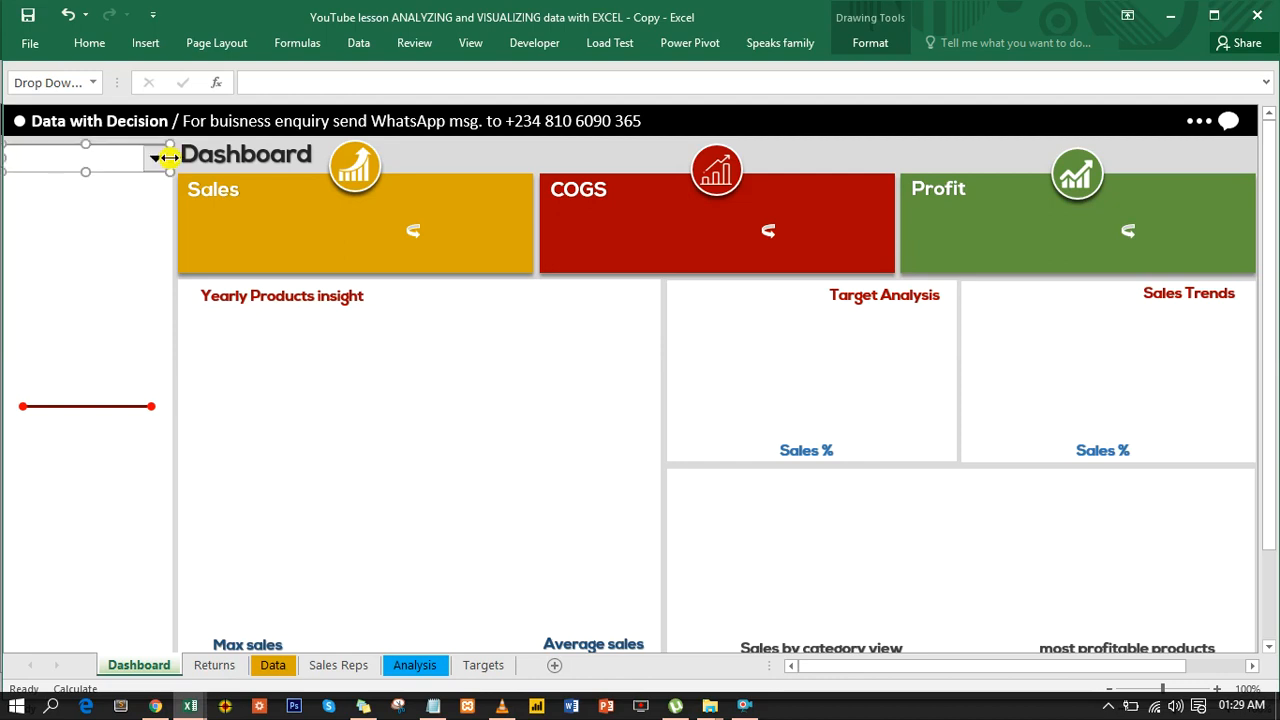
{"action": "right_click", "coordinate": [114, 161]}
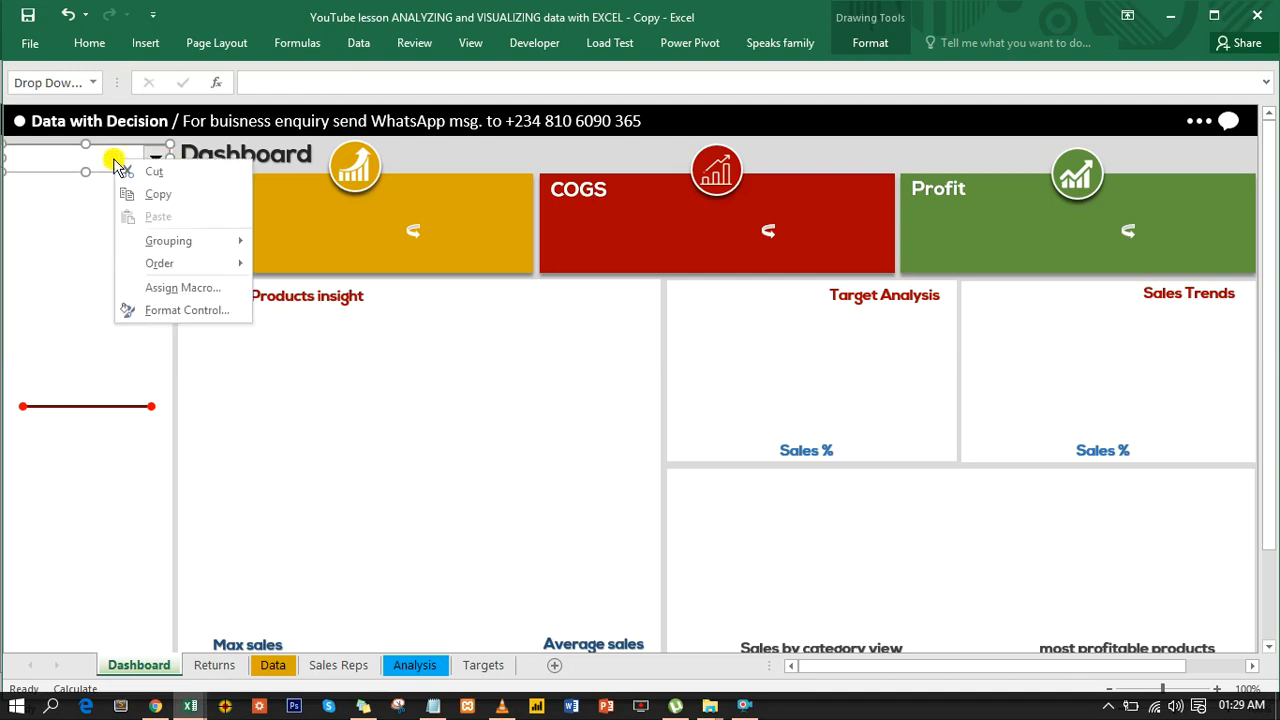
{"action": "left_click", "coordinate": [186, 311]}
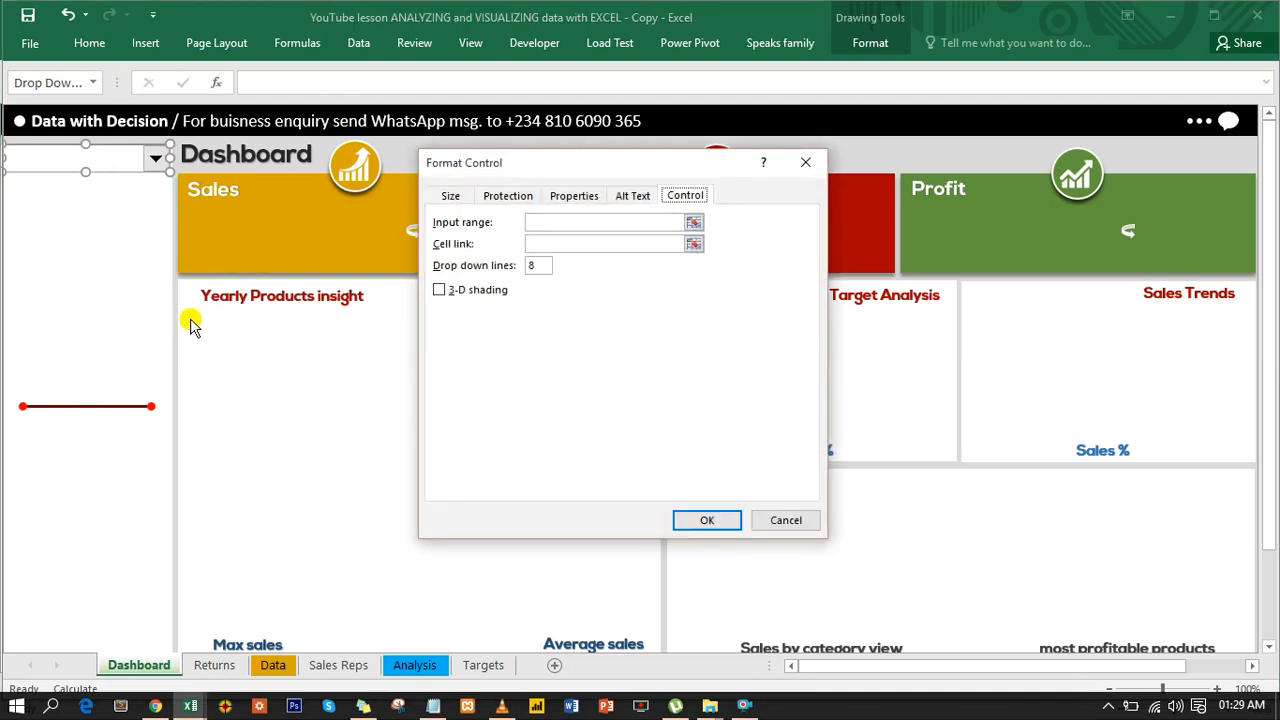
{"action": "left_click", "coordinate": [784, 520]}
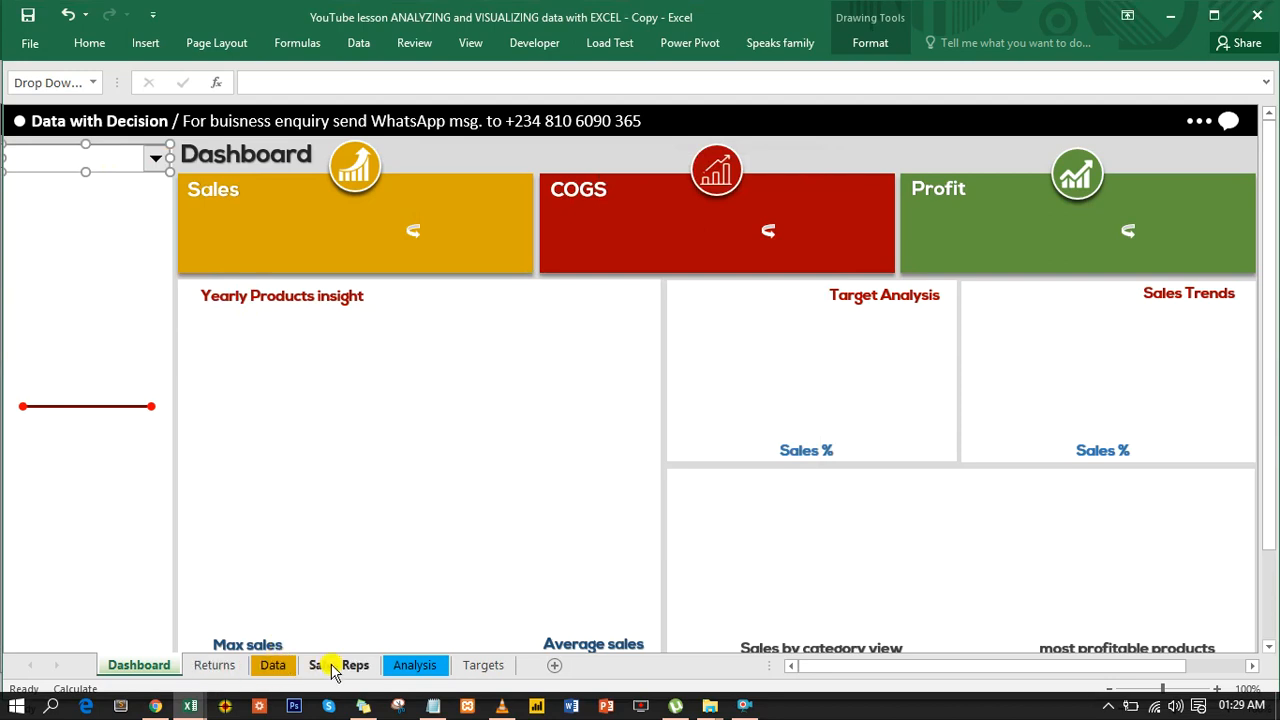
- On the Analysis sheet, list the sales rep headings vertically in I5:I8 with the array formula =TRANSPOSE(D5:G5) and autofit column I
{"action": "left_click", "coordinate": [401, 666]}
{"action": "left_click_drag", "start_coordinate": [358, 231], "coordinate": [703, 223]}
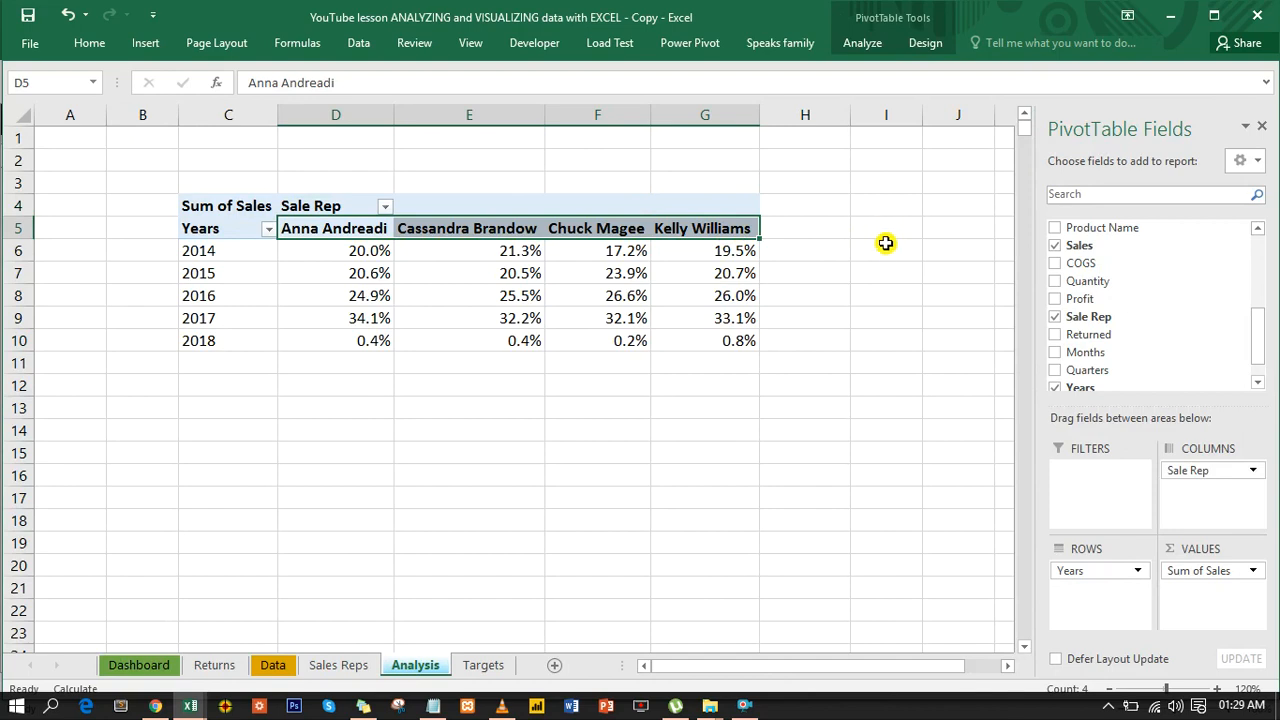
{"action": "left_click_drag", "start_coordinate": [885, 227], "coordinate": [882, 298]}
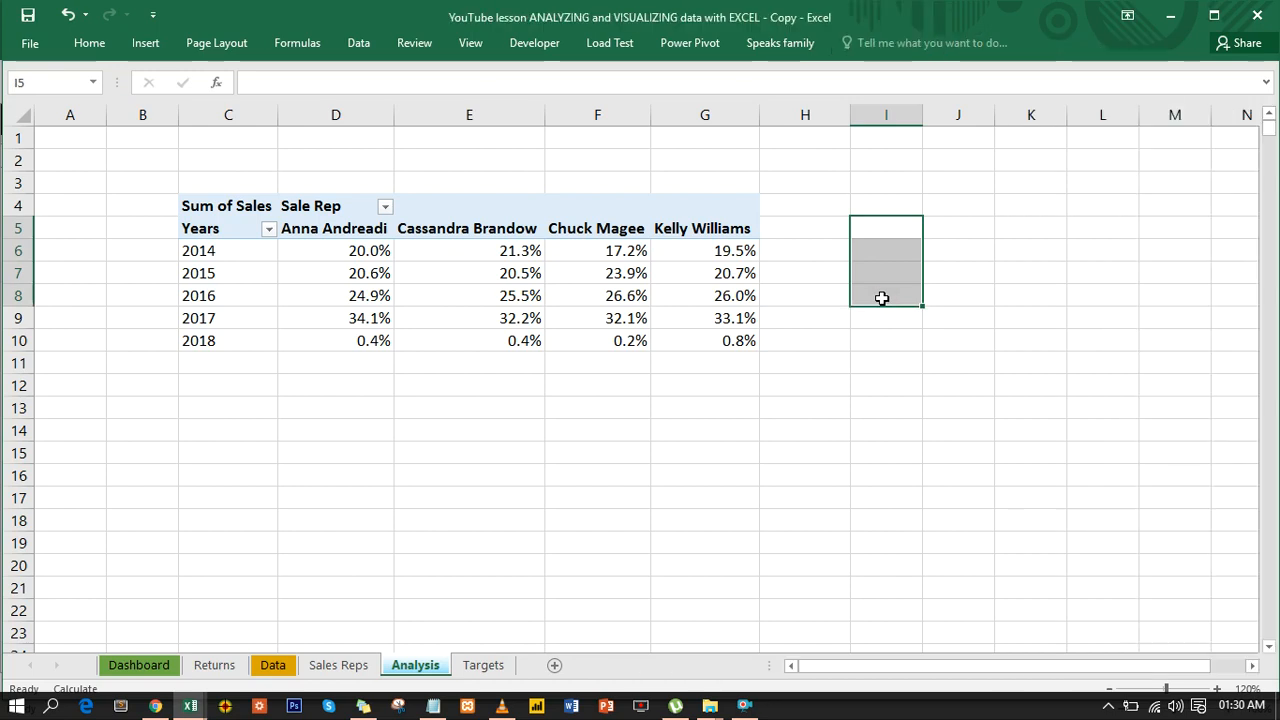
{"action": "type", "text": "="}
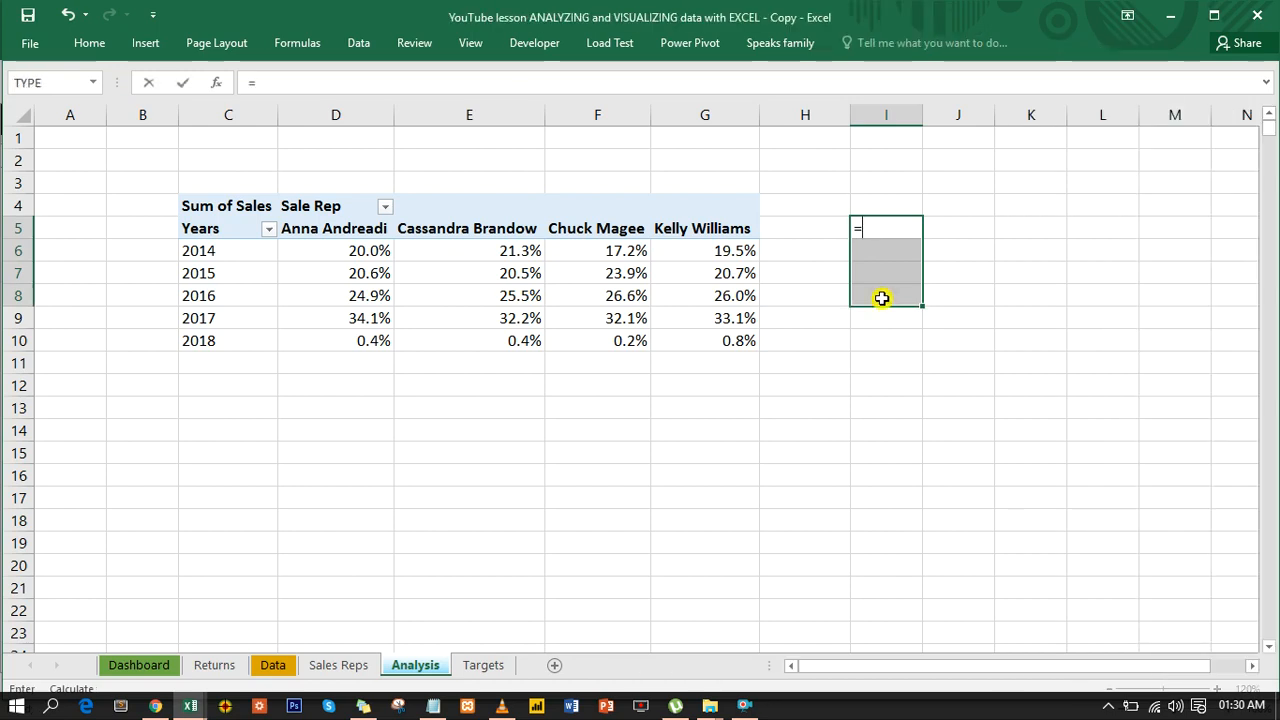
{"action": "type", "text": "tra"}
{"action": "key", "text": "Tab"}
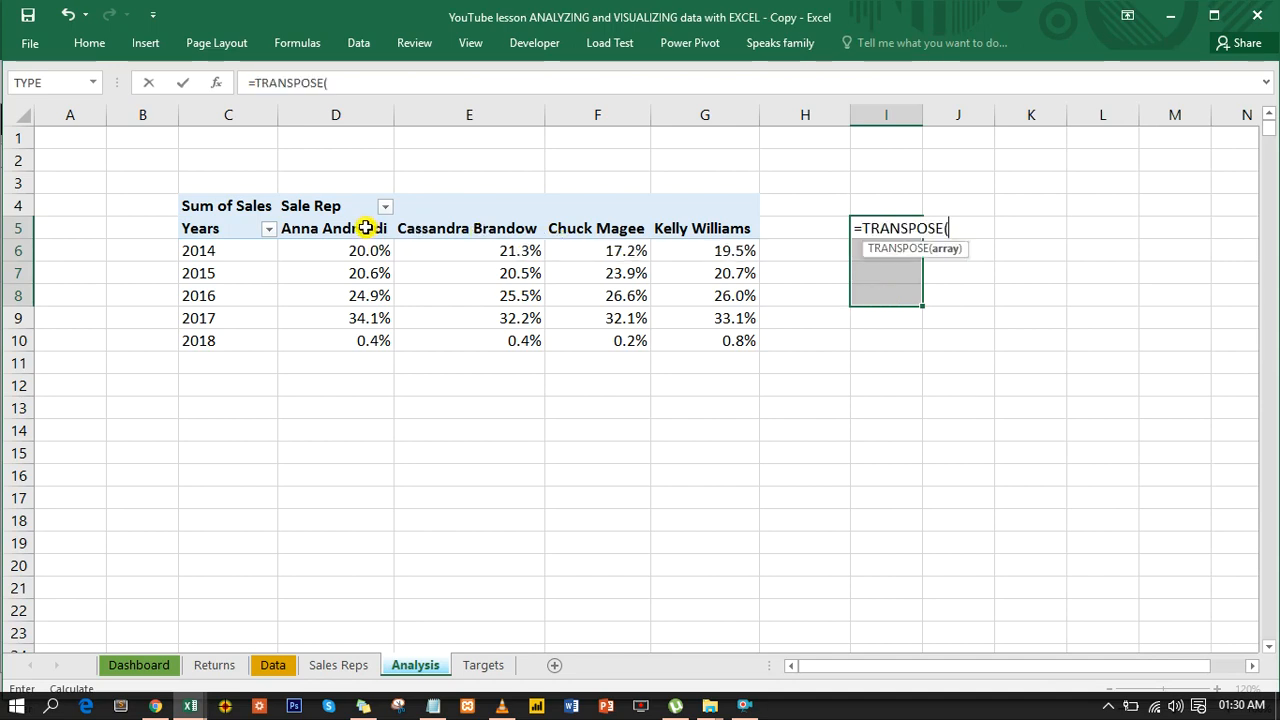
{"action": "left_click_drag", "start_coordinate": [361, 226], "coordinate": [722, 230]}
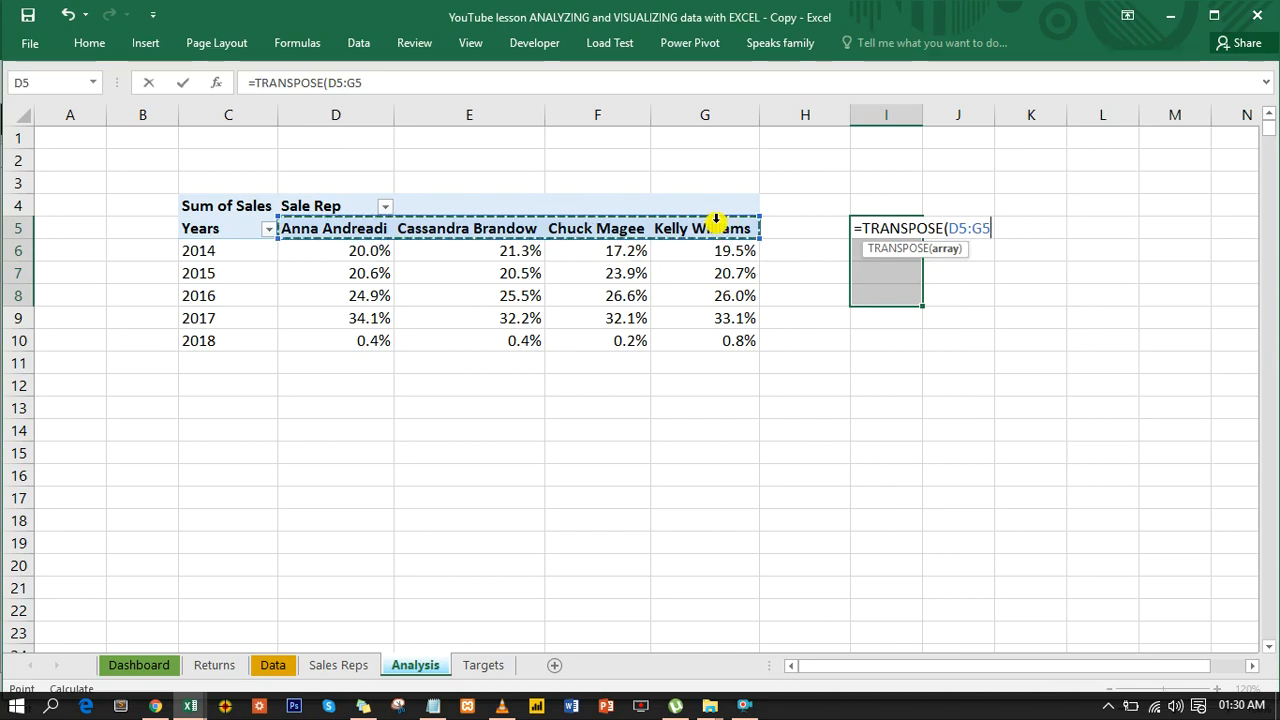
{"action": "type", "text": ")"}
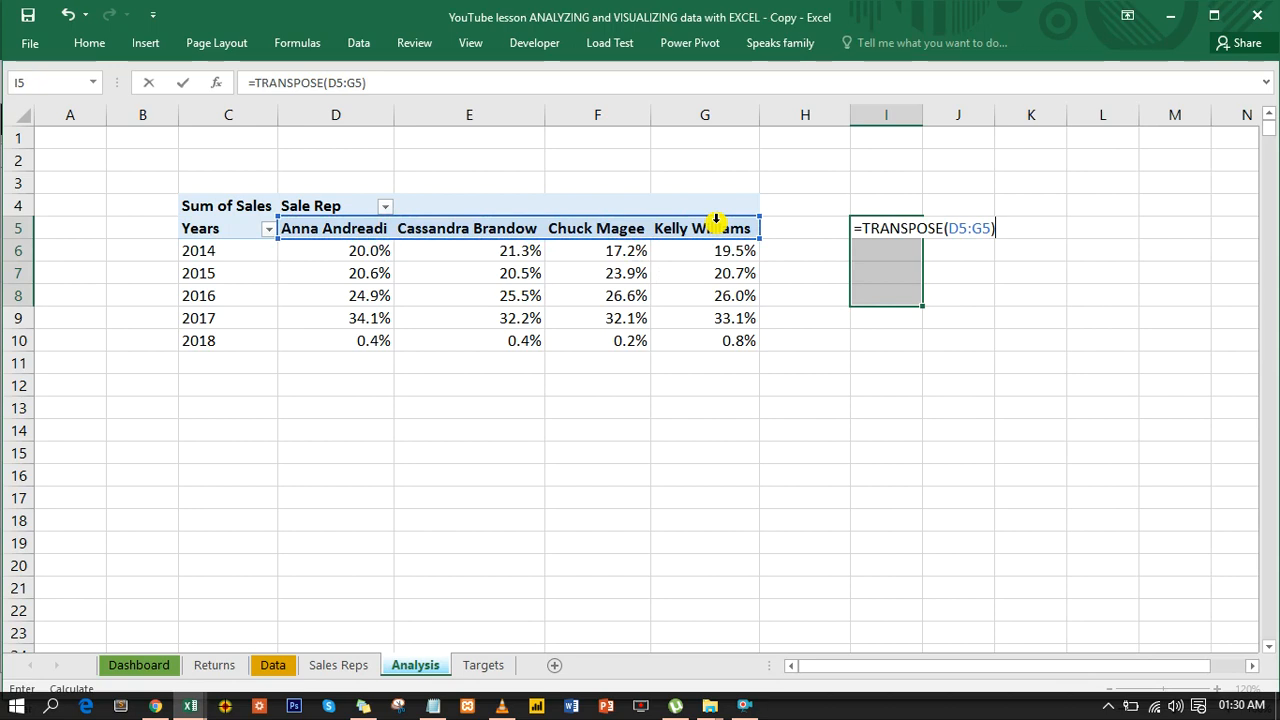
{"action": "key", "text": "ctrl+shift+Return"}
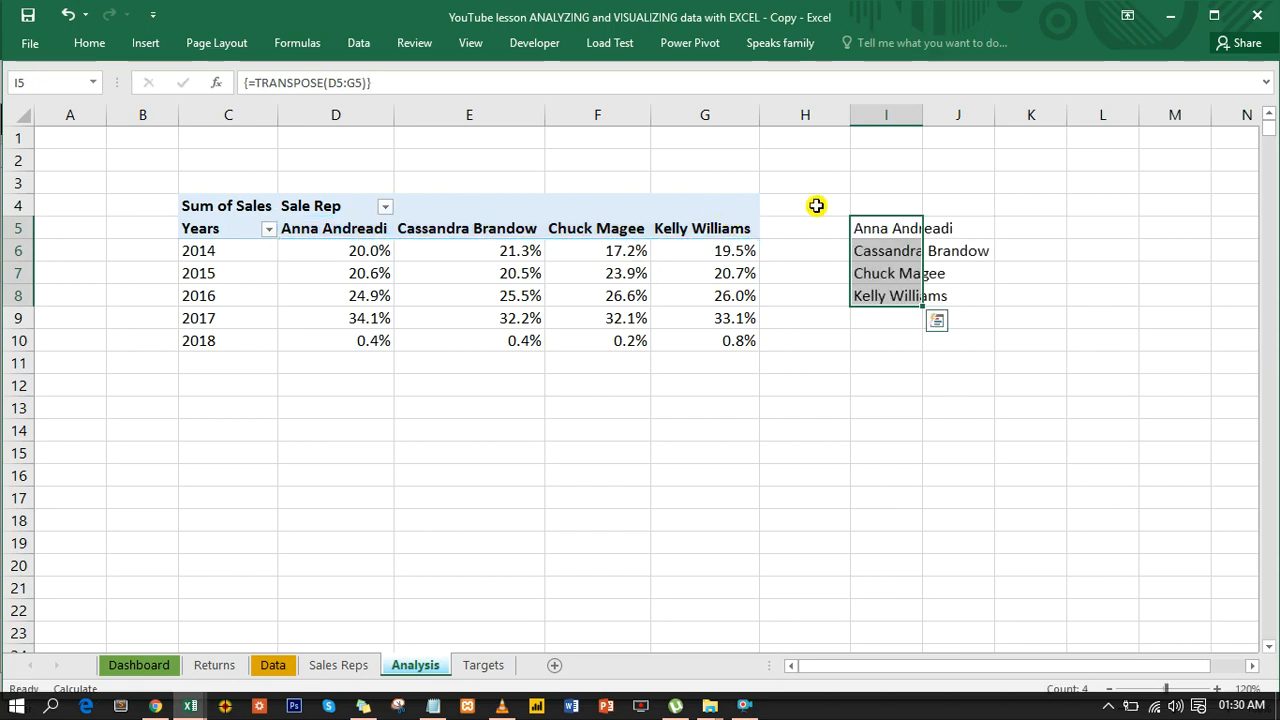
{"action": "double_click", "coordinate": [923, 119]}
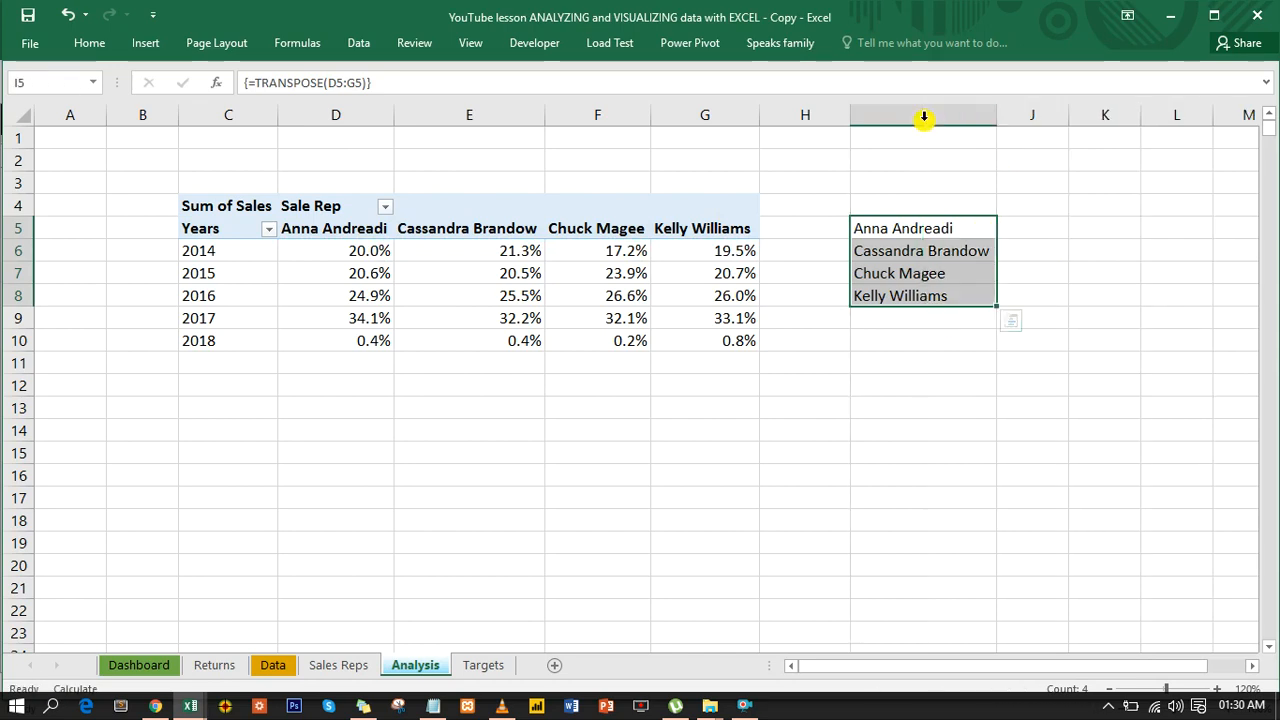
{"action": "left_click", "coordinate": [608, 227]}
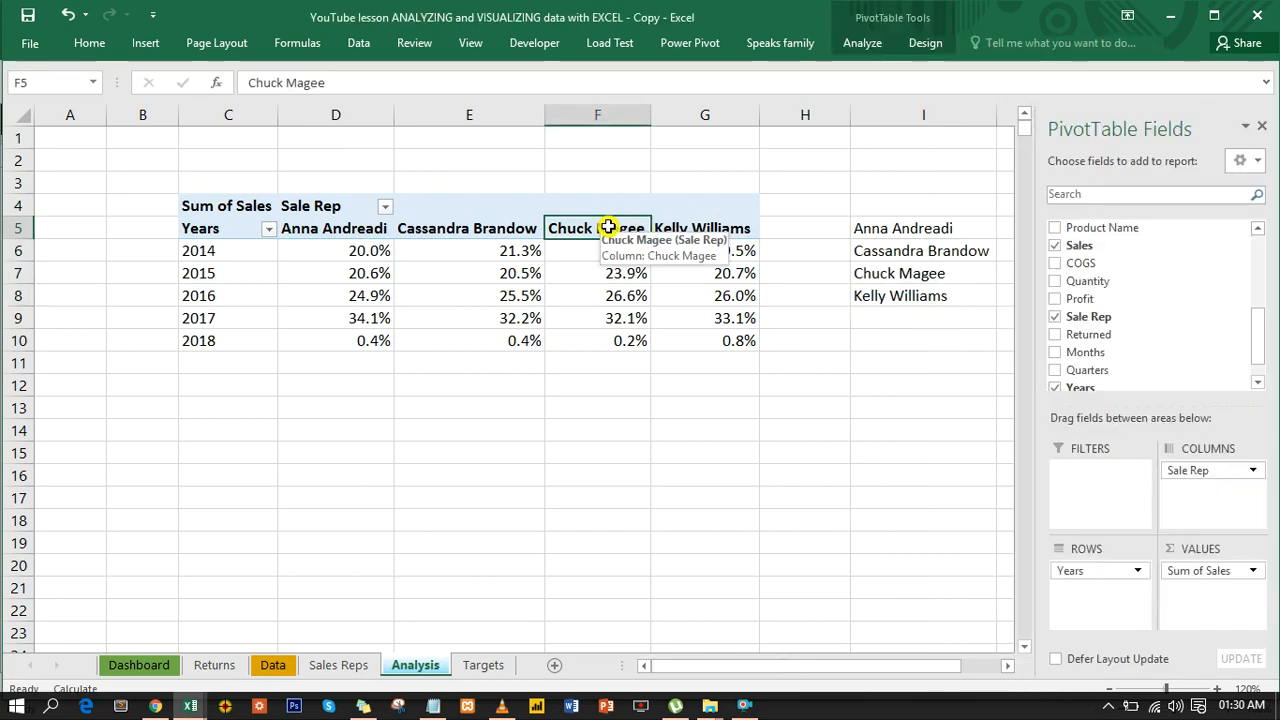
{"action": "left_click", "coordinate": [909, 227]}
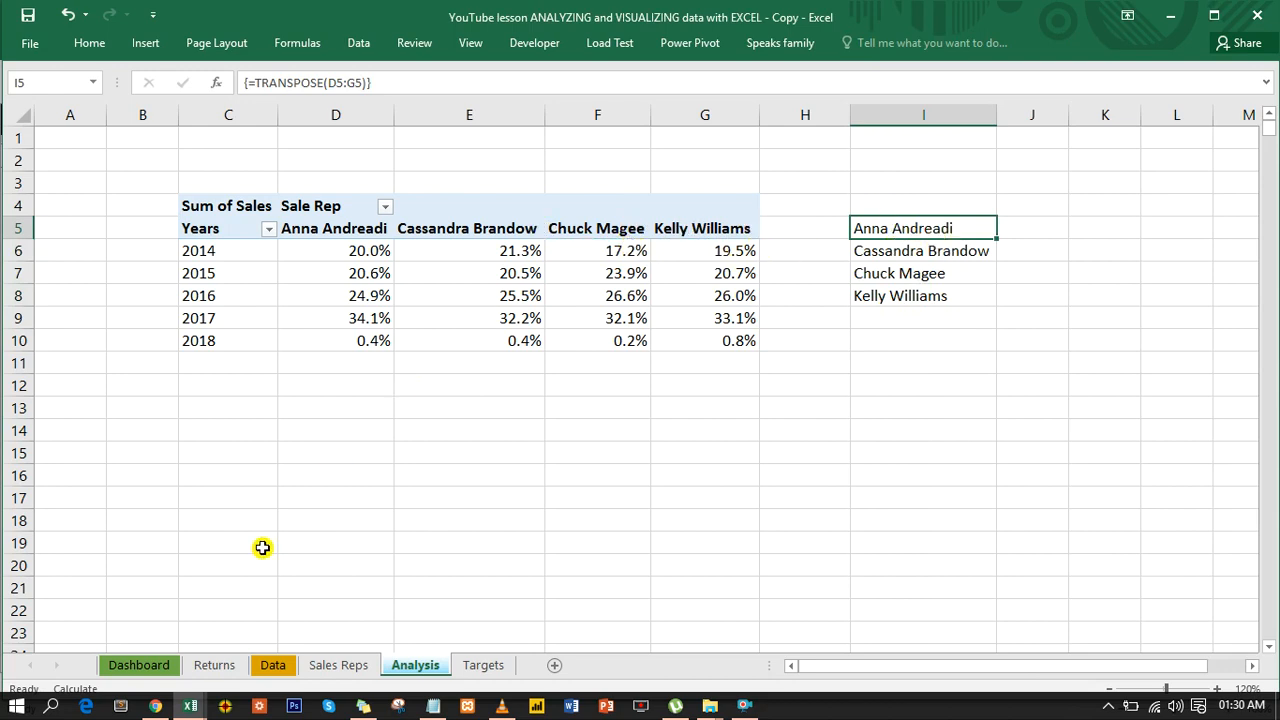
- Set the Dashboard combo box's input range to the sales rep list in Analysis!$I$5:$I$8
{"action": "left_click", "coordinate": [155, 664]}
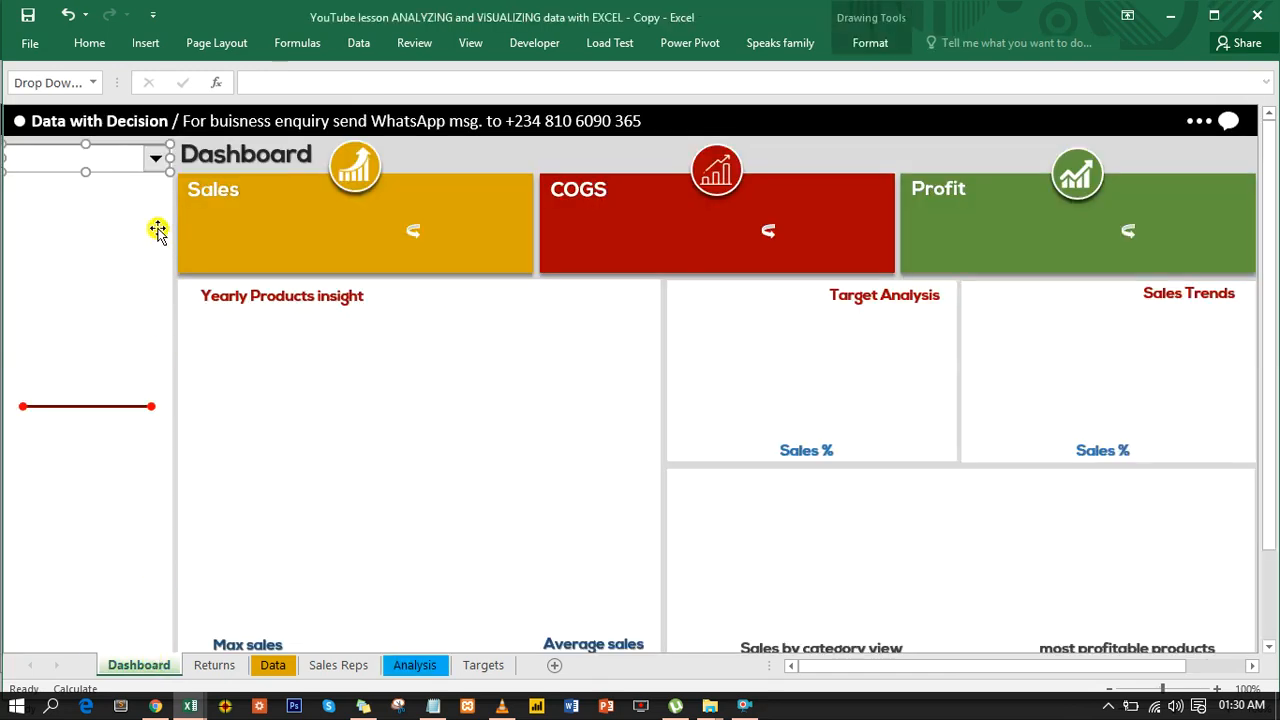
{"action": "right_click", "coordinate": [126, 157]}
{"action": "left_click", "coordinate": [194, 310]}
{"action": "left_click", "coordinate": [602, 222]}
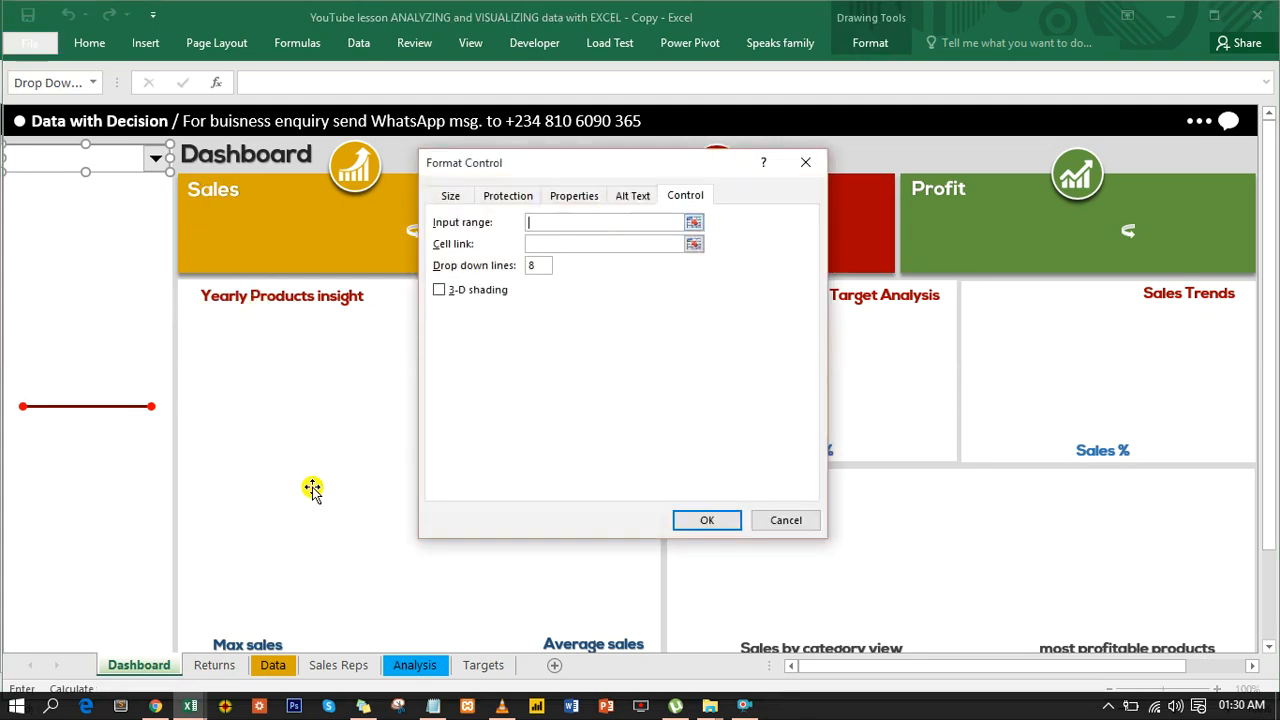
{"action": "left_click", "coordinate": [425, 668]}
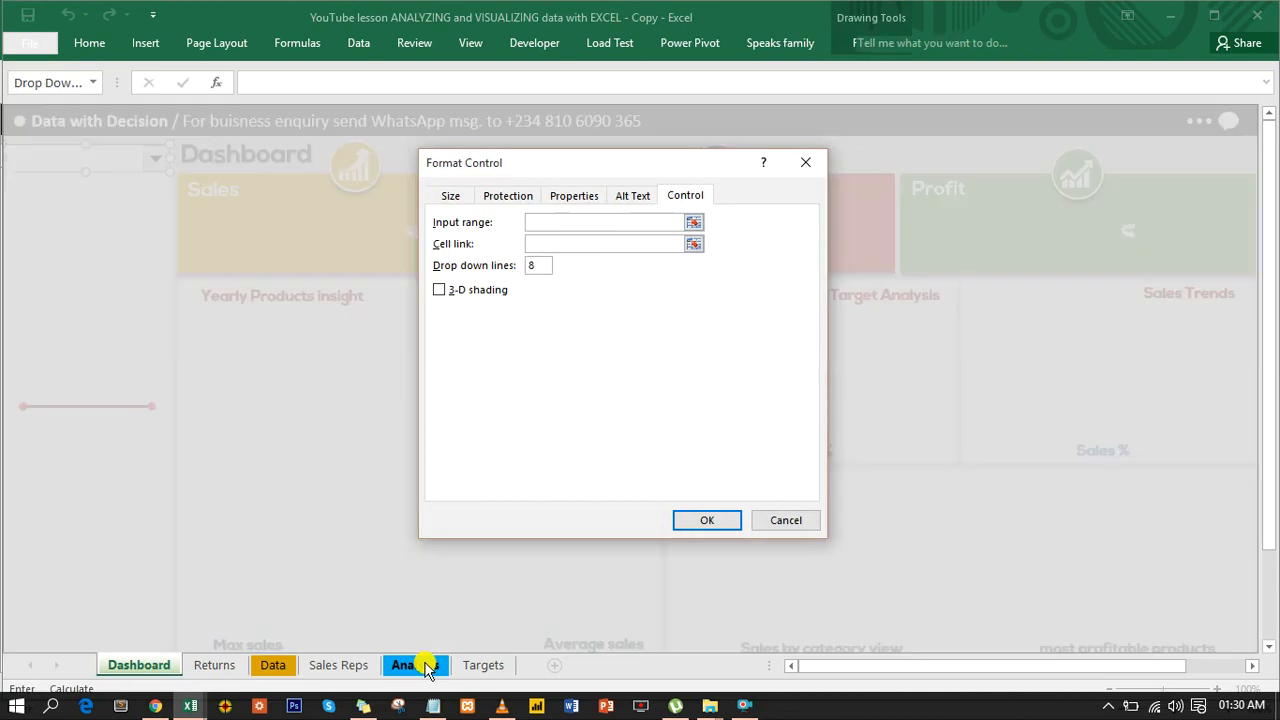
{"action": "left_click_drag", "start_coordinate": [899, 229], "coordinate": [896, 288]}
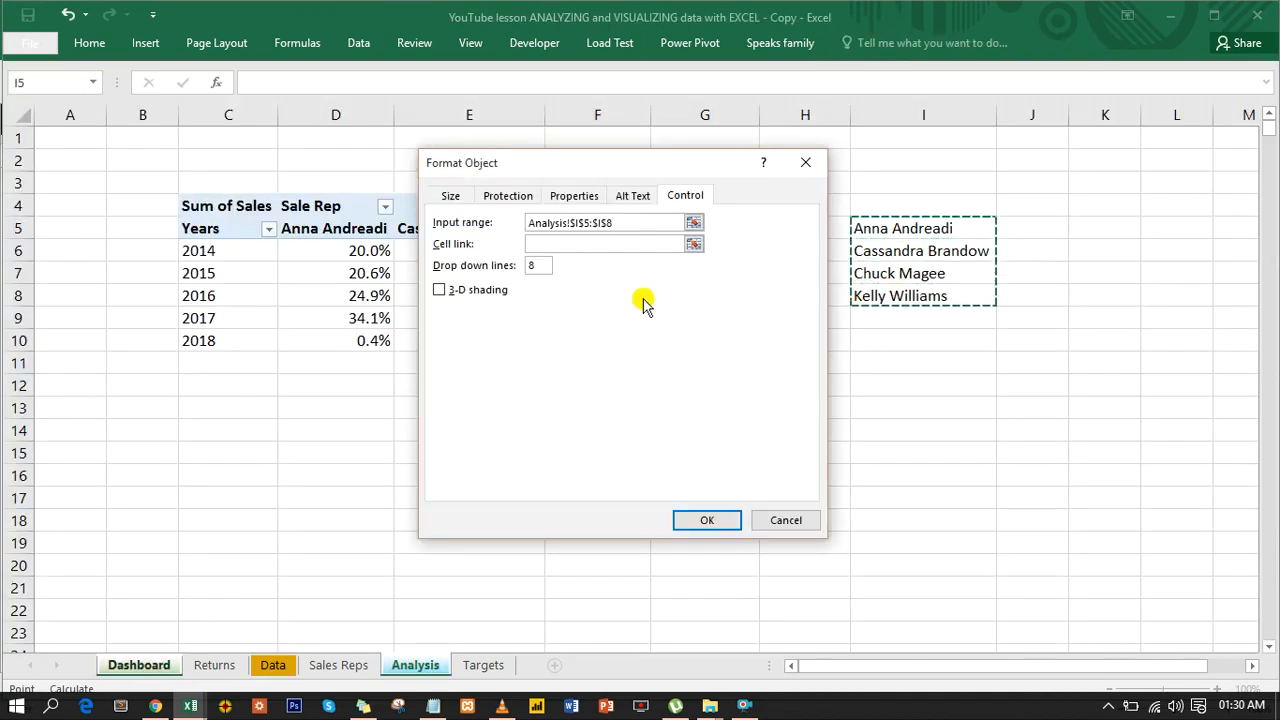
- Link the combo box to cell Analysis!$I$4 and set its drop down lines to 4
{"action": "left_click", "coordinate": [570, 250]}
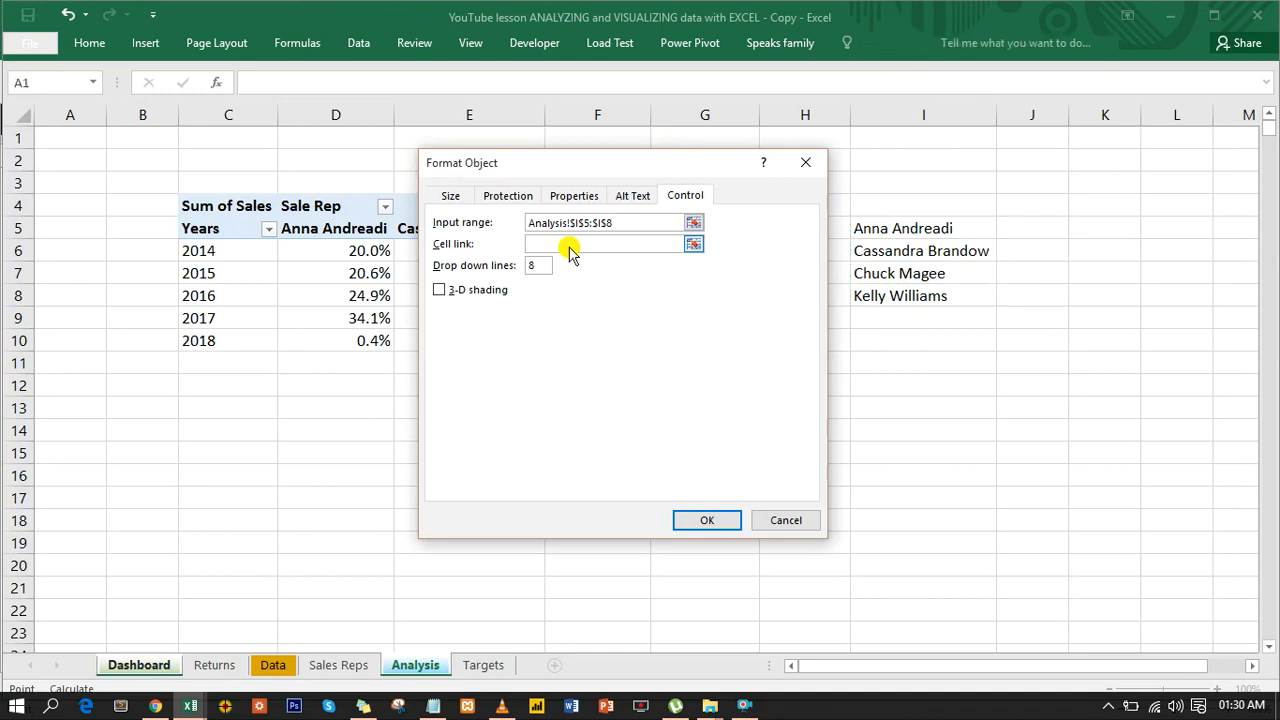
{"action": "left_click", "coordinate": [409, 666]}
{"action": "left_click", "coordinate": [917, 203]}
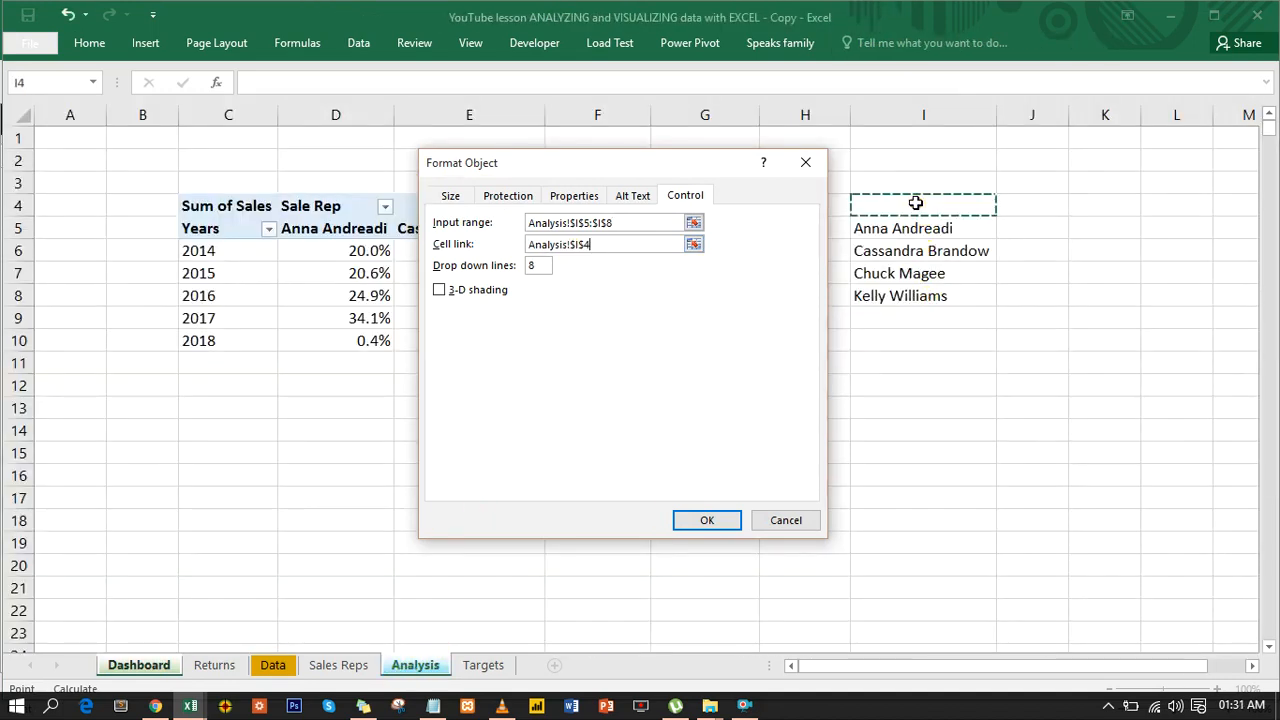
{"action": "left_click", "coordinate": [540, 264]}
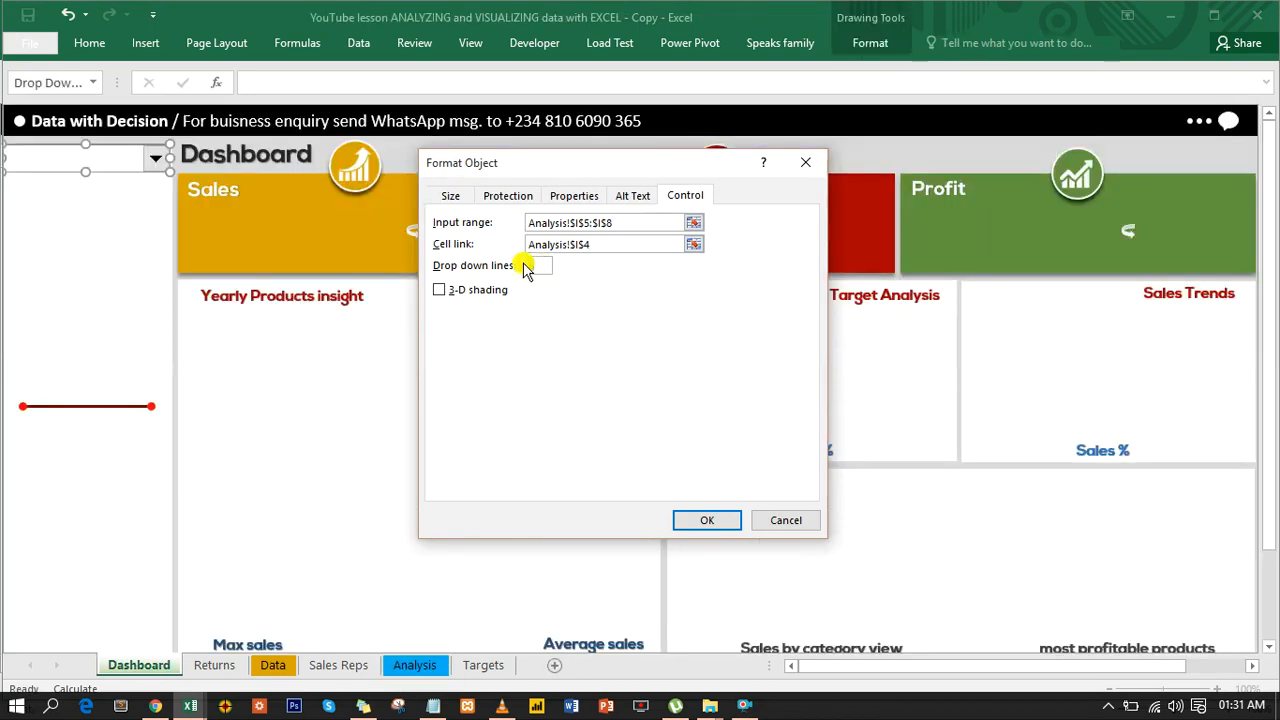
{"action": "type", "text": "4"}
{"action": "left_click", "coordinate": [698, 519]}
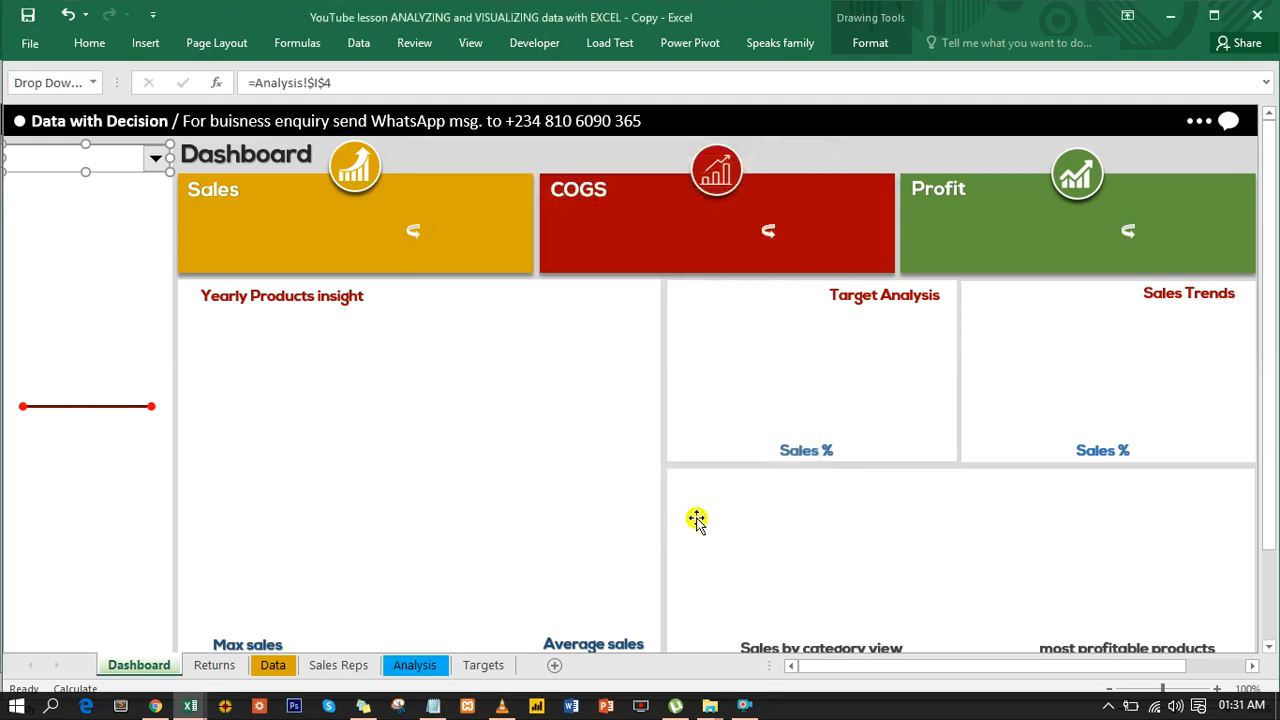
- Choose the first sales rep in the dashboard combo box and check linked cell I4 on the Analysis sheet
{"action": "left_click", "coordinate": [457, 144]}
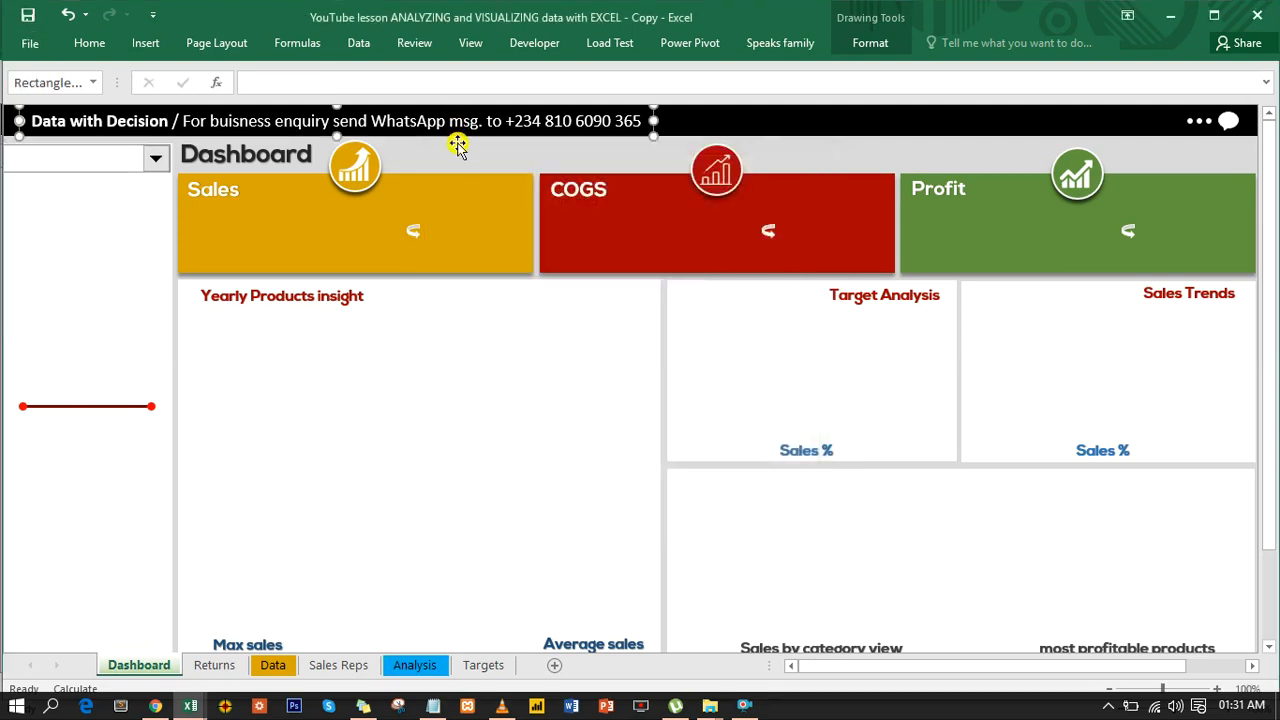
{"action": "left_click", "coordinate": [457, 156]}
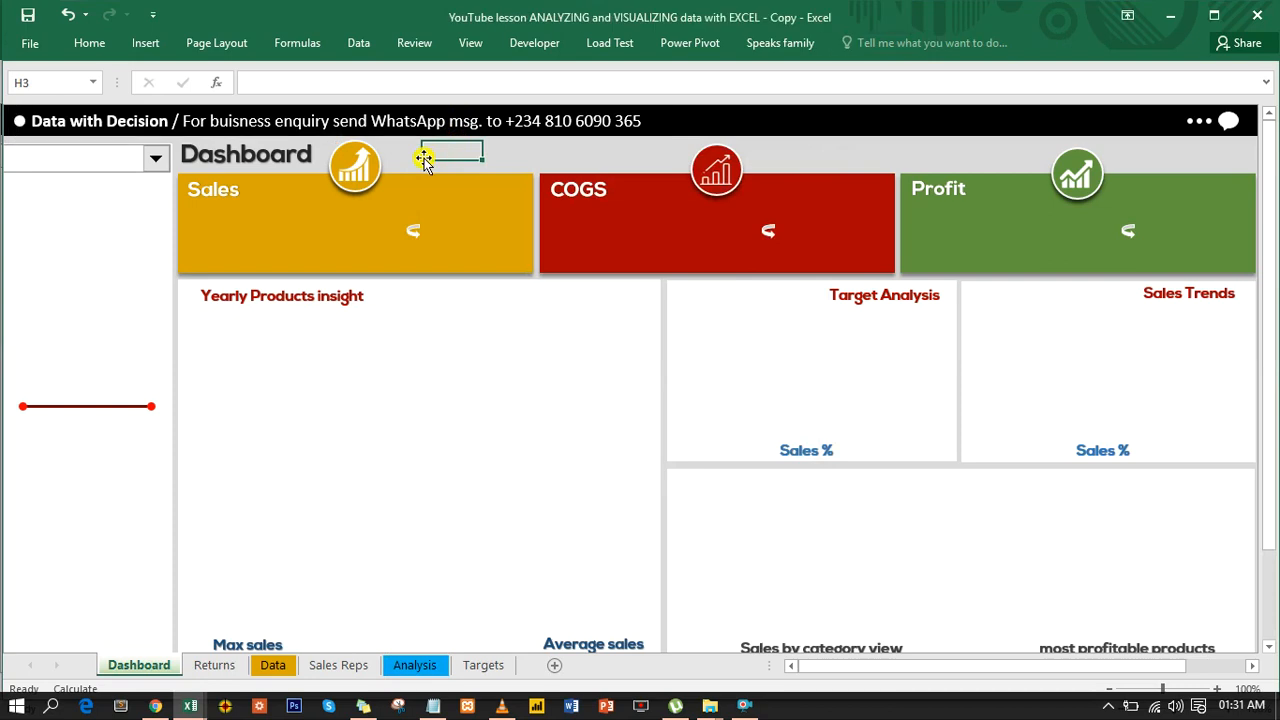
{"action": "left_click", "coordinate": [156, 161]}
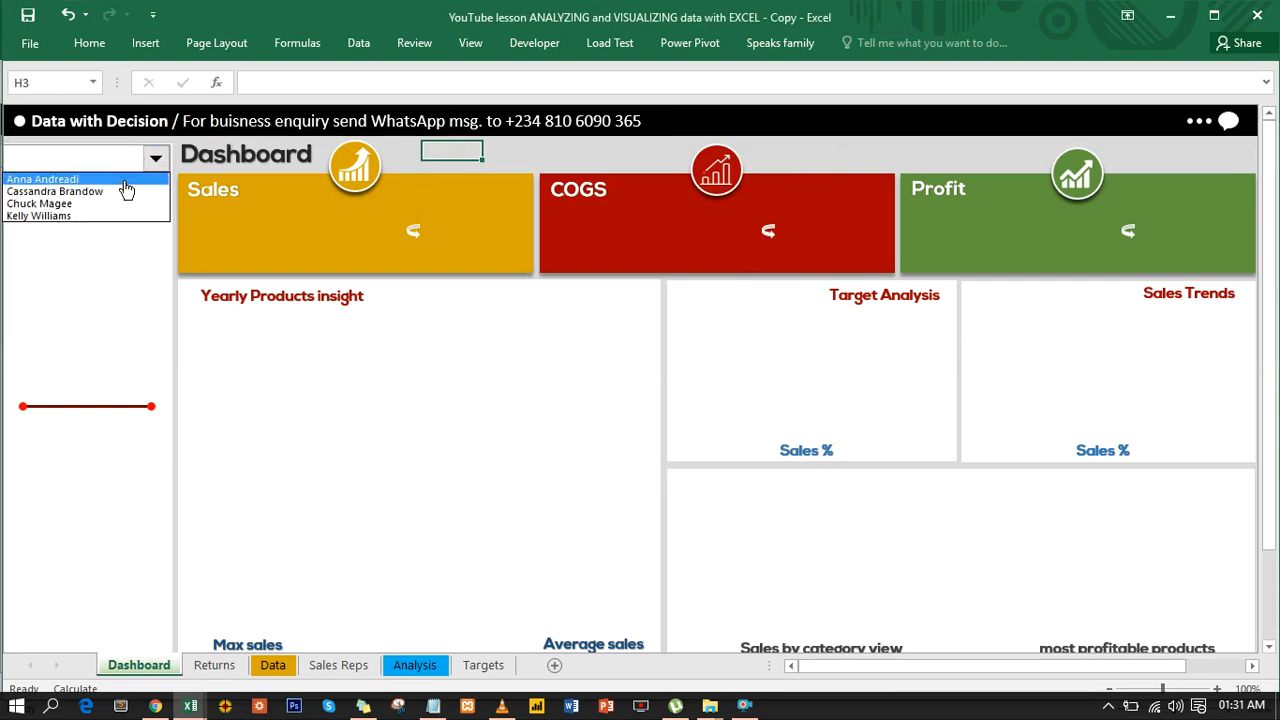
{"action": "left_click", "coordinate": [125, 188]}
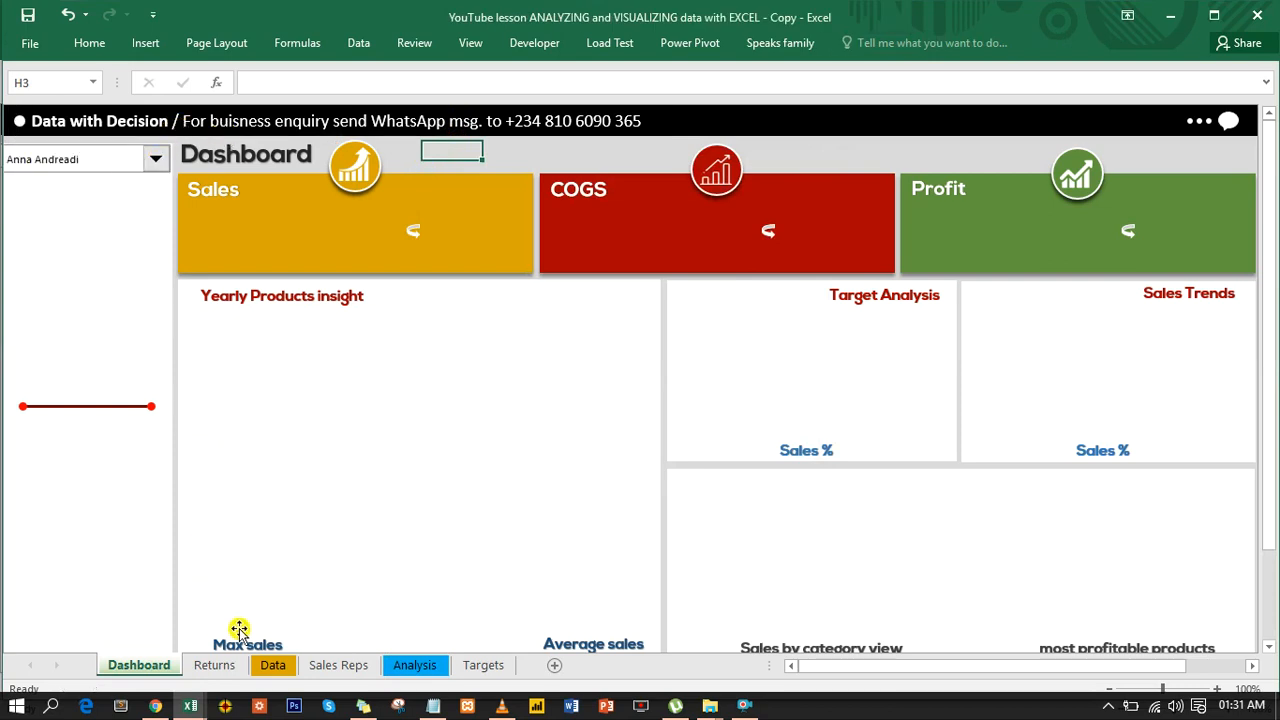
{"action": "left_click", "coordinate": [404, 666]}
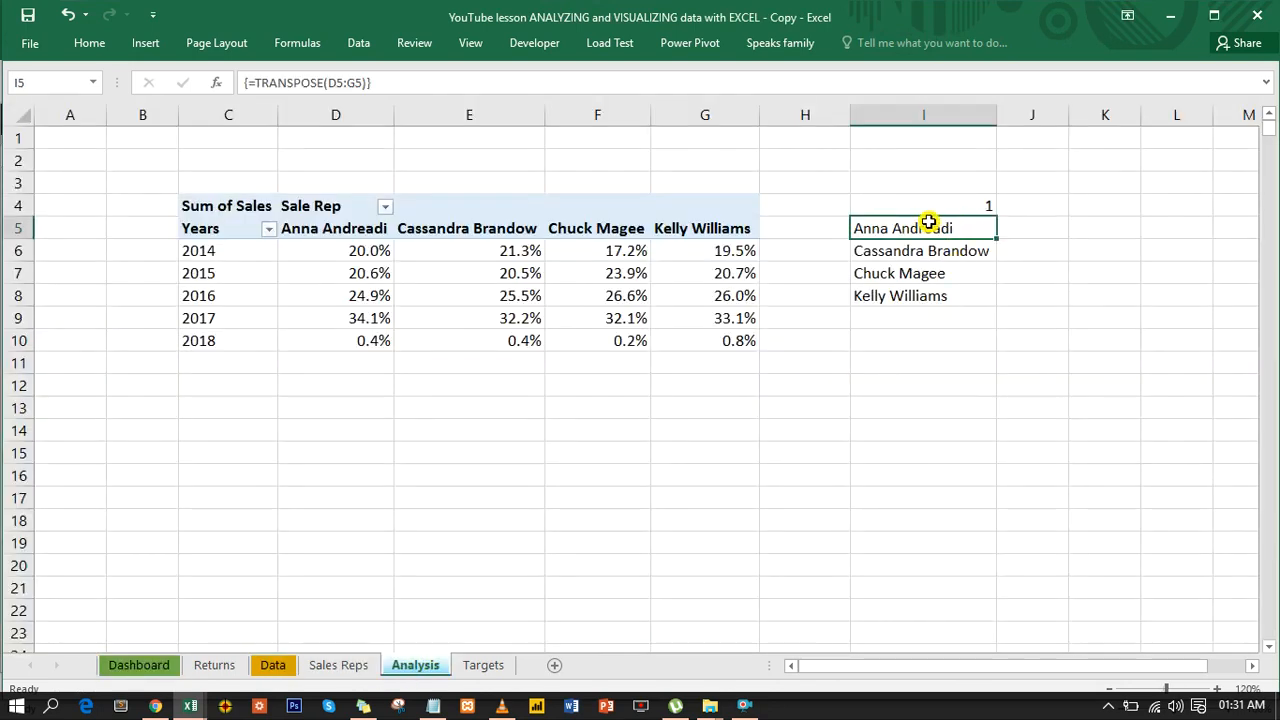
{"action": "key", "text": "Down"}
- Enter the heading Selected in cell I10, below the list of sales reps
{"action": "left_click", "coordinate": [921, 337]}
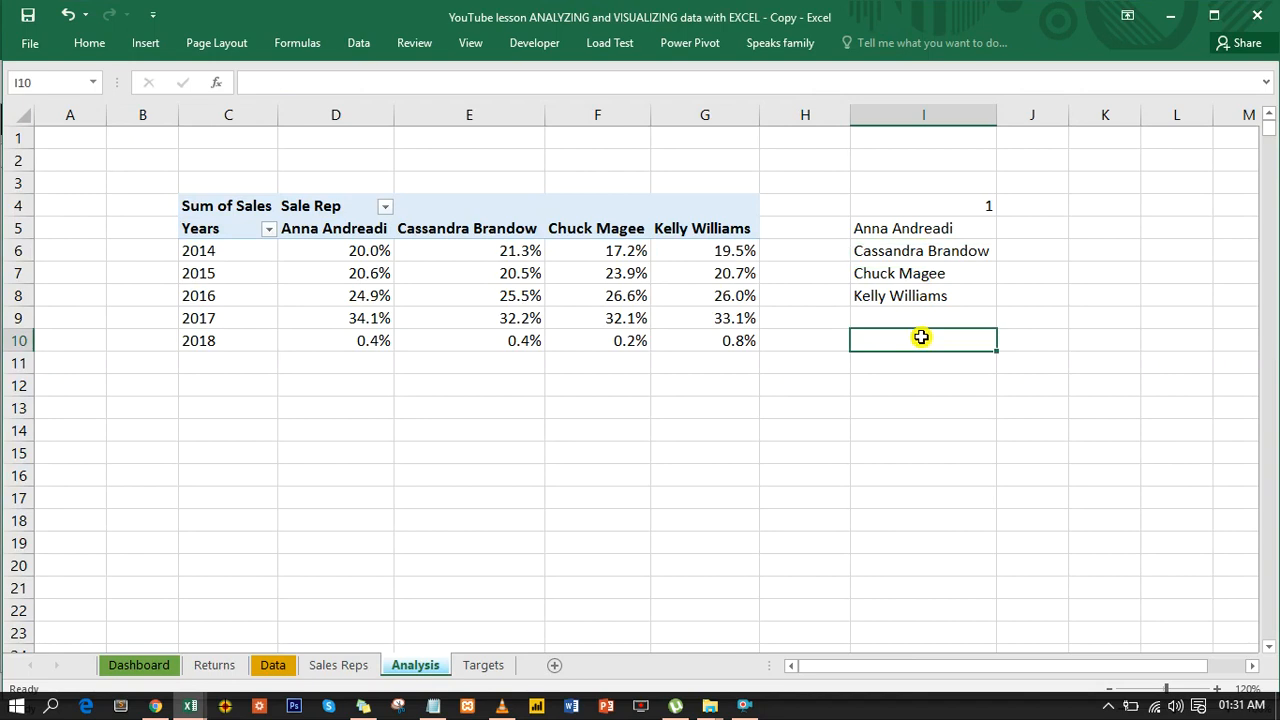
{"action": "type", "text": "Selected"}
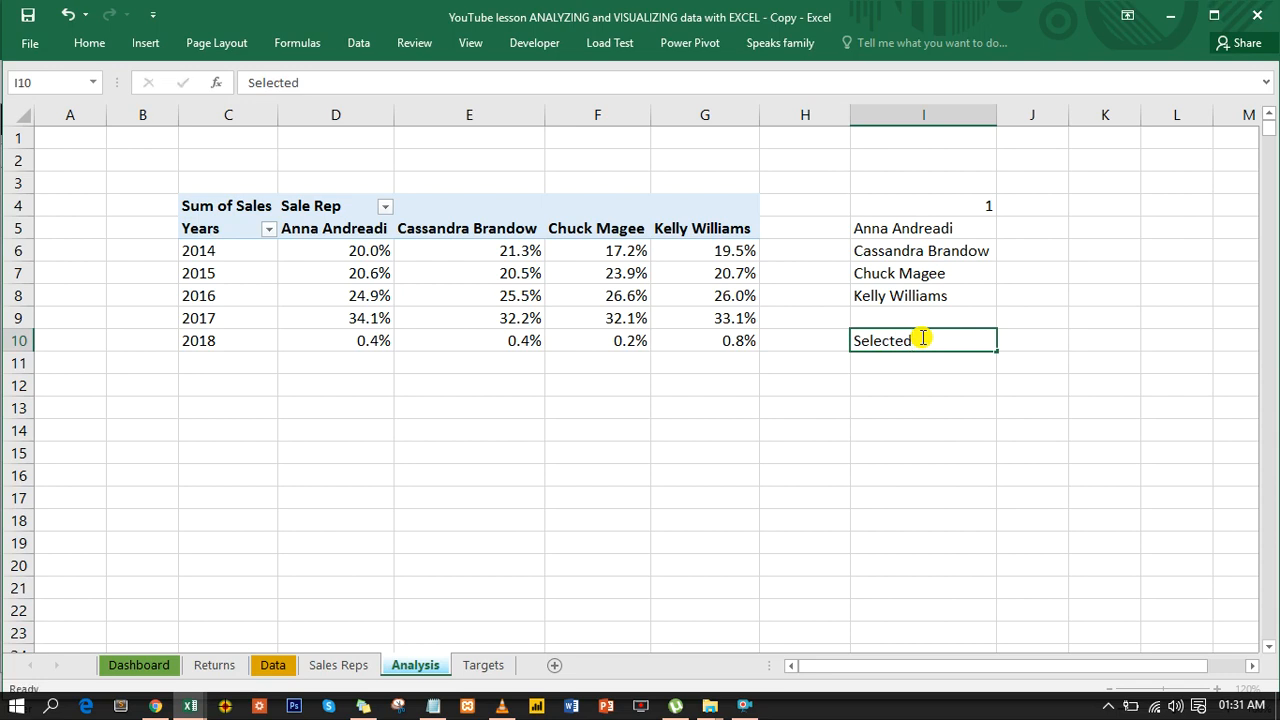
{"action": "key", "text": "Return"}
- Format the Selected heading in I10 with a dark brown fill and bold white text
{"action": "left_click", "coordinate": [921, 337]}
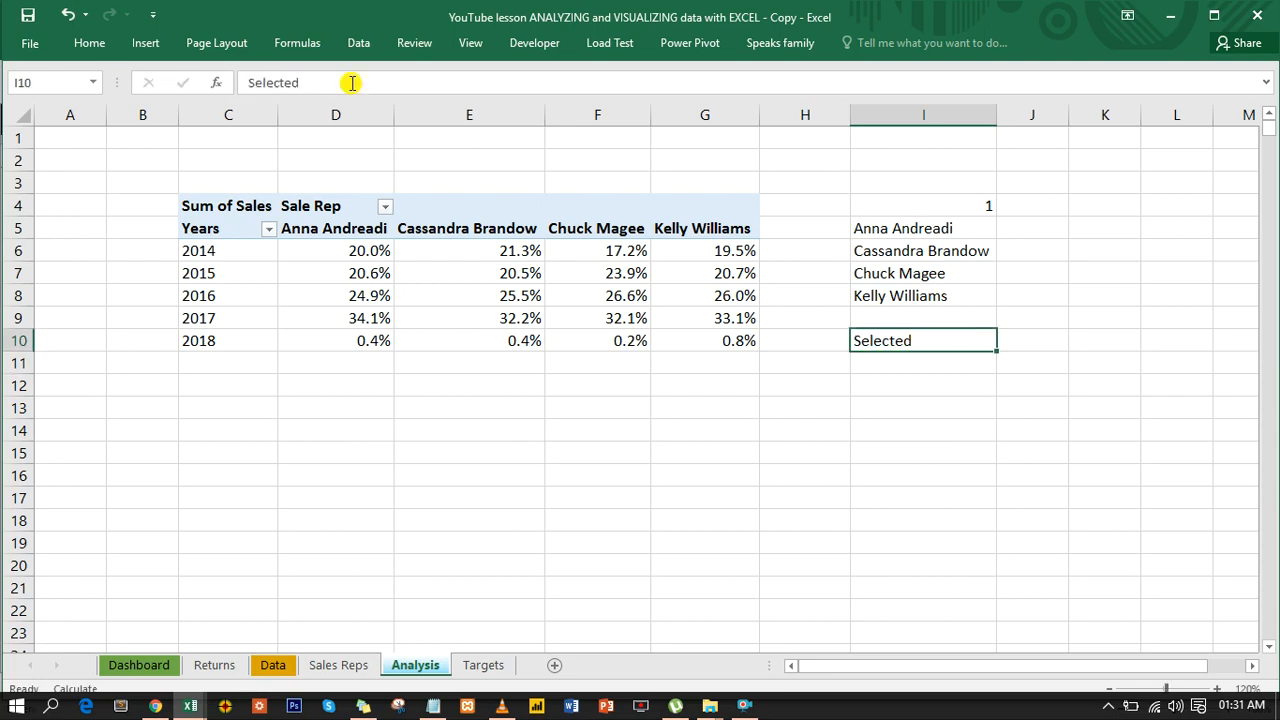
{"action": "left_click", "coordinate": [88, 43]}
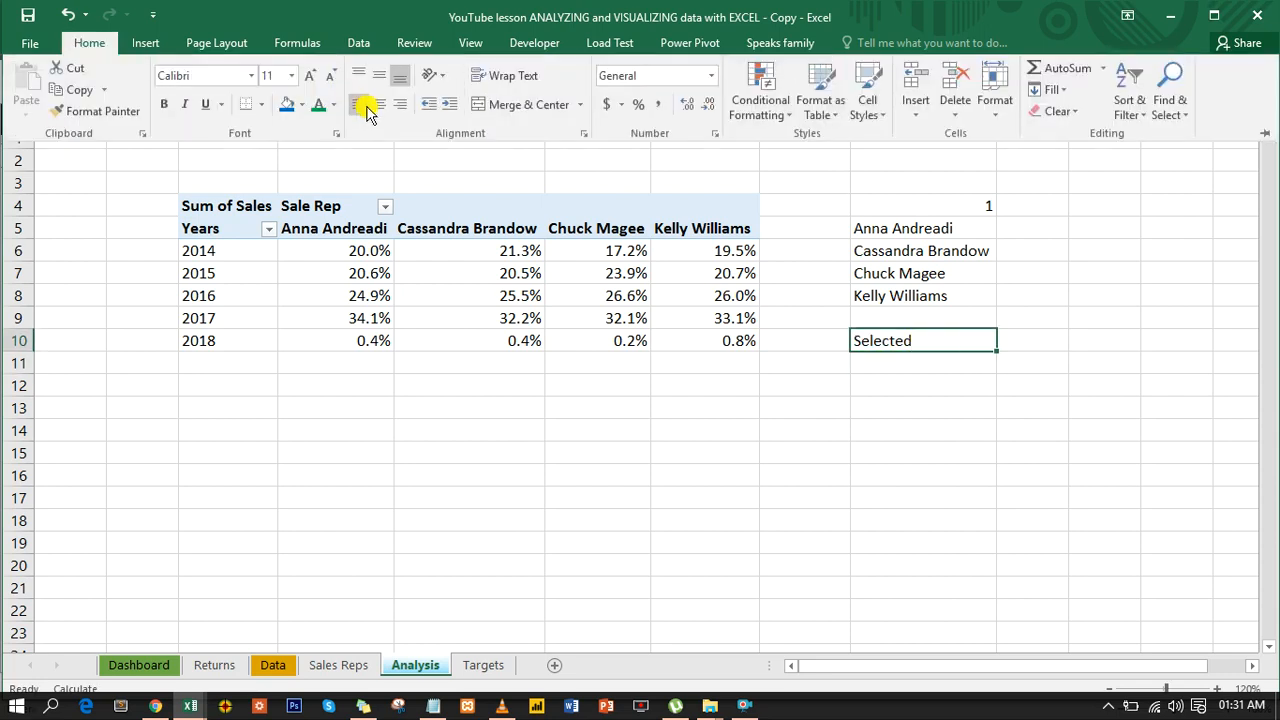
{"action": "left_click", "coordinate": [302, 104]}
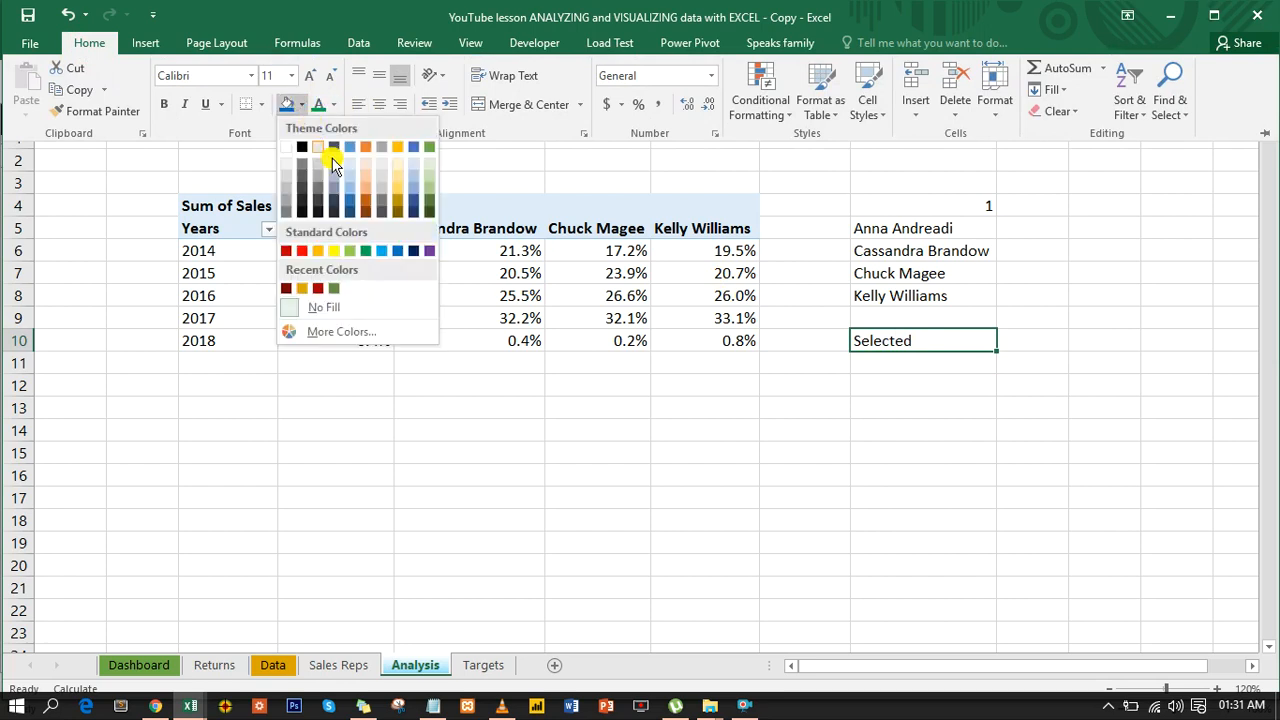
{"action": "left_click", "coordinate": [368, 210]}
{"action": "left_click", "coordinate": [333, 104]}
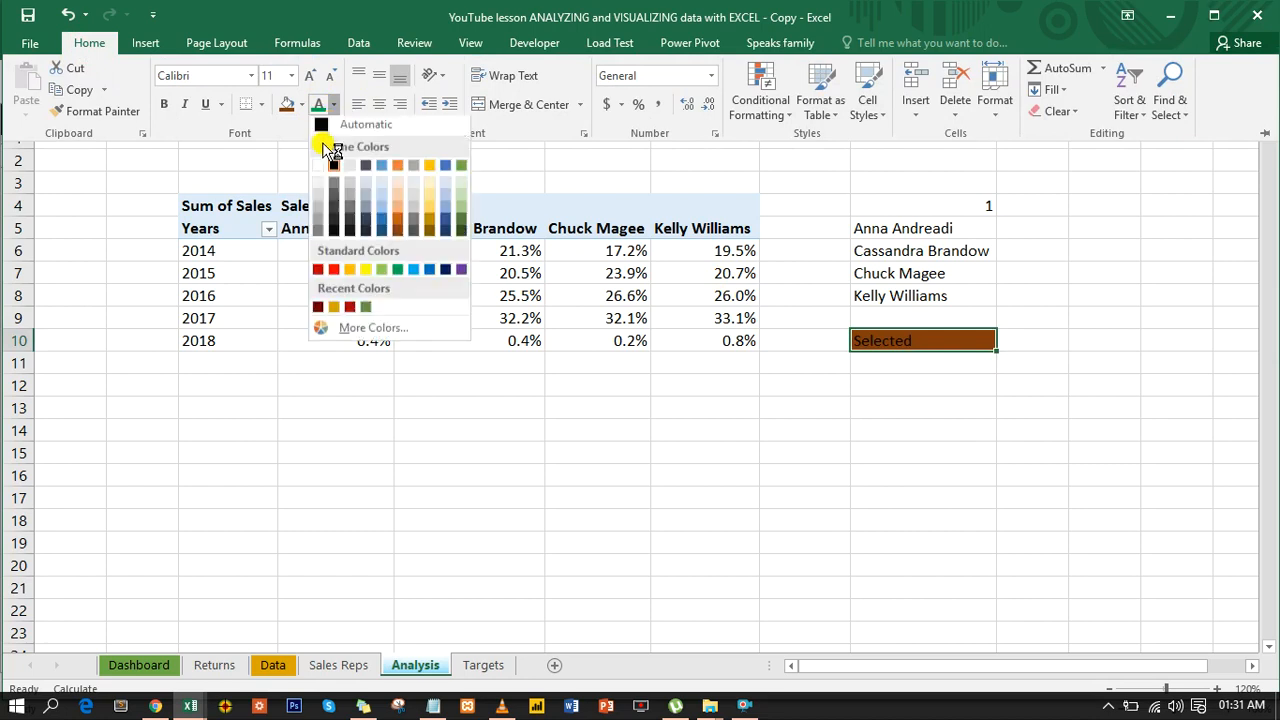
{"action": "left_click", "coordinate": [320, 167]}
{"action": "left_click", "coordinate": [165, 104]}
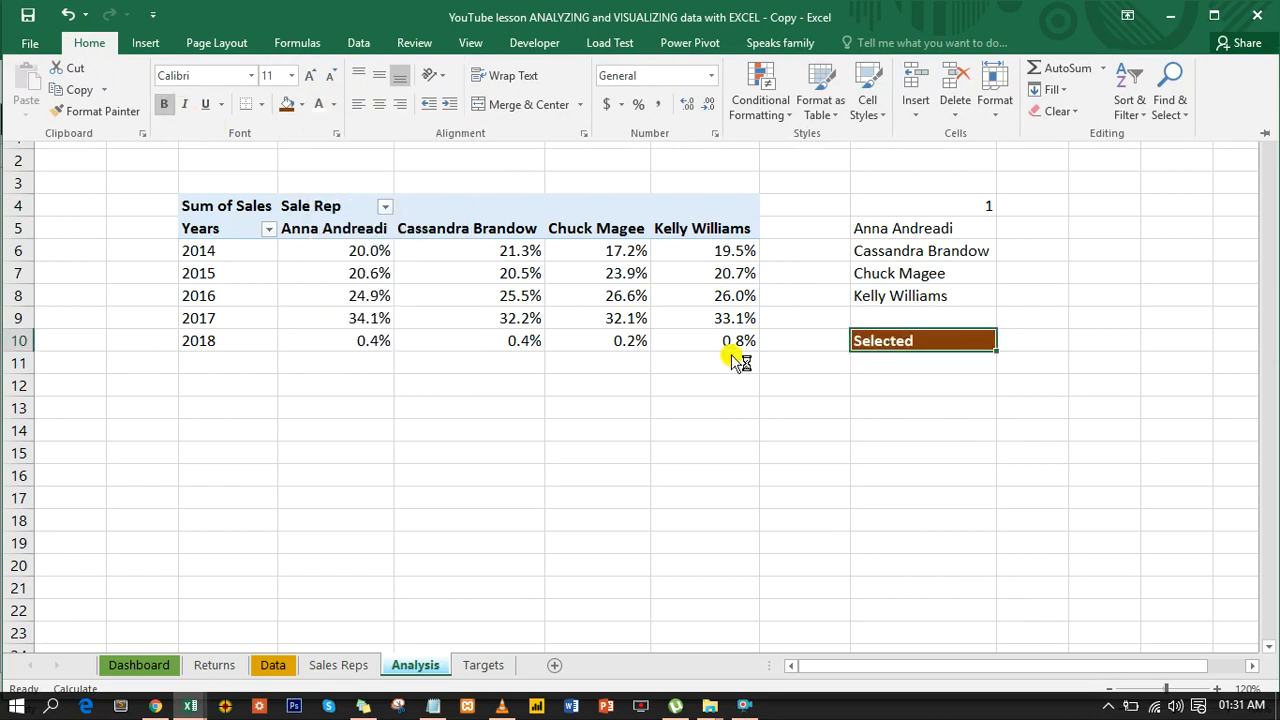
- Start an INDEX formula in cell I11, under the Selected heading
{"action": "left_click", "coordinate": [920, 365]}
{"action": "left_click", "coordinate": [917, 363]}
{"action": "left_click", "coordinate": [917, 363]}
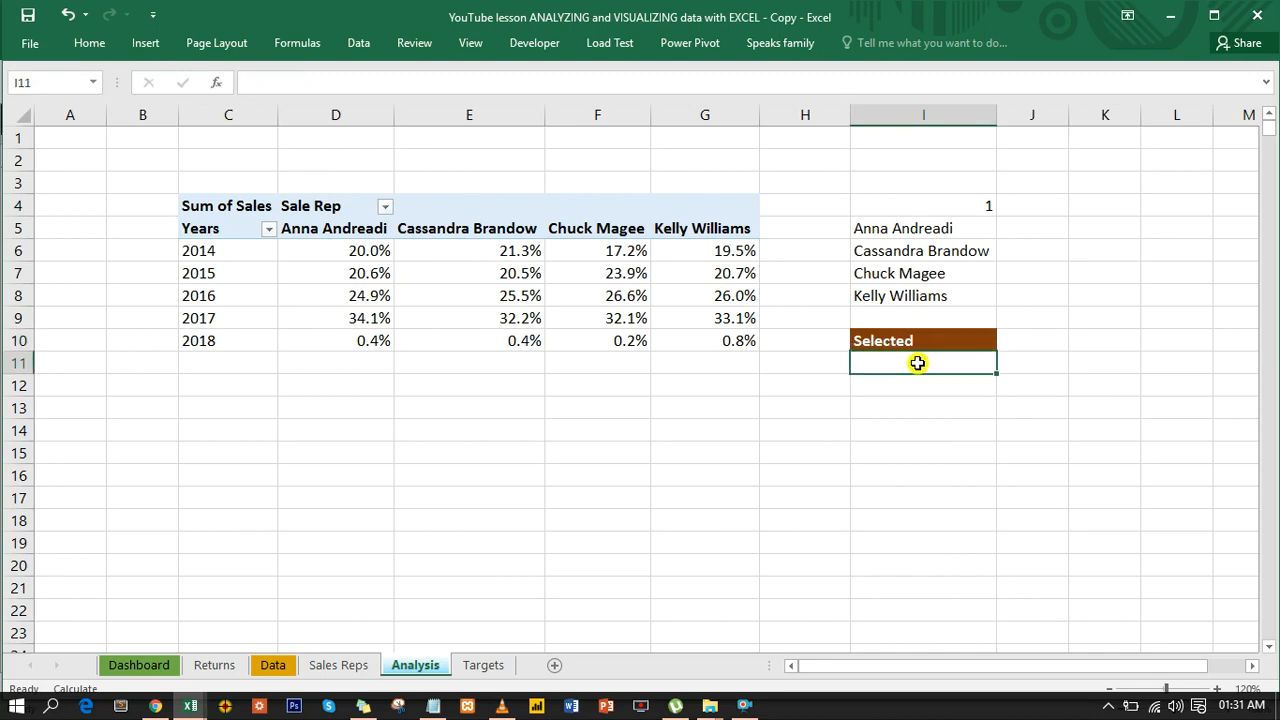
{"action": "type", "text": "=ind"}
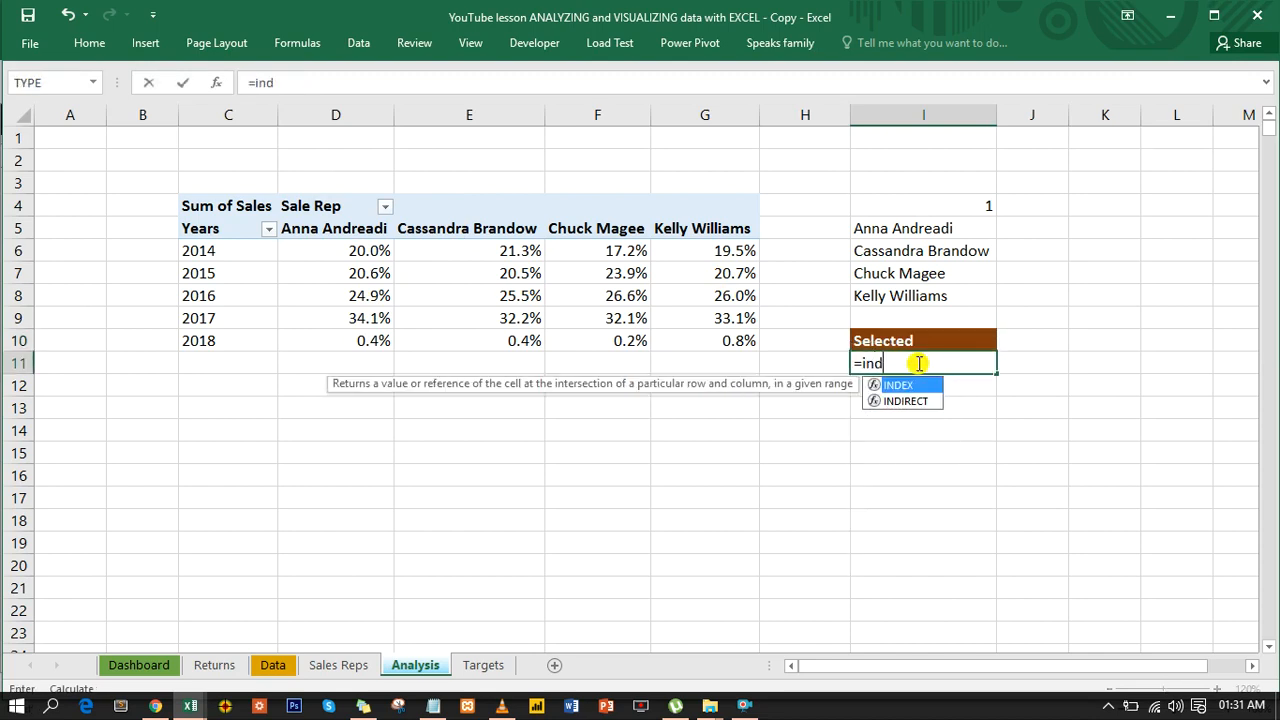
{"action": "key", "text": "Tab"}
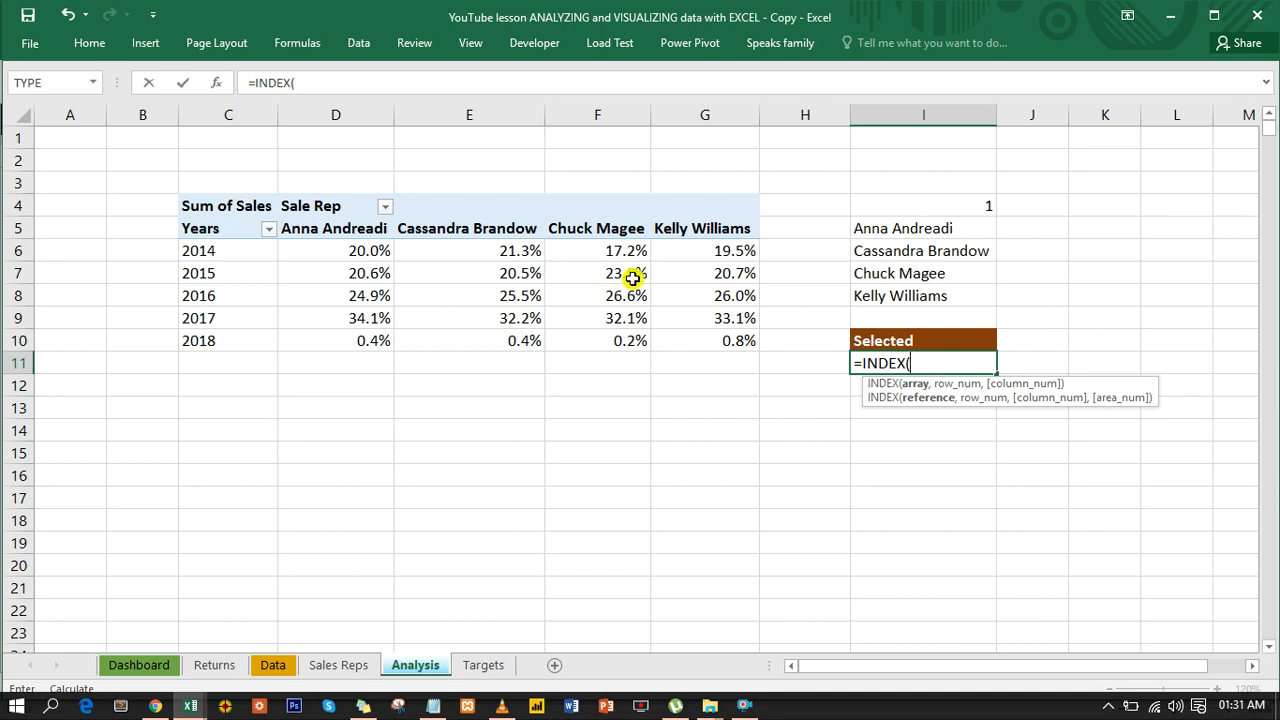
{"action": "left_click_drag", "start_coordinate": [907, 228], "coordinate": [903, 288]}
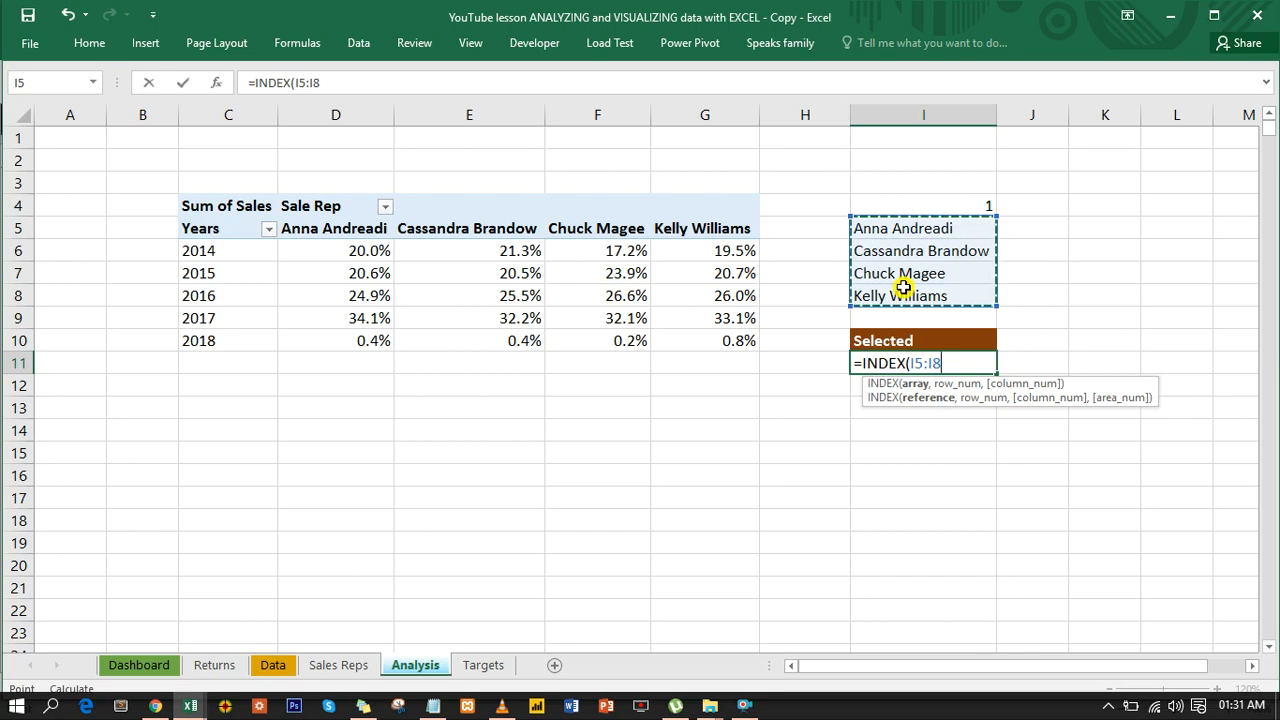
{"action": "type", "text": ","}
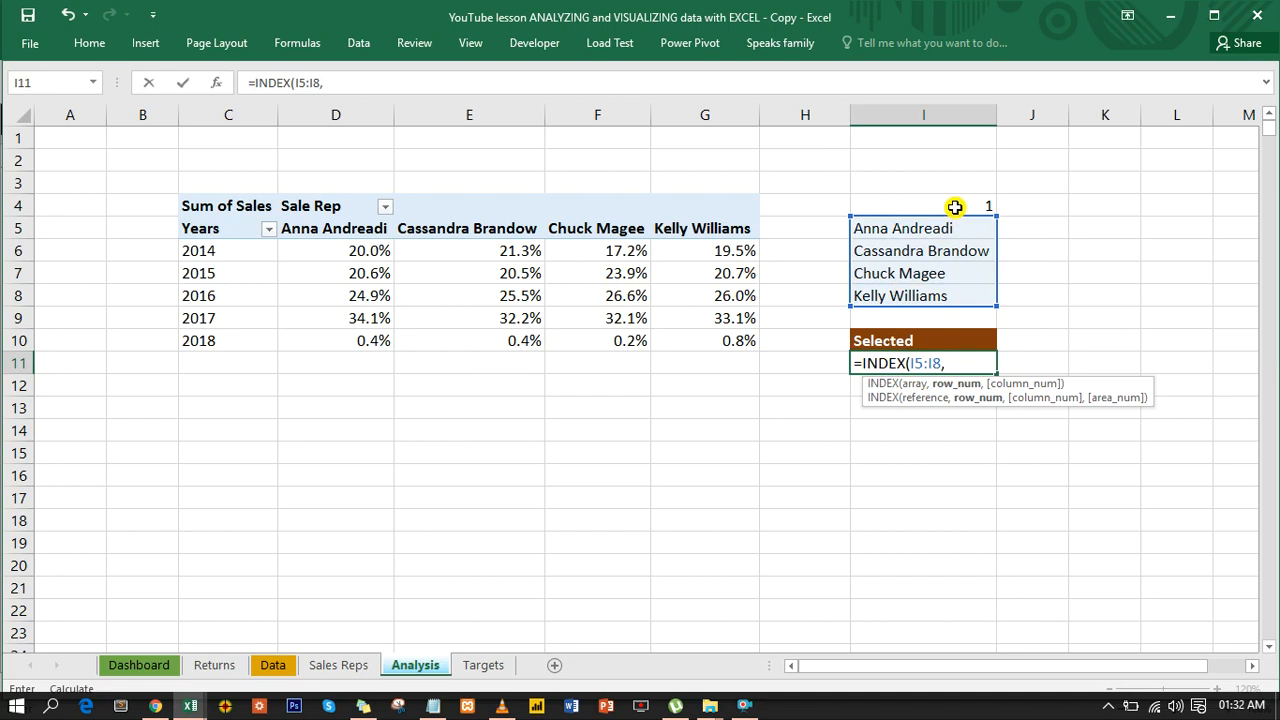
{"action": "key", "text": "BackSpace"}
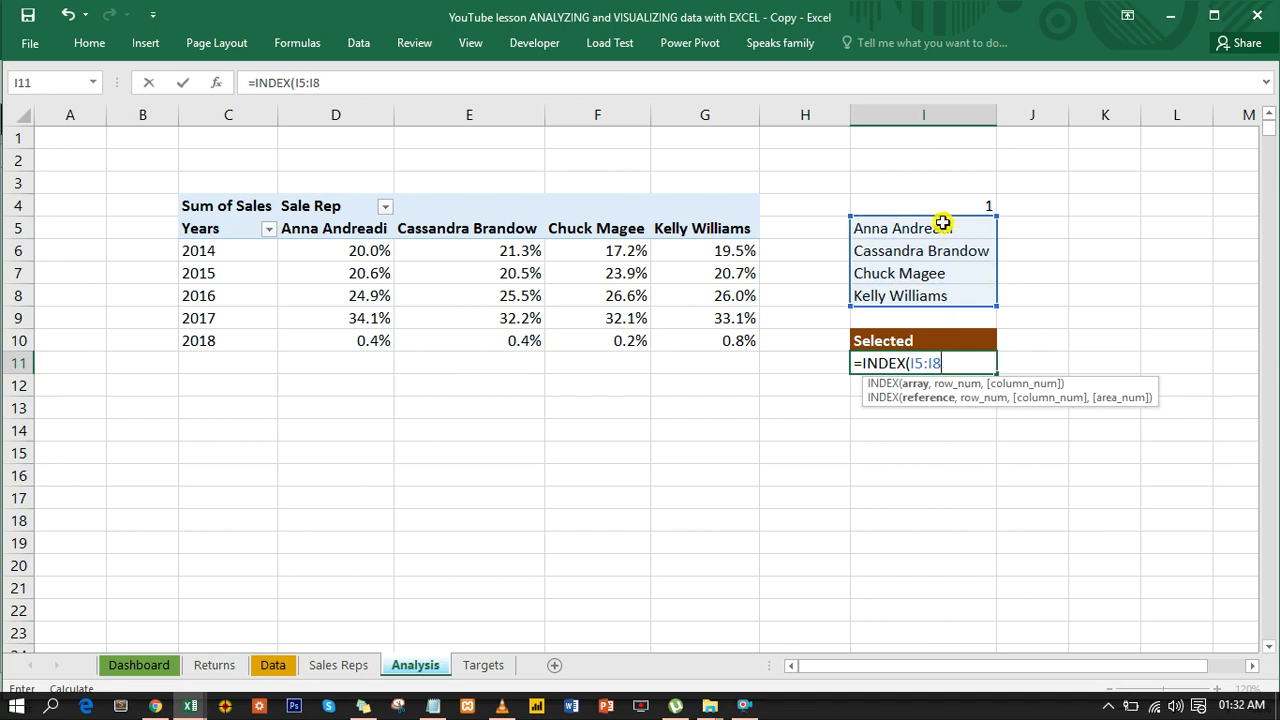
{"action": "left_click", "coordinate": [943, 222]}
{"action": "key", "text": "BackSpace"}
{"action": "key", "text": "BackSpace"}
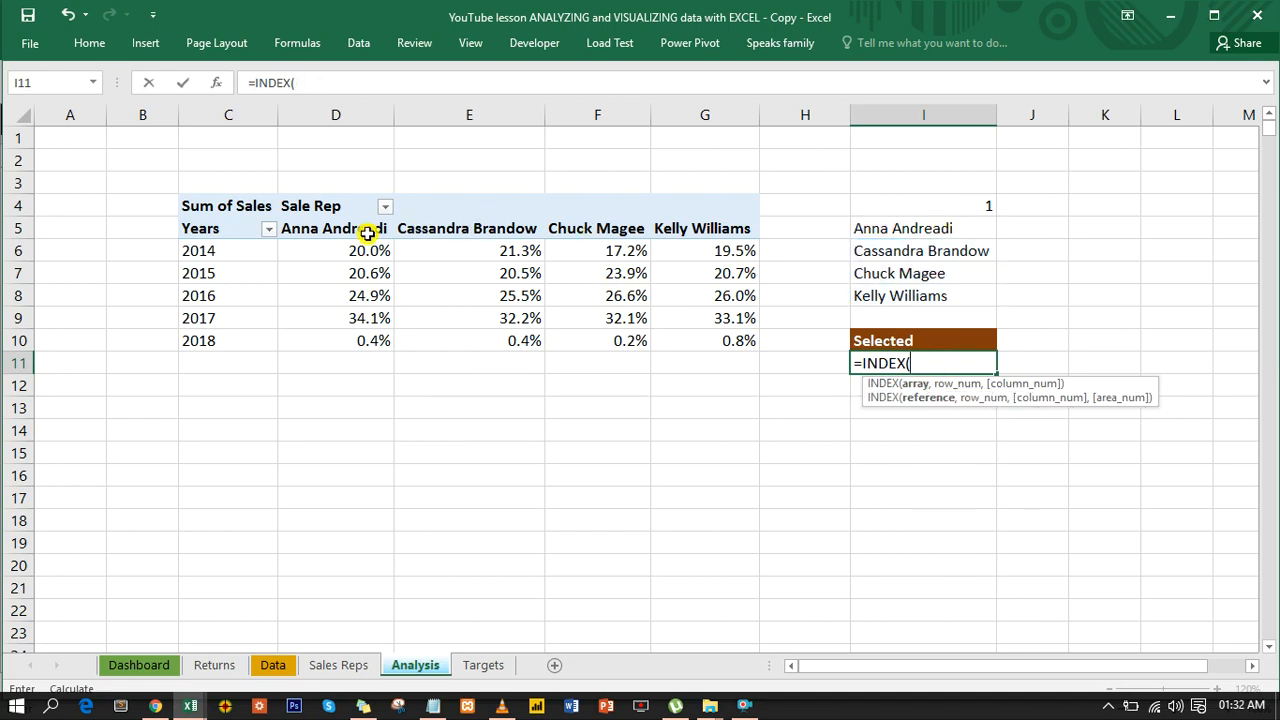
- Complete the I11 formula as =INDEX(D5:G5,I4), using the PivotTable's sales rep headings and the linked cell
{"action": "left_click_drag", "start_coordinate": [356, 222], "coordinate": [702, 232]}
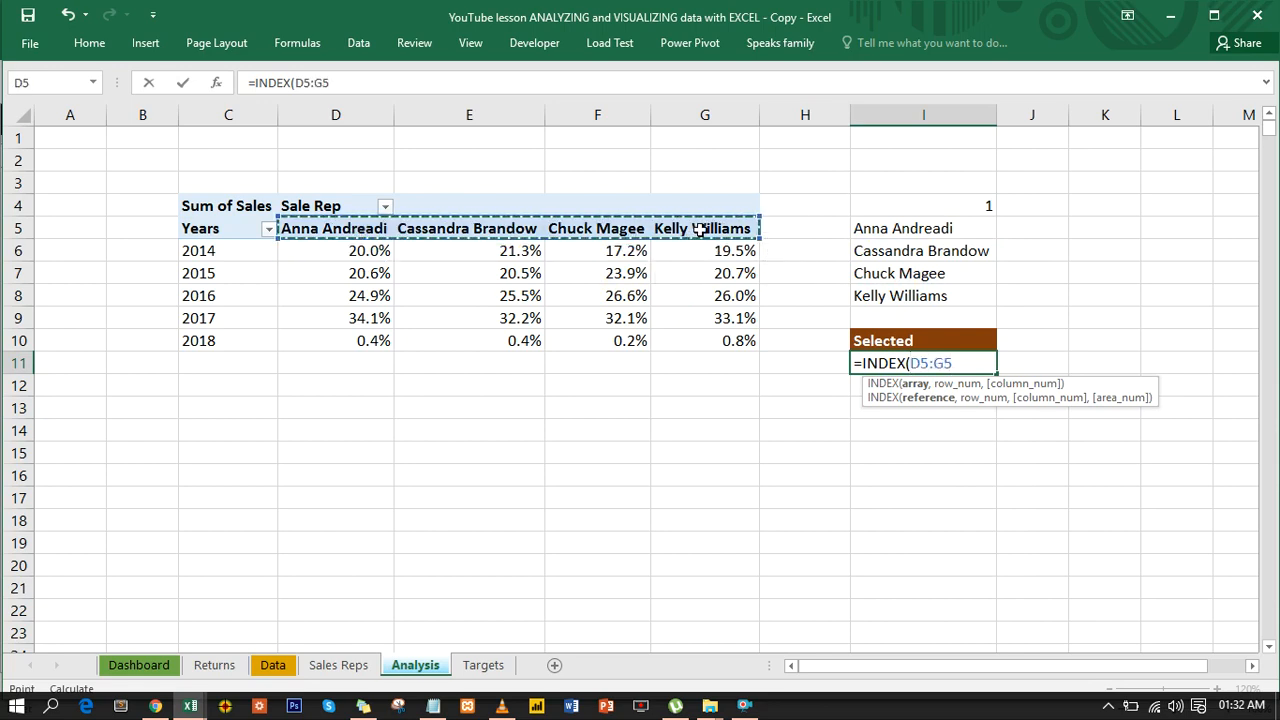
{"action": "type", "text": ","}
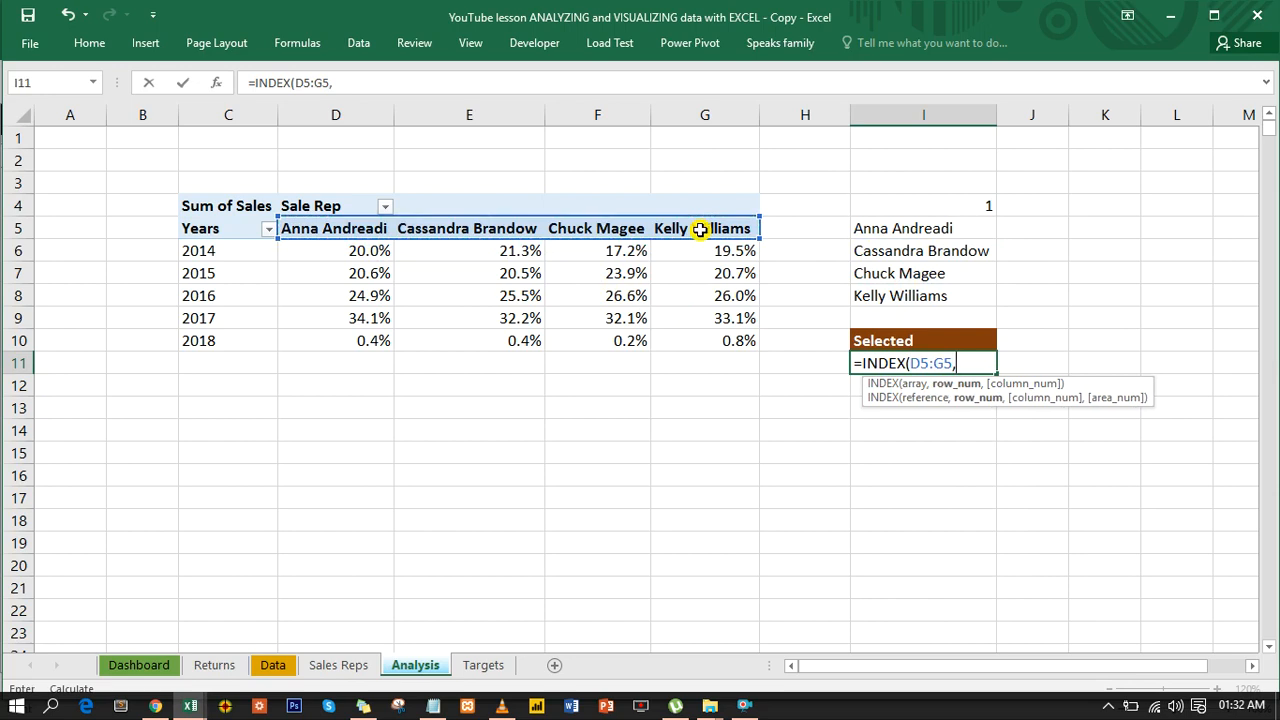
{"action": "left_click", "coordinate": [958, 202]}
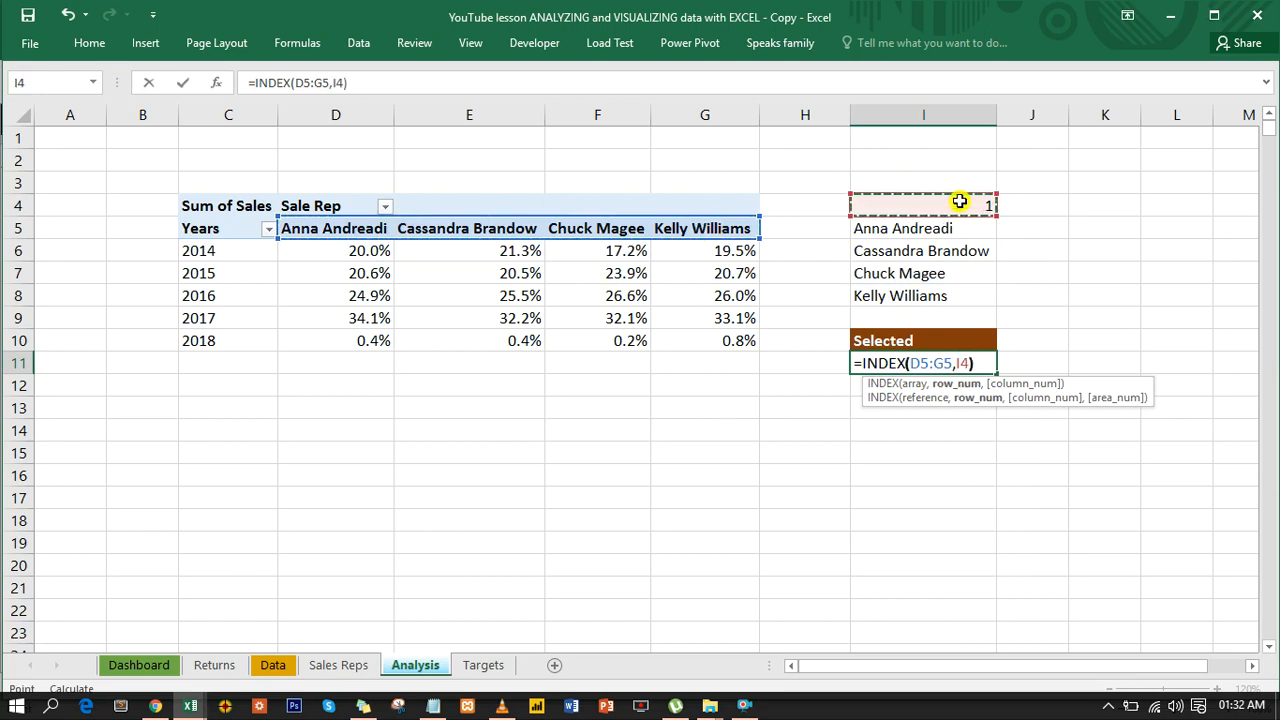
{"action": "key", "text": "Return"}
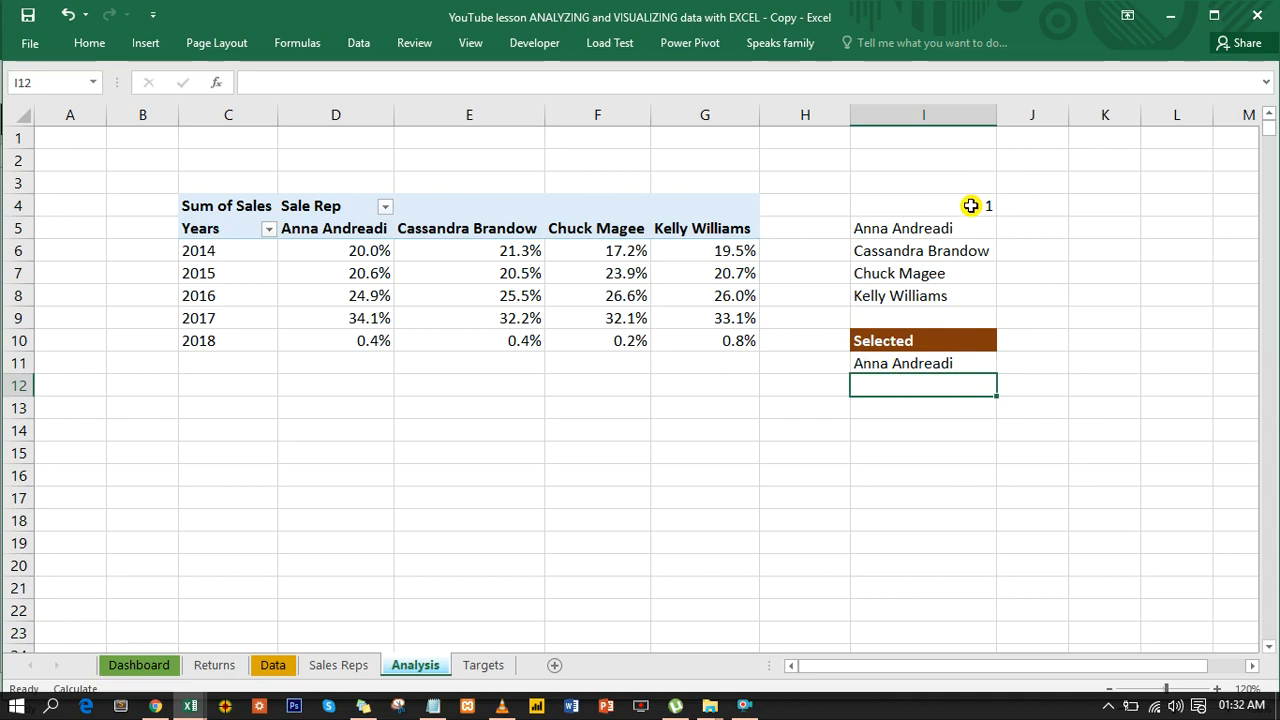
- Set the linked cell I4 to 3 to test the selected sales rep formula
{"action": "key", "text": "Up"}
{"action": "key", "text": "Up"}
{"action": "key", "text": "Up"}
{"action": "key", "text": "Up"}
{"action": "key", "text": "Up"}
{"action": "key", "text": "Up"}
{"action": "key", "text": "Up"}
{"action": "key", "text": "Up"}
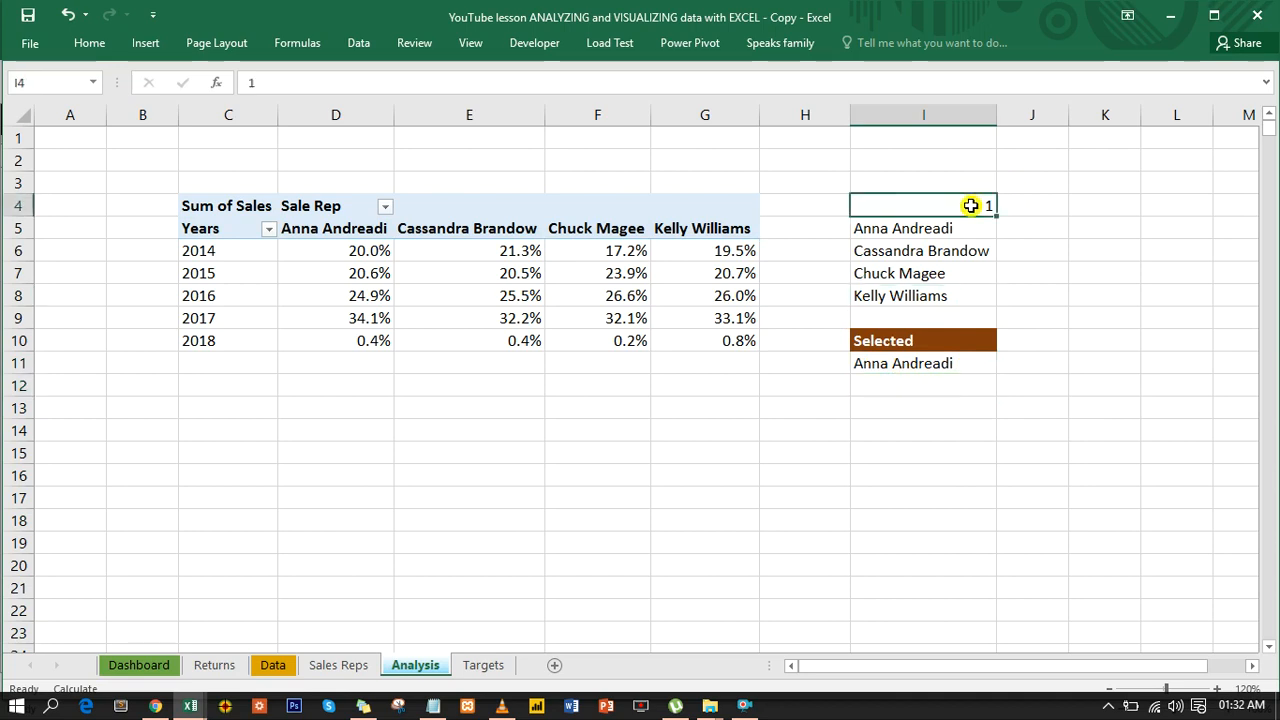
{"action": "type", "text": "3"}
{"action": "key", "text": "Return"}
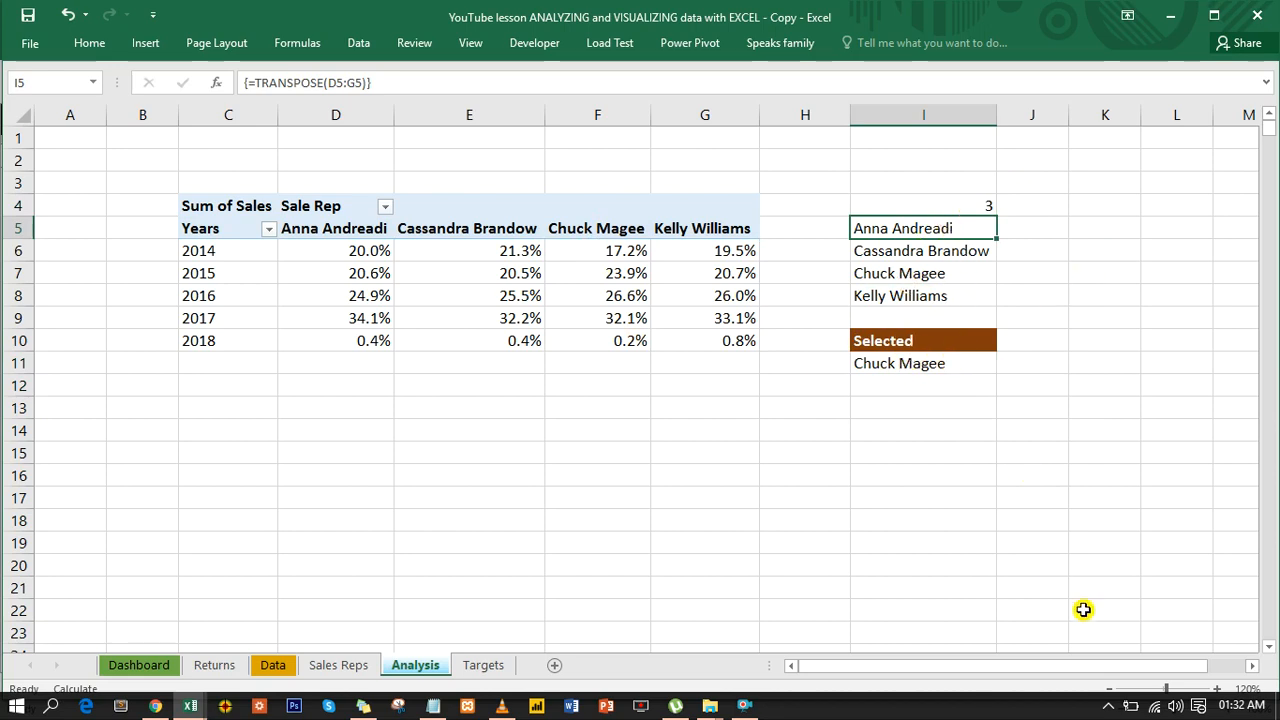
- Select the linked cell I4 on the Analysis sheet and open its cell name for editing
{"action": "left_click", "coordinate": [1251, 665]}
{"action": "left_click", "coordinate": [1251, 665]}
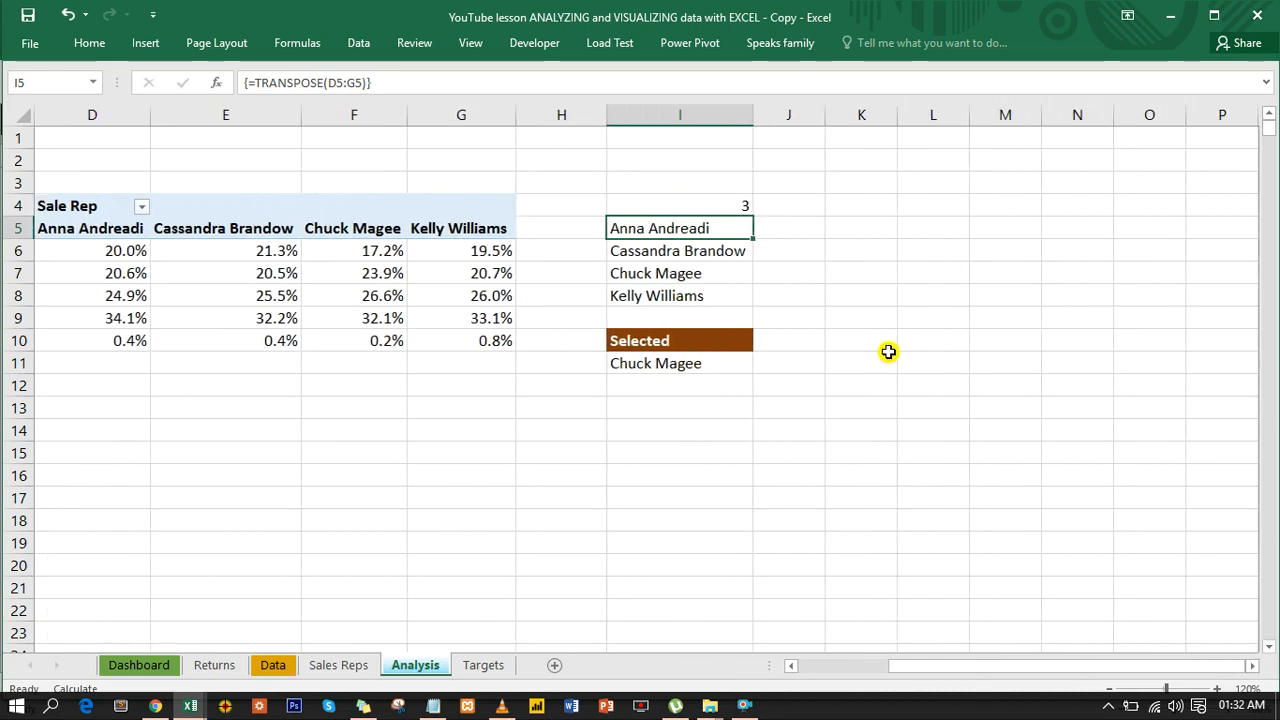
{"action": "left_click", "coordinate": [710, 205]}
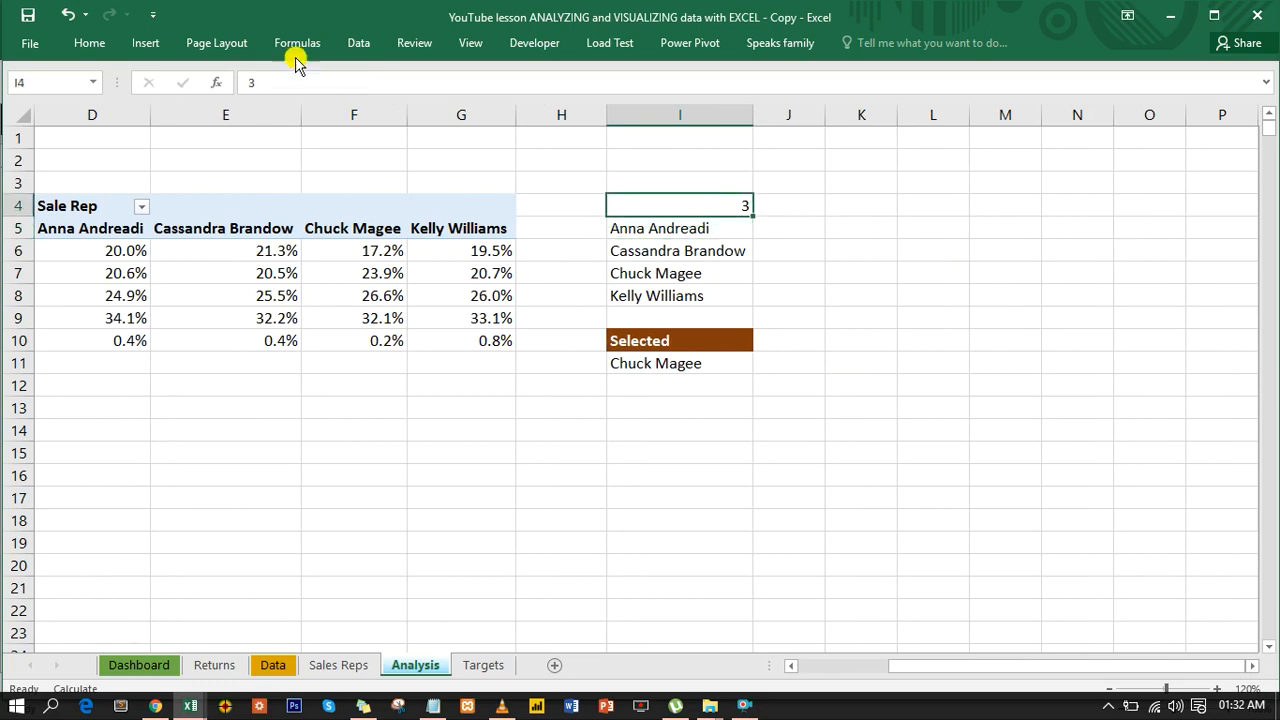
{"action": "left_click", "coordinate": [45, 85]}
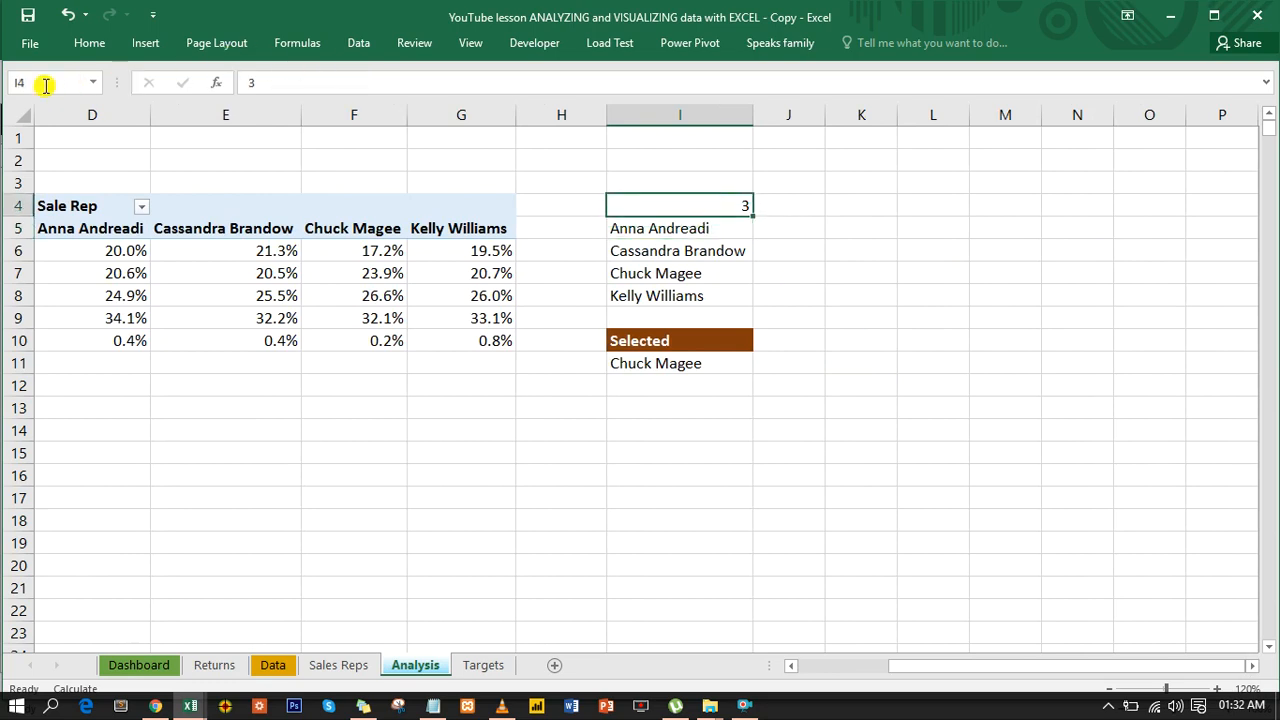
{"action": "left_click_drag", "start_coordinate": [45, 85], "coordinate": [3, 84]}
{"action": "key", "text": "Return"}
{"action": "key", "text": "Return"}
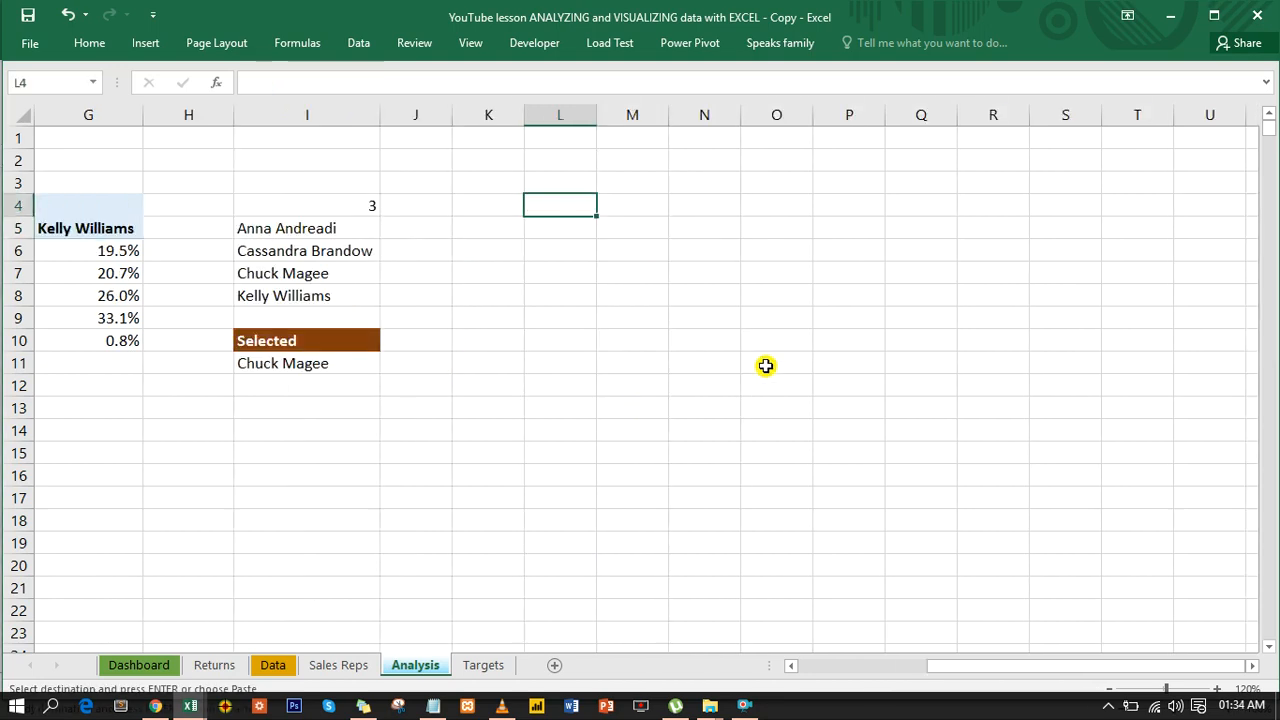
- Enter the heading "chat point" in cell L4
{"action": "type", "text": "chat pint"}
{"action": "key", "text": "BackSpace"}
{"action": "key", "text": "BackSpace"}
{"action": "key", "text": "BackSpace"}
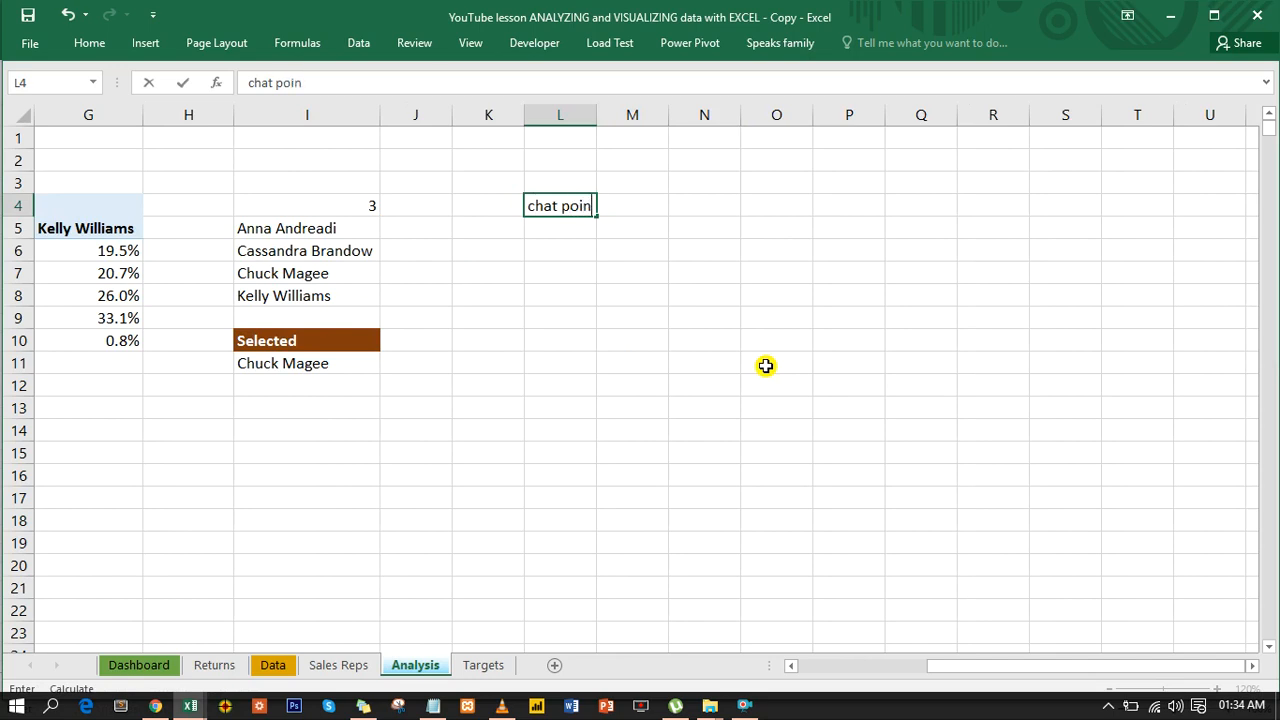
{"action": "type", "text": "oint"}
{"action": "key", "text": "Return"}
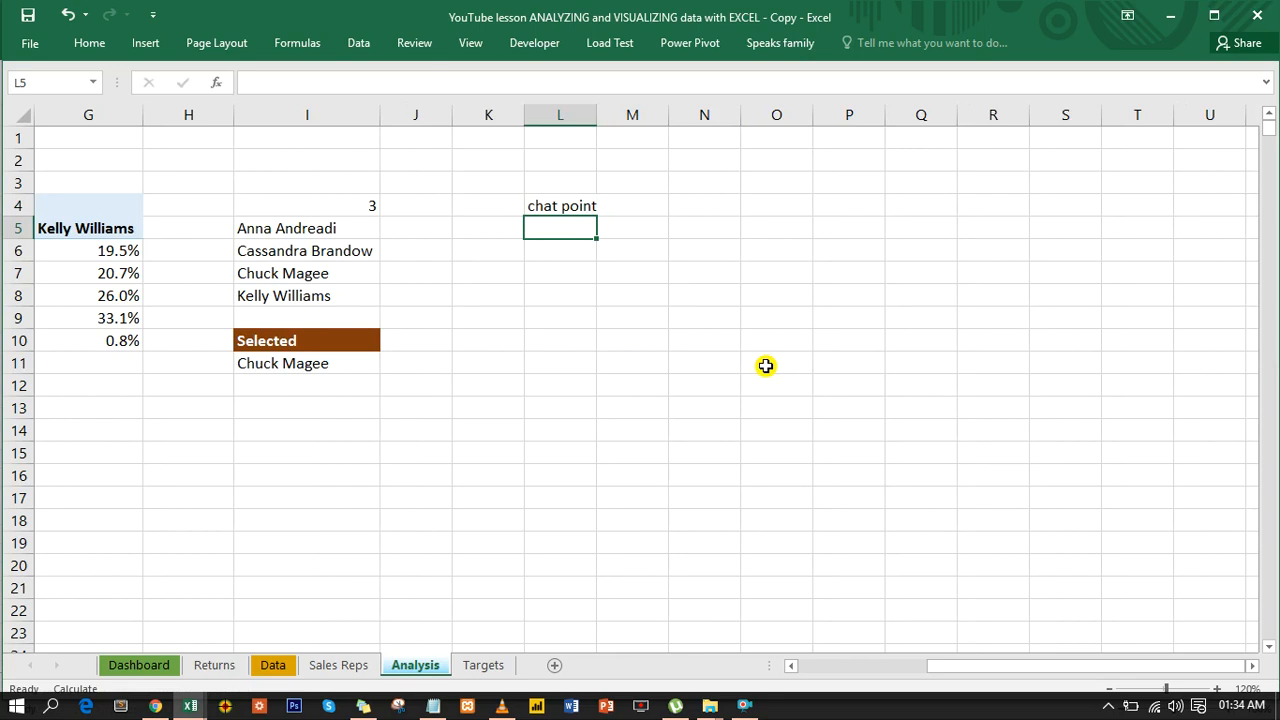
- Label cells L5 to L7 as point 1, point 2 and point 3, filling the last one down from L6
{"action": "type", "text": "pin"}
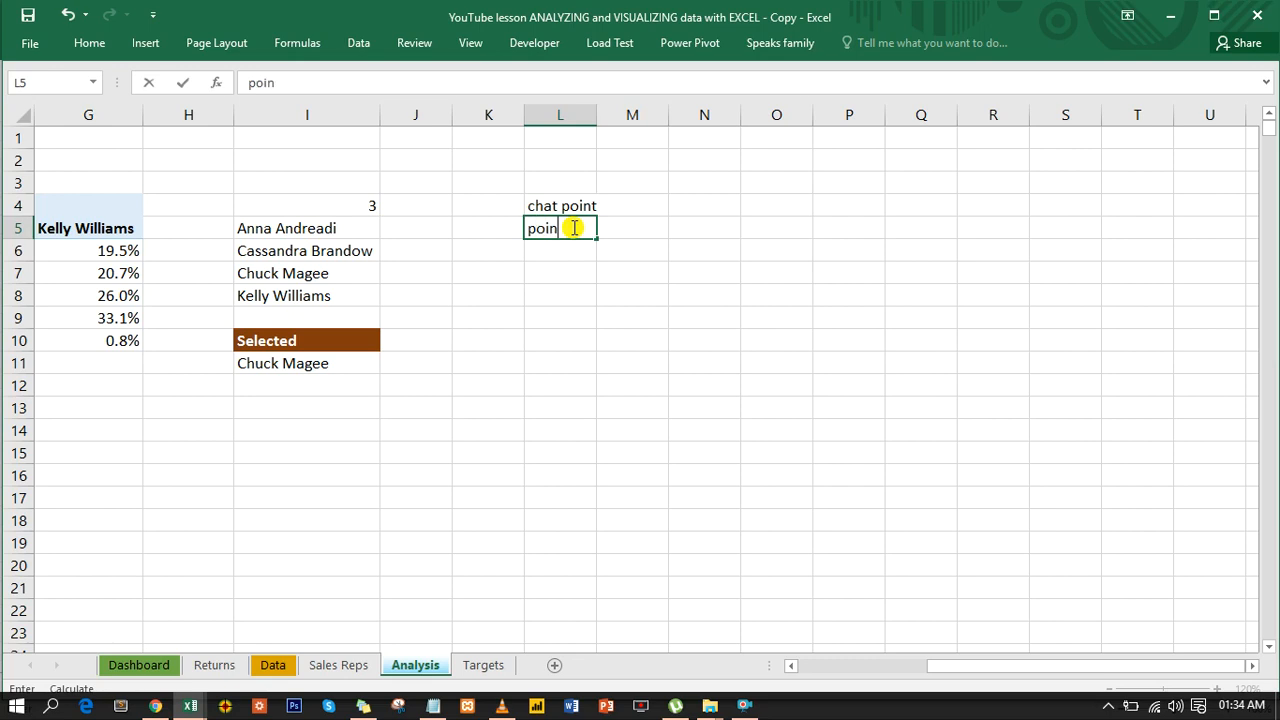
{"action": "type", "text": "nt 1"}
{"action": "key", "text": "Return"}
{"action": "type", "text": "pi"}
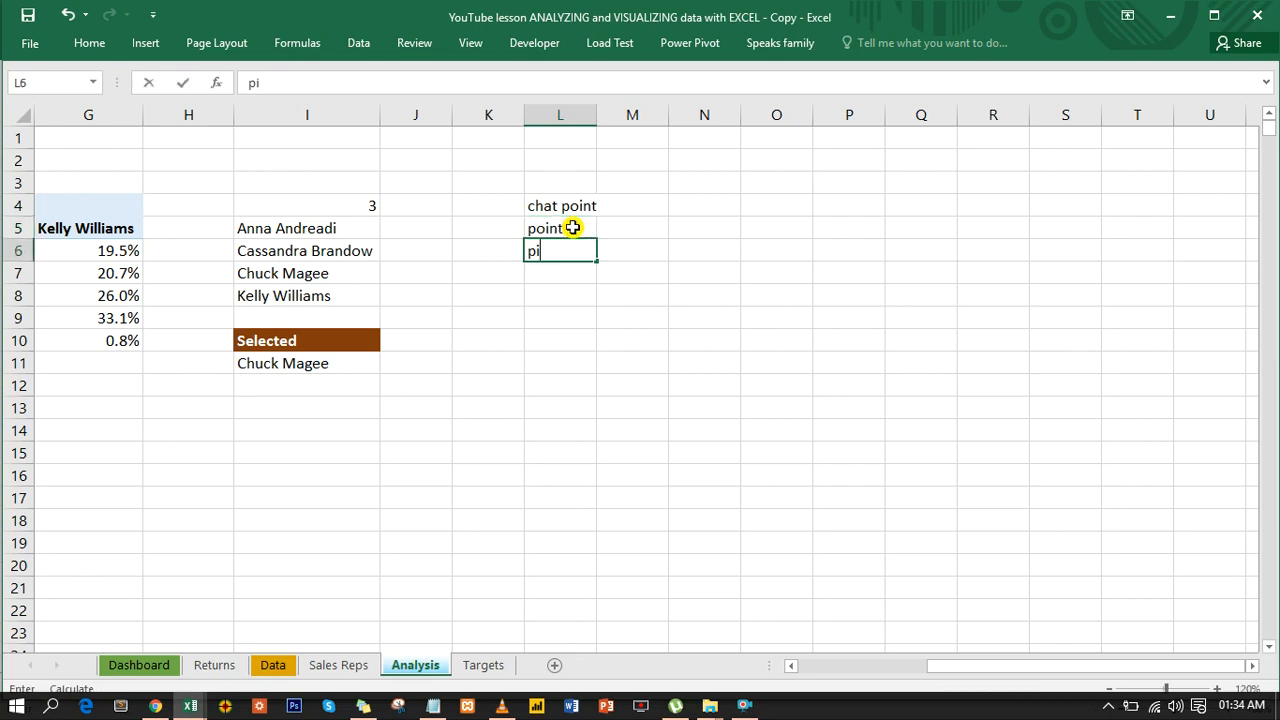
{"action": "type", "text": "oint 2"}
{"action": "key", "text": "ctrl+Return"}
{"action": "key", "text": "Return"}
{"action": "left_click", "coordinate": [571, 249]}
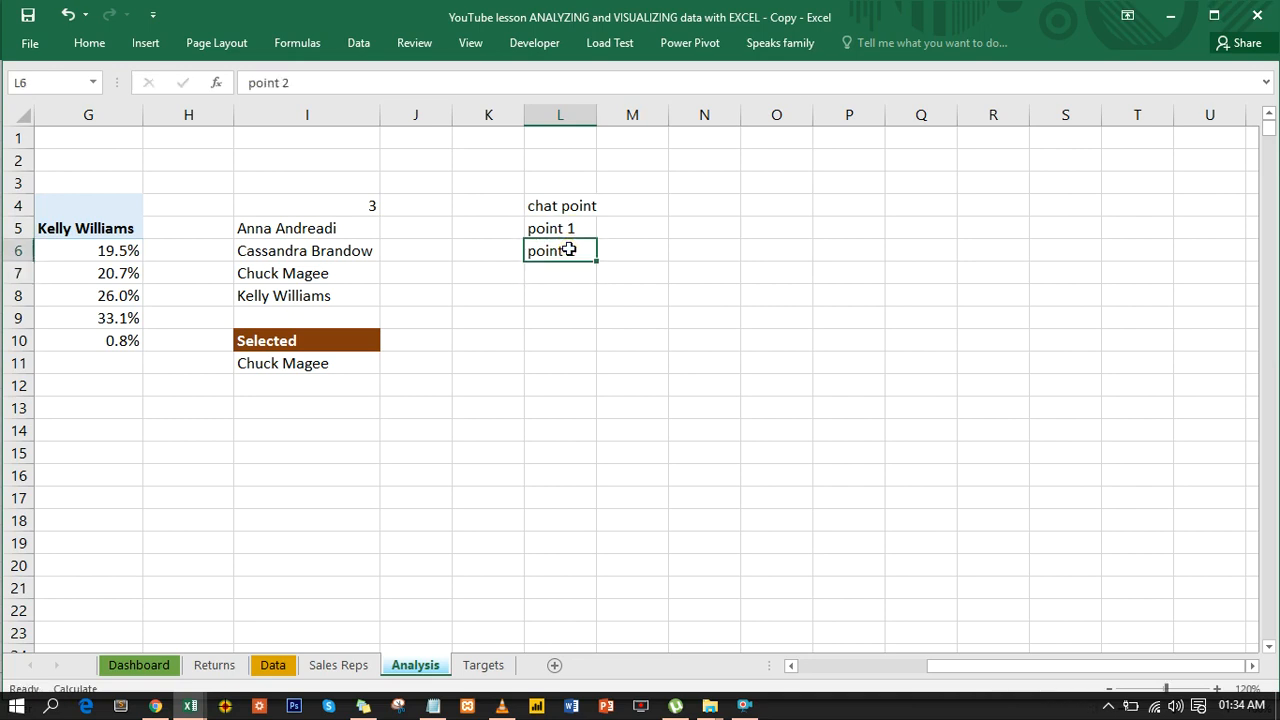
{"action": "left_click_drag", "start_coordinate": [595, 259], "coordinate": [595, 283]}
- Enter the label "half chat" in cell L8, below point 3
{"action": "left_click", "coordinate": [571, 296]}
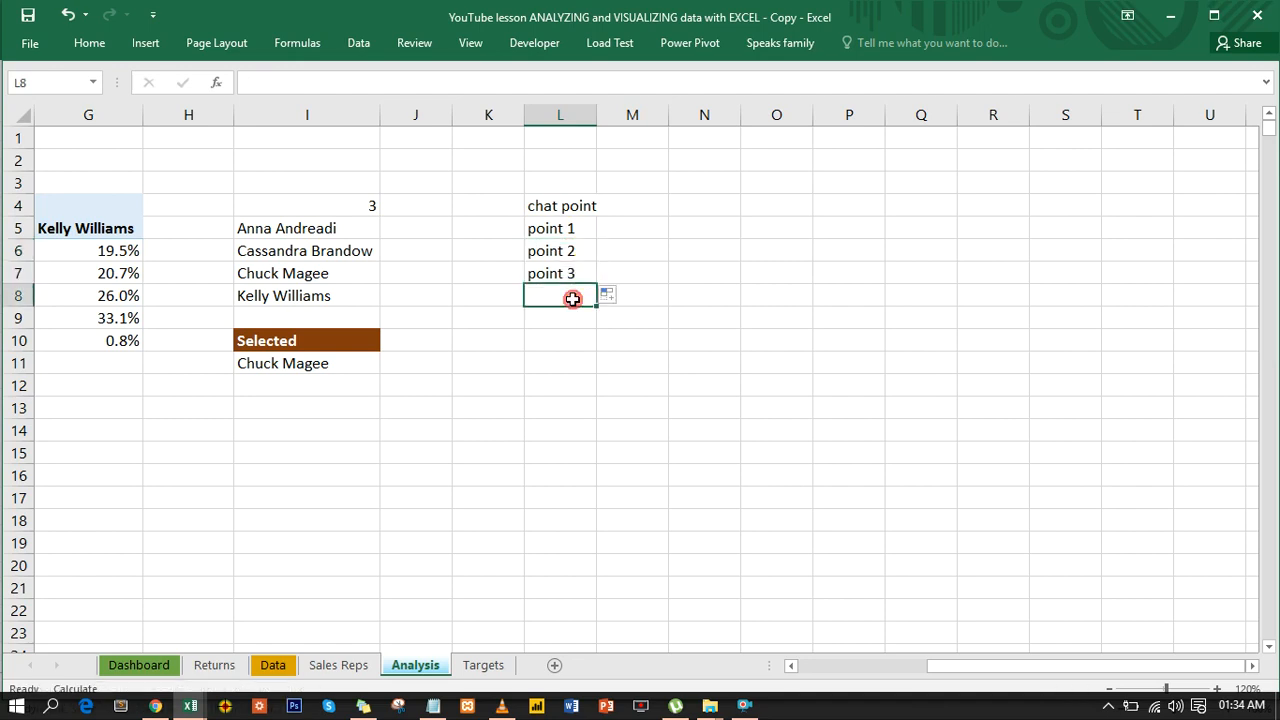
{"action": "type", "text": "half chat"}
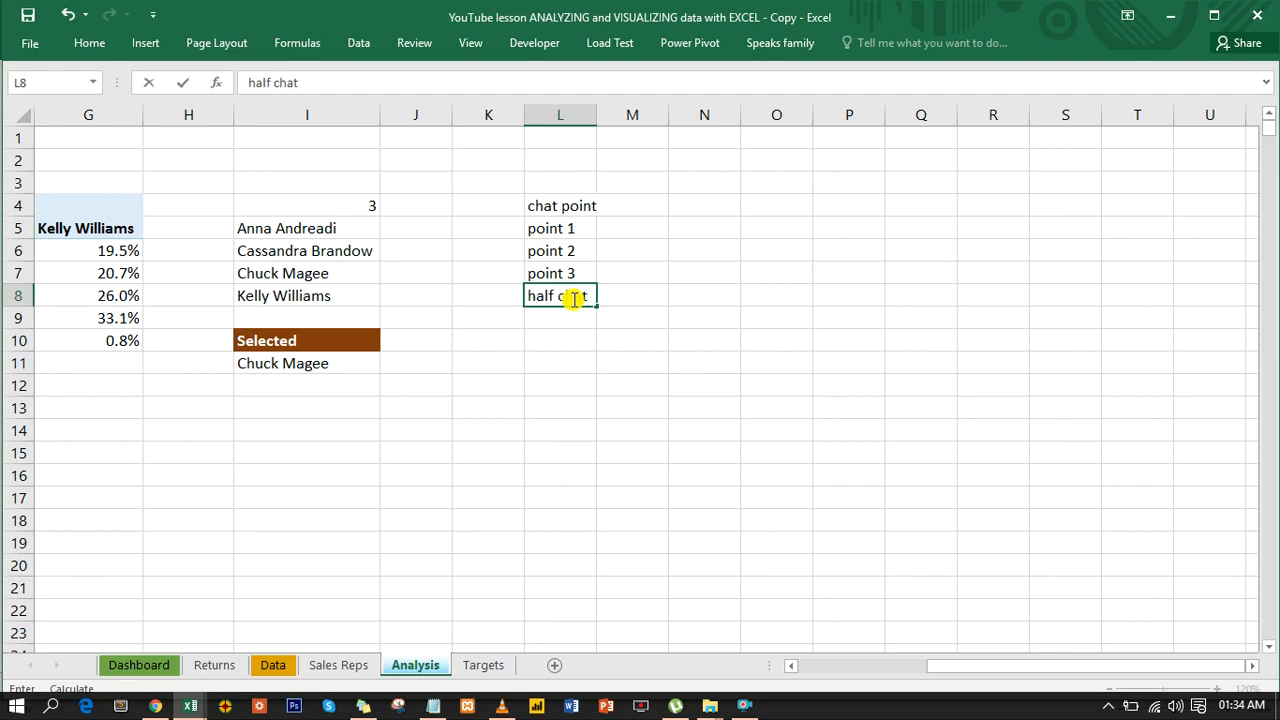
{"action": "key", "text": "ctrl+Return"}
{"action": "key", "text": "Return"}
- Format the value cells M5:M8 beside the chart point labels as percentages without decimals
{"action": "left_click", "coordinate": [634, 226]}
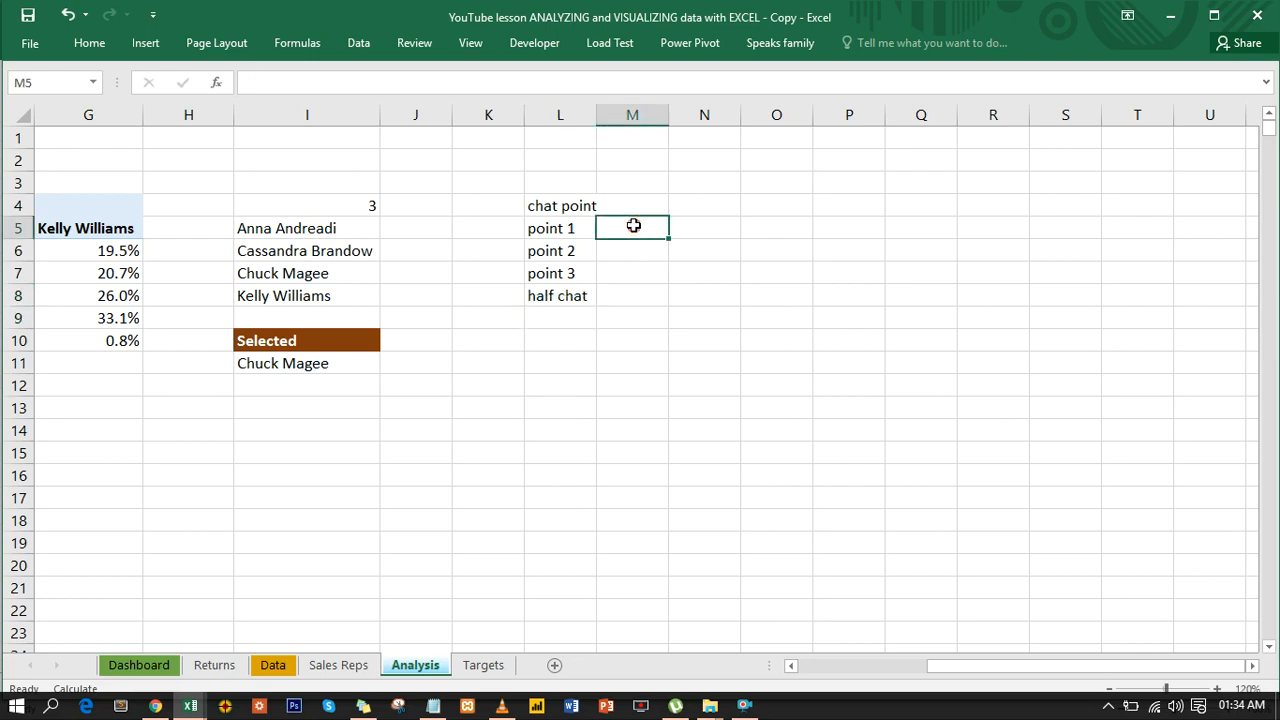
{"action": "type", "text": "7"}
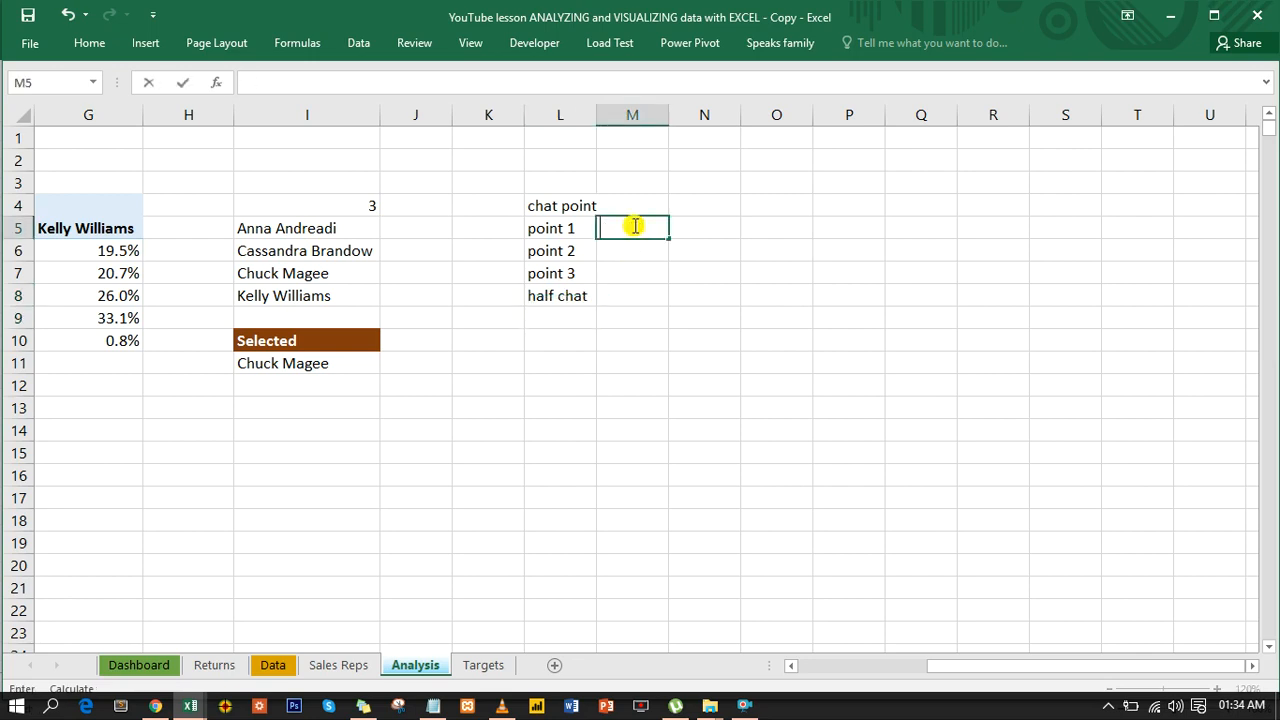
{"action": "left_click", "coordinate": [628, 272]}
{"action": "left_click_drag", "start_coordinate": [634, 232], "coordinate": [631, 291]}
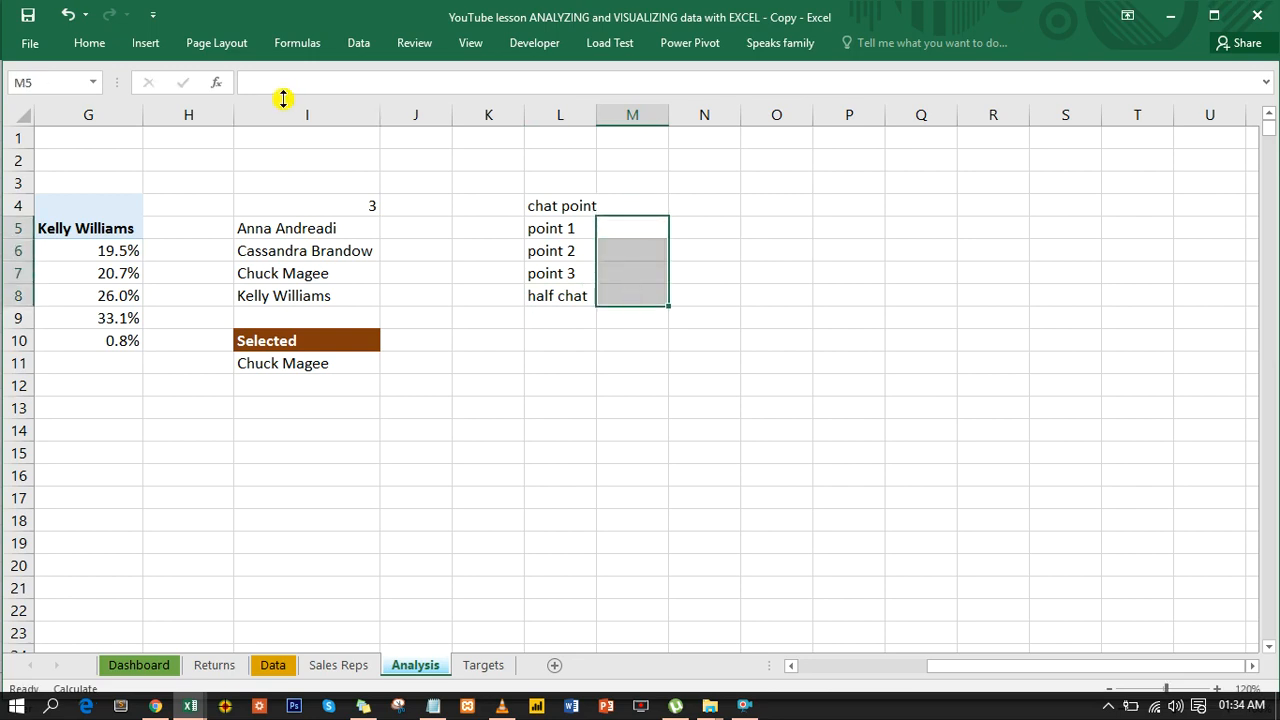
{"action": "left_click", "coordinate": [93, 45]}
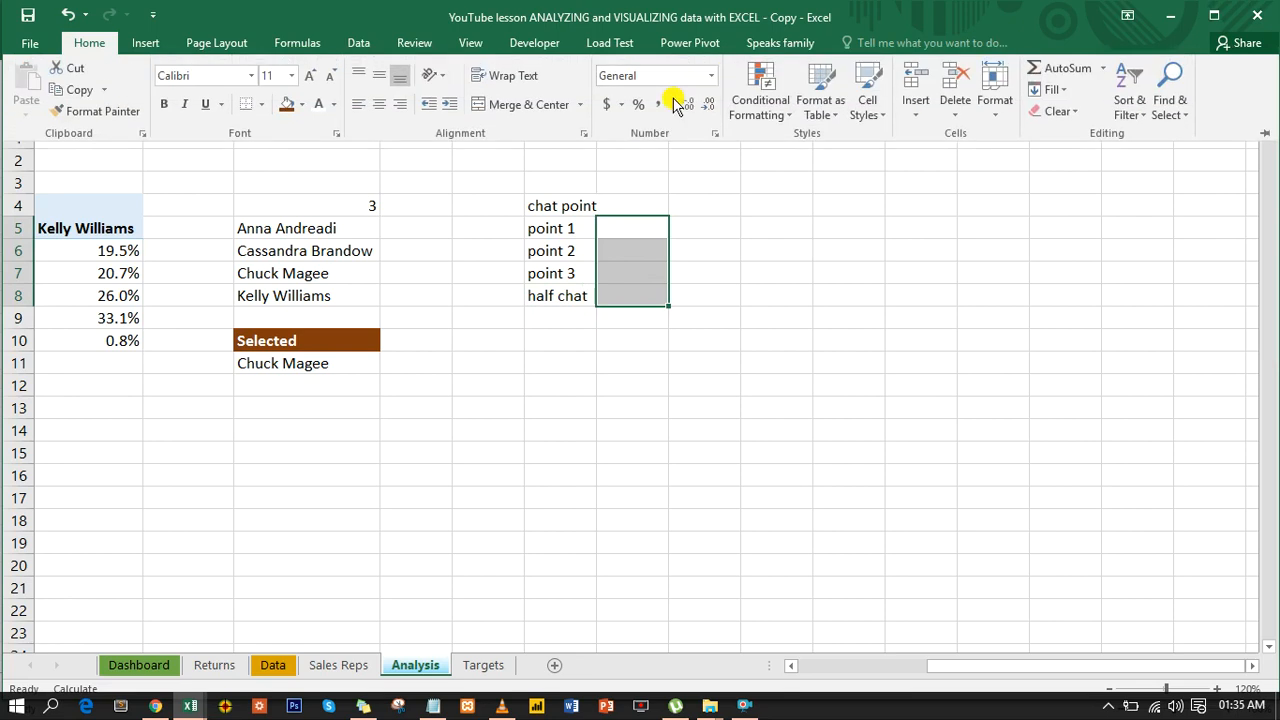
{"action": "left_click", "coordinate": [638, 105]}
{"action": "left_click", "coordinate": [707, 106]}
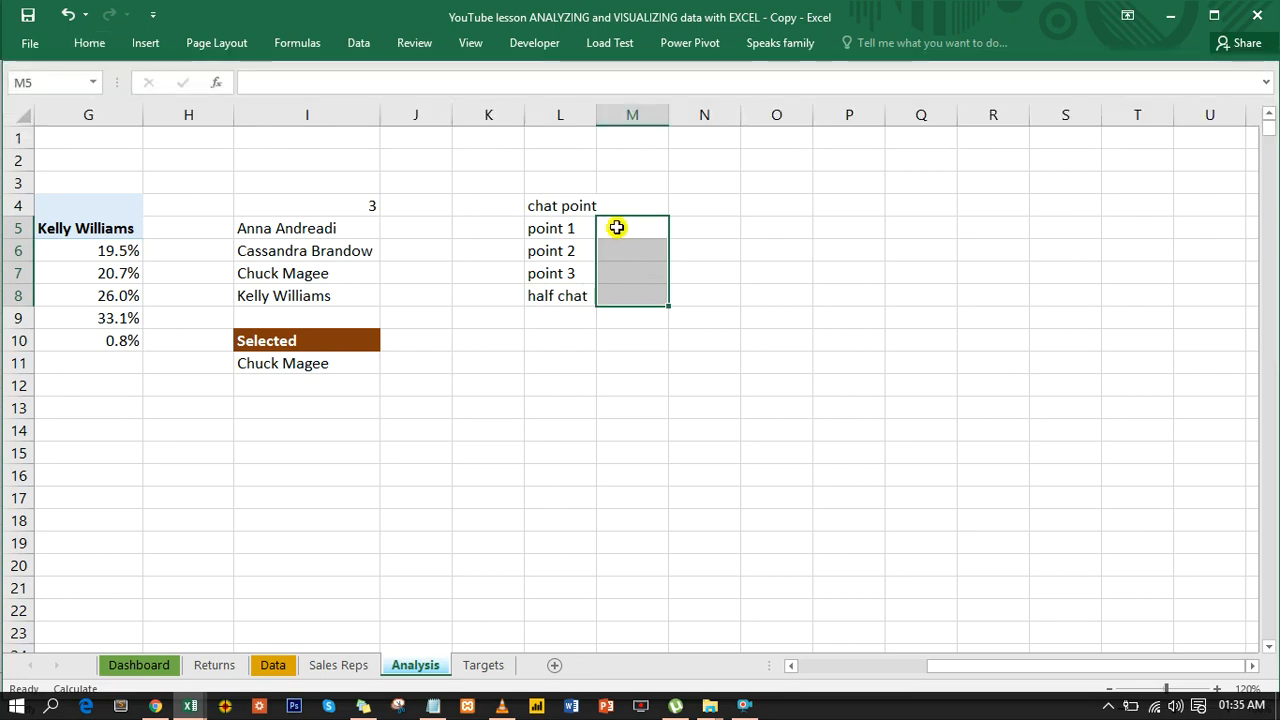
- Enter 70% for point 1, 30% for point 2 and 20% for point 3 in cells M5:M7
{"action": "left_click", "coordinate": [617, 228]}
{"action": "type", "text": "70"}
{"action": "key", "text": "Return"}
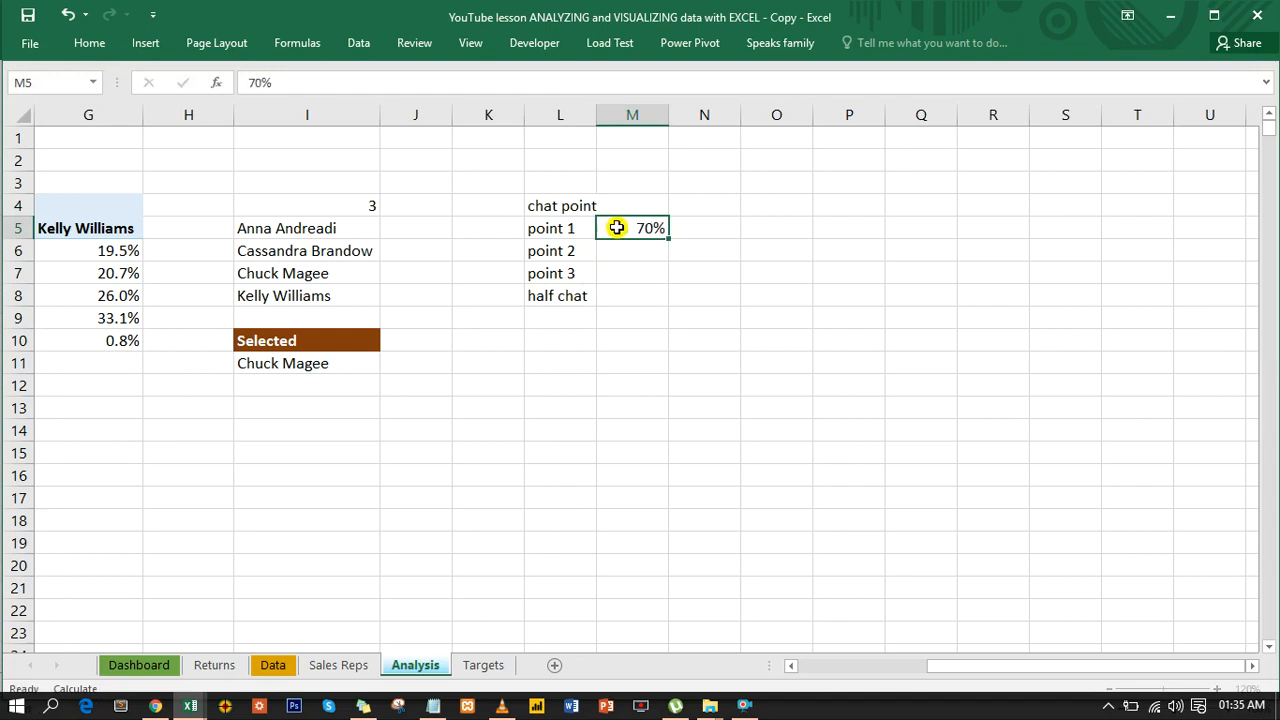
{"action": "type", "text": "30"}
{"action": "key", "text": "ctrl+Return"}
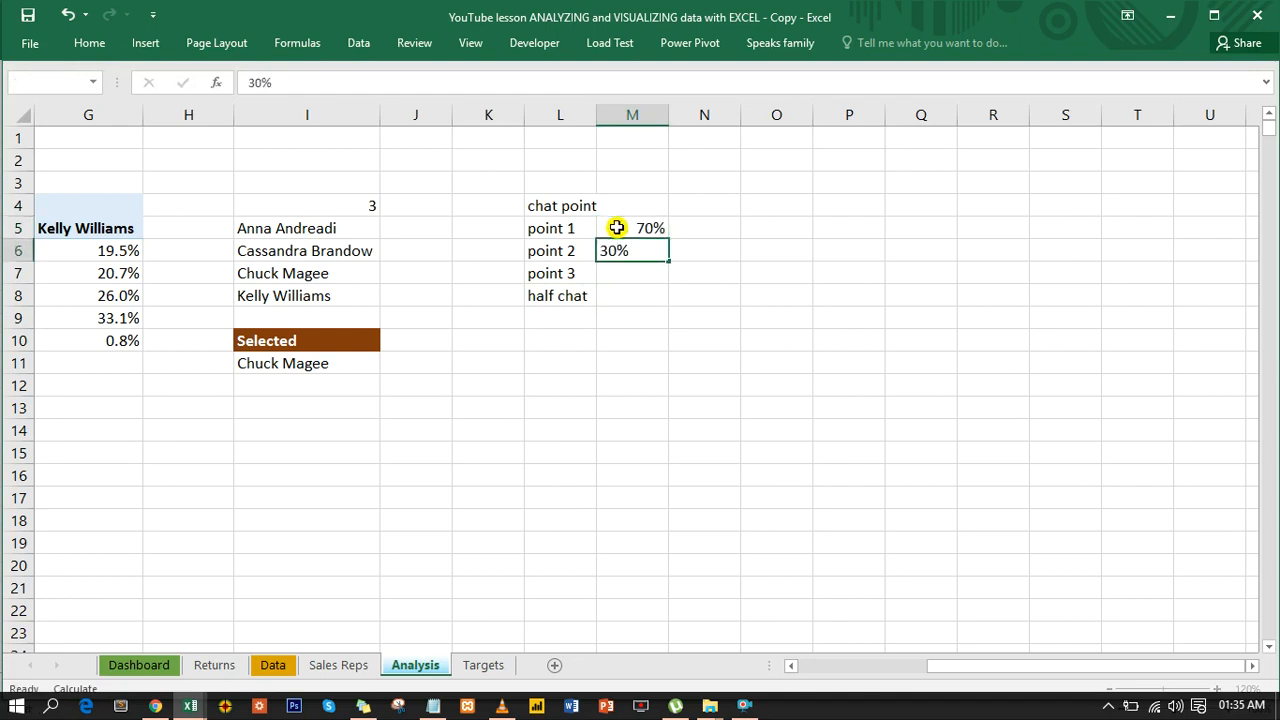
{"action": "key", "text": "Return"}
{"action": "type", "text": "20"}
{"action": "key", "text": "ctrl+Return"}
{"action": "key", "text": "Down"}
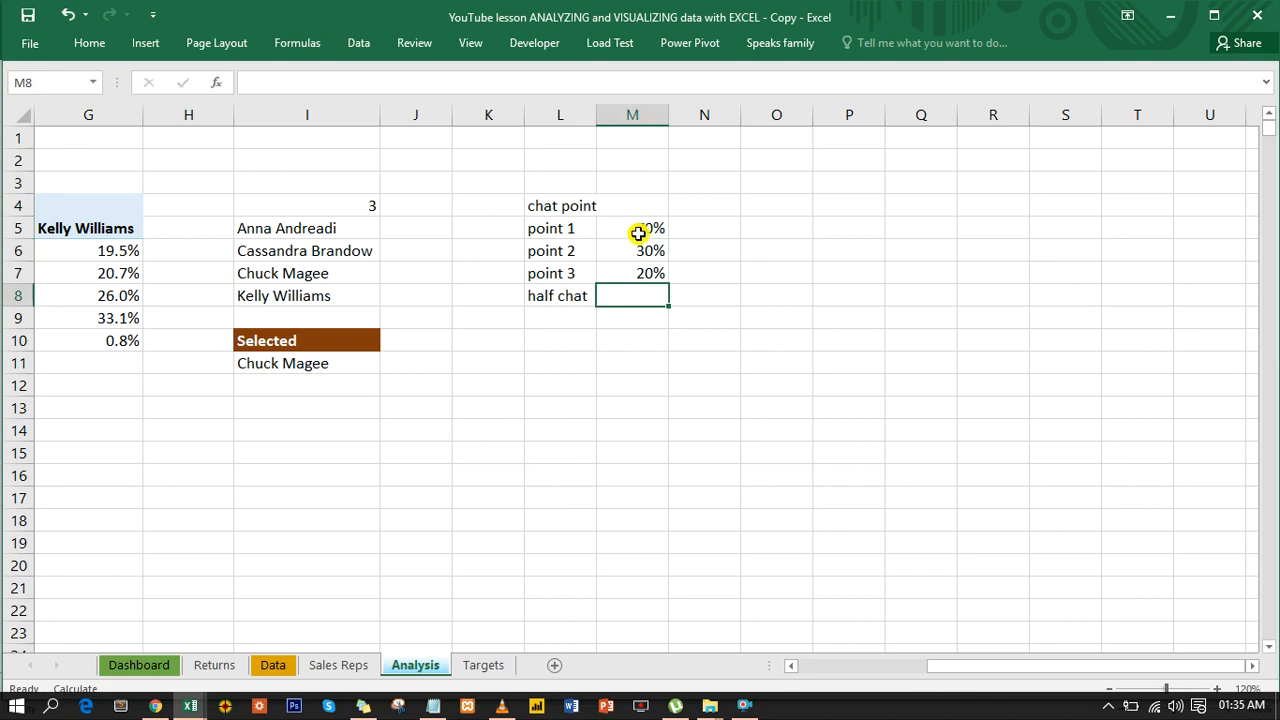
- Change the point 2 value in M6 to 20% and the point 3 value in M7 to 10%
{"action": "left_click", "coordinate": [644, 250]}
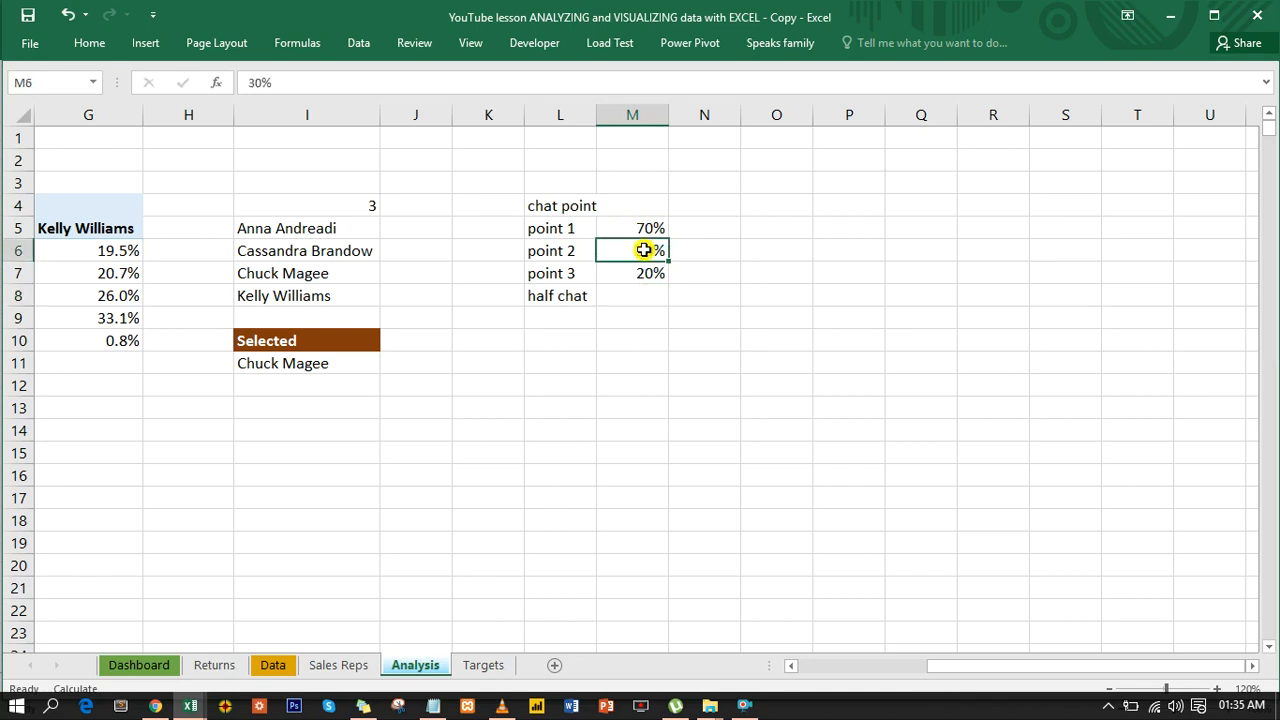
{"action": "type", "text": "20"}
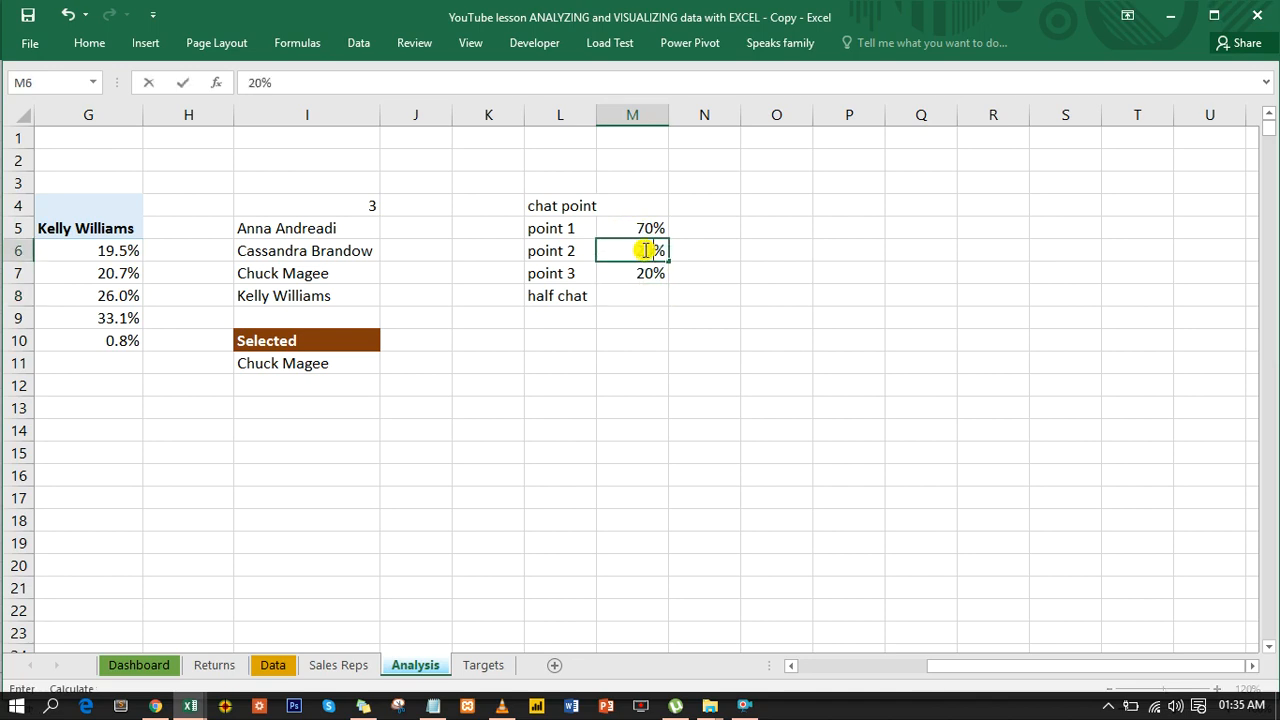
{"action": "left_click", "coordinate": [646, 272]}
{"action": "type", "text": "10"}
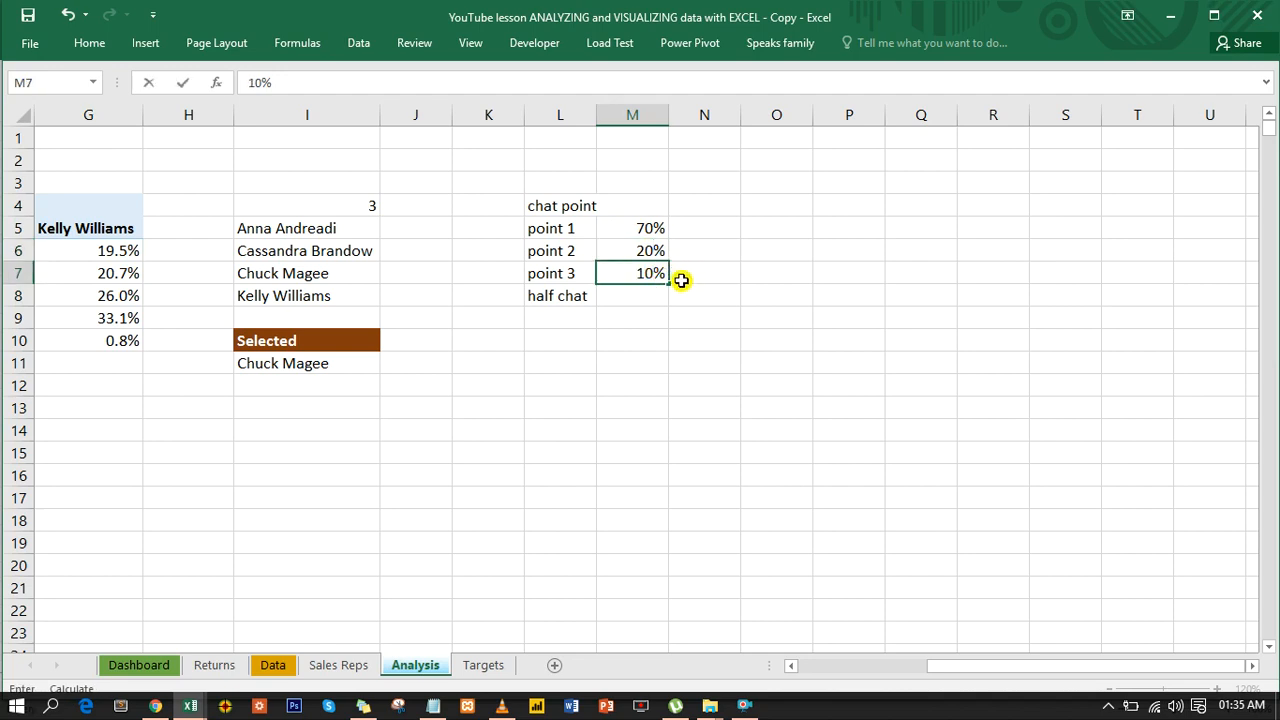
{"action": "left_click", "coordinate": [680, 276]}
- Enter 100% as the half chat value in cell M8
{"action": "left_click", "coordinate": [638, 296]}
{"action": "type", "text": "100"}
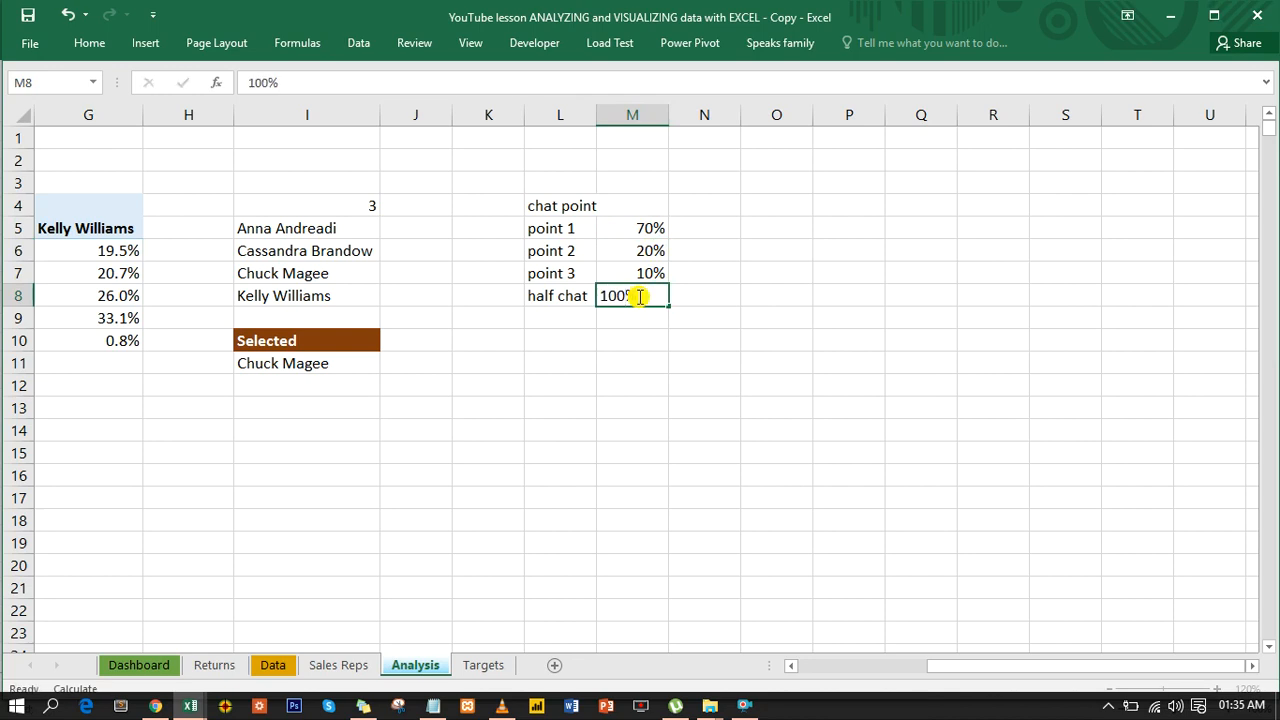
{"action": "key", "text": "Return"}
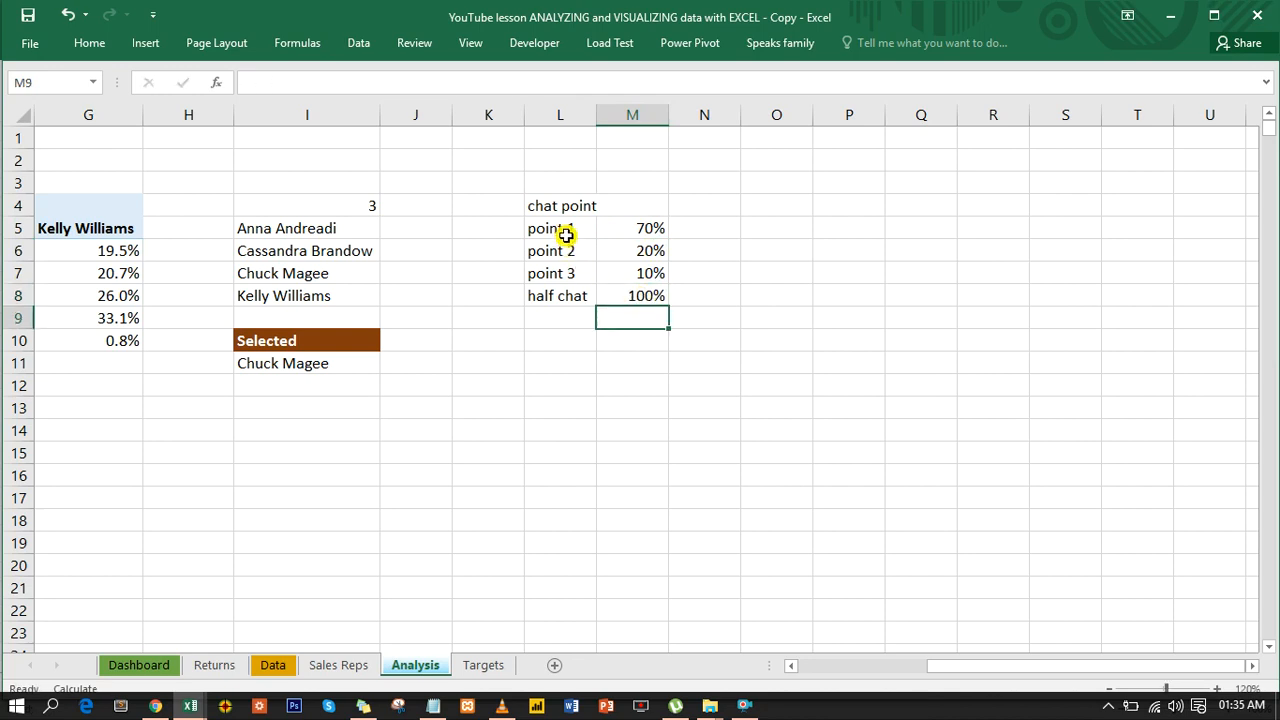
- Insert a doughnut chart based on the labels and percentages in L5:M8
{"action": "left_click_drag", "start_coordinate": [566, 238], "coordinate": [626, 273]}
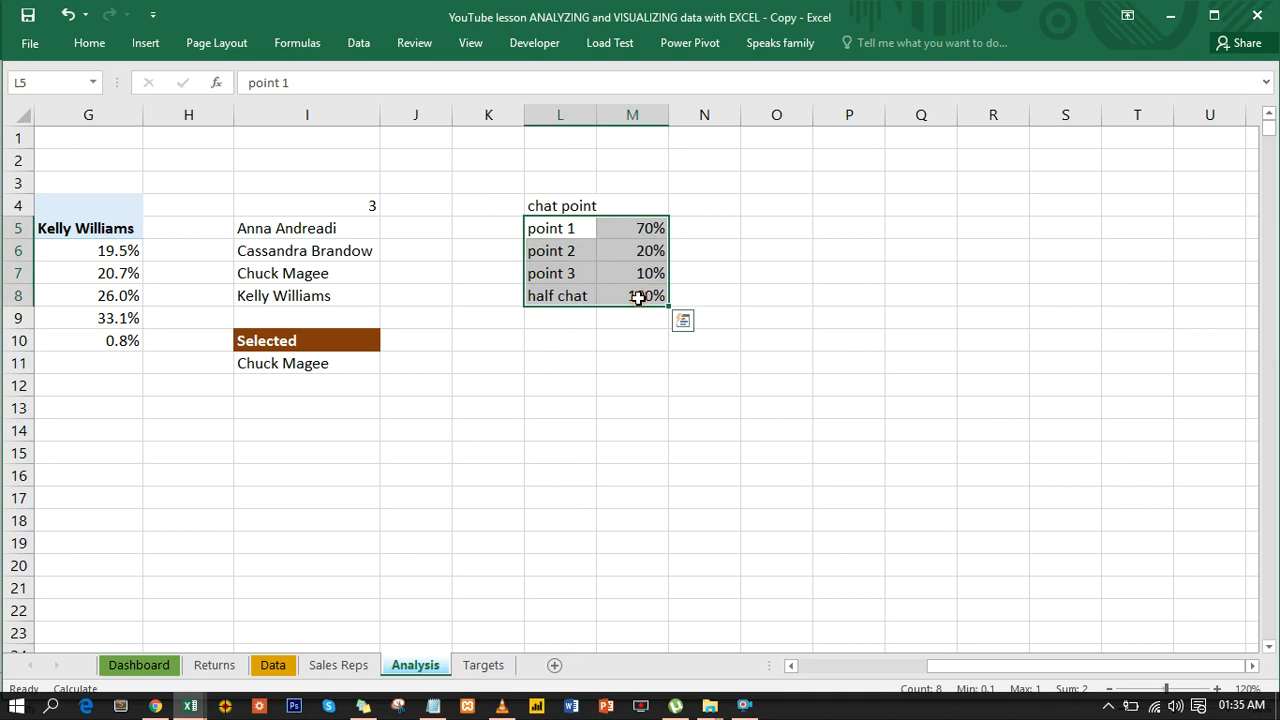
{"action": "left_click", "coordinate": [145, 43]}
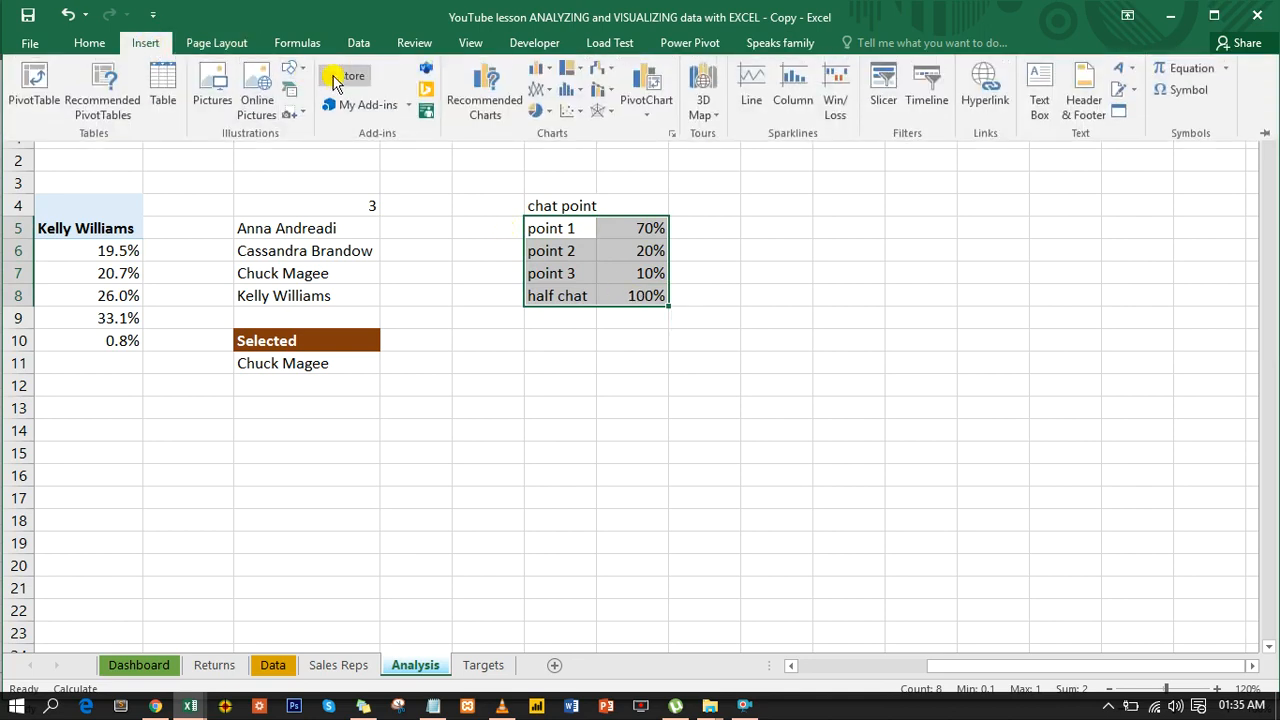
{"action": "left_click", "coordinate": [550, 111]}
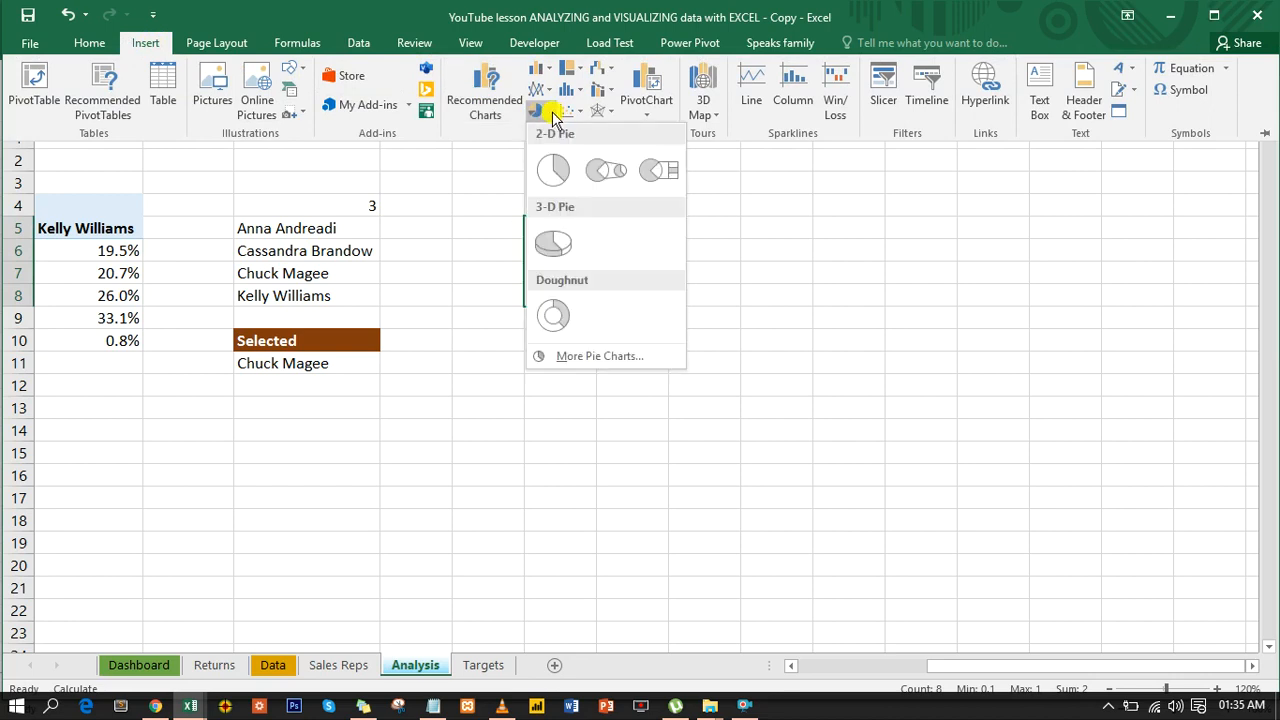
{"action": "left_click", "coordinate": [556, 320]}
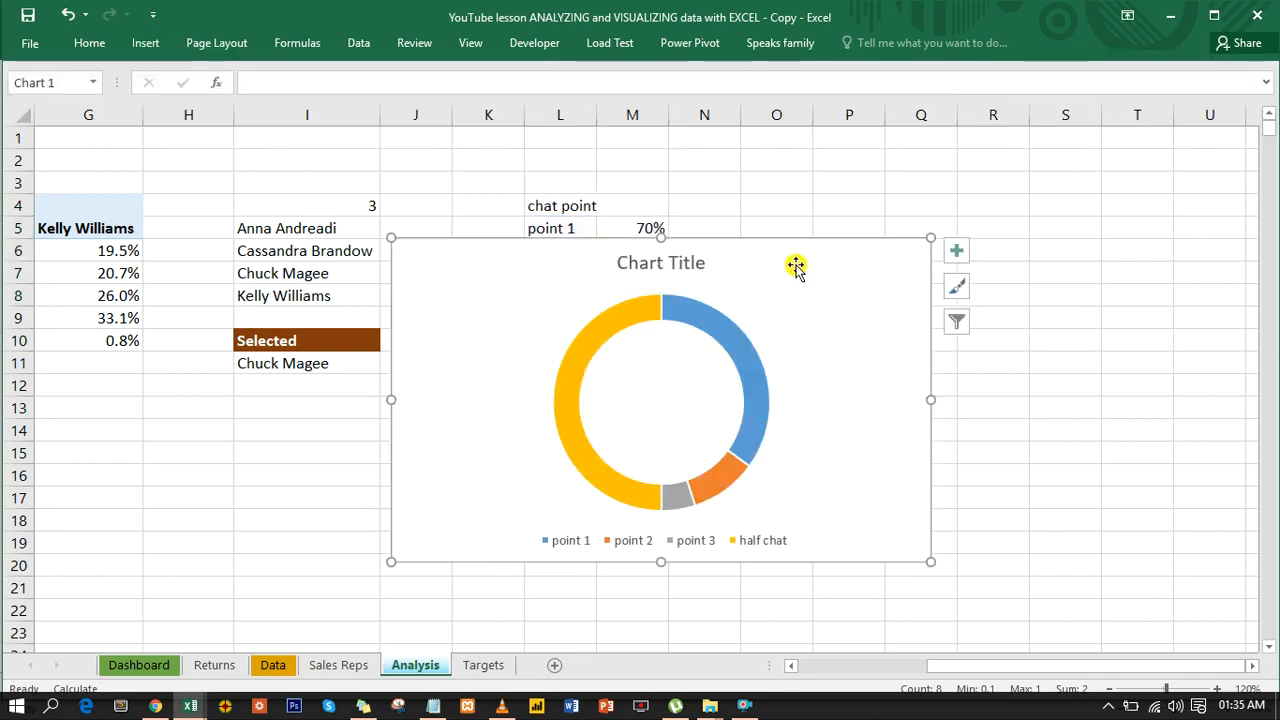
- Delete the title and the legend from the doughnut chart
{"action": "left_click", "coordinate": [673, 257]}
{"action": "key", "text": "Delete"}
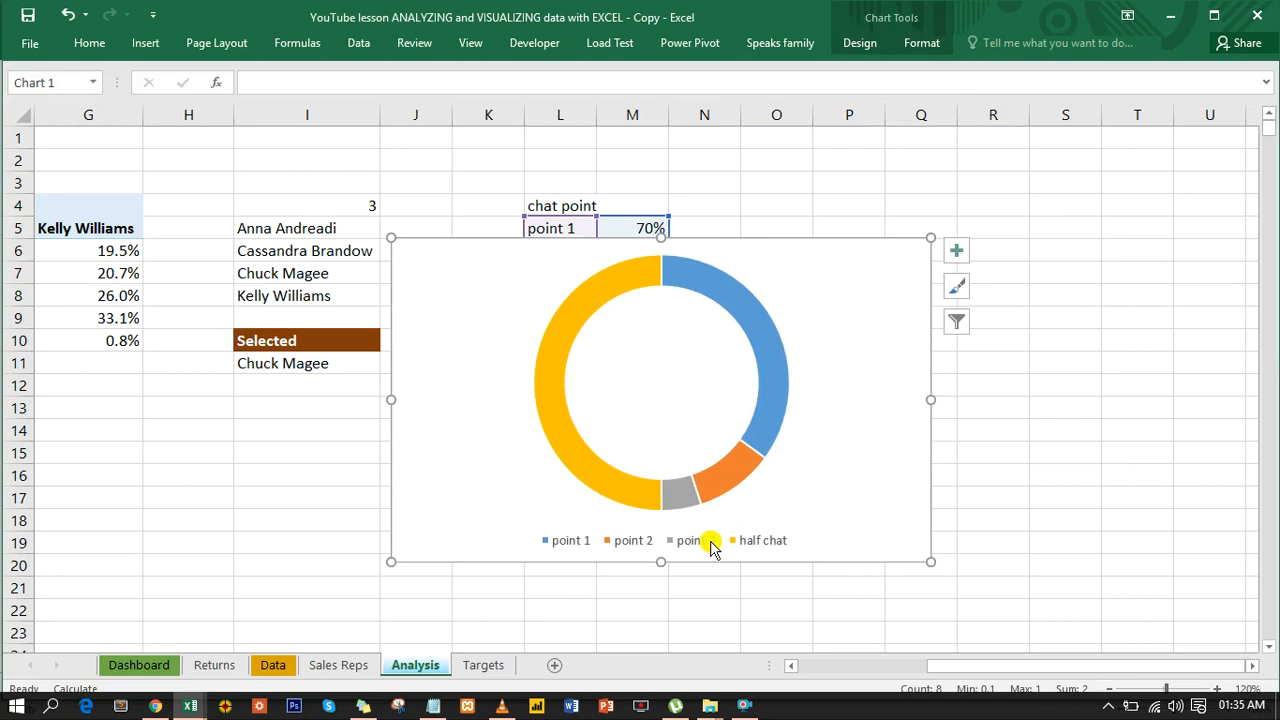
{"action": "left_click", "coordinate": [711, 546]}
{"action": "key", "text": "Delete"}
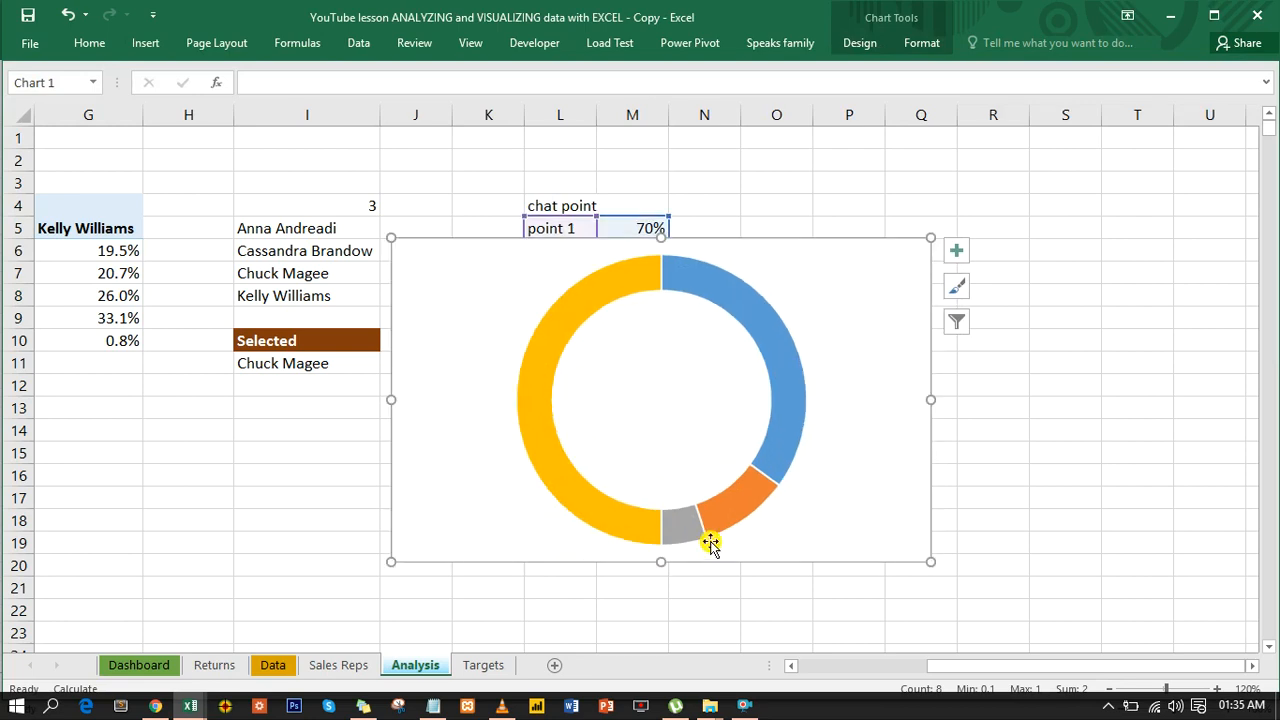
- Set the doughnut chart's chart area to No fill
{"action": "double_click", "coordinate": [886, 241]}
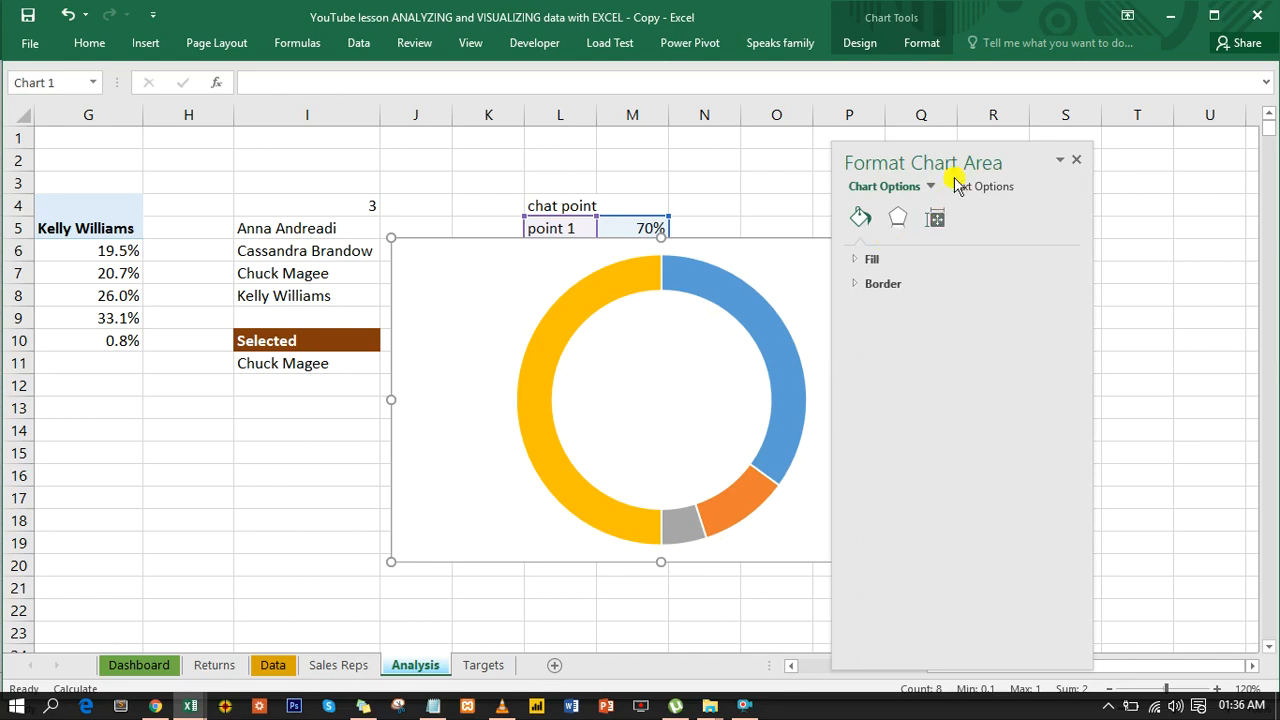
{"action": "left_click_drag", "start_coordinate": [973, 152], "coordinate": [1113, 150]}
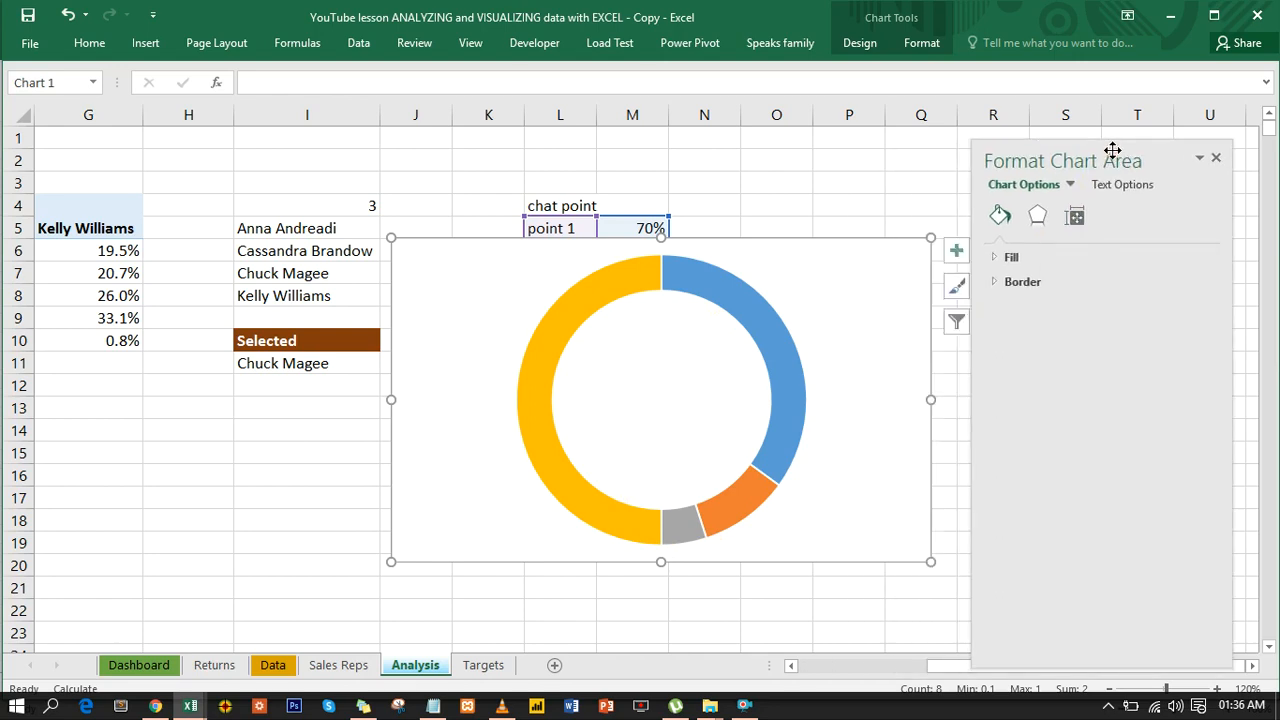
{"action": "left_click", "coordinate": [1006, 258]}
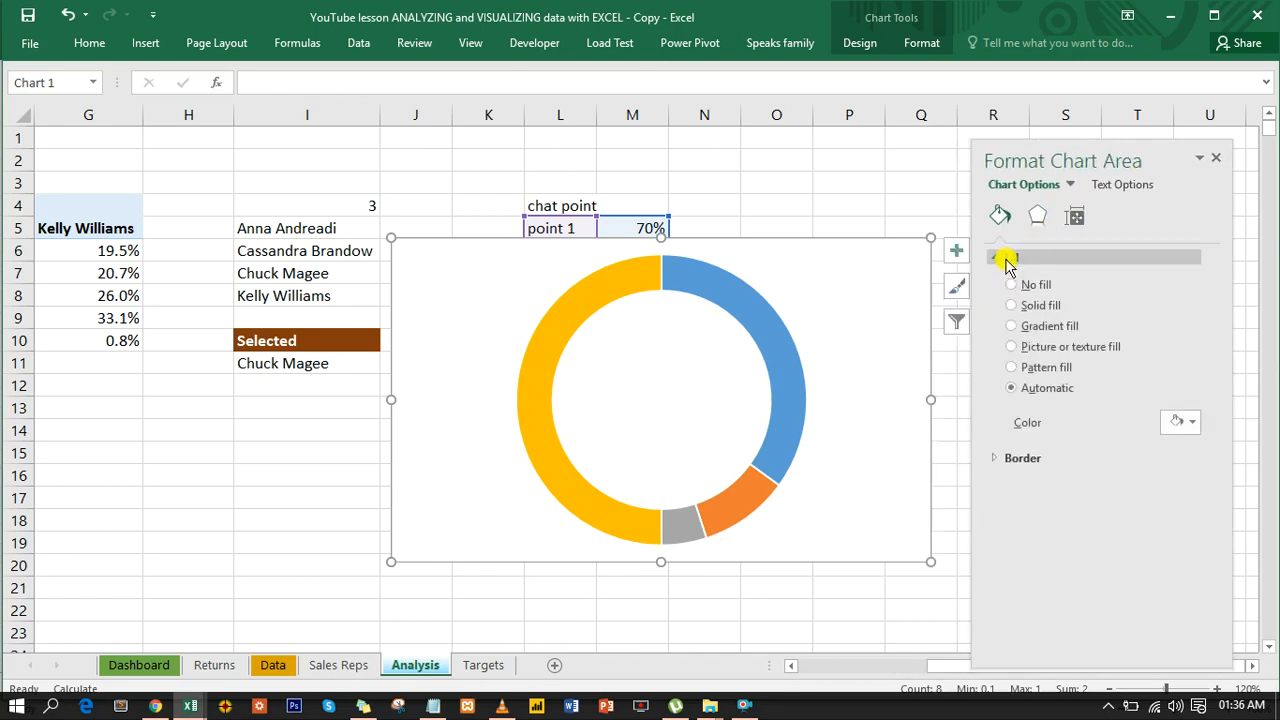
{"action": "left_click", "coordinate": [1011, 284]}
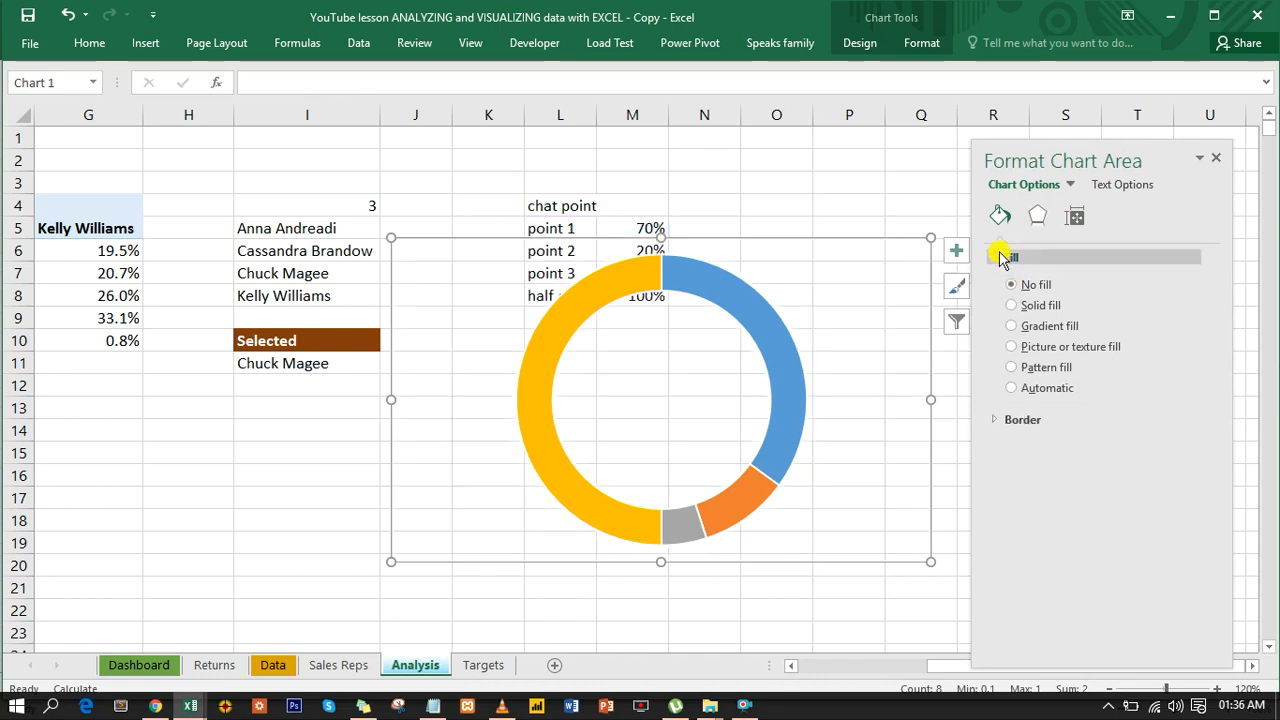
- Remove the border line from the doughnut chart's chart area by setting it to No line
{"action": "left_click", "coordinate": [1003, 258]}
{"action": "left_click", "coordinate": [998, 288]}
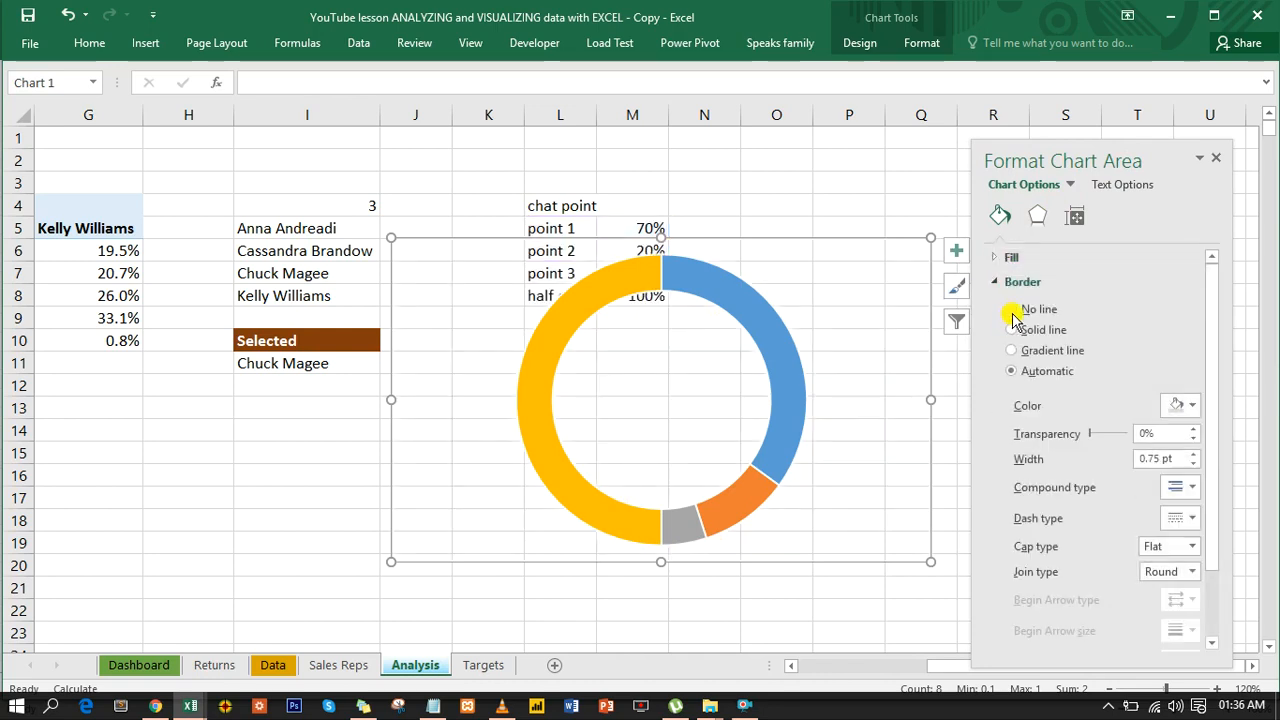
{"action": "left_click", "coordinate": [998, 283]}
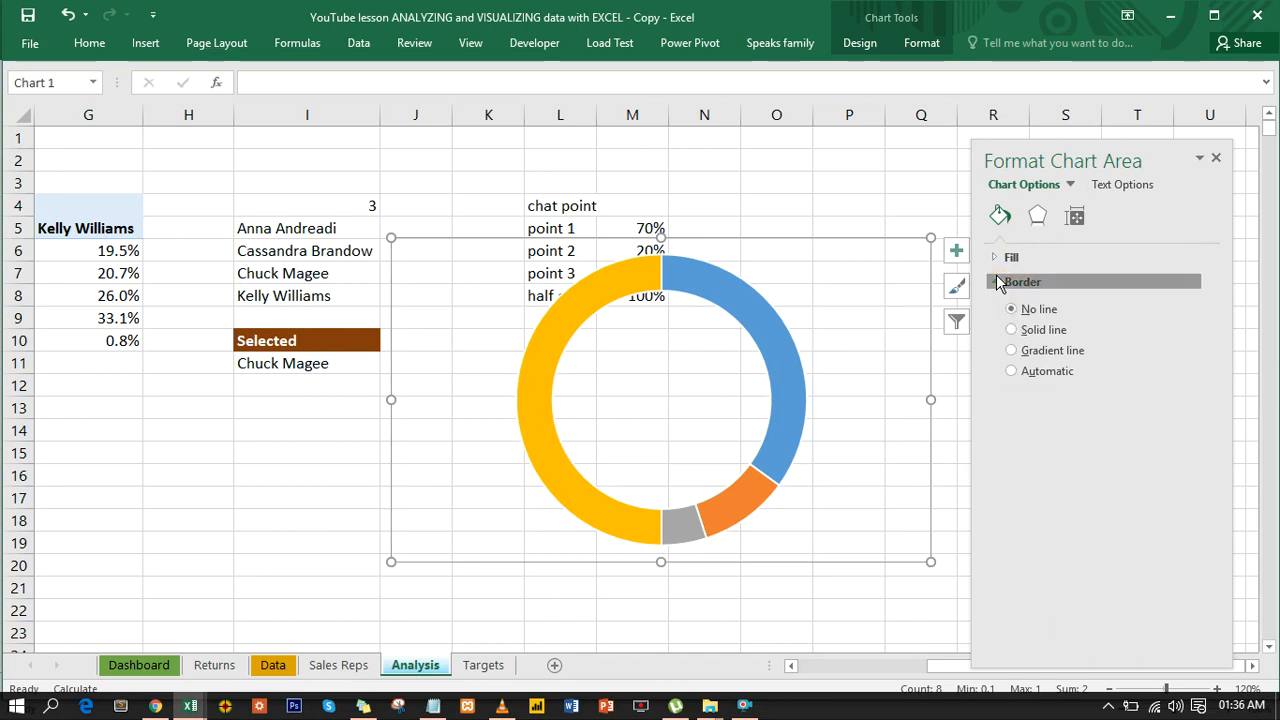
{"action": "left_click", "coordinate": [1000, 259]}
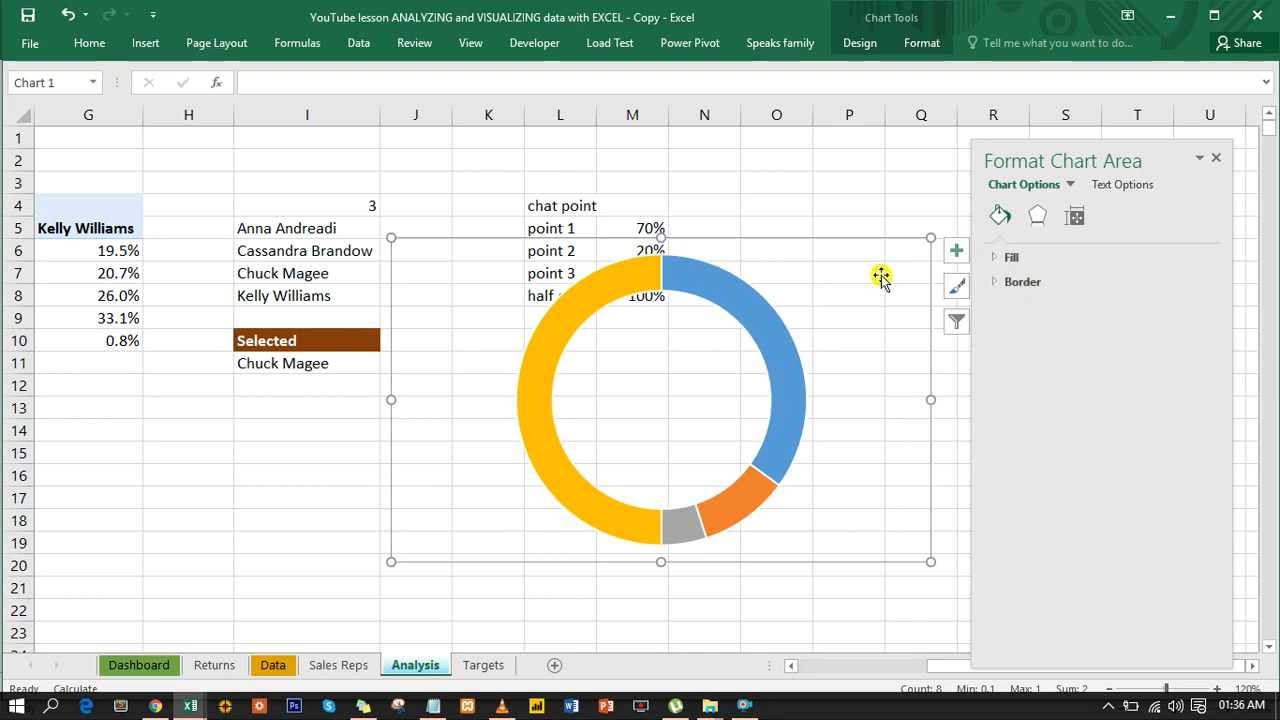
- Set the border of the doughnut's data series to No line
{"action": "left_click", "coordinate": [765, 322]}
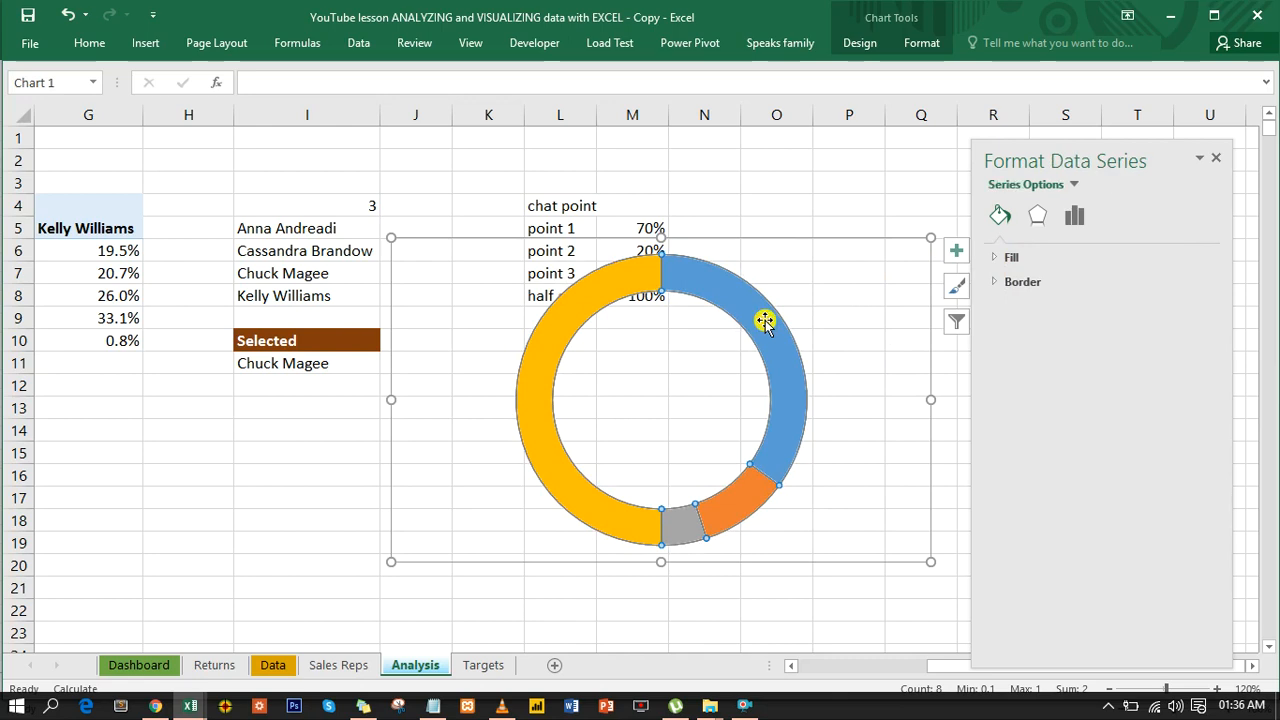
{"action": "left_click", "coordinate": [1006, 284]}
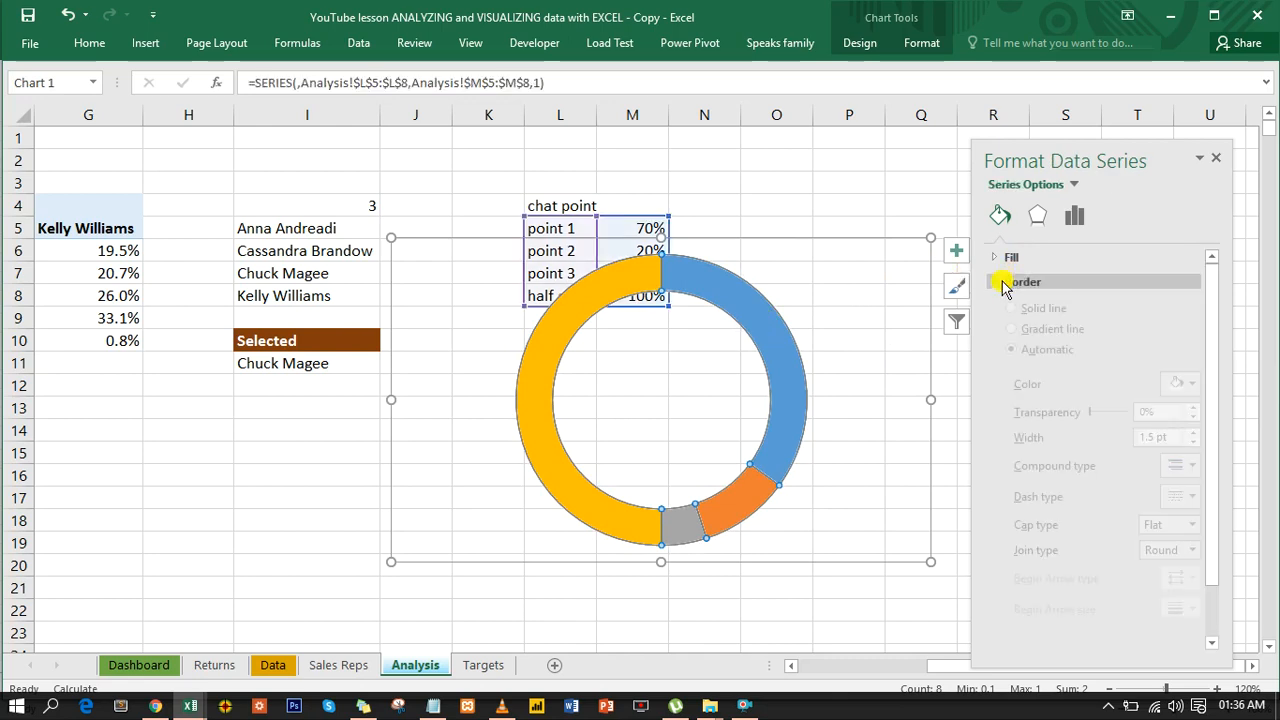
{"action": "left_click", "coordinate": [1016, 310]}
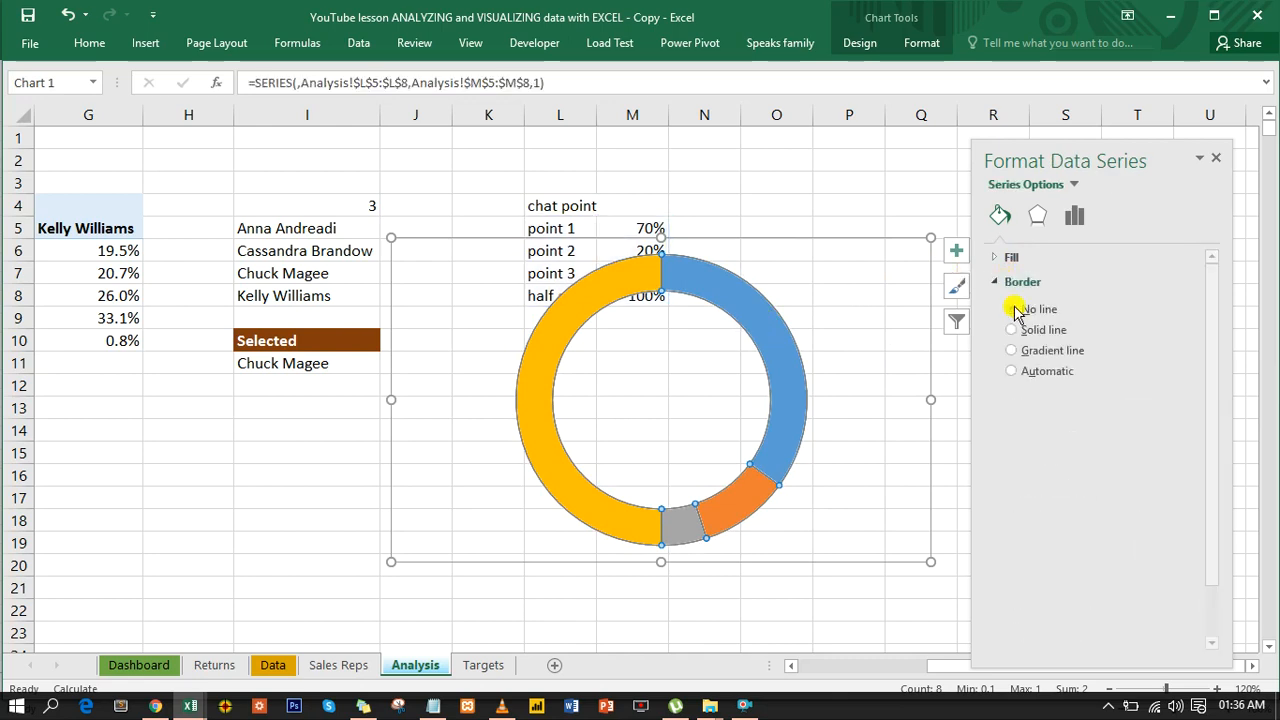
{"action": "left_click", "coordinate": [1000, 284]}
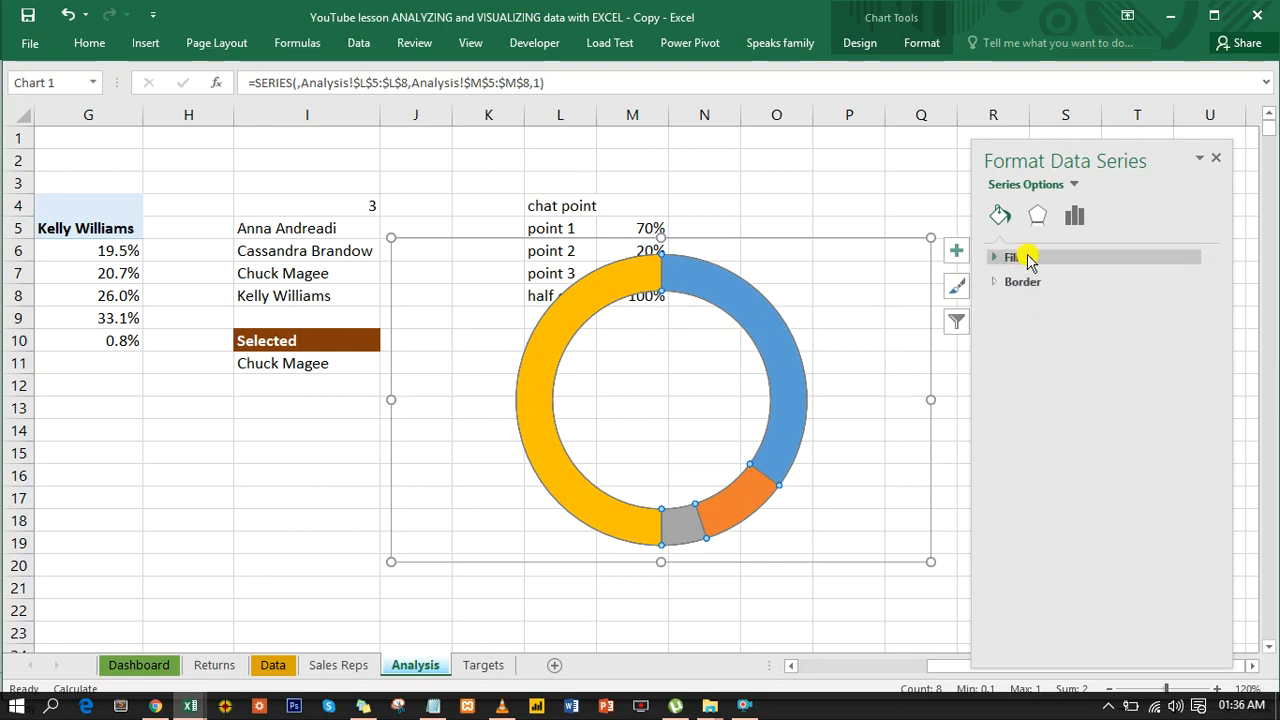
- Move the doughnut chart below the chat point table and set its angle of first slice to 270°
{"action": "left_click", "coordinate": [1078, 218]}
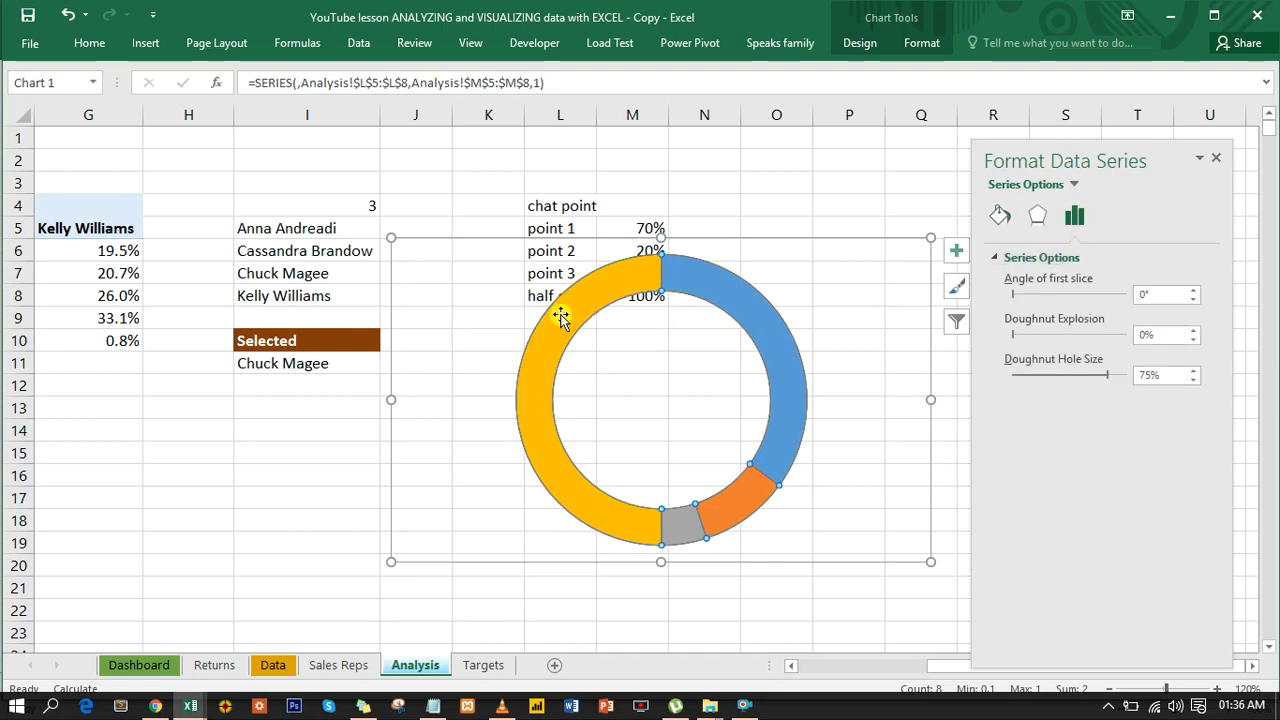
{"action": "left_click_drag", "start_coordinate": [690, 237], "coordinate": [651, 314]}
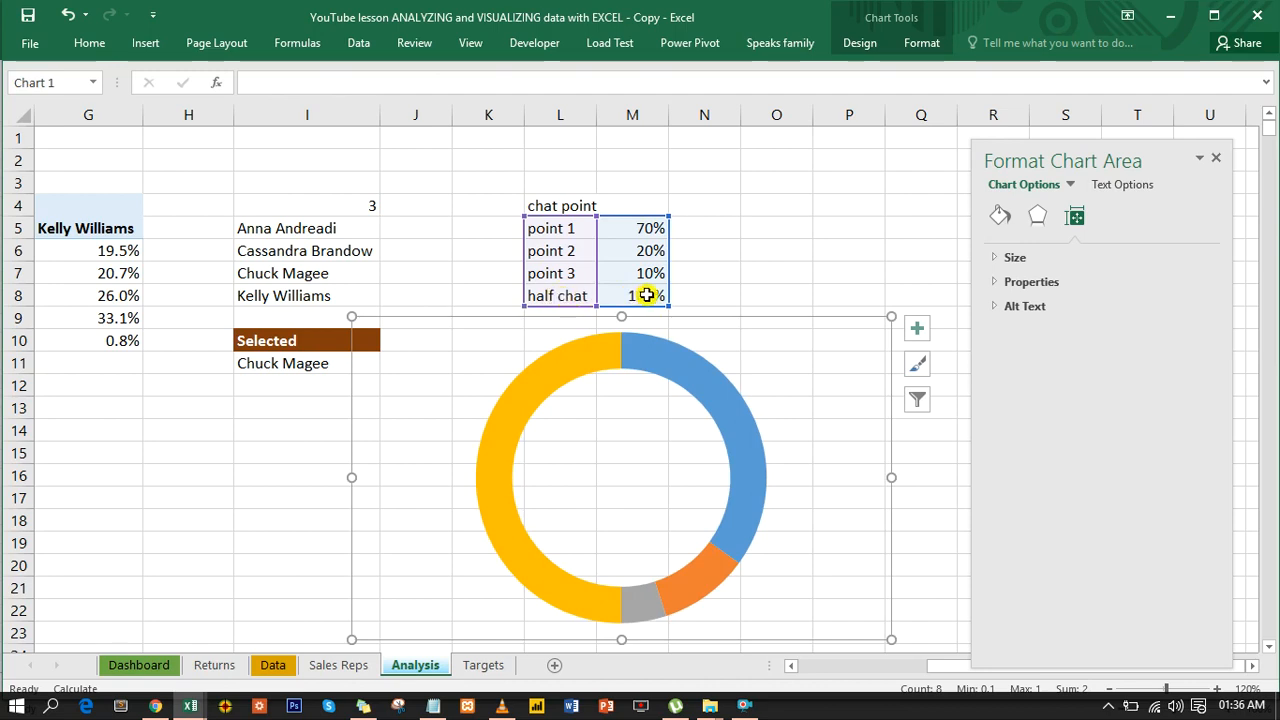
{"action": "mouse_move", "coordinate": [505, 495]}
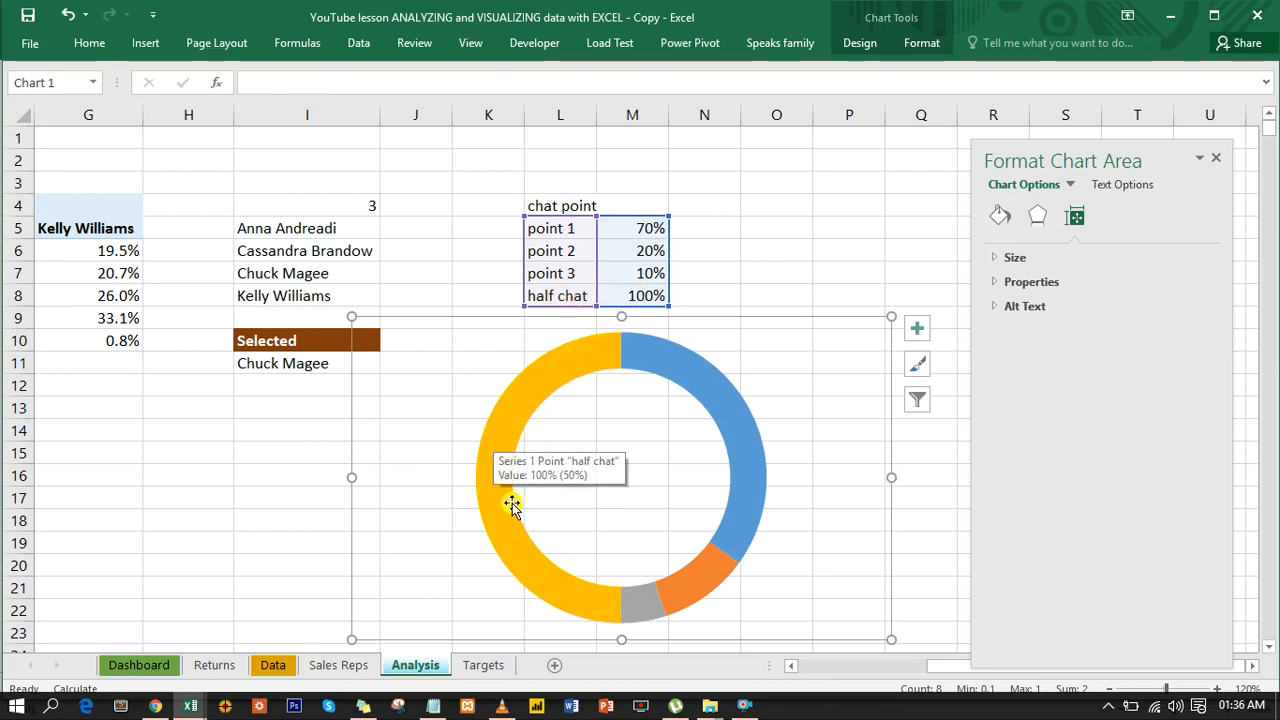
{"action": "left_click", "coordinate": [503, 436]}
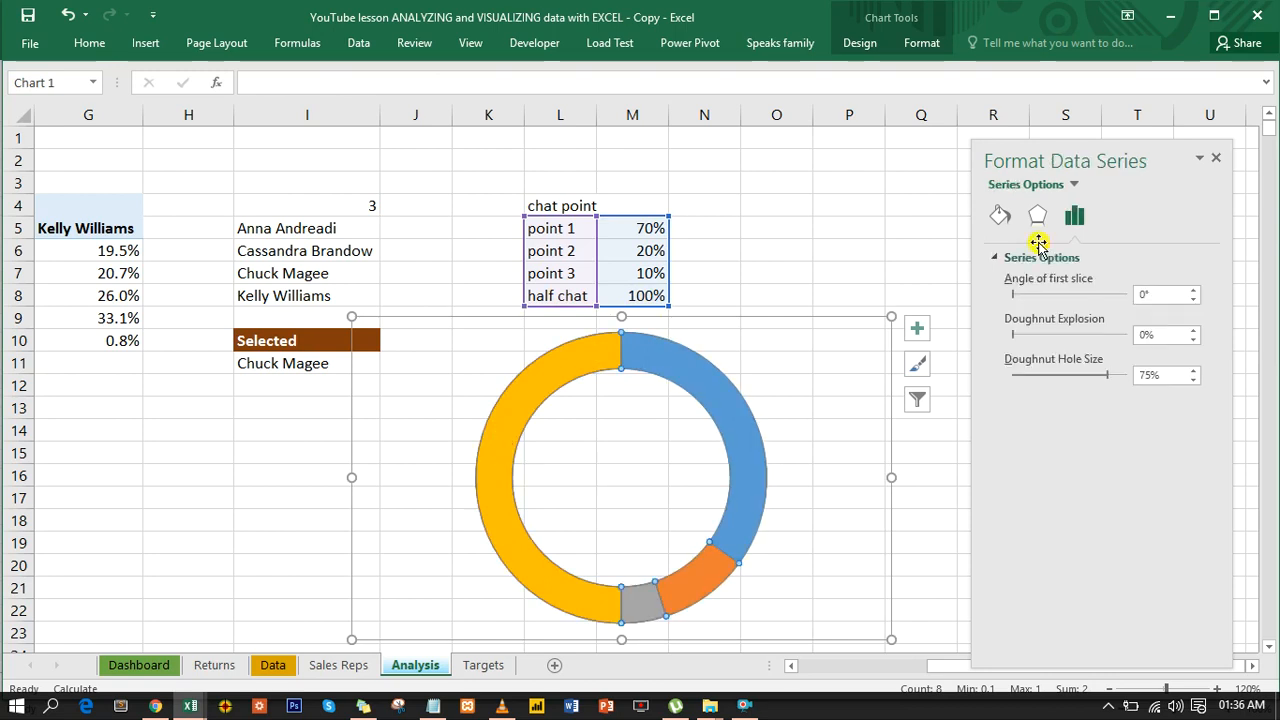
{"action": "left_click", "coordinate": [1141, 294]}
{"action": "type", "text": "270"}
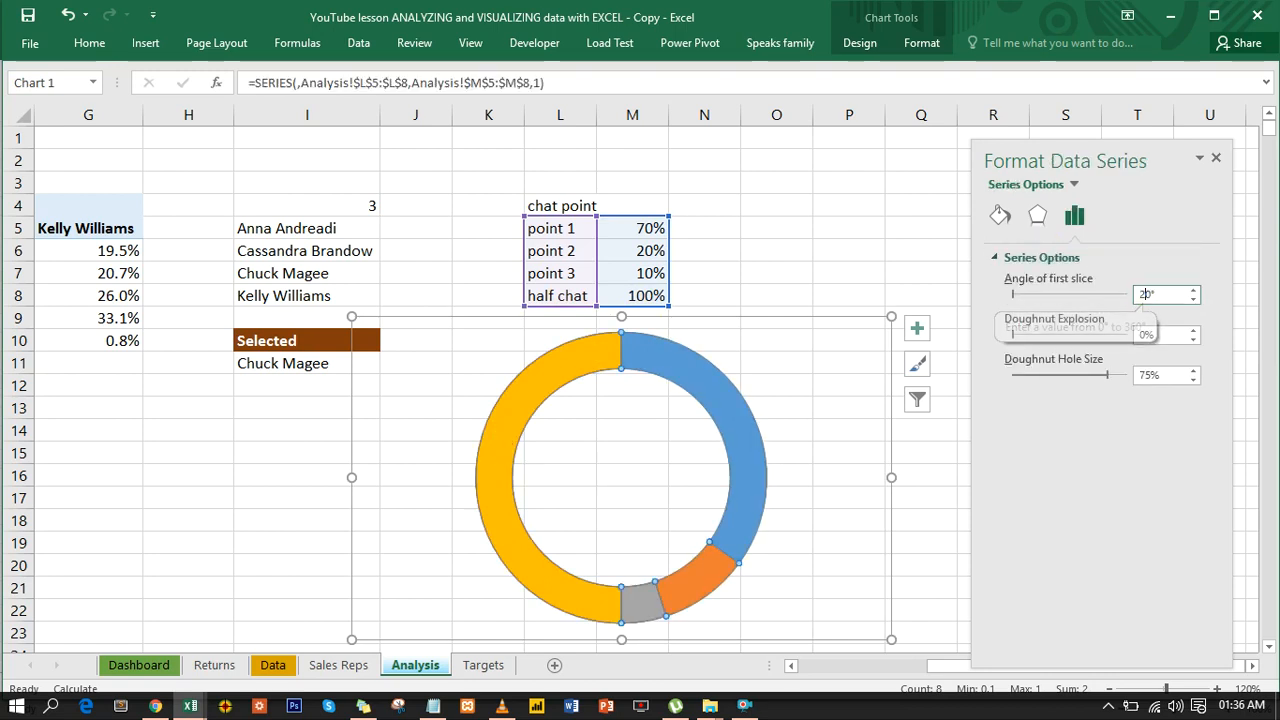
{"action": "key", "text": "Return"}
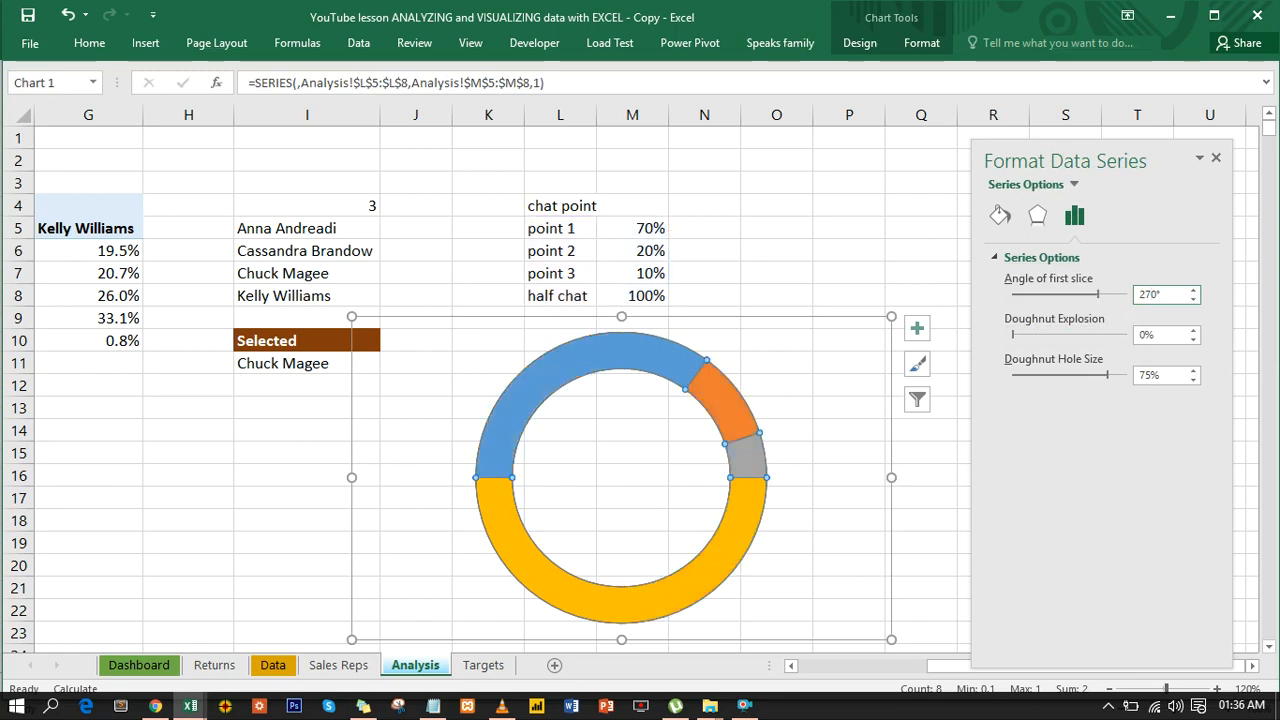
- Set only the half chat slice of the doughnut to No fill
{"action": "mouse_move", "coordinate": [670, 583]}
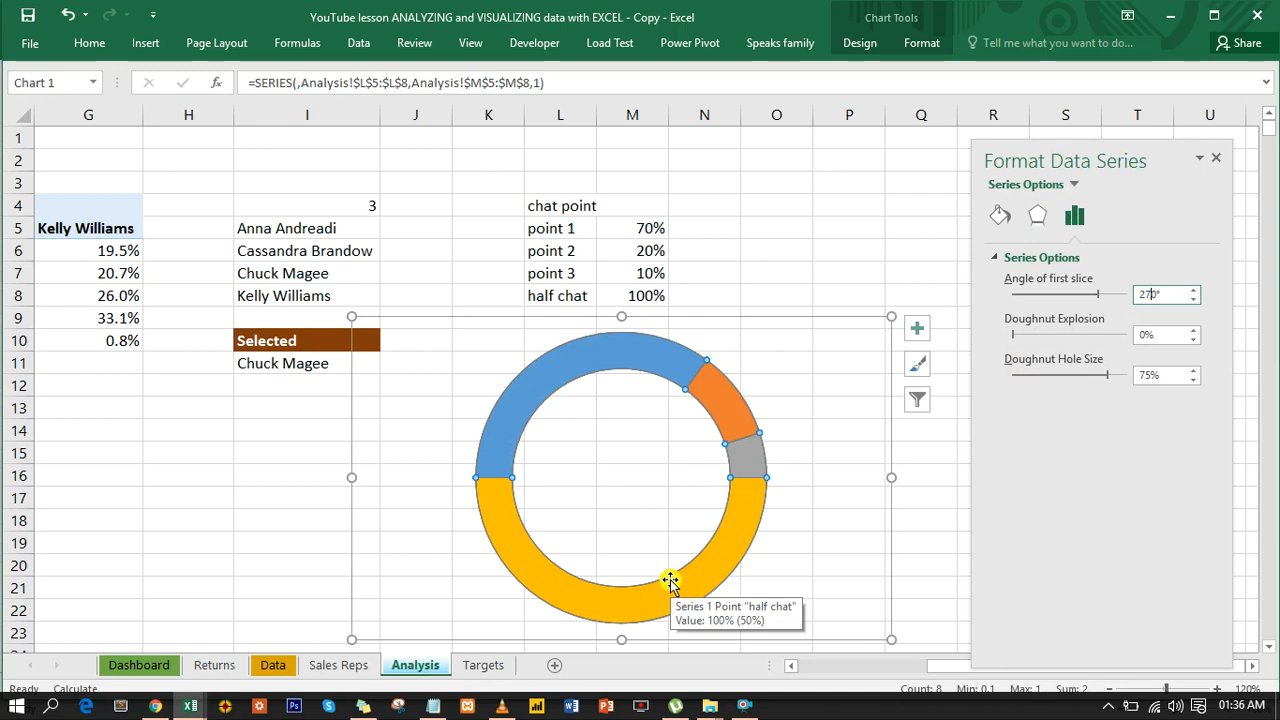
{"action": "left_click", "coordinate": [671, 587]}
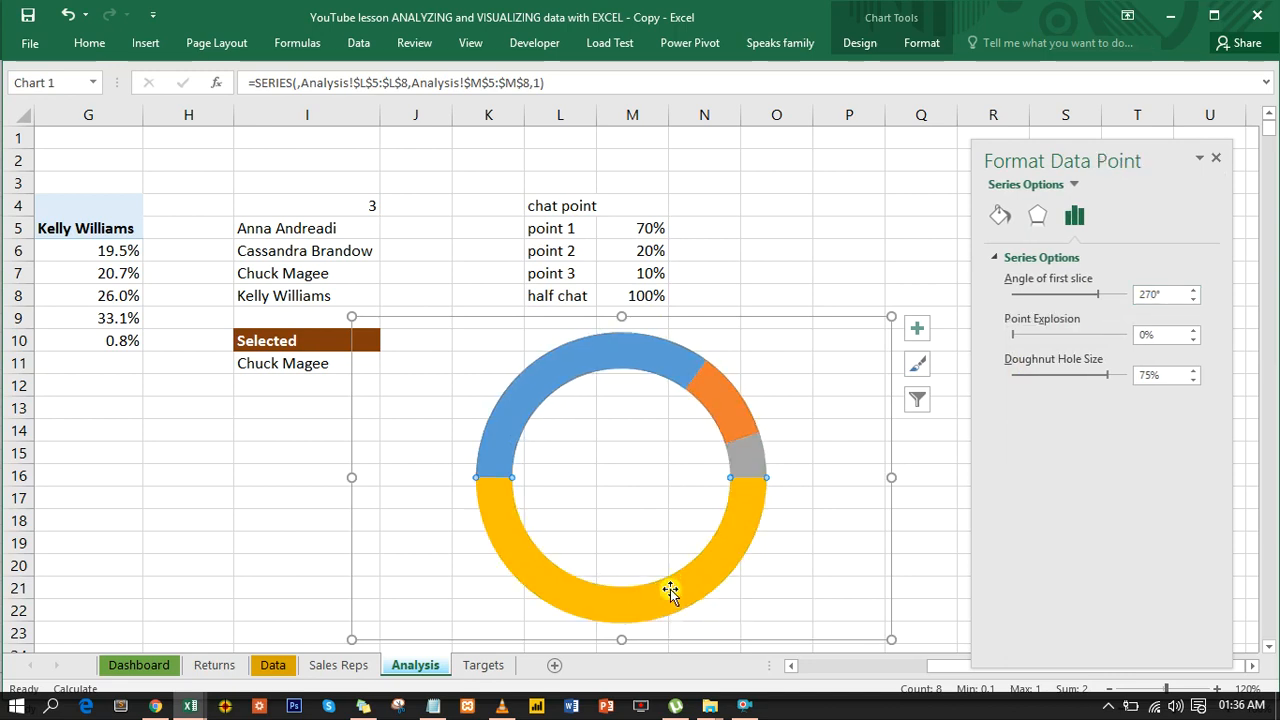
{"action": "left_click", "coordinate": [1000, 217]}
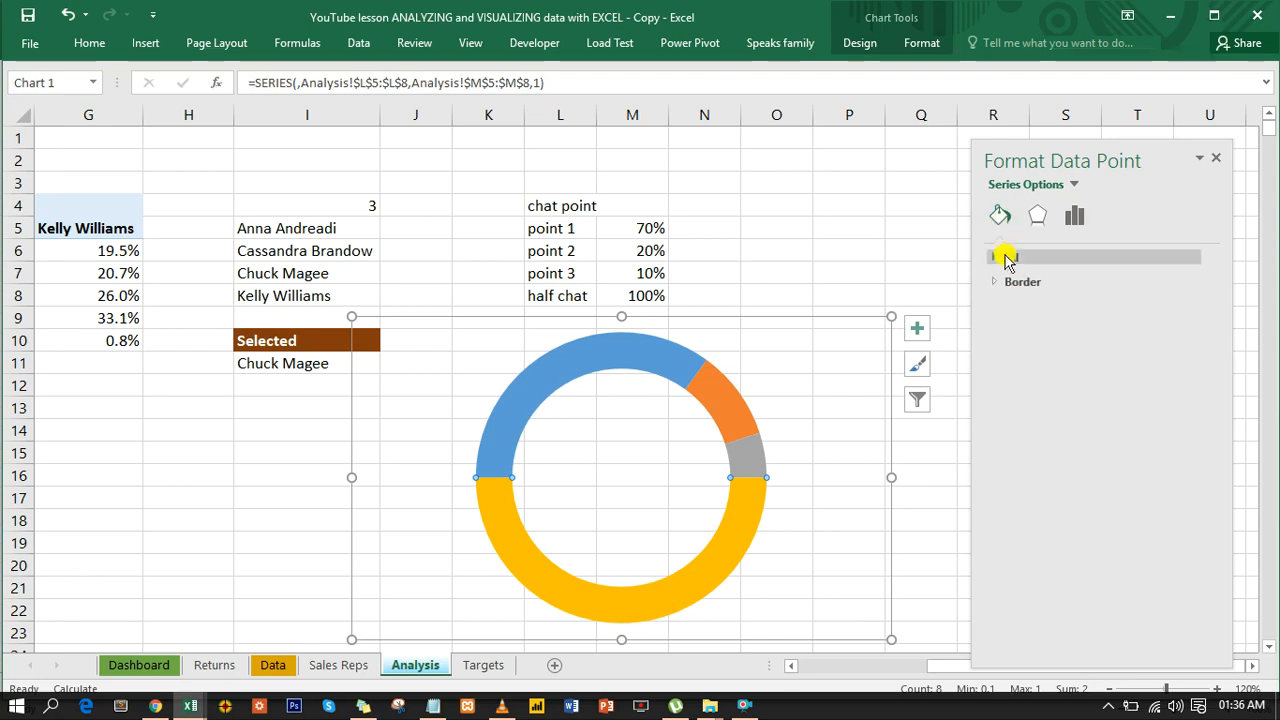
{"action": "left_click", "coordinate": [1004, 259]}
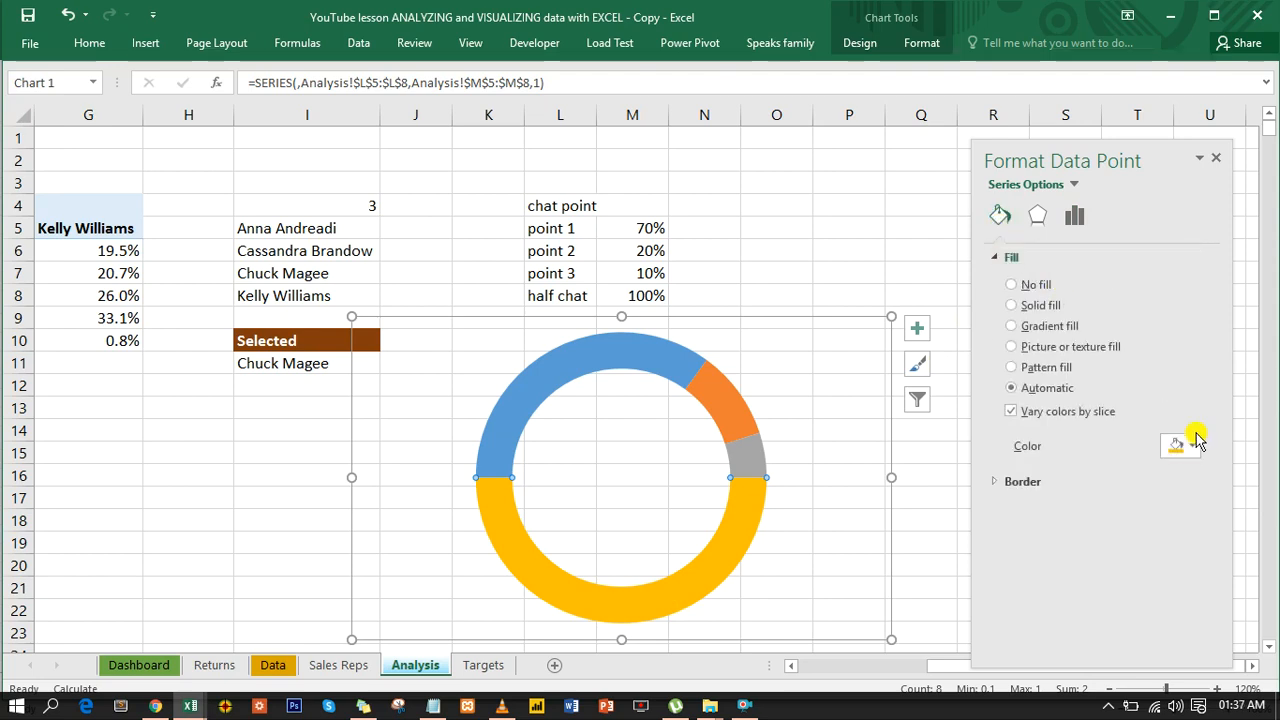
{"action": "left_click", "coordinate": [1195, 446]}
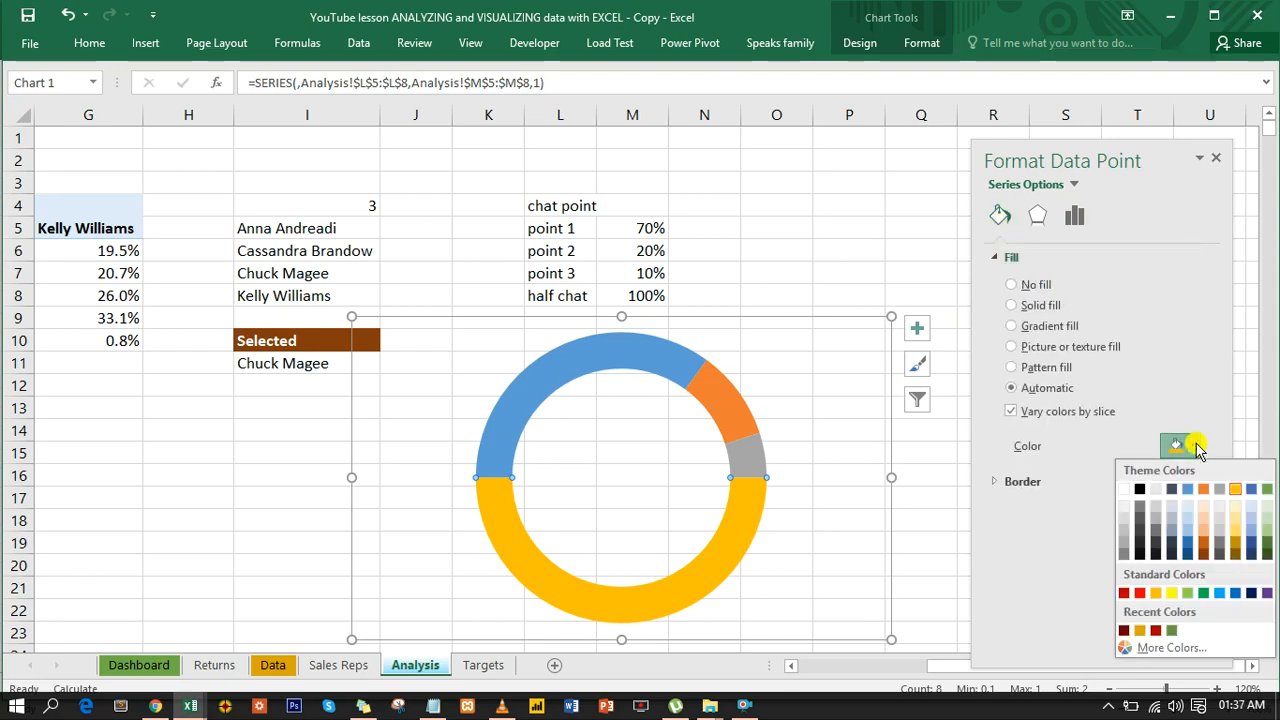
{"action": "left_click", "coordinate": [1196, 446]}
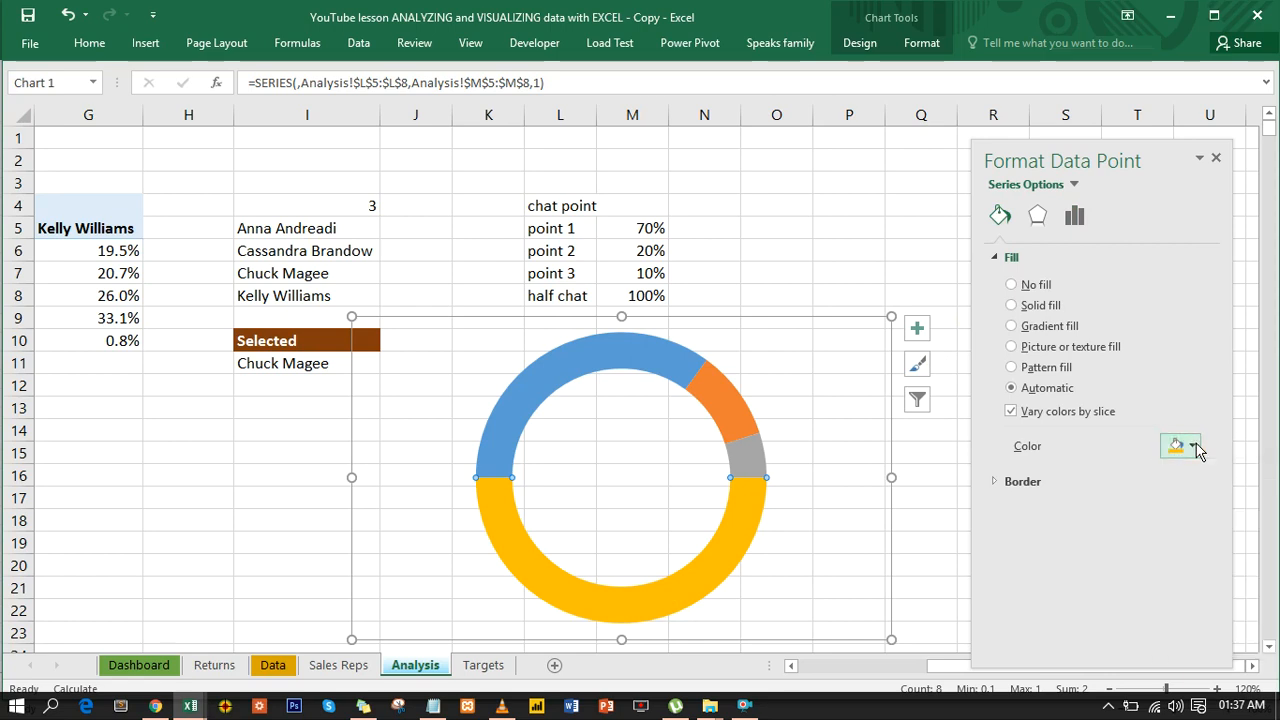
{"action": "left_click", "coordinate": [1021, 287]}
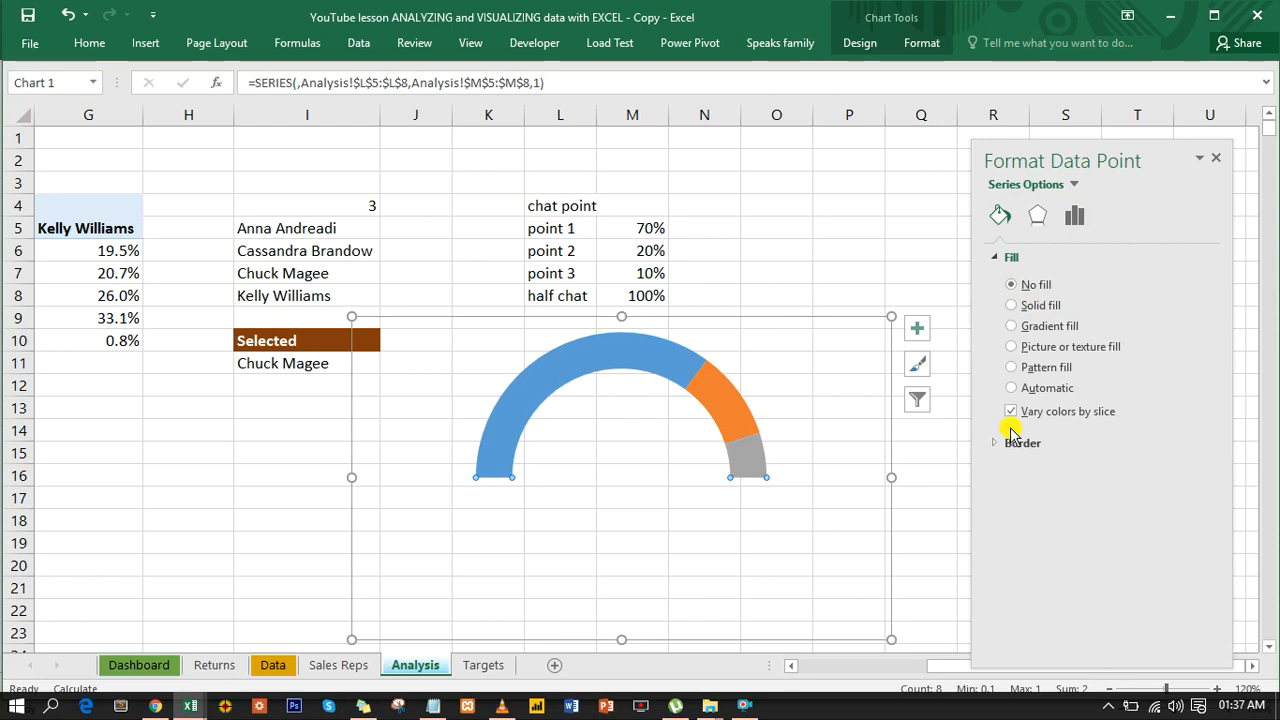
- Set the doughnut hole size to 60%
{"action": "left_click", "coordinate": [1072, 218]}
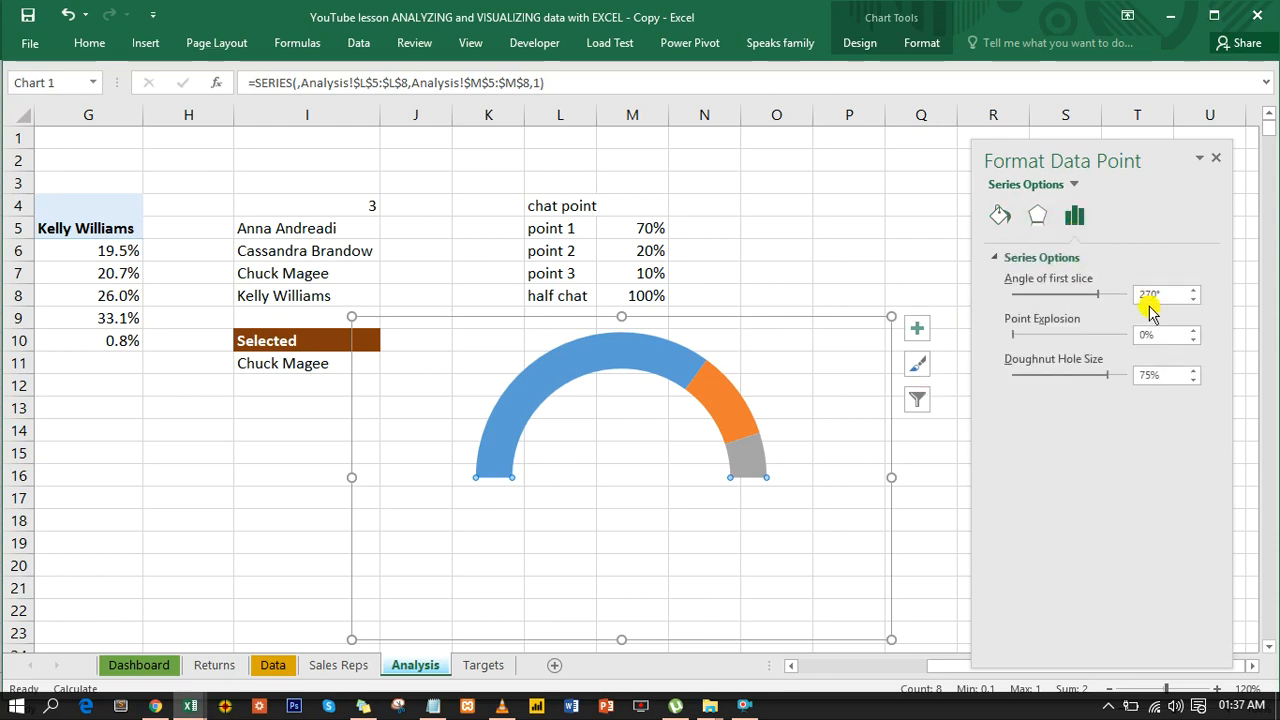
{"action": "left_click", "coordinate": [1134, 376]}
{"action": "key", "text": "Delete"}
{"action": "key", "text": "Delete"}
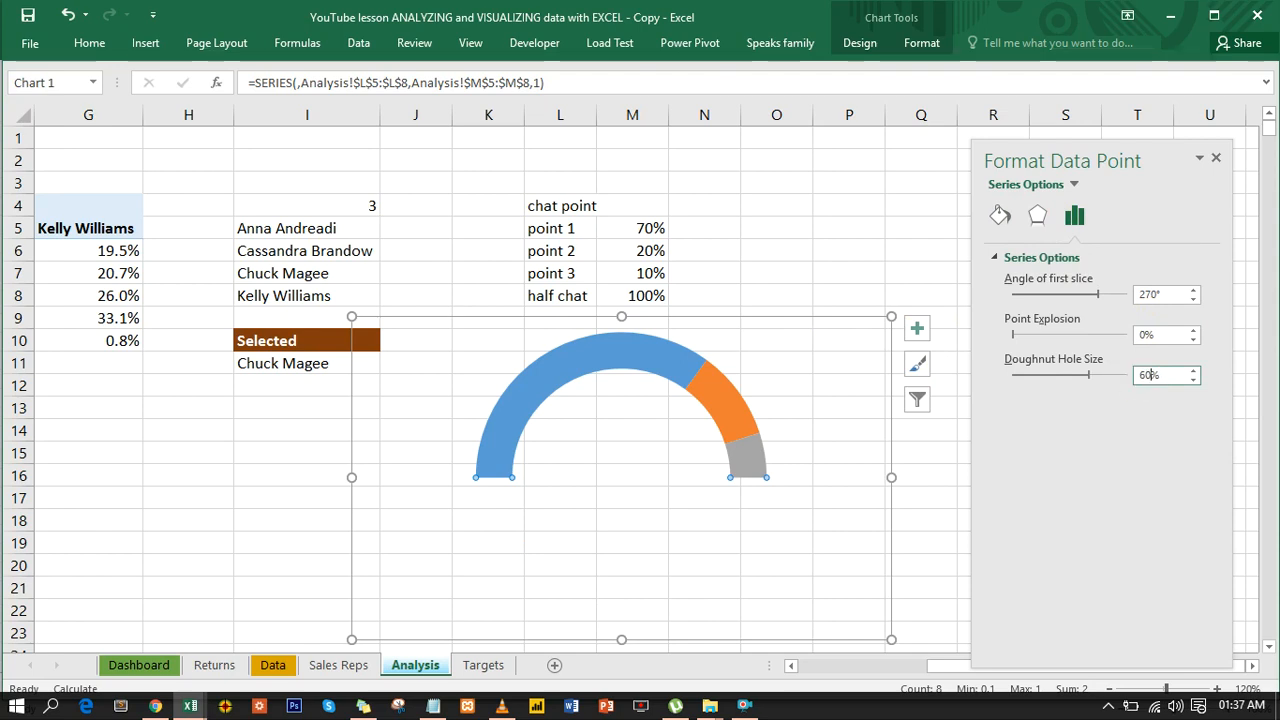
{"action": "key", "text": "Return"}
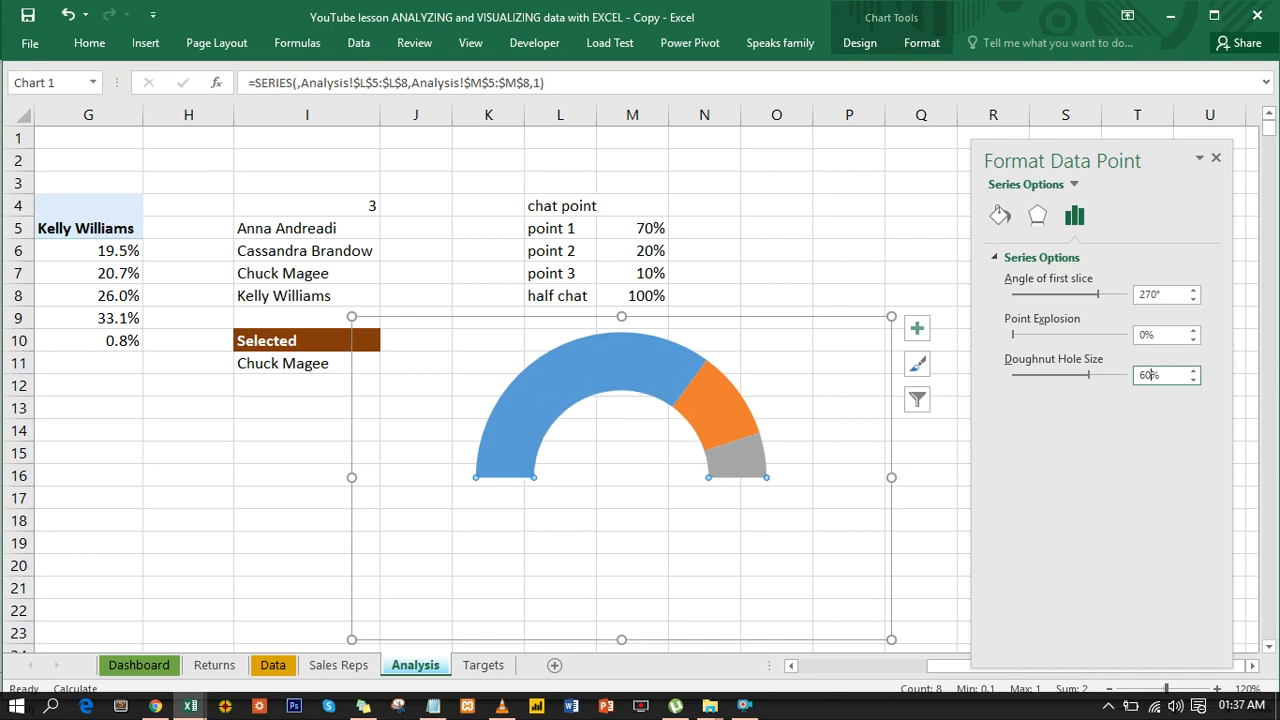
- Move the half-doughnut chart beneath the Selected cells in column I and close its formatting options
{"action": "left_click", "coordinate": [660, 318]}
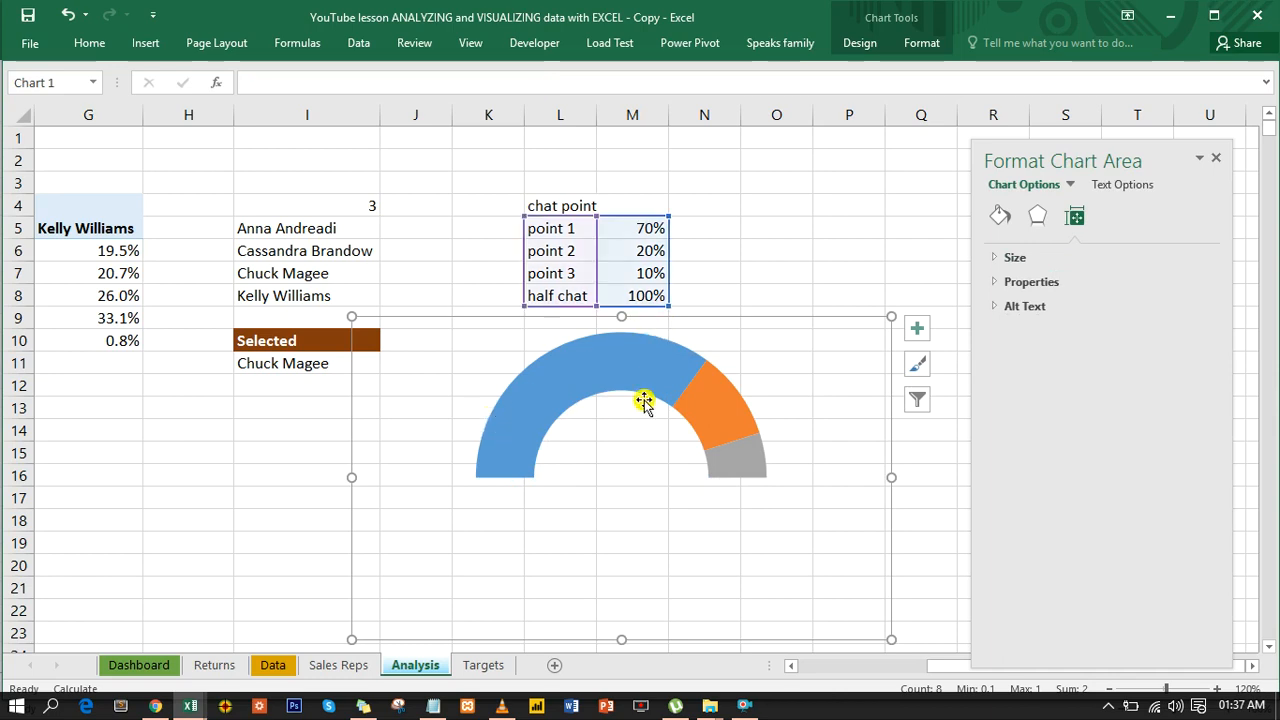
{"action": "left_click_drag", "start_coordinate": [723, 323], "coordinate": [406, 369]}
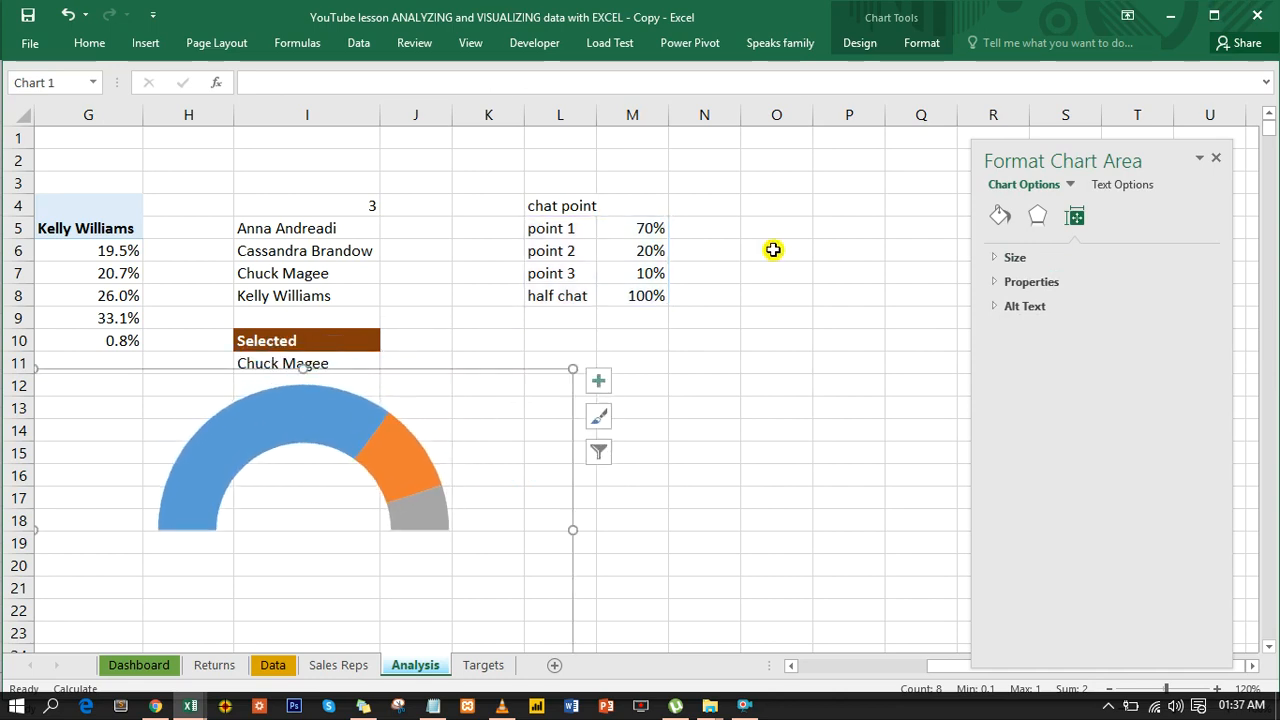
{"action": "left_click", "coordinate": [1220, 161]}
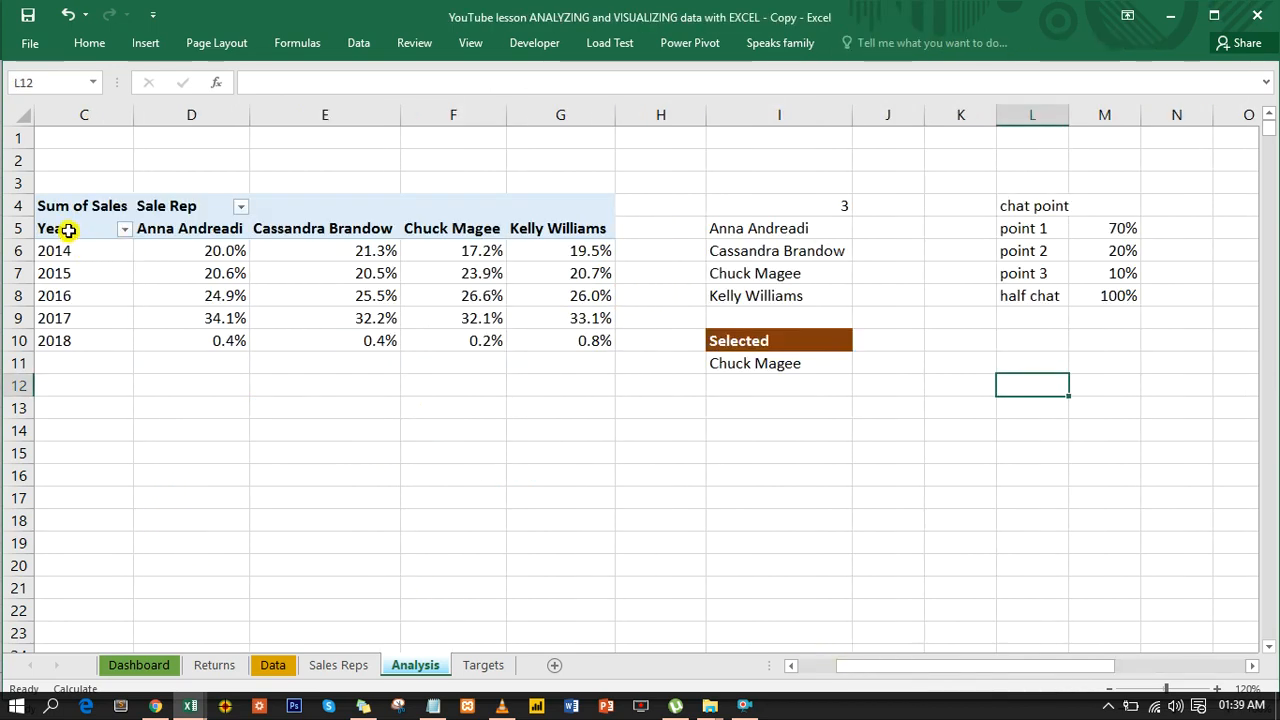
- Copy the Years column C5:C10 of the pivot table and paste it as links starting at cell L12
{"action": "left_click_drag", "start_coordinate": [64, 229], "coordinate": [72, 341]}
{"action": "key", "text": "ctrl+c"}
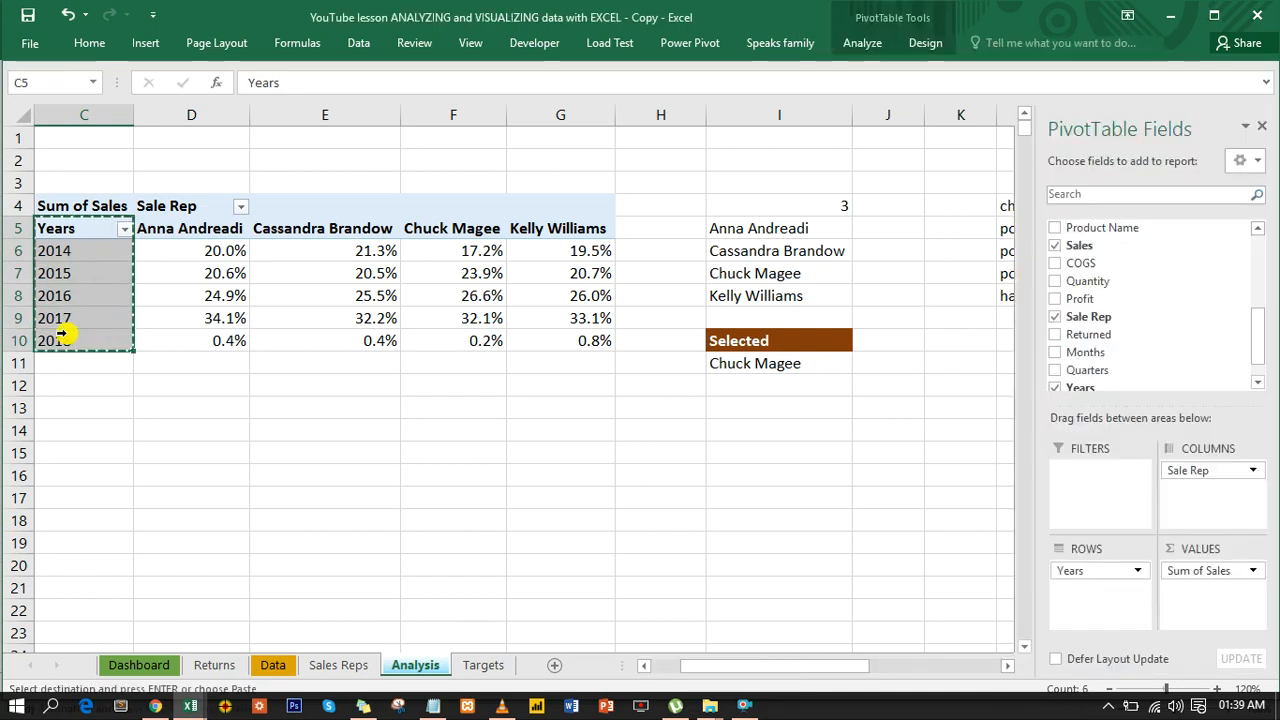
{"action": "left_click", "coordinate": [1001, 356]}
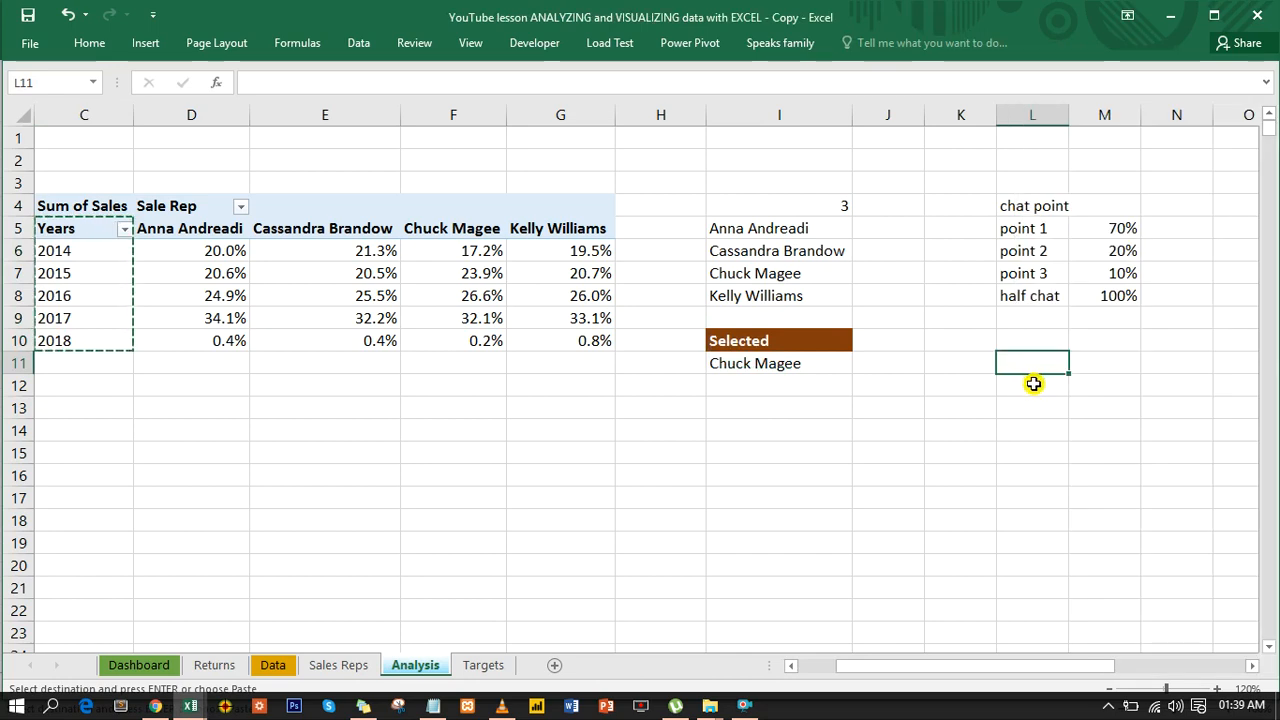
{"action": "left_click", "coordinate": [1036, 384]}
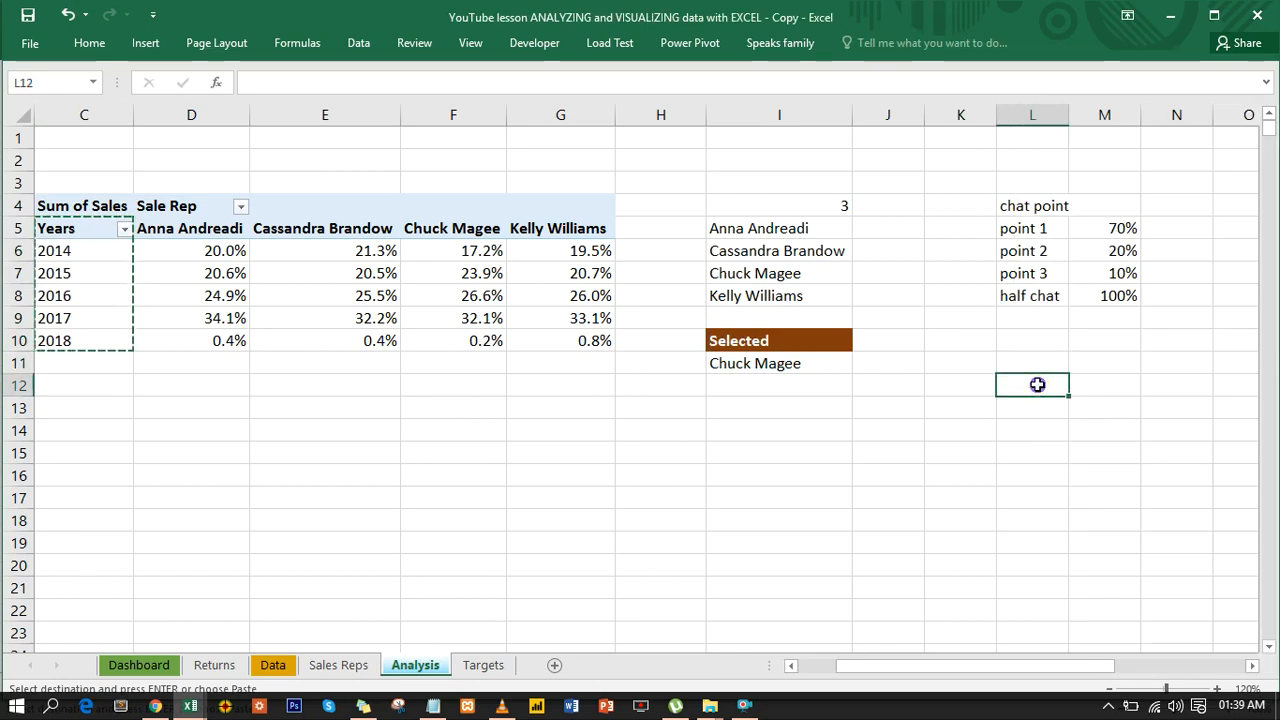
{"action": "right_click", "coordinate": [1037, 385]}
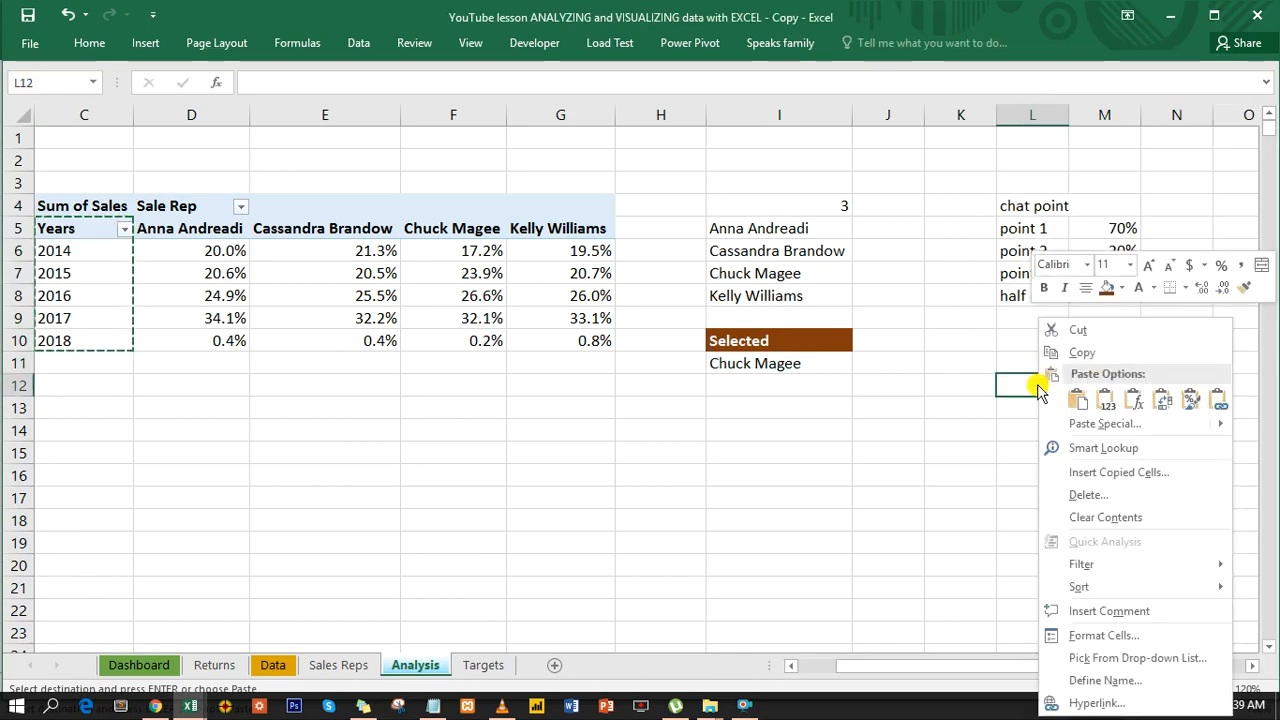
{"action": "left_click", "coordinate": [1220, 400]}
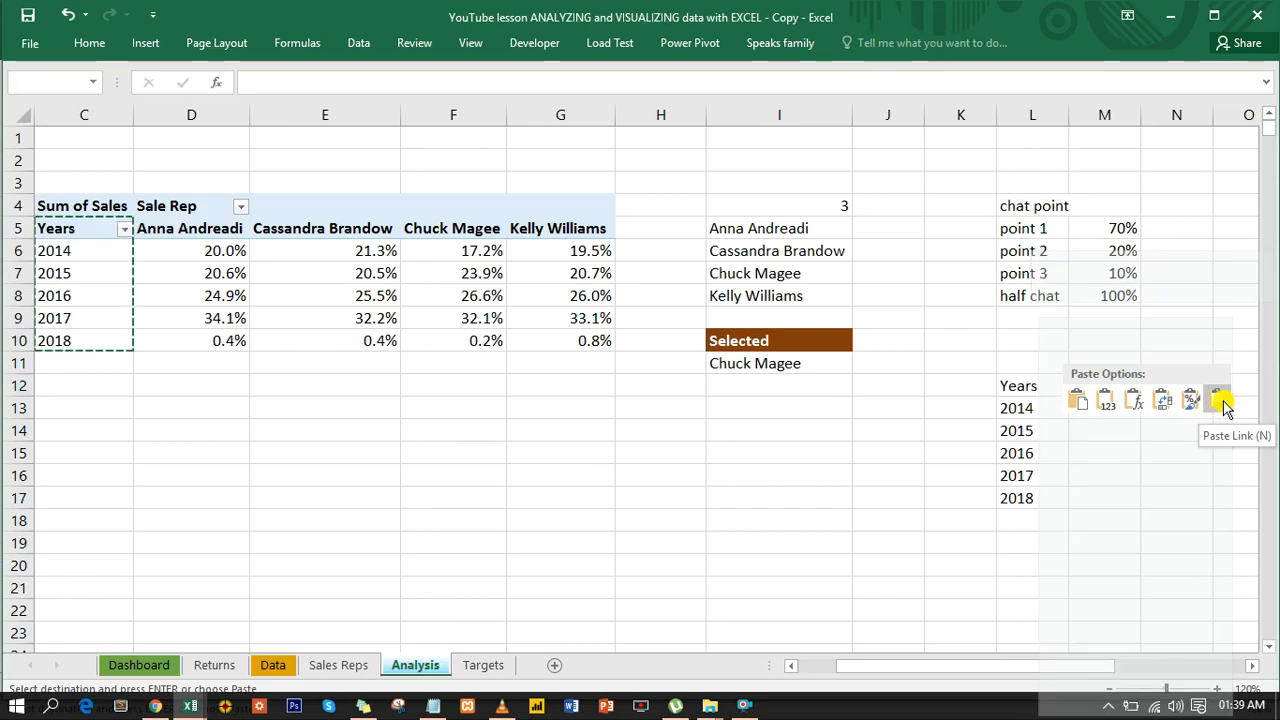
- Compare the transposed sales rep formula in I6 with the linked year formula in L13, leaving both unedited
{"action": "left_click", "coordinate": [1028, 409]}
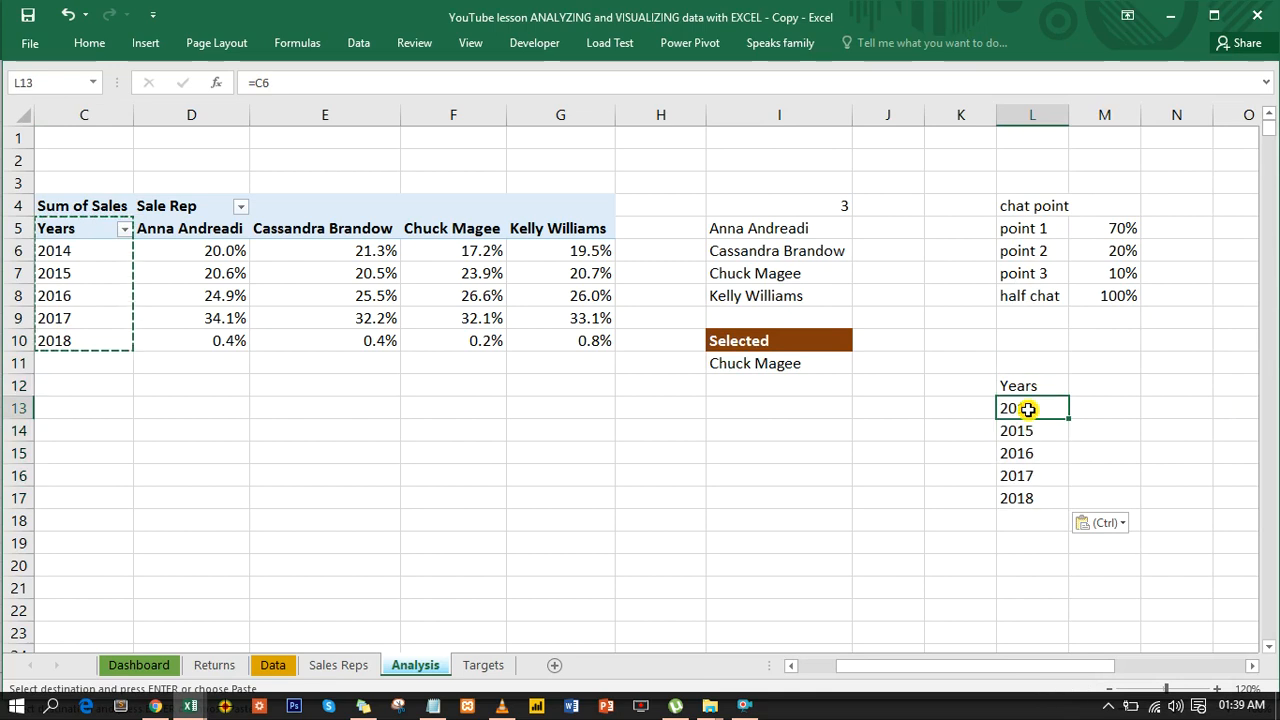
{"action": "left_click", "coordinate": [789, 253]}
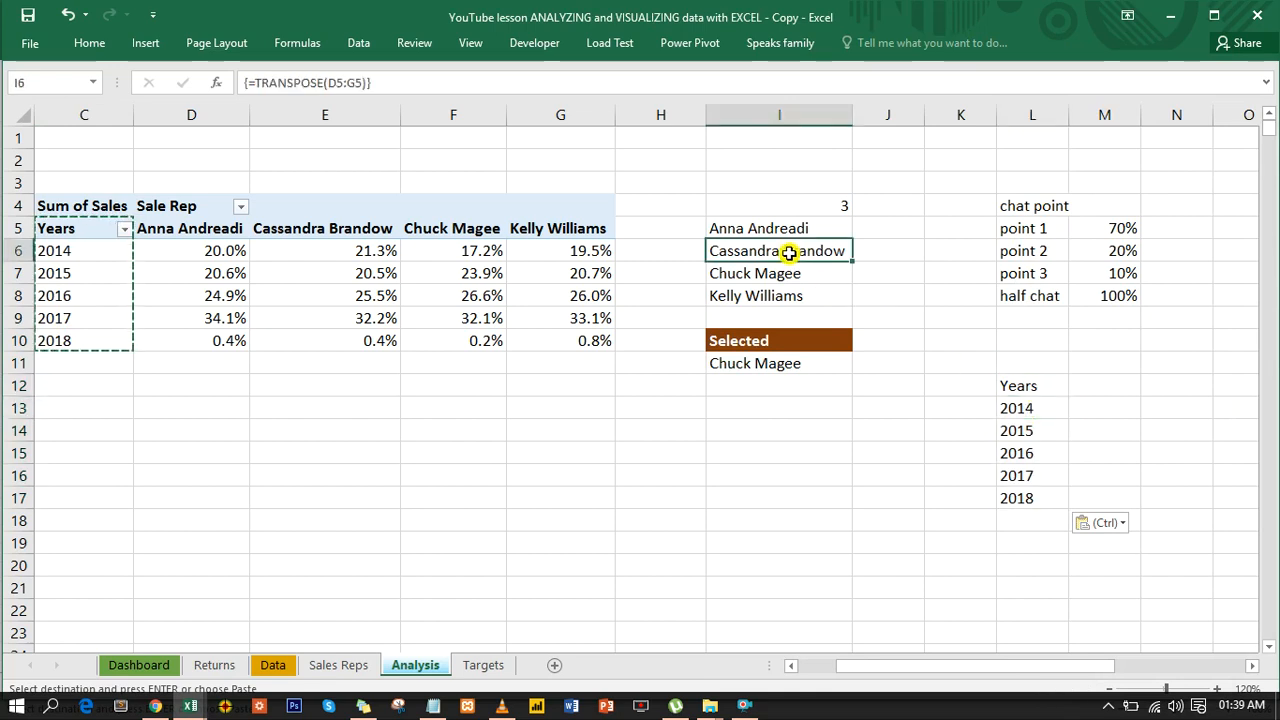
{"action": "key", "text": "Escape"}
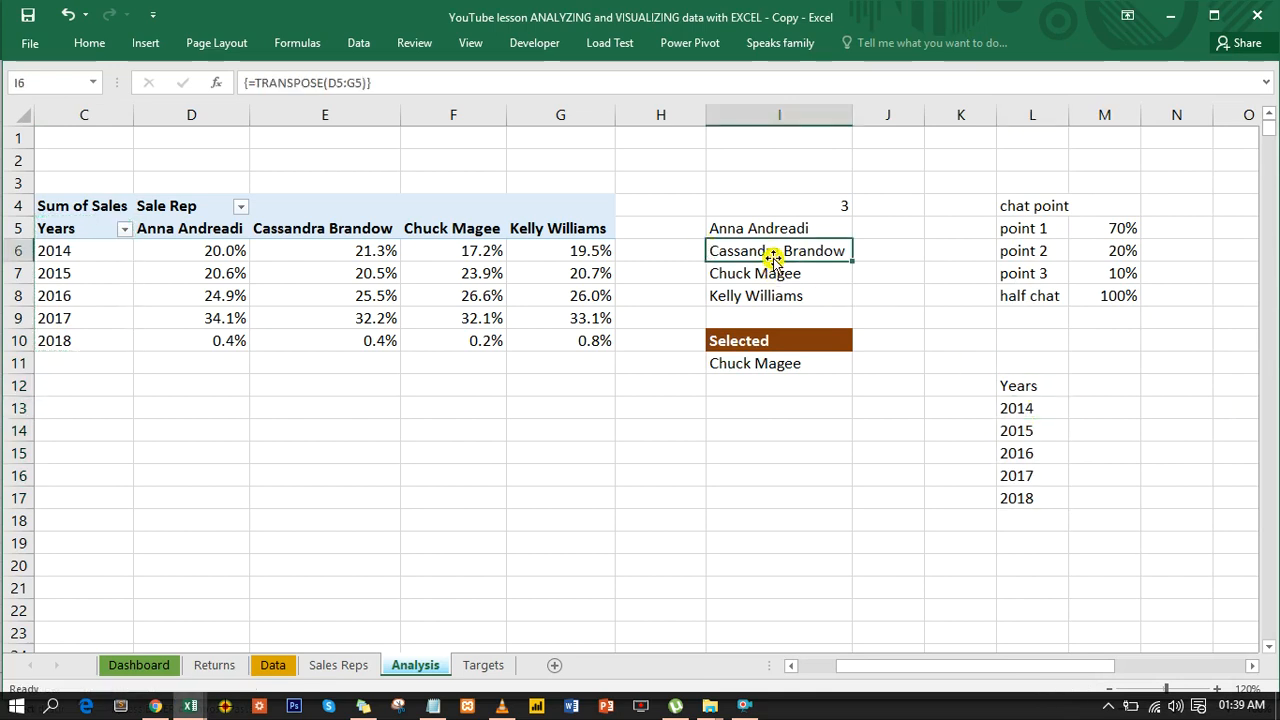
{"action": "double_click", "coordinate": [773, 253]}
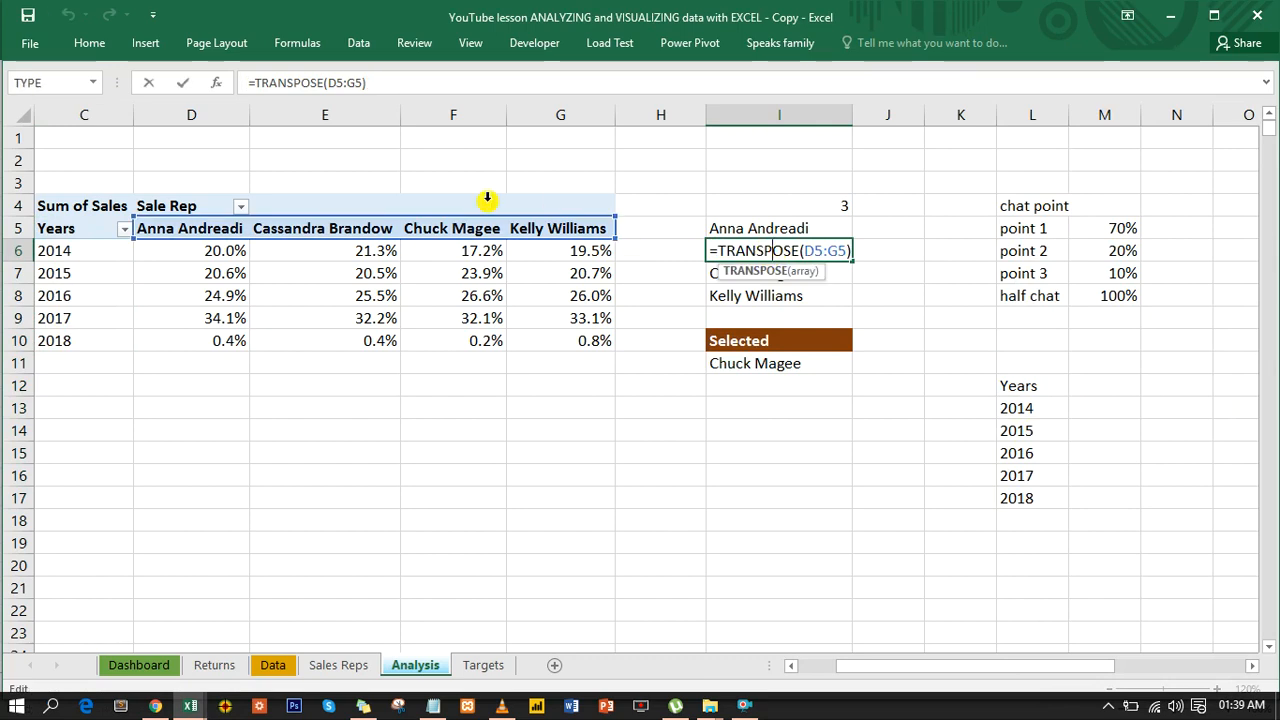
{"action": "left_click", "coordinate": [783, 490]}
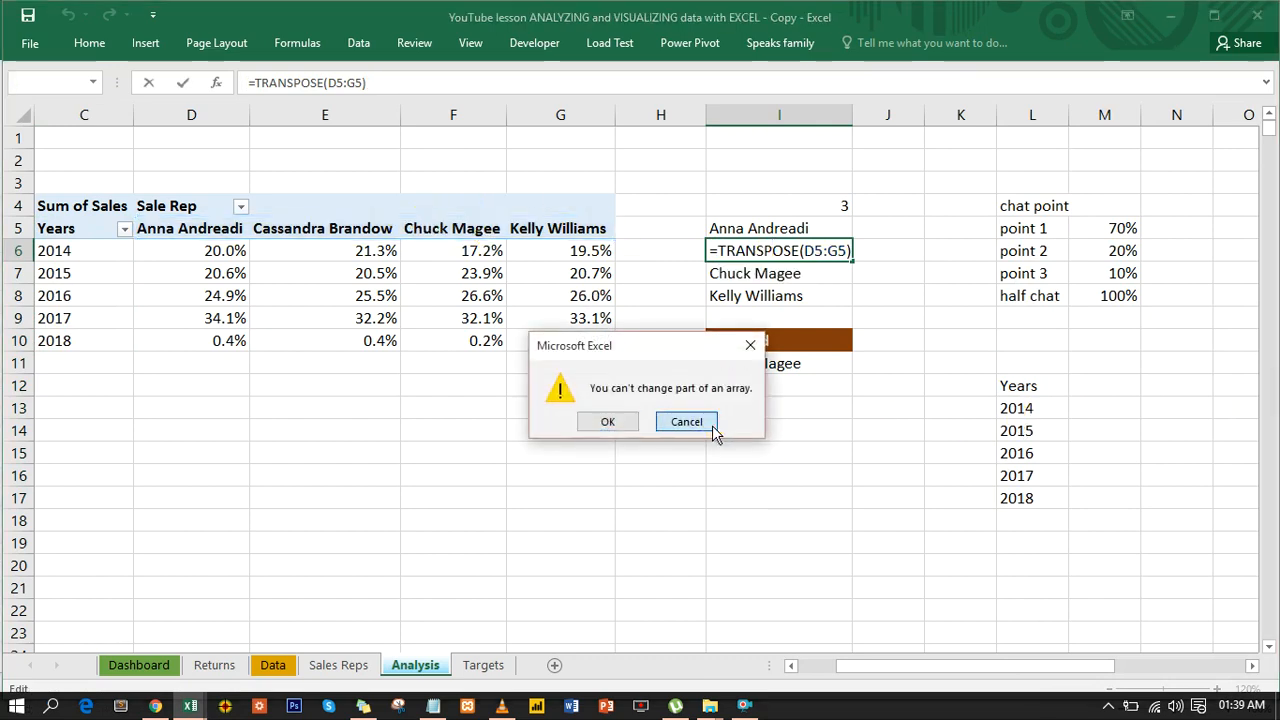
{"action": "left_click", "coordinate": [718, 424]}
{"action": "left_click", "coordinate": [1011, 412]}
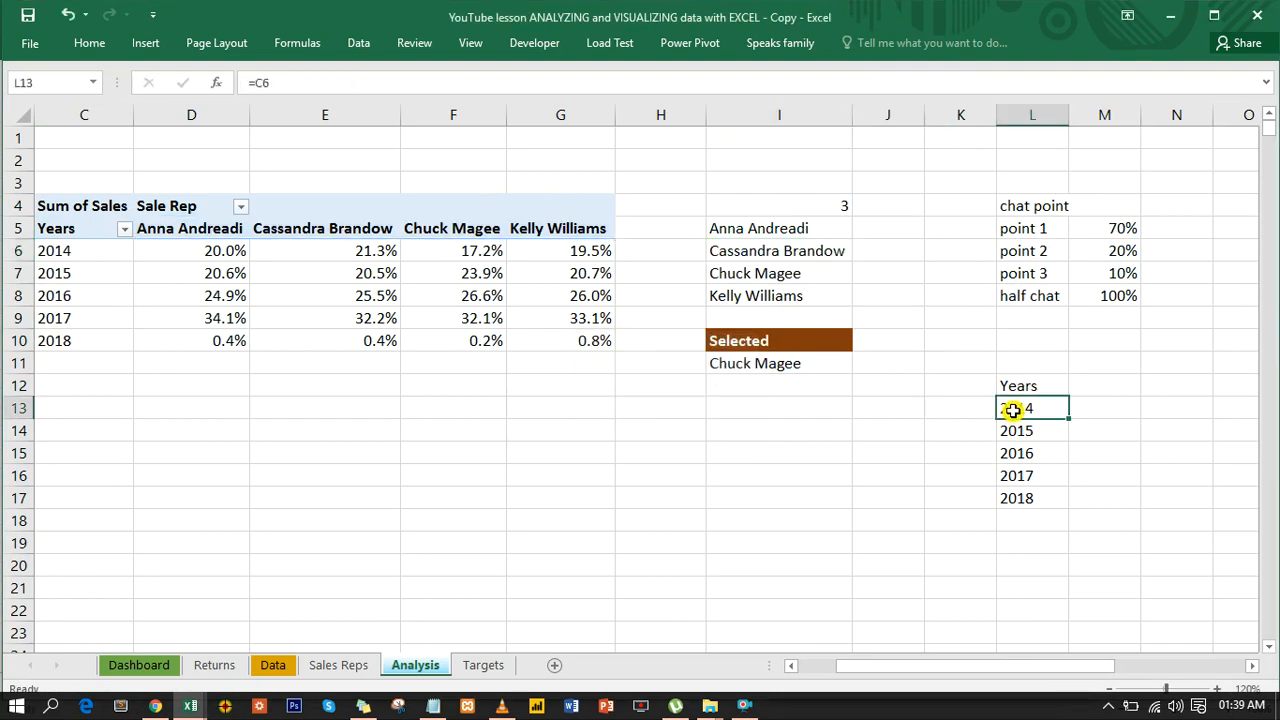
{"action": "double_click", "coordinate": [1013, 409]}
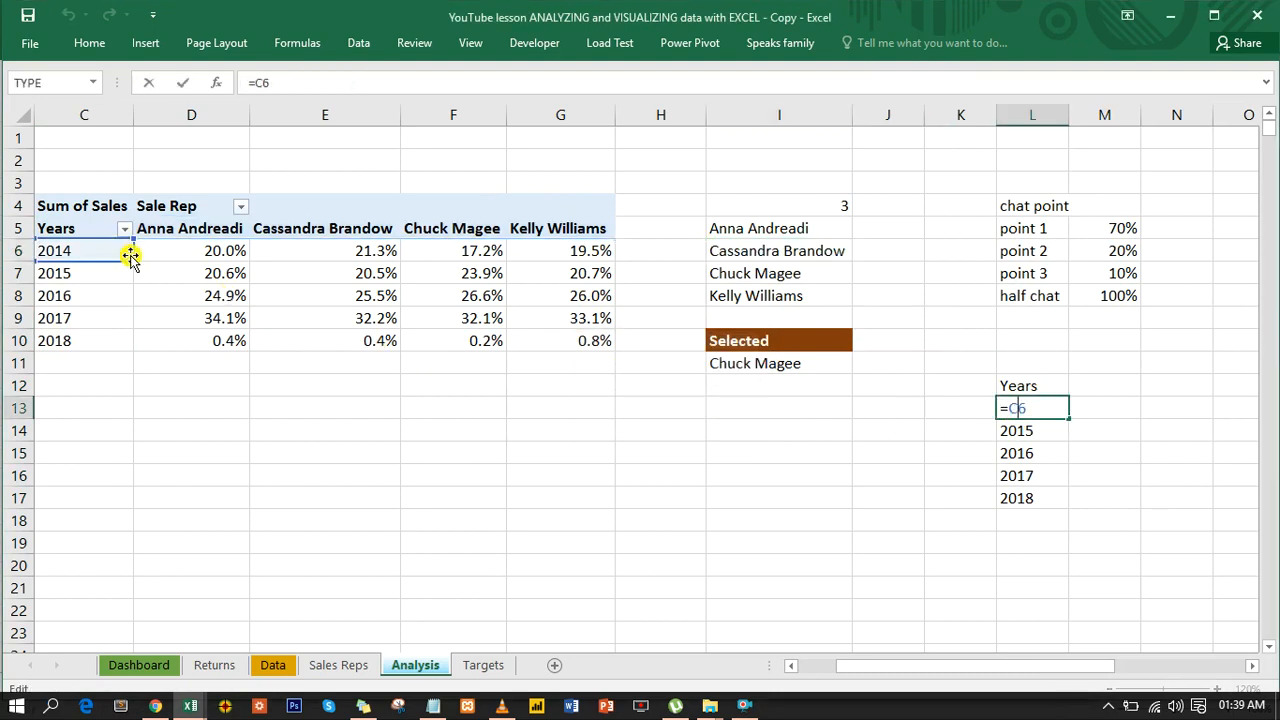
{"action": "left_click", "coordinate": [638, 502]}
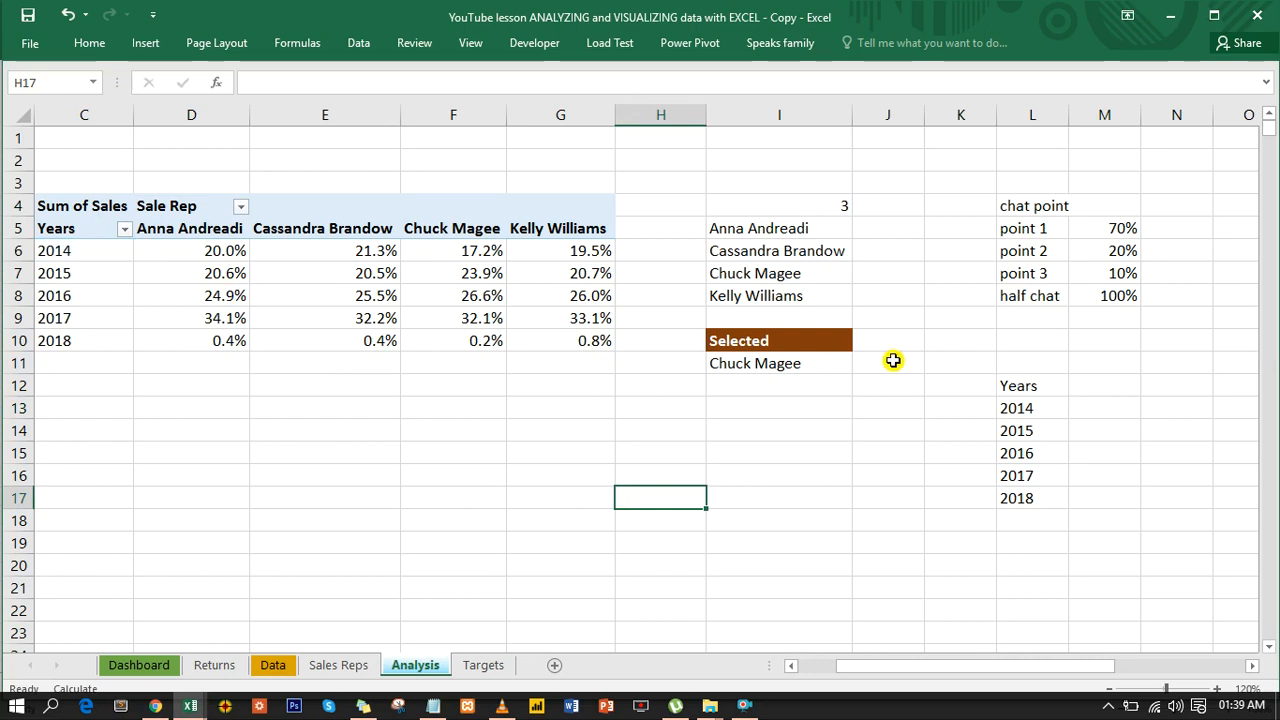
- Add the headers "sales" in M12 and "target" in N12 beside the Years column
{"action": "left_click", "coordinate": [1092, 389]}
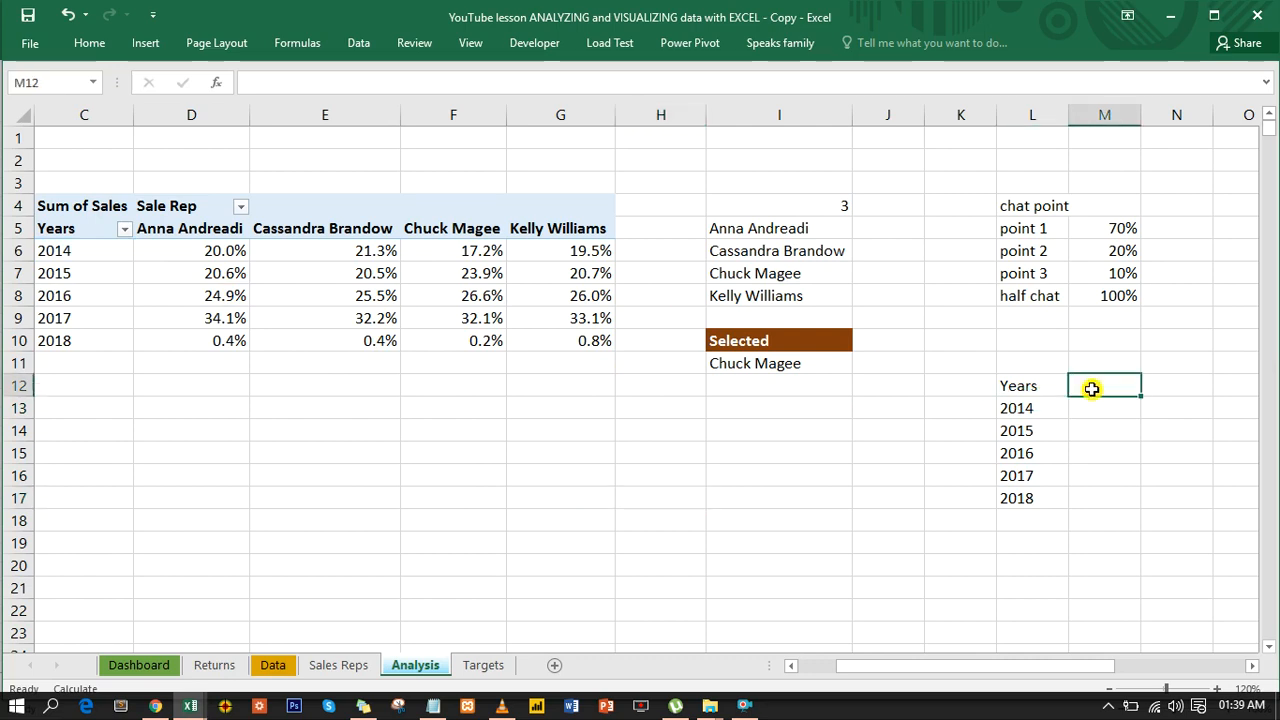
{"action": "type", "text": "sales"}
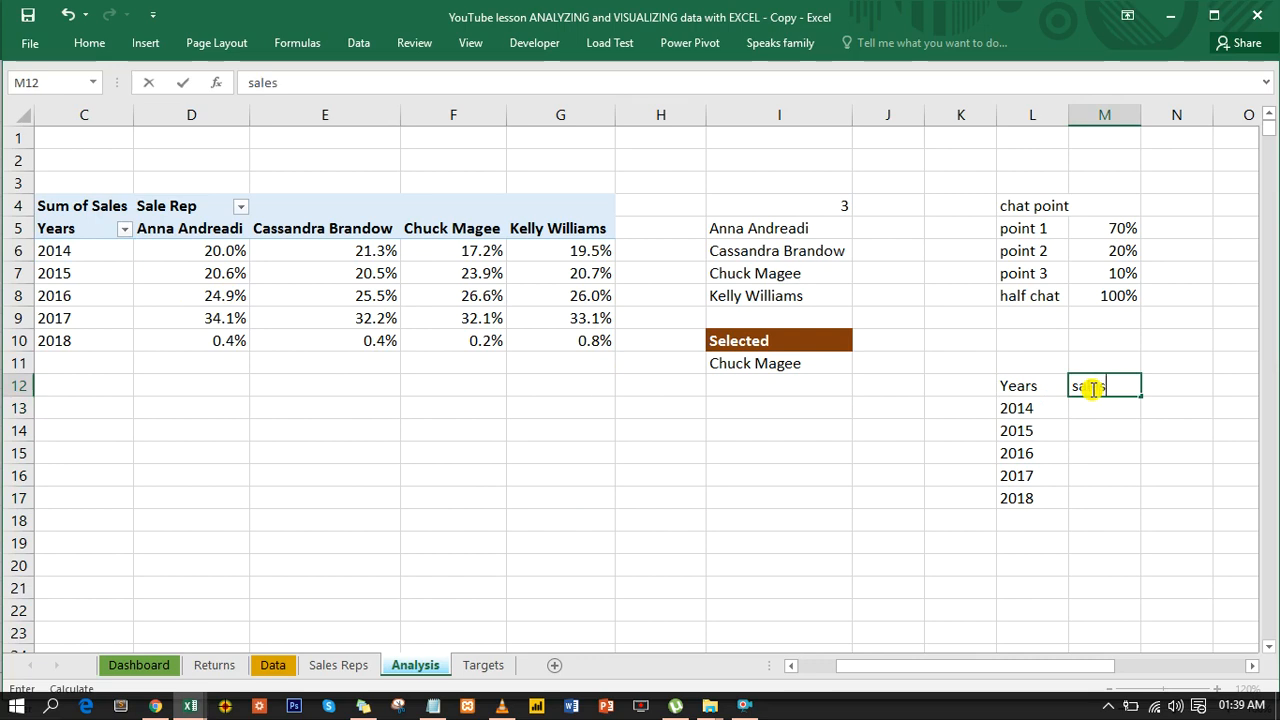
{"action": "key", "text": "ctrl+Return"}
{"action": "key", "text": "Down"}
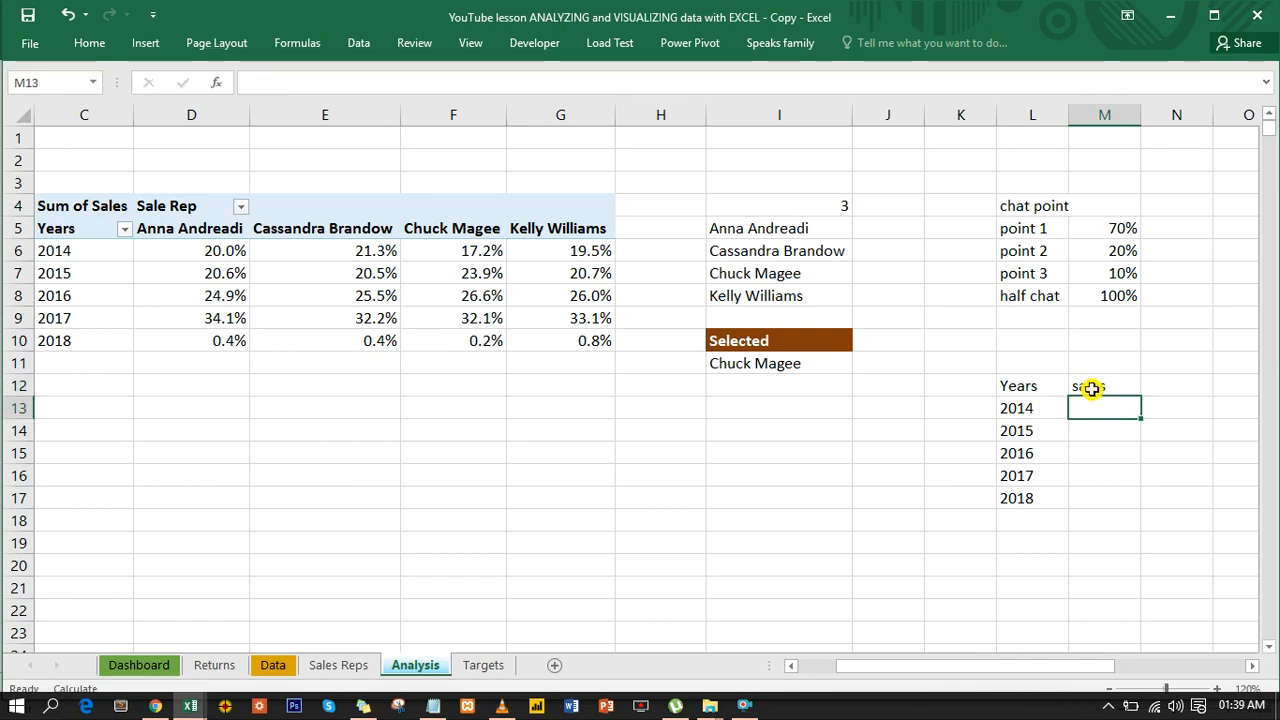
{"action": "key", "text": "Right"}
{"action": "key", "text": "Up"}
{"action": "type", "text": "t"}
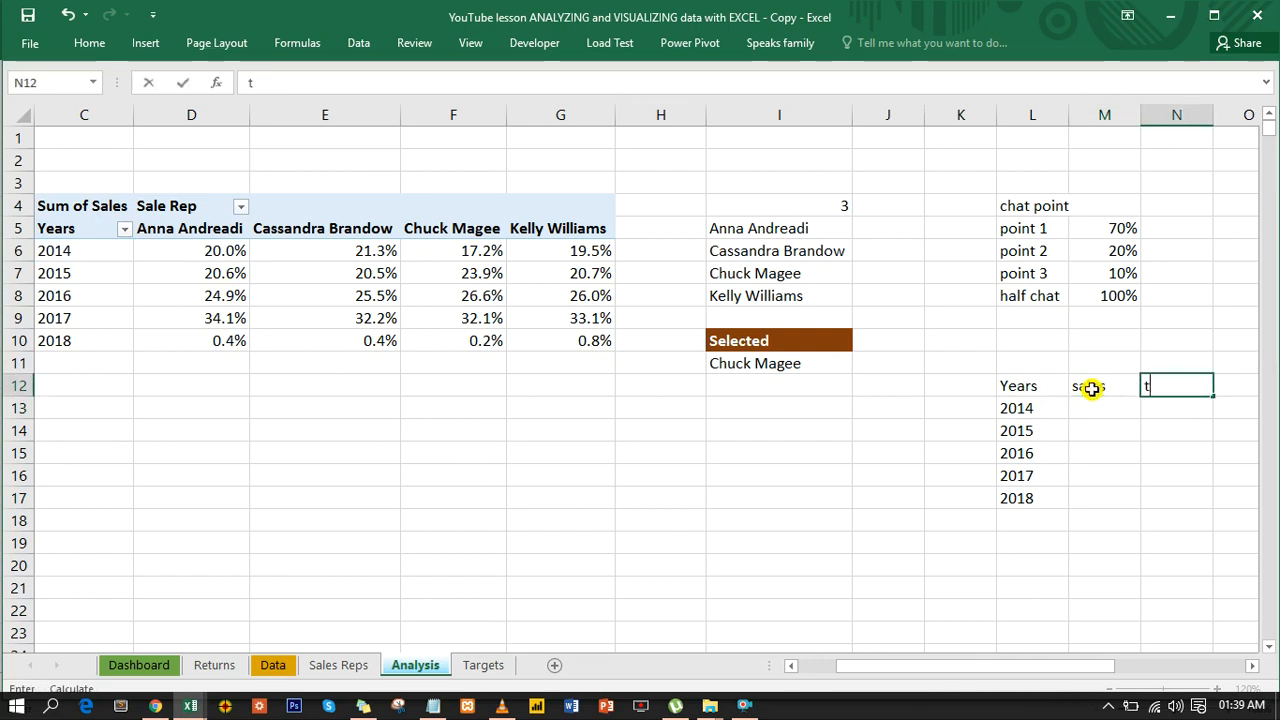
{"action": "type", "text": "arget"}
{"action": "key", "text": "Return"}
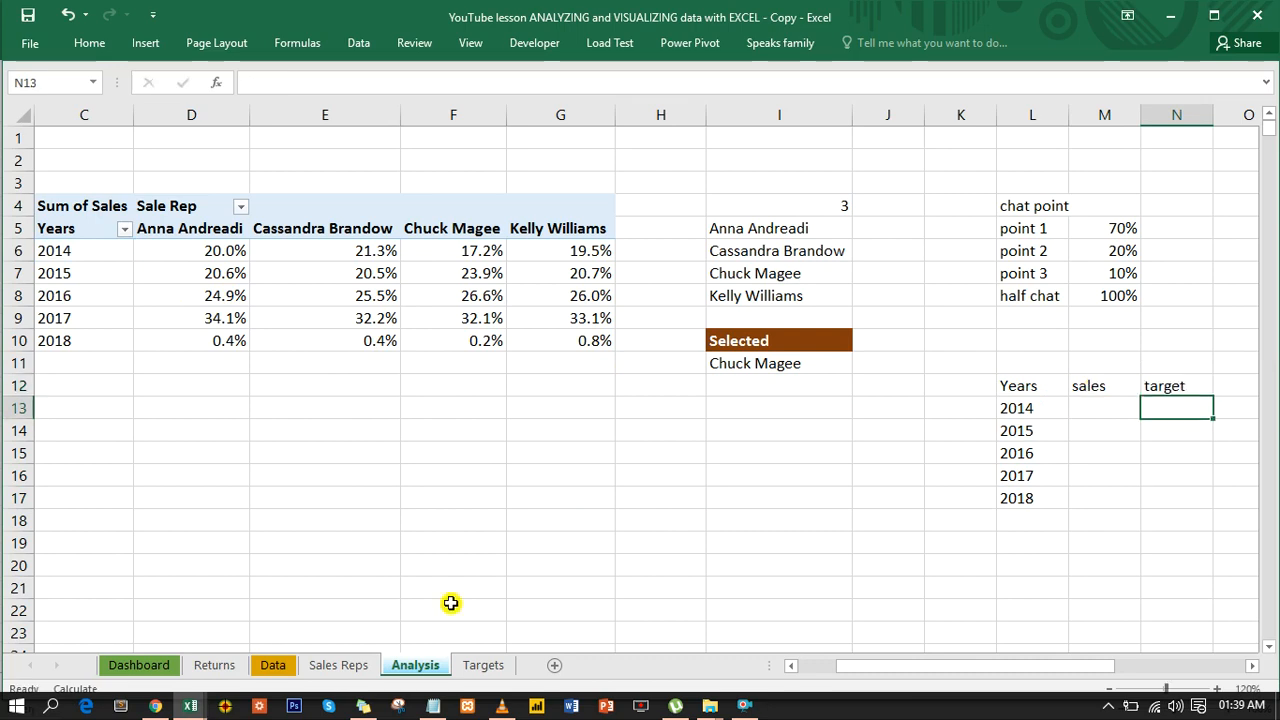
- Check the Targets sheet, and format the sales and target cells M13:N17 on Analysis as Percentage with 1 decimal place
{"action": "left_click", "coordinate": [483, 665]}
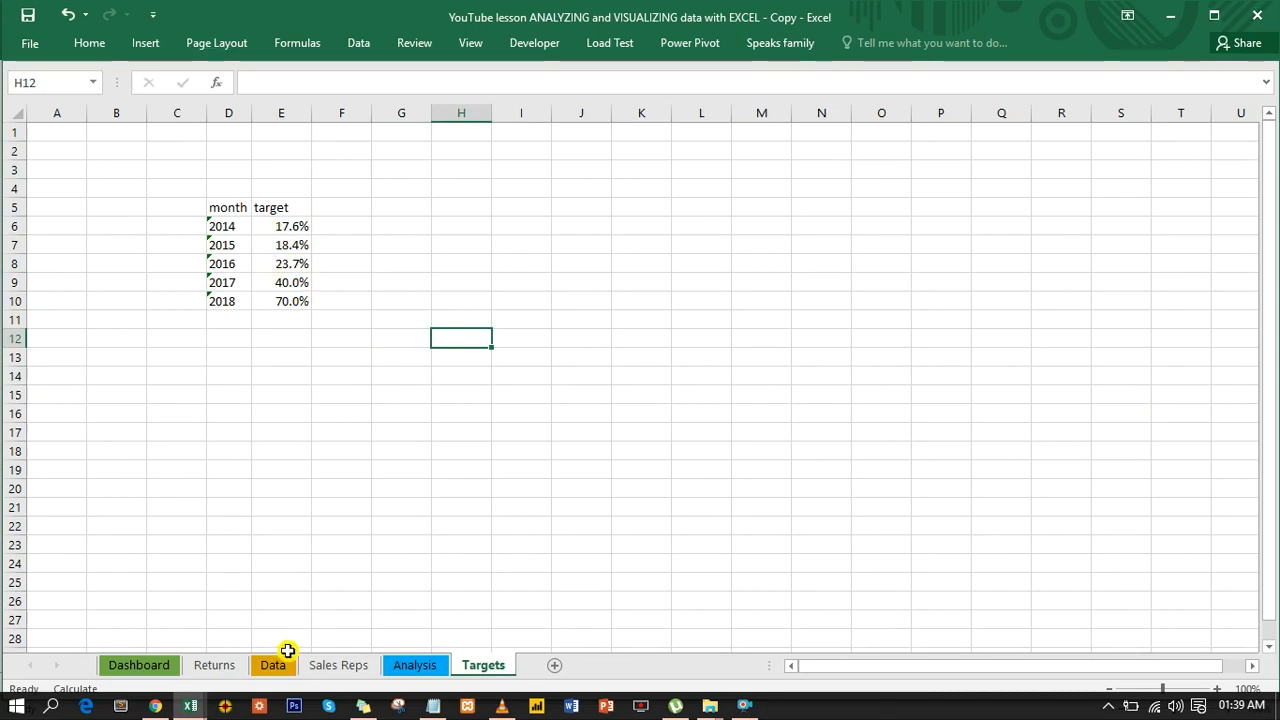
{"action": "left_click", "coordinate": [400, 665]}
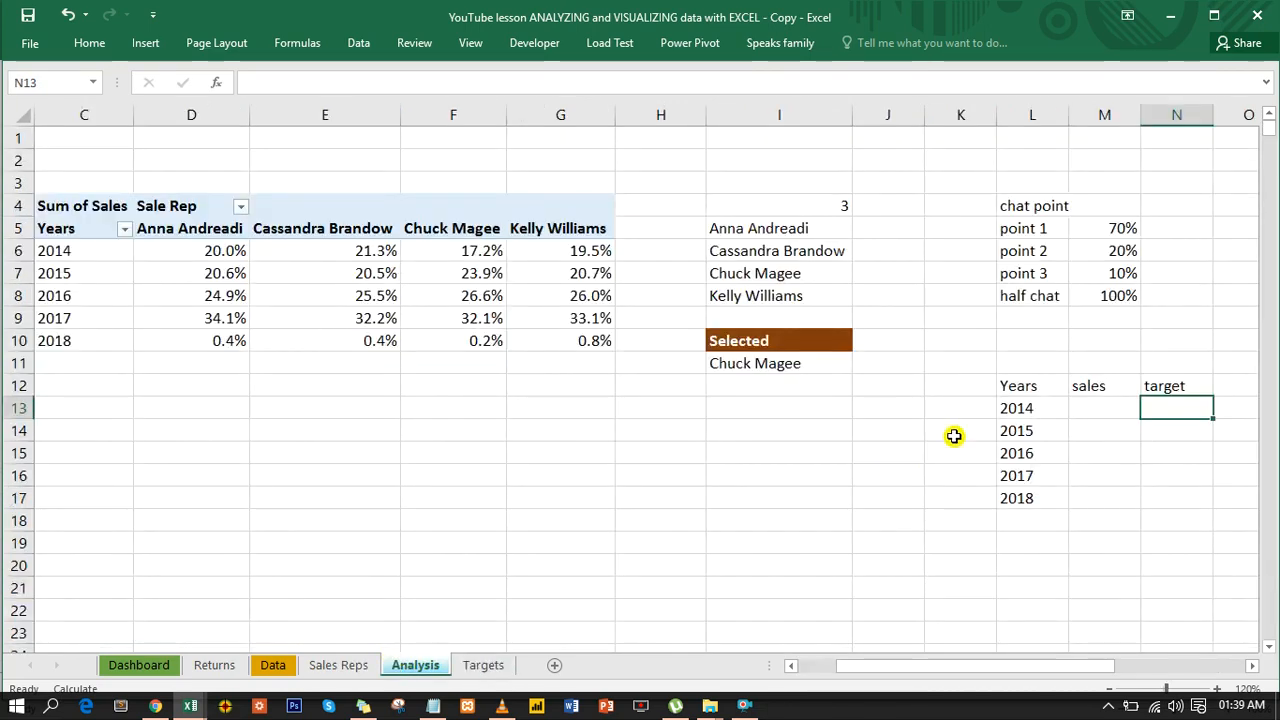
{"action": "left_click_drag", "start_coordinate": [1088, 401], "coordinate": [1159, 499]}
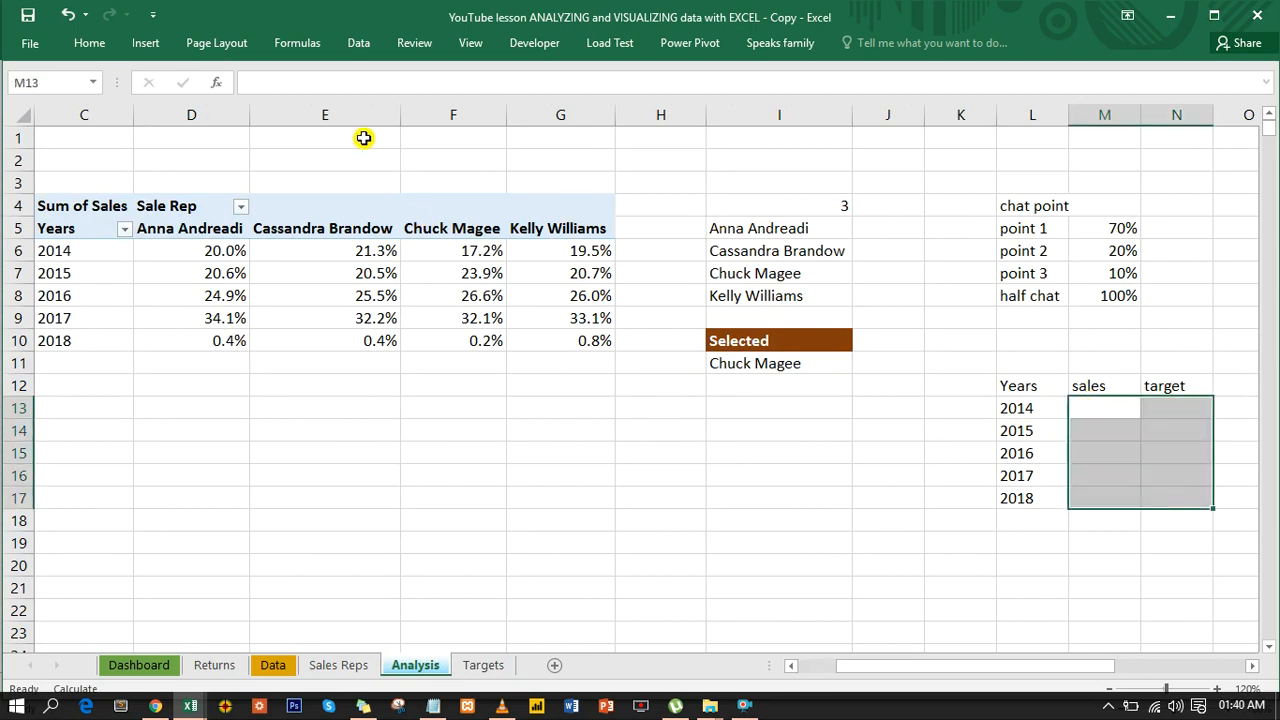
{"action": "key", "text": "ctrl+1"}
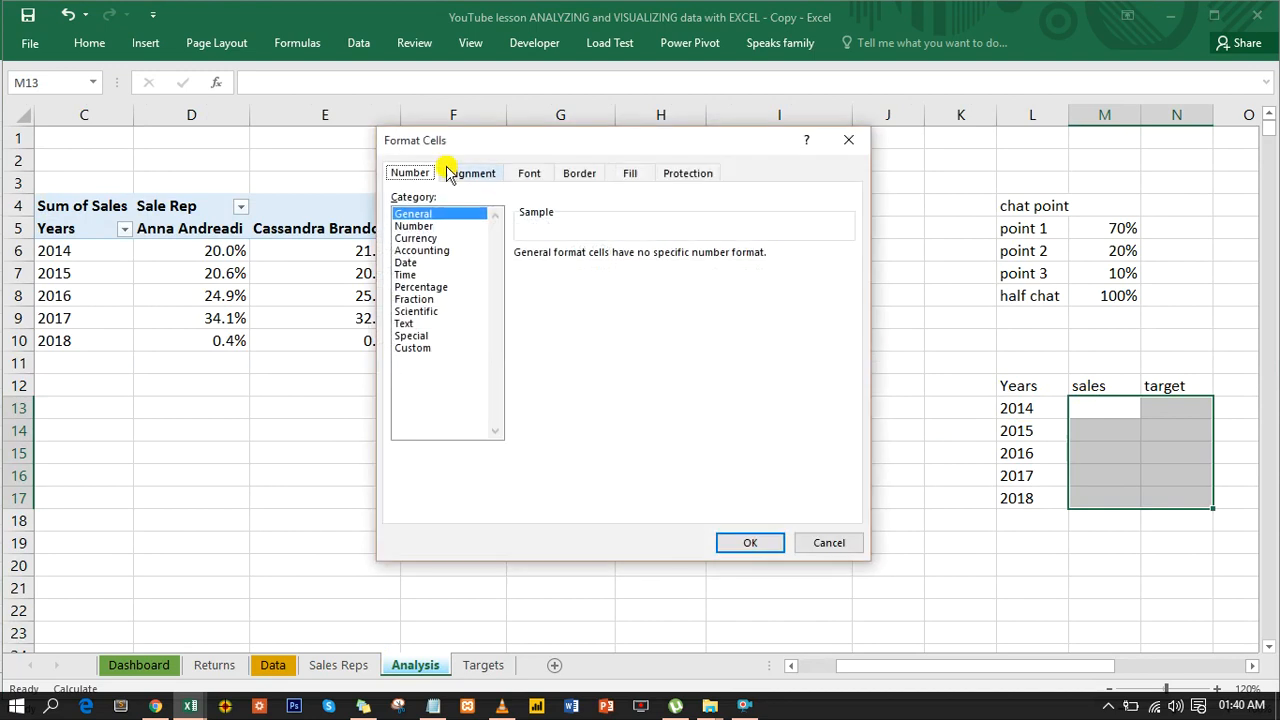
{"action": "left_click", "coordinate": [430, 288]}
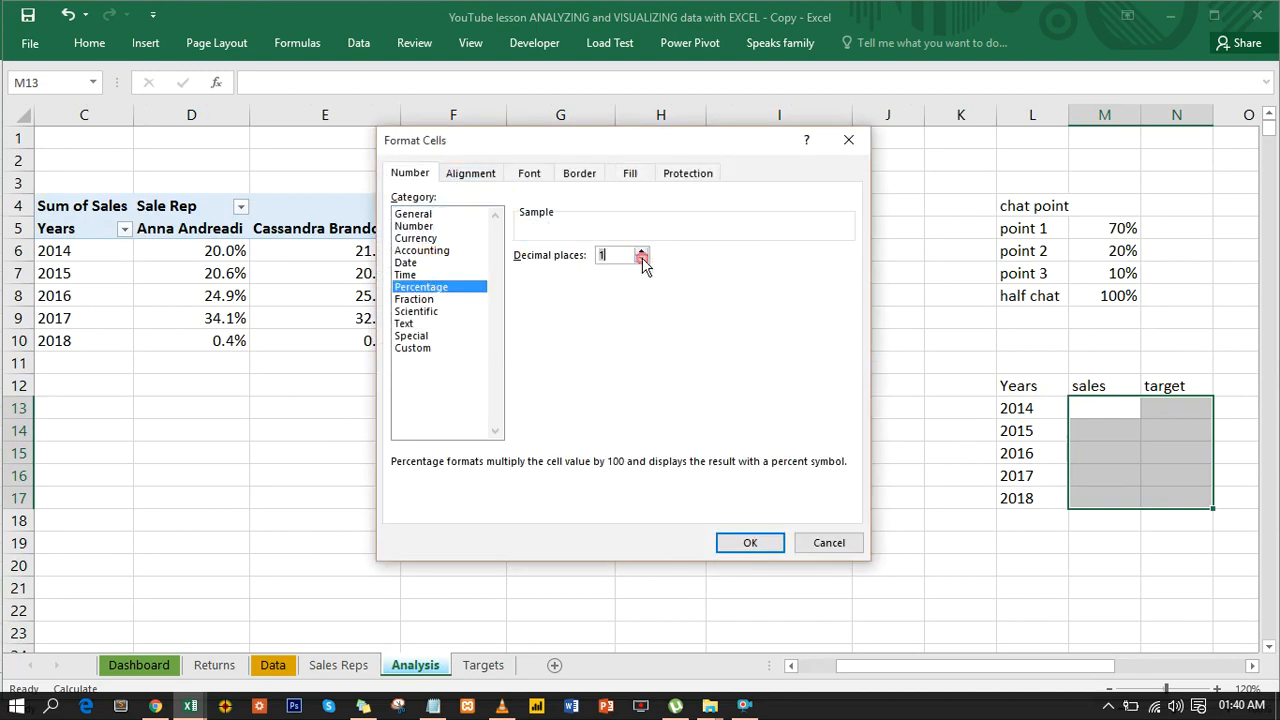
{"action": "left_click", "coordinate": [768, 541]}
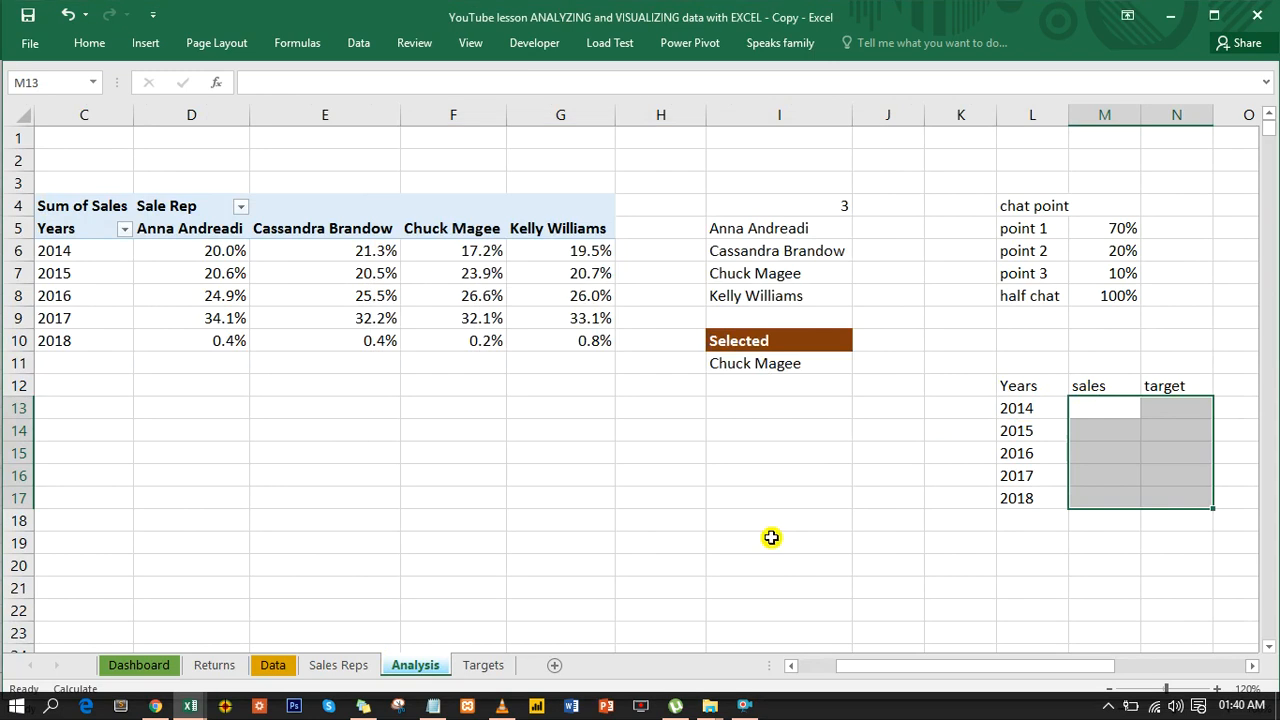
- Enter =OFFSET(C6,0,namelink) in M13 and fill it down the sales column through M17
{"action": "left_click", "coordinate": [1115, 408]}
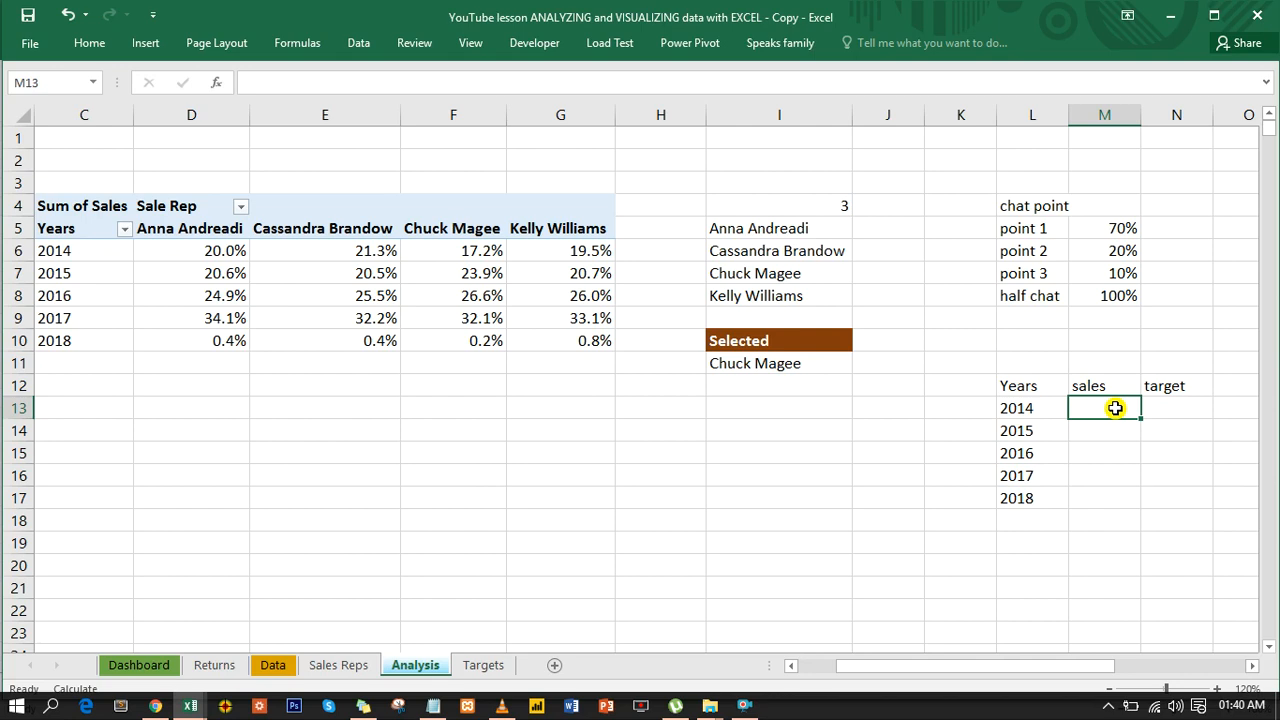
{"action": "type", "text": "="}
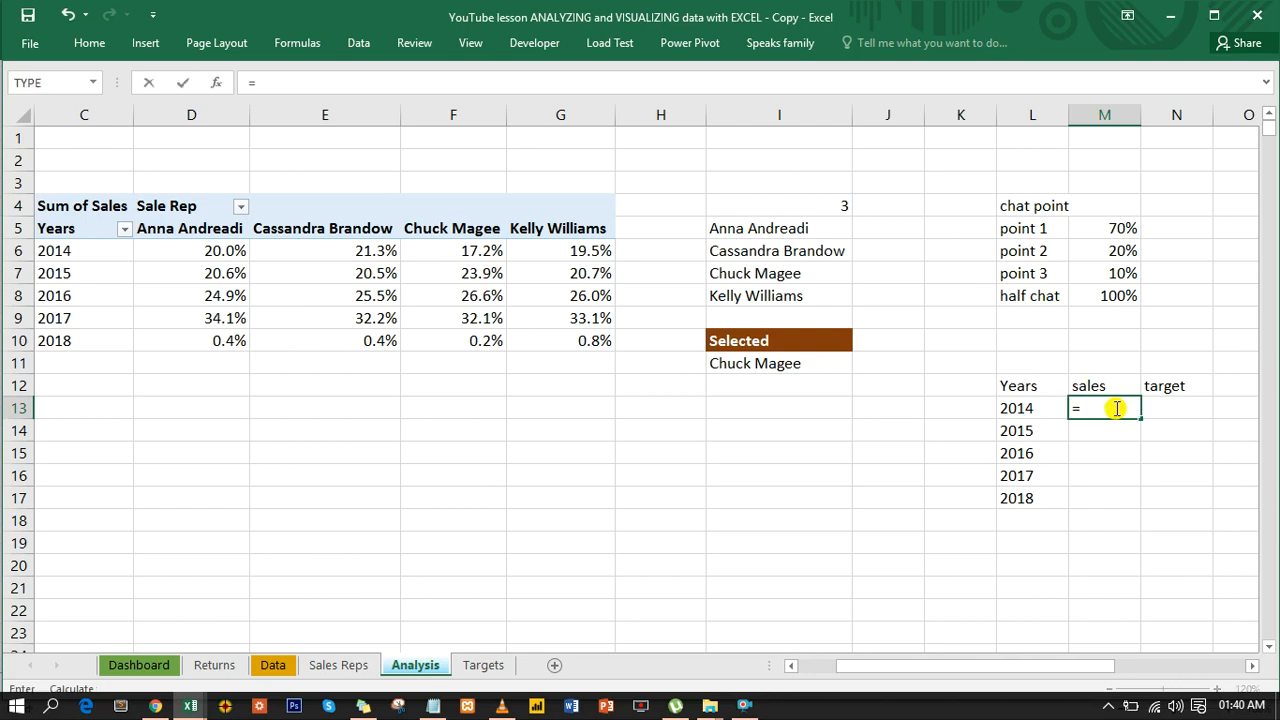
{"action": "type", "text": "of"}
{"action": "key", "text": "Tab"}
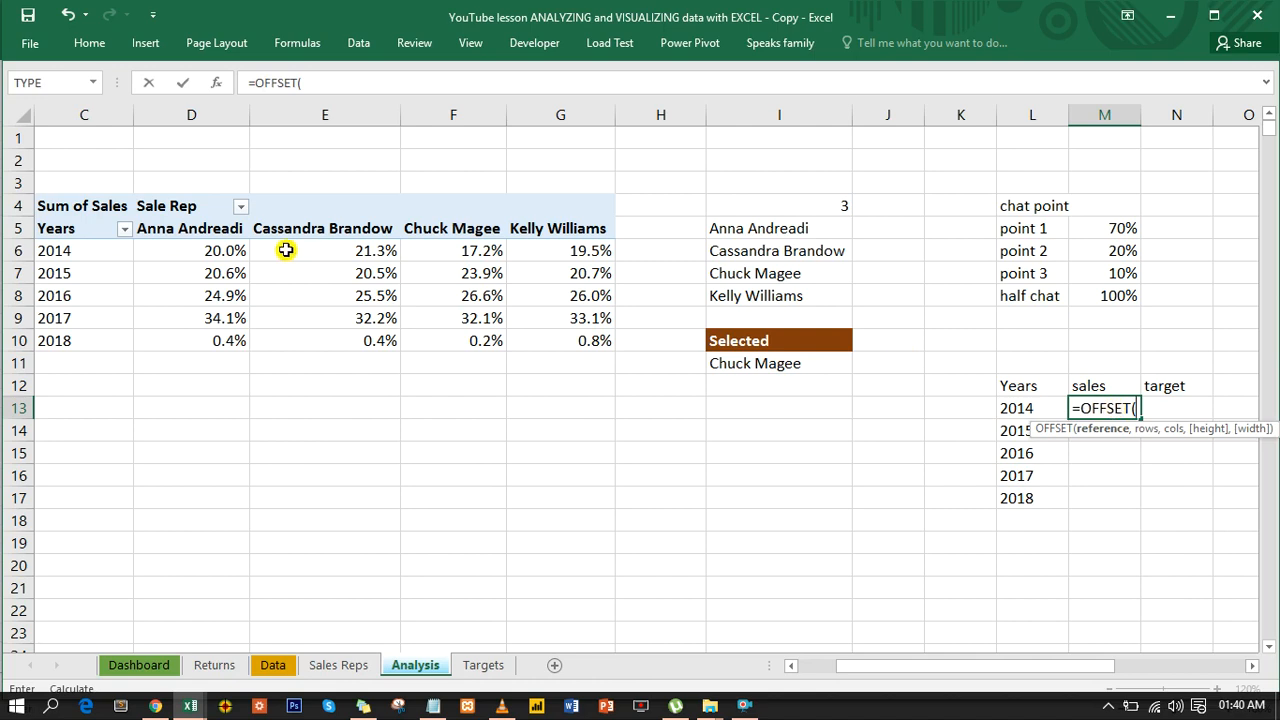
{"action": "left_click", "coordinate": [105, 255]}
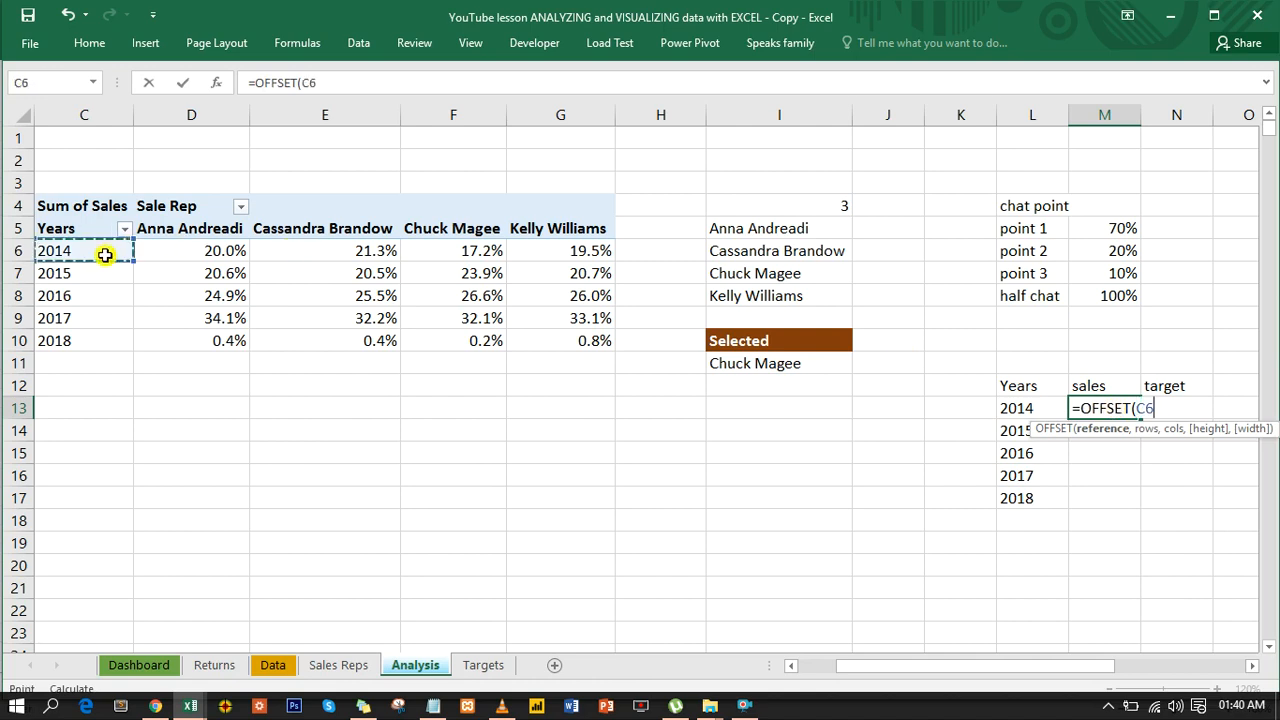
{"action": "type", "text": ","}
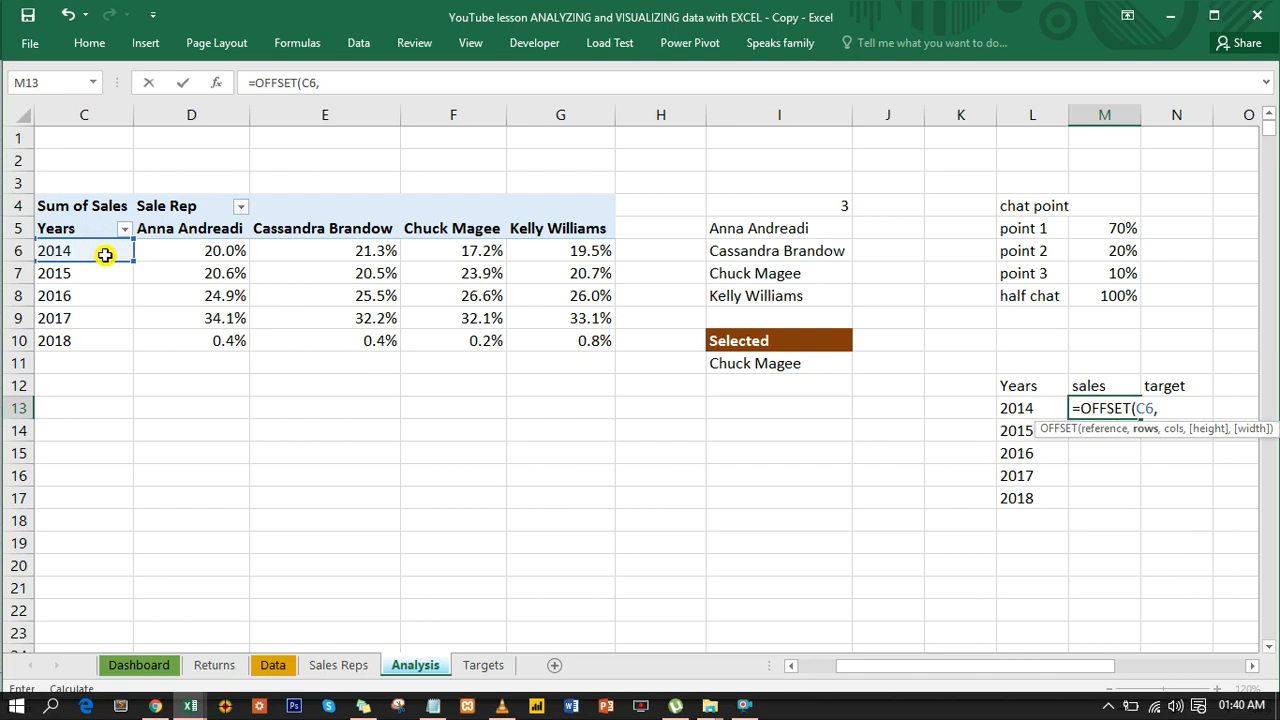
{"action": "type", "text": "0"}
{"action": "type", "text": ","}
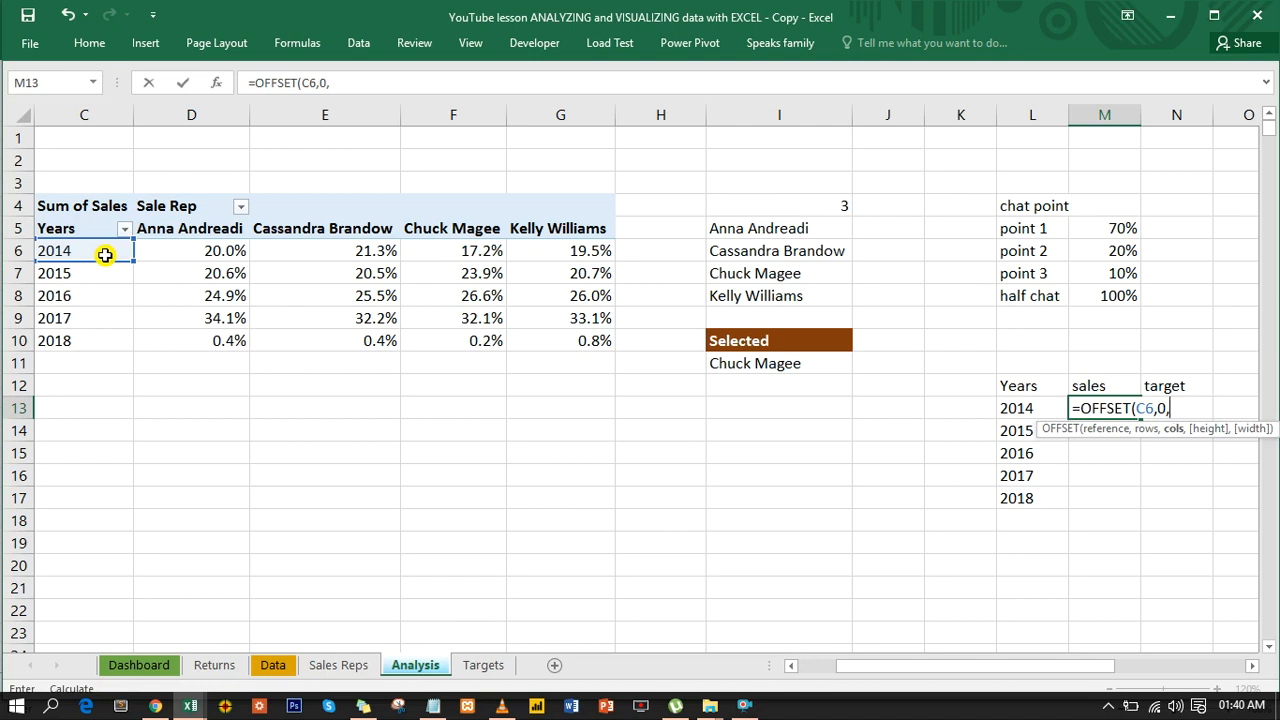
{"action": "left_click", "coordinate": [820, 208]}
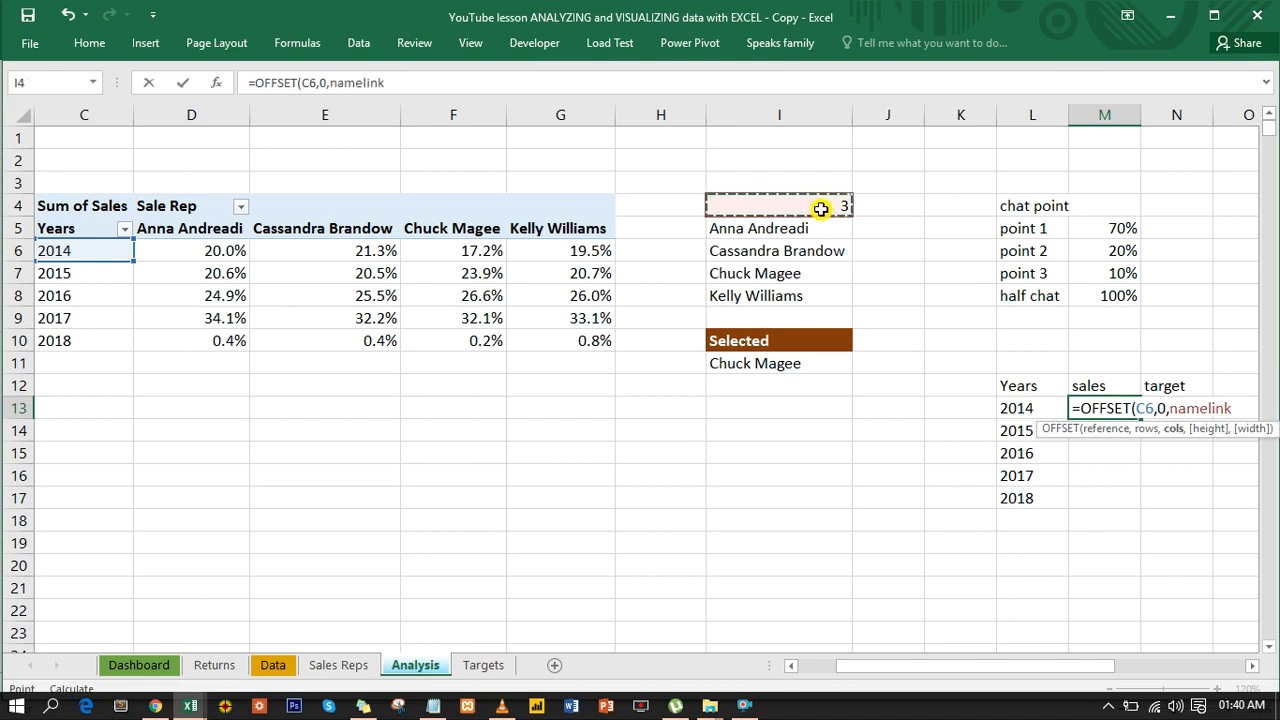
{"action": "type", "text": ")"}
{"action": "key", "text": "ctrl+Return"}
{"action": "key", "text": "Return"}
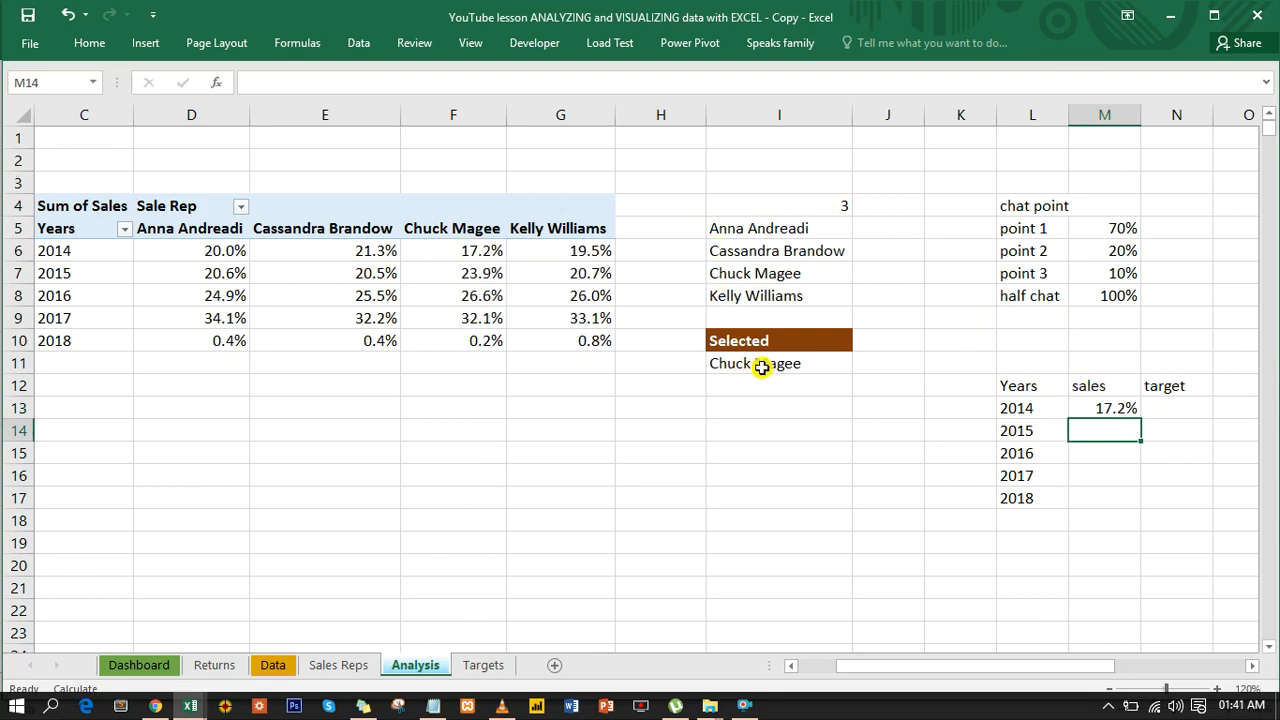
{"action": "left_click", "coordinate": [1104, 406]}
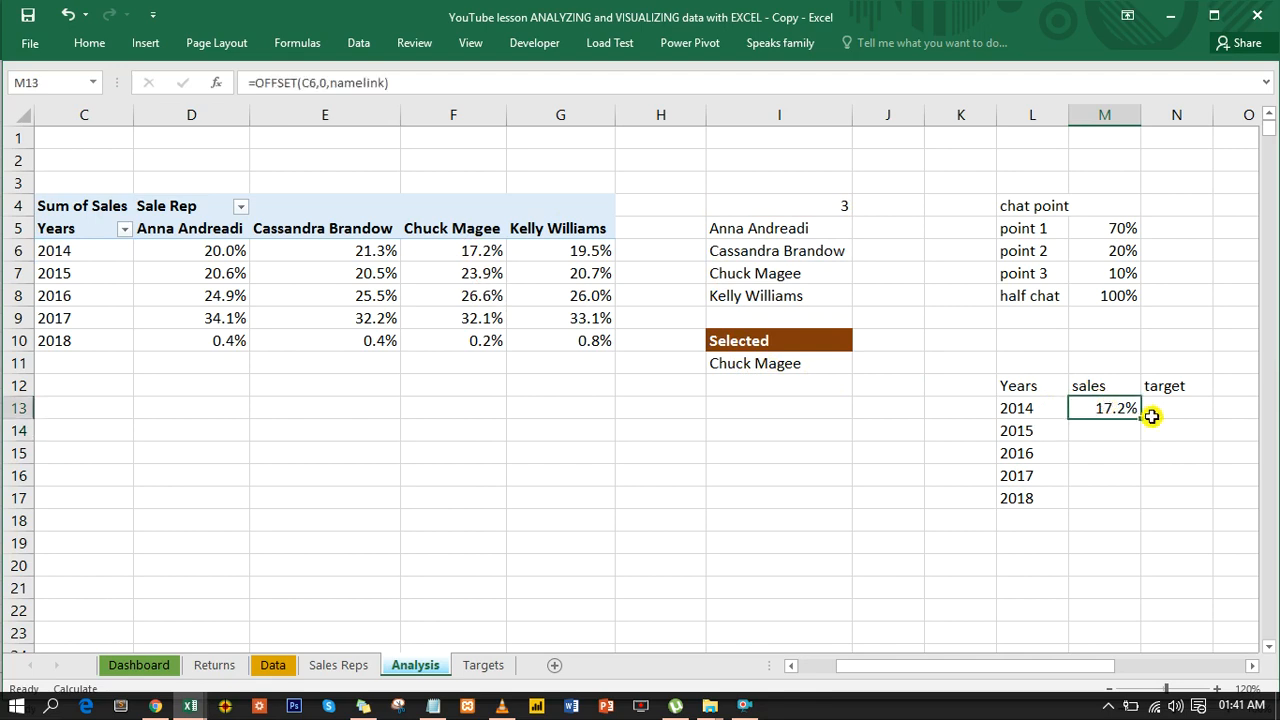
{"action": "double_click", "coordinate": [1140, 418]}
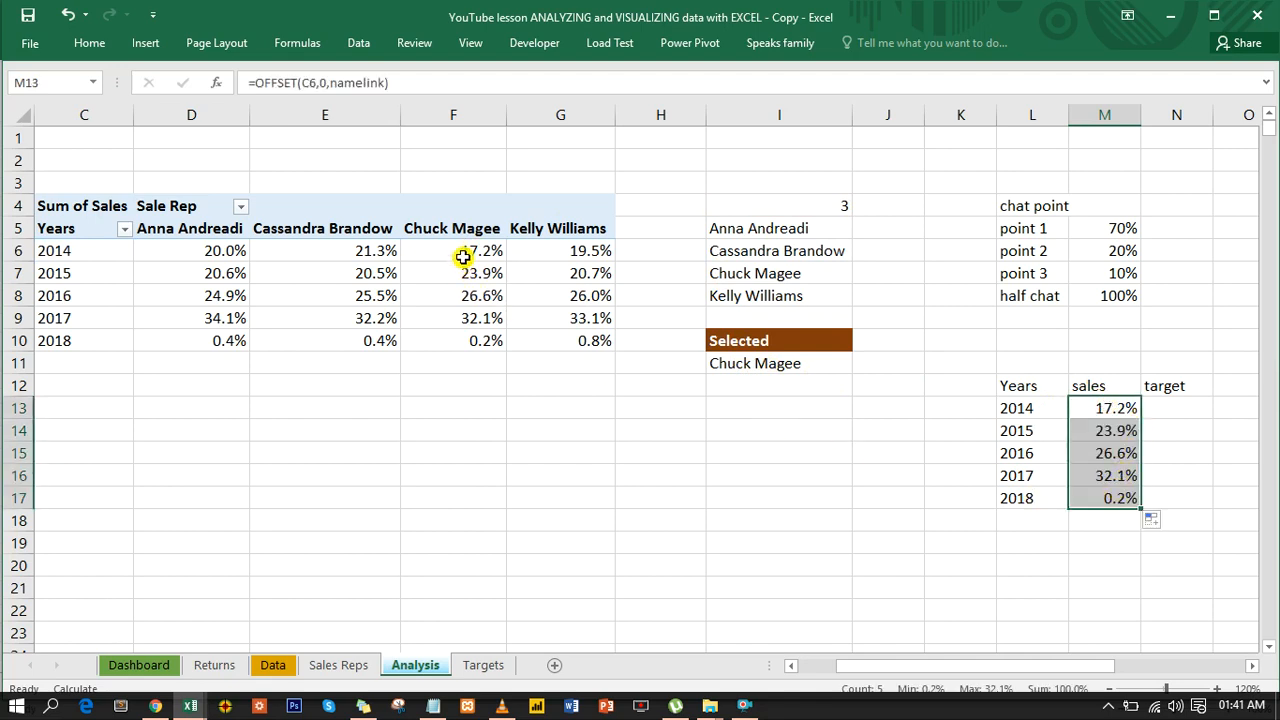
- Set the sales rep link cell I4 to 4 to test the sales column
{"action": "left_click", "coordinate": [806, 206]}
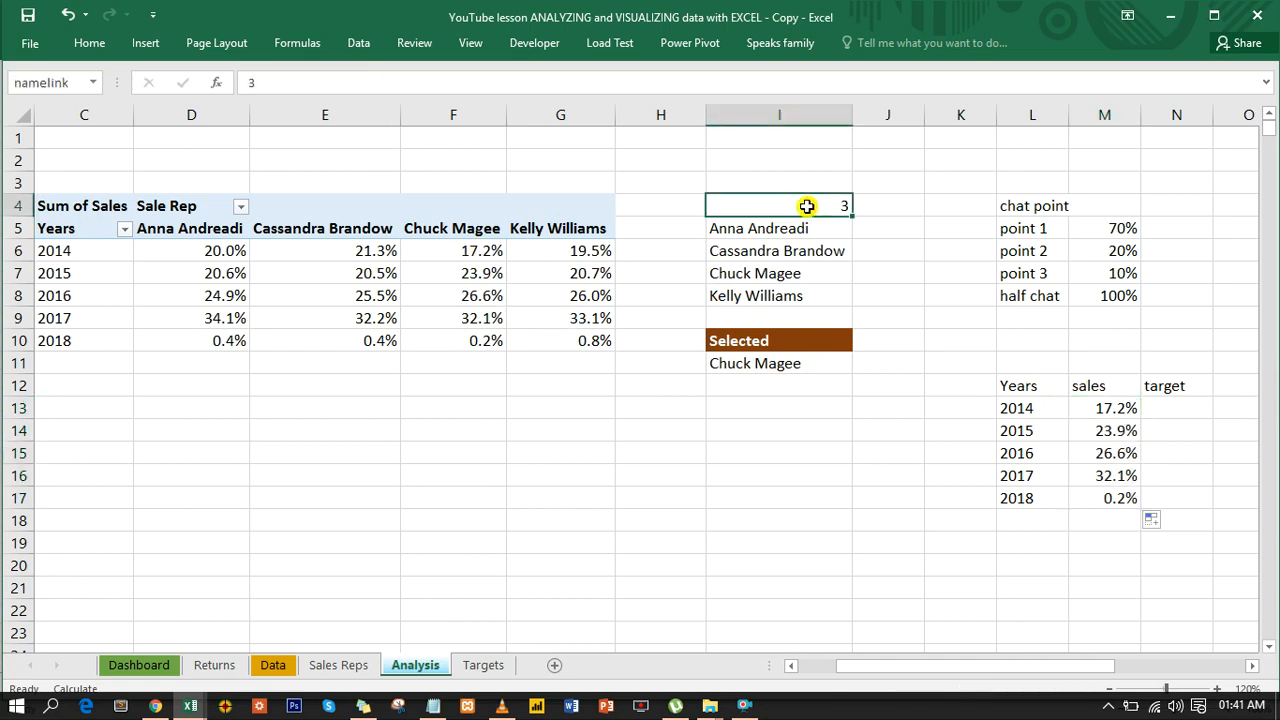
{"action": "type", "text": "4"}
{"action": "key", "text": "Return"}
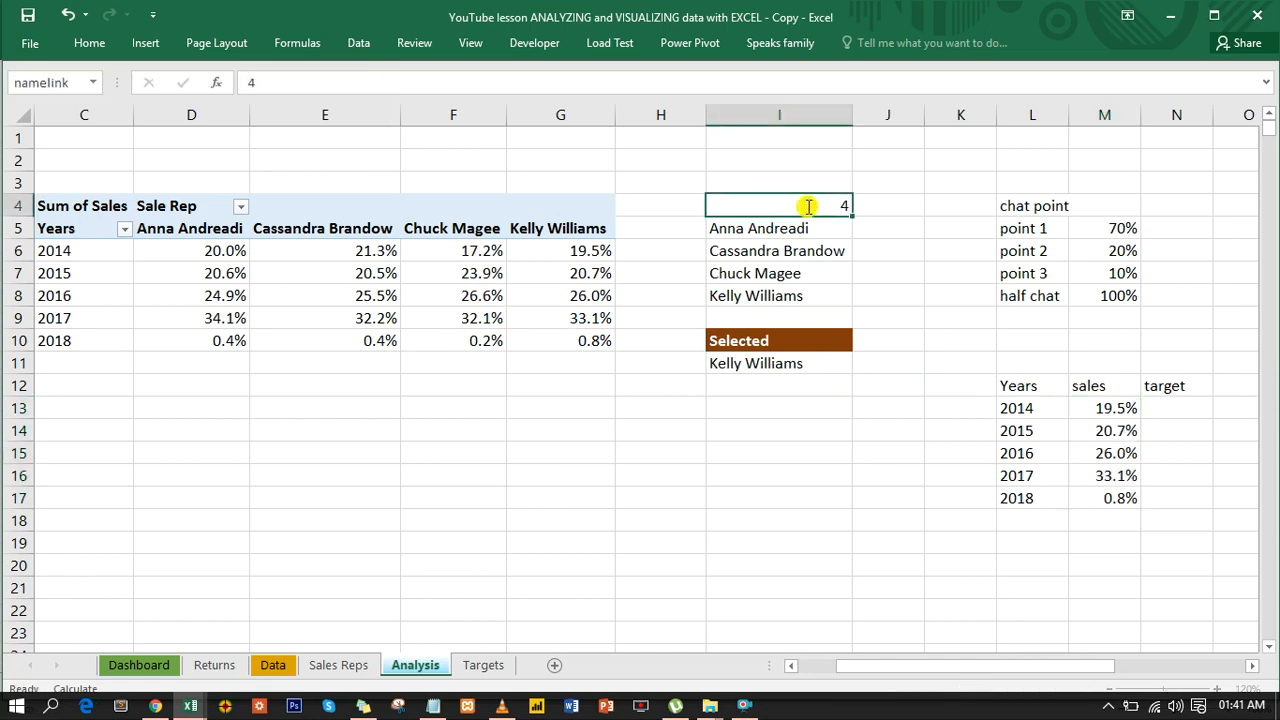
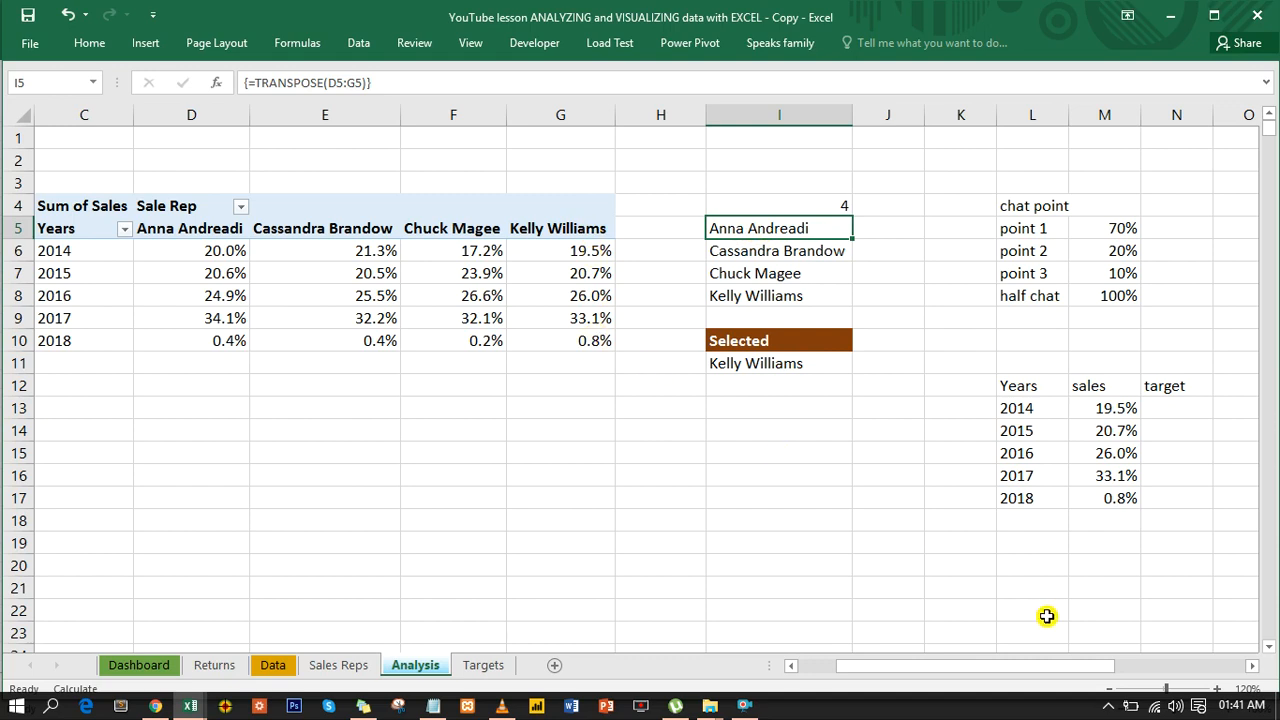
- Enter =VLOOKUP(L13,Targets!D6:E10,2,0) in N13, the first cell of the target column on Analysis
{"action": "left_click_drag", "start_coordinate": [1087, 673], "coordinate": [1130, 669]}
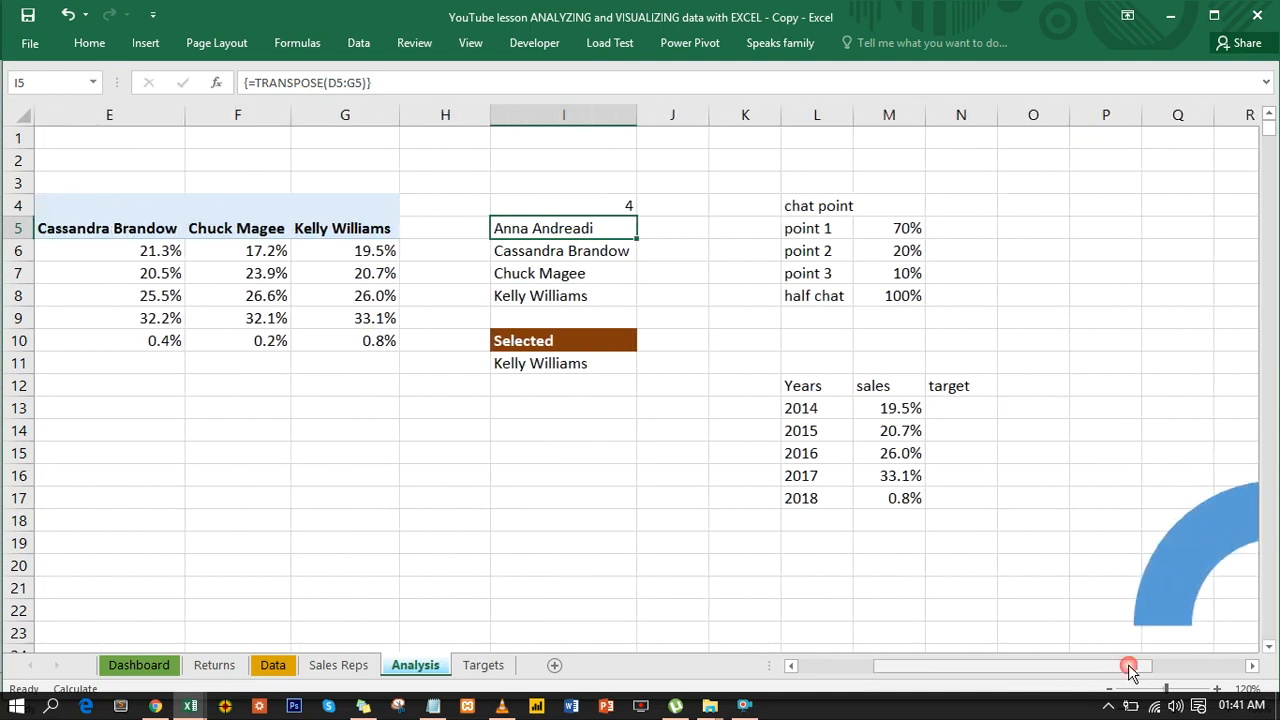
{"action": "left_click", "coordinate": [946, 406]}
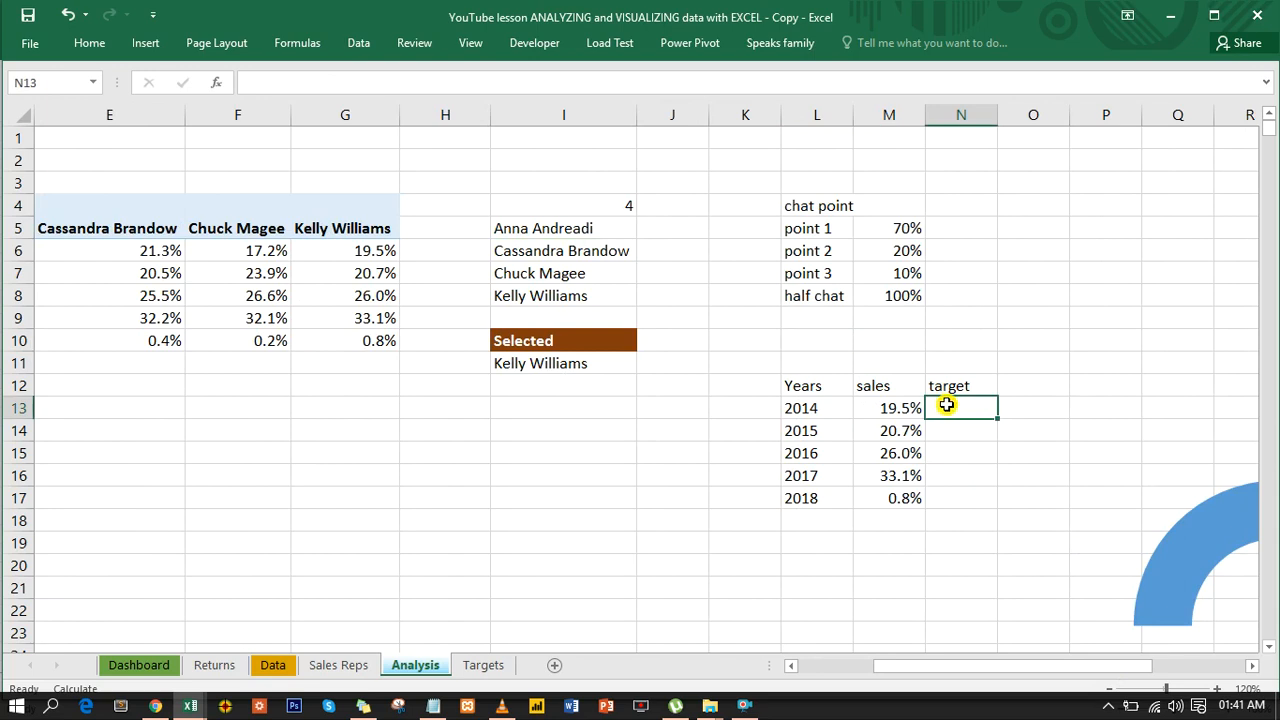
{"action": "type", "text": "=vl"}
{"action": "key", "text": "Tab"}
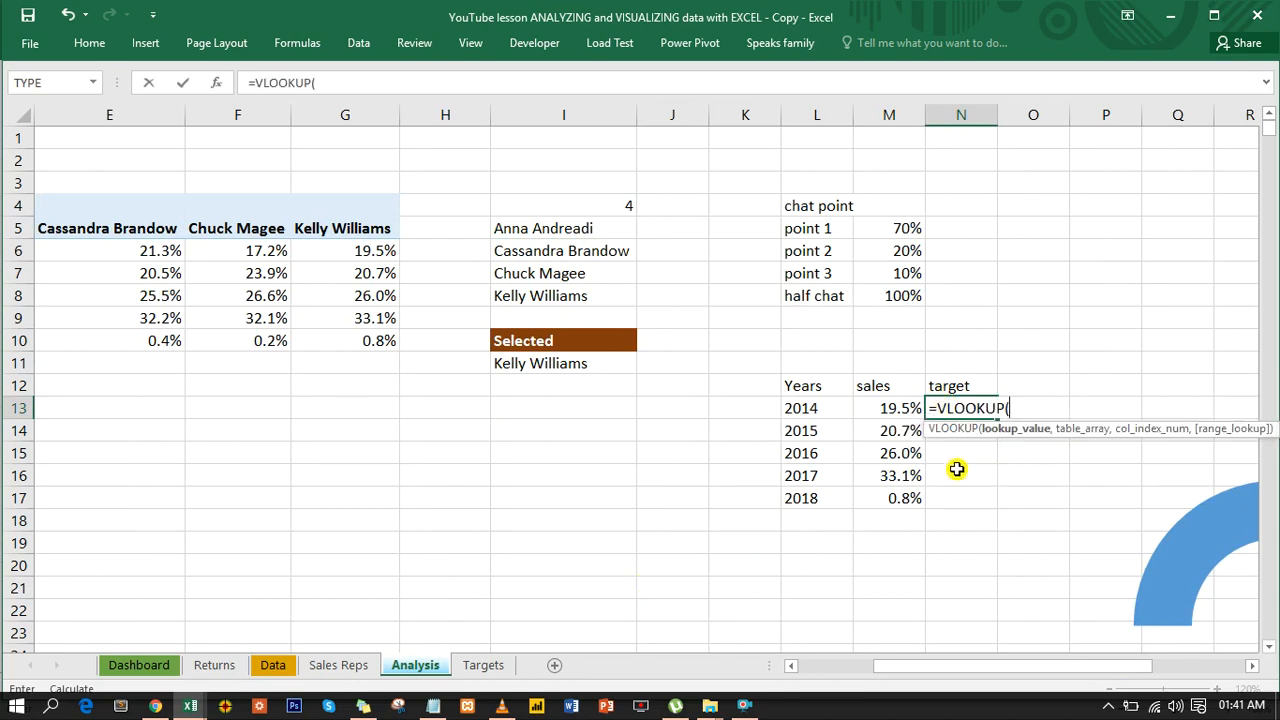
{"action": "left_click", "coordinate": [818, 410]}
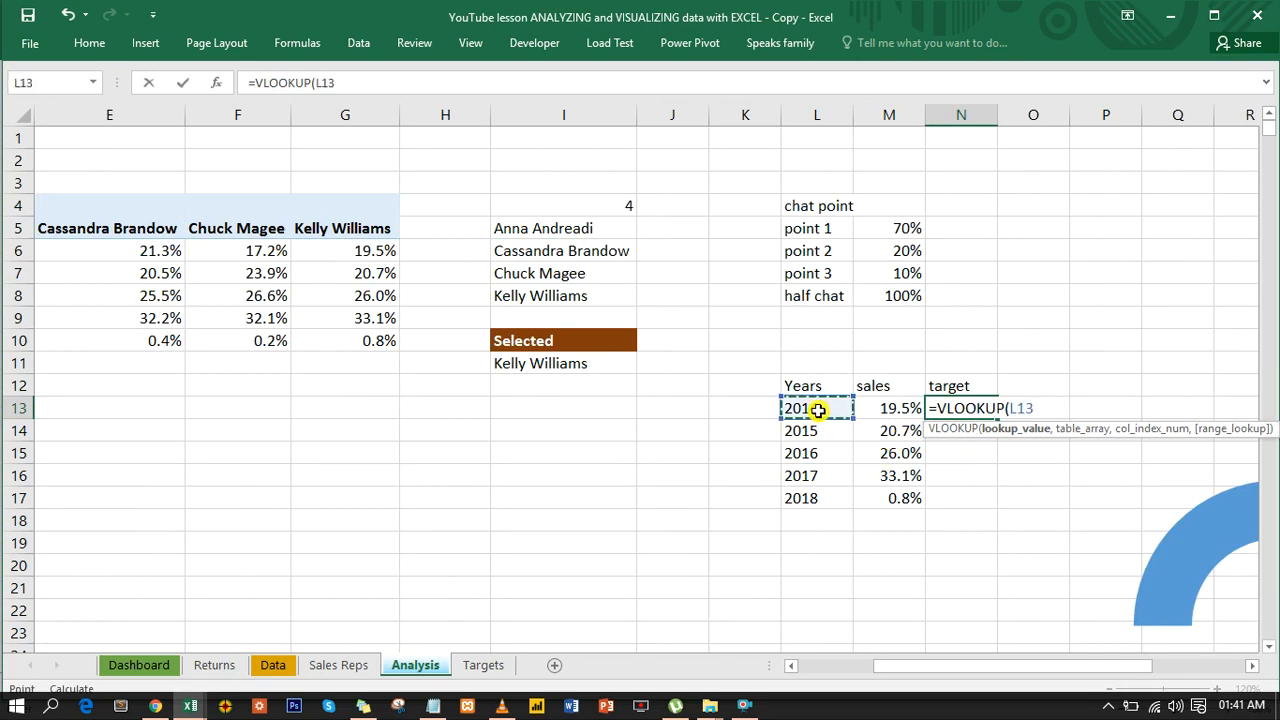
{"action": "type", "text": ","}
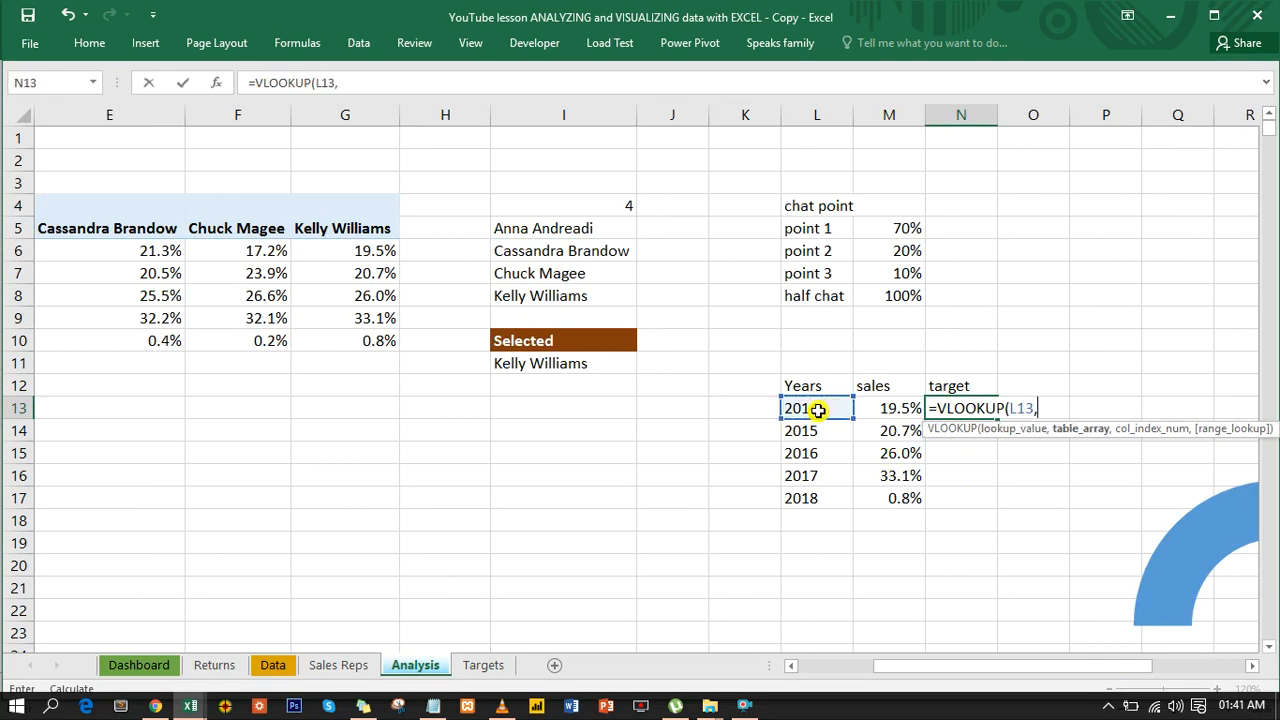
{"action": "left_click", "coordinate": [482, 666]}
{"action": "left_click", "coordinate": [230, 227]}
{"action": "left_click_drag", "start_coordinate": [254, 233], "coordinate": [291, 296]}
{"action": "type", "text": ","}
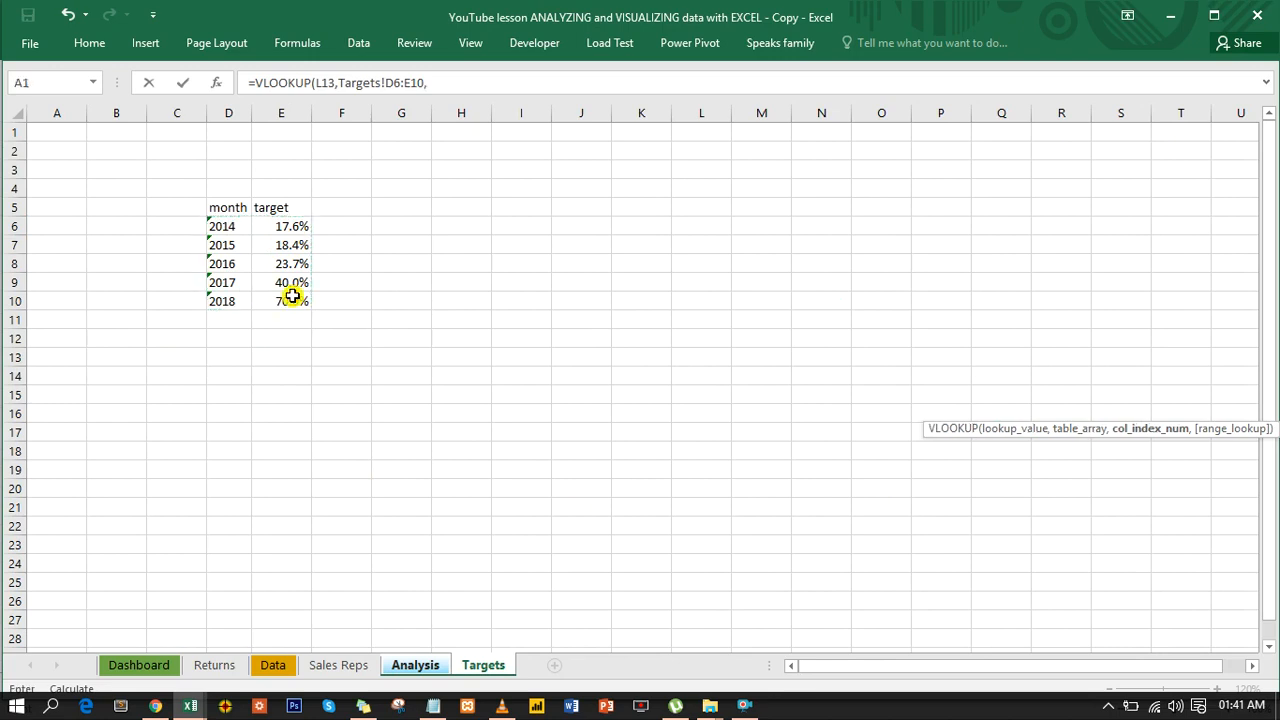
{"action": "type", "text": "2,"}
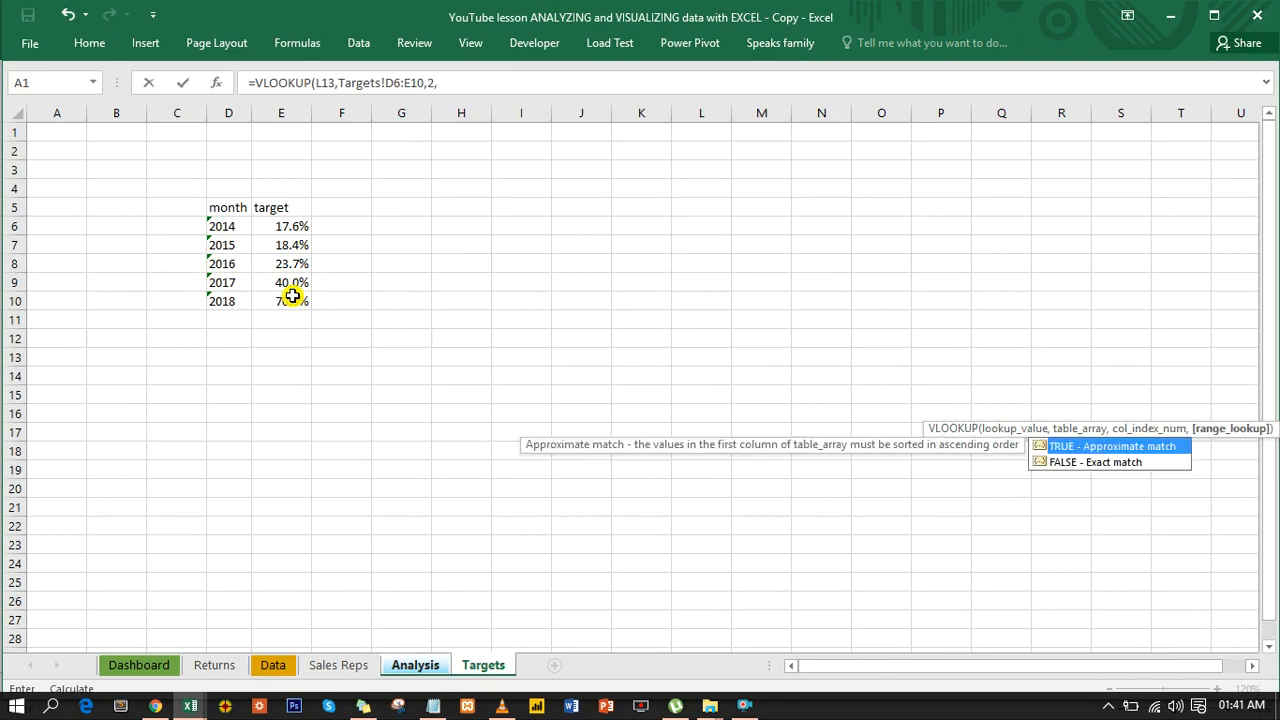
{"action": "type", "text": "0)"}
{"action": "key", "text": "Return"}
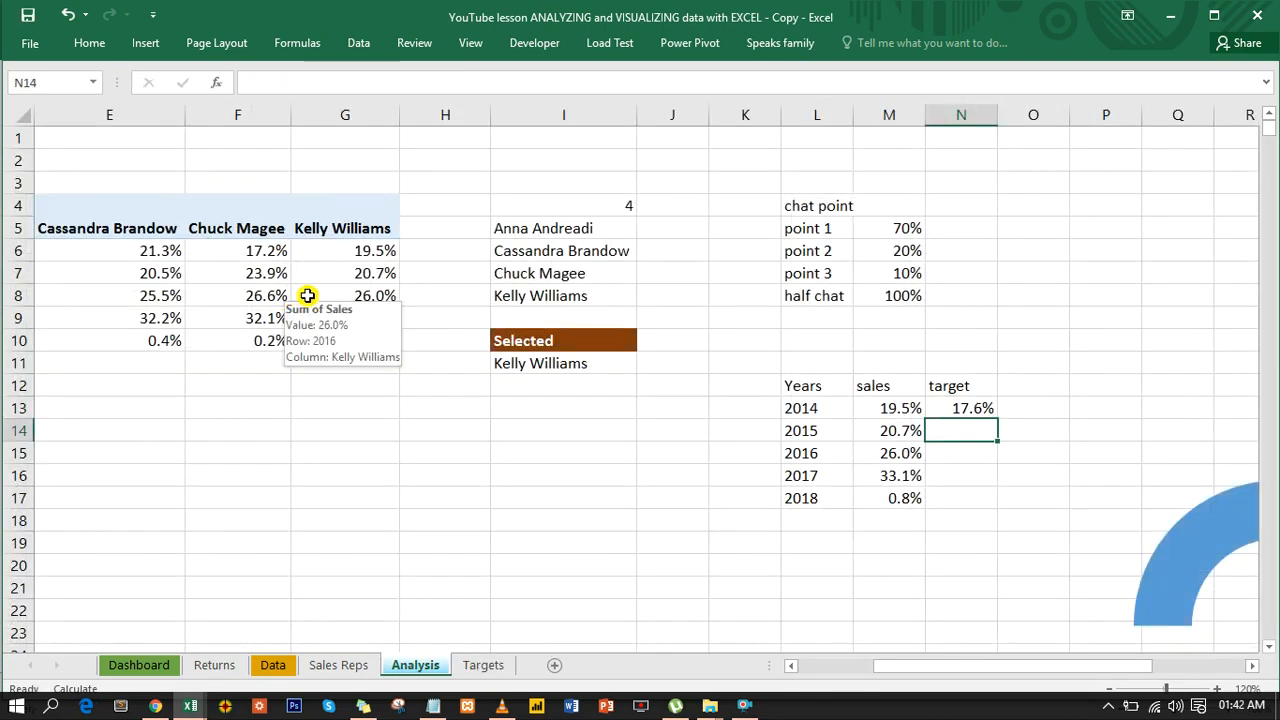
- Fill the N13 lookup formula down the target column through N17, and compare the results with the Targets sheet
{"action": "left_click", "coordinate": [487, 665]}
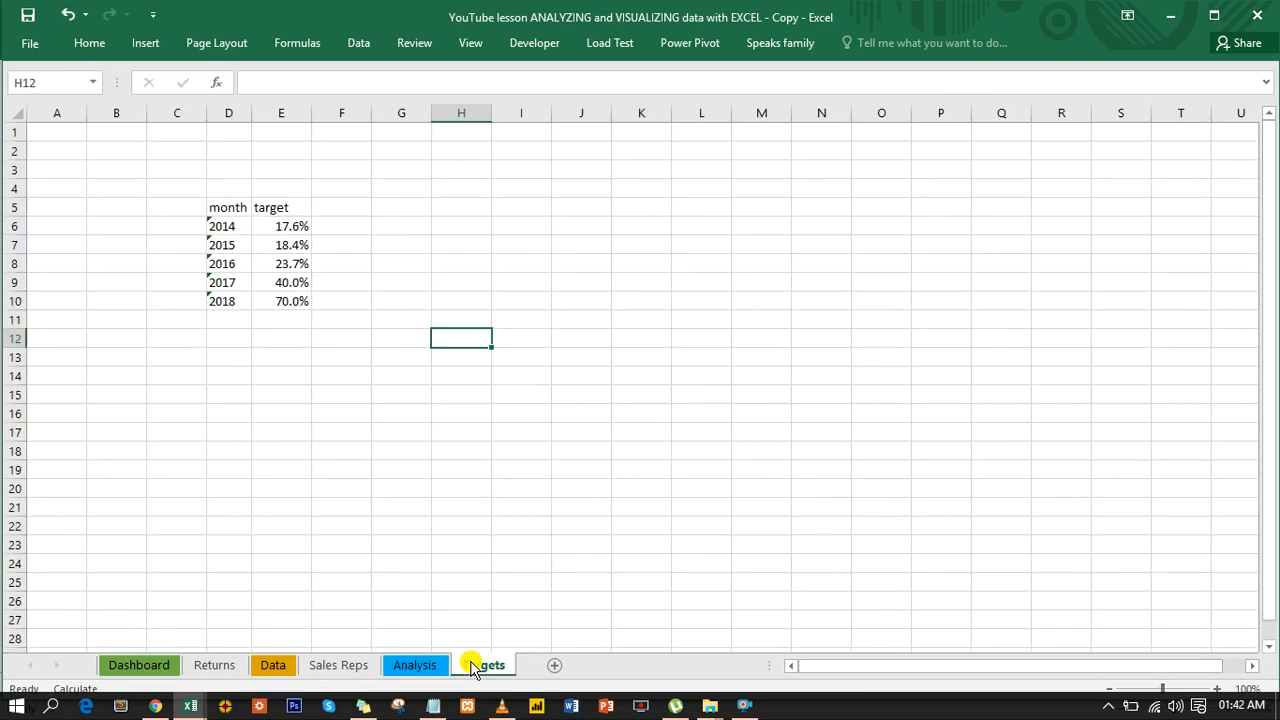
{"action": "left_click", "coordinate": [415, 665]}
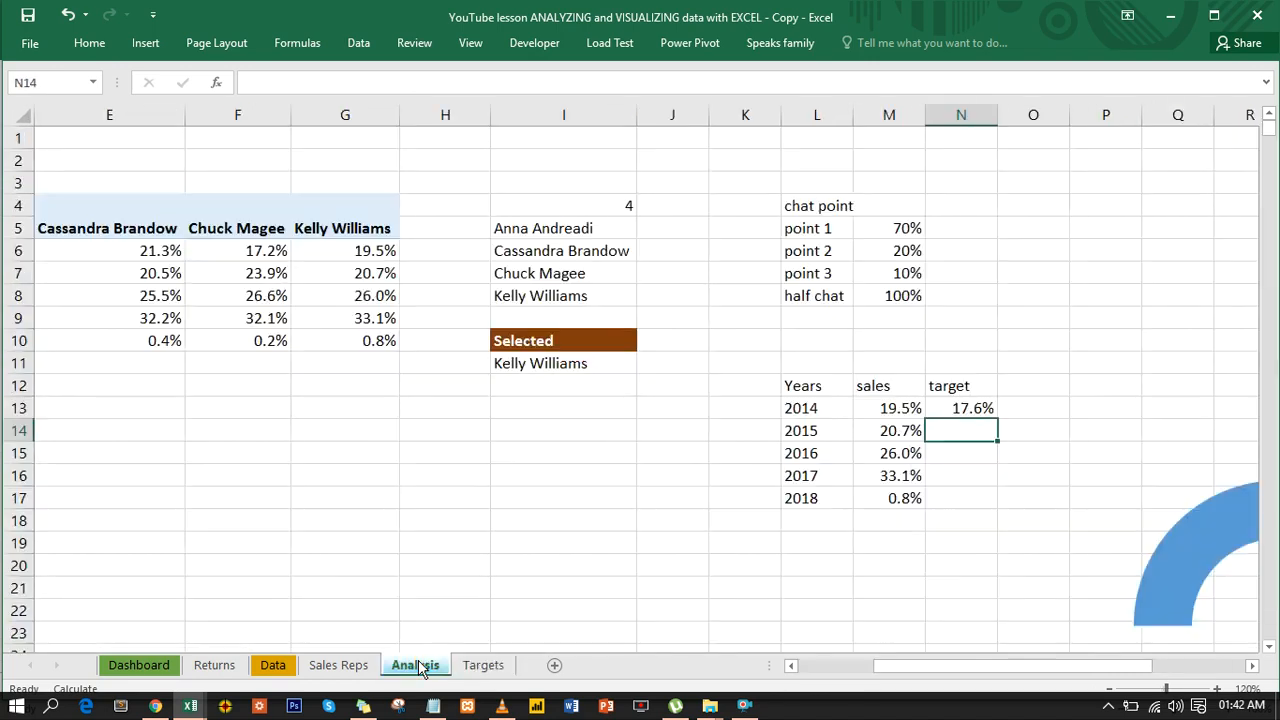
{"action": "left_click", "coordinate": [971, 408]}
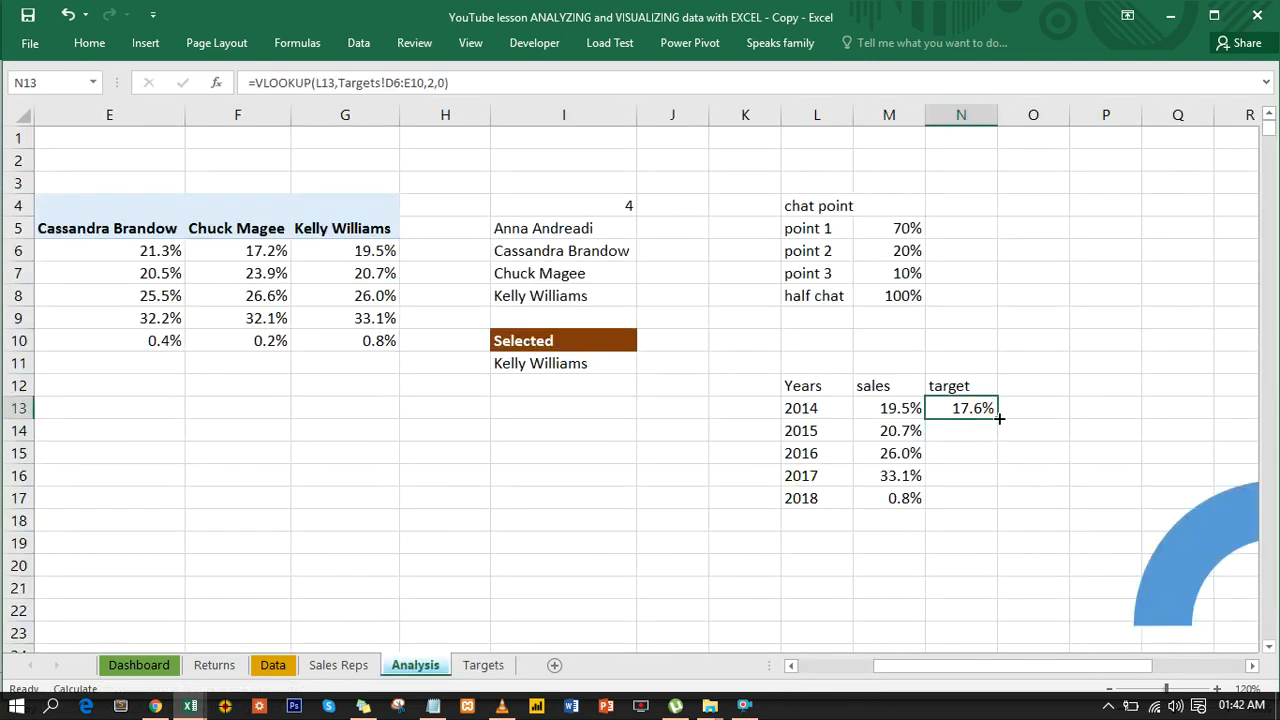
{"action": "double_click", "coordinate": [998, 418]}
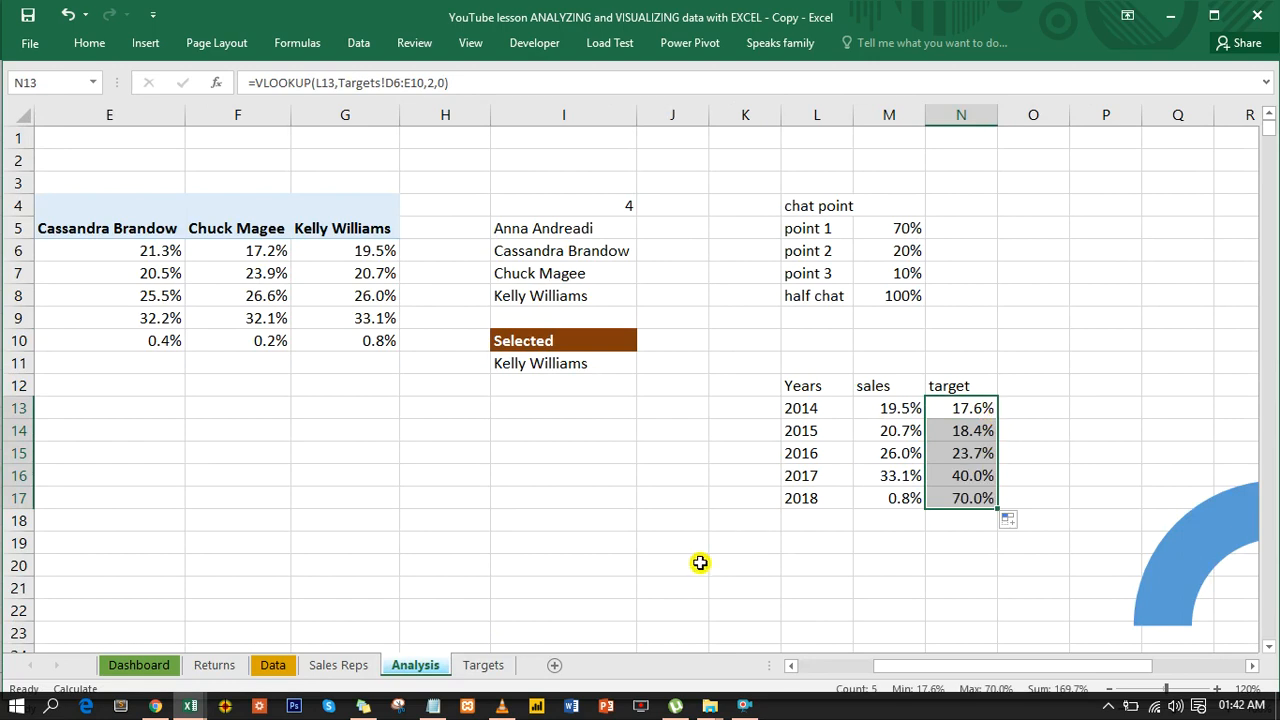
{"action": "left_click", "coordinate": [488, 673]}
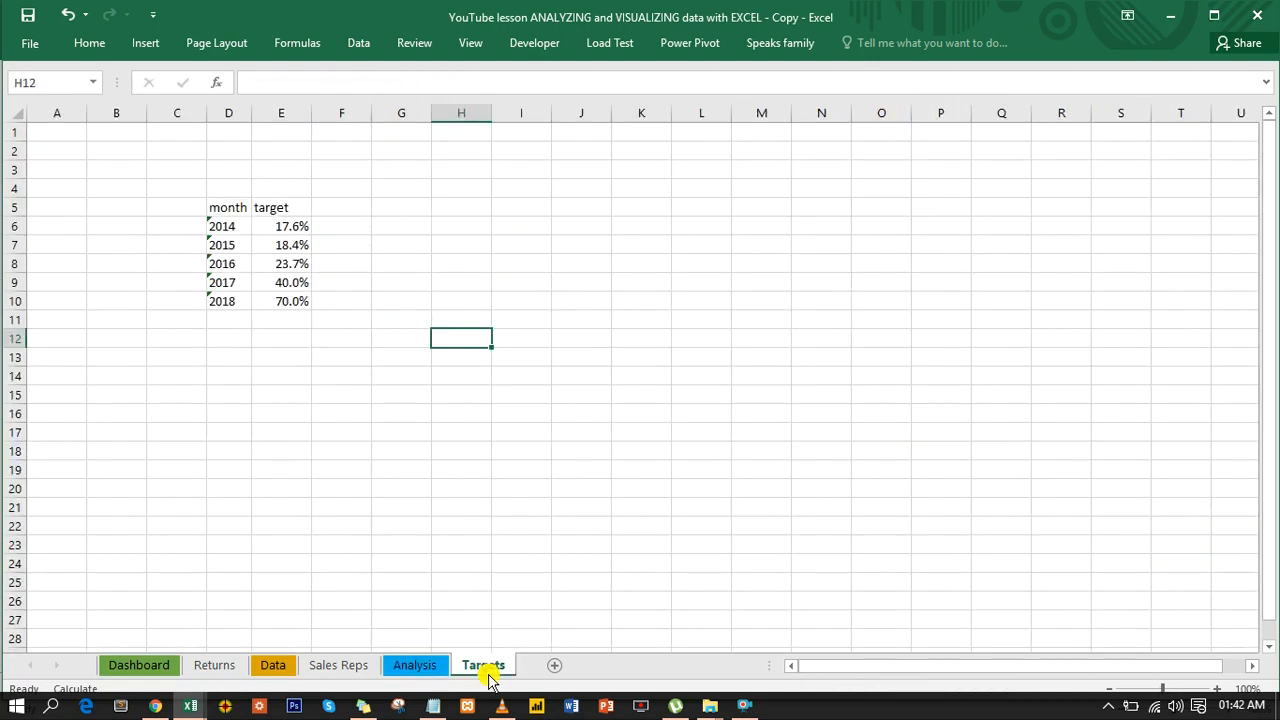
{"action": "left_click", "coordinate": [415, 668]}
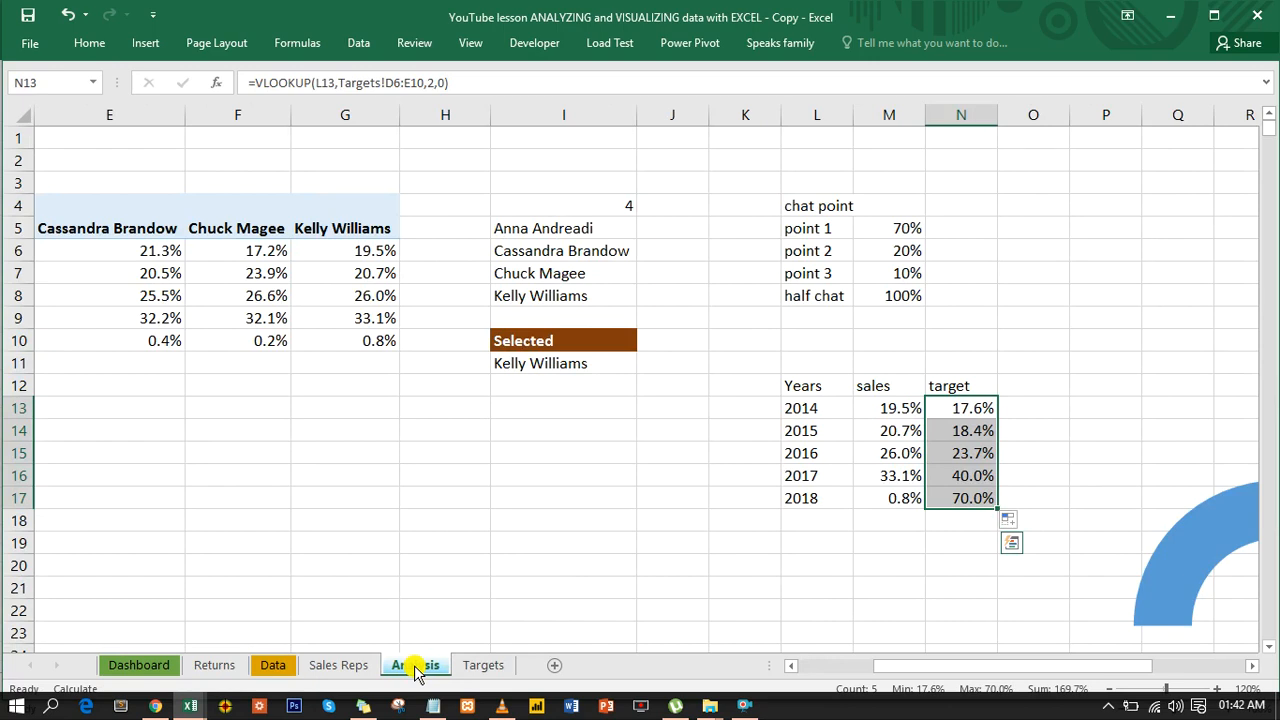
- Enter the labels "Target", "Sales" and "Blankspace" in Q4:Q6 on Analysis and autofit column Q
{"action": "left_click_drag", "start_coordinate": [923, 665], "coordinate": [1006, 663]}
{"action": "left_click", "coordinate": [803, 204]}
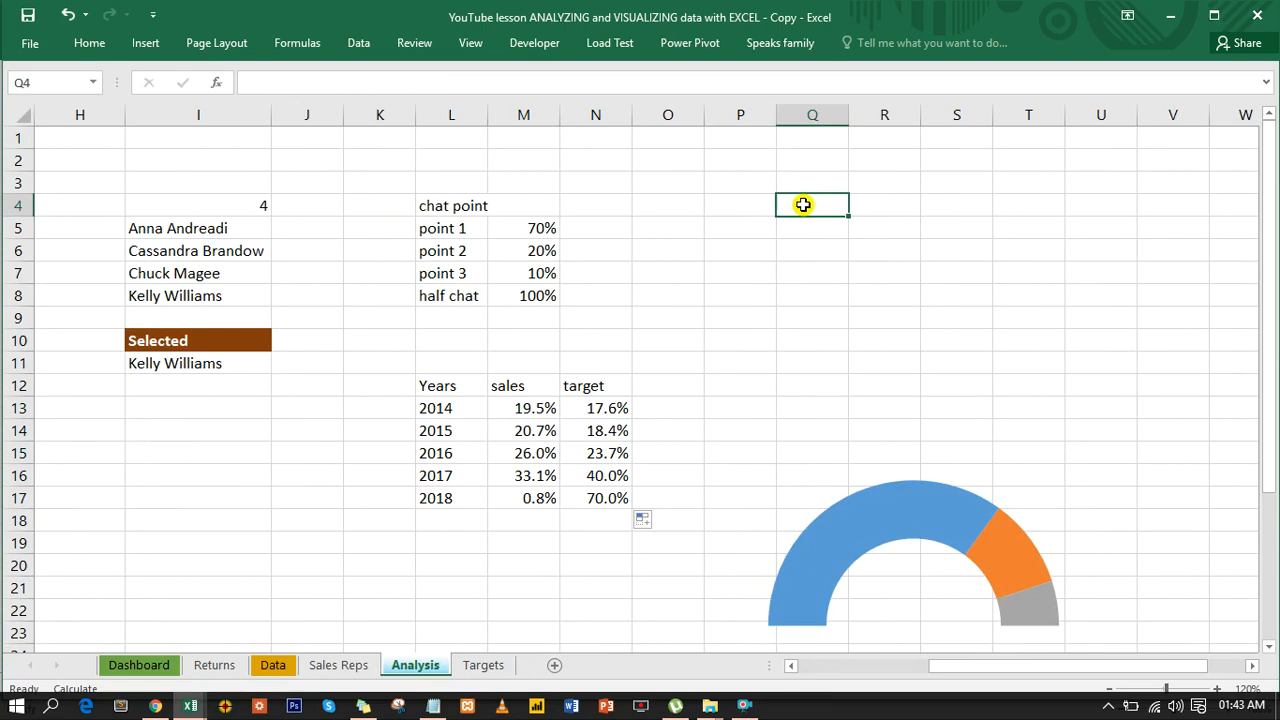
{"action": "type", "text": "Ta"}
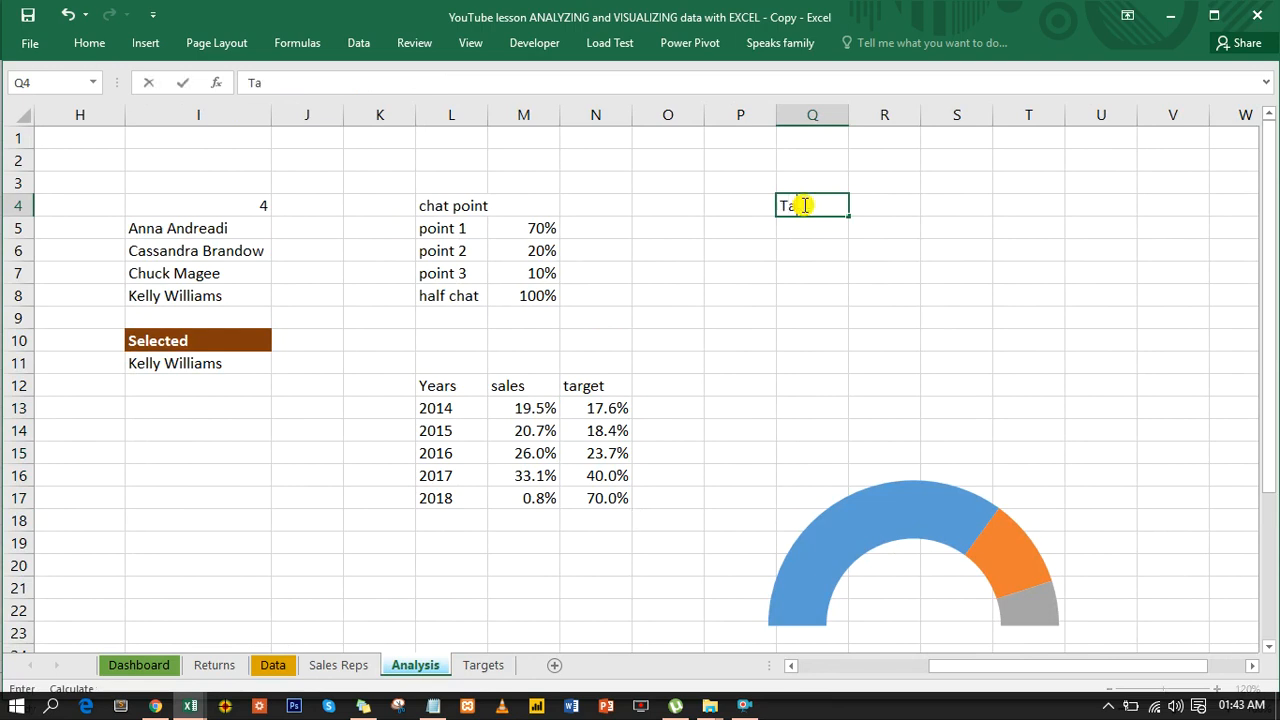
{"action": "type", "text": "rget"}
{"action": "key", "text": "ctrl+Return"}
{"action": "key", "text": "Down"}
{"action": "type", "text": "Sales"}
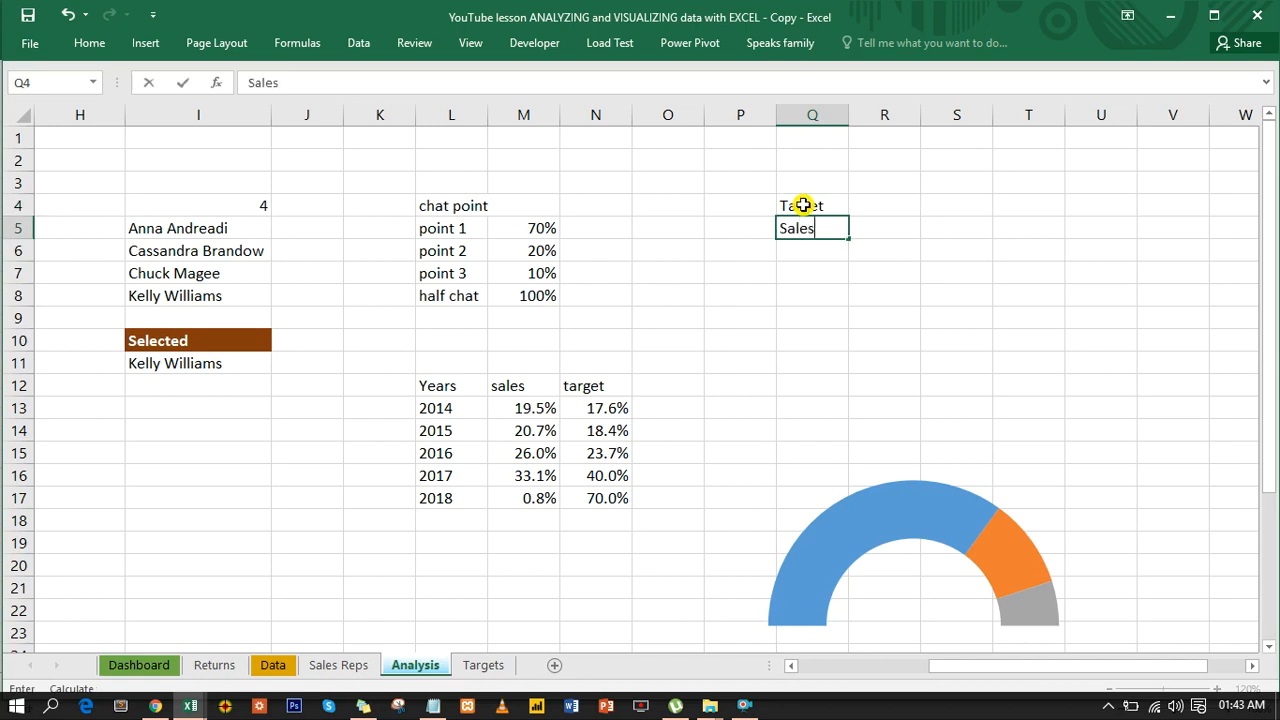
{"action": "key", "text": "Return"}
{"action": "type", "text": "Blank"}
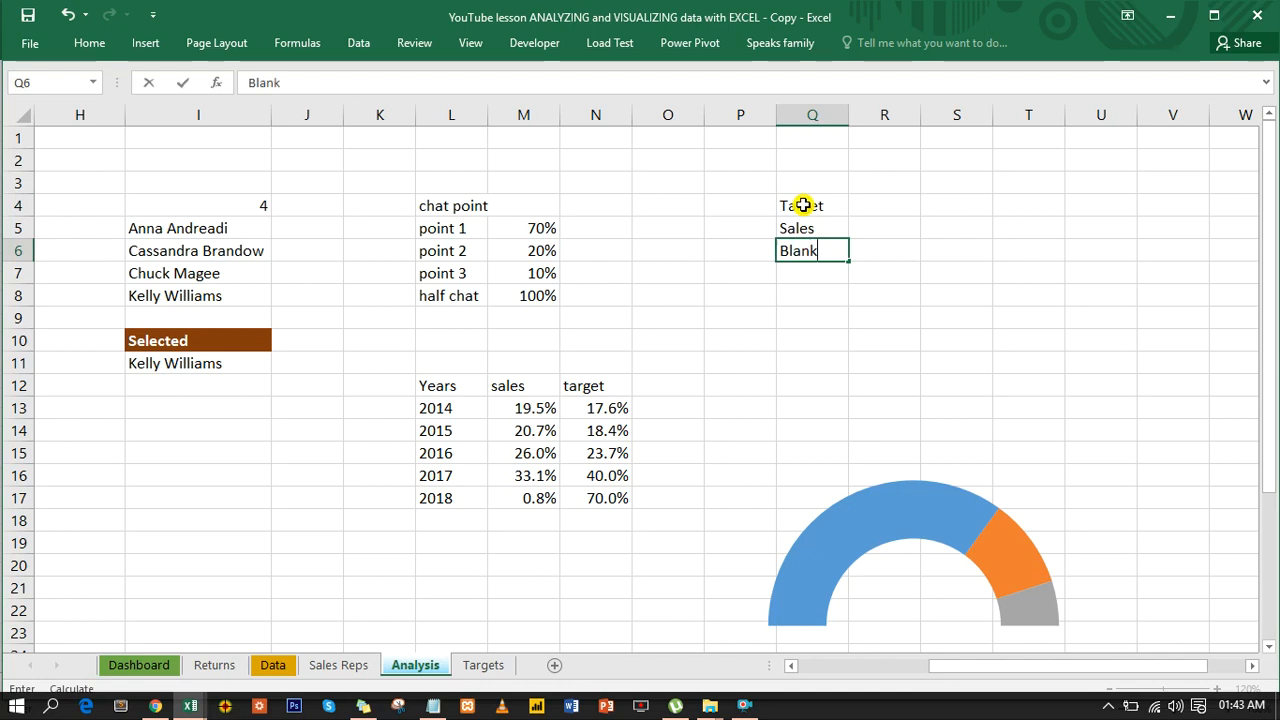
{"action": "type", "text": "space"}
{"action": "key", "text": "Return"}
{"action": "double_click", "coordinate": [852, 117]}
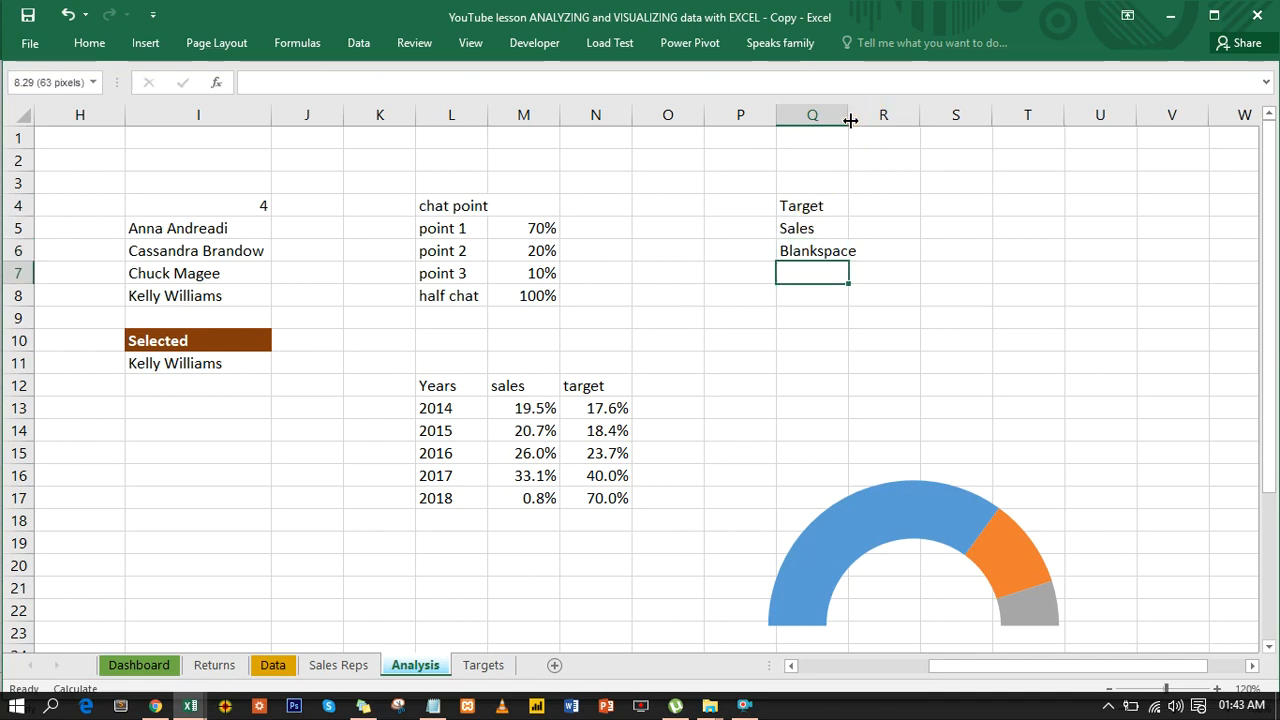
- Try to enter a VLOOKUP formula in R4 beside the Target label
{"action": "left_click", "coordinate": [887, 211]}
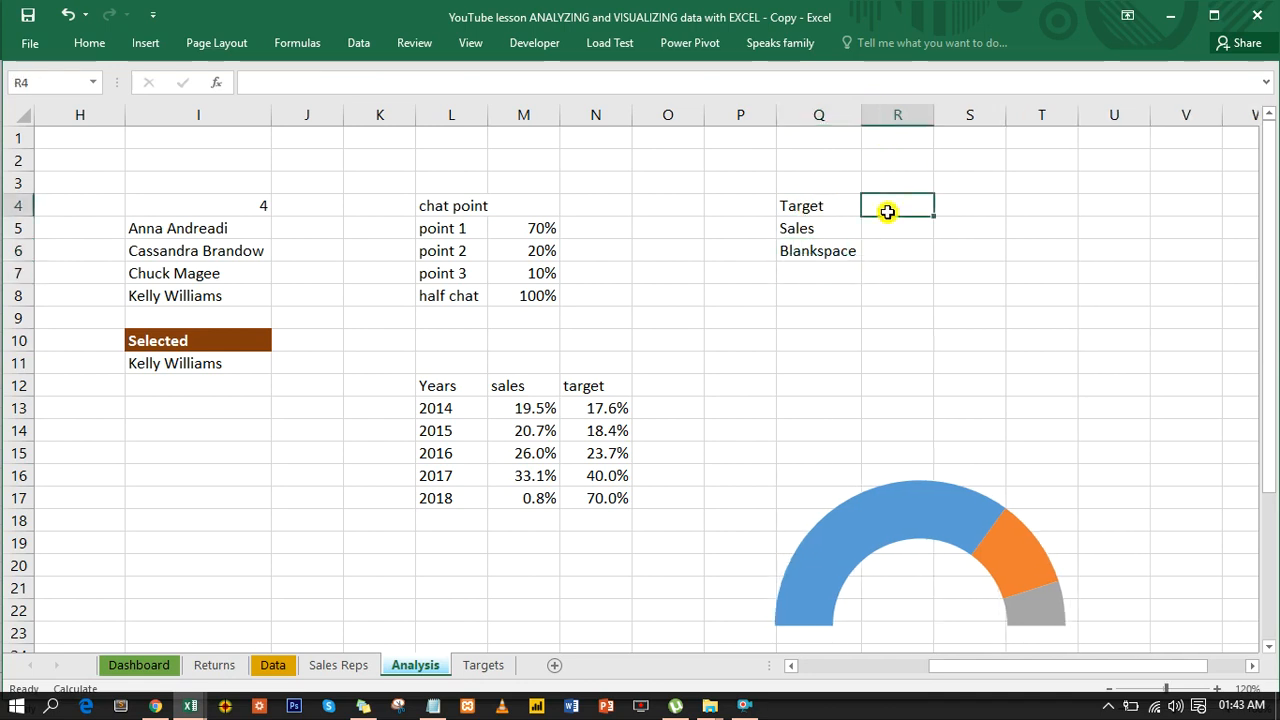
{"action": "type", "text": "="}
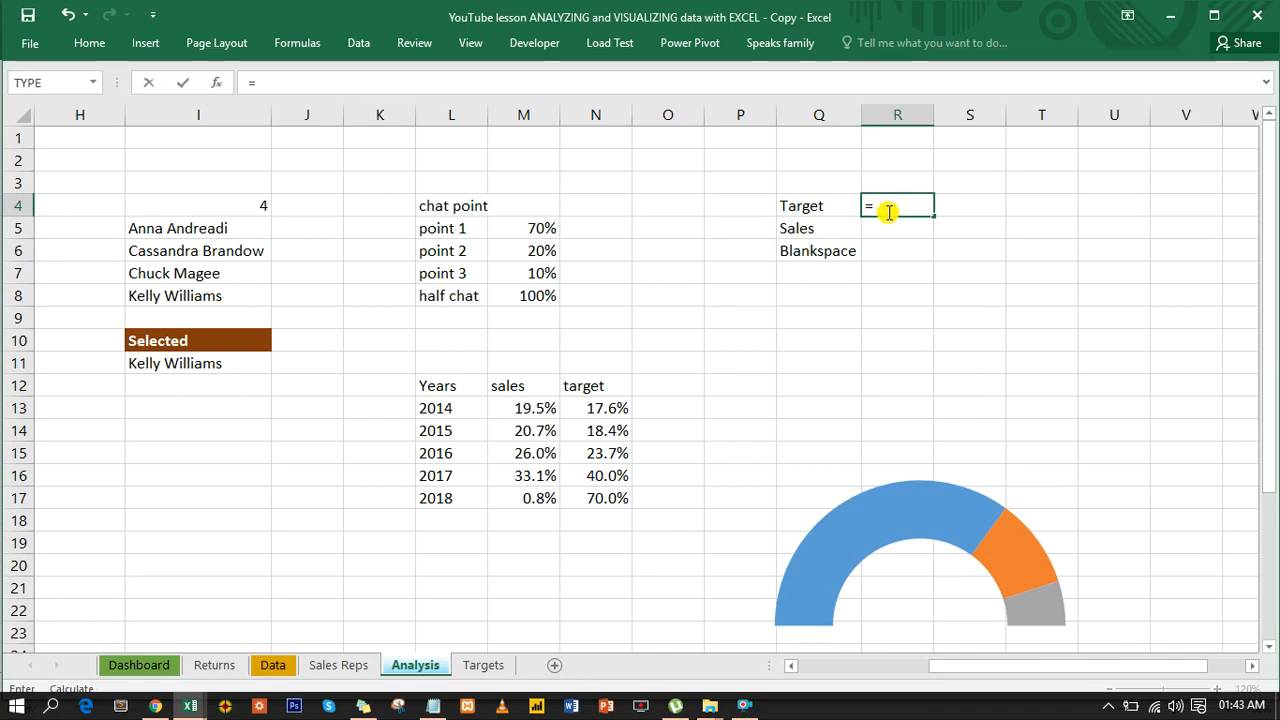
{"action": "type", "text": "vl"}
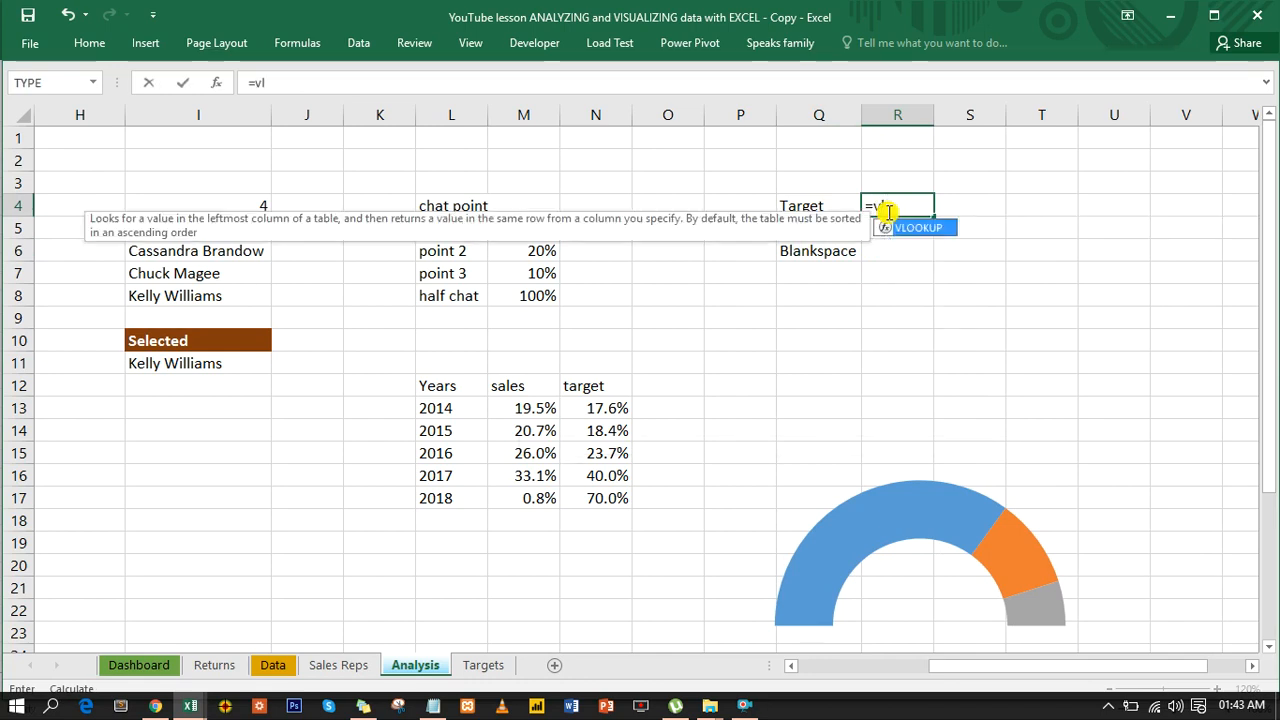
{"action": "key", "text": "Tab"}
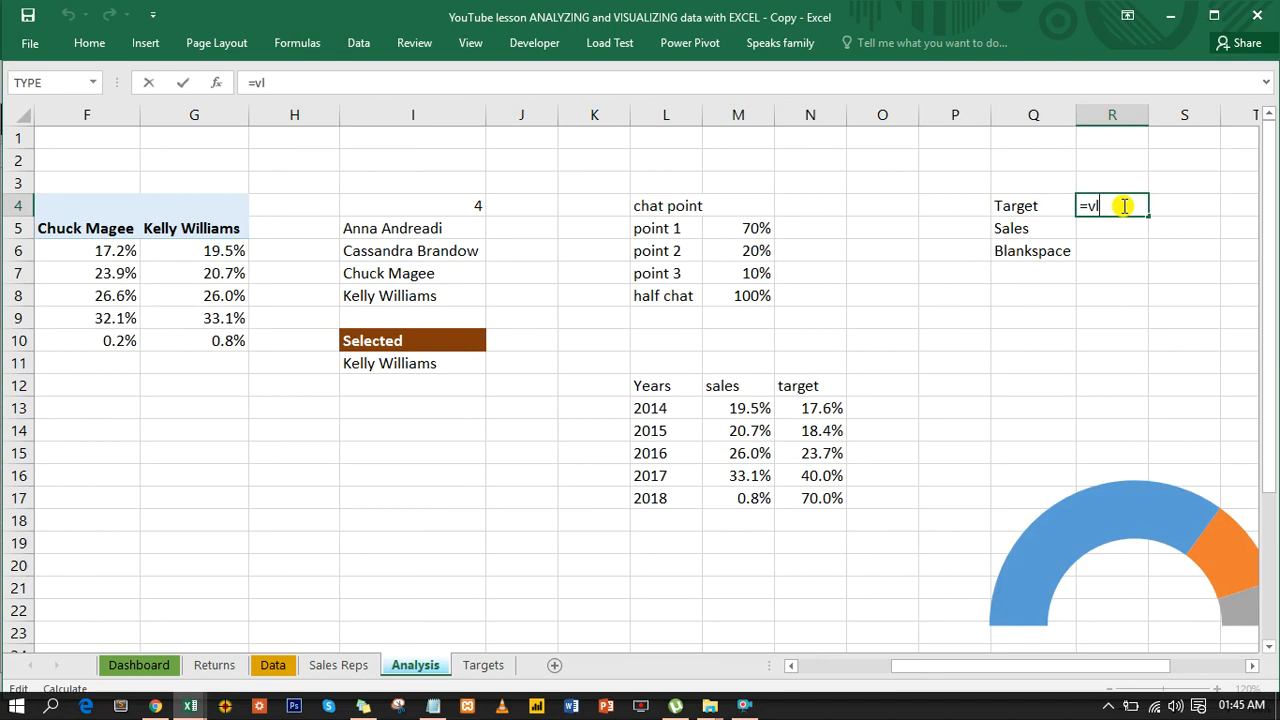
{"action": "key", "text": "Escape"}
{"action": "key", "text": "Return"}
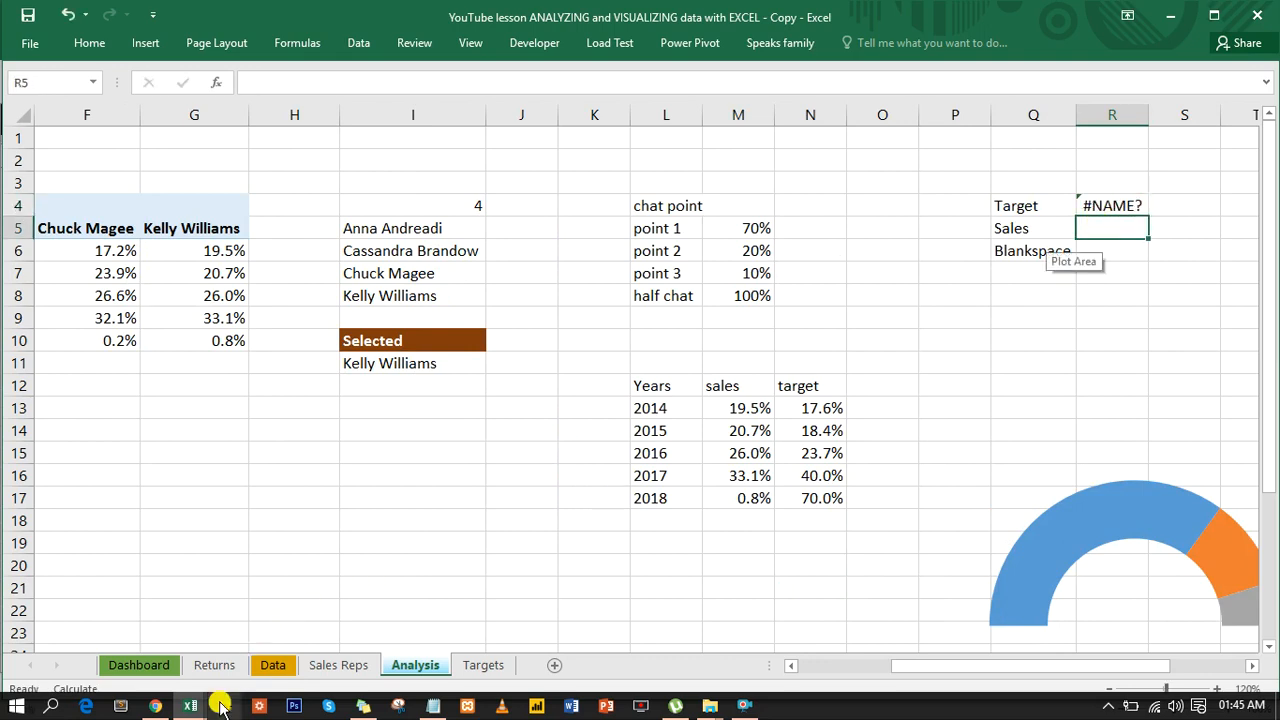
- Switch to the finished ANALYZING and VISUALIZING data with EXCEL workbook, test its Target Analysis selector with 2016, and return to the lesson workbook
{"action": "mouse_move", "coordinate": [190, 706]}
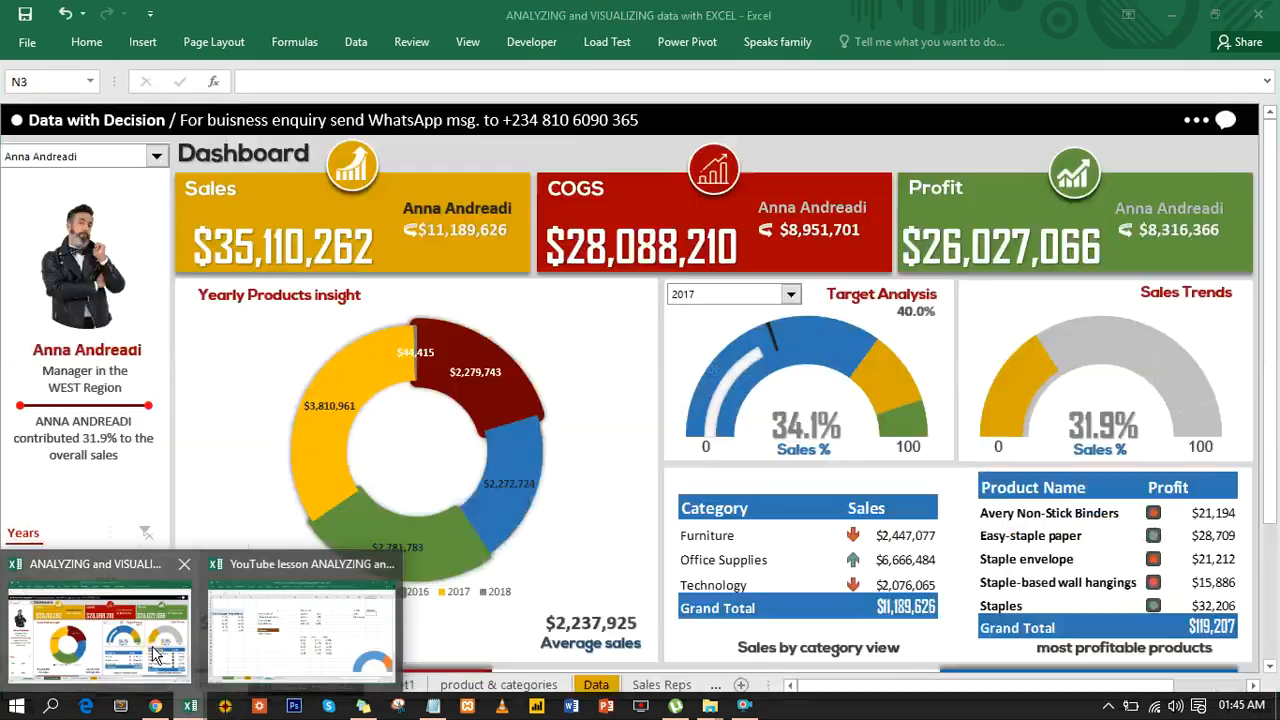
{"action": "left_click", "coordinate": [155, 655]}
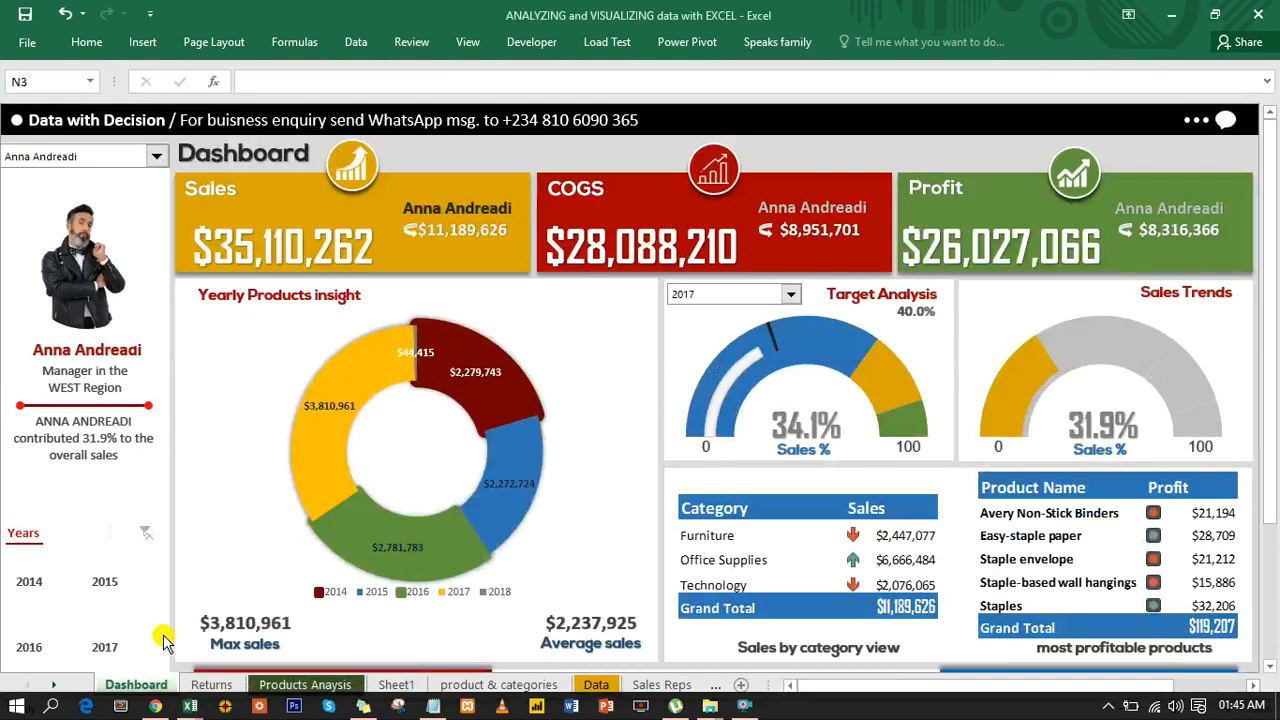
{"action": "left_click", "coordinate": [793, 298]}
{"action": "left_click", "coordinate": [718, 321]}
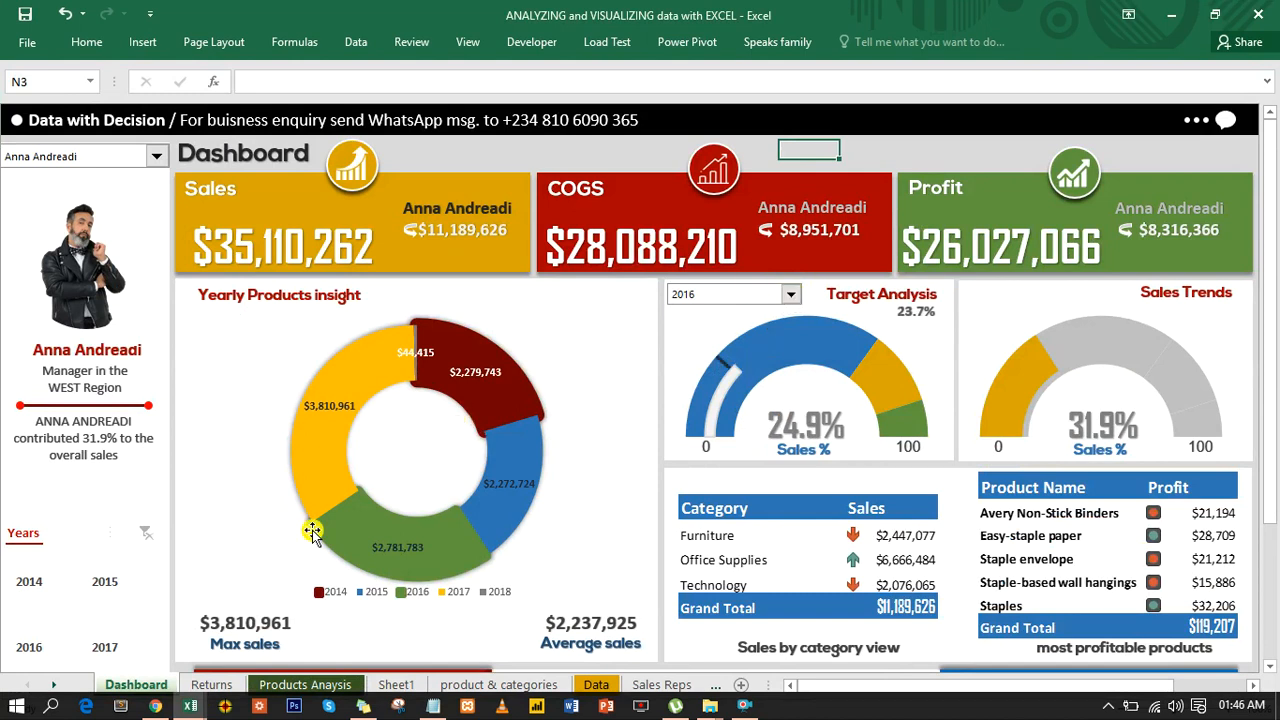
{"action": "mouse_move", "coordinate": [196, 705]}
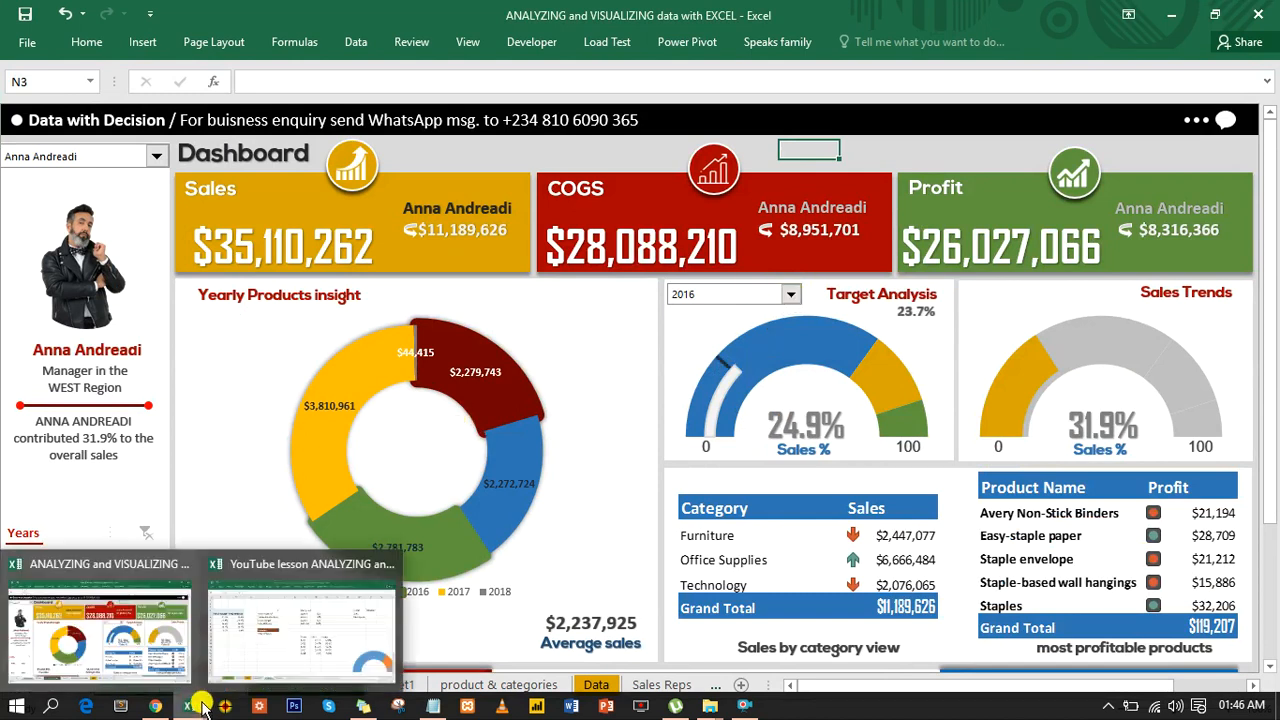
{"action": "left_click", "coordinate": [278, 662]}
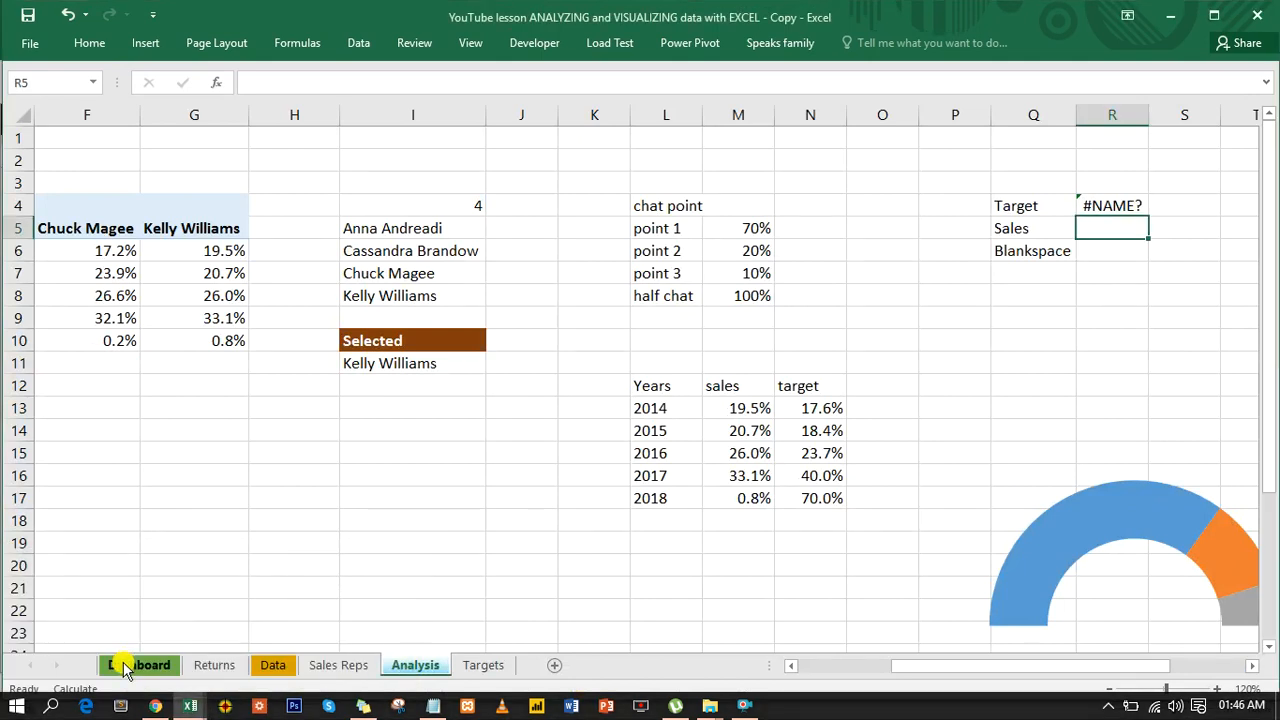
- Set the Target Analysis year selector on the Dashboard sheet to 2015 and check its linked cell L11 on Analysis
{"action": "left_click", "coordinate": [125, 668]}
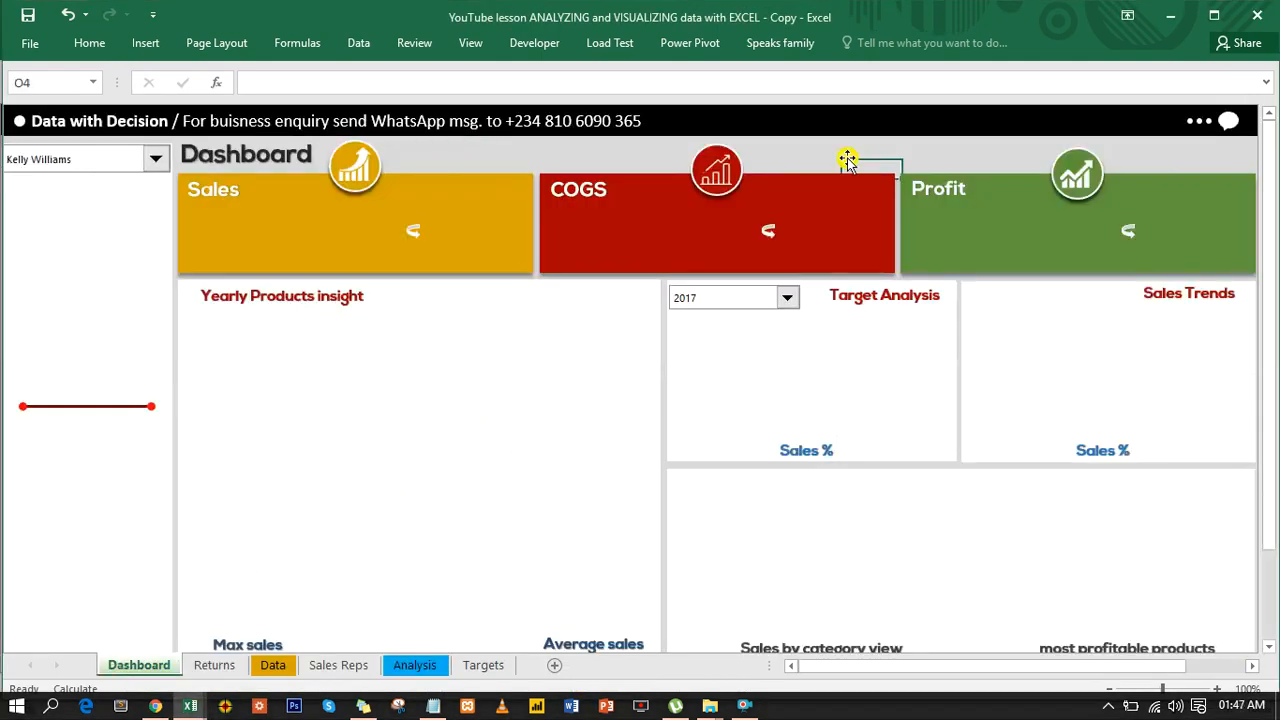
{"action": "left_click", "coordinate": [788, 300]}
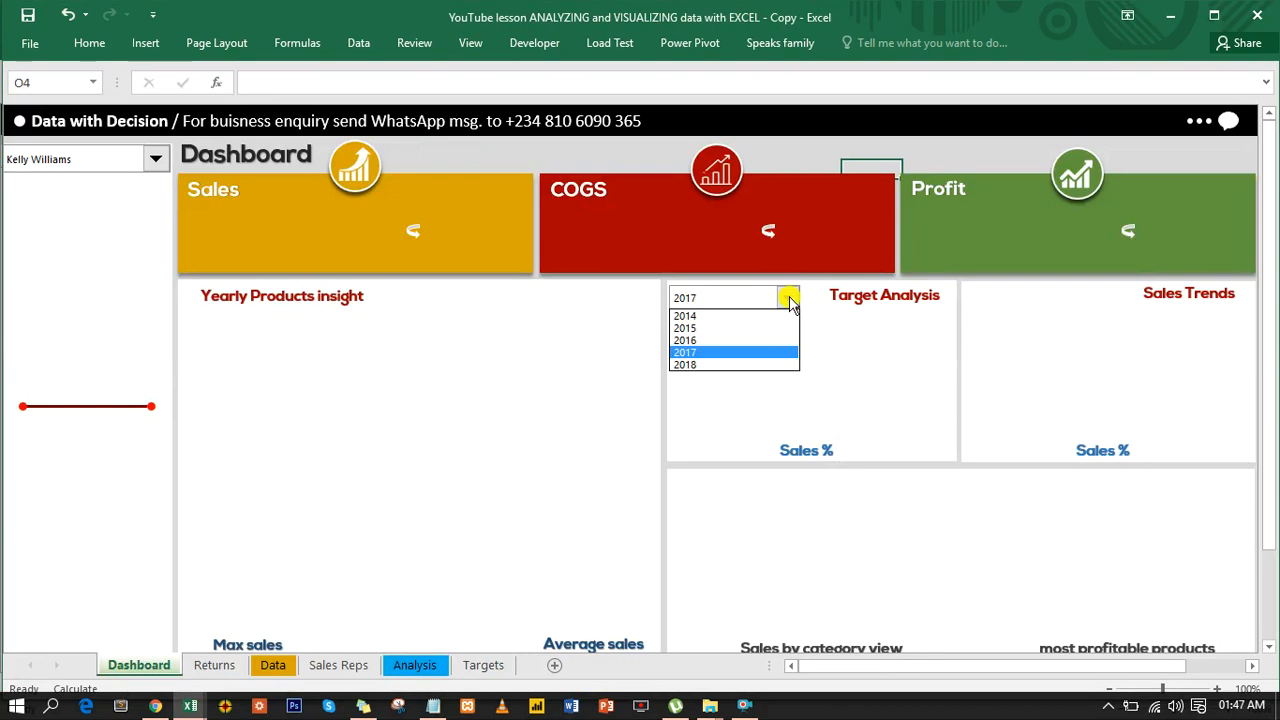
{"action": "left_click", "coordinate": [722, 329]}
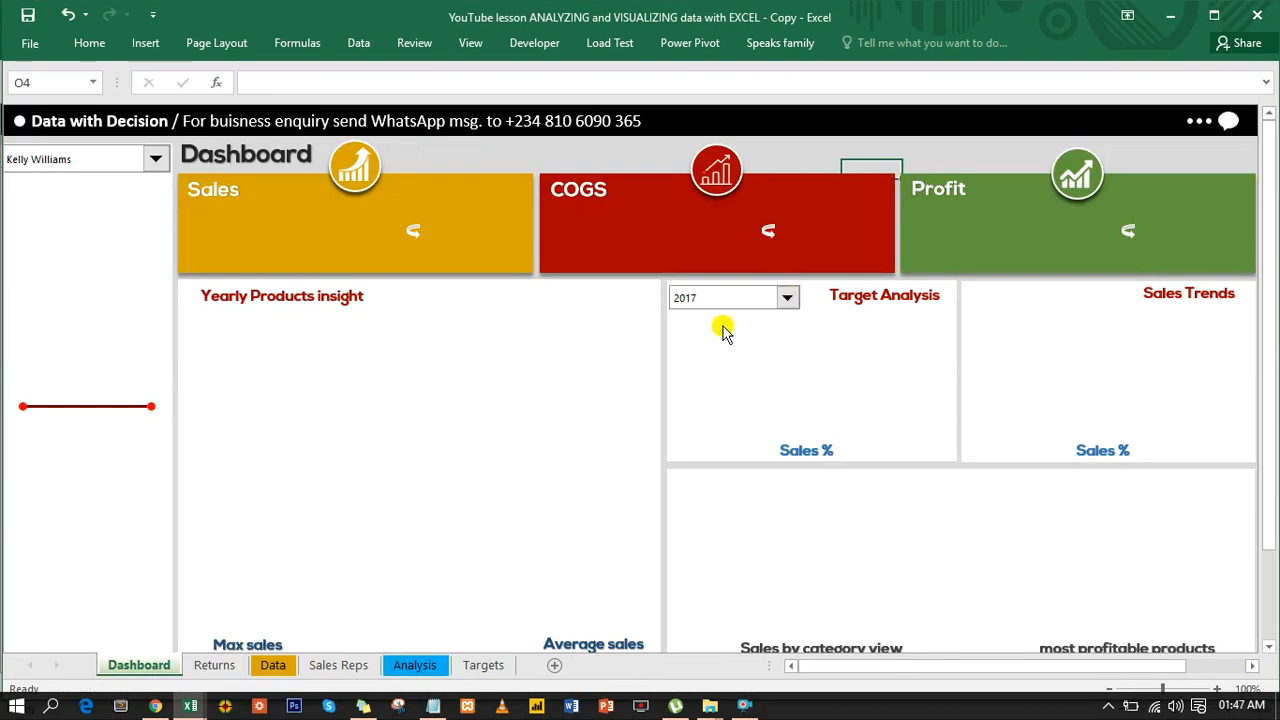
{"action": "left_click", "coordinate": [401, 666]}
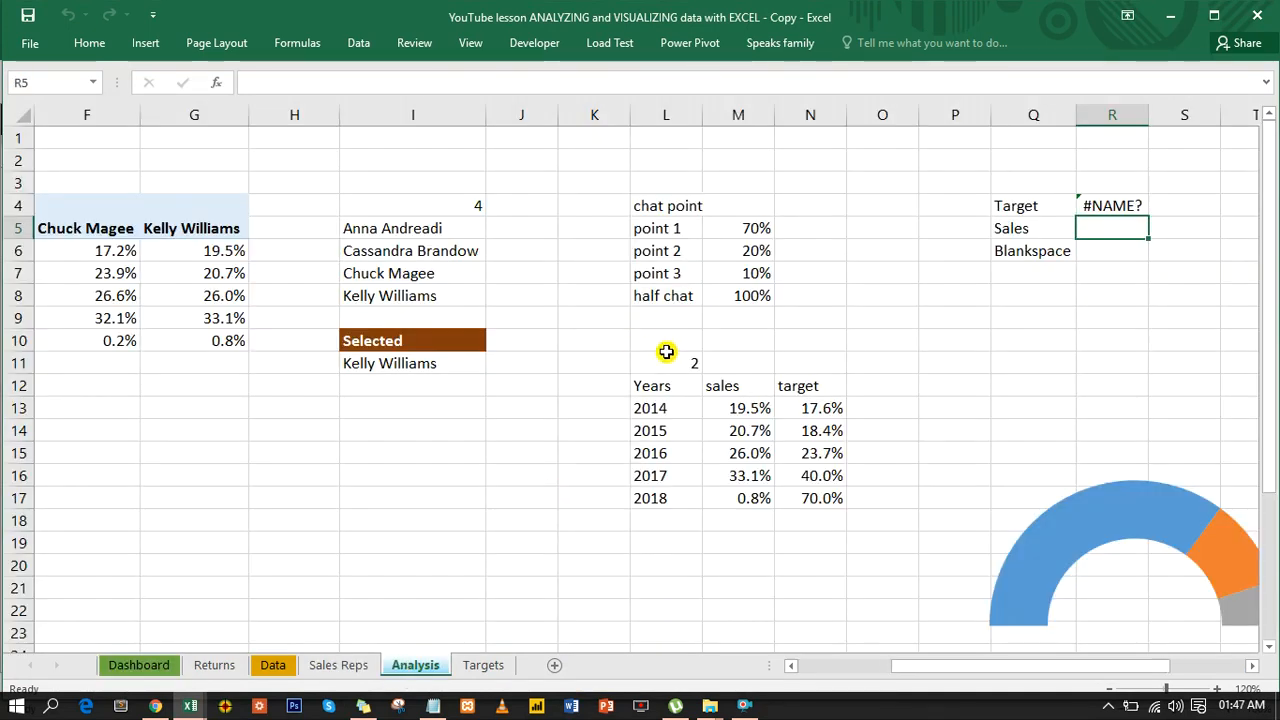
- Enter =INDEX(L13:L17,L11) in N11 on Analysis to return the year chosen in the selector
{"action": "left_click", "coordinate": [790, 369]}
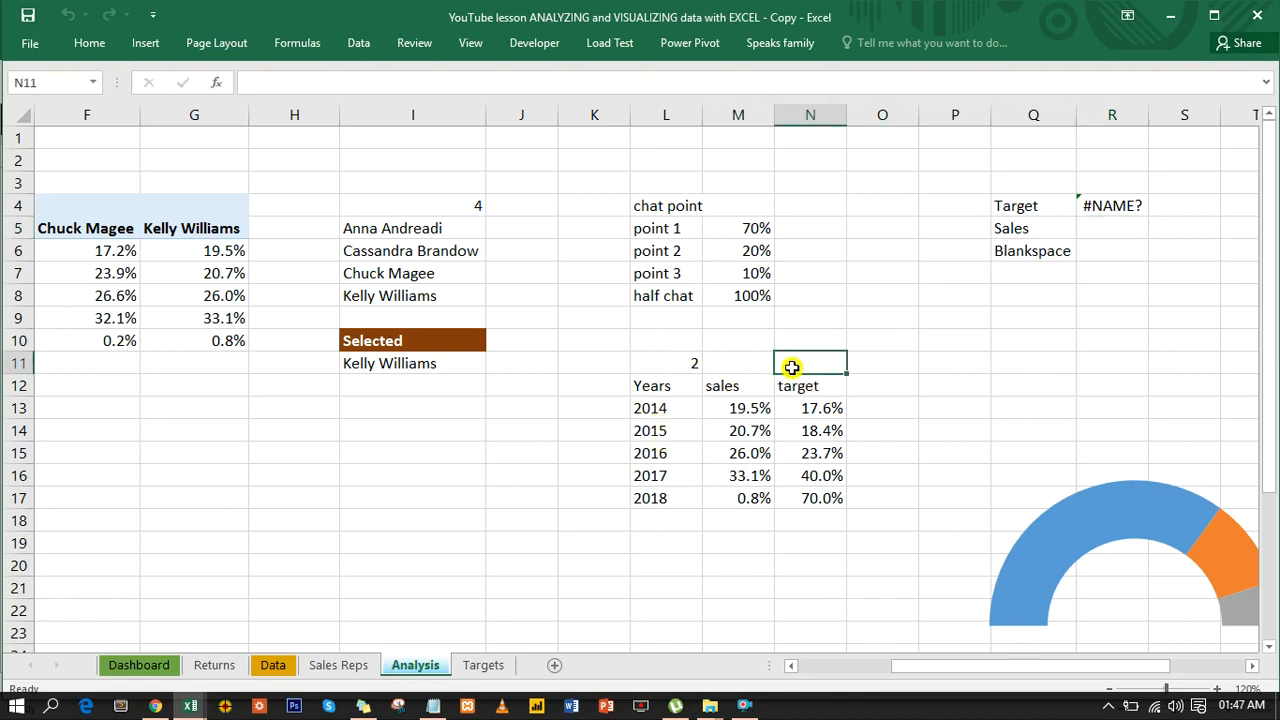
{"action": "type", "text": "="}
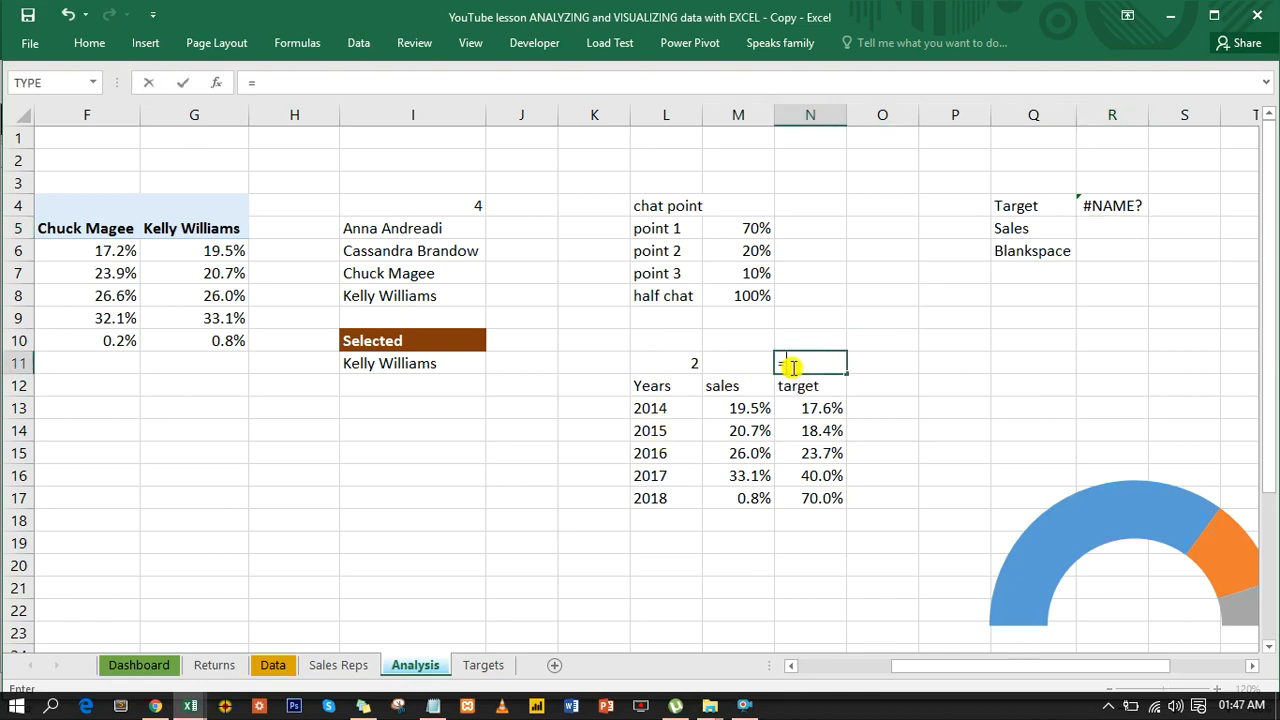
{"action": "type", "text": "ind"}
{"action": "key", "text": "Tab"}
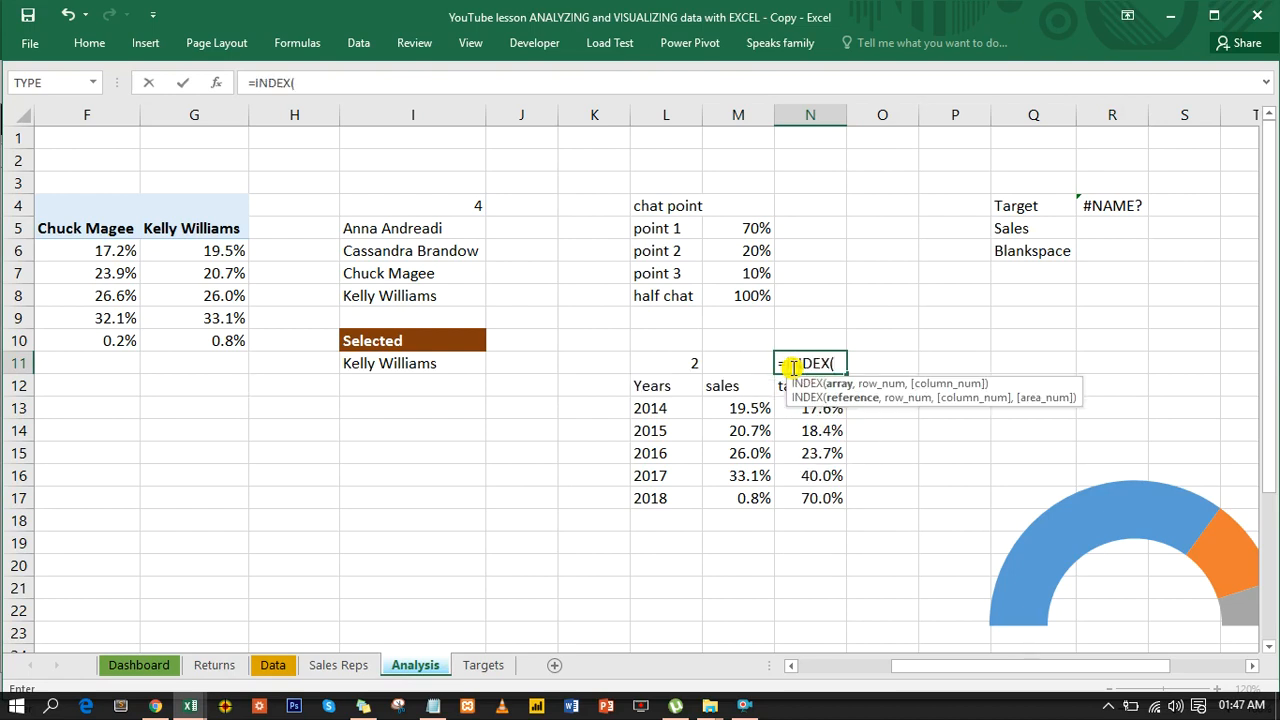
{"action": "left_click_drag", "start_coordinate": [655, 408], "coordinate": [659, 494]}
{"action": "type", "text": ","}
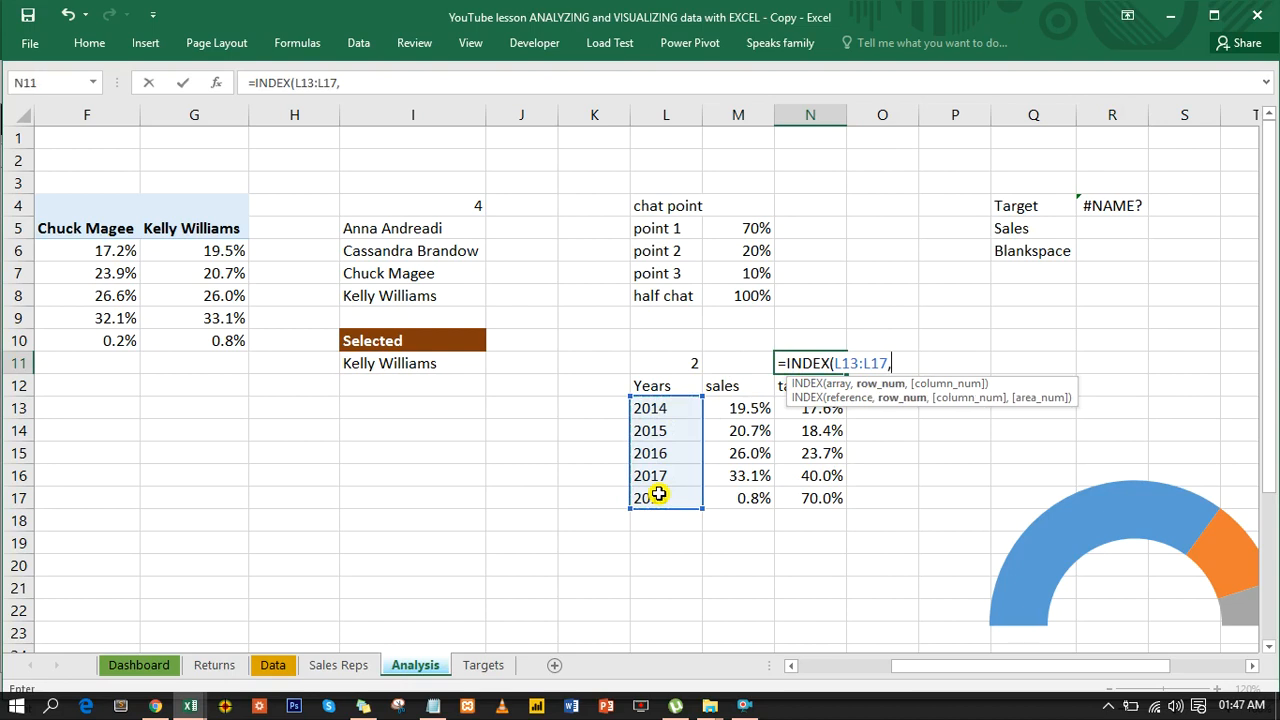
{"action": "left_click", "coordinate": [684, 366]}
{"action": "key", "text": "Return"}
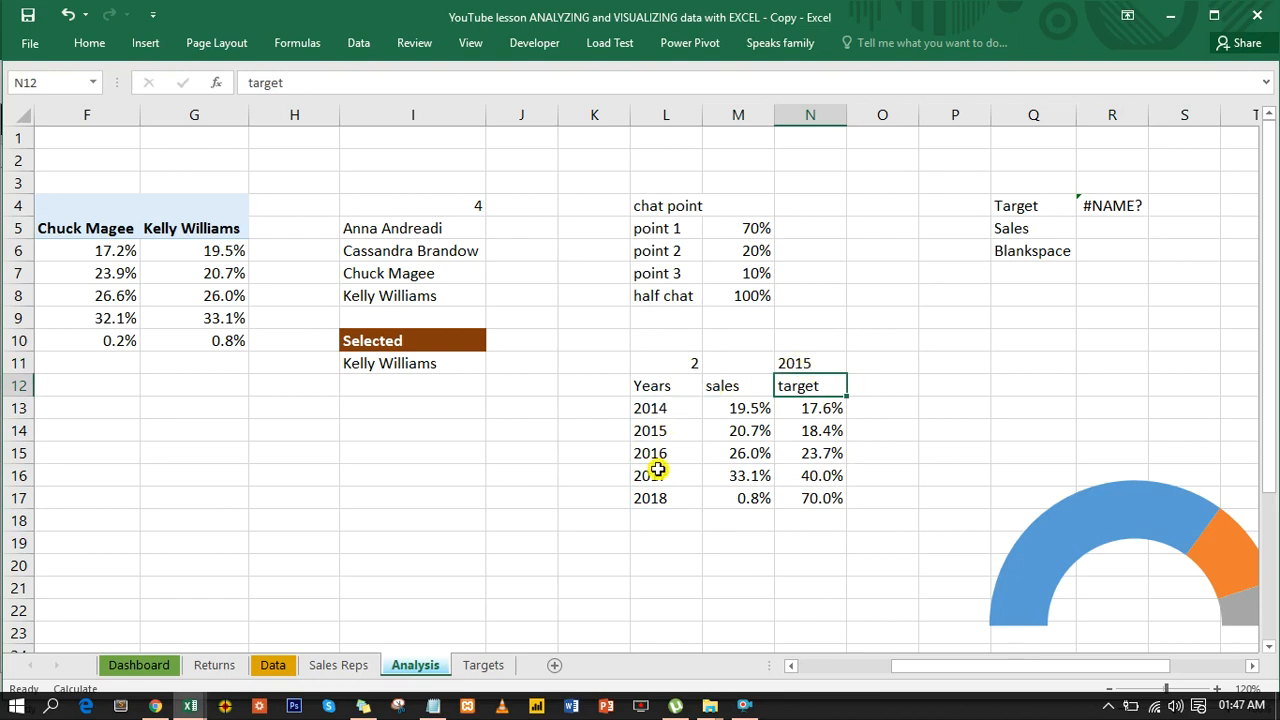
- Set the Target Analysis year selector on the Dashboard sheet to 2018 and return to the Analysis sheet
{"action": "left_click", "coordinate": [139, 665]}
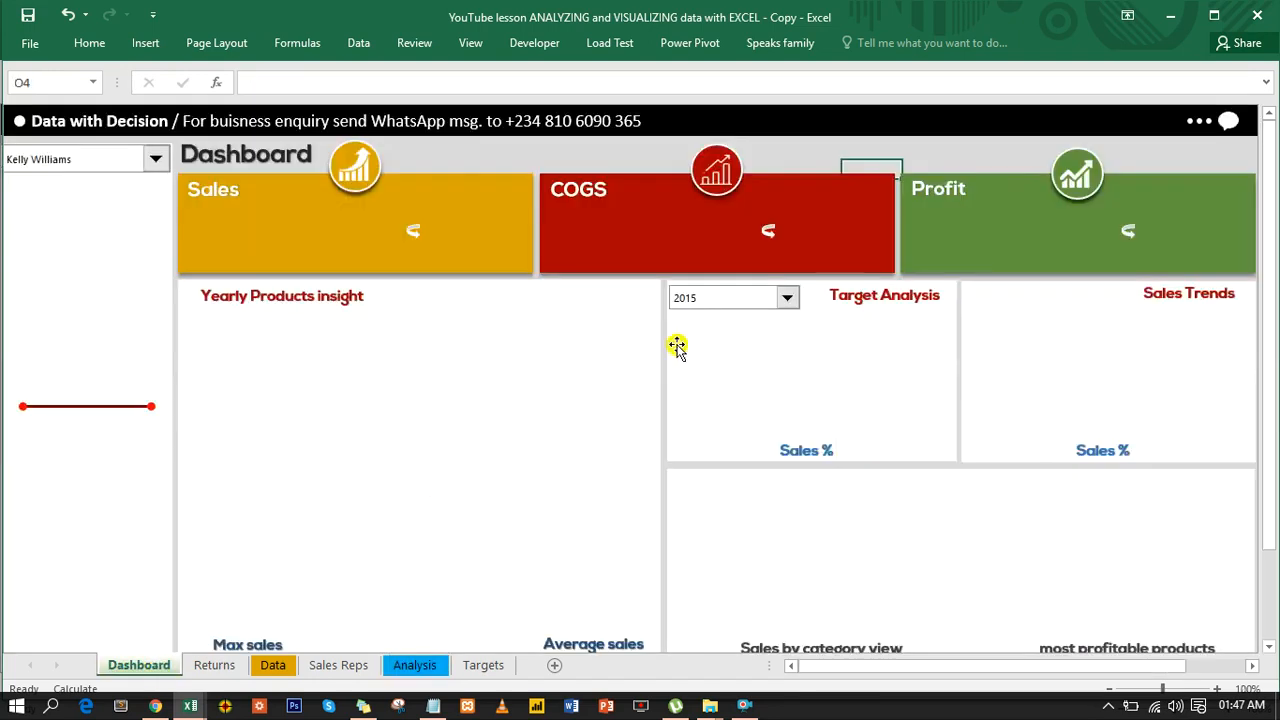
{"action": "left_click", "coordinate": [788, 300]}
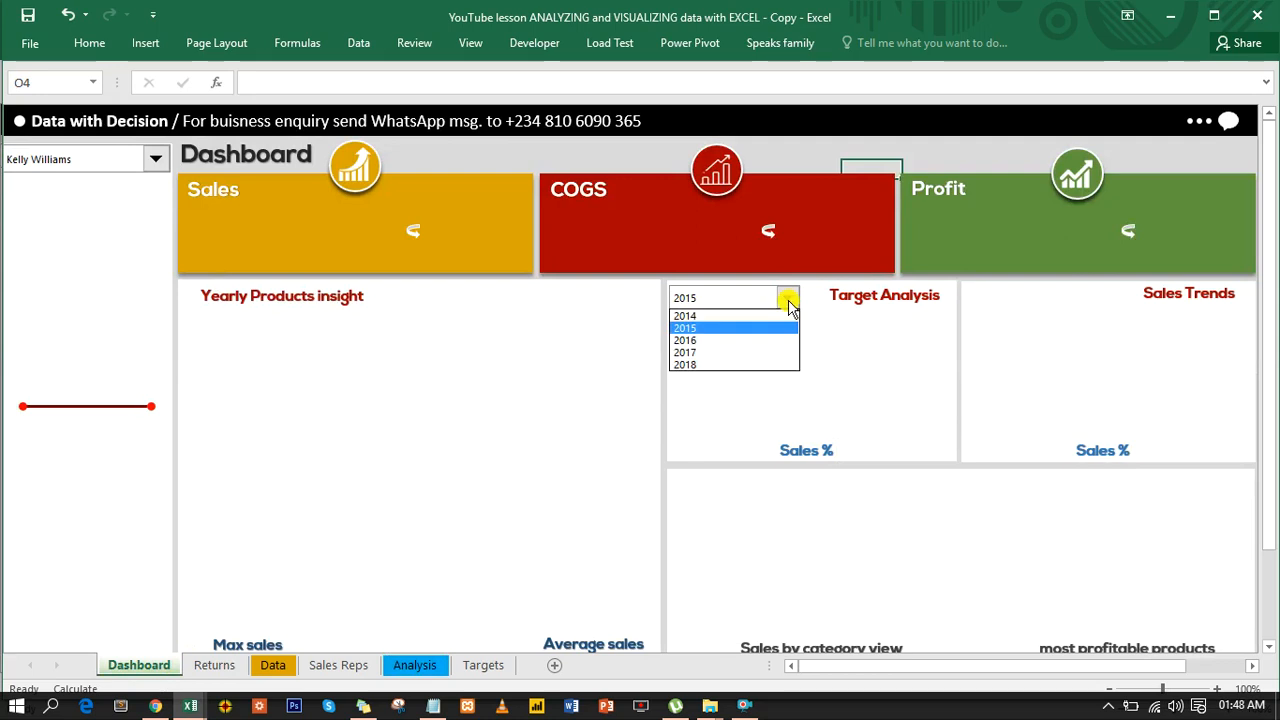
{"action": "left_click", "coordinate": [700, 365]}
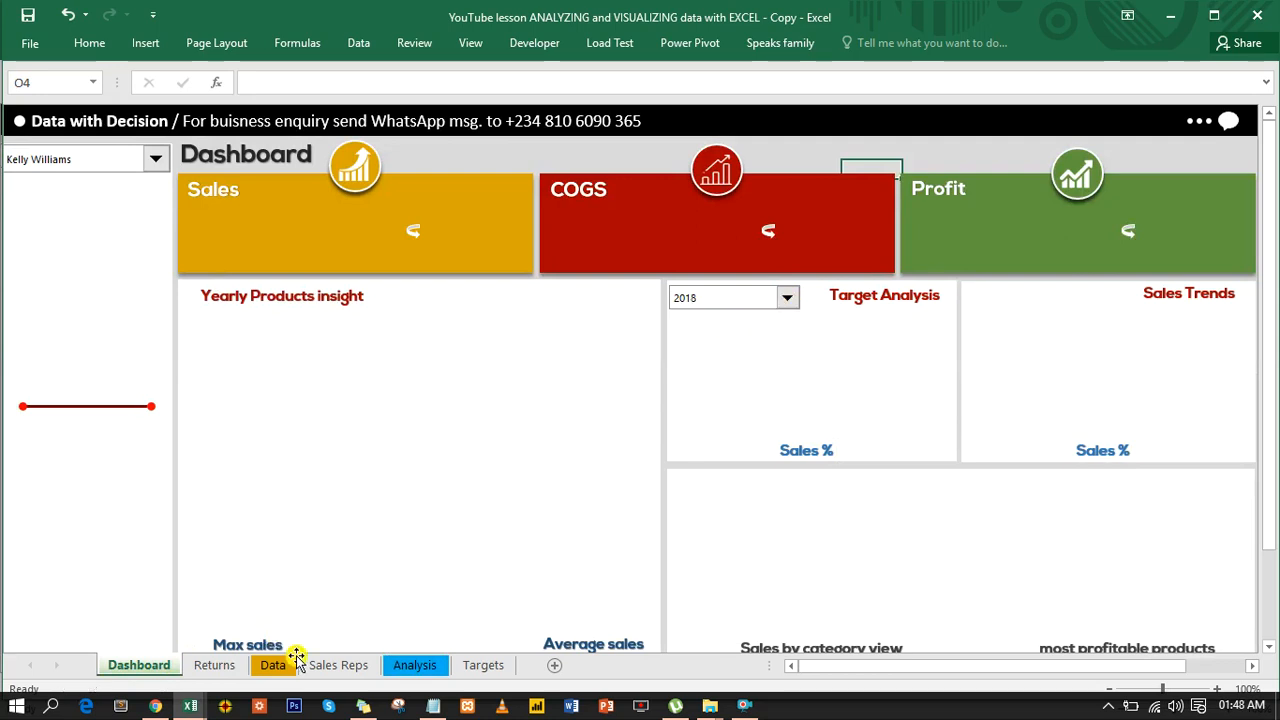
{"action": "left_click", "coordinate": [400, 665]}
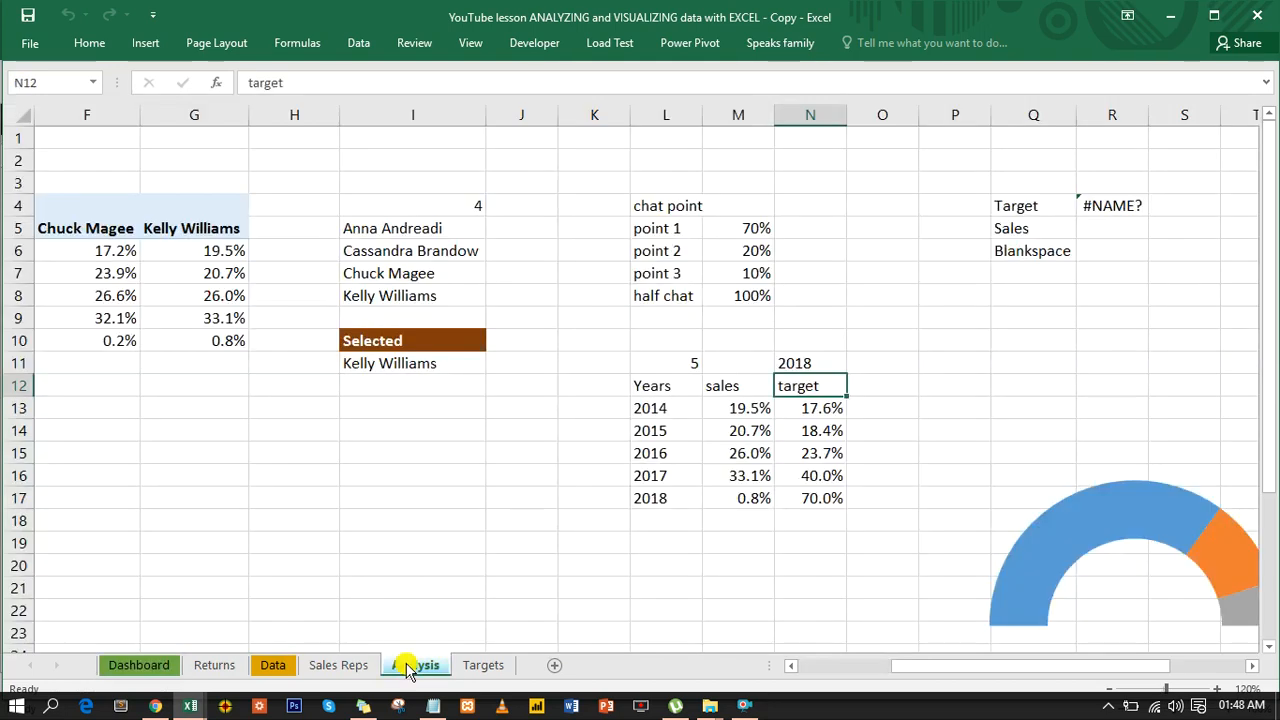
- Replace the broken formula in R4 beside the Target label with =VLOOKUP(N11,L13:N17,3,0)
{"action": "left_click", "coordinate": [1128, 207]}
{"action": "double_click", "coordinate": [1128, 207]}
{"action": "key", "text": "BackSpace"}
{"action": "key", "text": "BackSpace"}
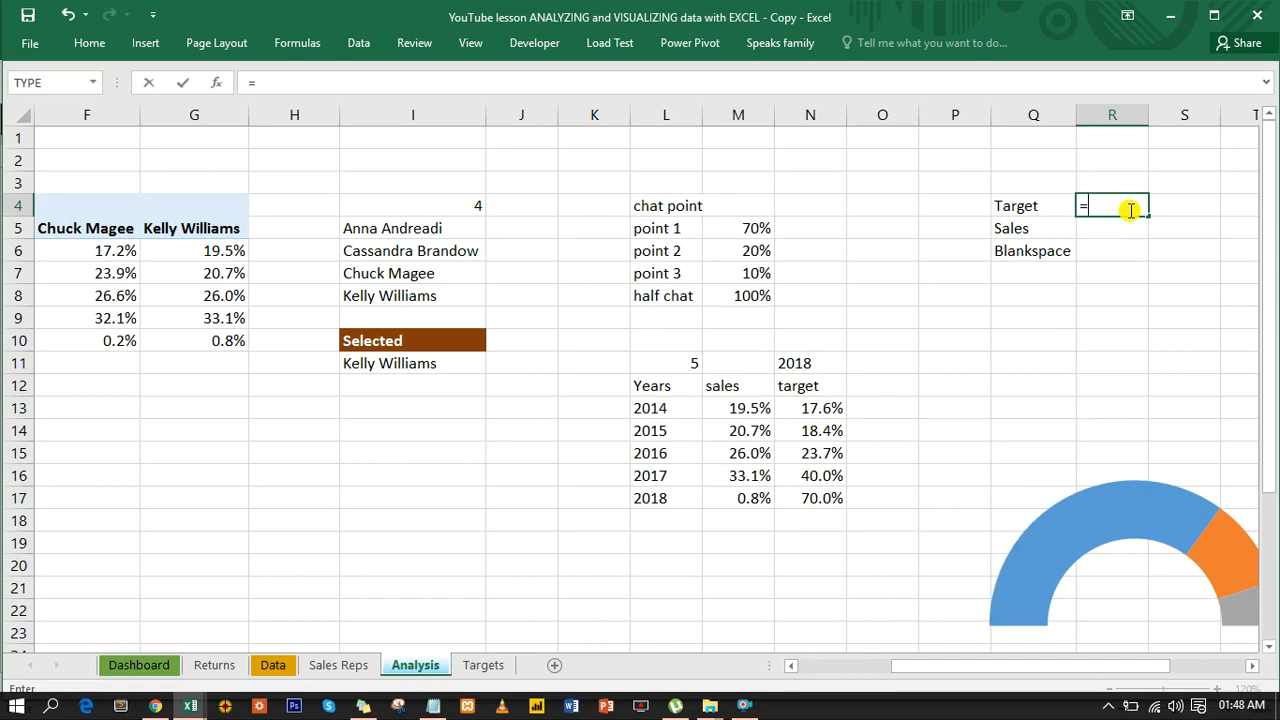
{"action": "type", "text": "vl"}
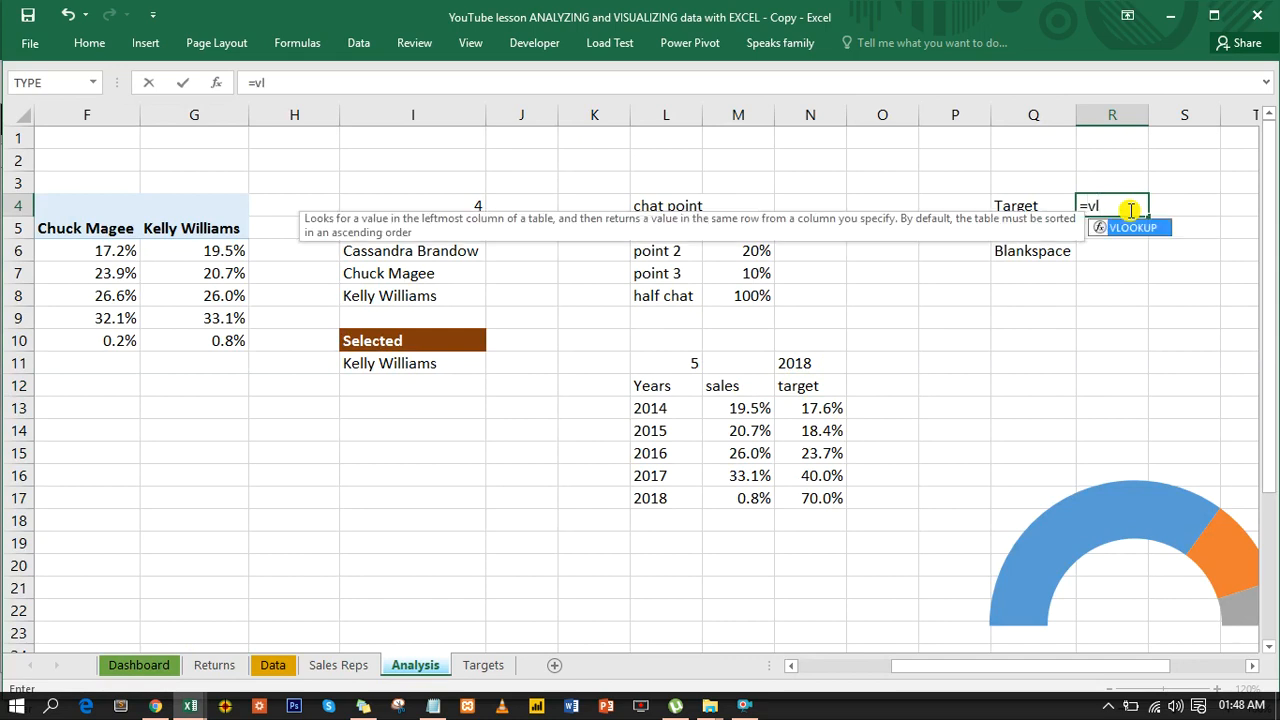
{"action": "key", "text": "Tab"}
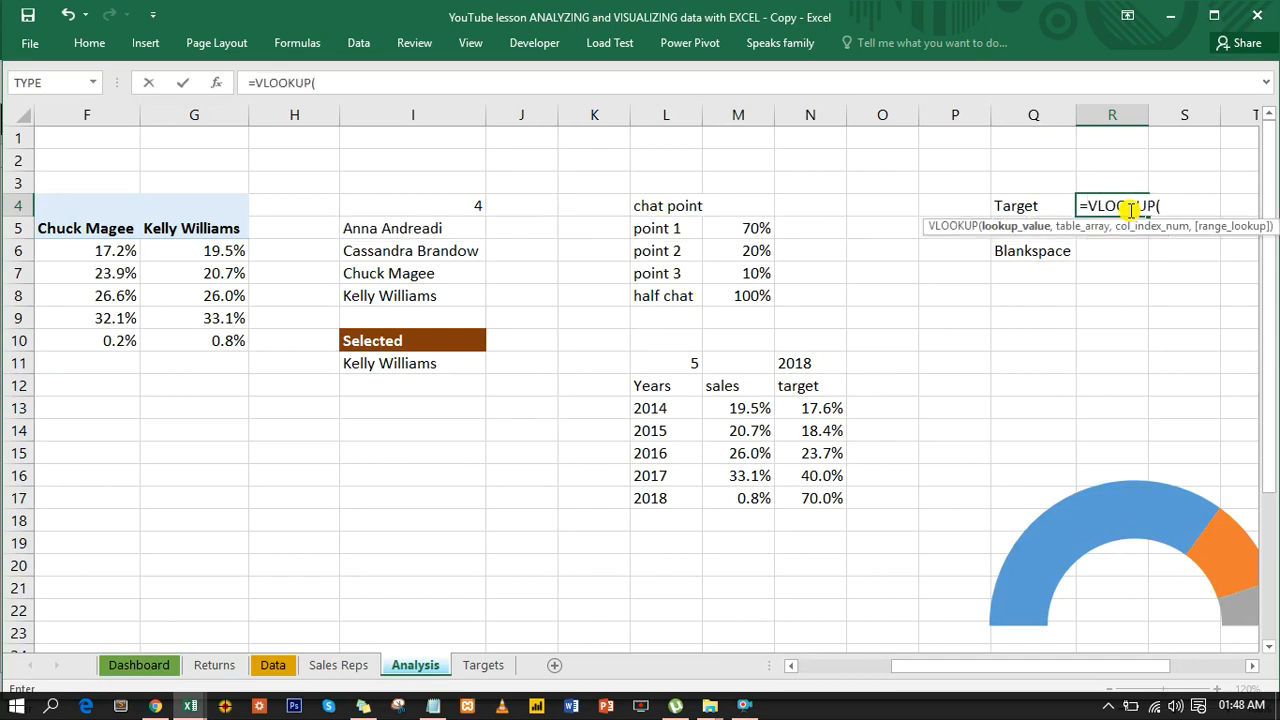
{"action": "left_click", "coordinate": [812, 364]}
{"action": "type", "text": ","}
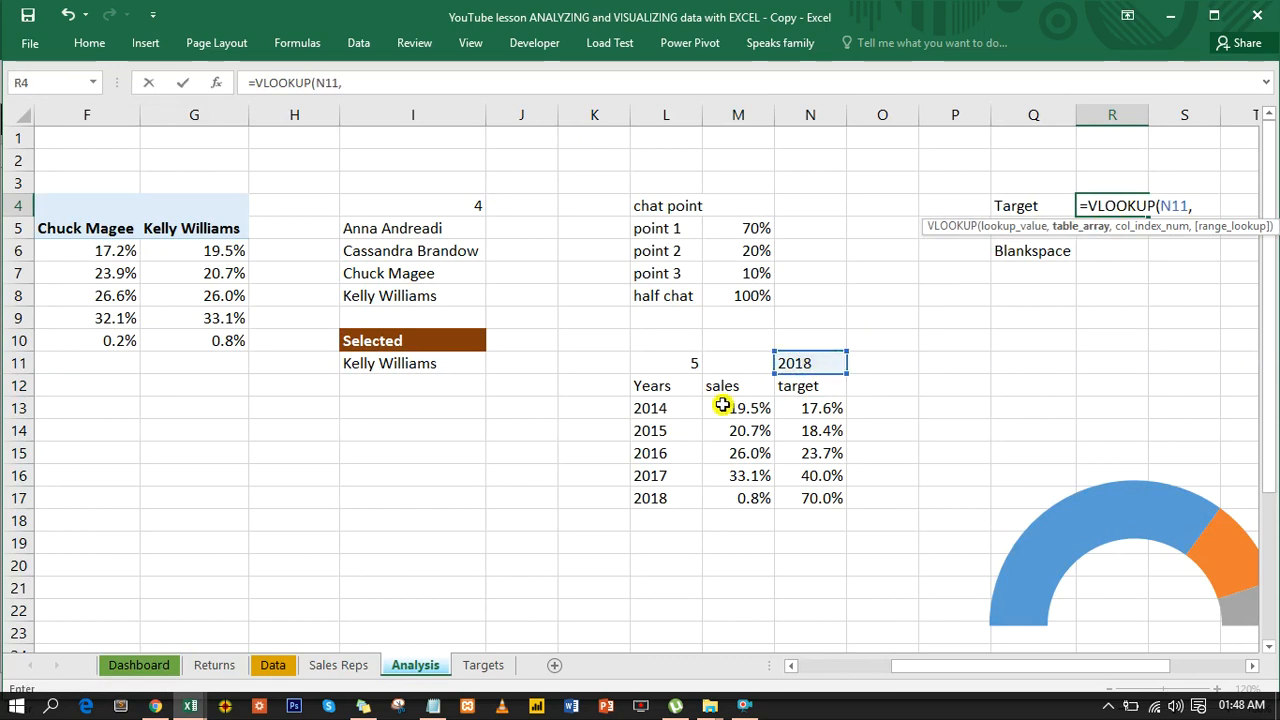
{"action": "left_click", "coordinate": [660, 409]}
{"action": "left_click_drag", "start_coordinate": [737, 430], "coordinate": [813, 490]}
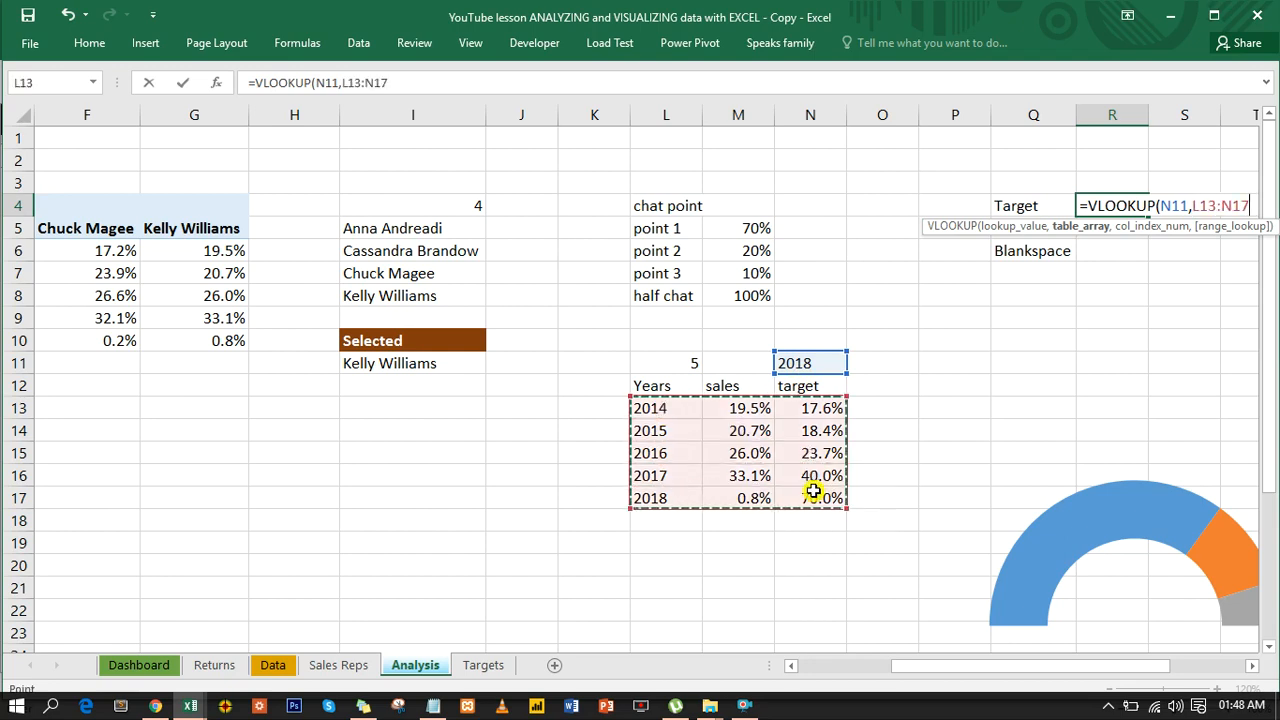
{"action": "type", "text": ","}
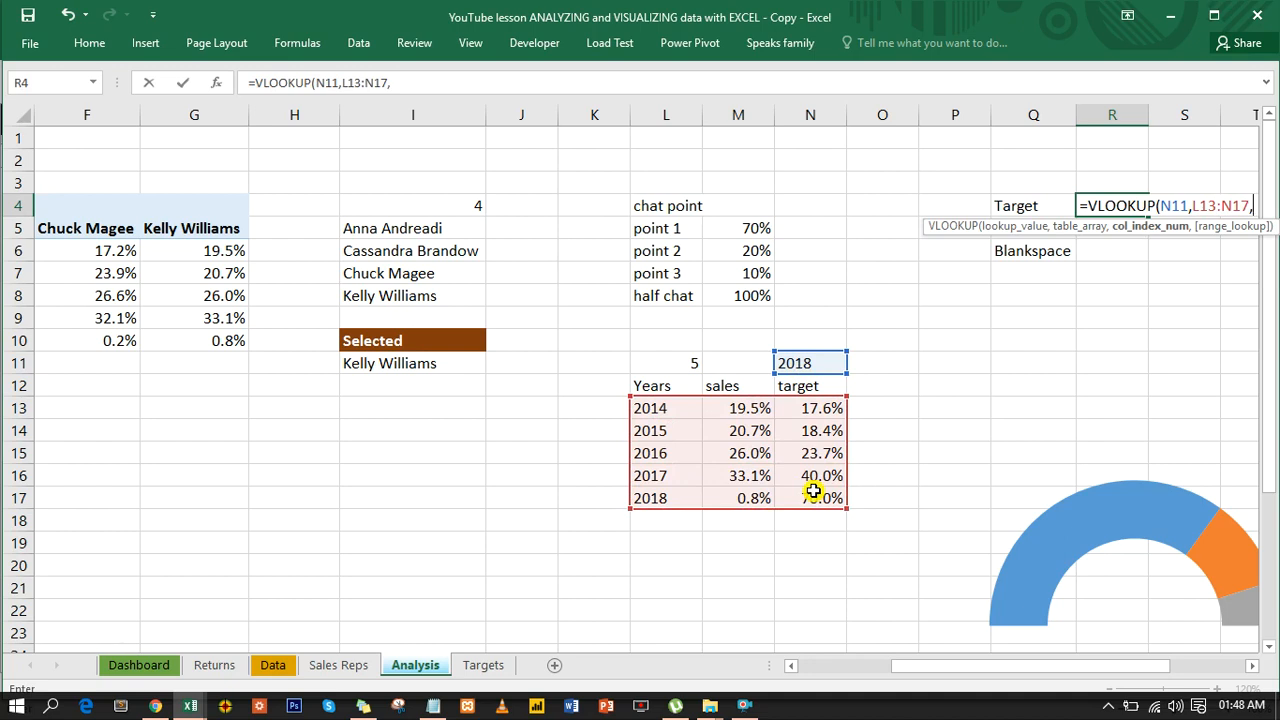
{"action": "type", "text": "3"}
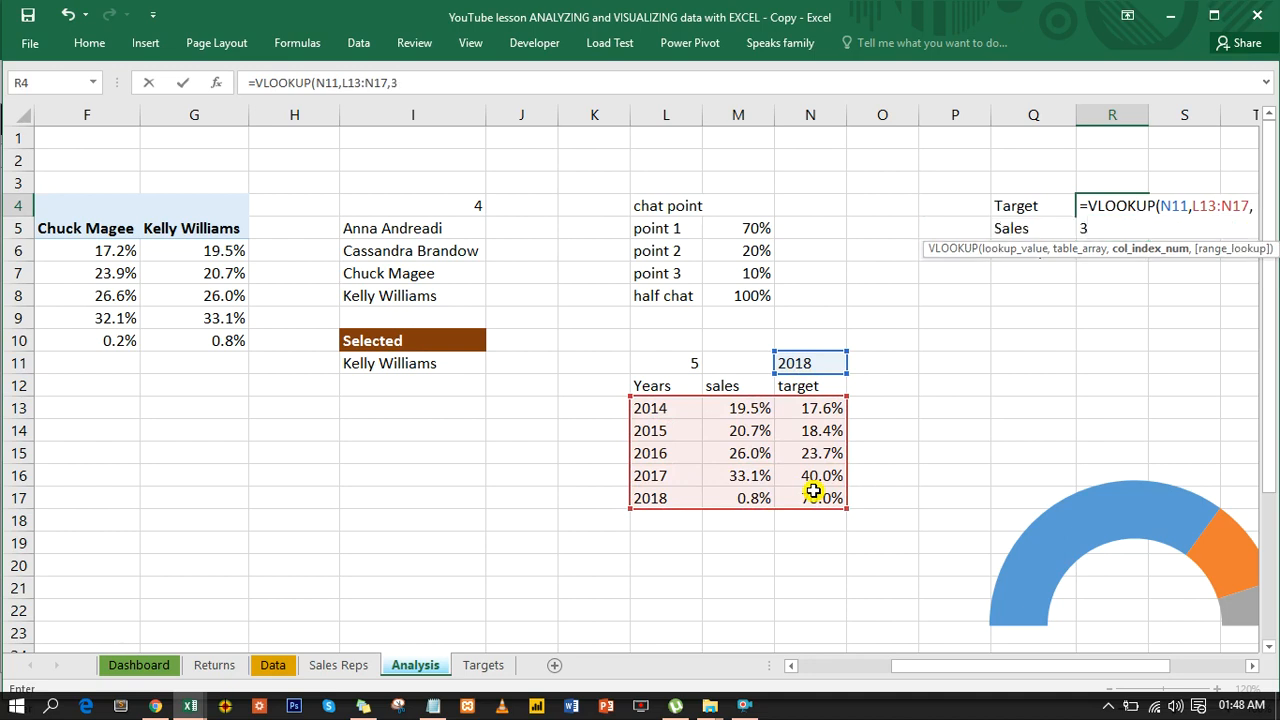
{"action": "type", "text": ",0"}
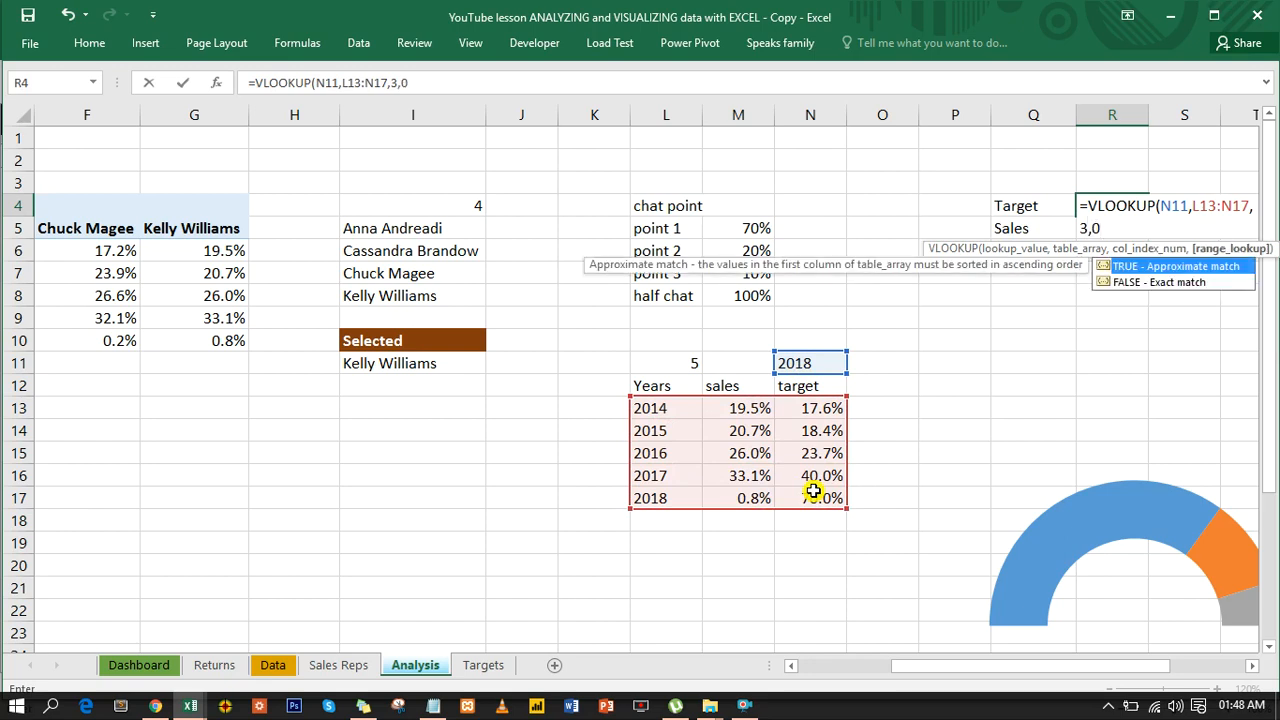
{"action": "type", "text": ")"}
{"action": "key", "text": "Return"}
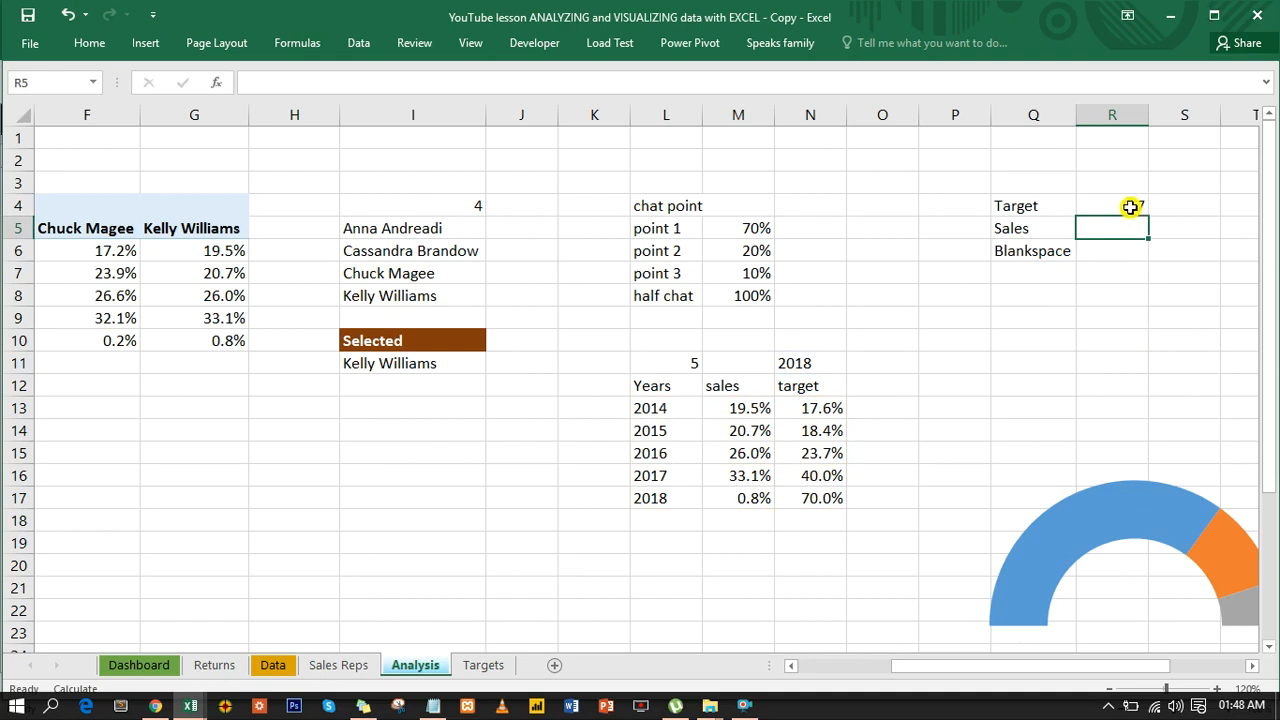
- Format the Target and Sales value cells R4:R5 as Percentage with 1 decimal place
{"action": "left_click_drag", "start_coordinate": [1130, 206], "coordinate": [1130, 227]}
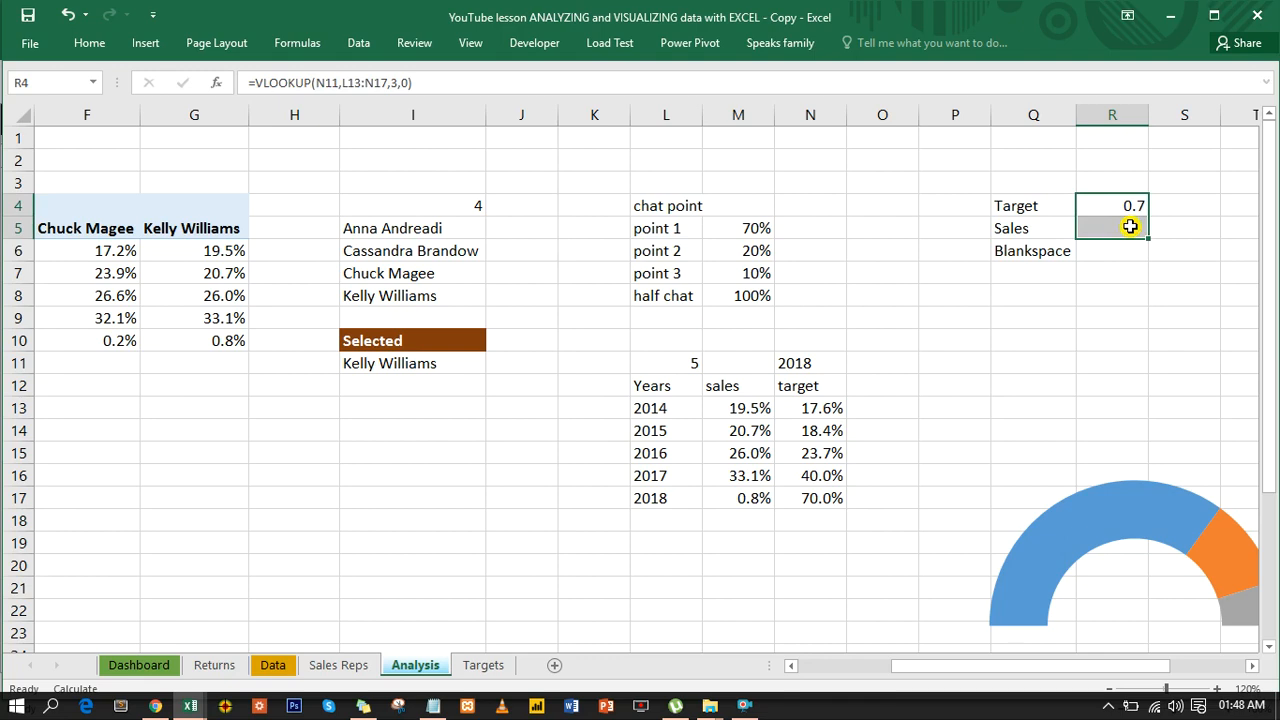
{"action": "key", "text": "ctrl+1"}
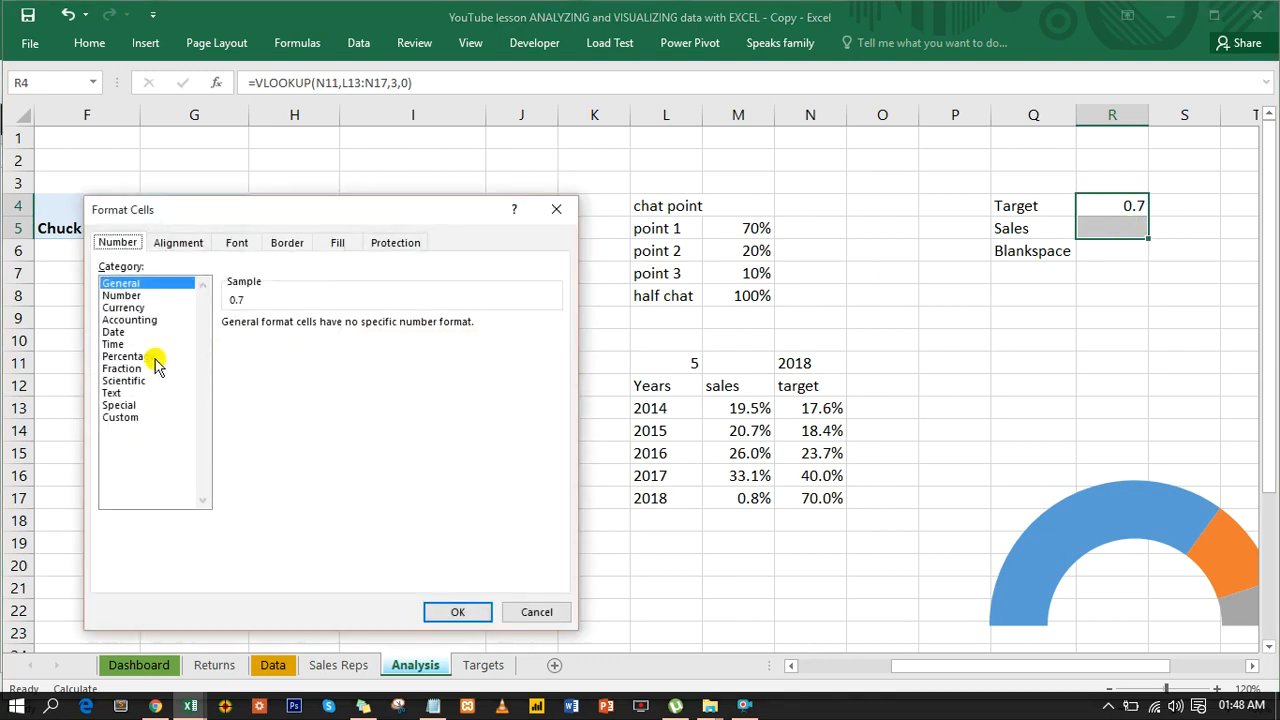
{"action": "left_click", "coordinate": [130, 356]}
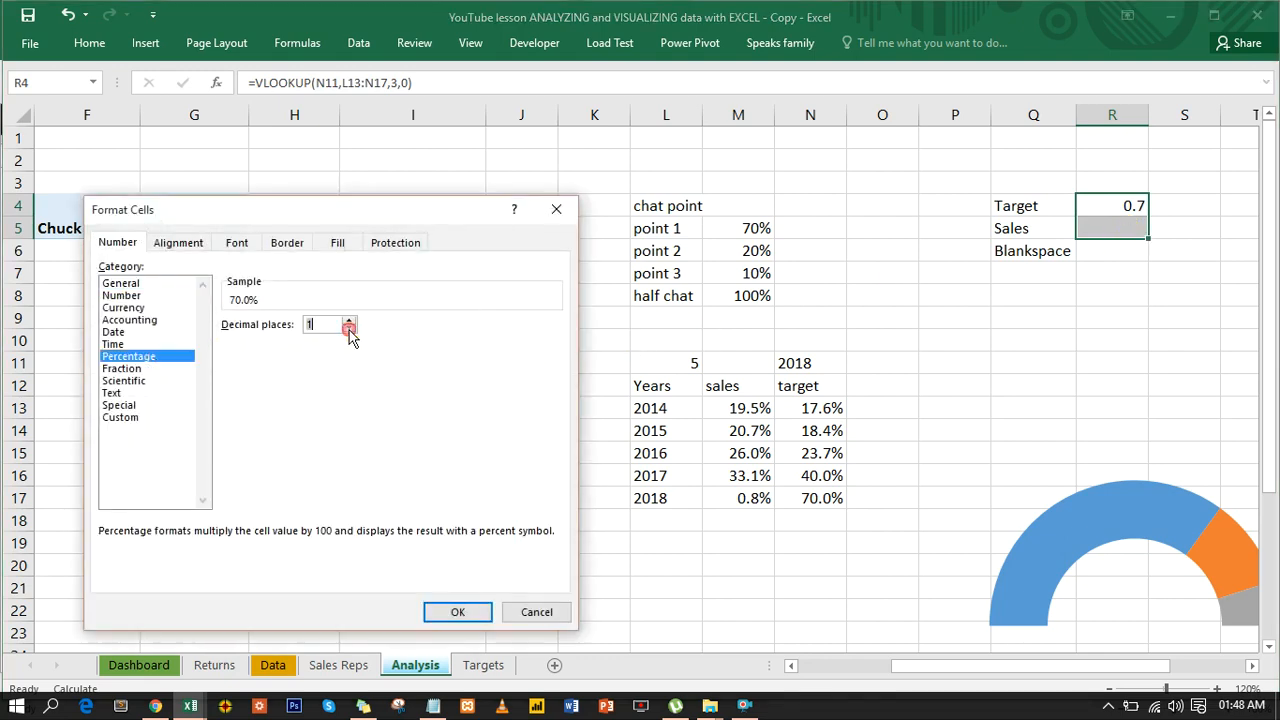
{"action": "left_click", "coordinate": [478, 612]}
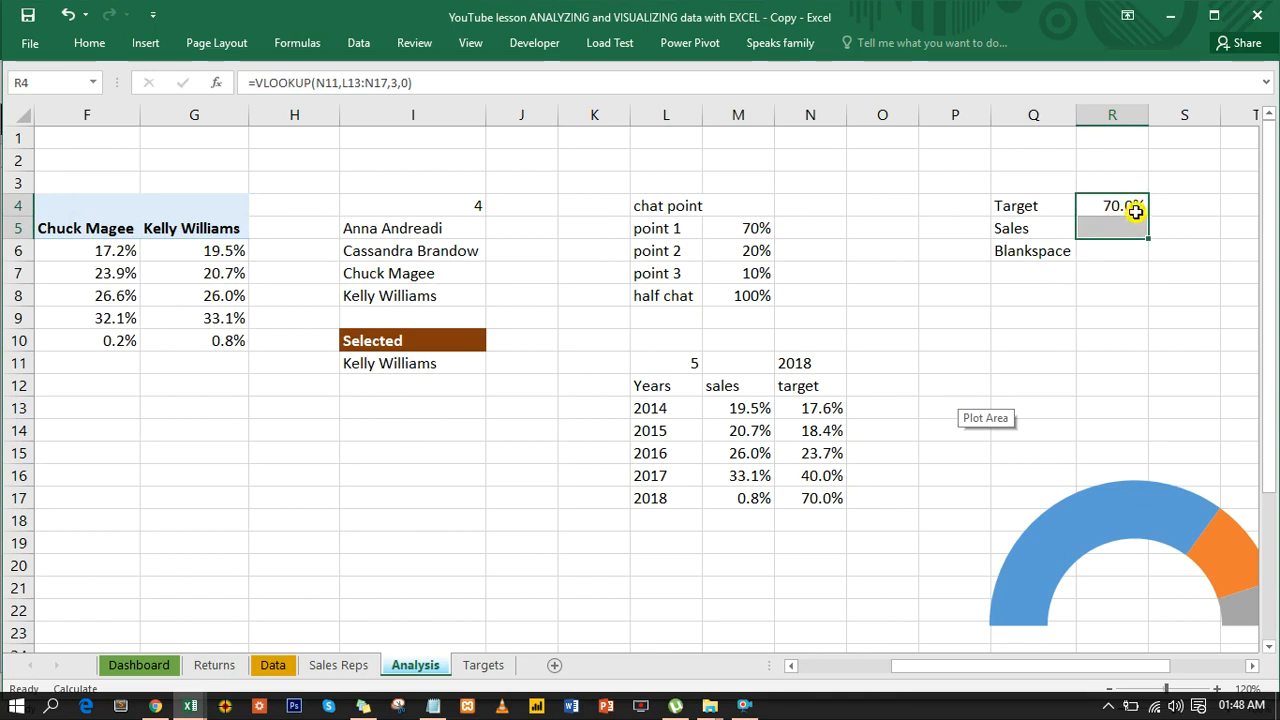
- Copy the Target formula into R5 beside Sales, change its column index to 2, and check it against the 2018 sales cell M17
{"action": "left_click", "coordinate": [1108, 229]}
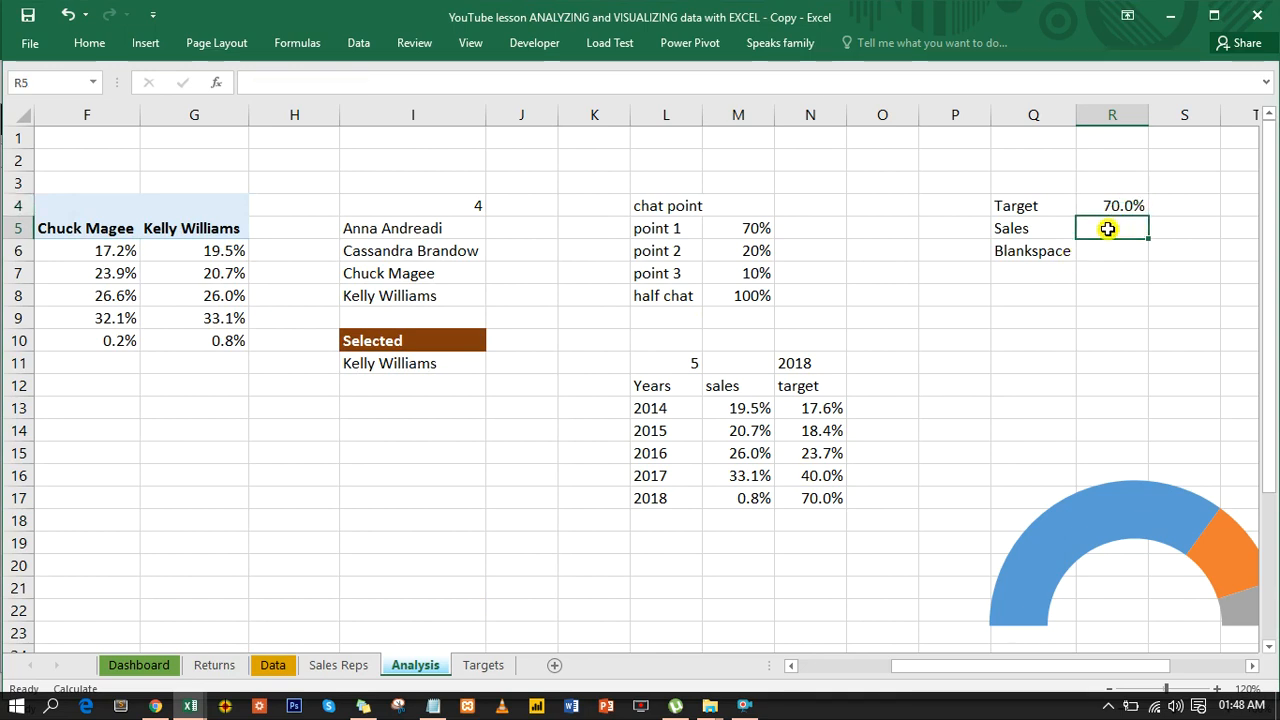
{"action": "left_click", "coordinate": [1102, 205]}
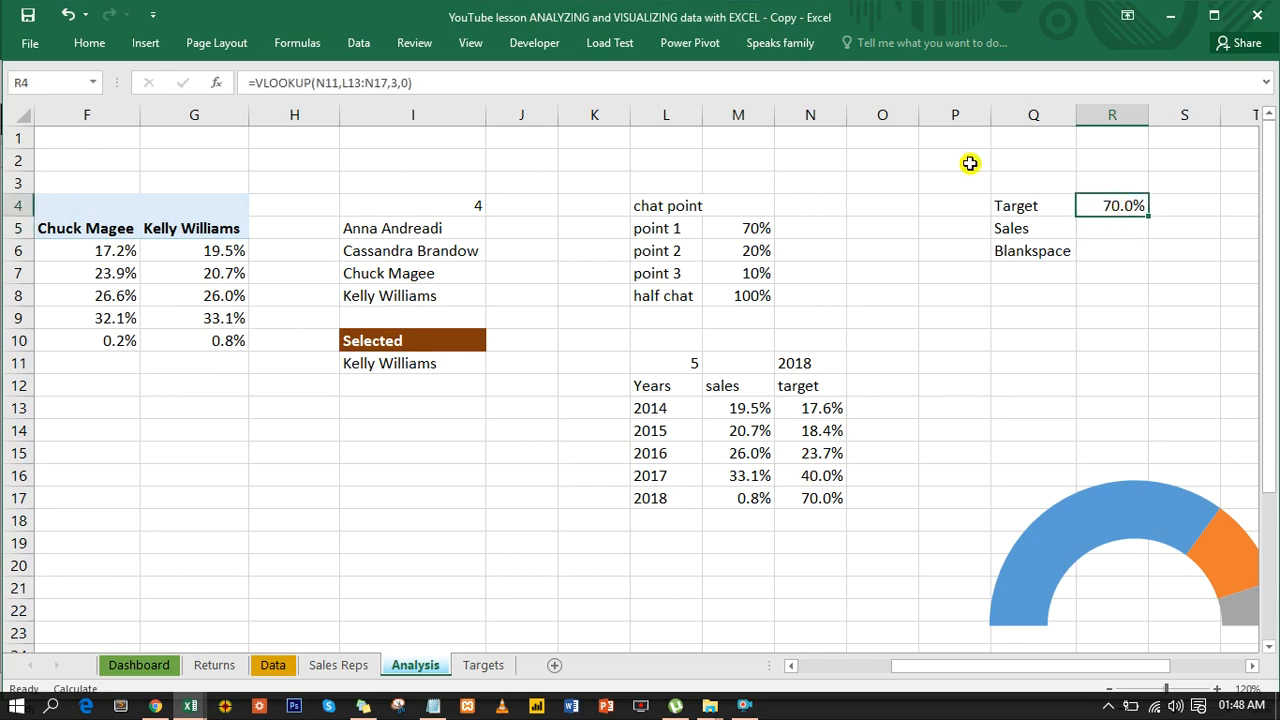
{"action": "left_click_drag", "start_coordinate": [440, 82], "coordinate": [239, 82]}
{"action": "key", "text": "Escape"}
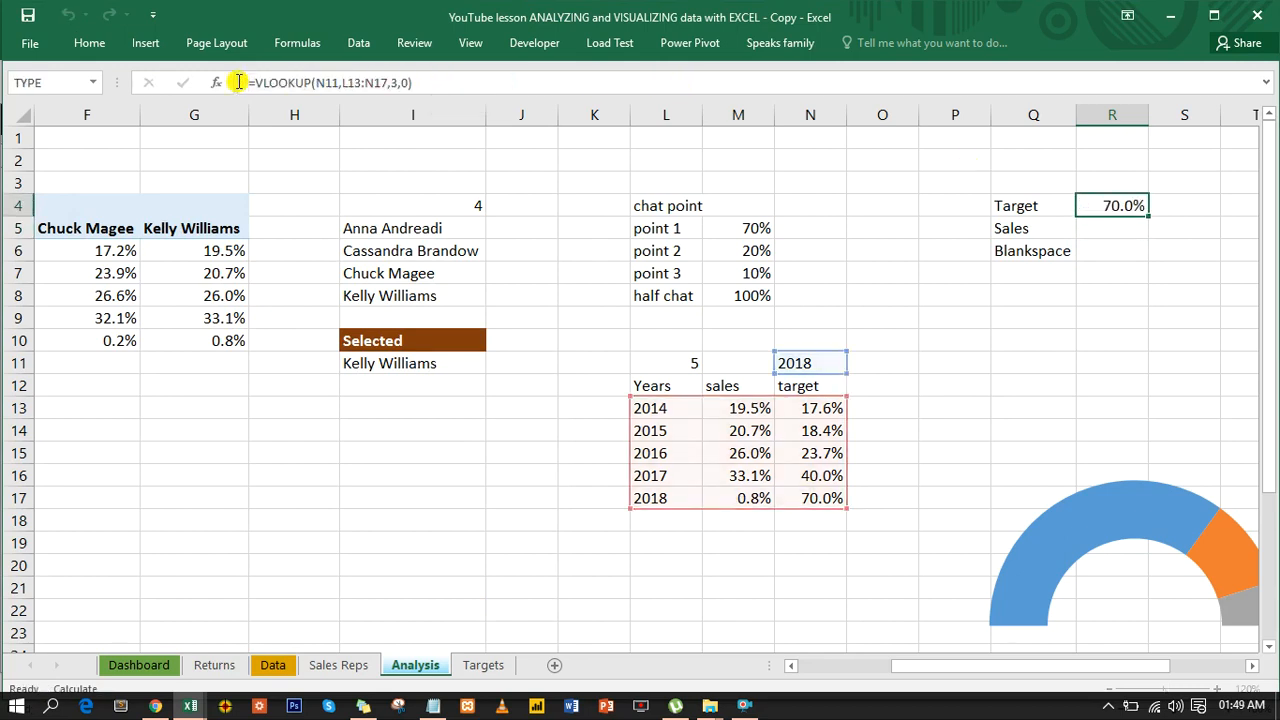
{"action": "left_click", "coordinate": [1090, 230]}
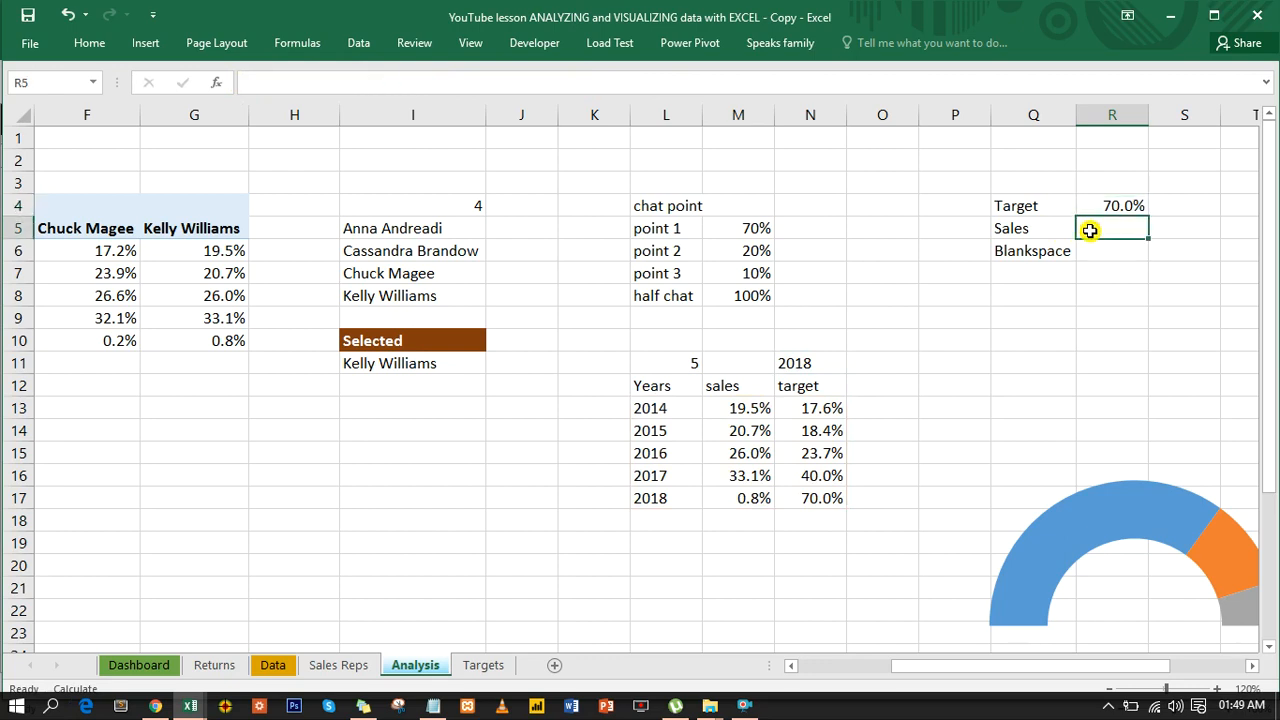
{"action": "key", "text": "ctrl+v"}
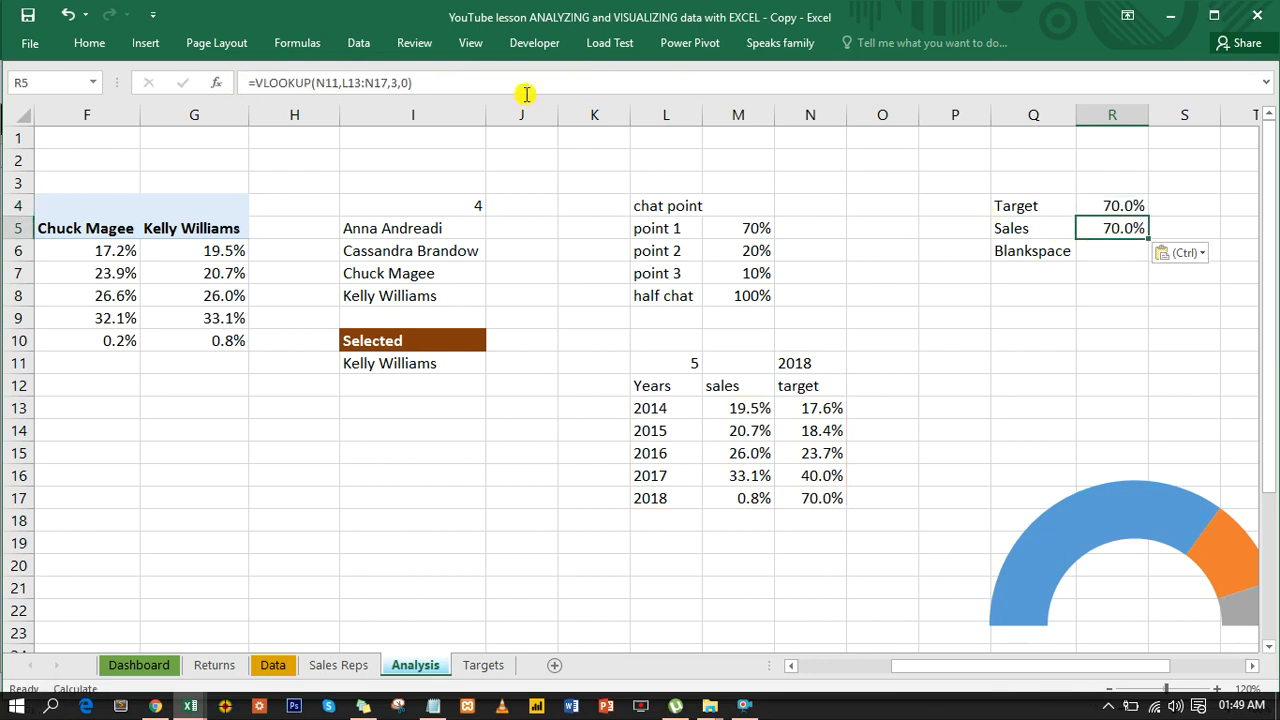
{"action": "left_click", "coordinate": [398, 82]}
{"action": "left_click", "coordinate": [391, 82]}
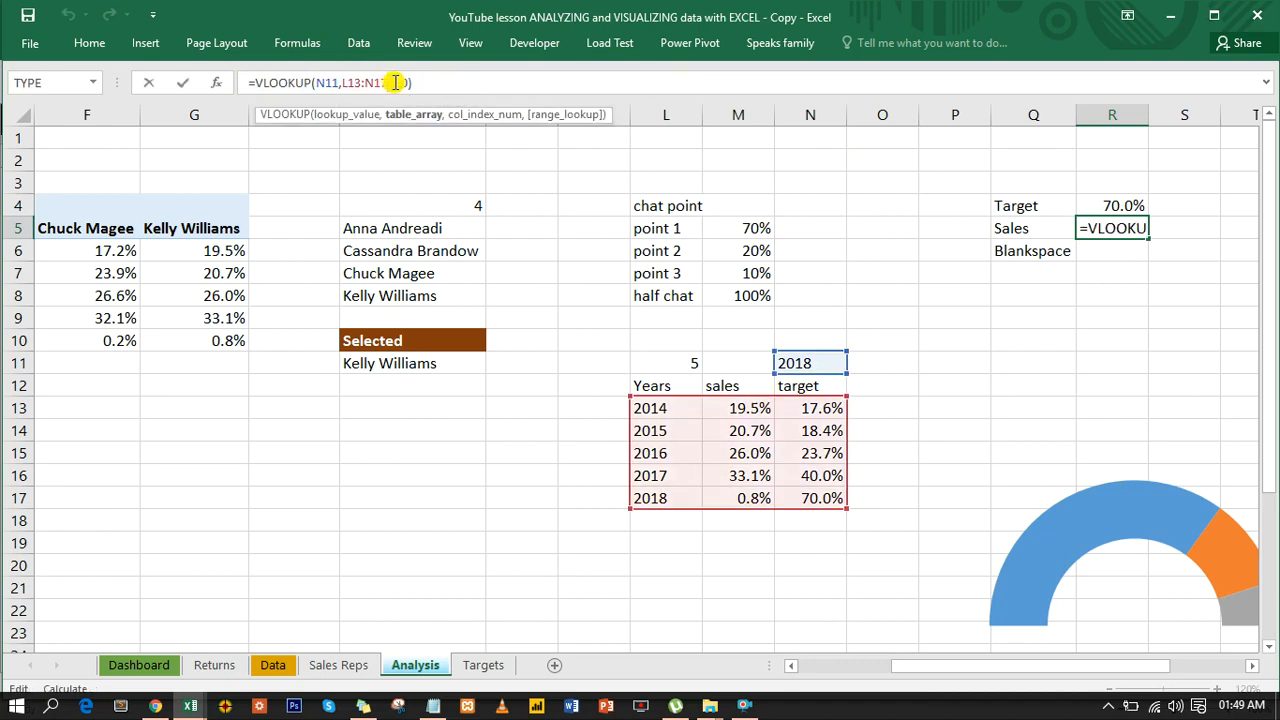
{"action": "left_click", "coordinate": [394, 82]}
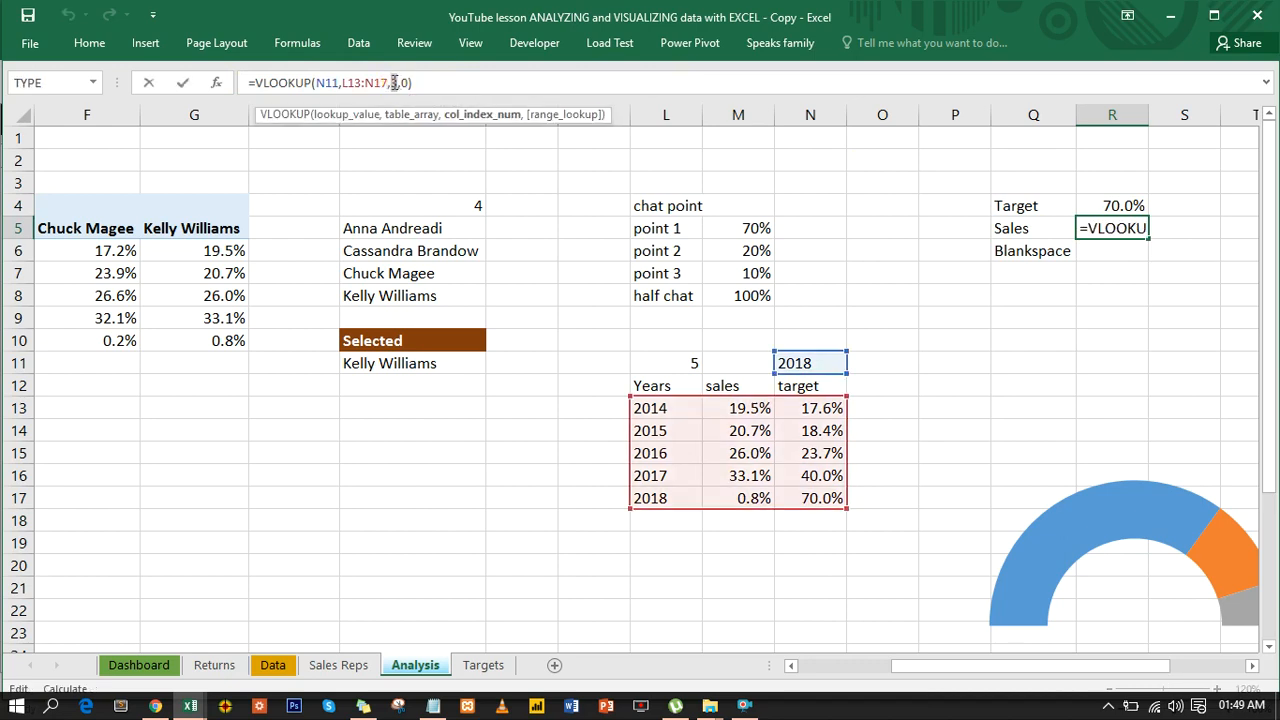
{"action": "left_click", "coordinate": [394, 82]}
{"action": "type", "text": "2"}
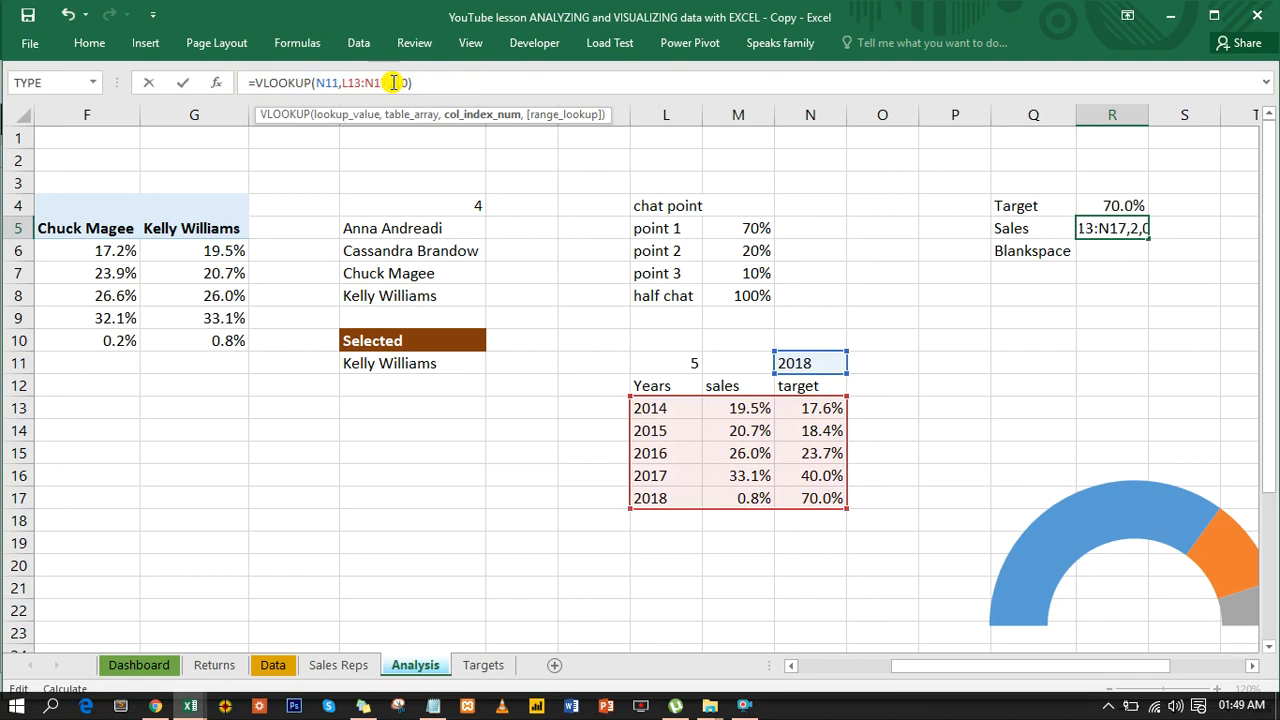
{"action": "key", "text": "Return"}
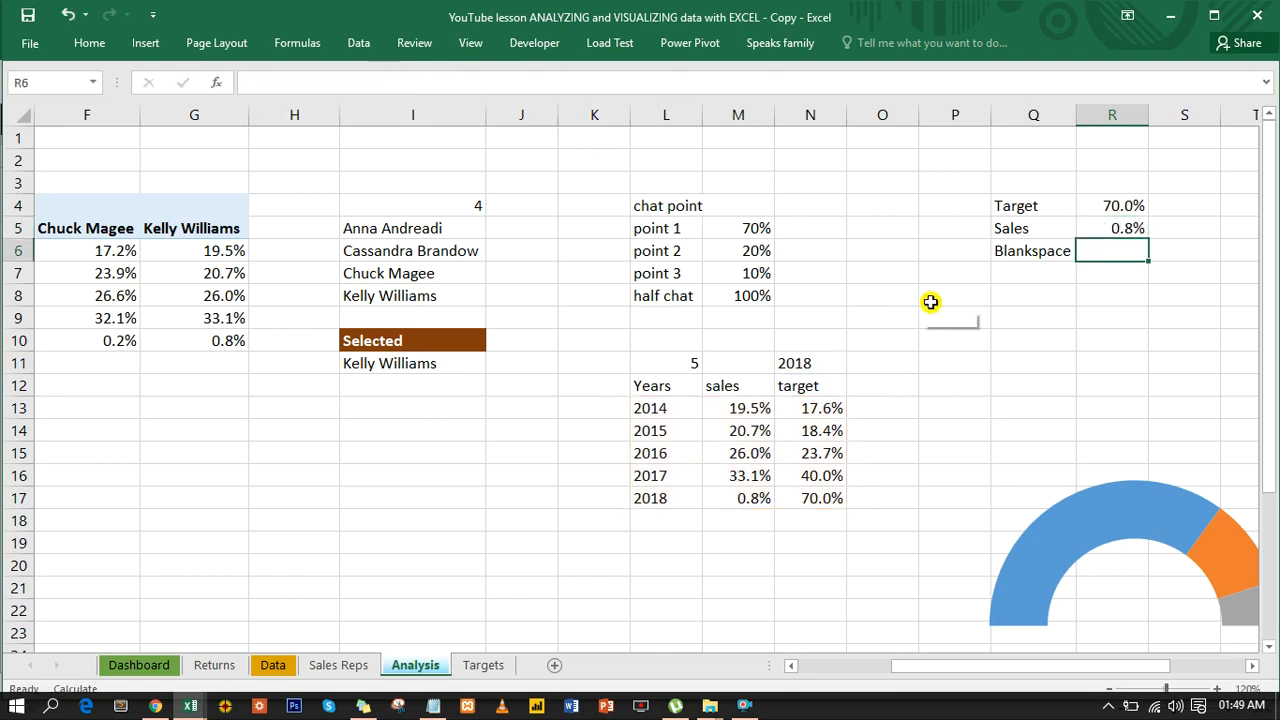
{"action": "left_click", "coordinate": [742, 500]}
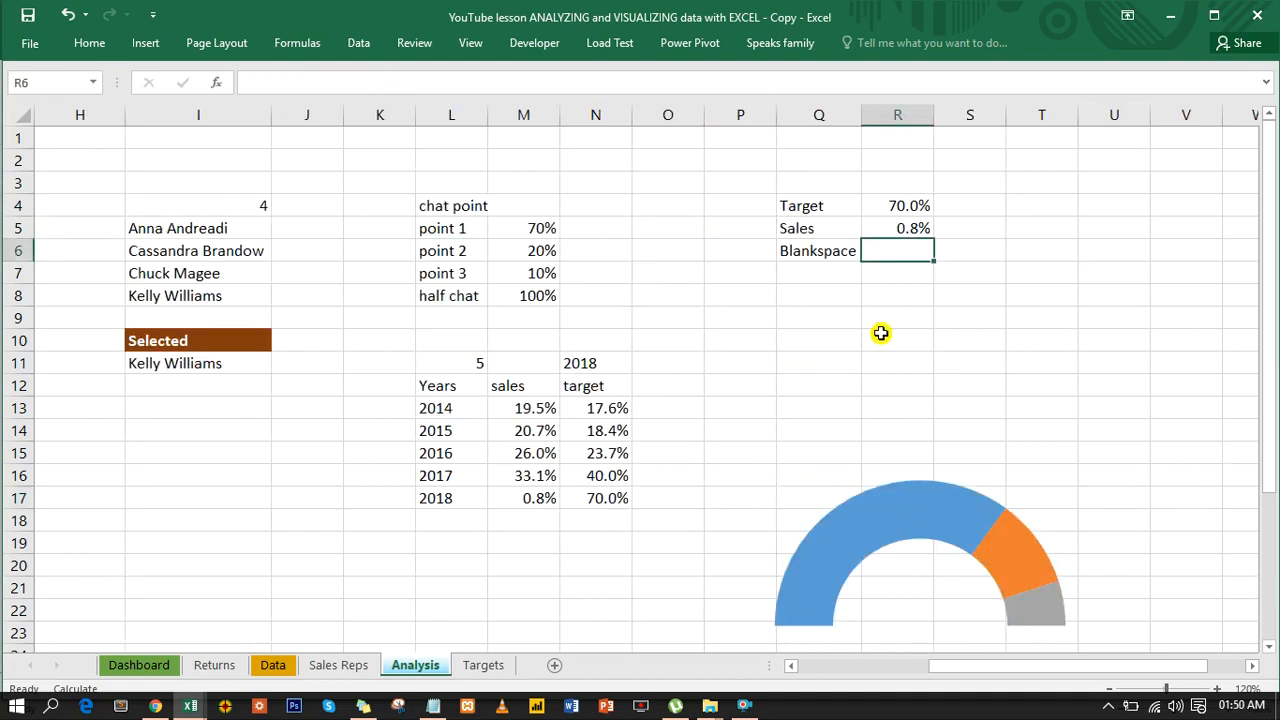
- Enter the formula =200%-R5 in R6 beside the Blankspace label
{"action": "type", "text": "=200%-"}
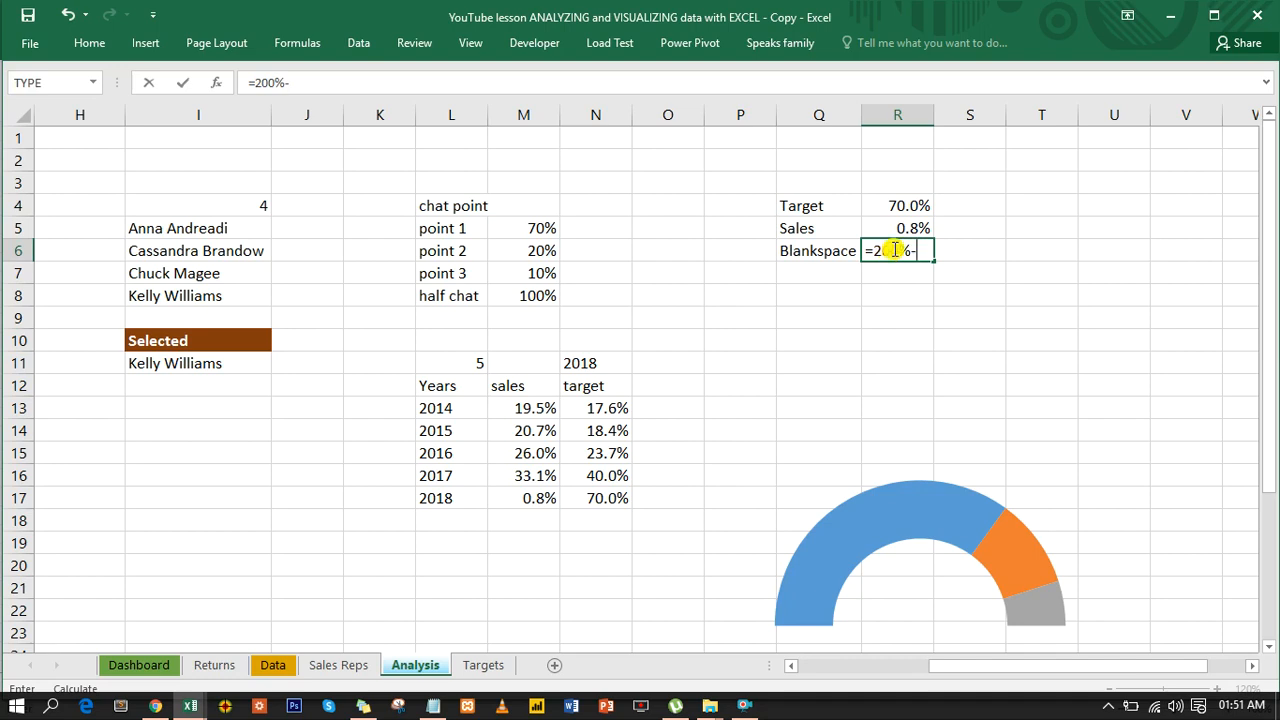
{"action": "left_click", "coordinate": [904, 230]}
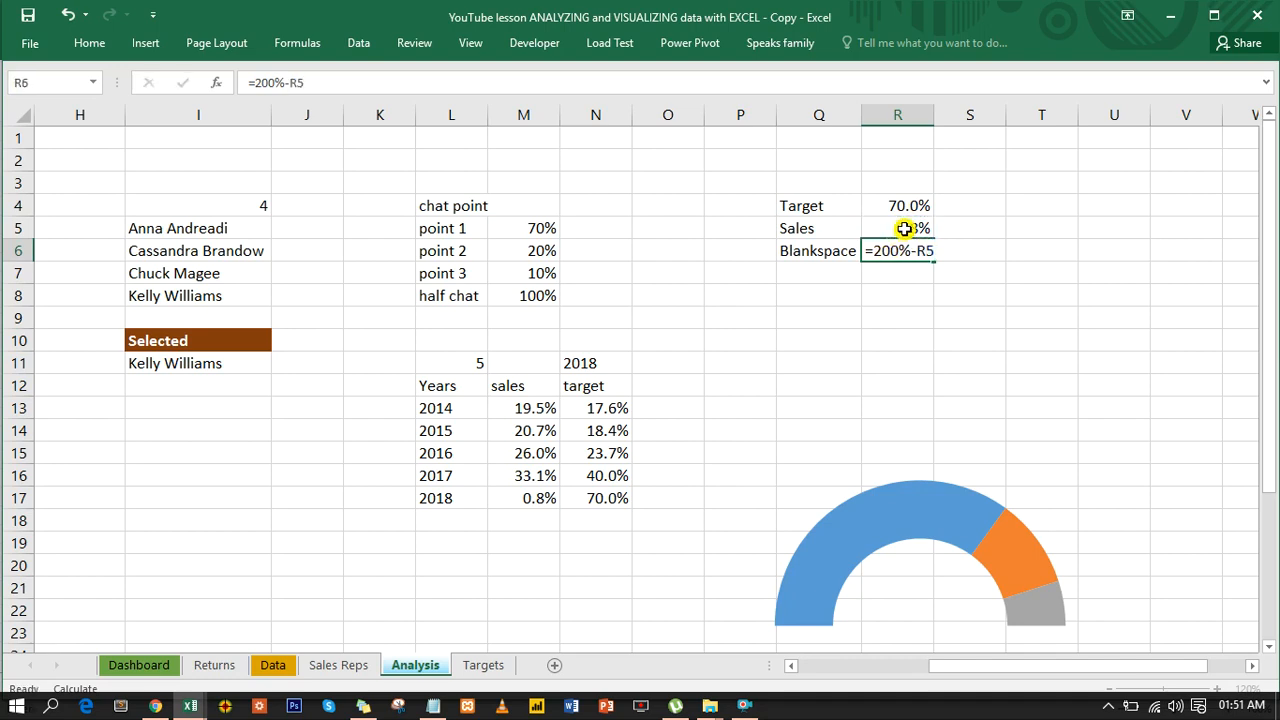
{"action": "key", "text": "Return"}
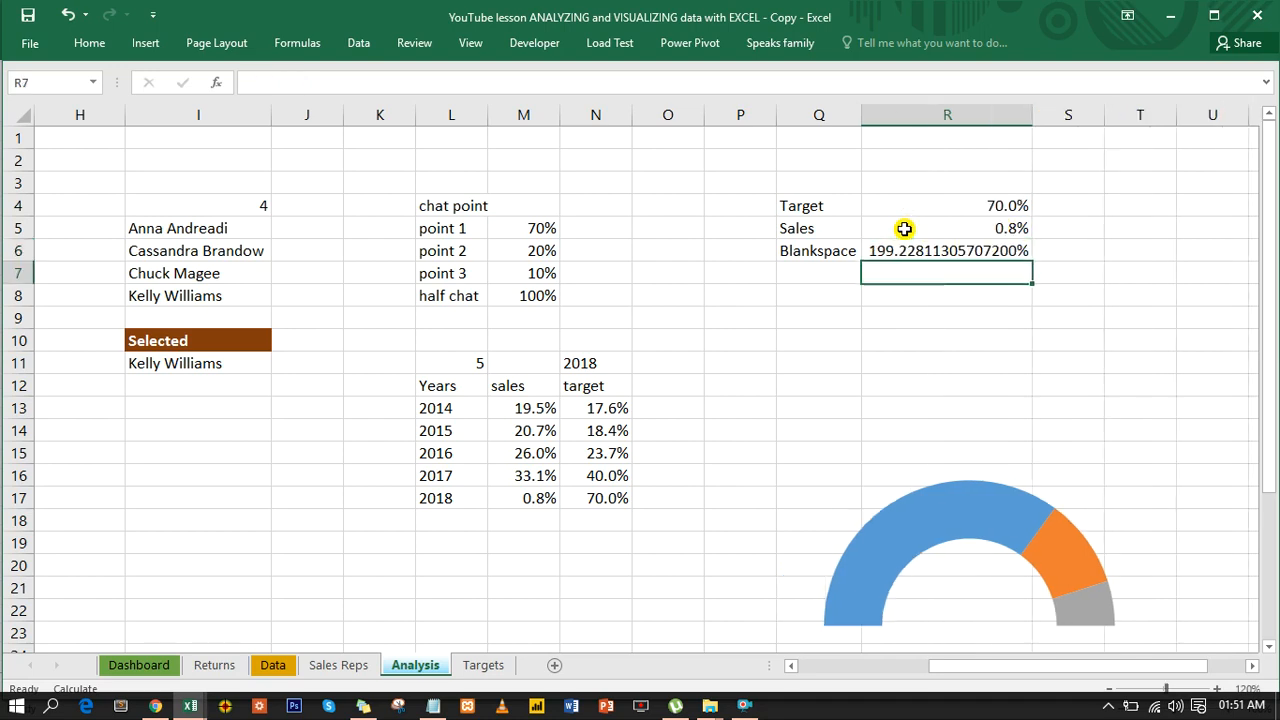
- Format the Blankspace value in R6 as Percentage with 1 decimal place, and narrow column R to fit the values
{"action": "left_click", "coordinate": [910, 250]}
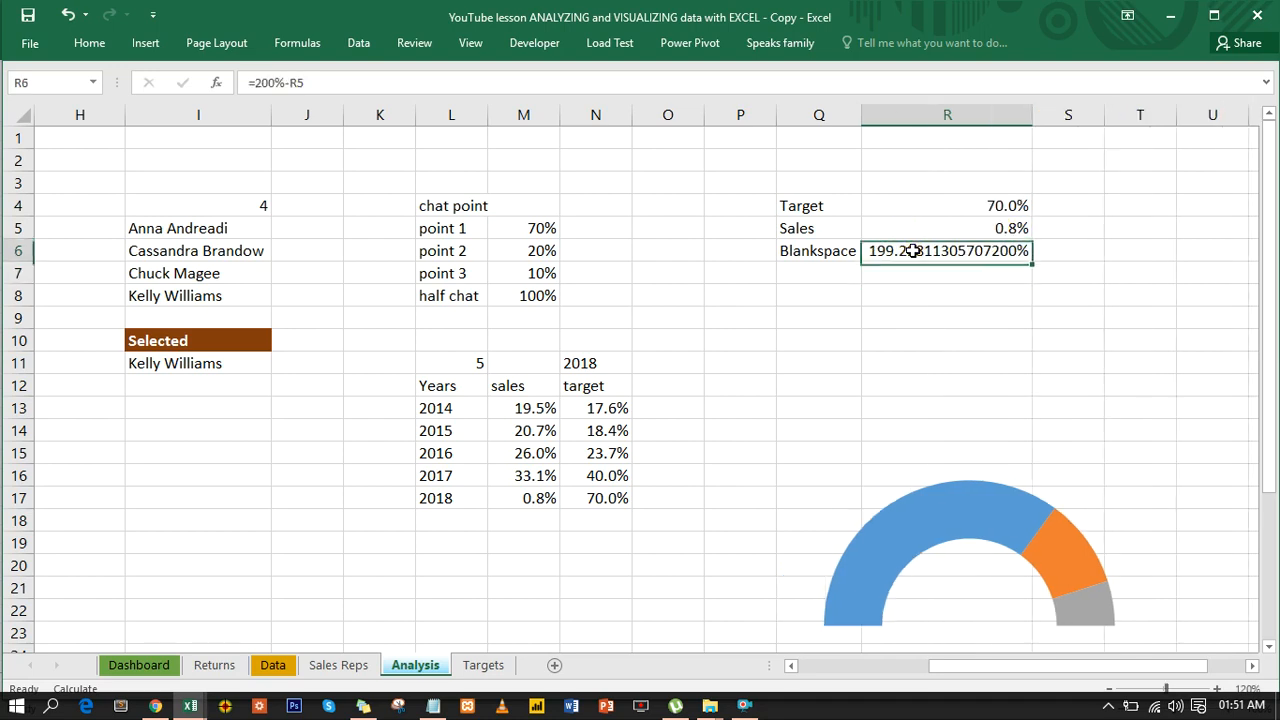
{"action": "key", "text": "ctrl+1"}
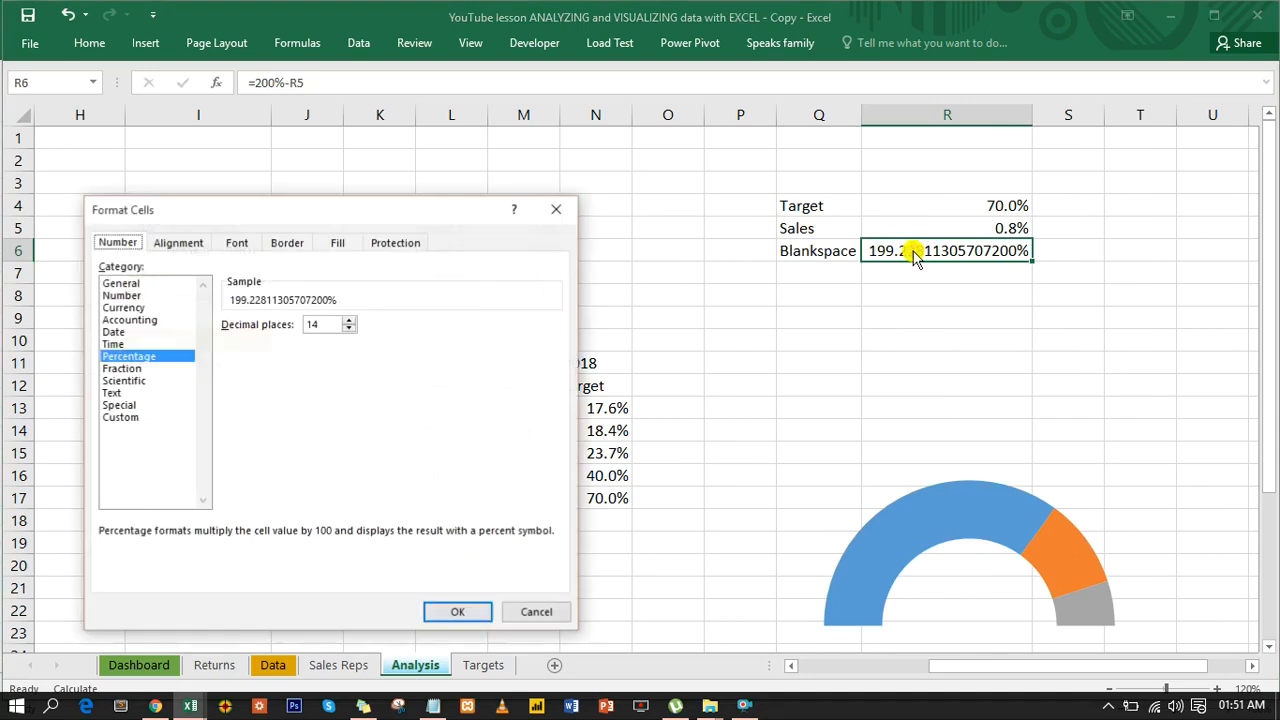
{"action": "left_click_drag", "start_coordinate": [322, 324], "coordinate": [272, 328]}
{"action": "type", "text": "1"}
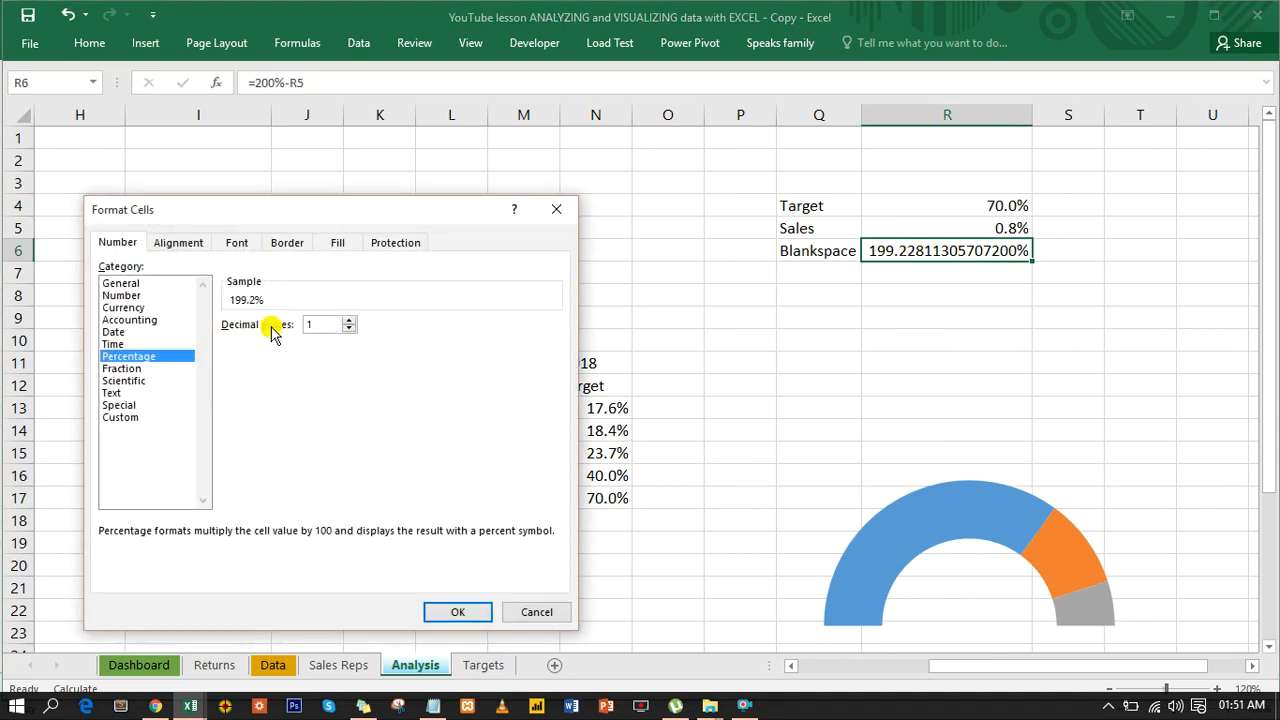
{"action": "left_click", "coordinate": [464, 616]}
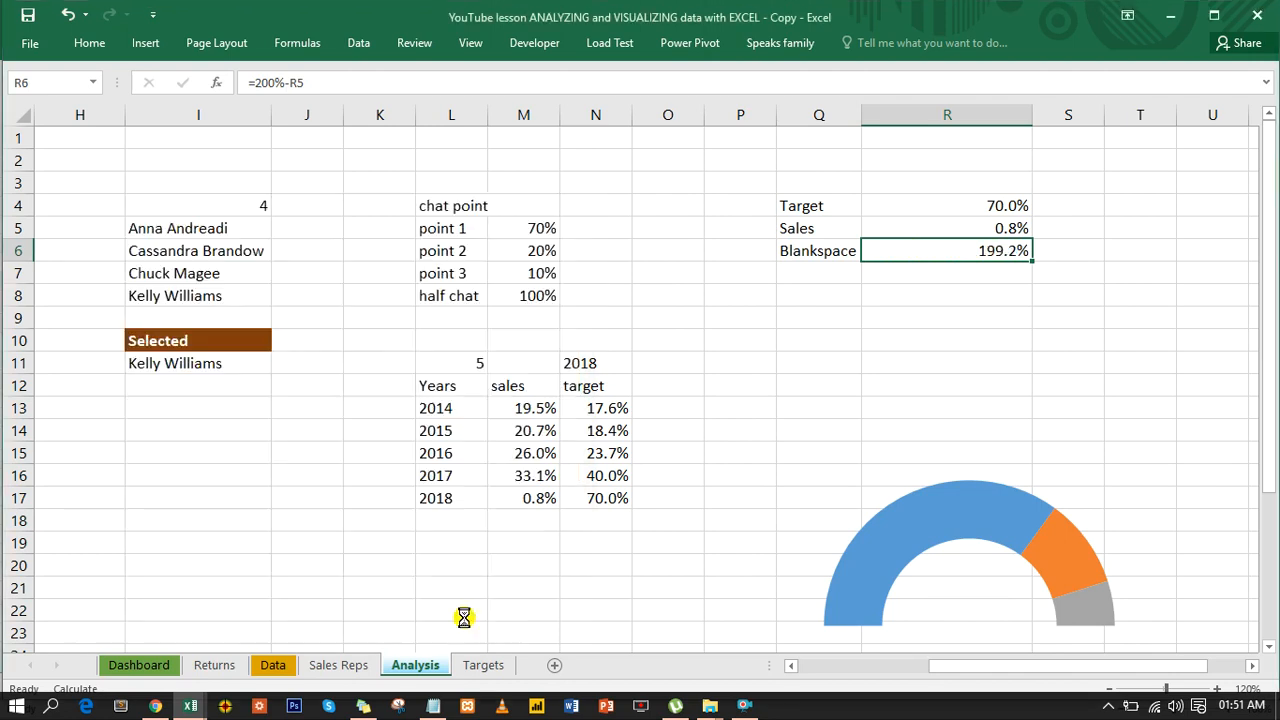
{"action": "left_click_drag", "start_coordinate": [1031, 117], "coordinate": [951, 133]}
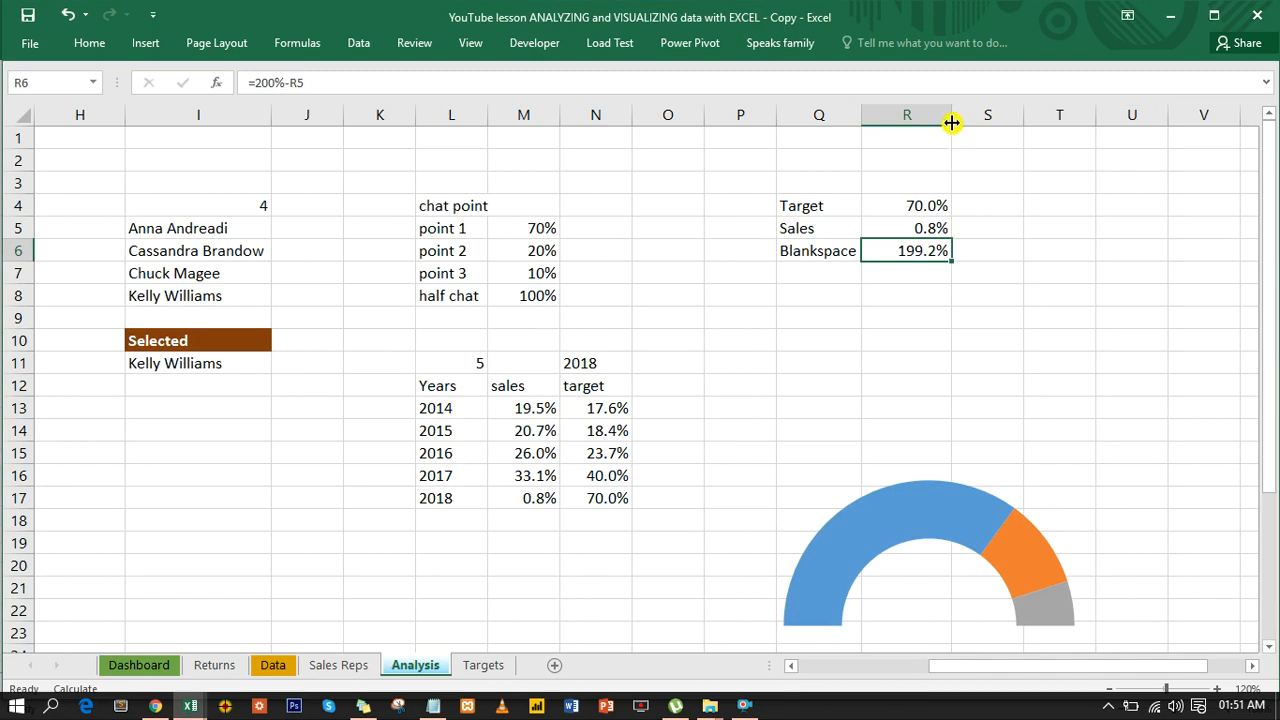
- Move the half-doughnut chart up beneath the Target table and set its properties to Don't move or size with cells
{"action": "left_click", "coordinate": [900, 509]}
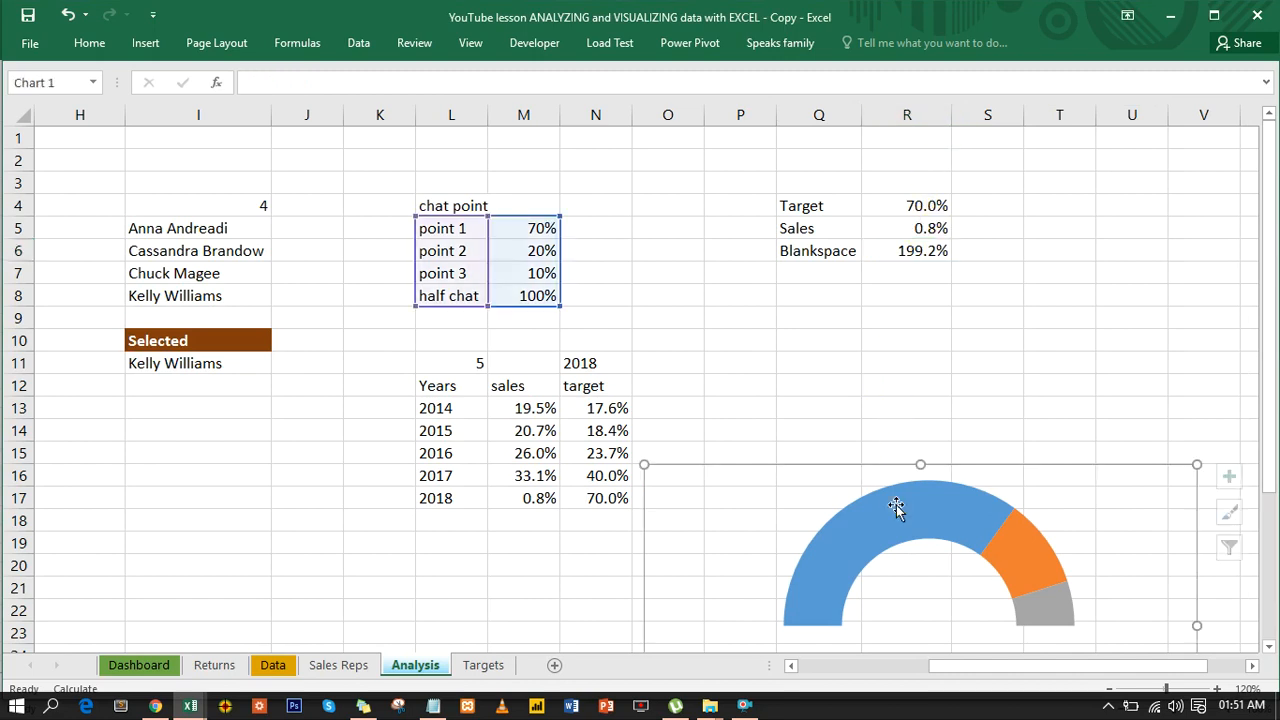
{"action": "left_click", "coordinate": [954, 466]}
{"action": "left_click_drag", "start_coordinate": [954, 466], "coordinate": [884, 416]}
{"action": "double_click", "coordinate": [884, 416]}
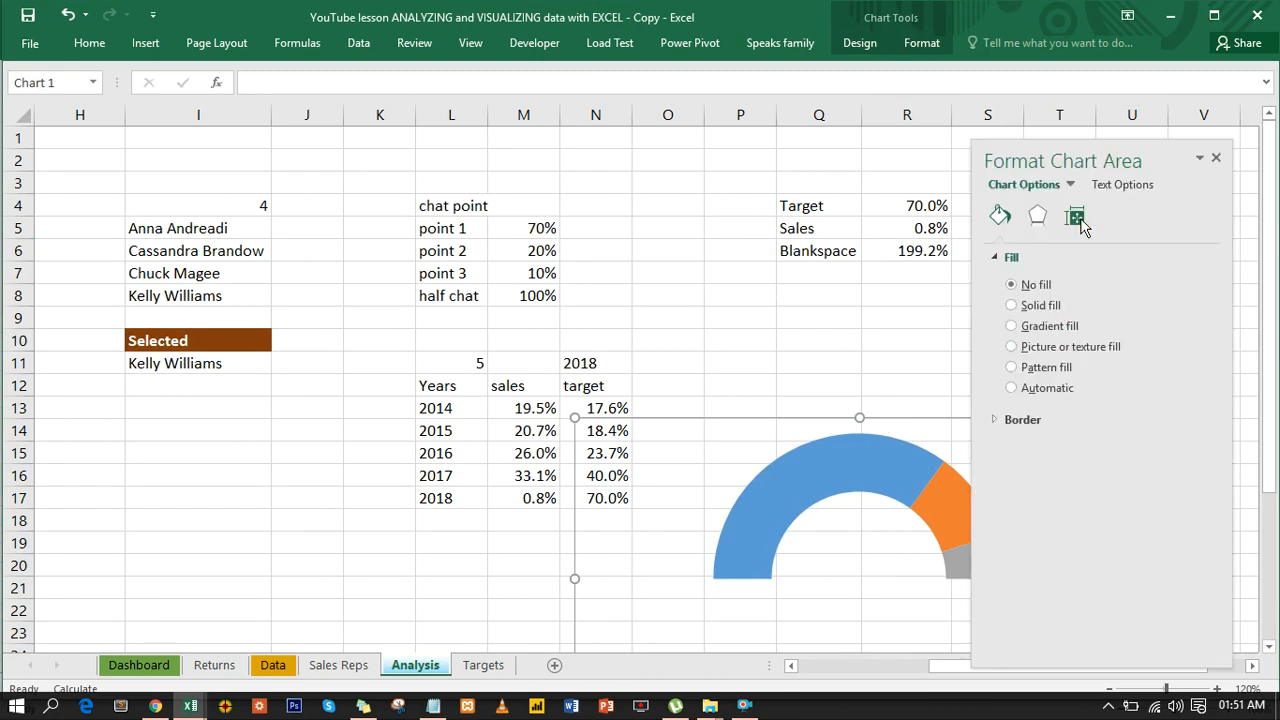
{"action": "left_click", "coordinate": [1076, 218]}
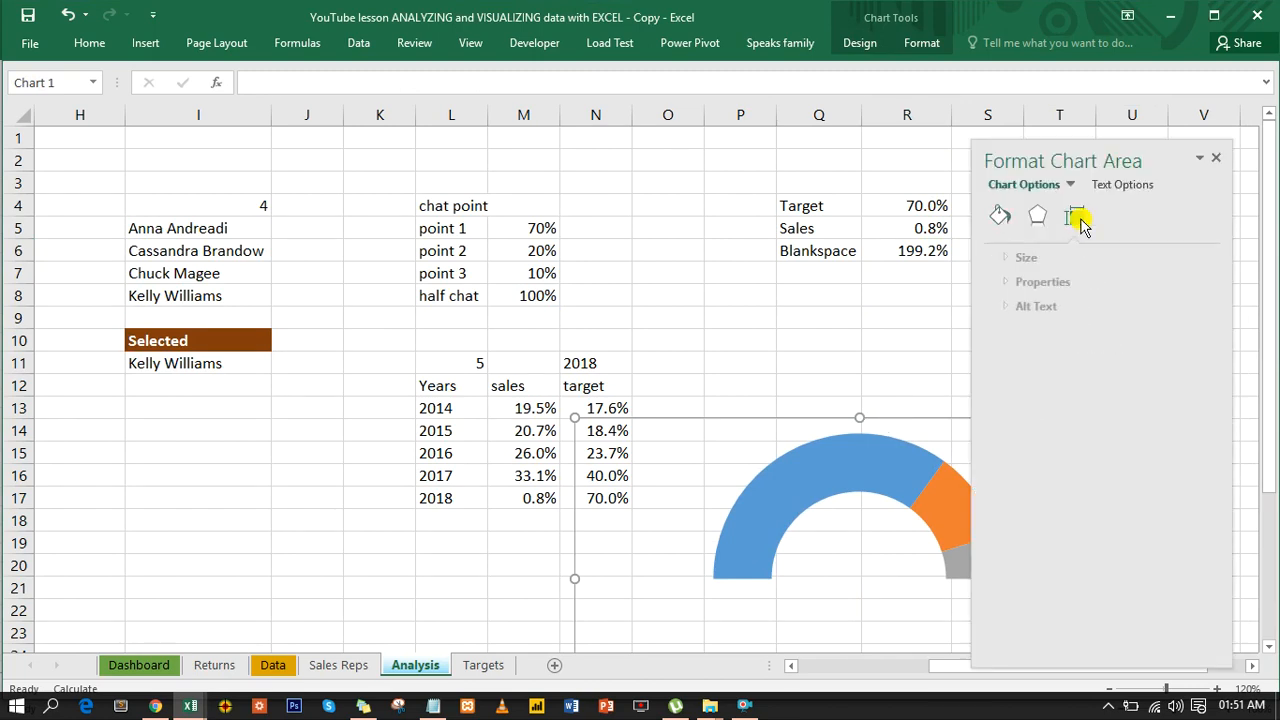
{"action": "left_click", "coordinate": [1031, 283]}
{"action": "left_click", "coordinate": [1012, 350]}
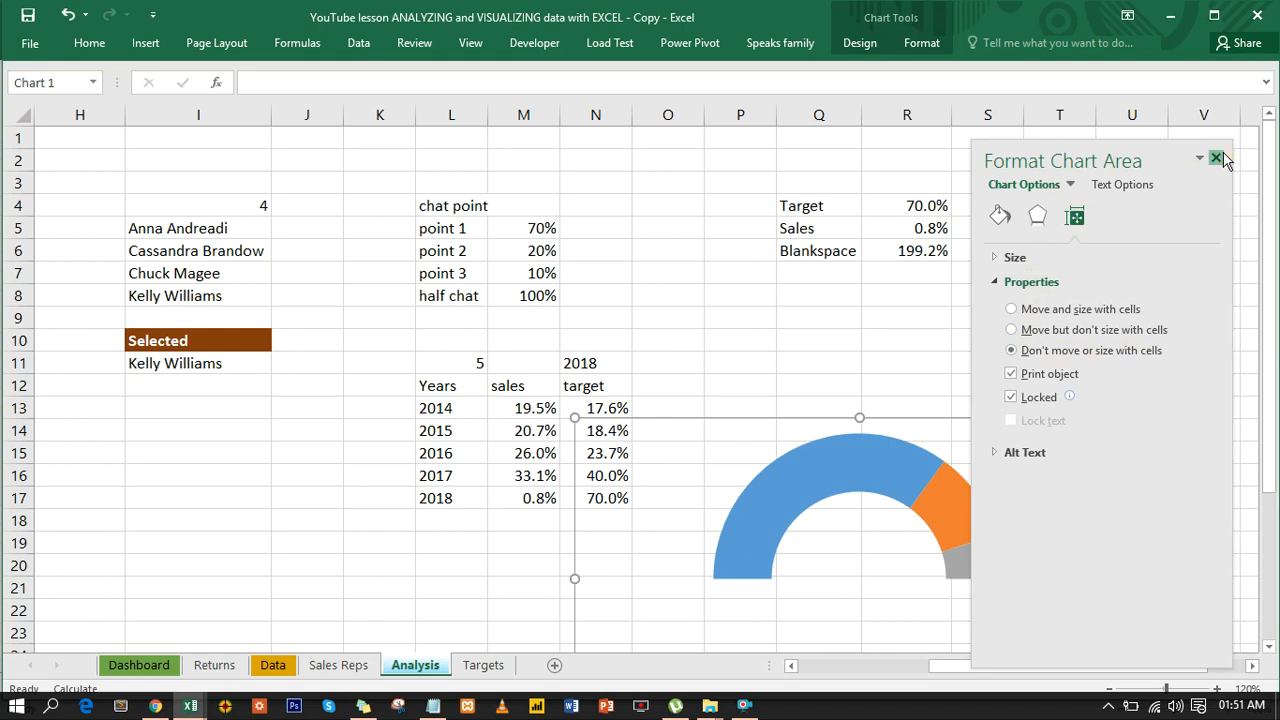
{"action": "left_click", "coordinate": [1216, 158]}
{"action": "left_click", "coordinate": [990, 230]}
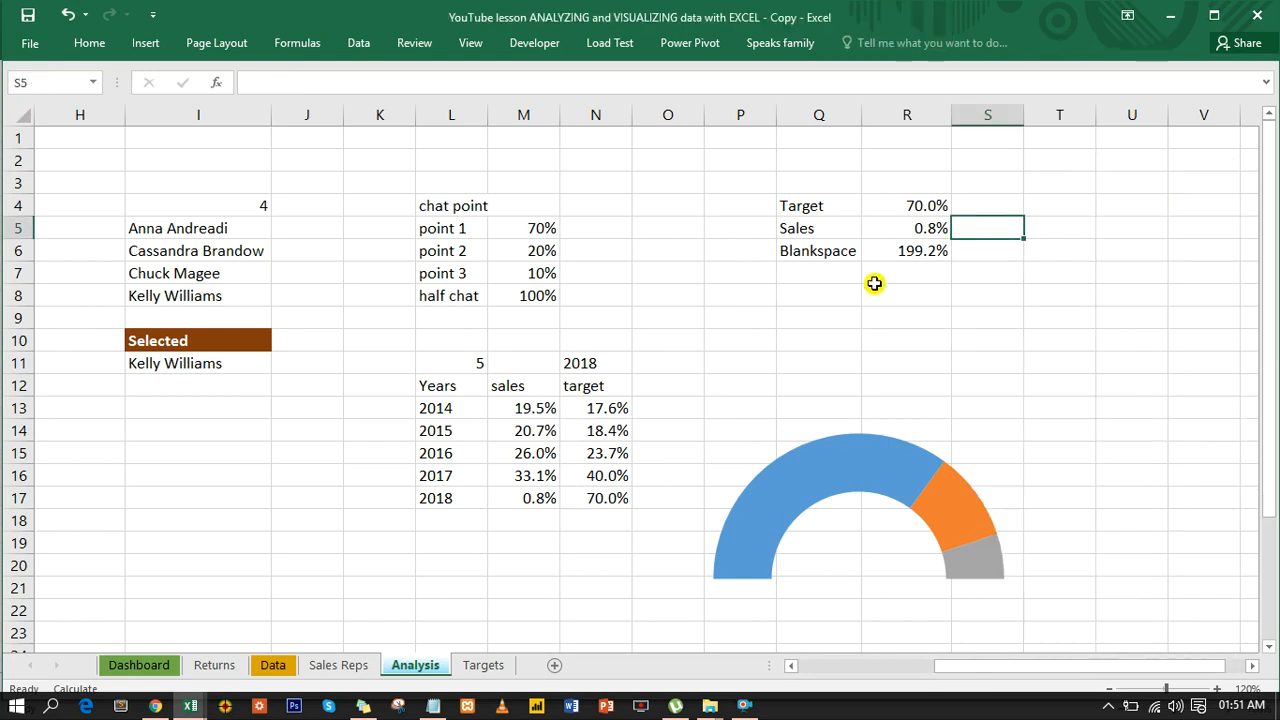
- Insert a doughnut chart from the Sales and Blankspace range Q5:R6
{"action": "left_click_drag", "start_coordinate": [825, 230], "coordinate": [905, 243]}
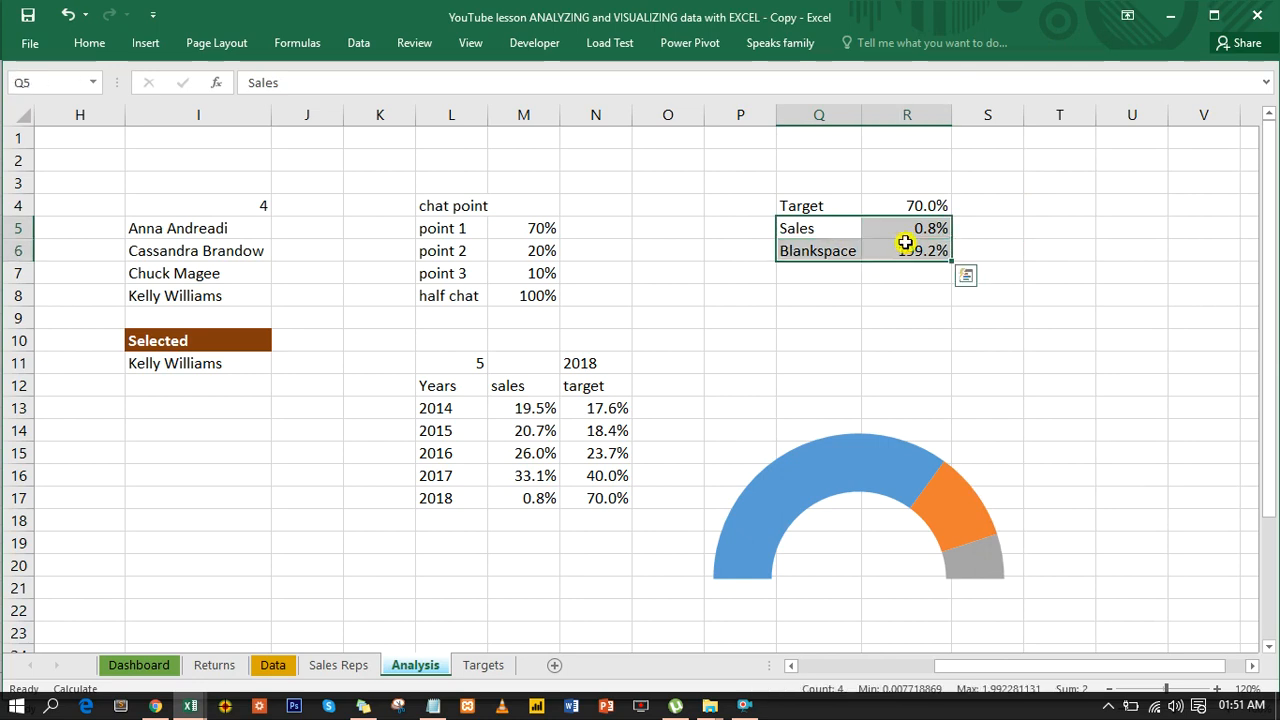
{"action": "left_click", "coordinate": [147, 43]}
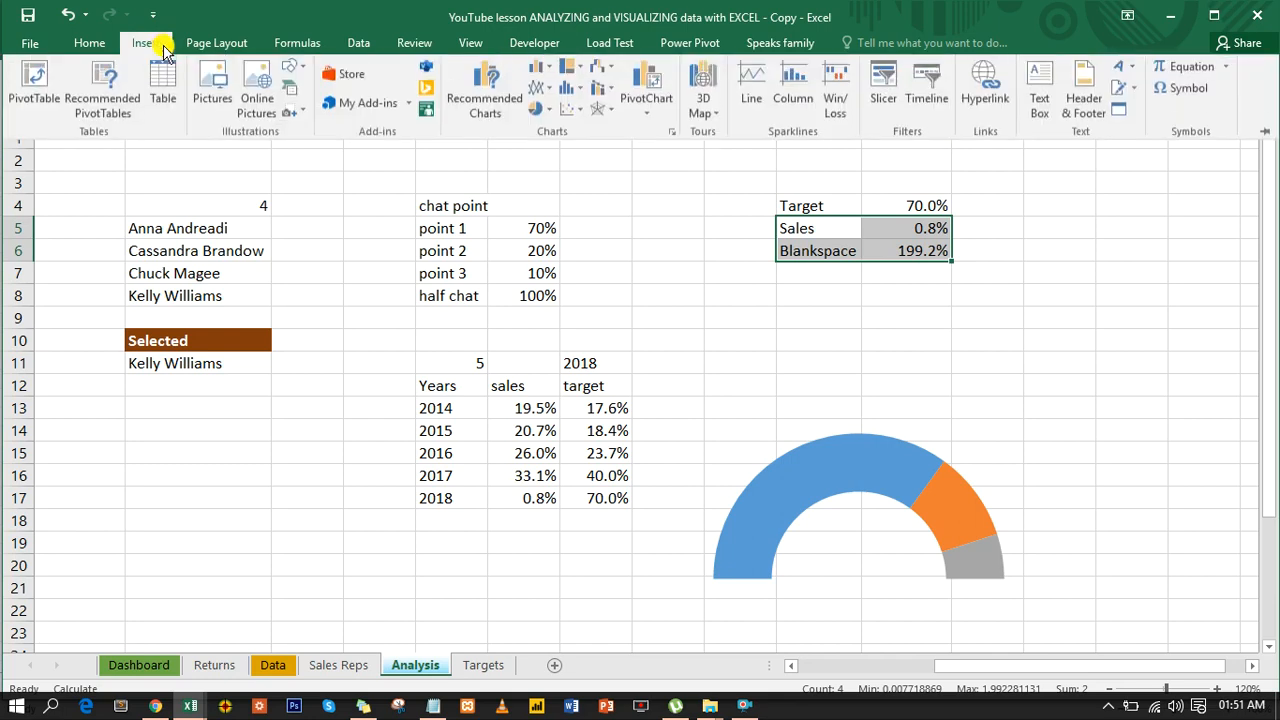
{"action": "left_click", "coordinate": [541, 110]}
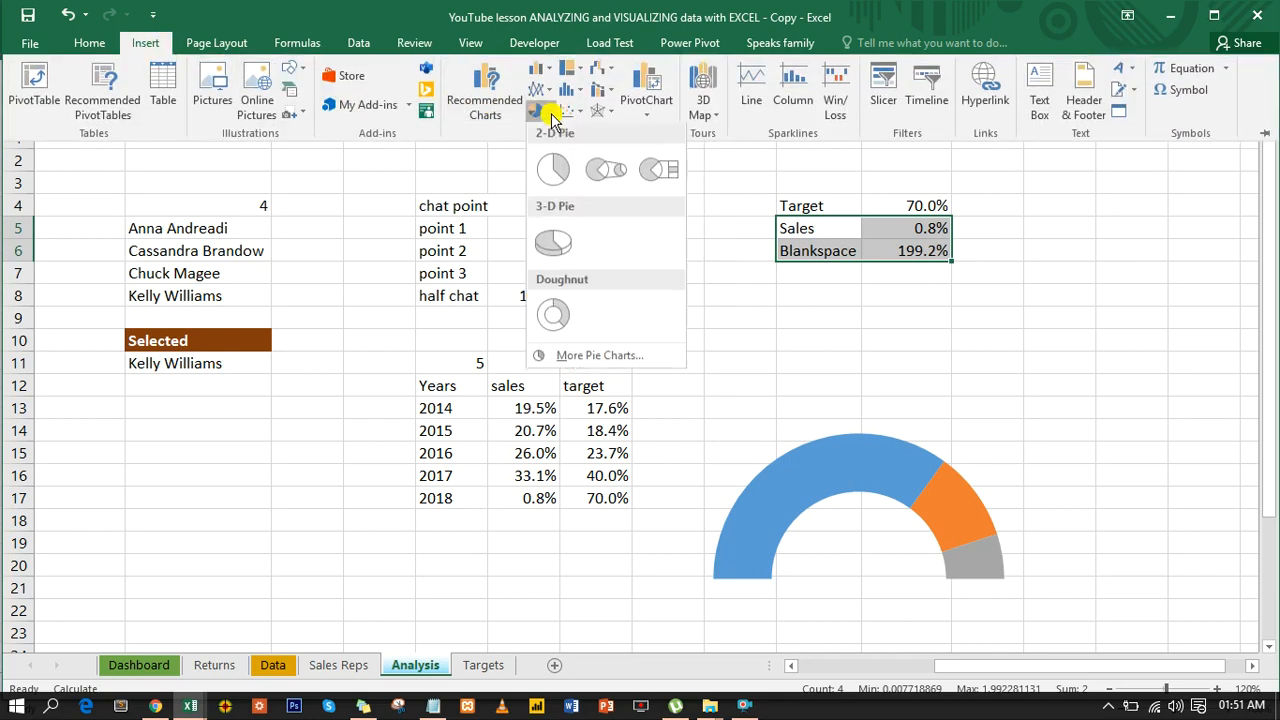
{"action": "left_click", "coordinate": [556, 316]}
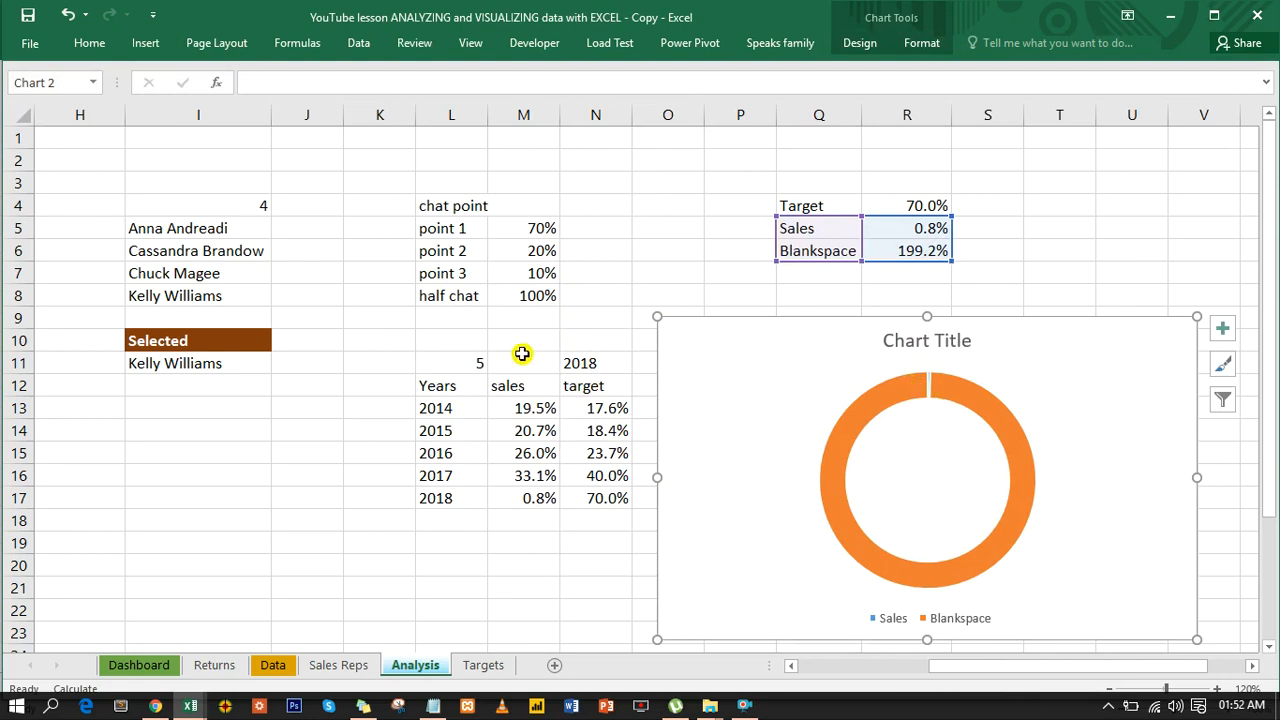
- Set the year selector index in L11 to 1 to try the new doughnut with 2014 figures
{"action": "left_click", "coordinate": [463, 368]}
{"action": "type", "text": "1"}
{"action": "key", "text": "Return"}
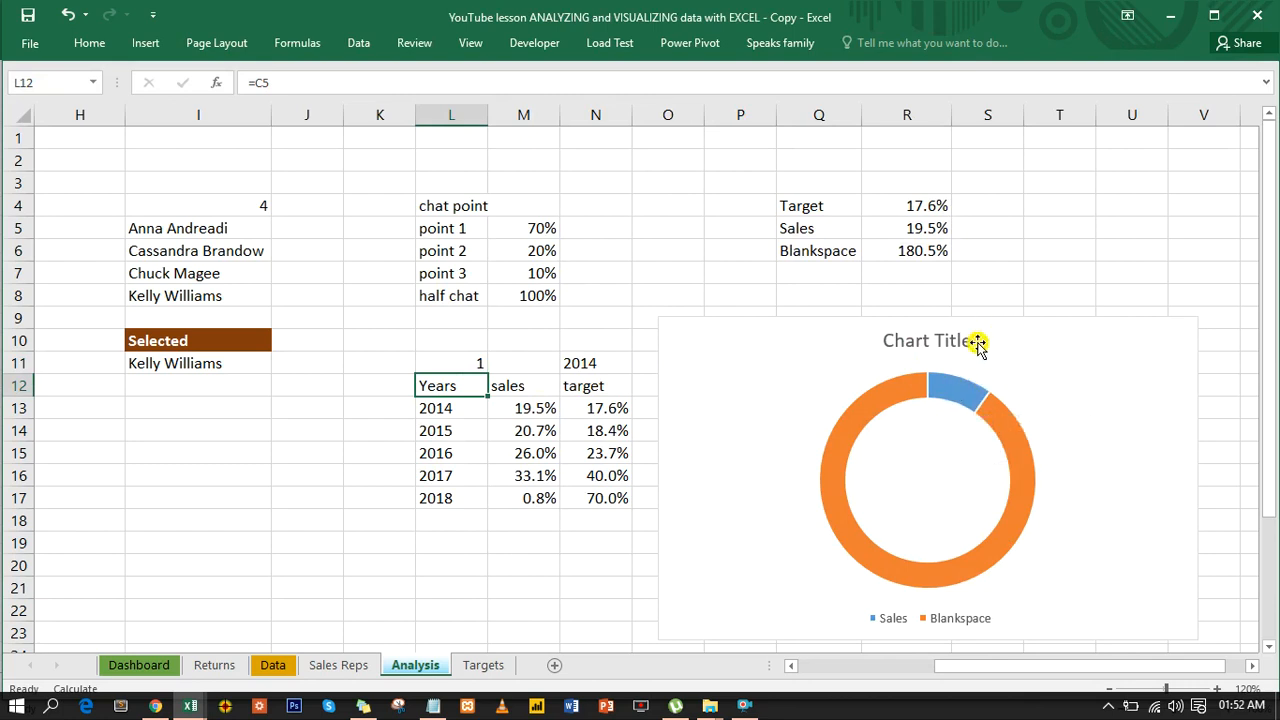
- Delete the chart title and the legend from the new doughnut chart
{"action": "left_click", "coordinate": [919, 342]}
{"action": "key", "text": "Delete"}
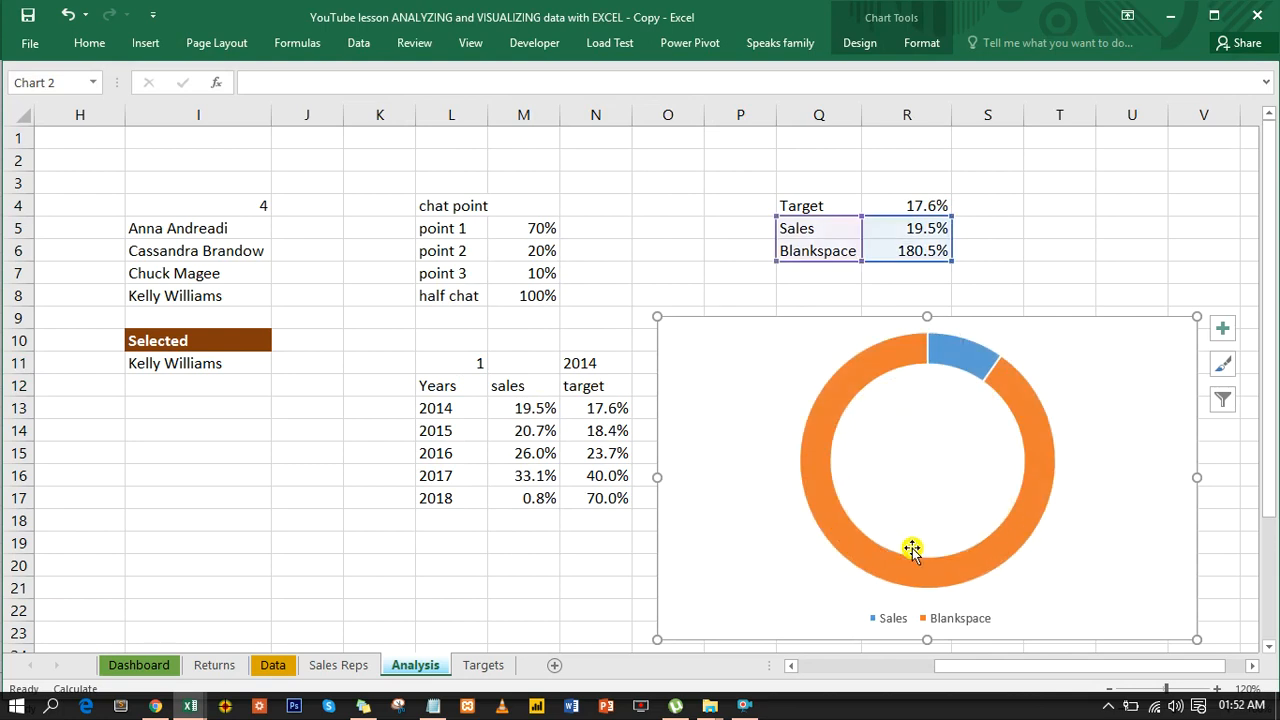
{"action": "left_click", "coordinate": [936, 620]}
{"action": "key", "text": "Delete"}
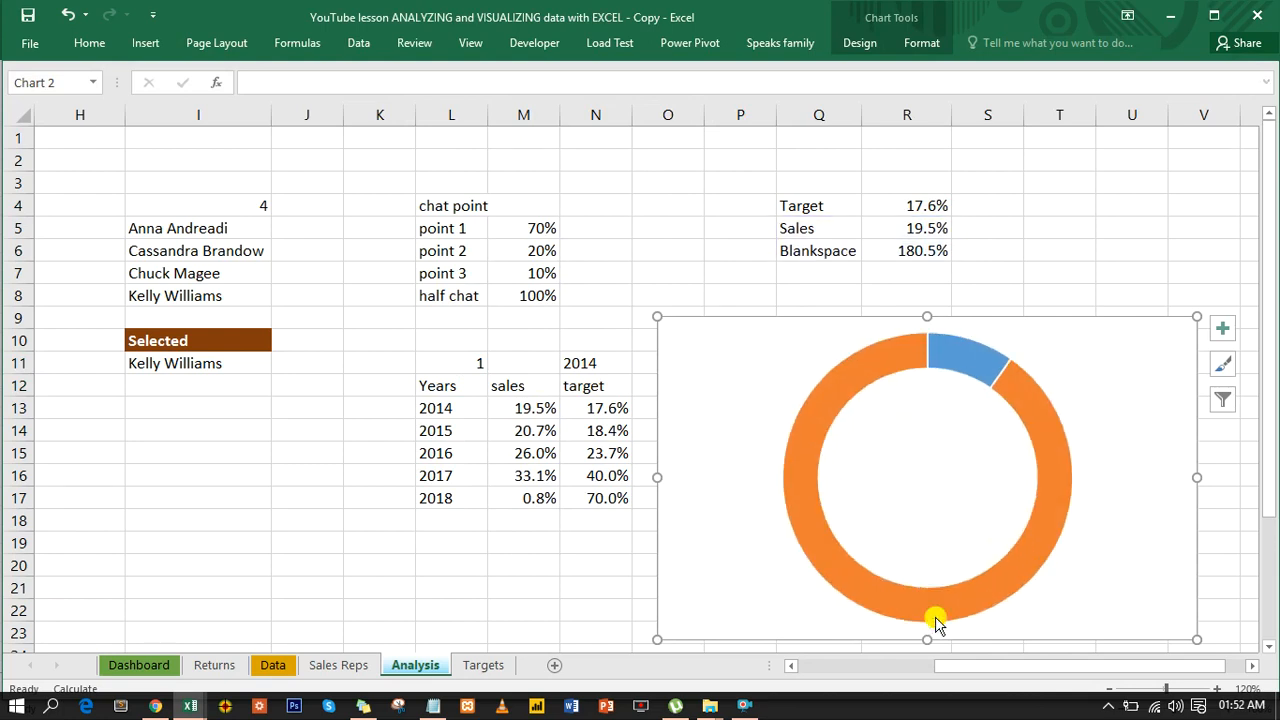
- Move the new doughnut chart over columns I to N, and give its chart area no fill and no border line
{"action": "double_click", "coordinate": [992, 318]}
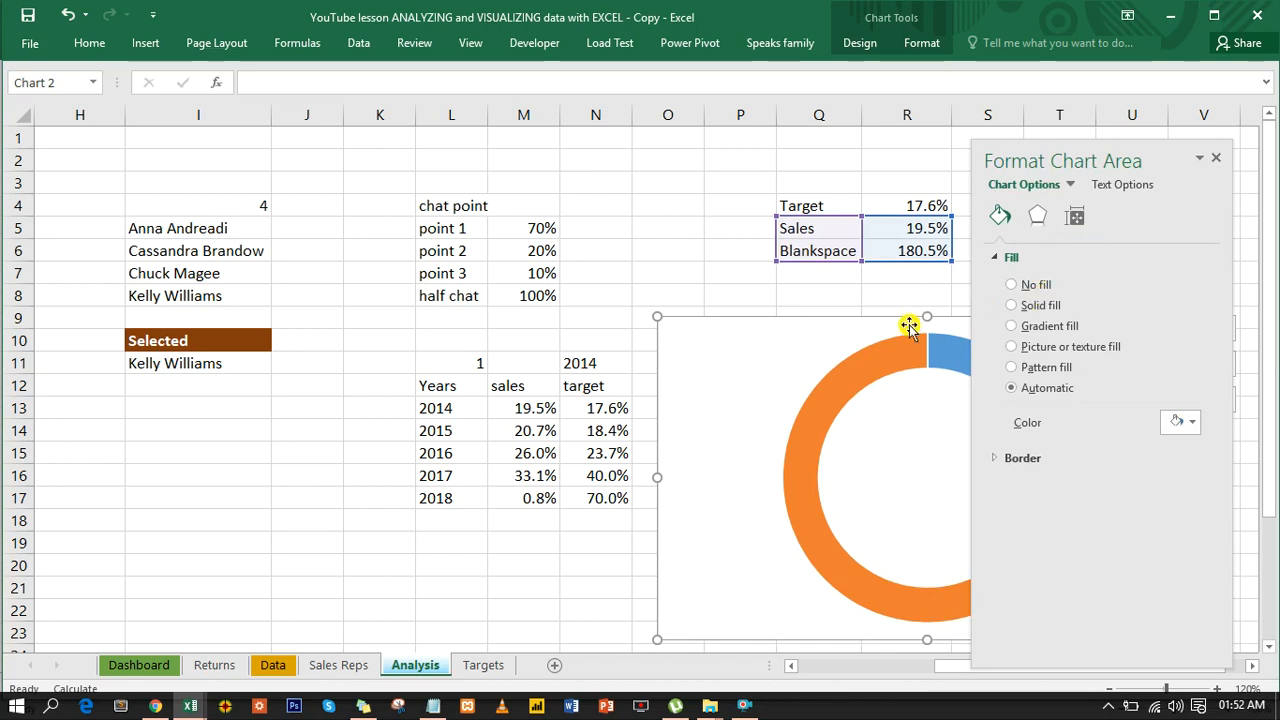
{"action": "left_click_drag", "start_coordinate": [584, 367], "coordinate": [371, 293]}
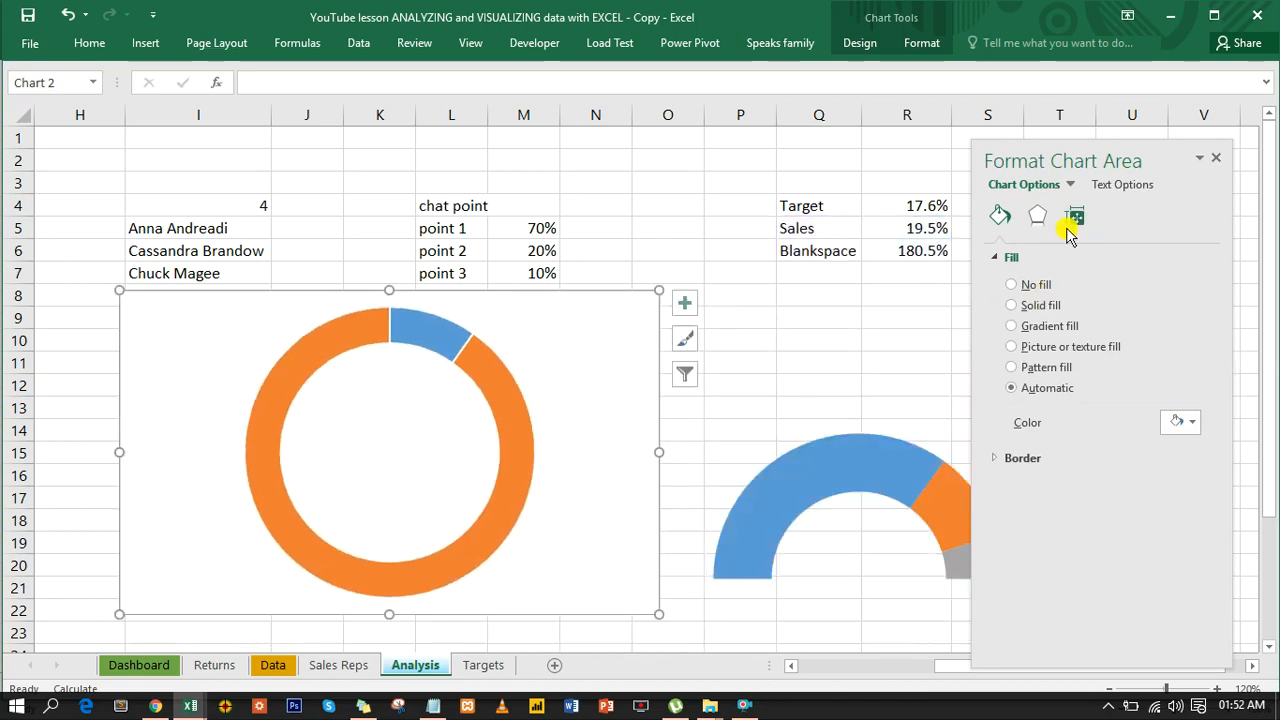
{"action": "left_click", "coordinate": [1020, 287]}
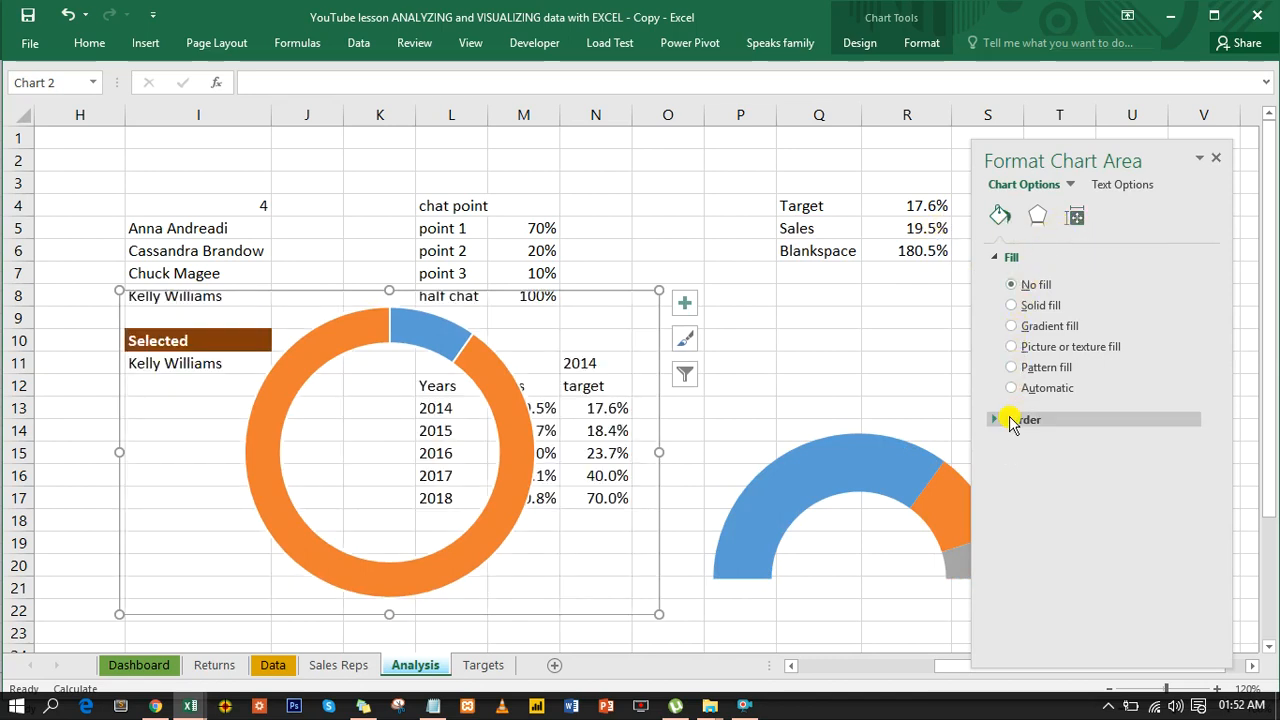
{"action": "left_click", "coordinate": [1009, 418]}
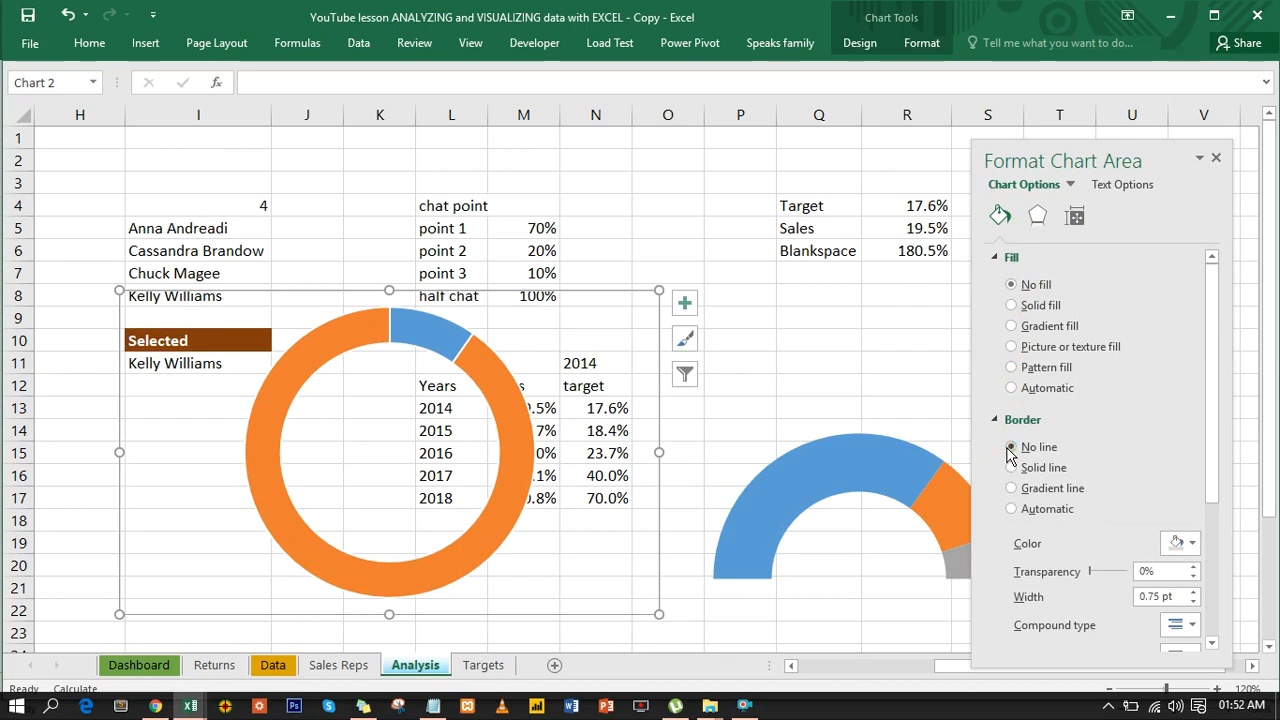
- Set the angle of first slice of the new doughnut series to 270°
{"action": "left_click", "coordinate": [494, 368]}
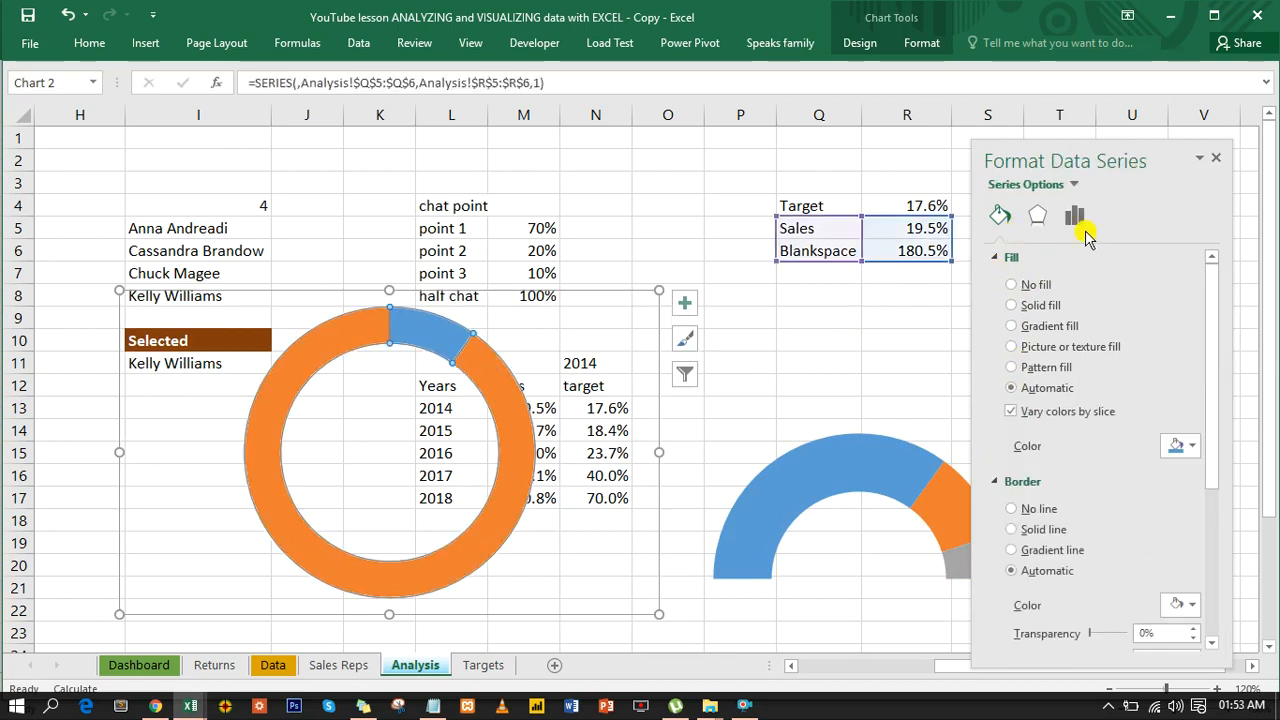
{"action": "left_click", "coordinate": [1077, 218]}
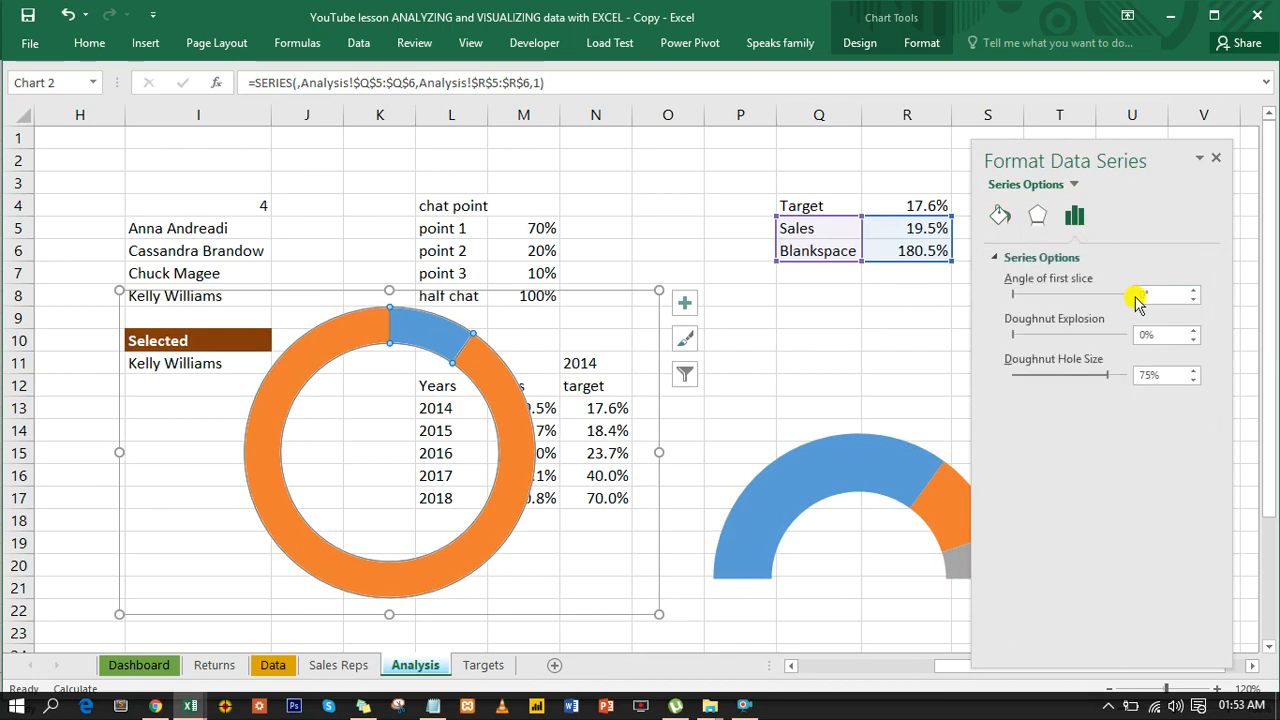
{"action": "left_click", "coordinate": [1141, 294]}
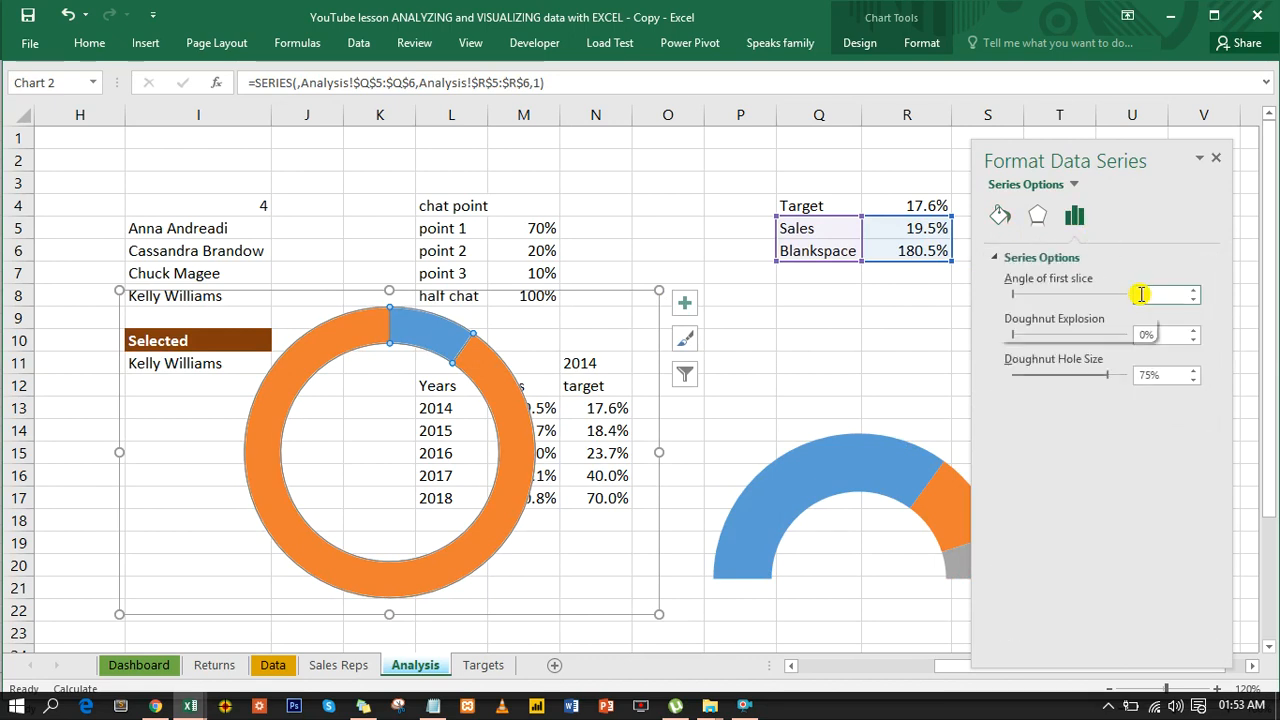
{"action": "type", "text": "270"}
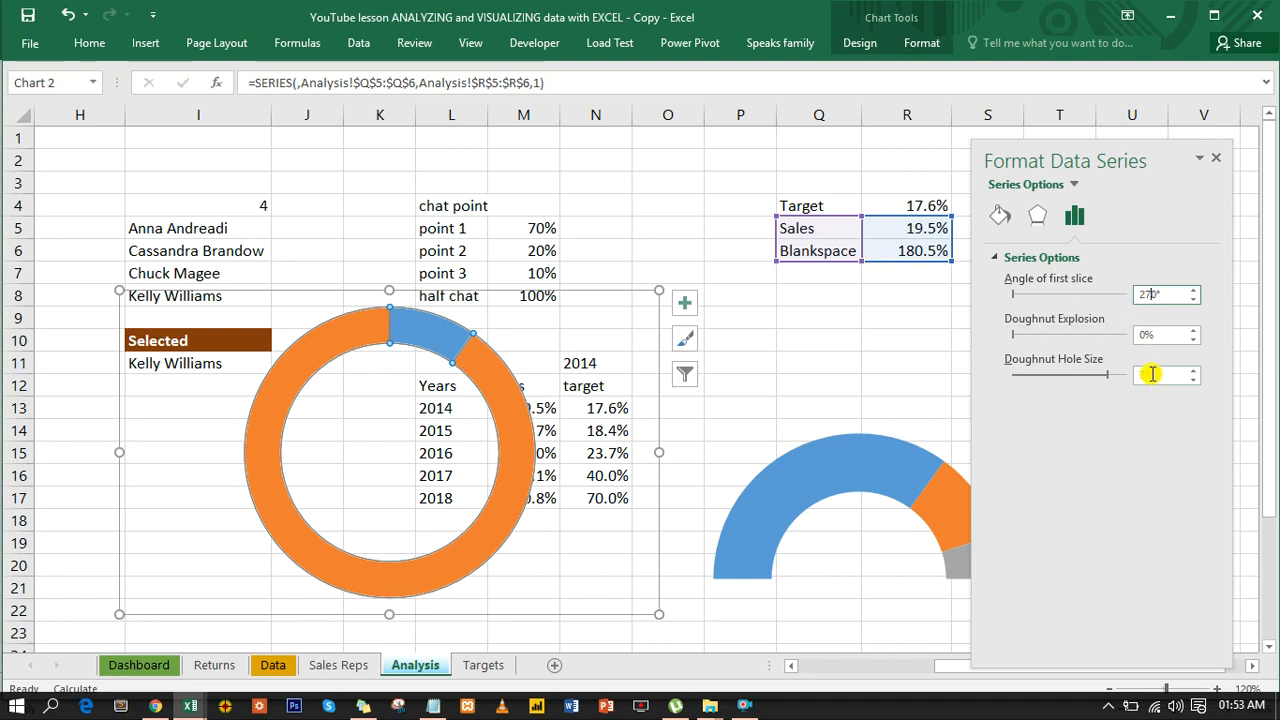
{"action": "left_click", "coordinate": [1152, 374]}
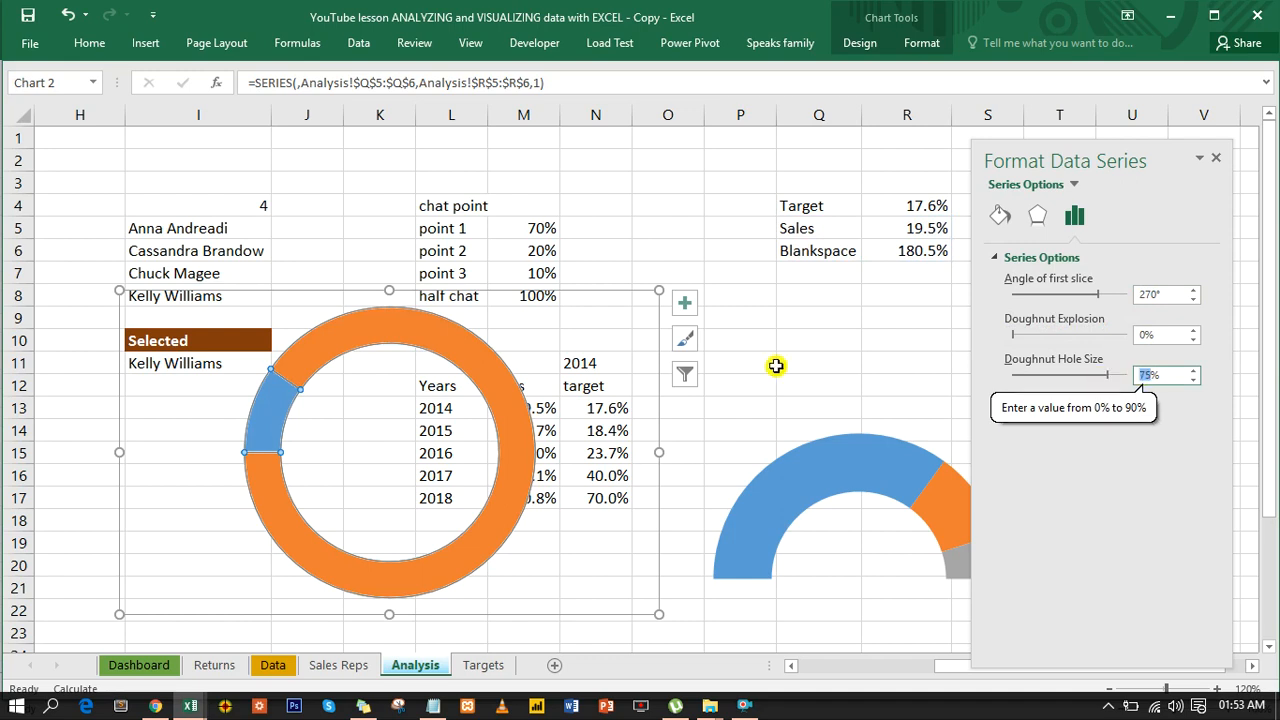
- Remove the border line from the whole Sales and Blankspace doughnut series
{"action": "left_click", "coordinate": [496, 373]}
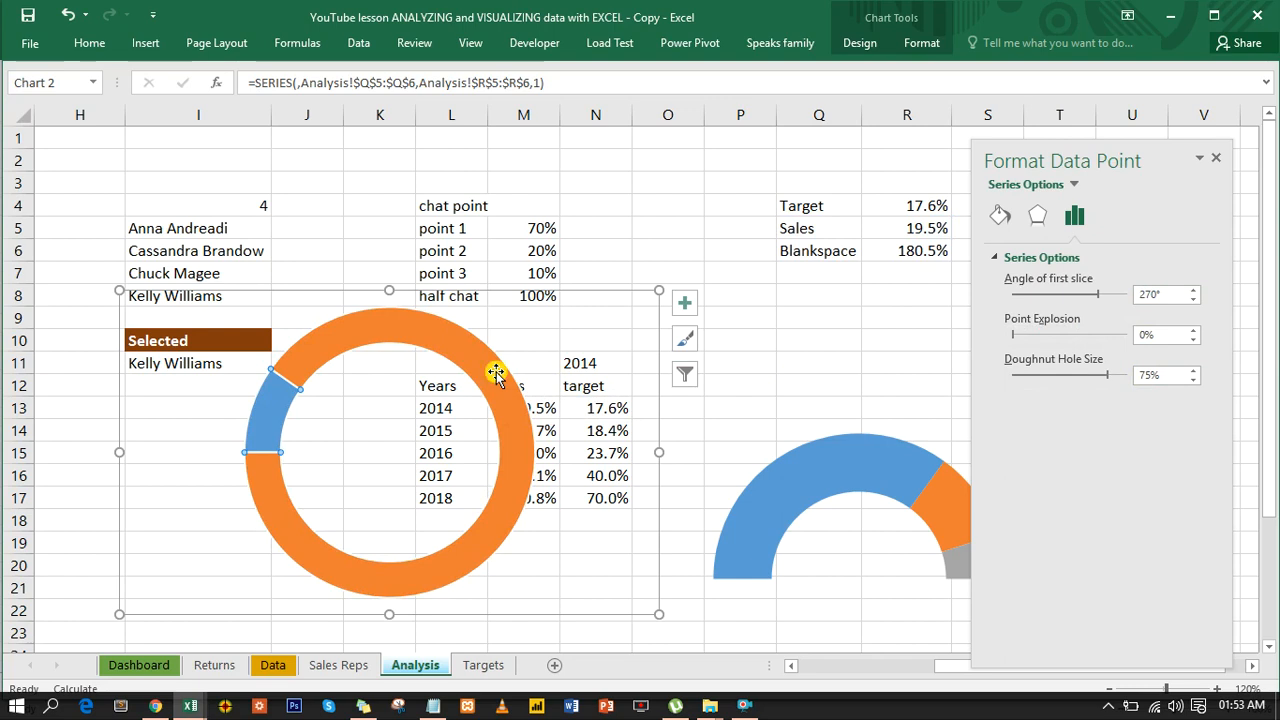
{"action": "left_click", "coordinate": [488, 373]}
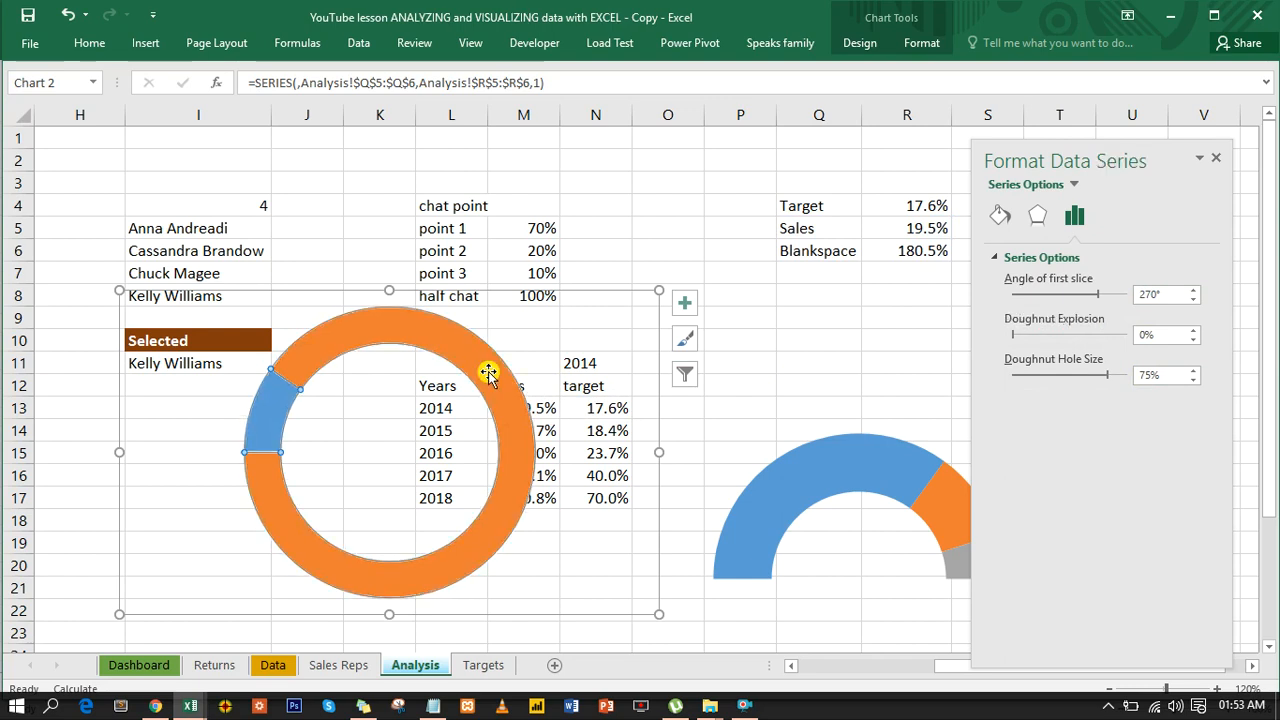
{"action": "left_click", "coordinate": [1001, 216]}
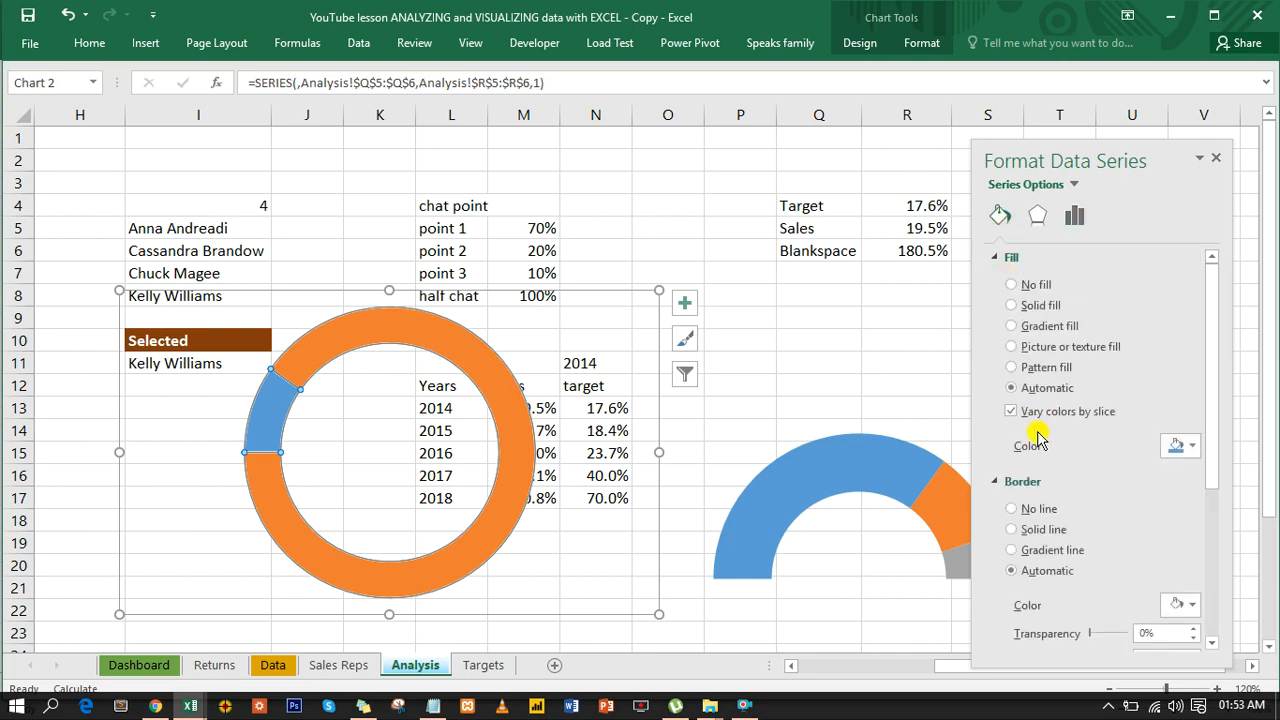
{"action": "left_click", "coordinate": [1012, 510]}
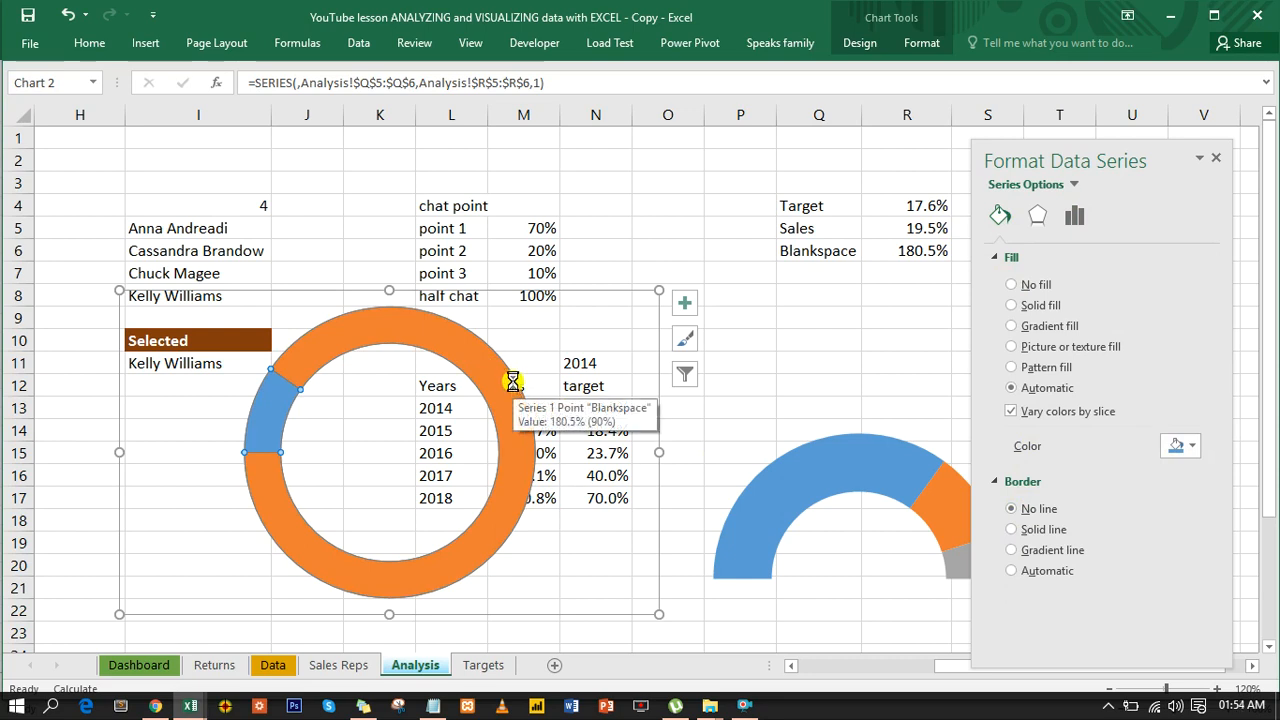
- Remove the fill from the outermost and innermost rings of the new three-ring doughnut chart
{"action": "key", "text": "Escape"}
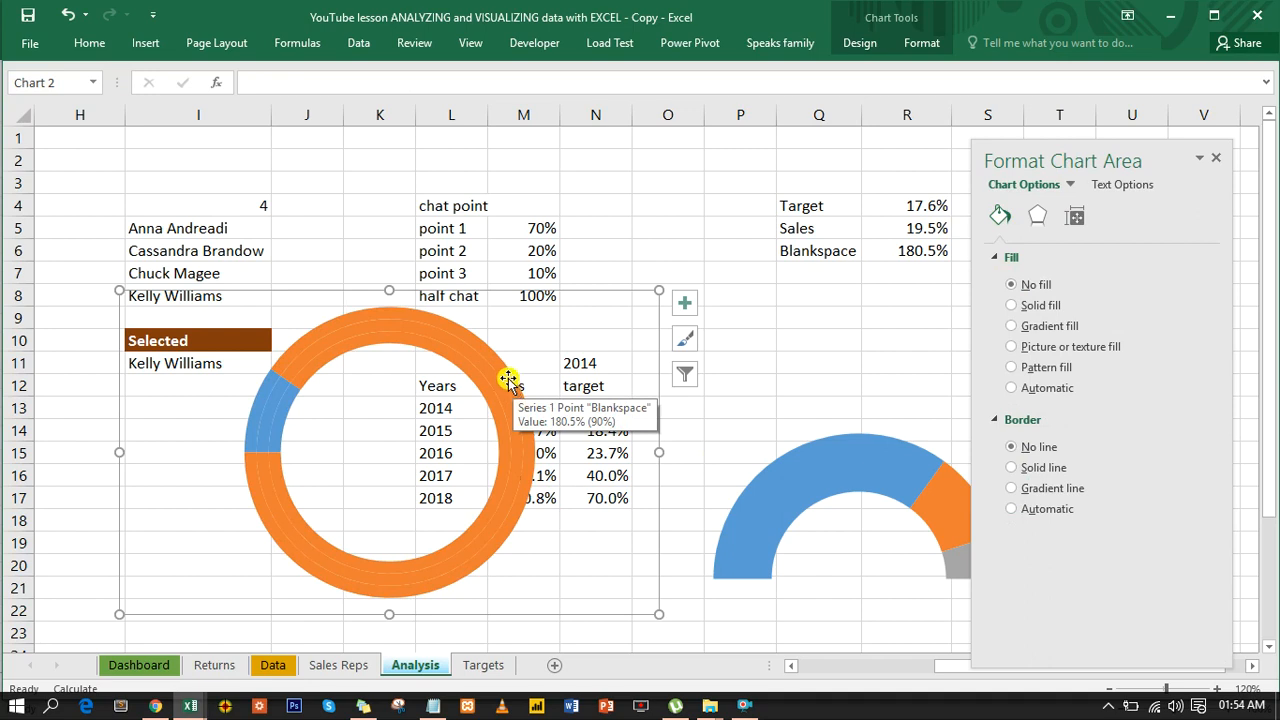
{"action": "left_click", "coordinate": [507, 378]}
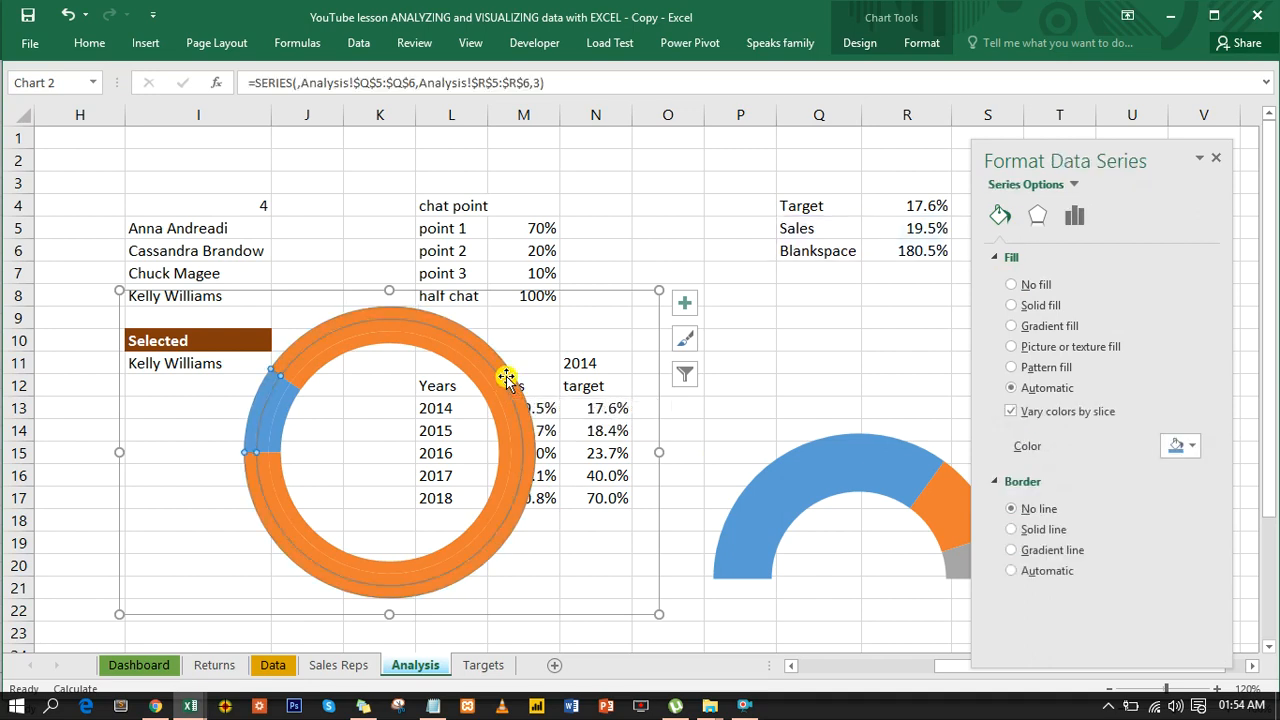
{"action": "left_click", "coordinate": [507, 378]}
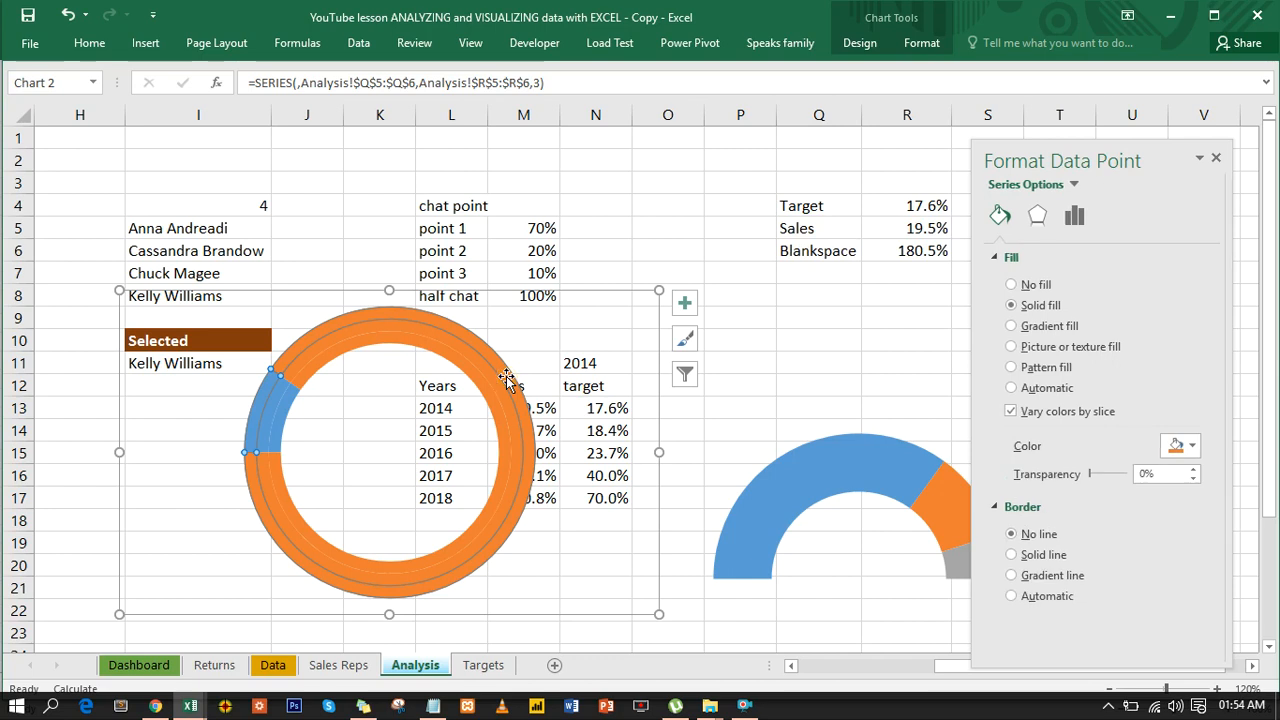
{"action": "left_click", "coordinate": [617, 243]}
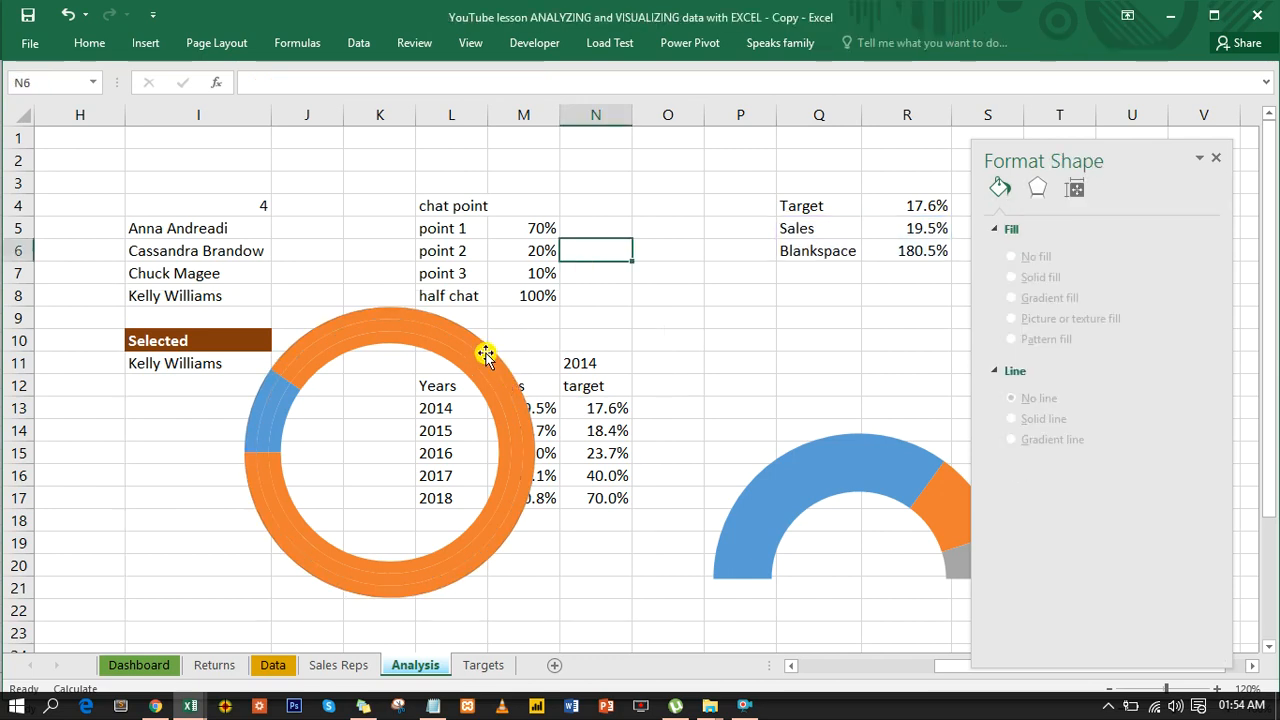
{"action": "left_click", "coordinate": [485, 355]}
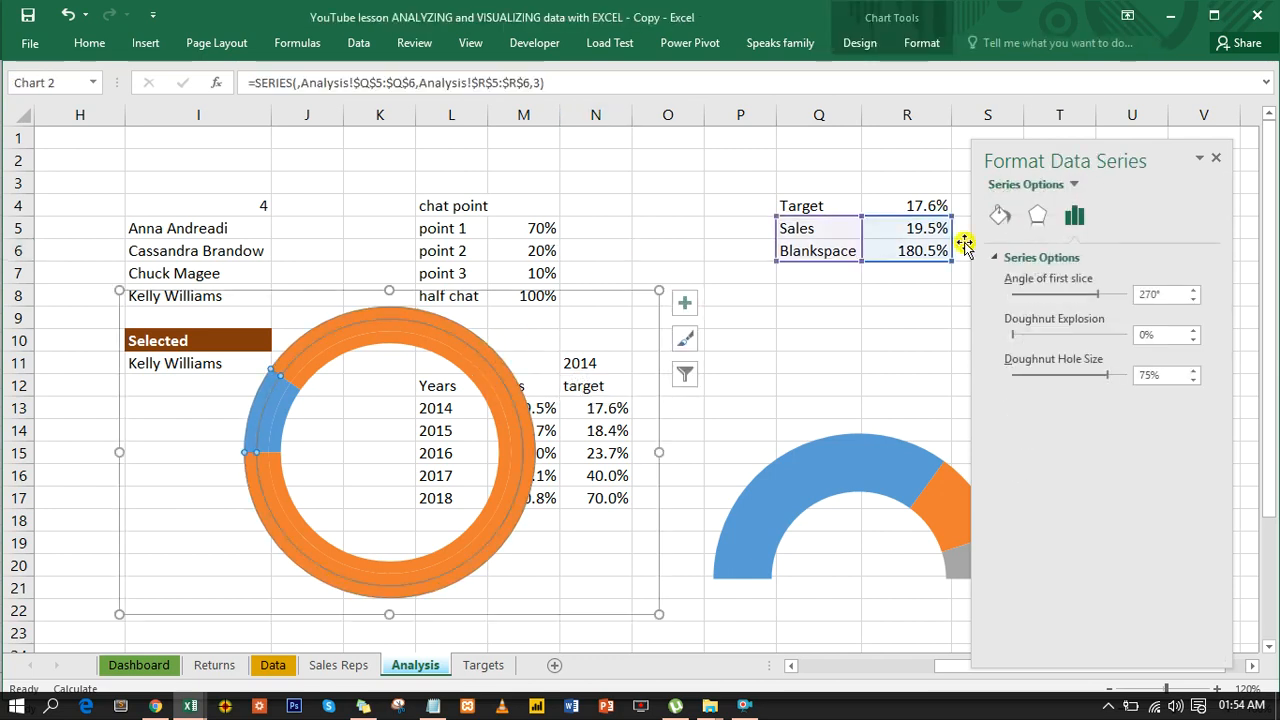
{"action": "left_click", "coordinate": [999, 218]}
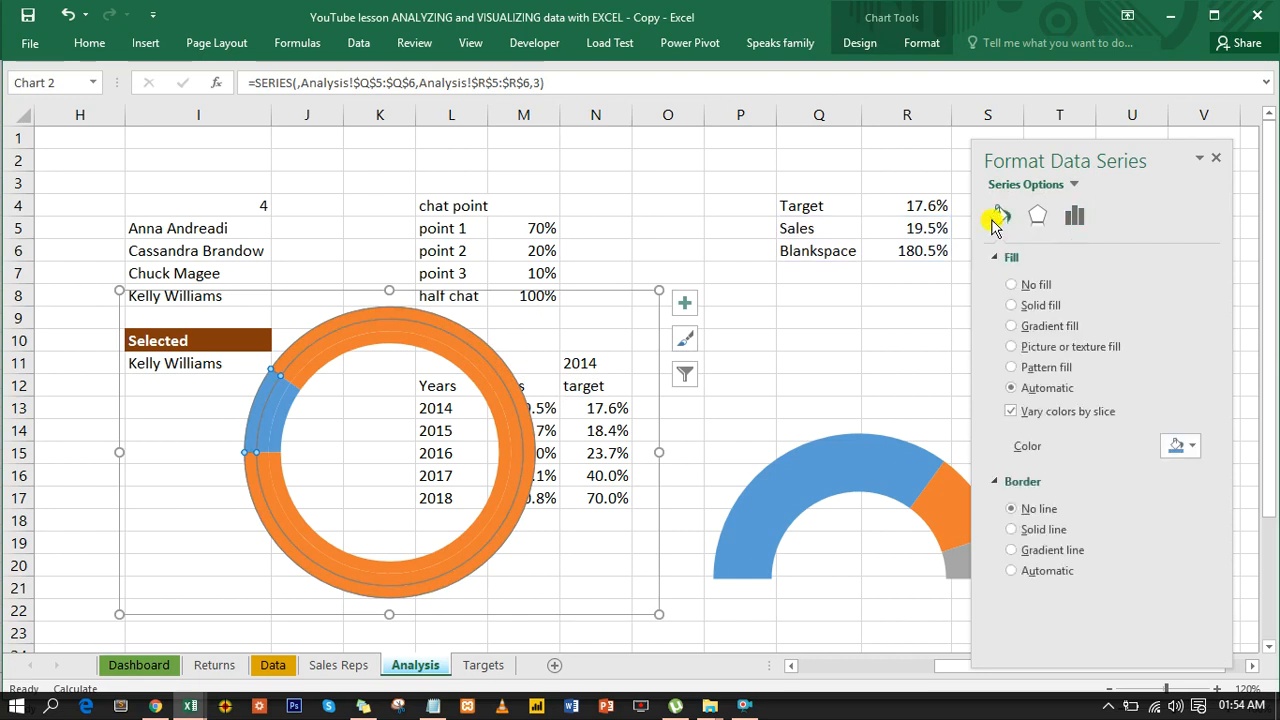
{"action": "left_click", "coordinate": [1011, 285]}
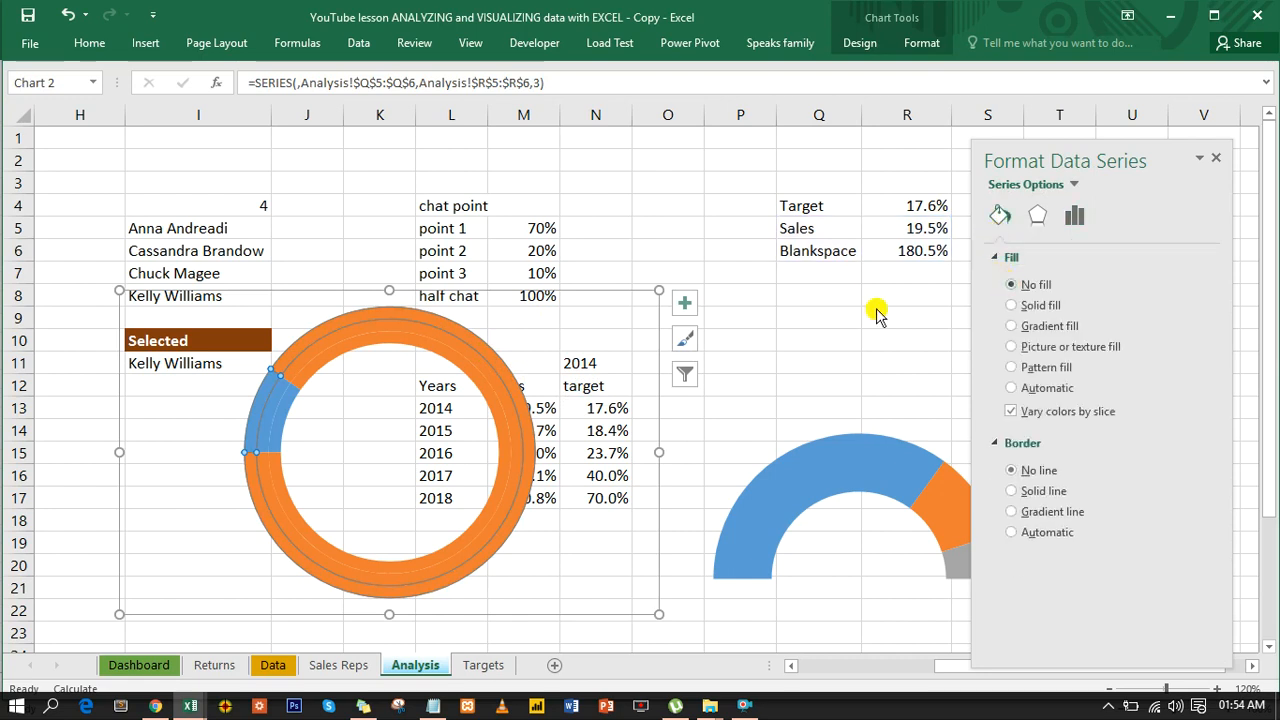
{"action": "left_click", "coordinate": [501, 435]}
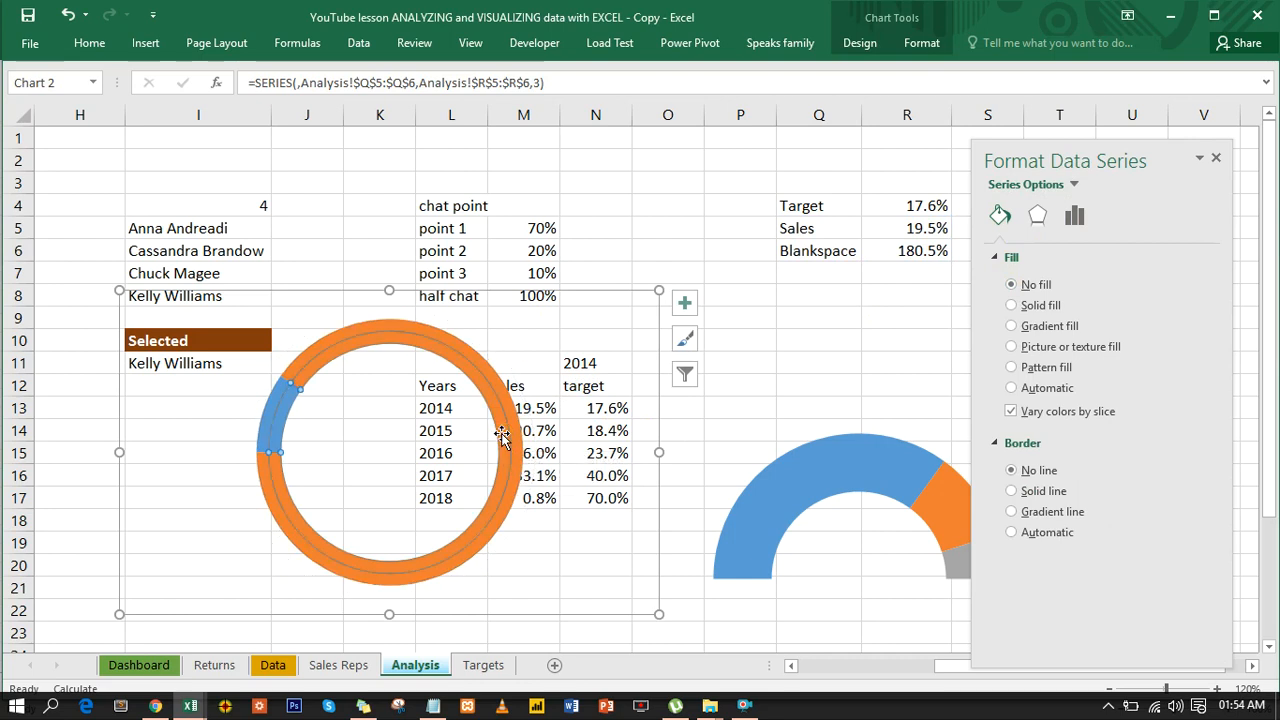
{"action": "left_click", "coordinate": [1011, 285]}
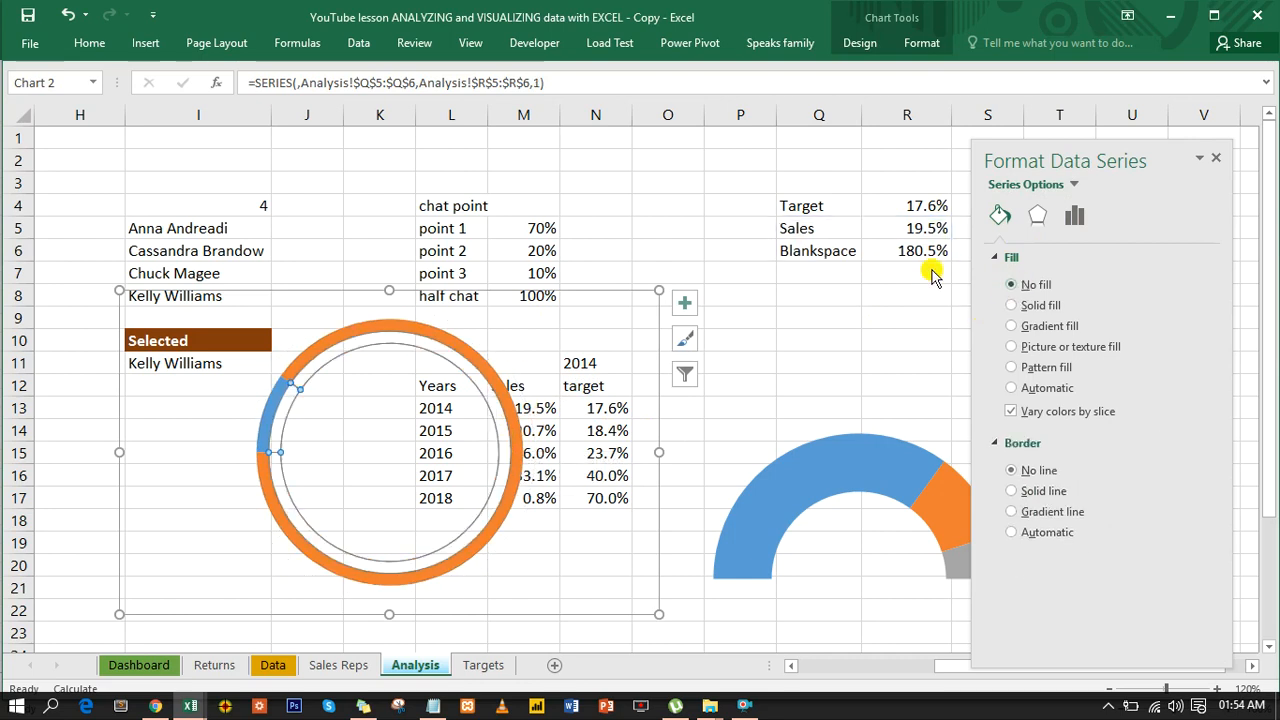
- Remove the fill from the Blankspace slice of the middle ring, and move the doughnut chart about three rows down and slightly left
{"action": "left_click", "coordinate": [479, 366]}
{"action": "left_click", "coordinate": [479, 366]}
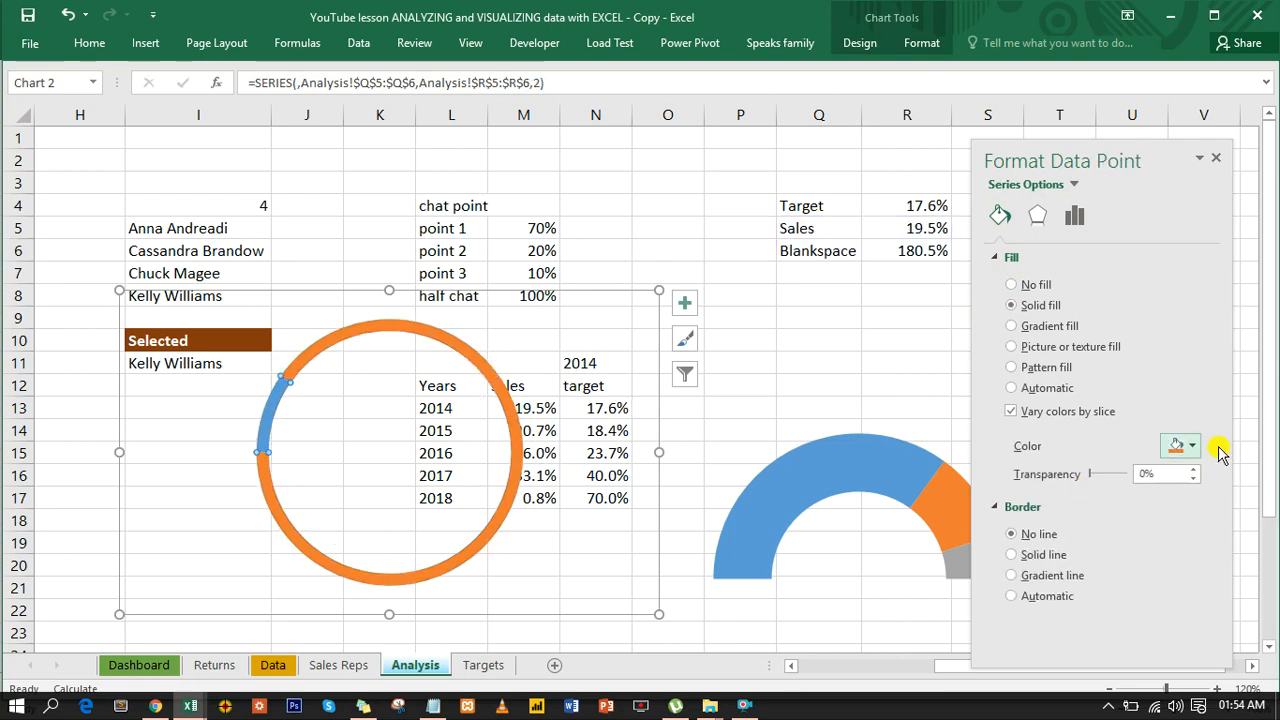
{"action": "left_click", "coordinate": [1012, 285]}
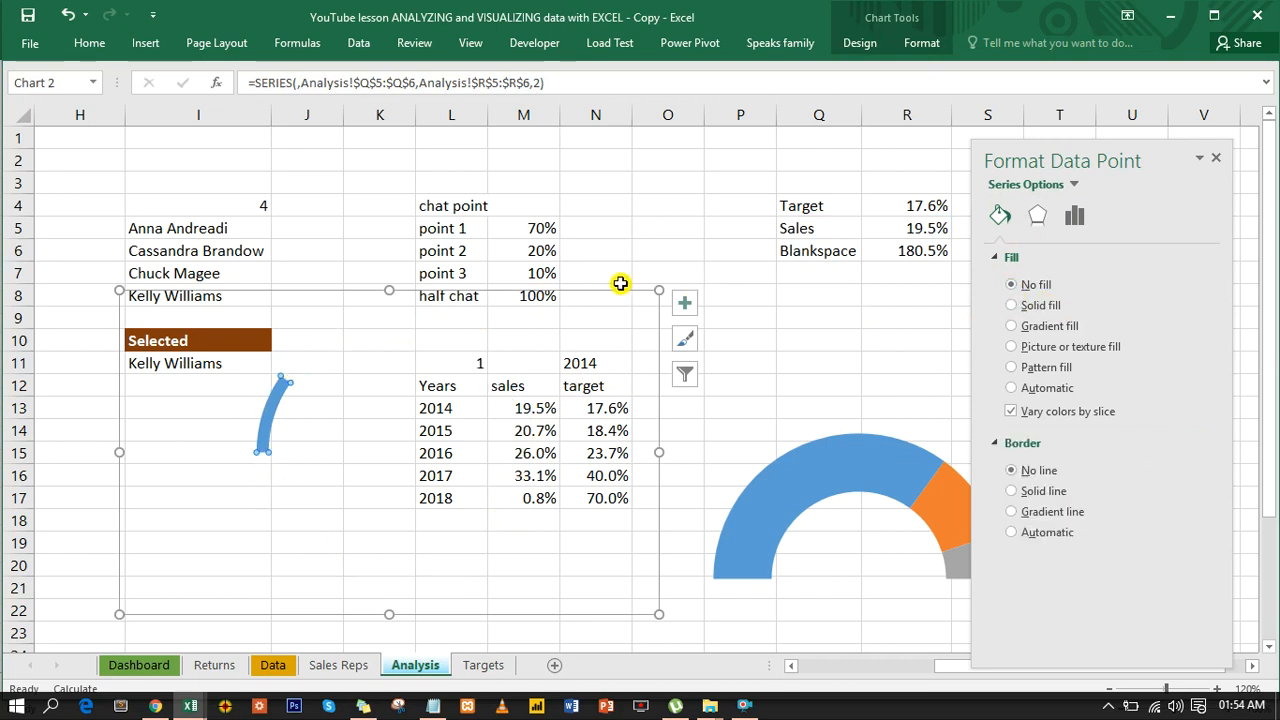
{"action": "left_click_drag", "start_coordinate": [617, 292], "coordinate": [580, 363]}
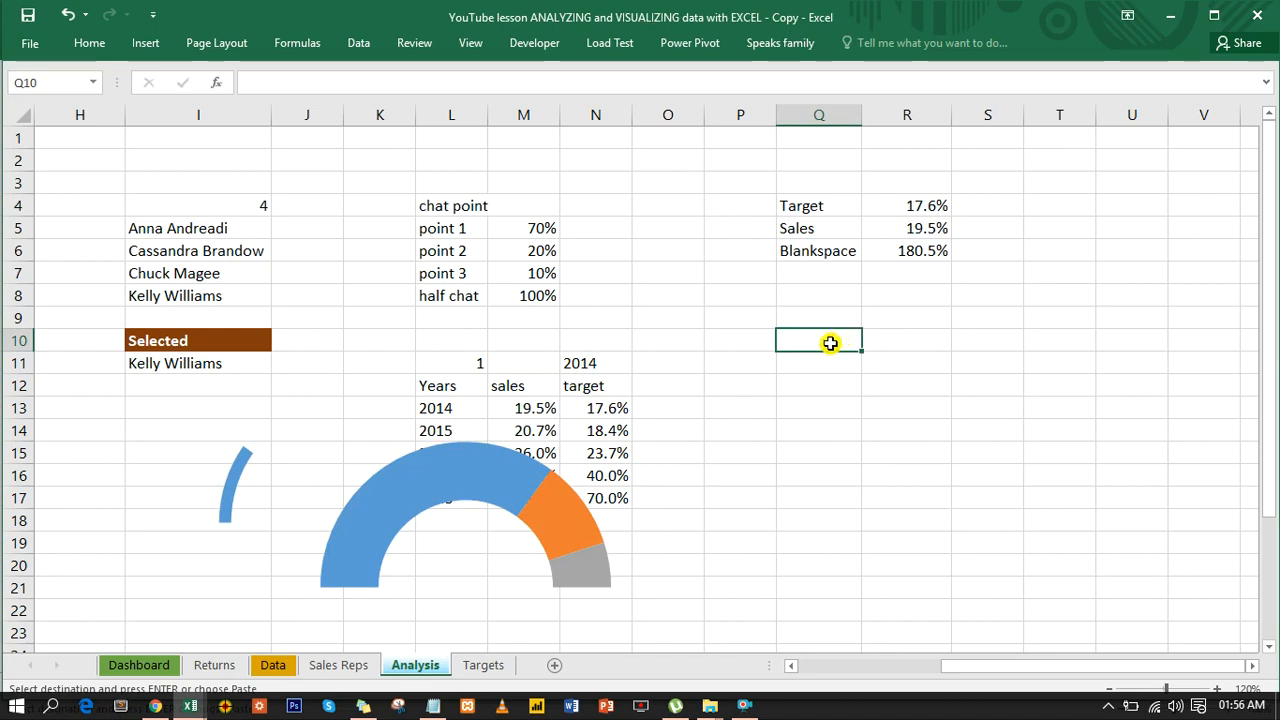
- Paste the labels Black before target, Target line, Blank after target and Half circle into Q10:Q13, and widen column Q to fit them
{"action": "type", "text": "Black before target Target line Blank after target Half circle"}
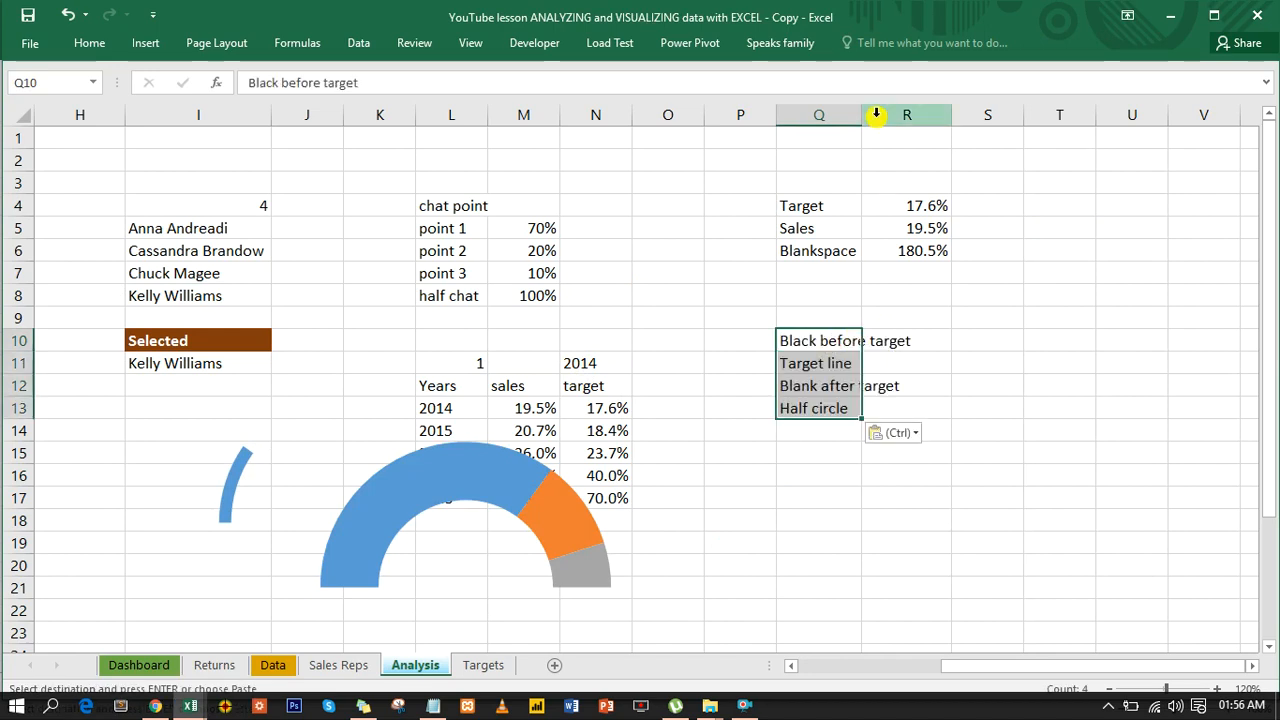
{"action": "left_click", "coordinate": [864, 115]}
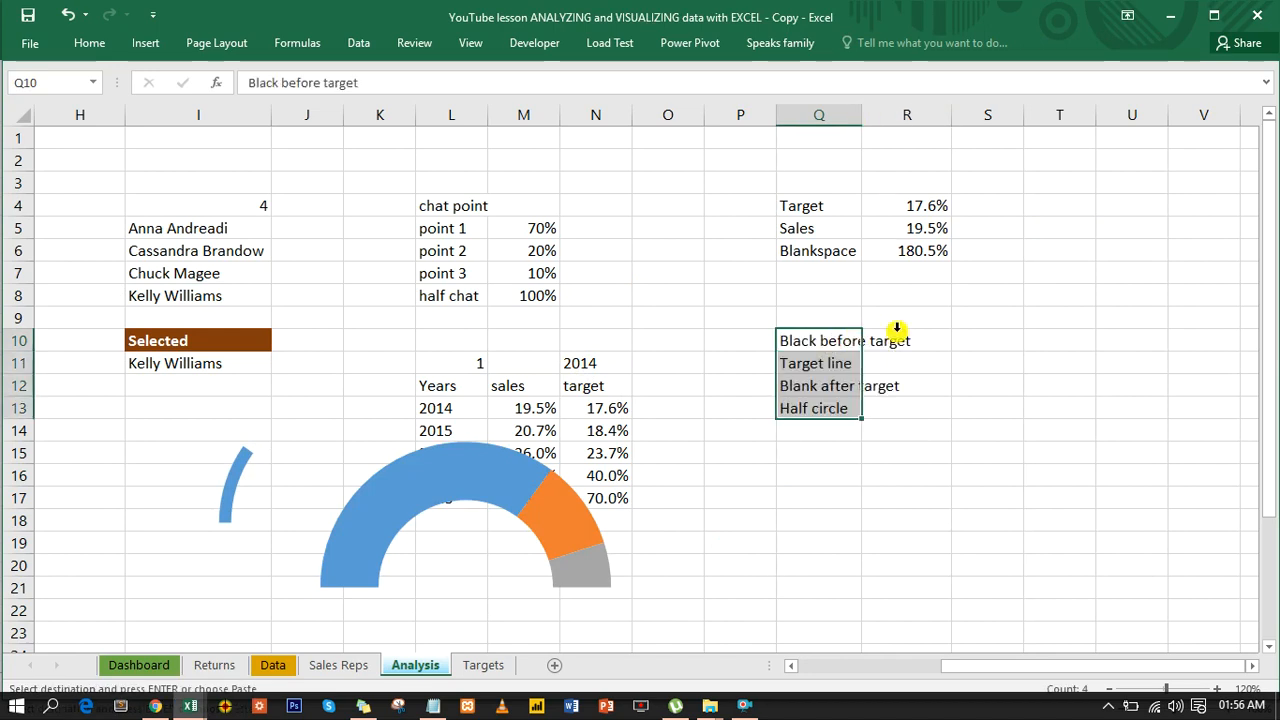
{"action": "left_click", "coordinate": [832, 396]}
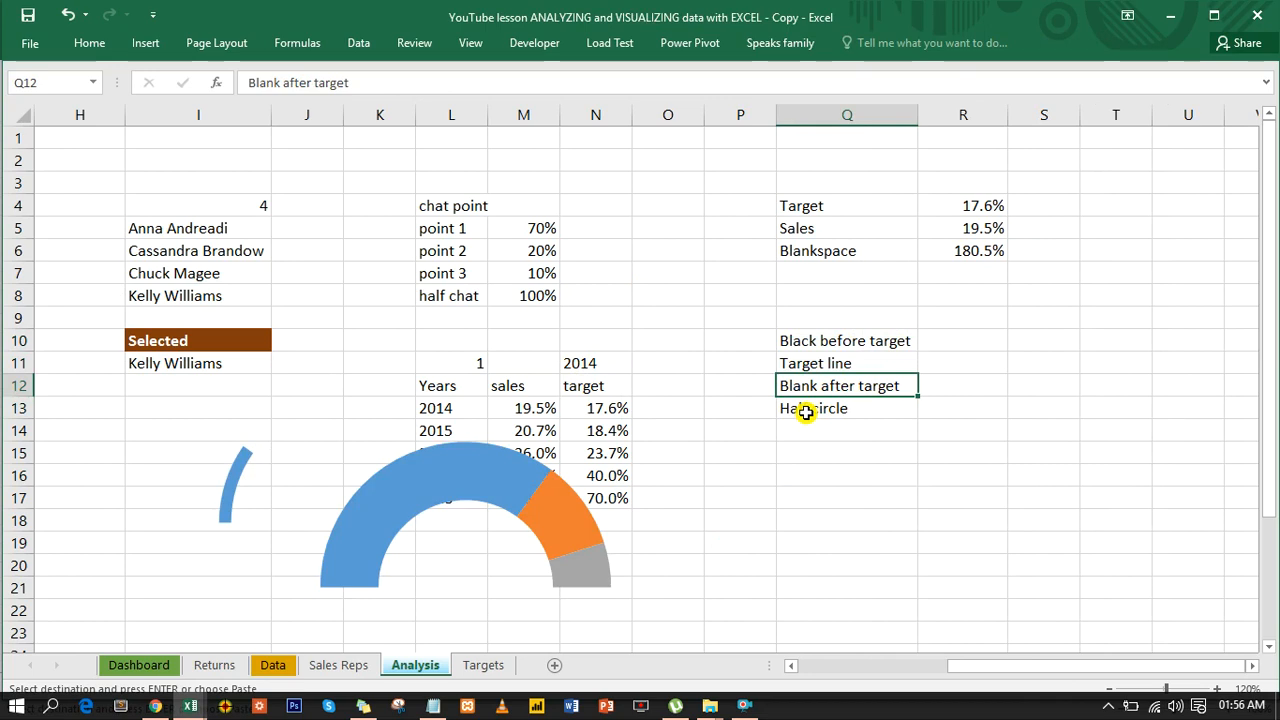
- Format cells R10:R13 as percentages with one decimal place
{"action": "left_click", "coordinate": [966, 340]}
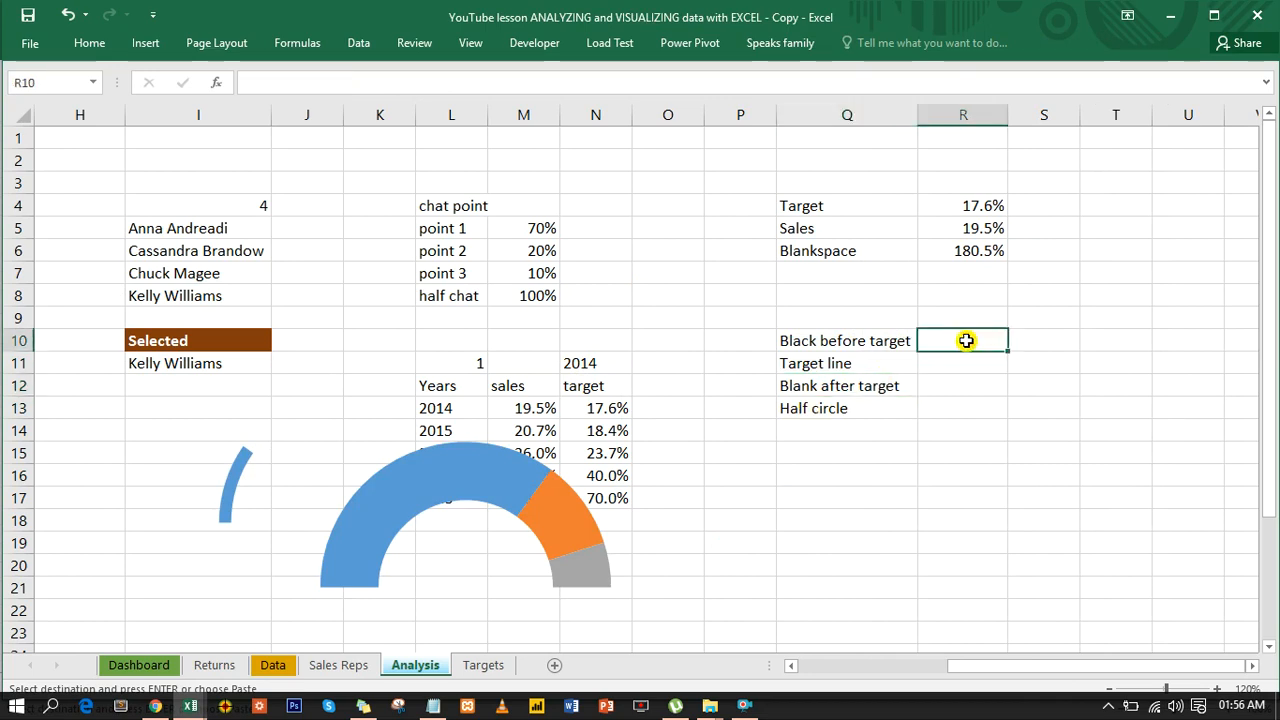
{"action": "left_click_drag", "start_coordinate": [965, 372], "coordinate": [964, 407]}
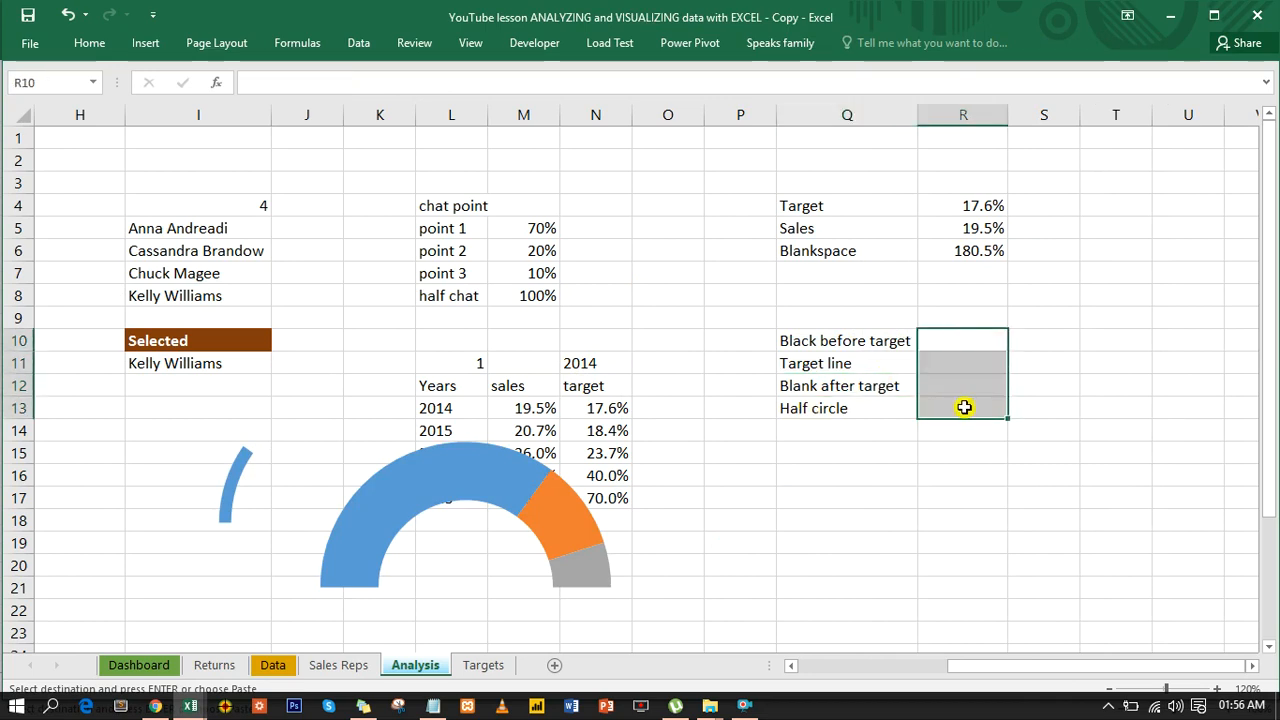
{"action": "key", "text": "ctrl+1"}
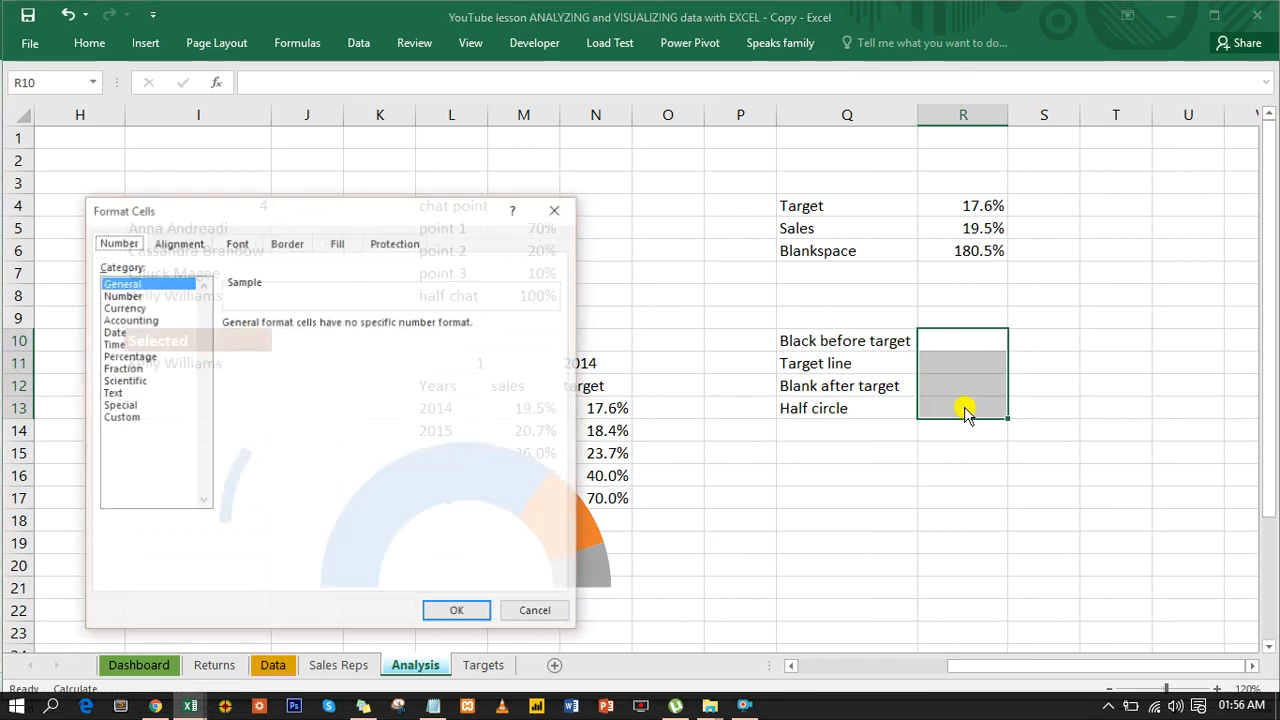
{"action": "left_click", "coordinate": [122, 357]}
{"action": "left_click", "coordinate": [349, 328]}
{"action": "left_click", "coordinate": [476, 612]}
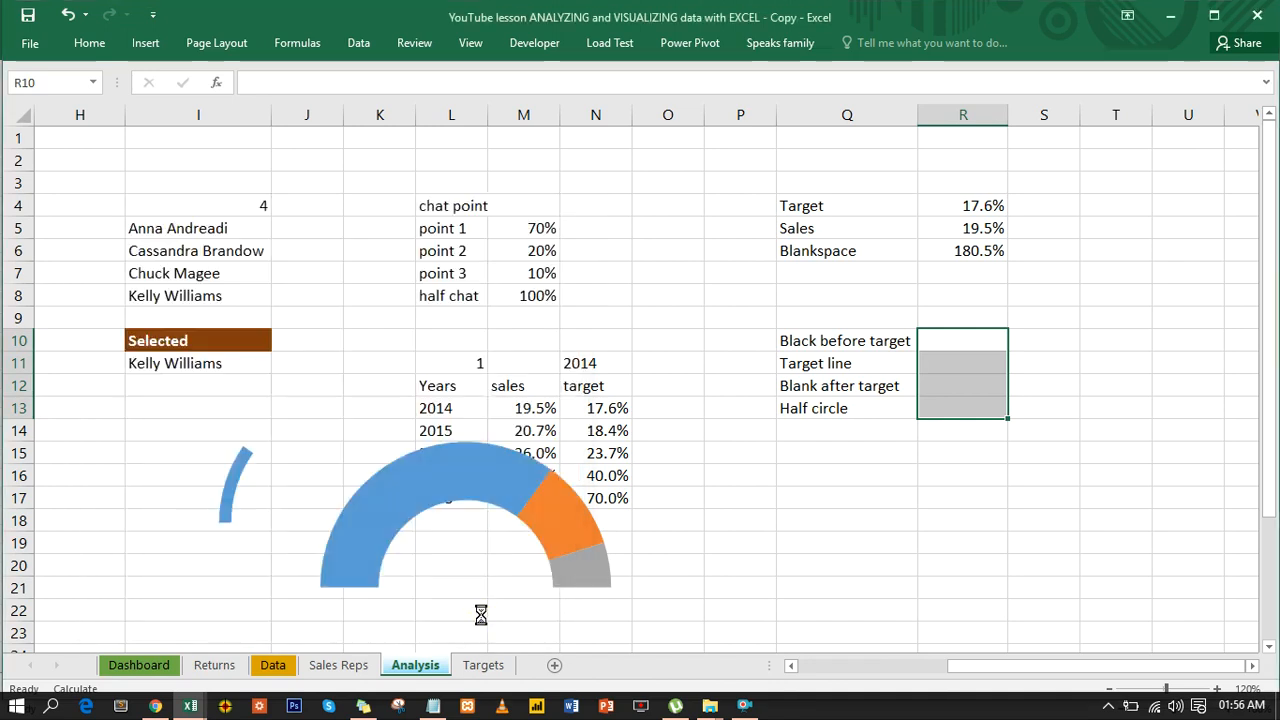
- Enter 1% as the Target line value in R11
{"action": "left_click", "coordinate": [972, 341]}
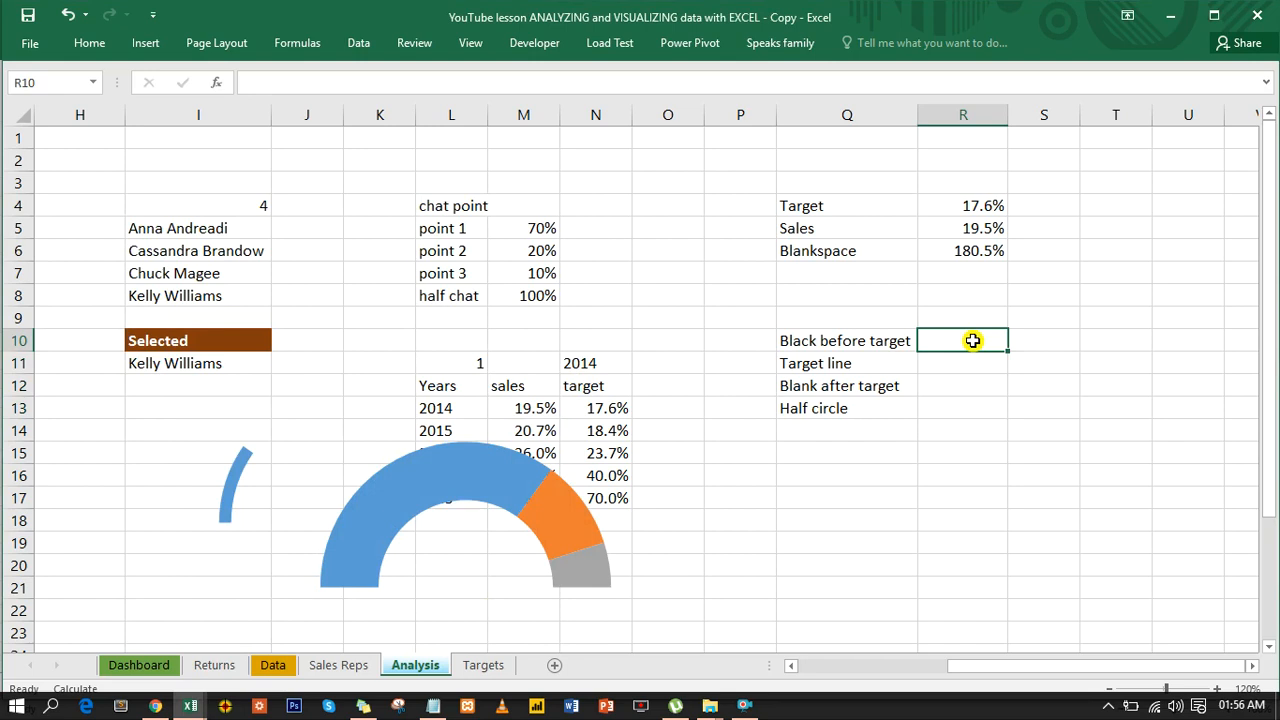
{"action": "left_click", "coordinate": [955, 363]}
{"action": "type", "text": "1"}
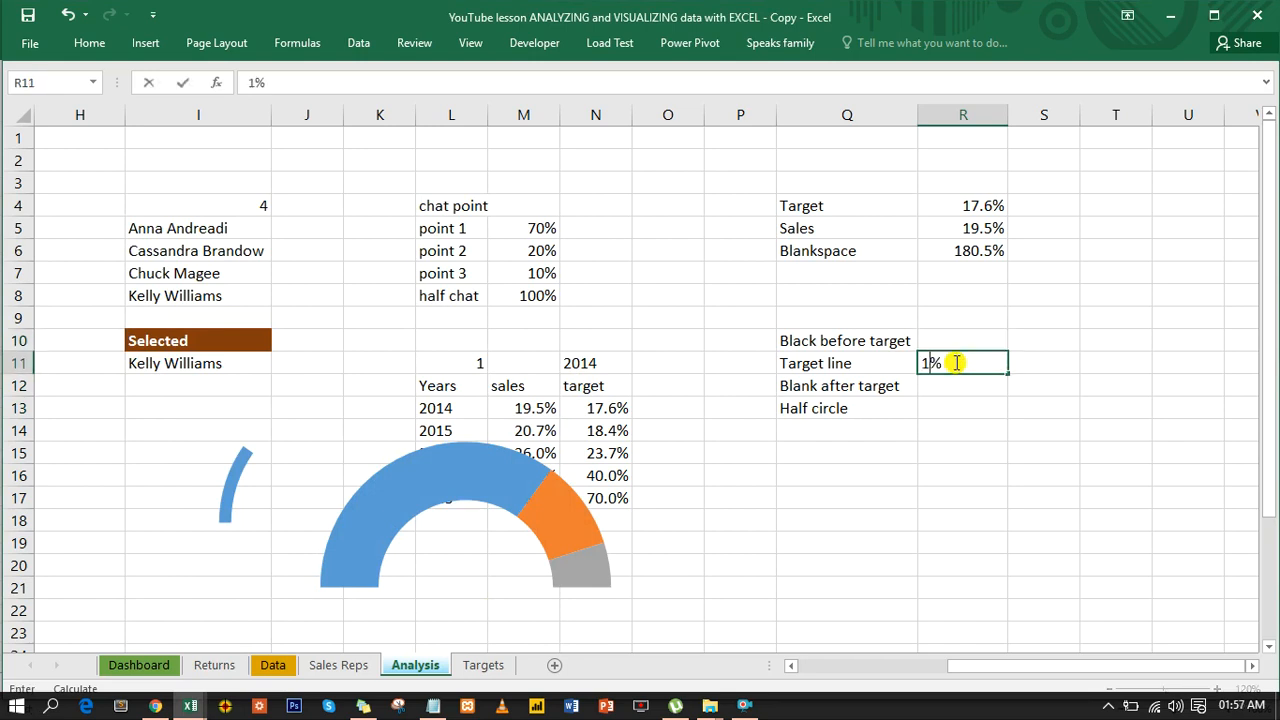
{"action": "key", "text": "Return"}
- Calculate the Black before target value in R10 with the formula =R4-R11
{"action": "left_click", "coordinate": [951, 340]}
{"action": "type", "text": "="}
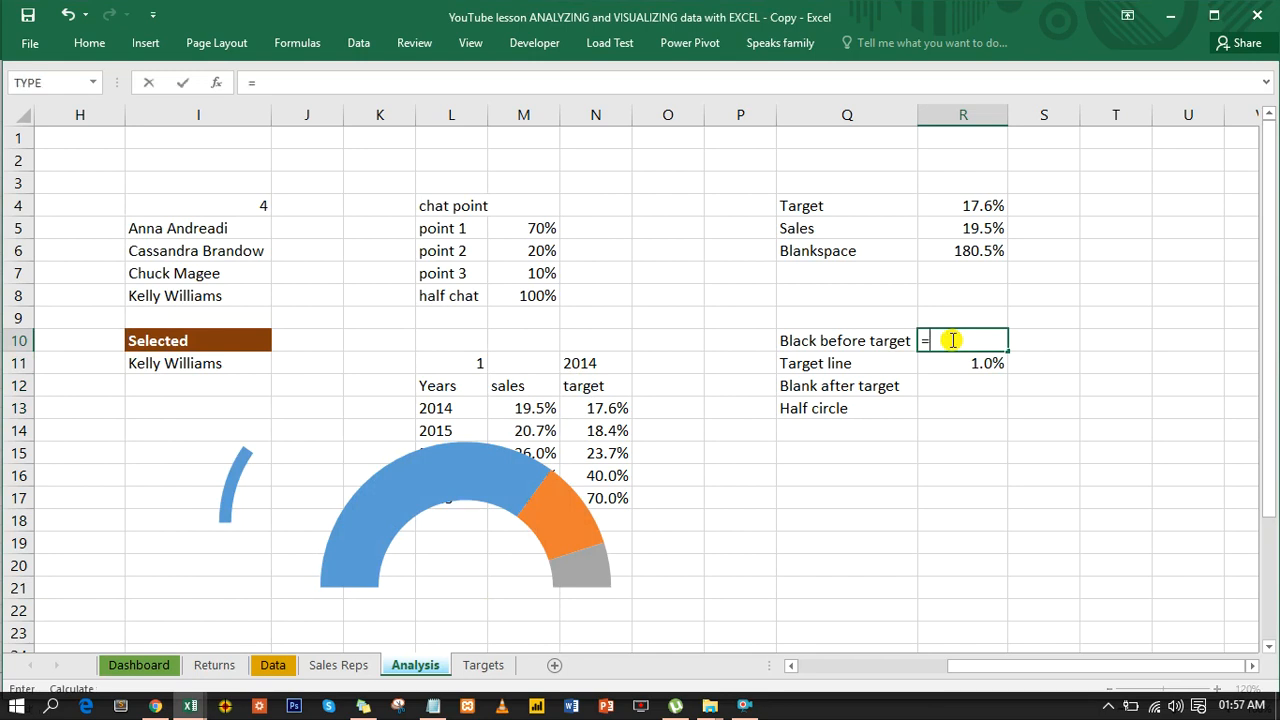
{"action": "left_click", "coordinate": [985, 207]}
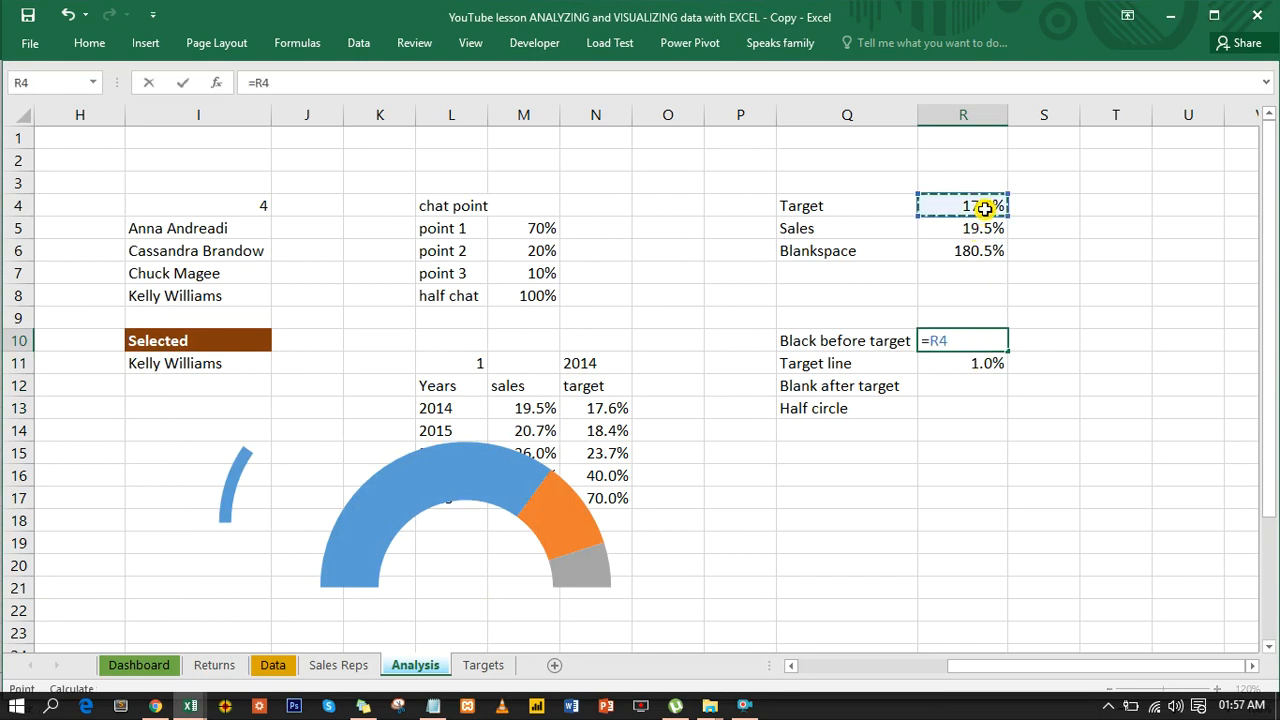
{"action": "type", "text": "-"}
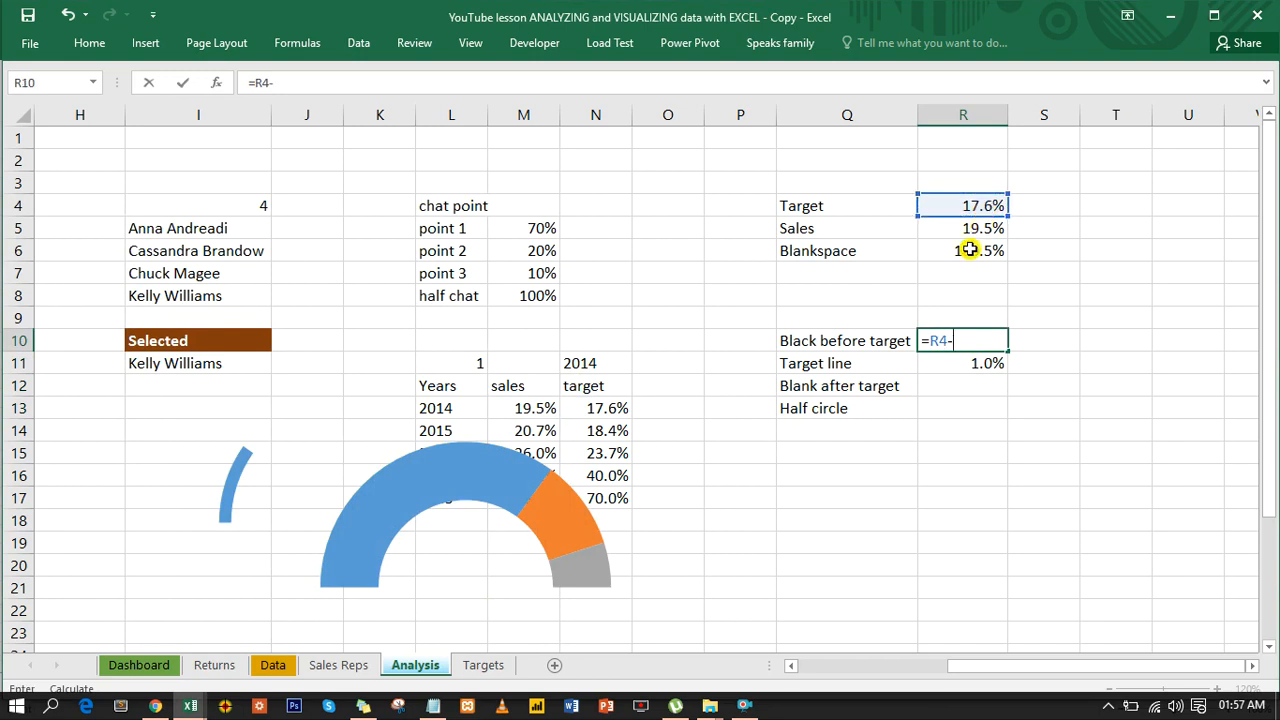
{"action": "left_click", "coordinate": [948, 363]}
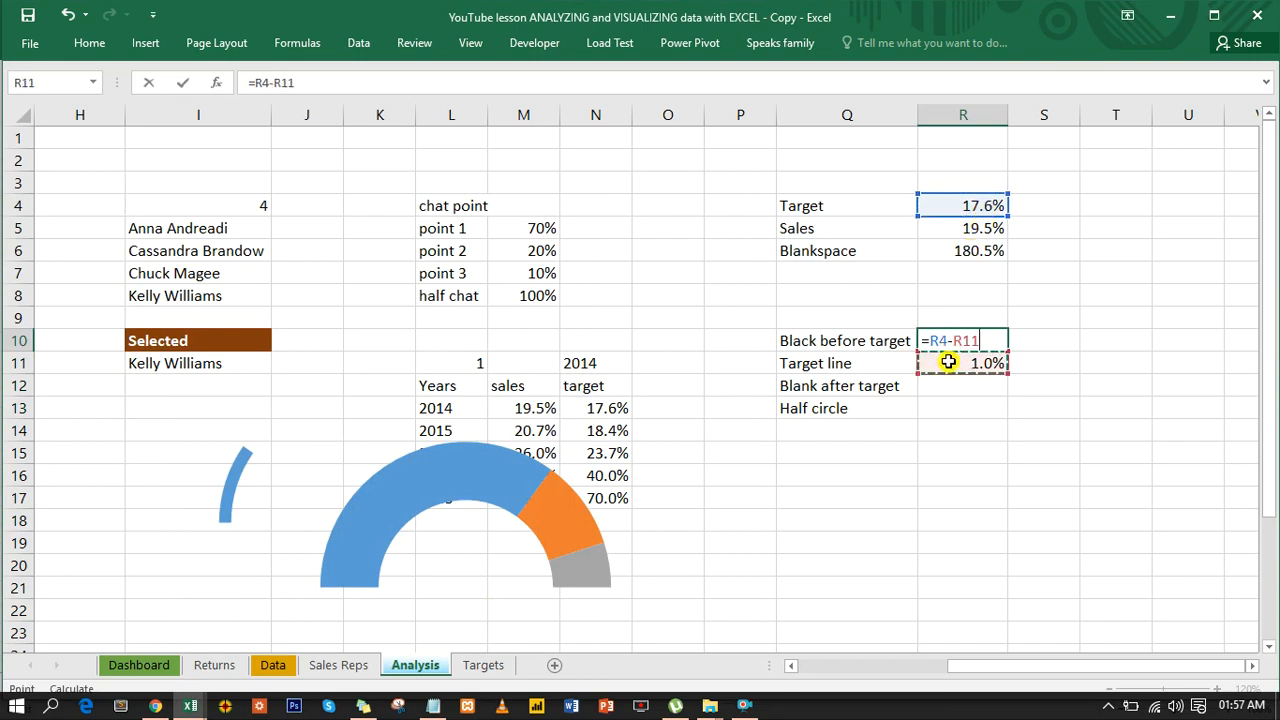
{"action": "key", "text": "Return"}
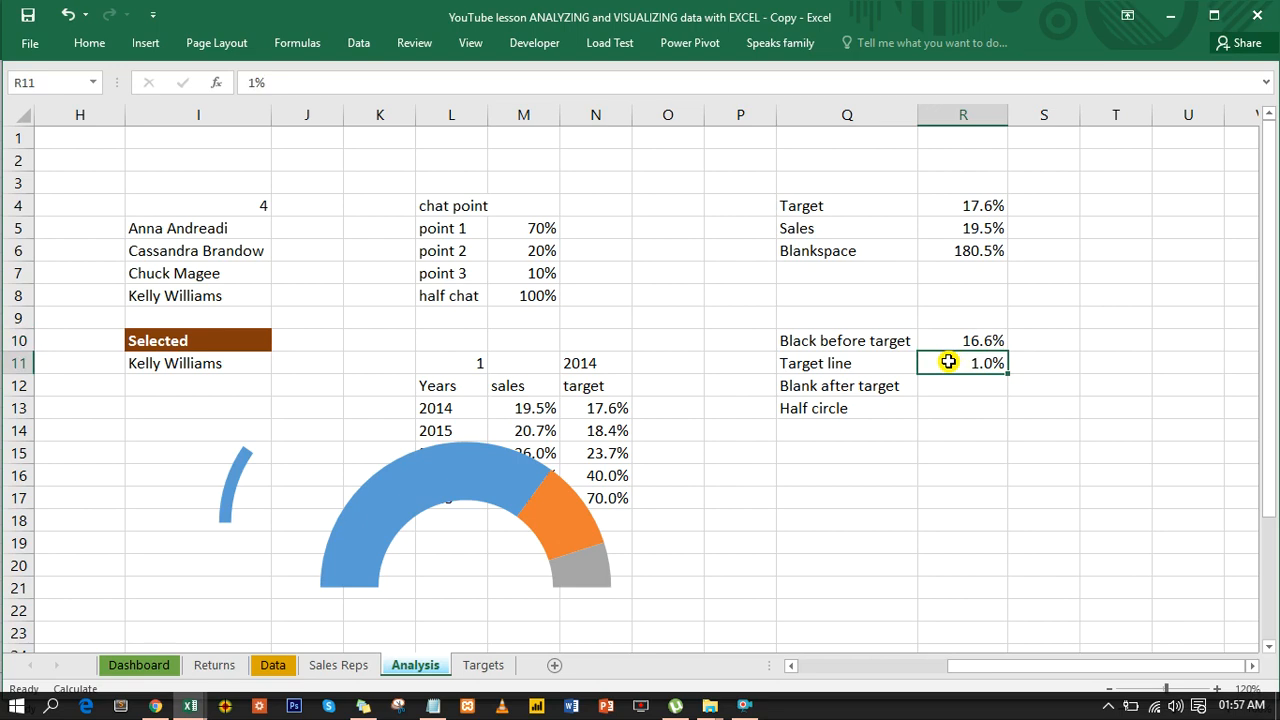
{"action": "key", "text": "Return"}
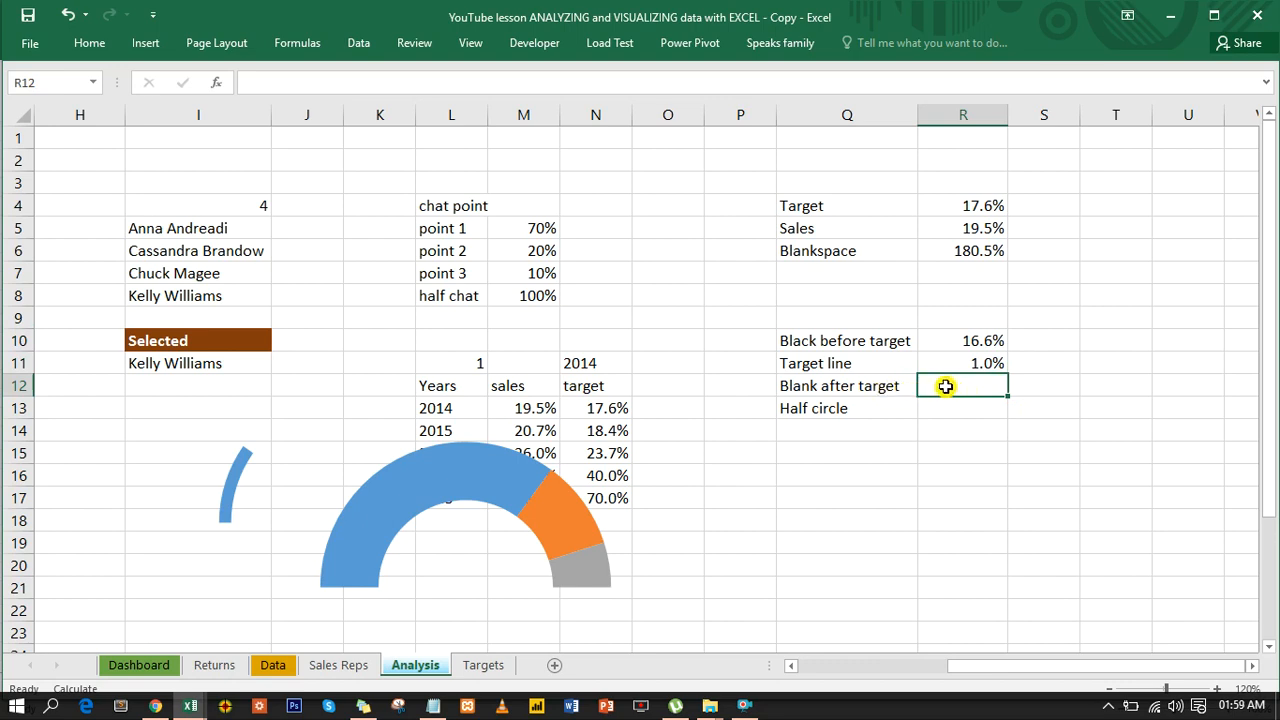
- Calculate the Blank after target value in R12 with the formula =100%-R11-R10
{"action": "type", "text": "10"}
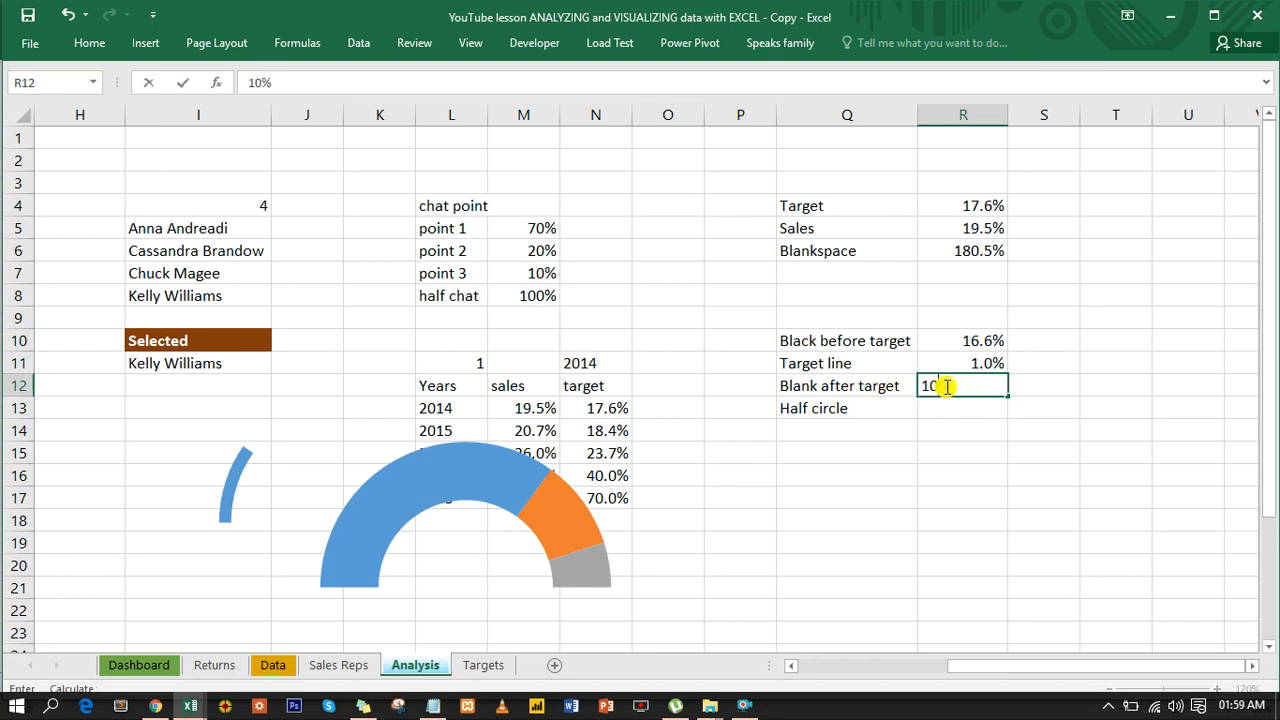
{"action": "type", "text": "00"}
{"action": "key", "text": "Tab"}
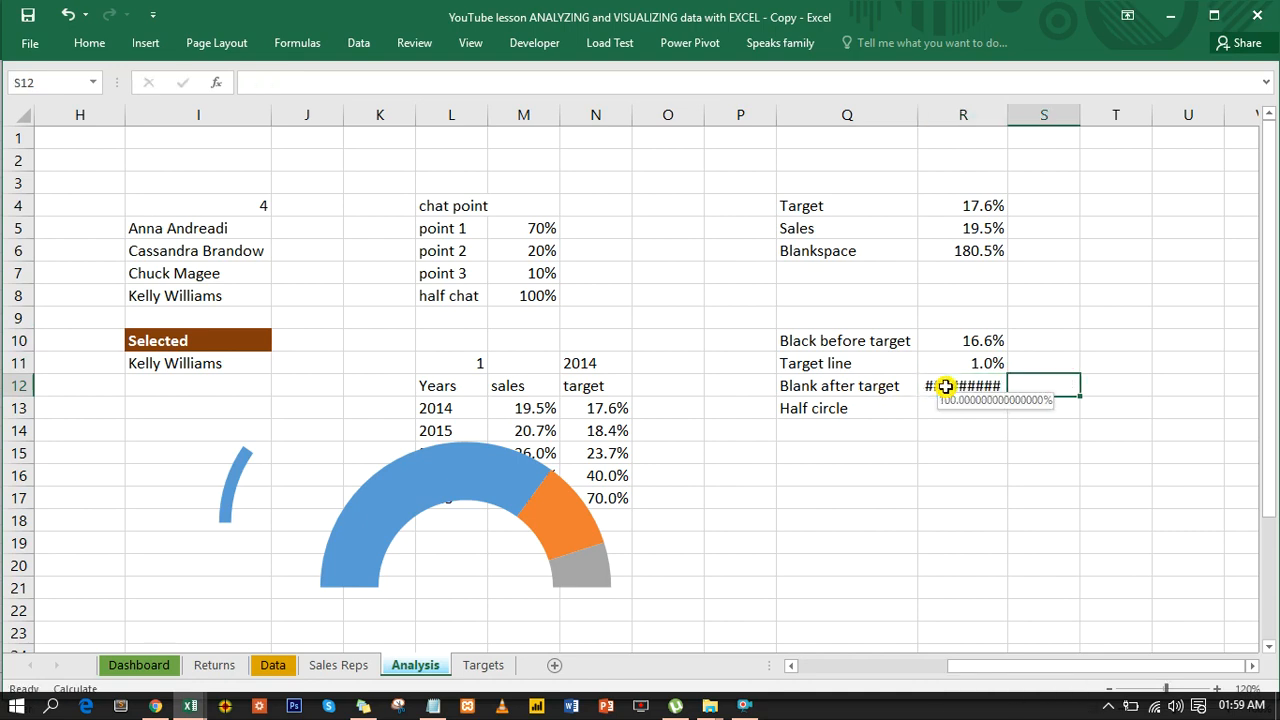
{"action": "left_click", "coordinate": [945, 386]}
{"action": "double_click", "coordinate": [950, 386]}
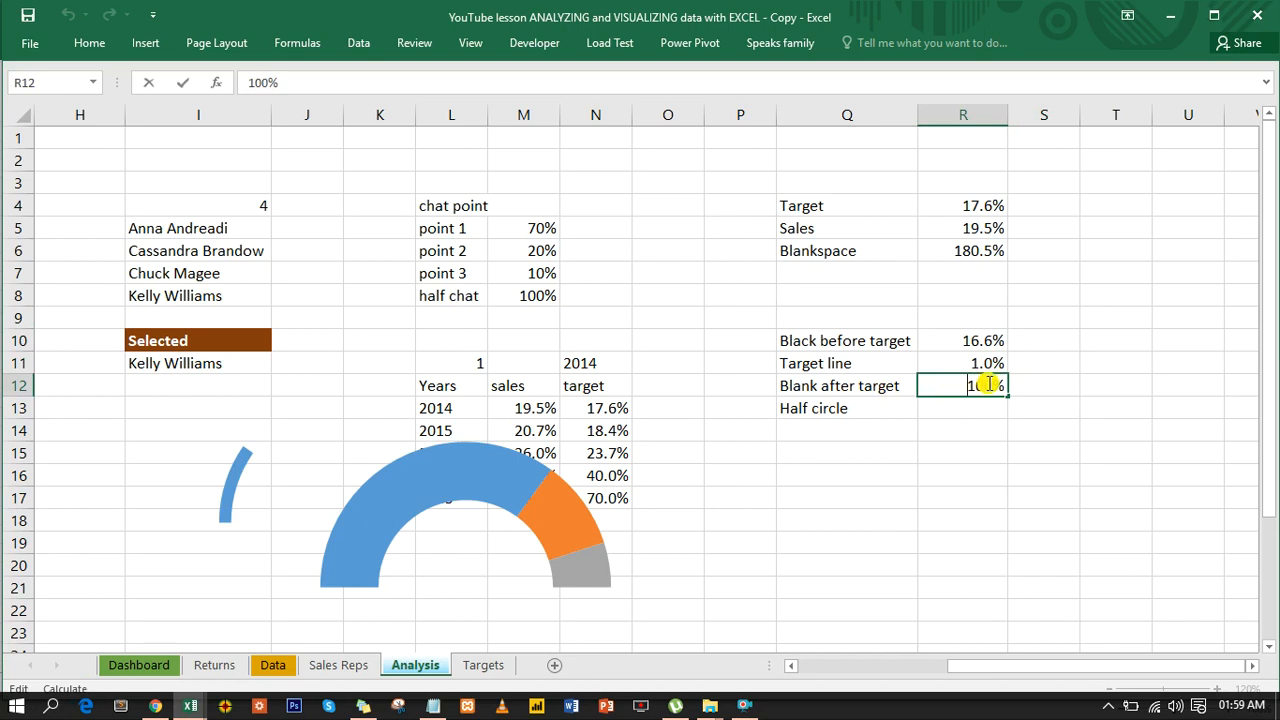
{"action": "type", "text": "=100%-"}
{"action": "left_click", "coordinate": [975, 363]}
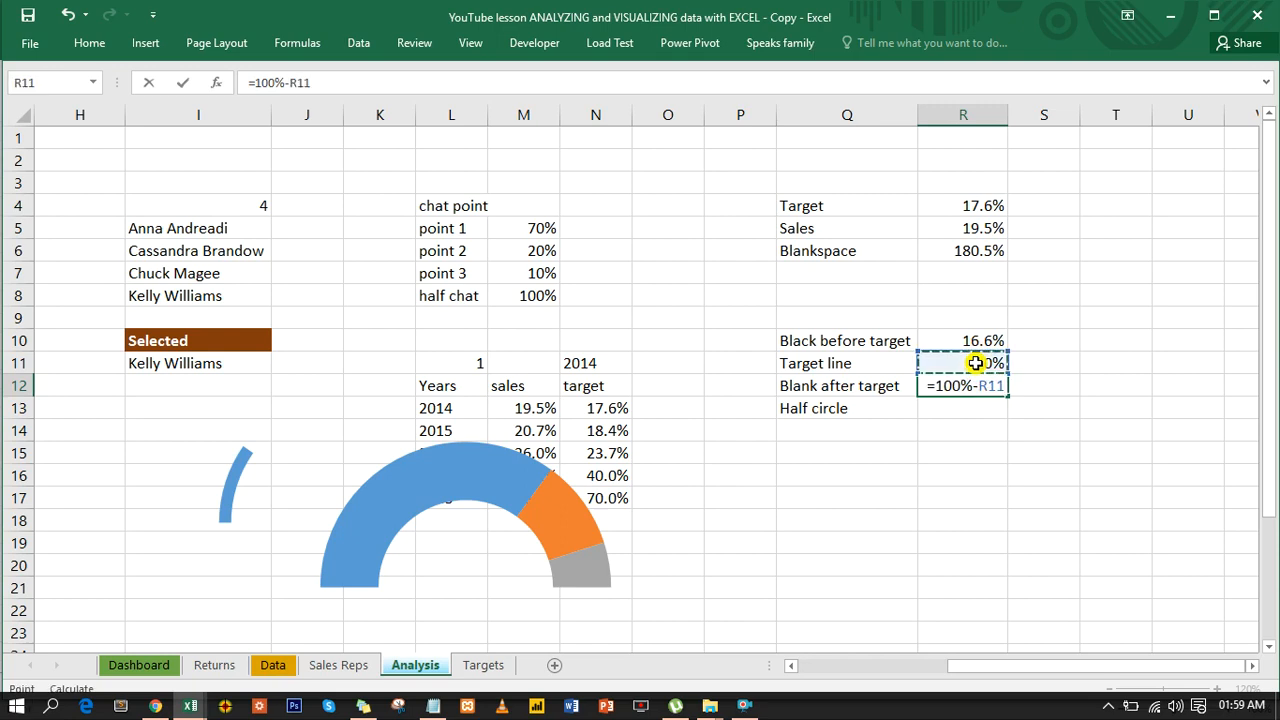
{"action": "type", "text": "-"}
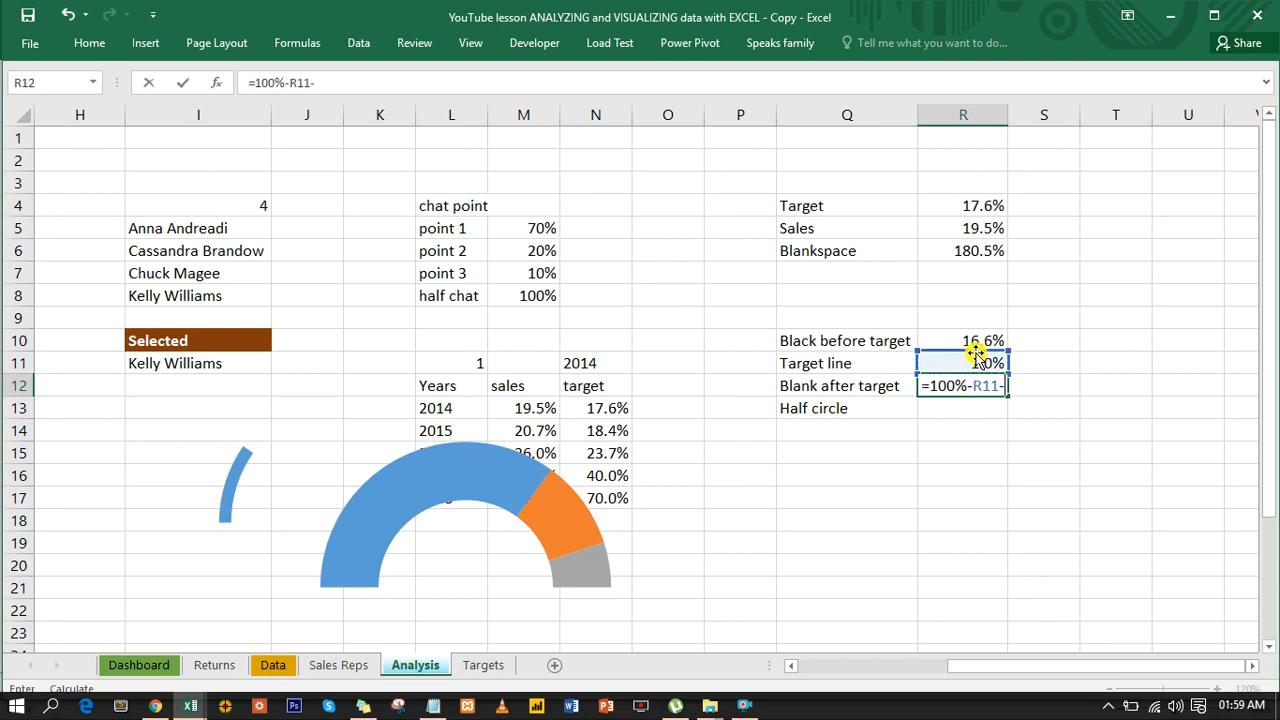
{"action": "left_click", "coordinate": [975, 341]}
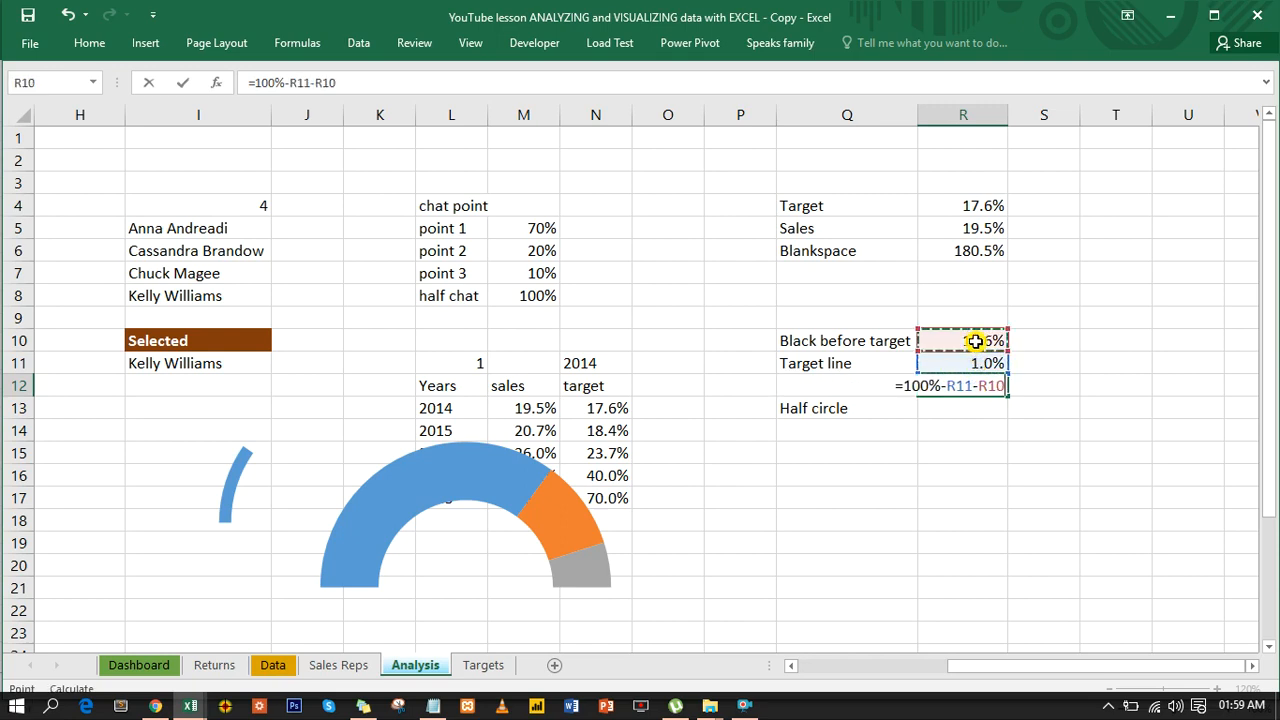
{"action": "key", "text": "ctrl+Return"}
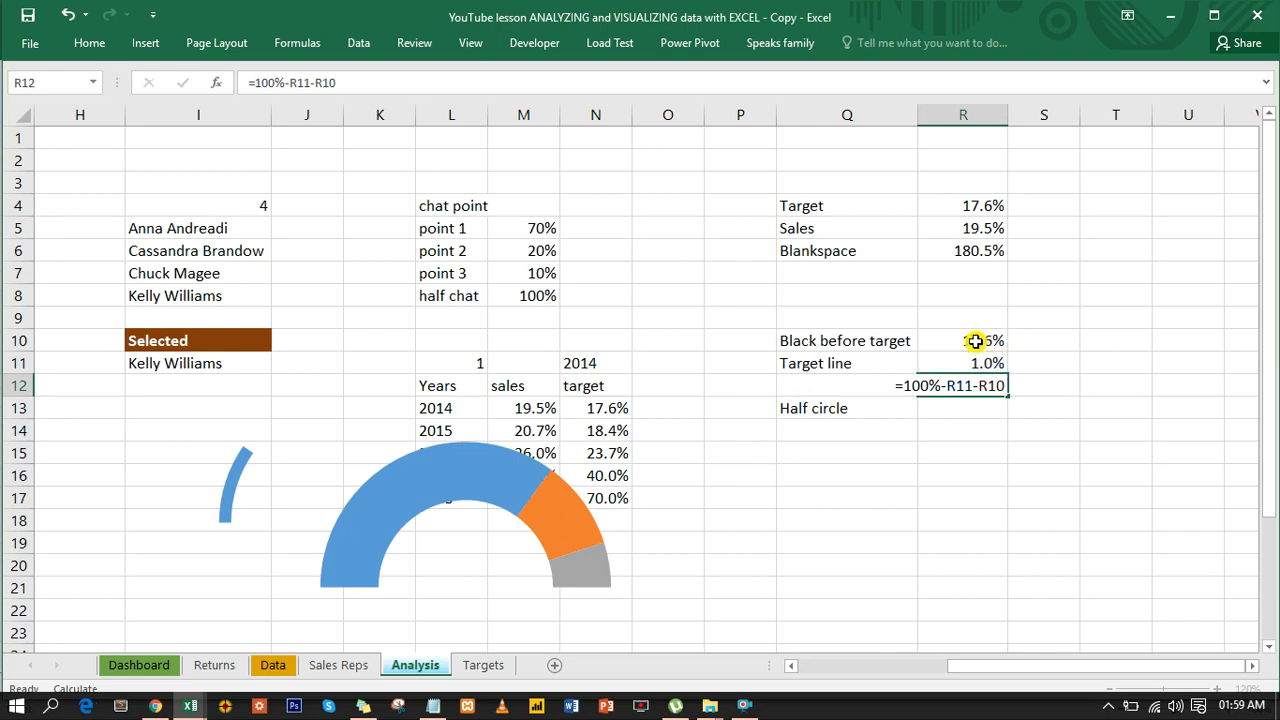
{"action": "left_click", "coordinate": [958, 384]}
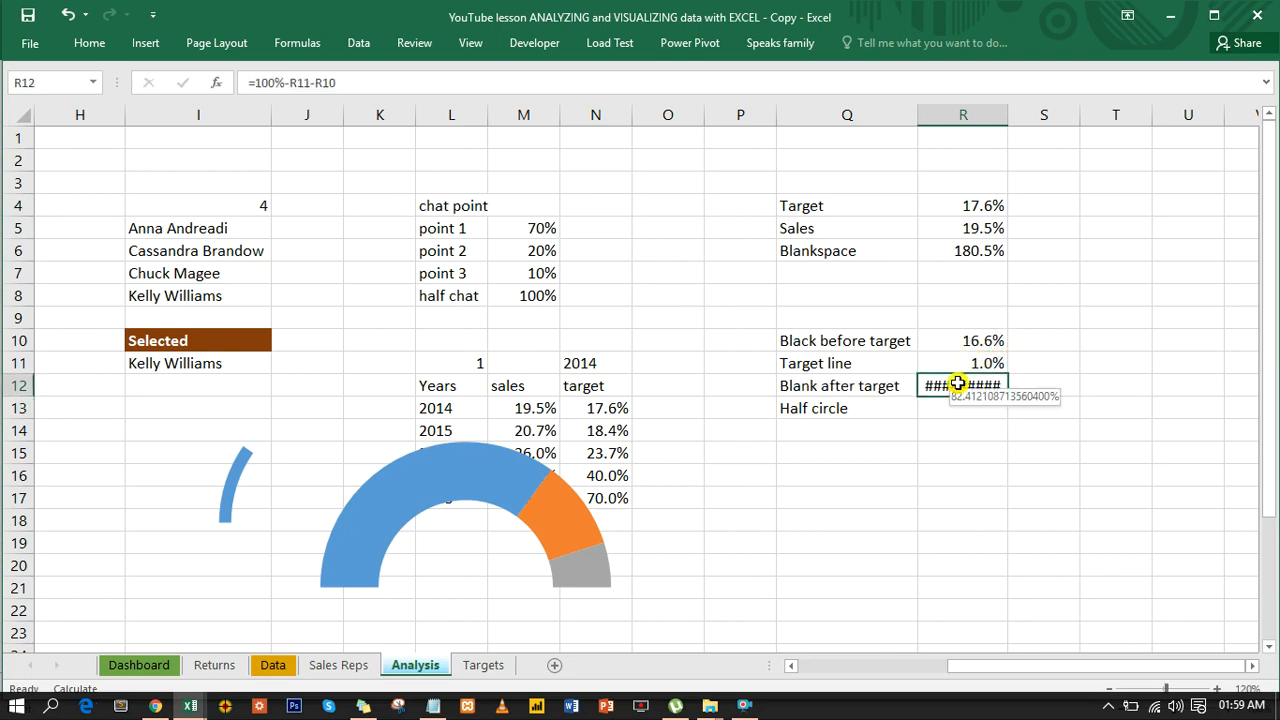
- Format the Blank after target value in R12 as a percentage with one decimal place
{"action": "key", "text": "ctrl+1"}
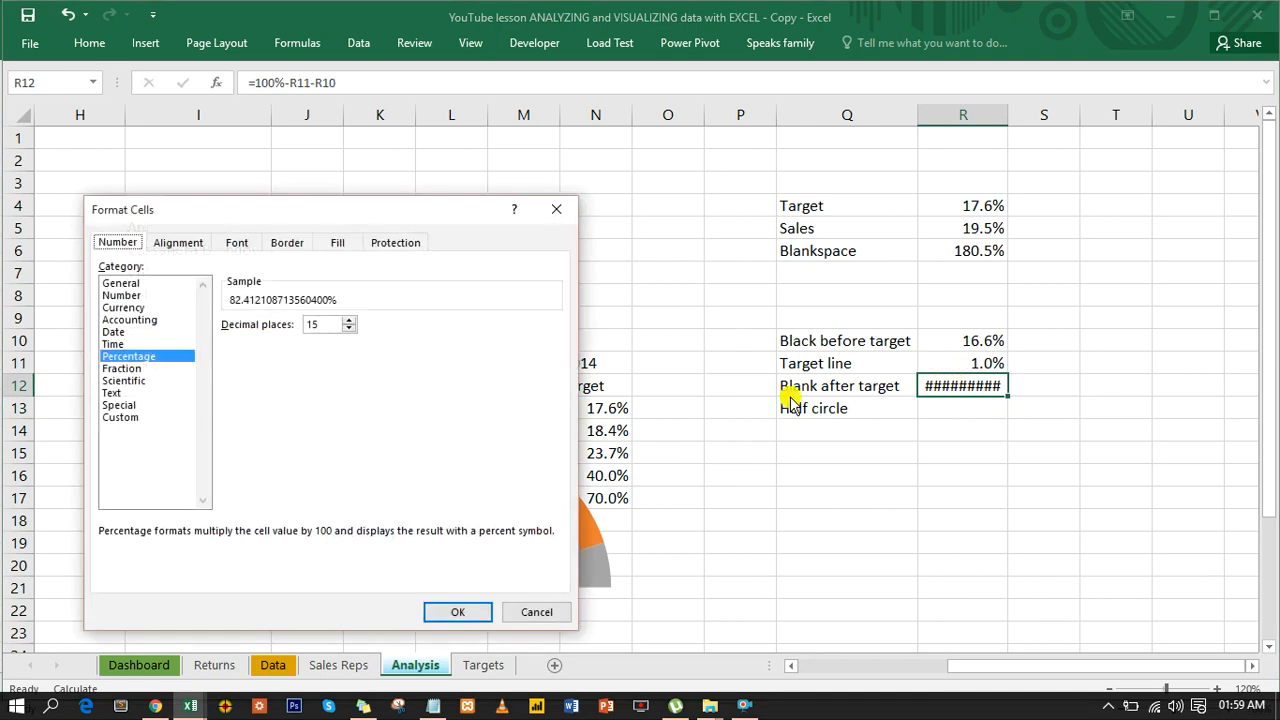
{"action": "left_click_drag", "start_coordinate": [322, 320], "coordinate": [296, 320]}
{"action": "type", "text": "1"}
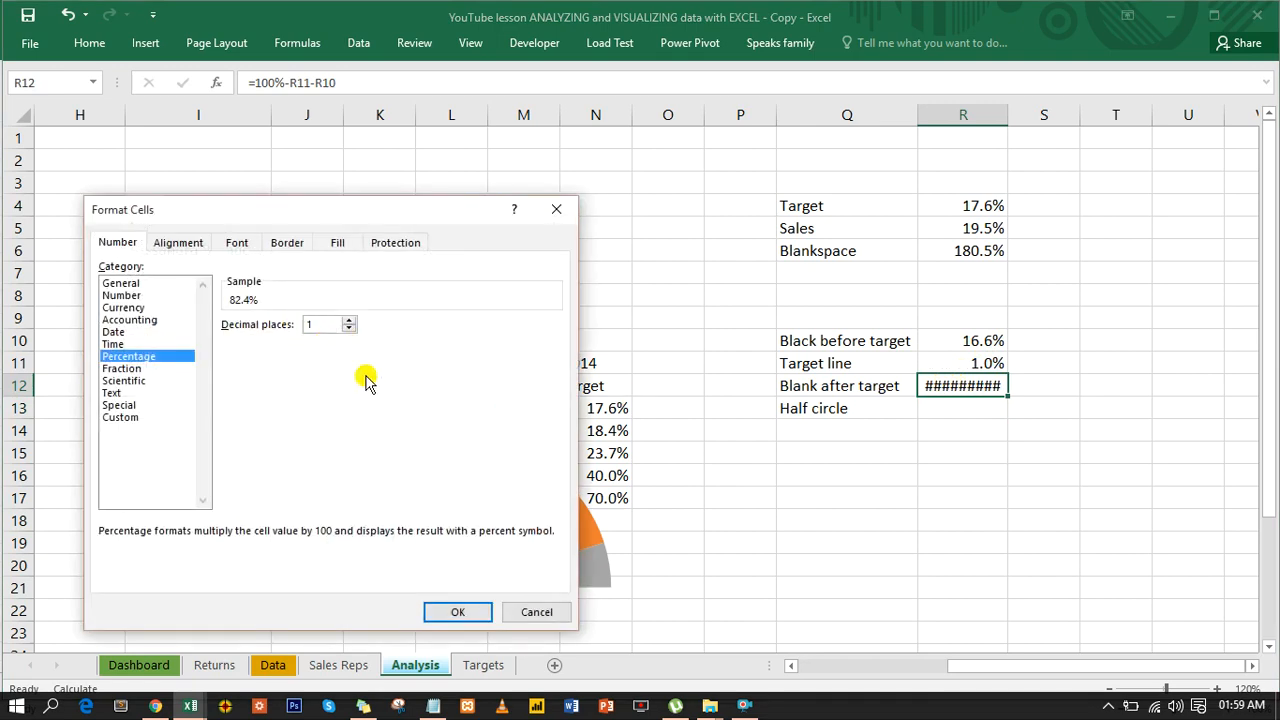
{"action": "left_click", "coordinate": [482, 612]}
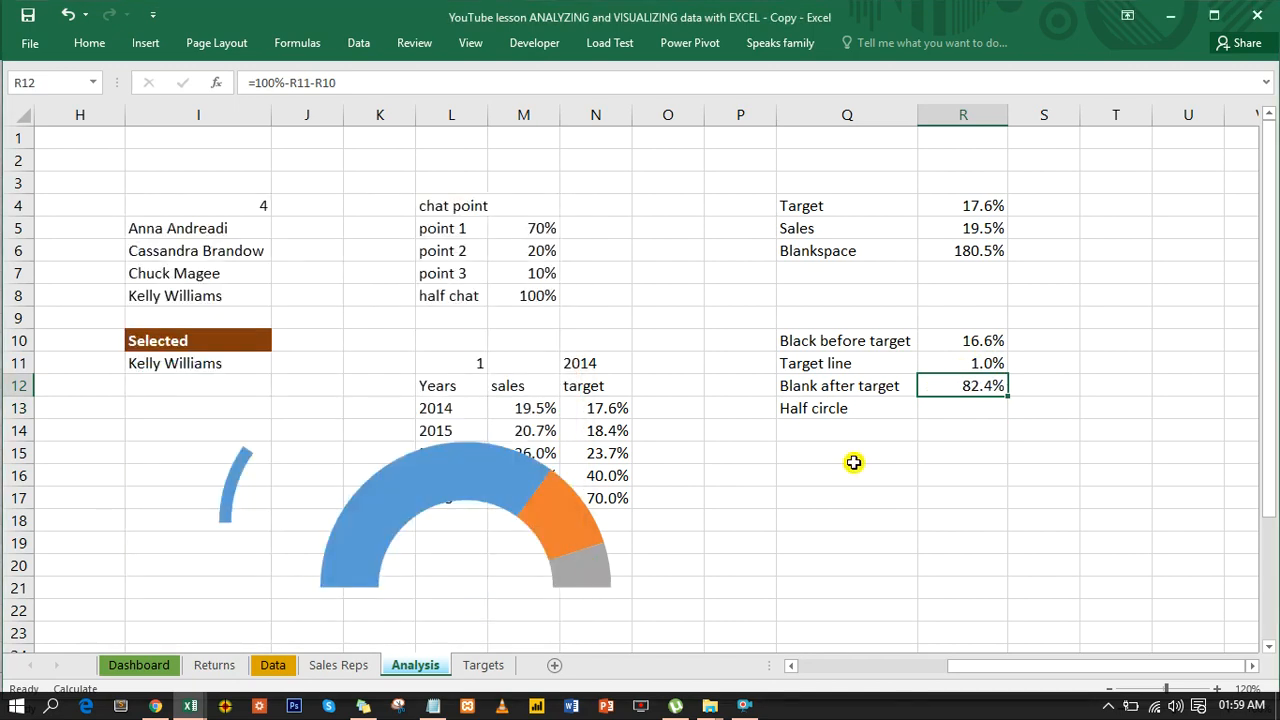
- Calculate the Half circle value in R13 with the formula =SUM(R10:R12)
{"action": "left_click", "coordinate": [971, 407]}
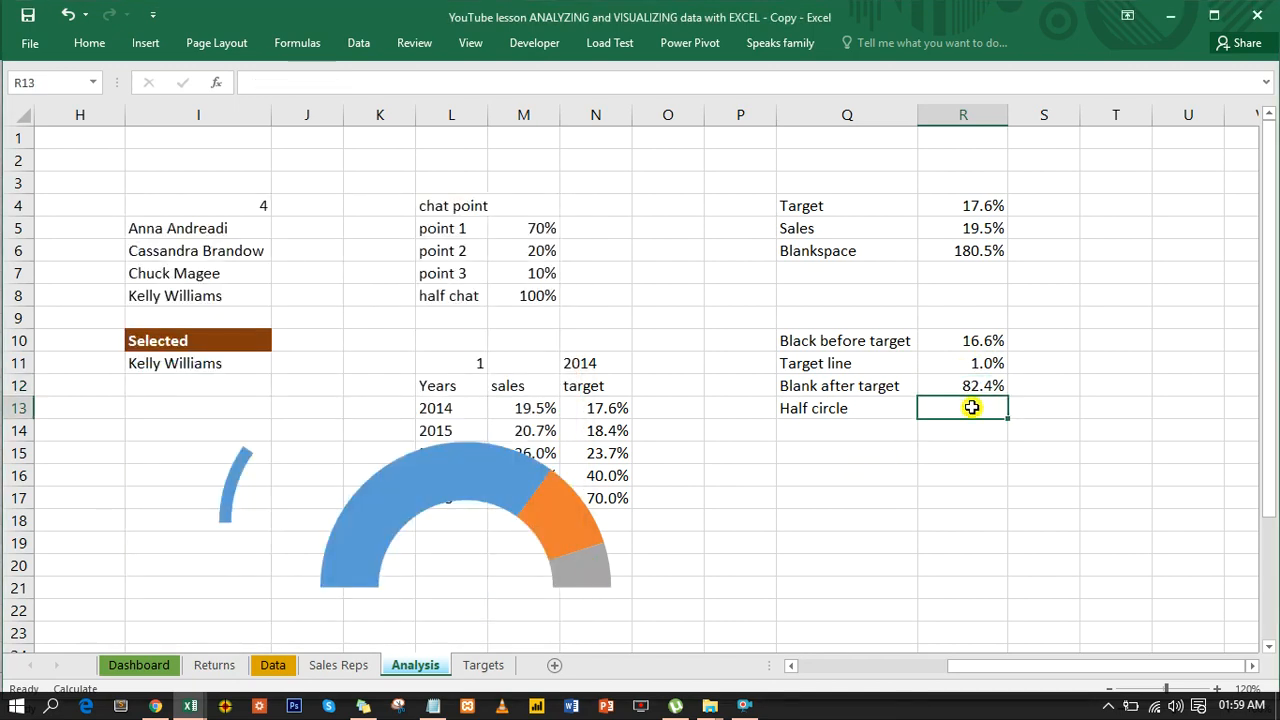
{"action": "type", "text": "=sum("}
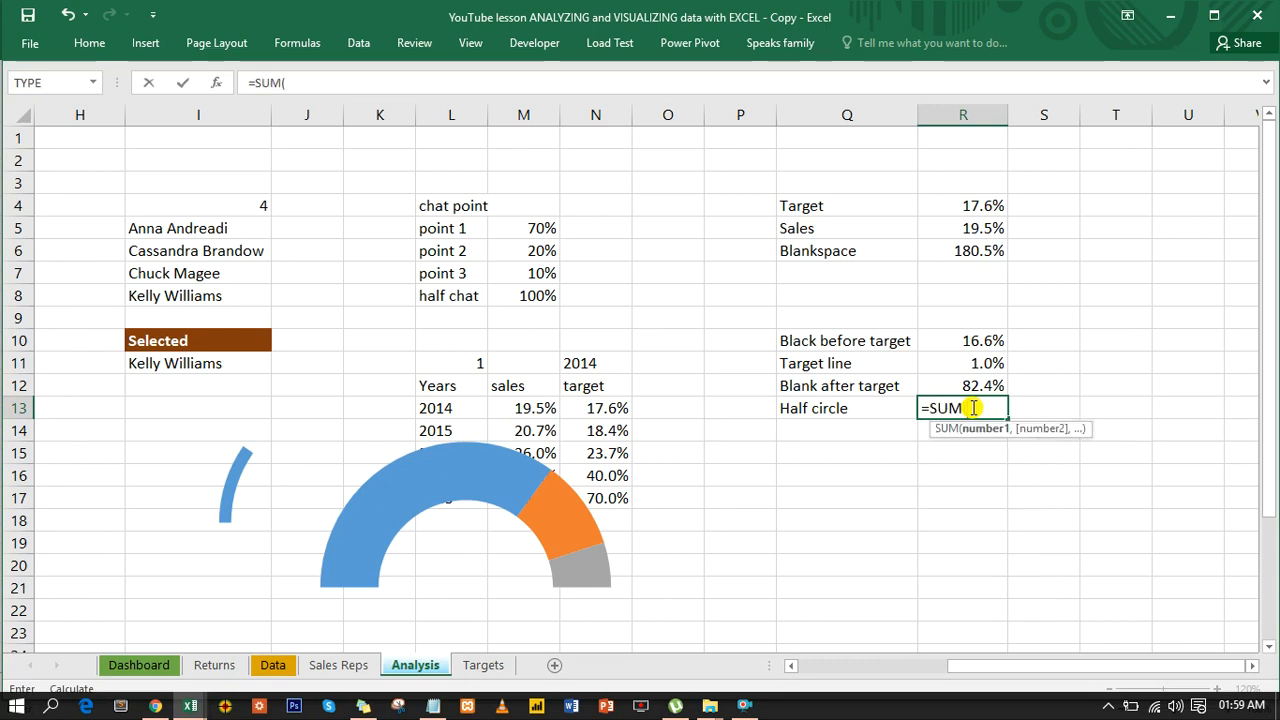
{"action": "left_click", "coordinate": [986, 342]}
{"action": "left_click_drag", "start_coordinate": [986, 342], "coordinate": [986, 385]}
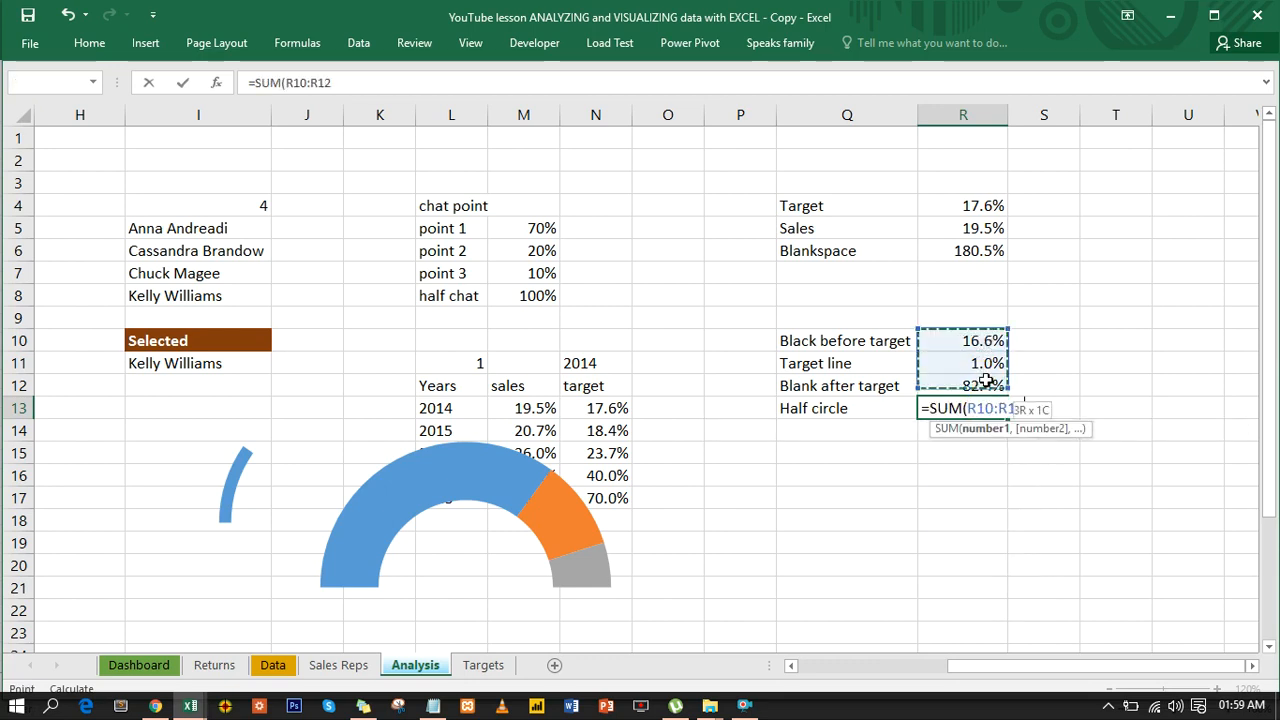
{"action": "key", "text": "Return"}
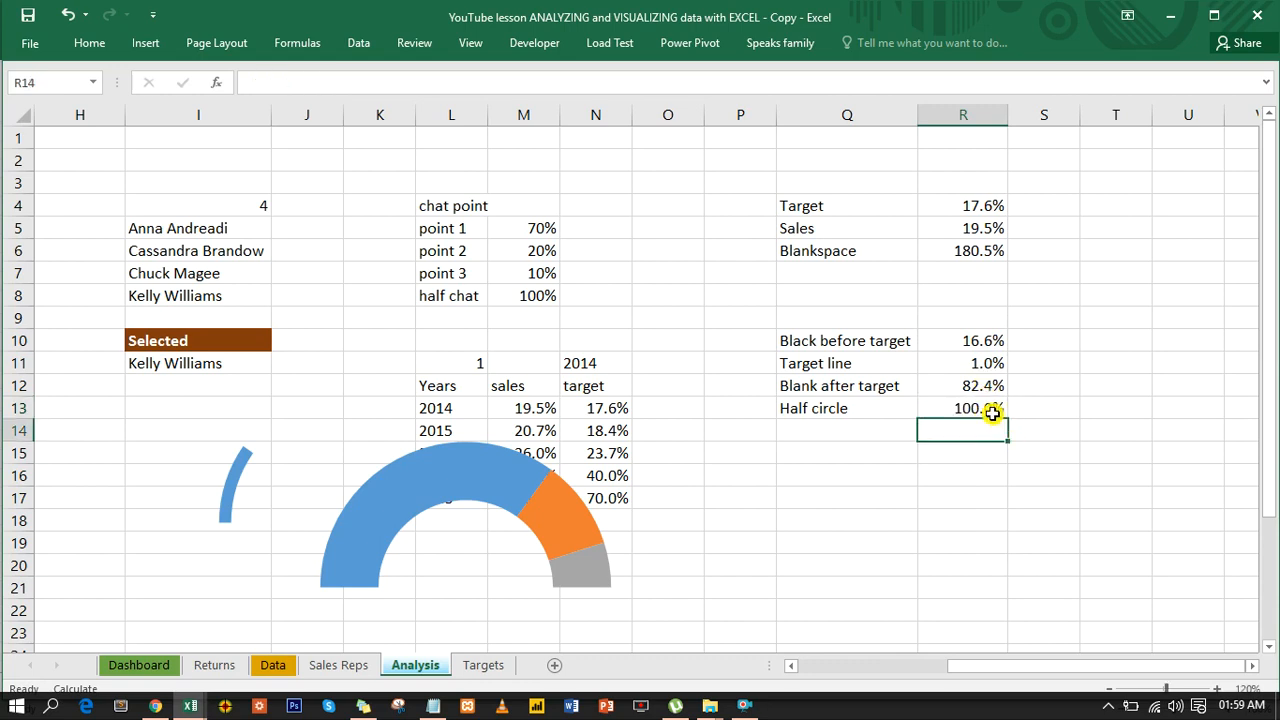
- Reduce the Half circle percentage in R13 to zero decimal places
{"action": "left_click", "coordinate": [992, 412]}
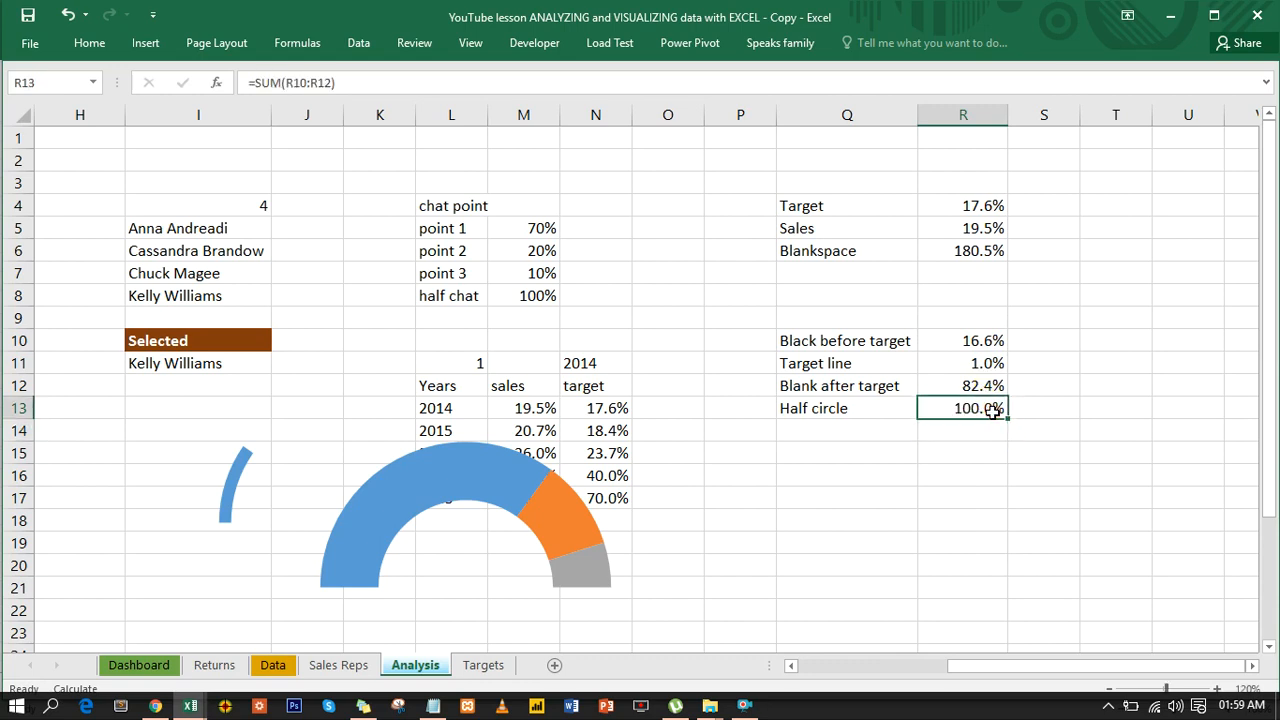
{"action": "left_click", "coordinate": [100, 45]}
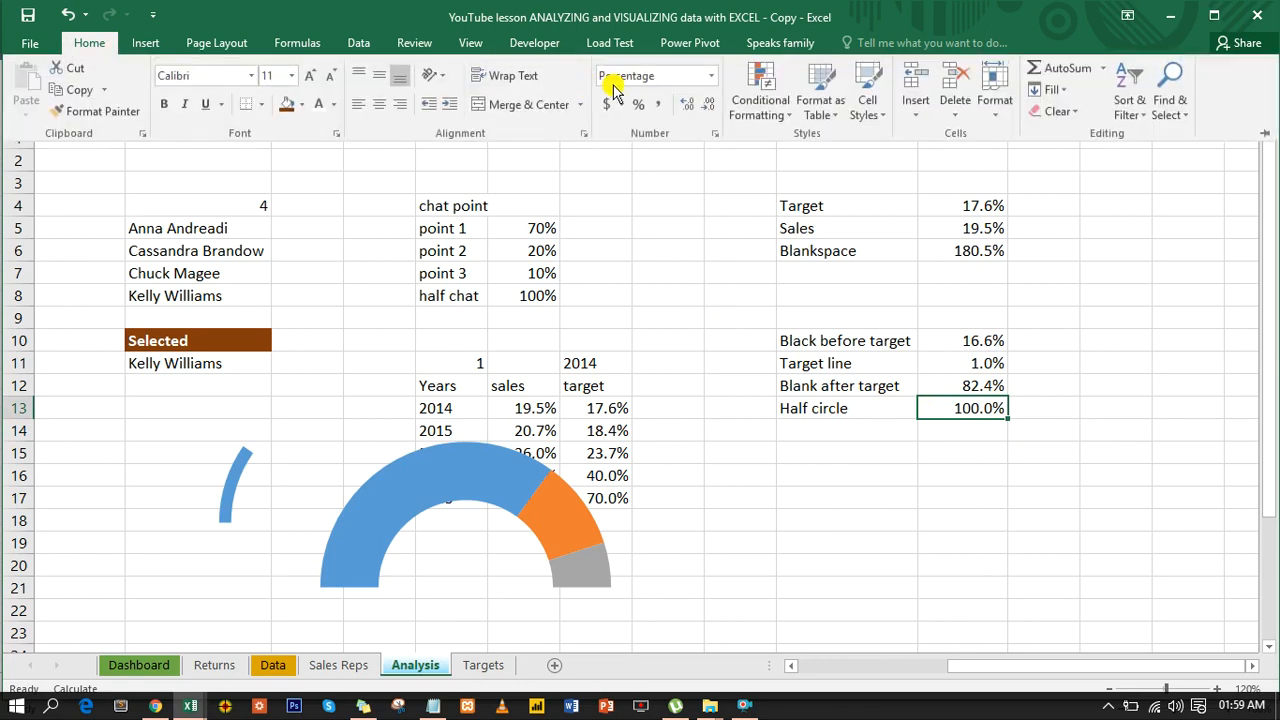
{"action": "left_click", "coordinate": [708, 105]}
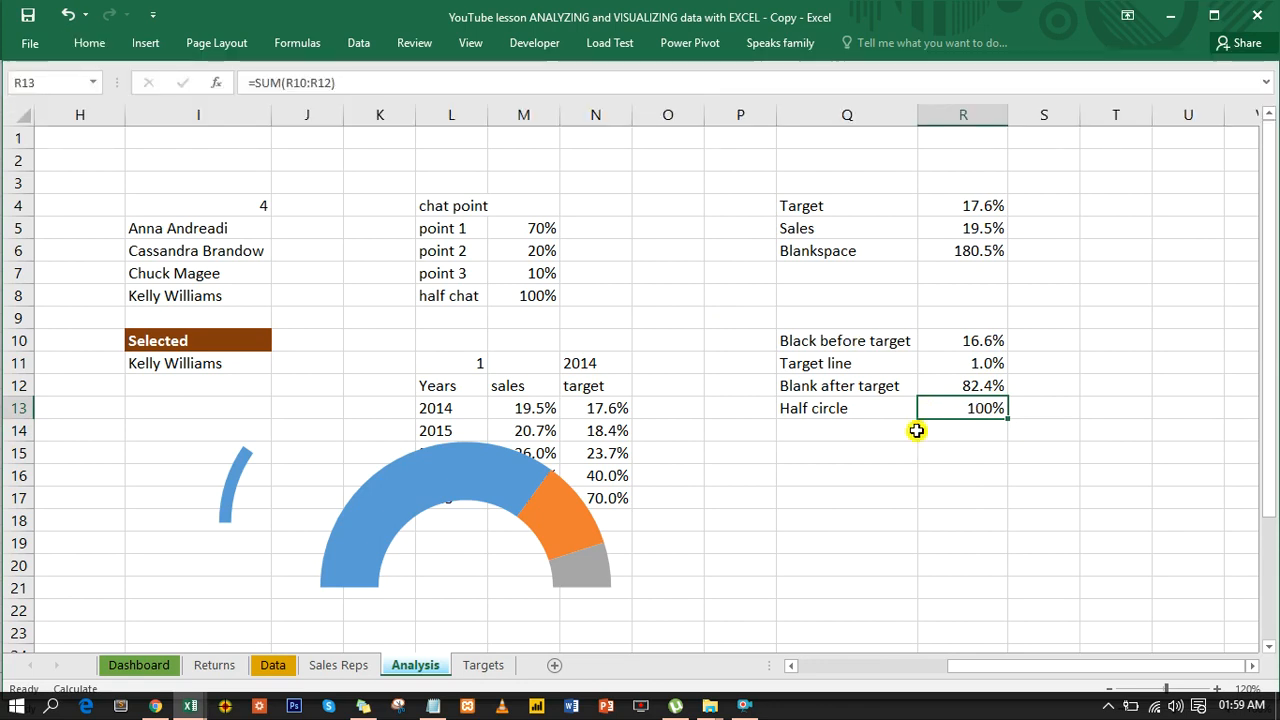
{"action": "left_click", "coordinate": [958, 435]}
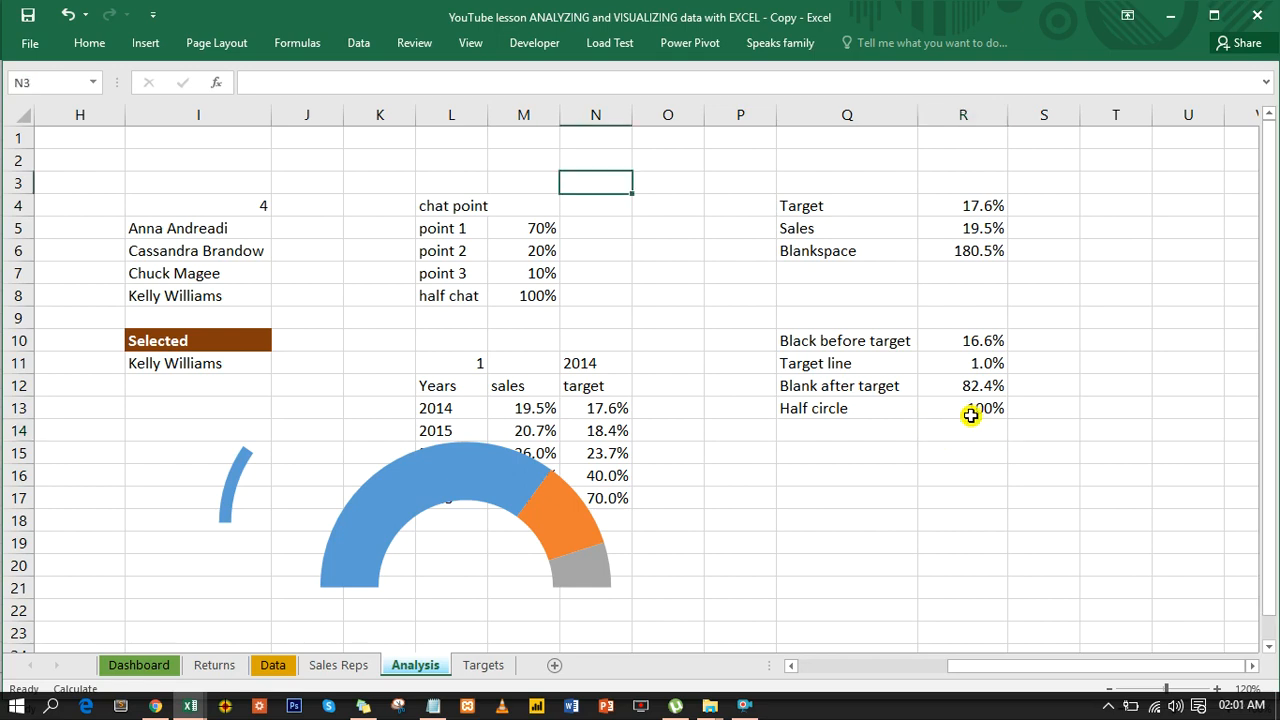
- Insert a doughnut chart from the target-line table Q10:R13 and delete its chart title
{"action": "left_click_drag", "start_coordinate": [856, 341], "coordinate": [948, 401]}
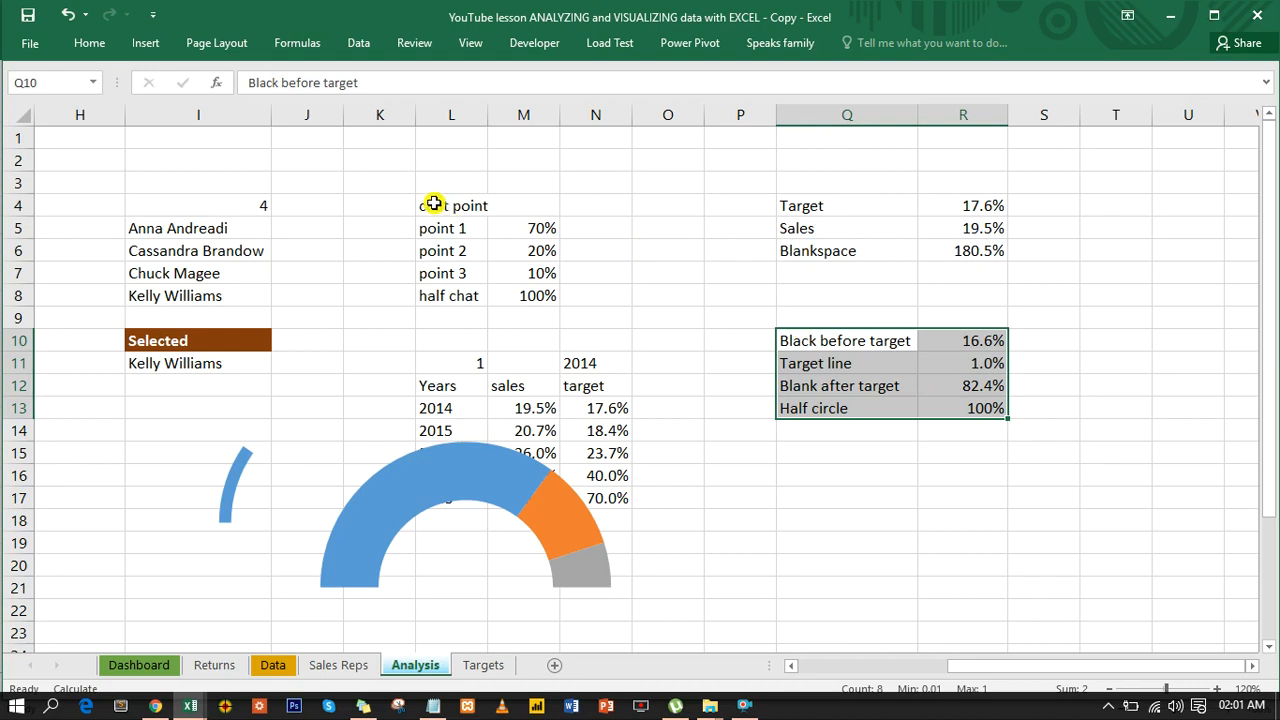
{"action": "left_click", "coordinate": [140, 42]}
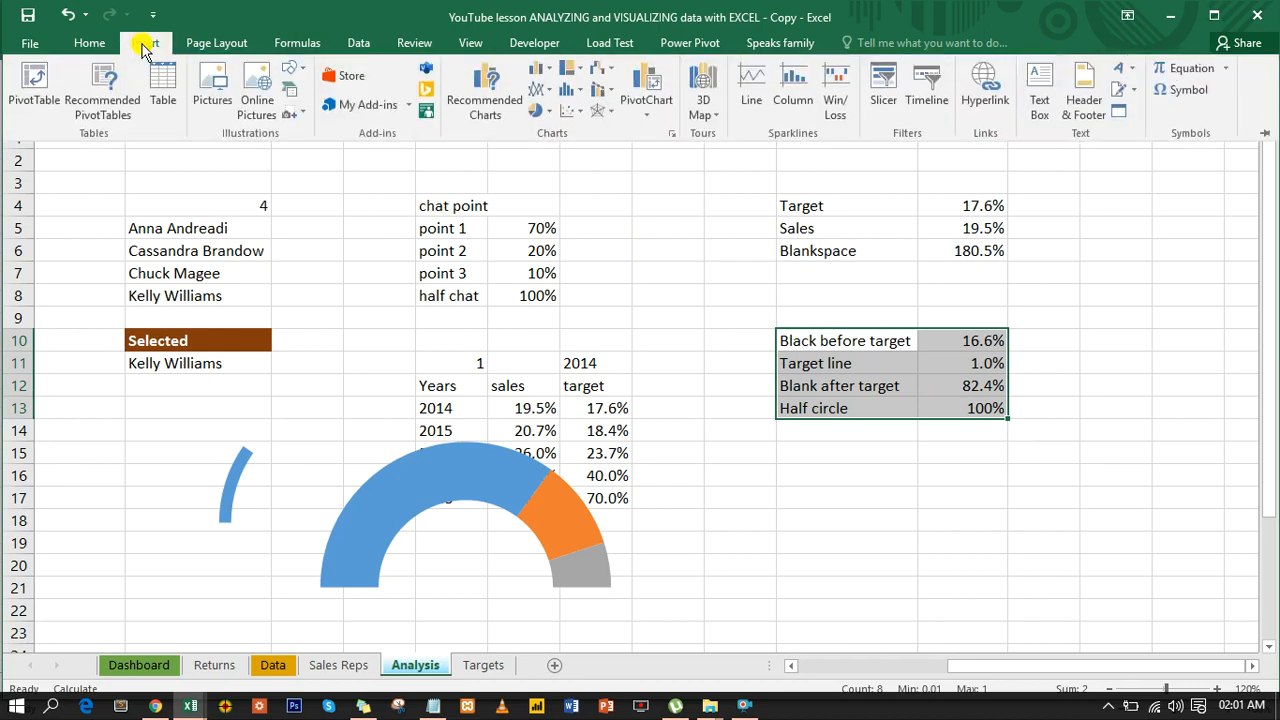
{"action": "left_click", "coordinate": [545, 111]}
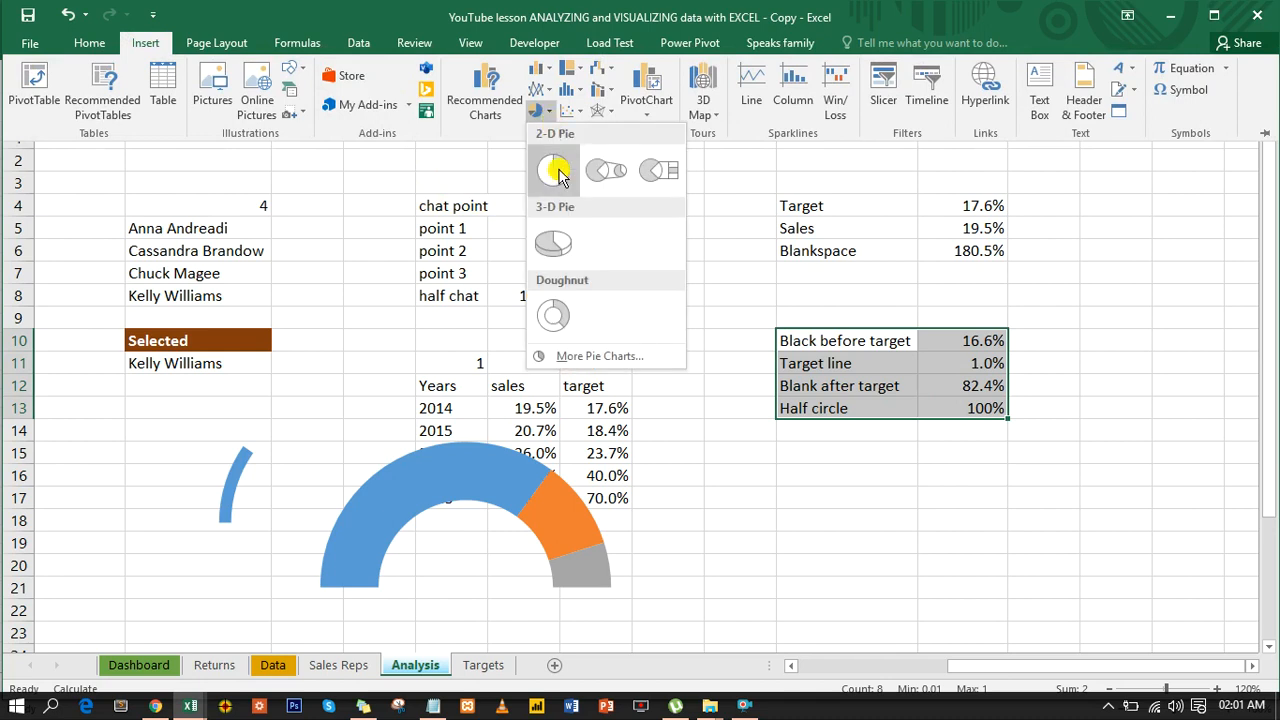
{"action": "left_click", "coordinate": [566, 320]}
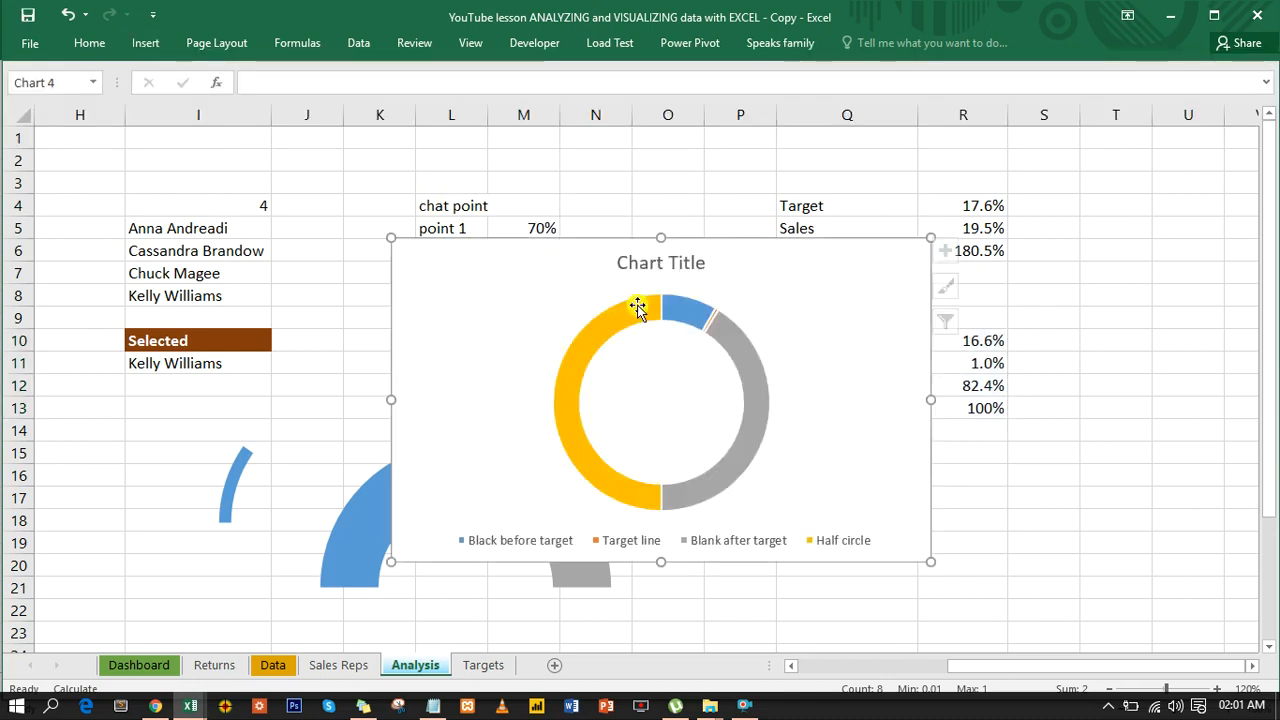
{"action": "left_click", "coordinate": [681, 261]}
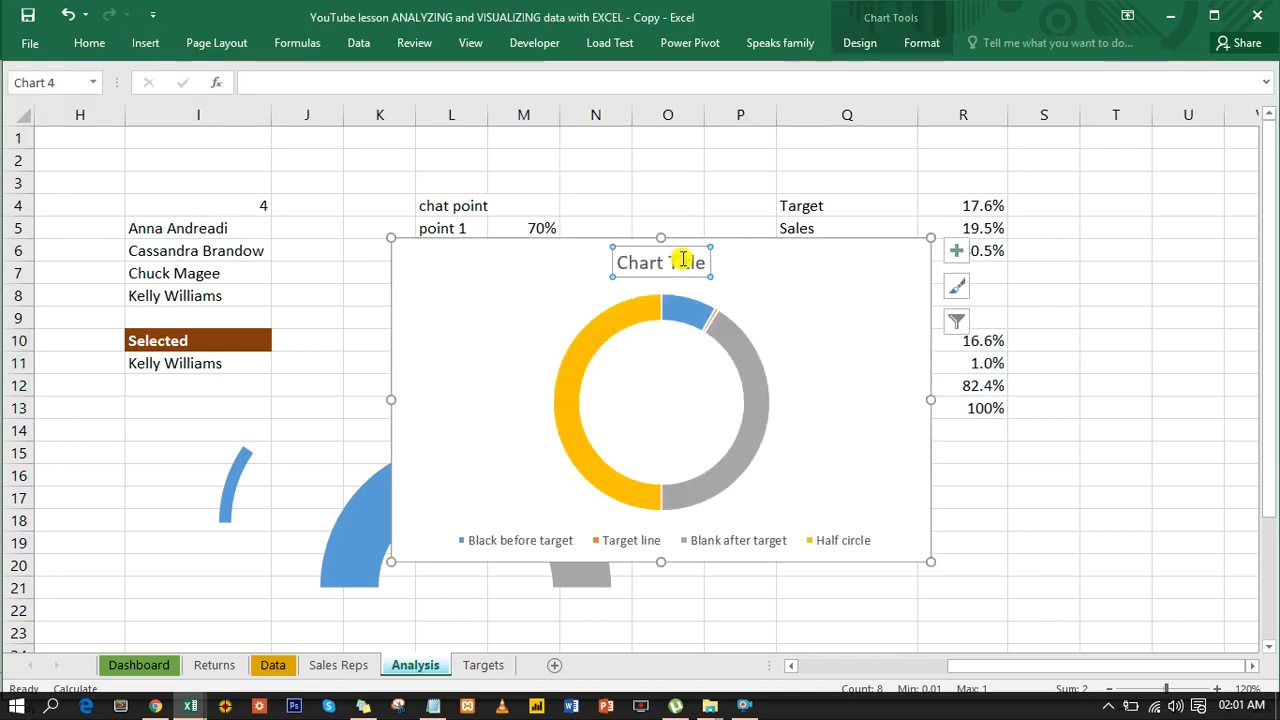
{"action": "key", "text": "Delete"}
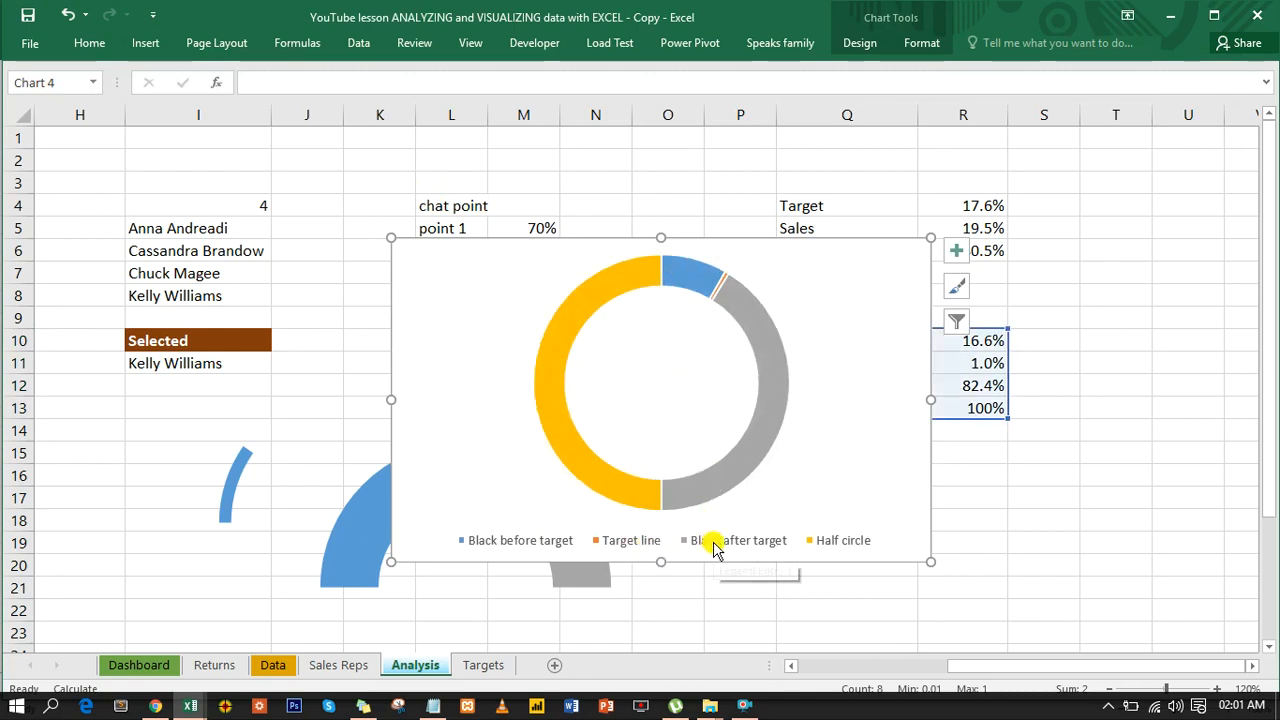
- Set the new doughnut's chart area to no fill and no border line, and move the chart down beside the half-doughnut gauge
{"action": "double_click", "coordinate": [774, 236]}
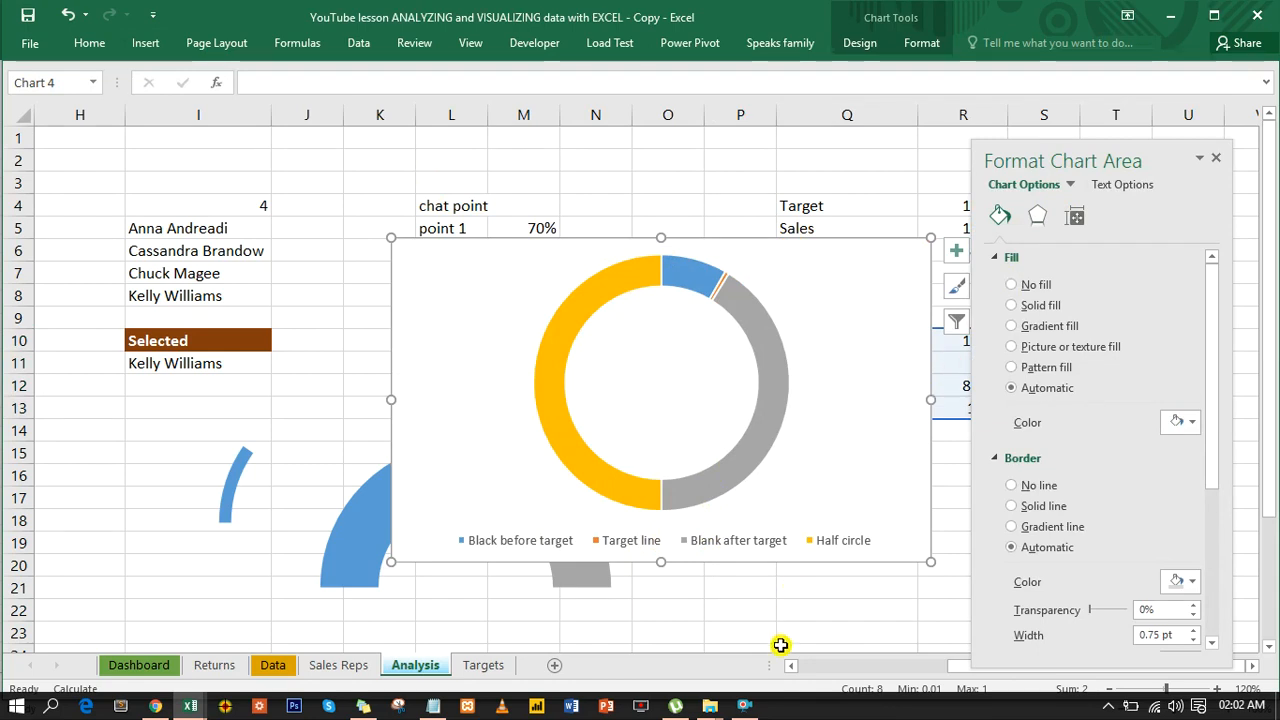
{"action": "left_click", "coordinate": [753, 708]}
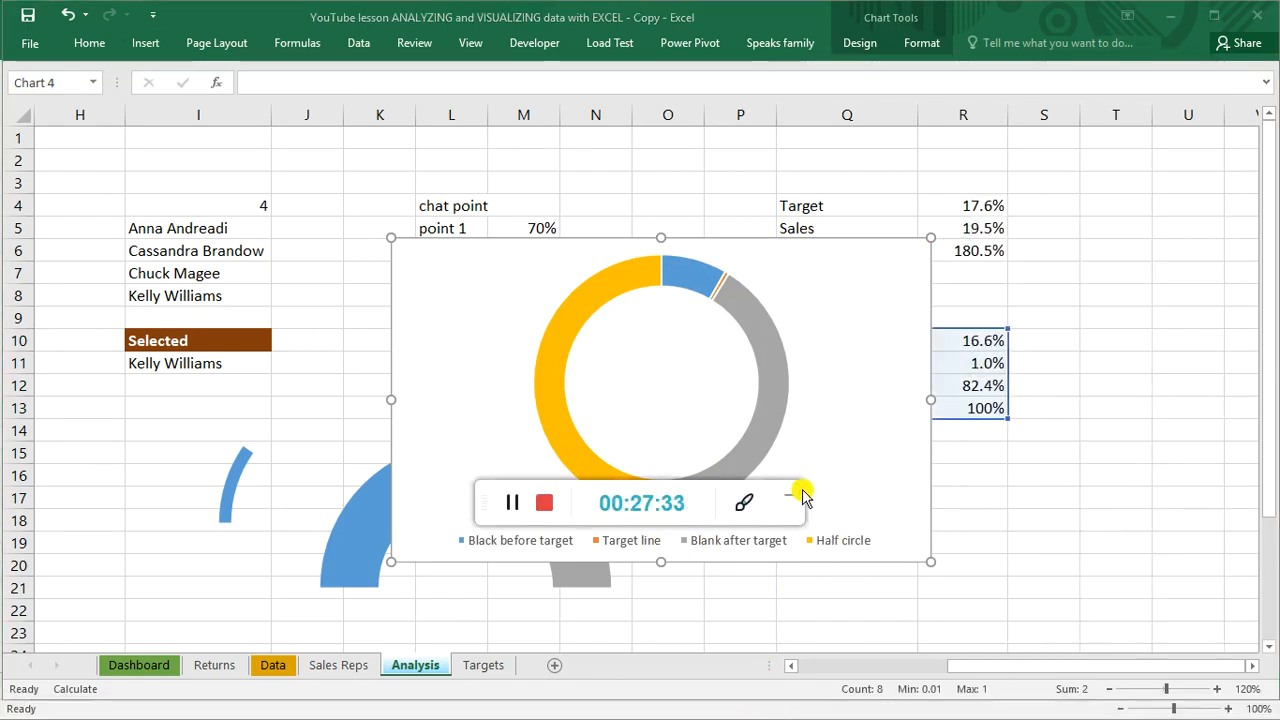
{"action": "left_click", "coordinate": [797, 499]}
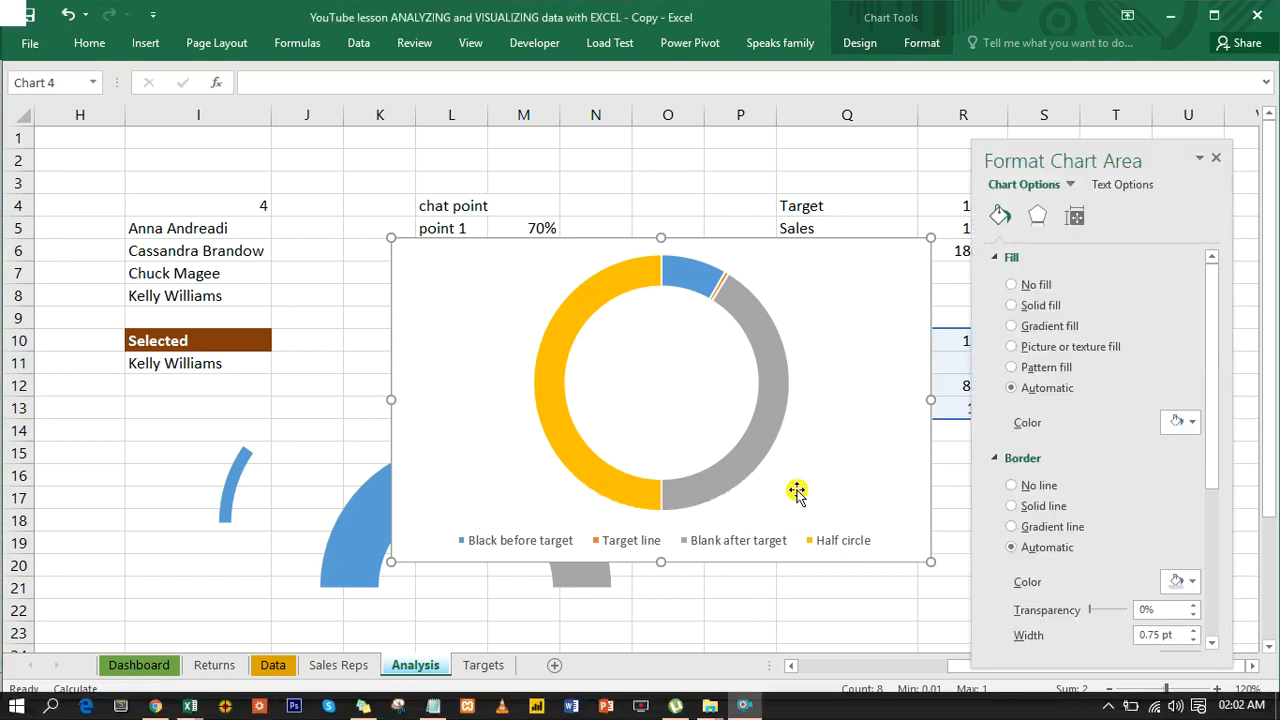
{"action": "left_click", "coordinate": [1011, 285]}
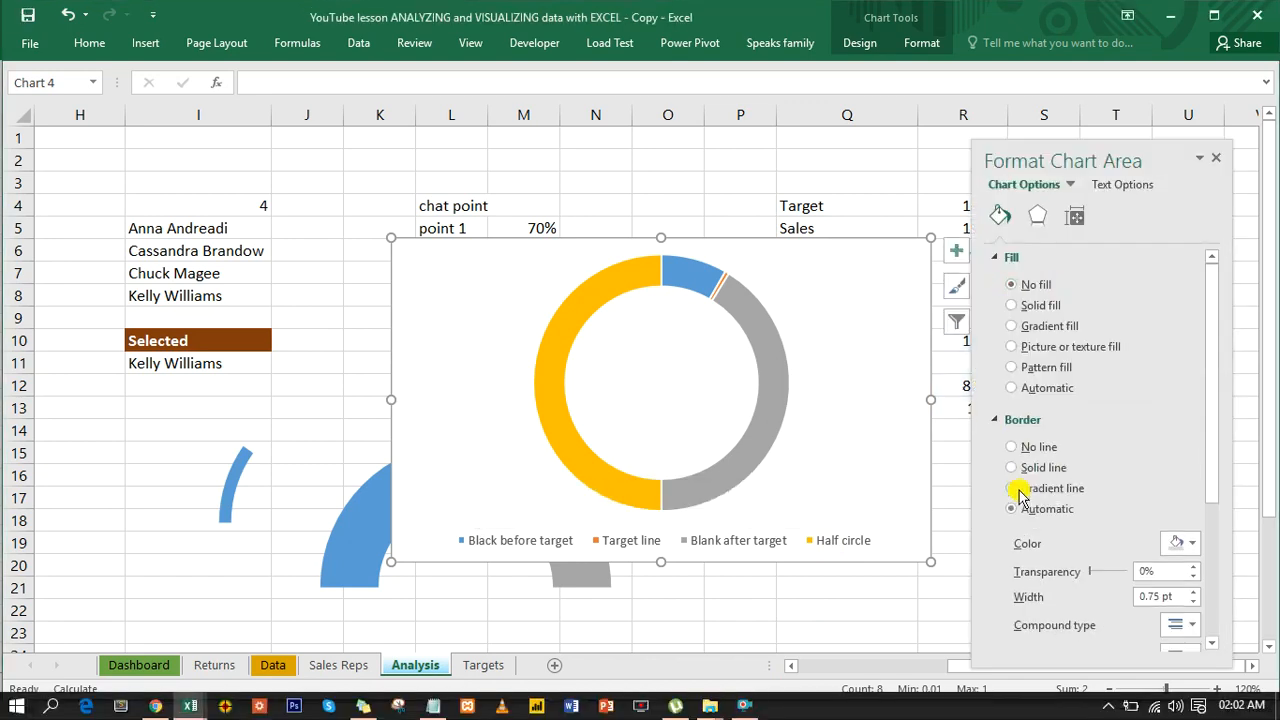
{"action": "left_click", "coordinate": [1015, 448]}
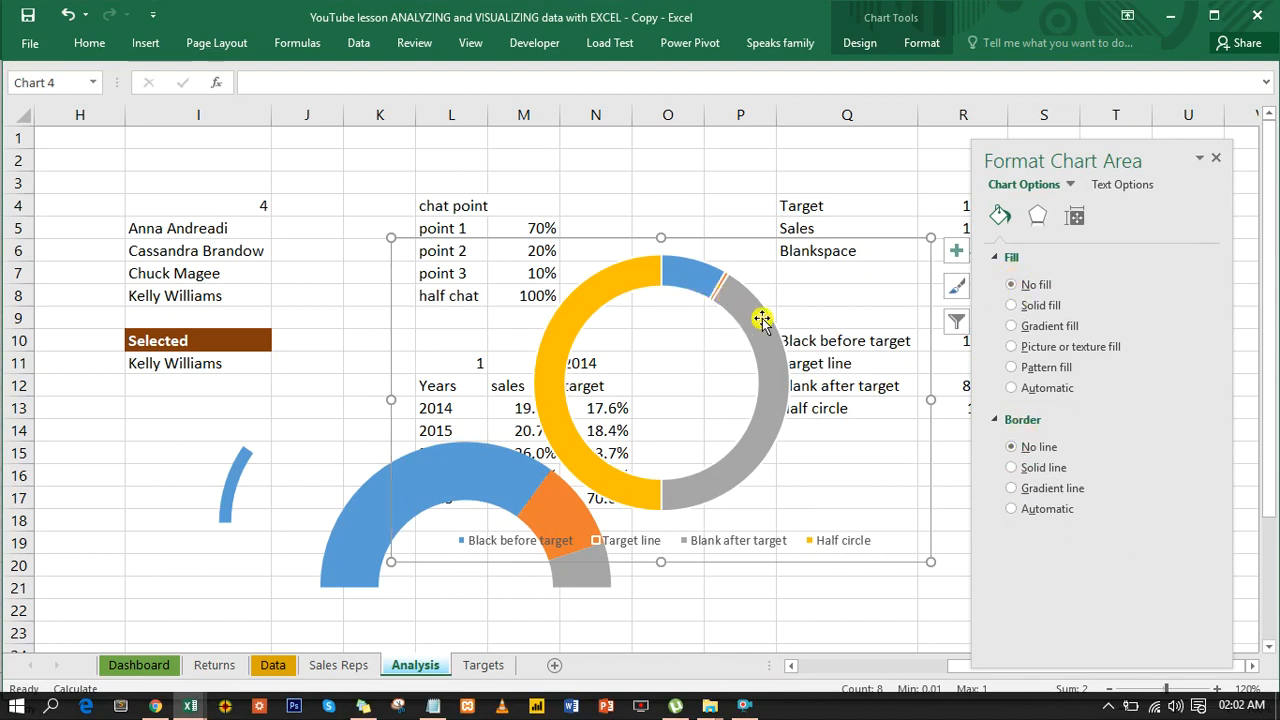
{"action": "left_click_drag", "start_coordinate": [742, 237], "coordinate": [800, 318]}
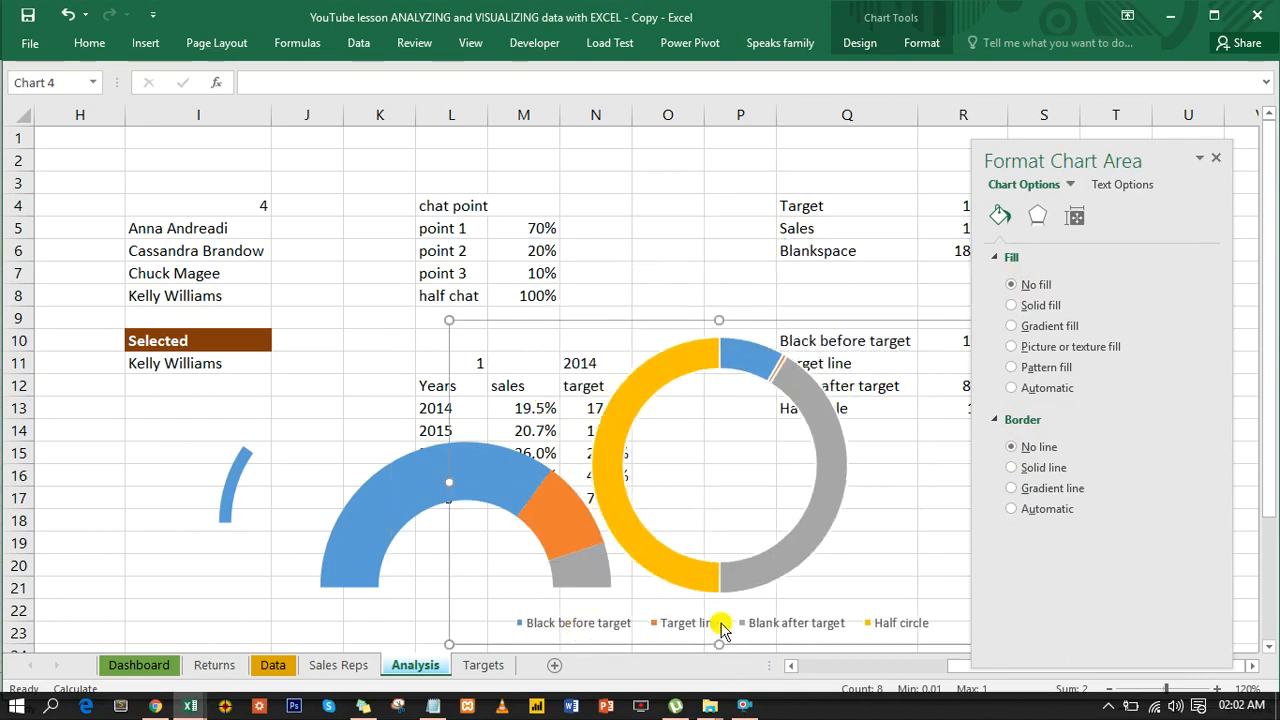
- Remove the border line from the new doughnut's data series and set its angle of first slice to 270°
{"action": "left_click", "coordinate": [826, 518]}
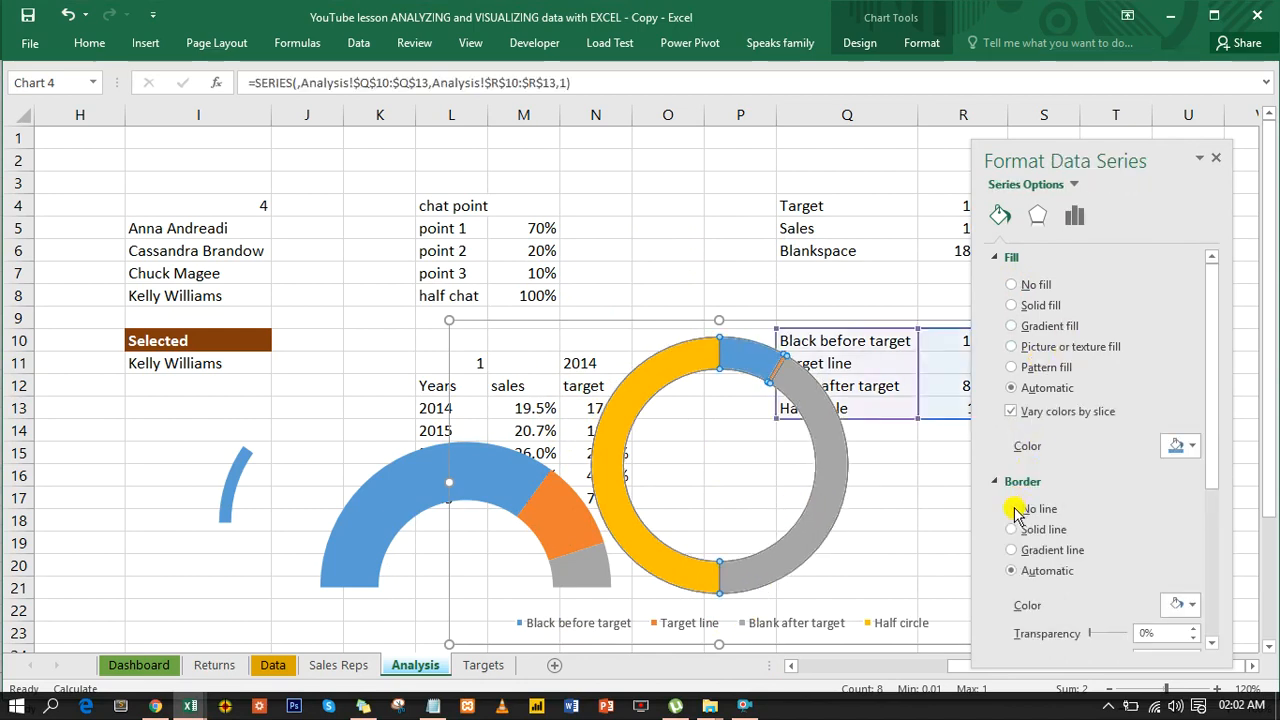
{"action": "left_click", "coordinate": [1013, 509]}
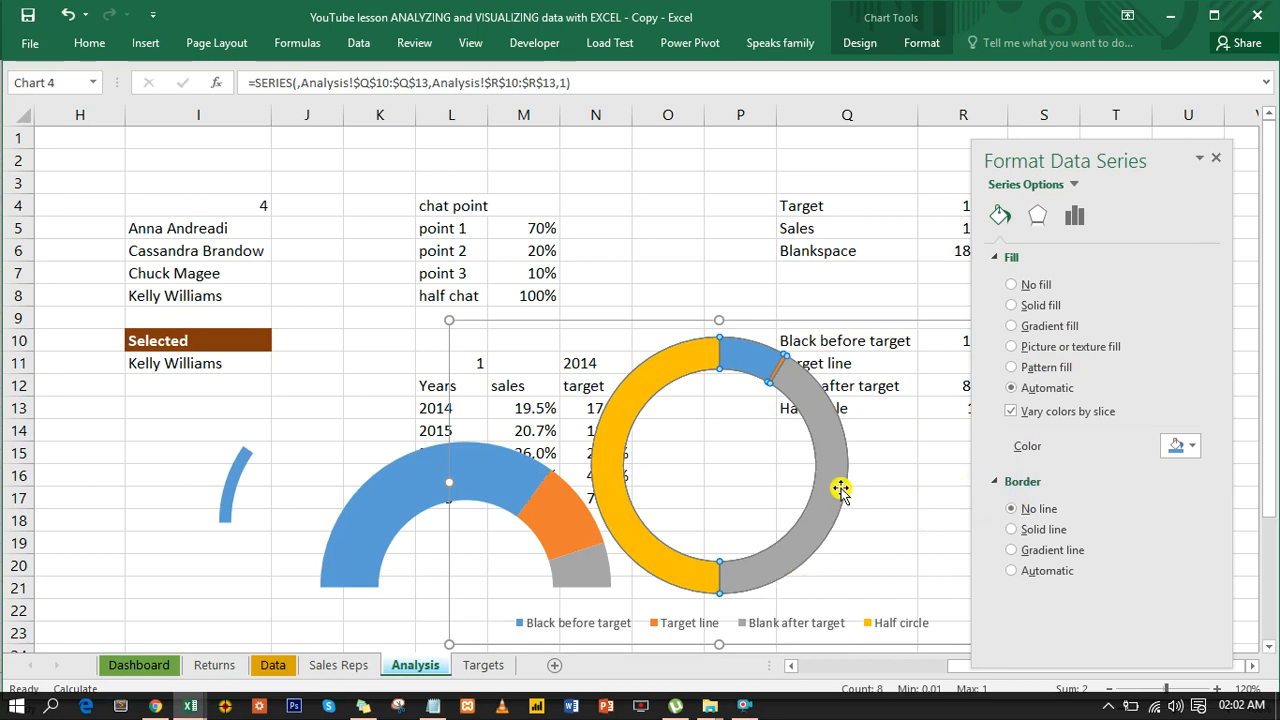
{"action": "left_click", "coordinate": [1076, 218]}
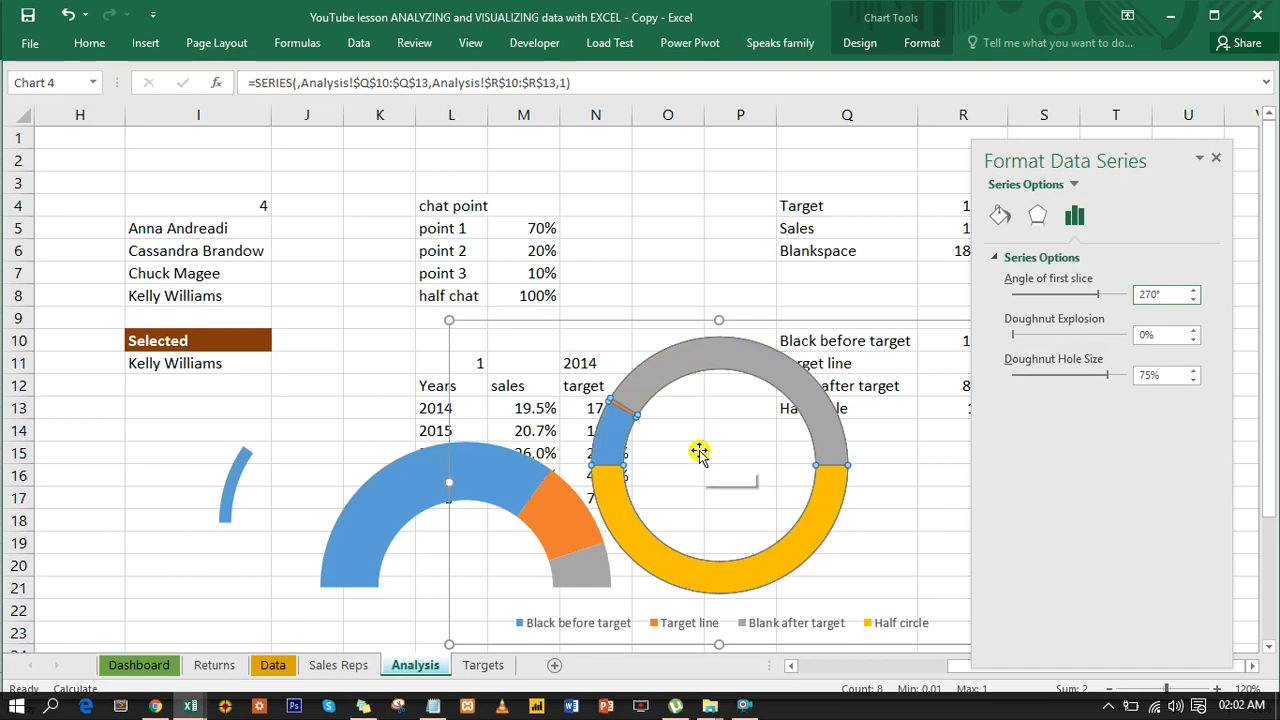
- Set the Half circle, Blank after target and Black before target slices of the doughnut to no fill
{"action": "left_click", "coordinate": [758, 570]}
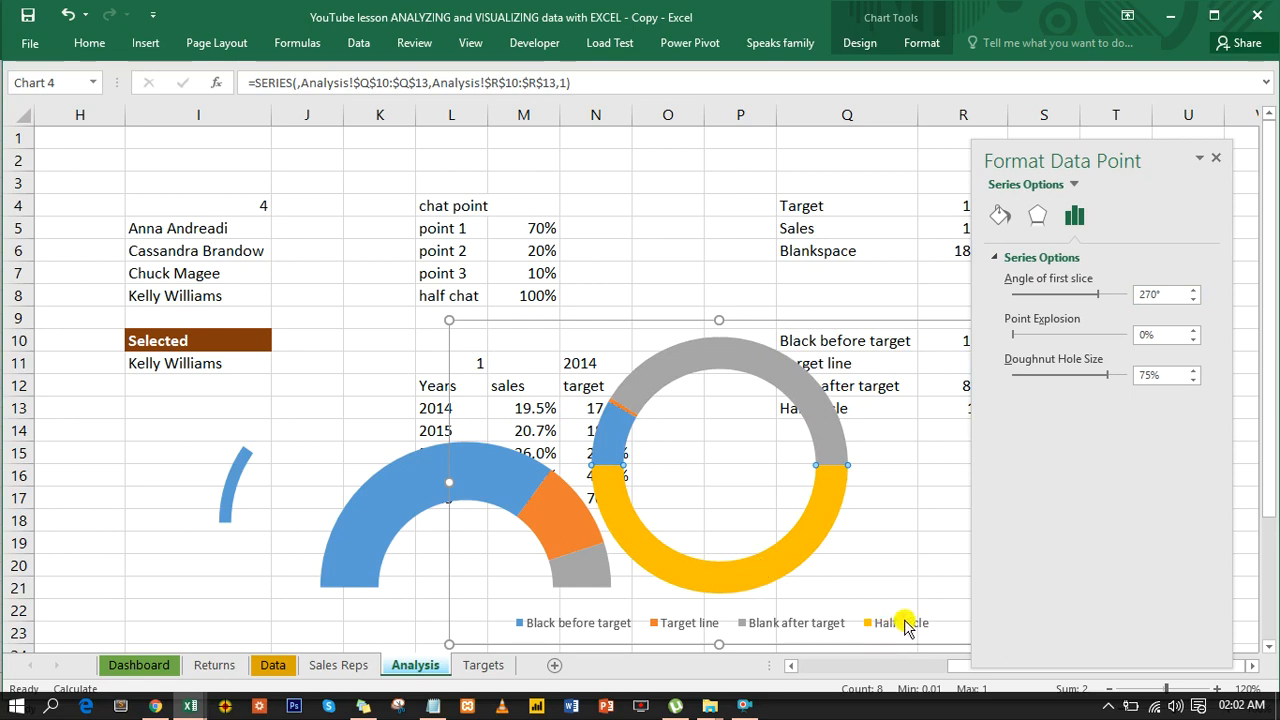
{"action": "left_click", "coordinate": [1003, 217]}
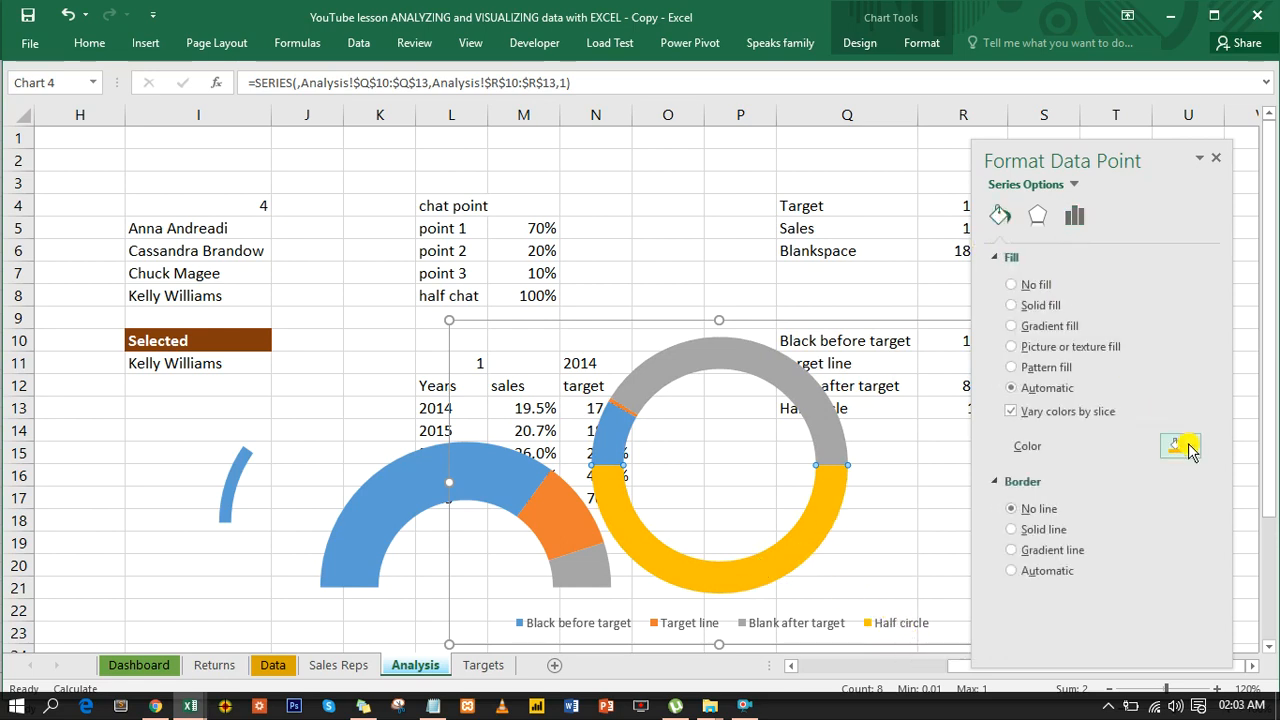
{"action": "left_click", "coordinate": [1017, 286]}
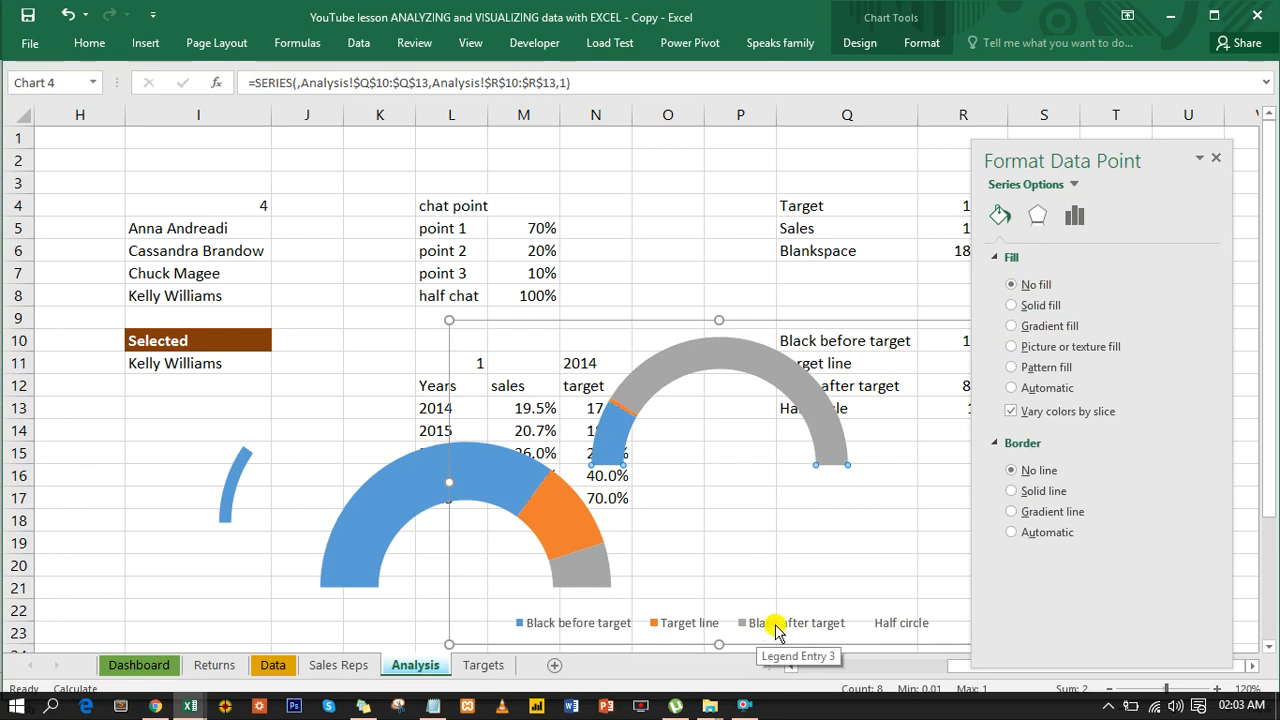
{"action": "left_click", "coordinate": [838, 410]}
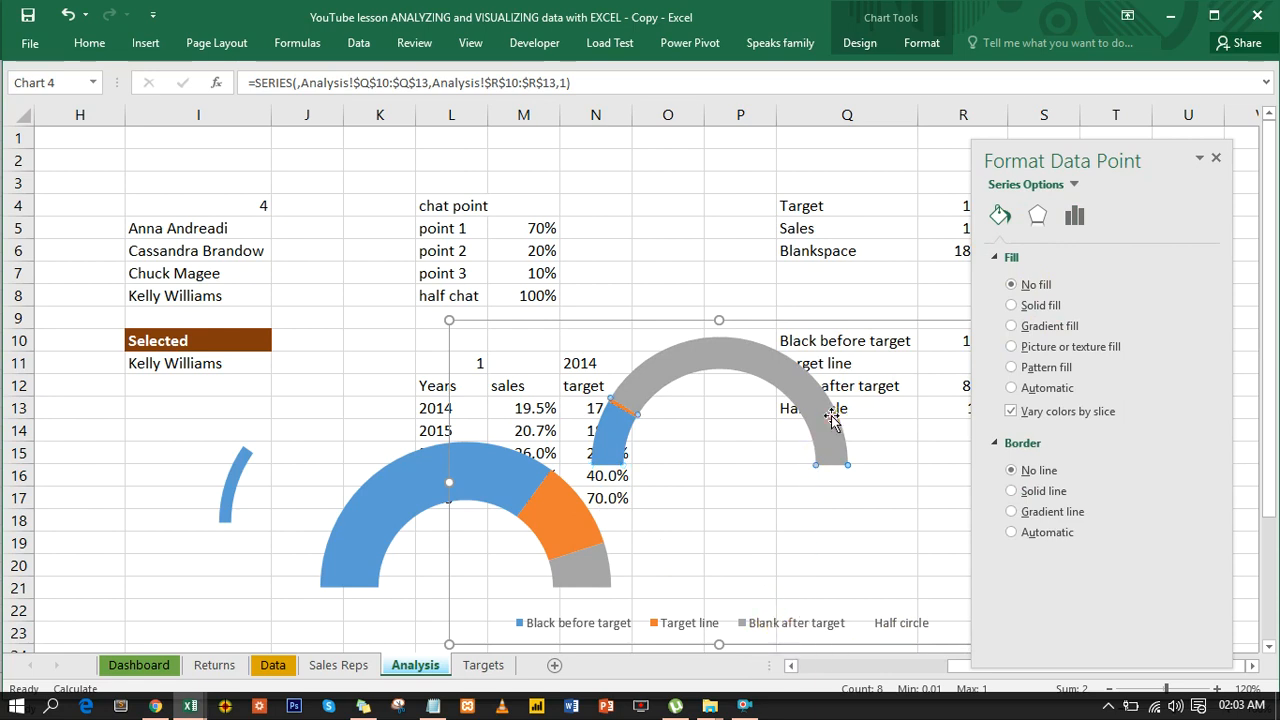
{"action": "left_click", "coordinate": [1021, 286]}
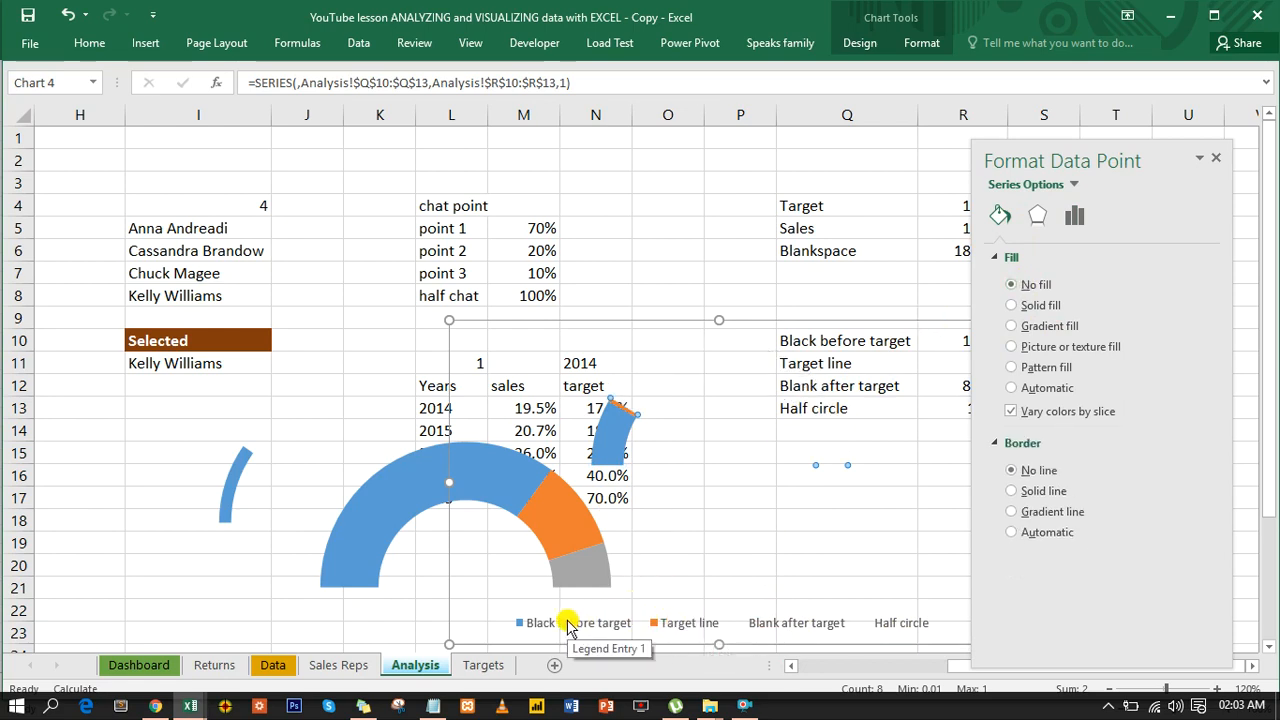
{"action": "left_click", "coordinate": [615, 463]}
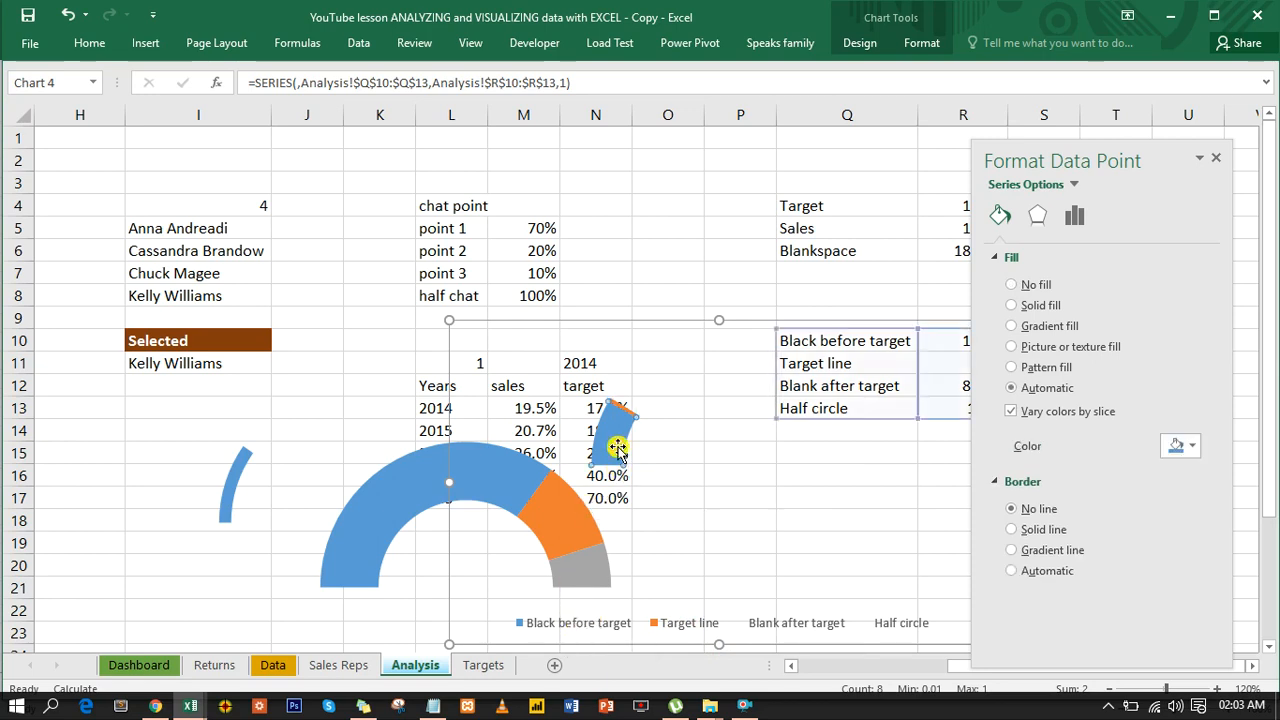
{"action": "left_click", "coordinate": [1029, 290]}
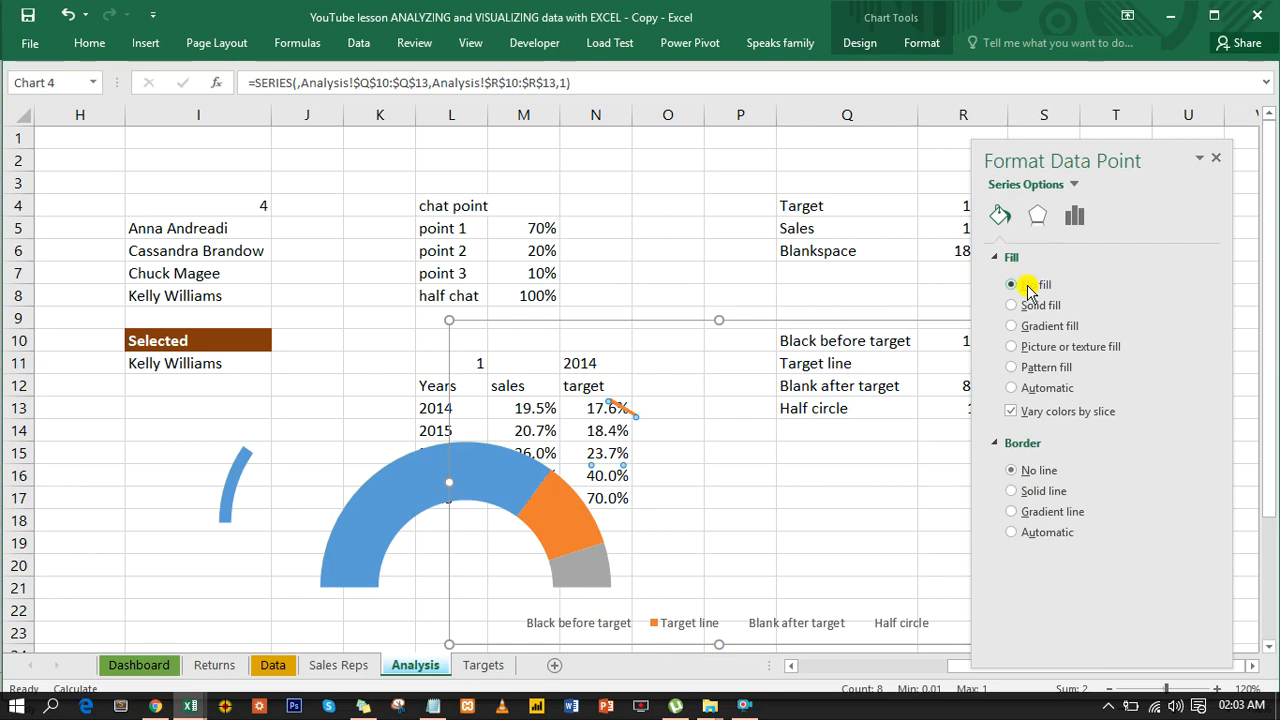
- Move the target-line chart up, clear of the half-doughnut gauge, and delete its legend
{"action": "left_click_drag", "start_coordinate": [733, 320], "coordinate": [753, 241]}
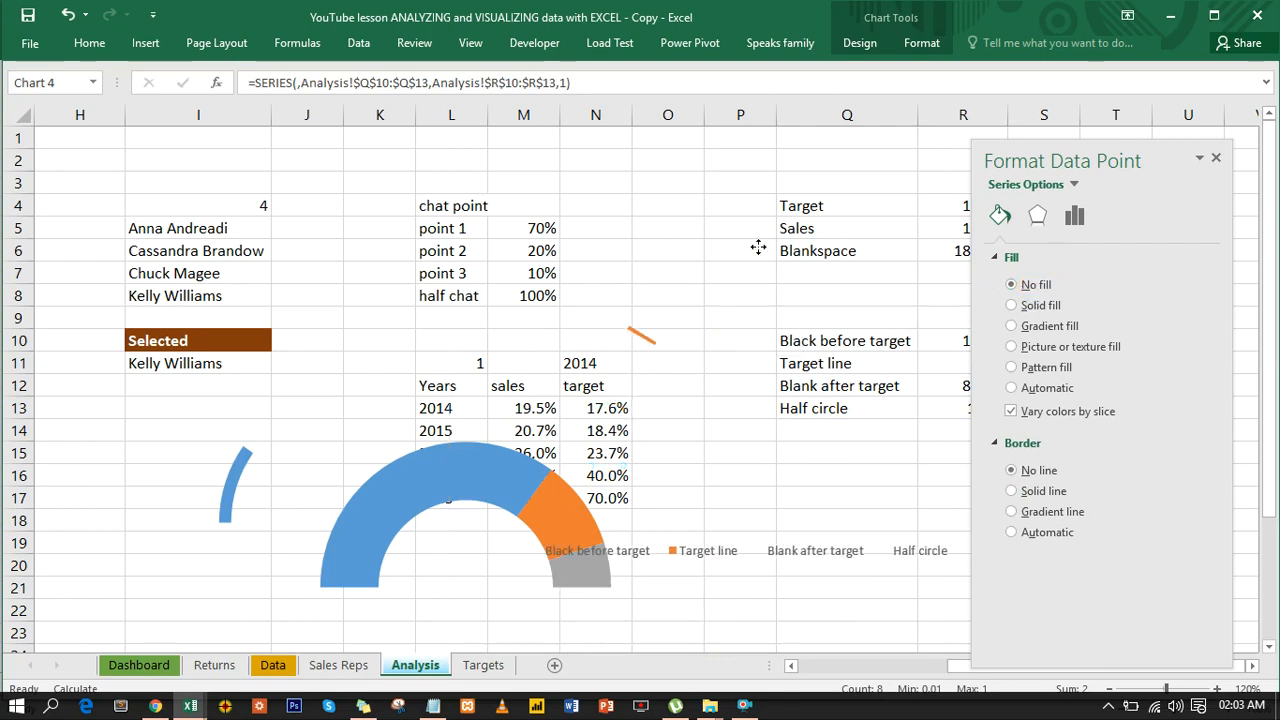
{"action": "left_click", "coordinate": [703, 543]}
{"action": "key", "text": "Delete"}
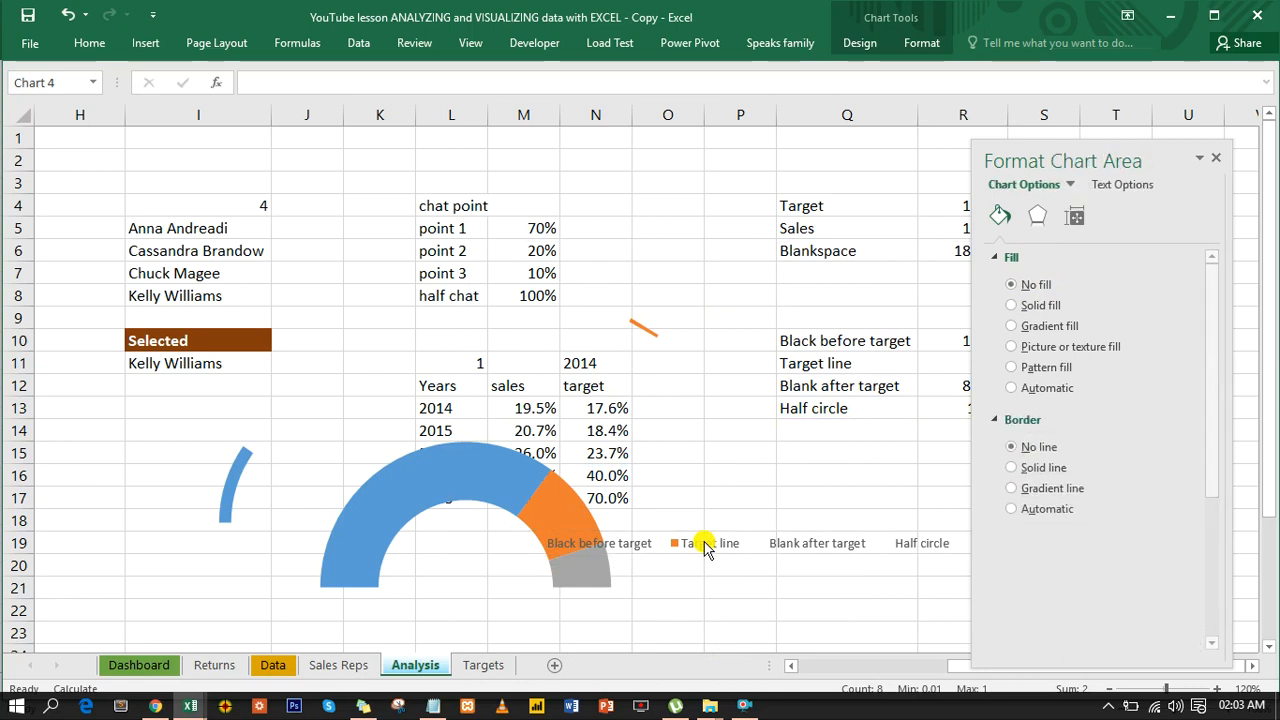
{"action": "left_click", "coordinate": [631, 339]}
{"action": "left_click", "coordinate": [633, 341]}
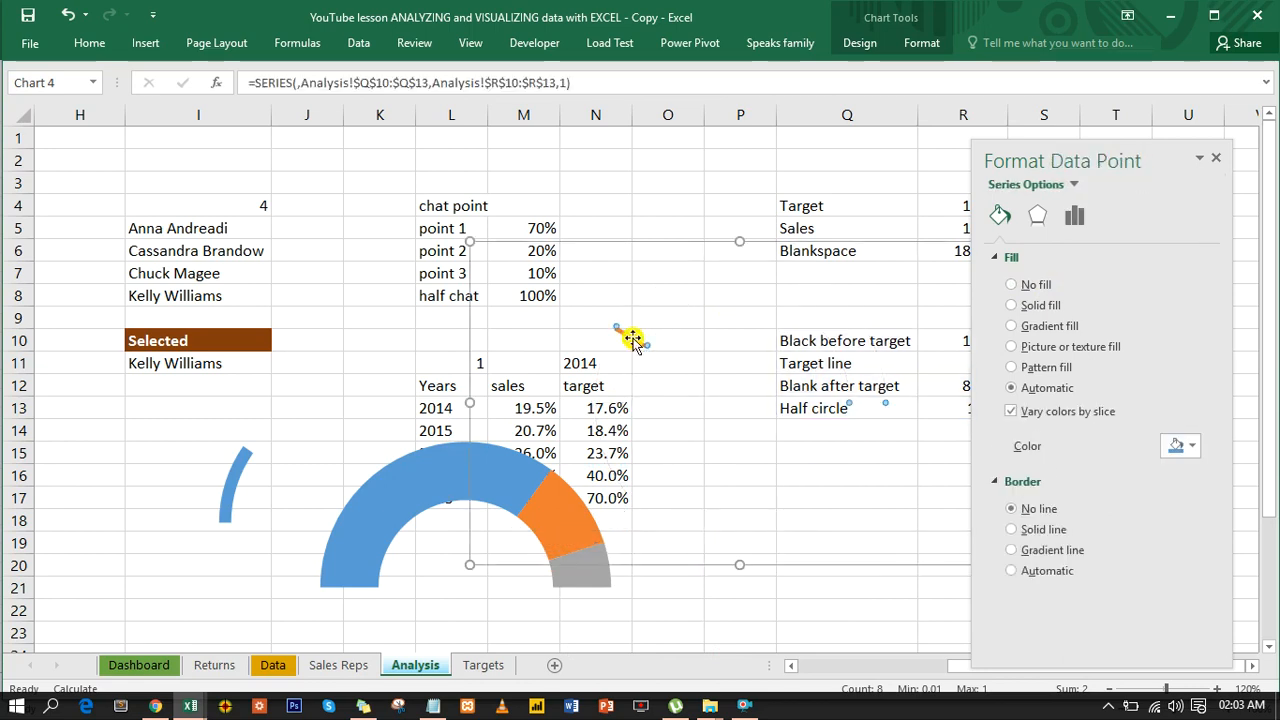
{"action": "left_click", "coordinate": [633, 341]}
{"action": "left_click", "coordinate": [922, 45]}
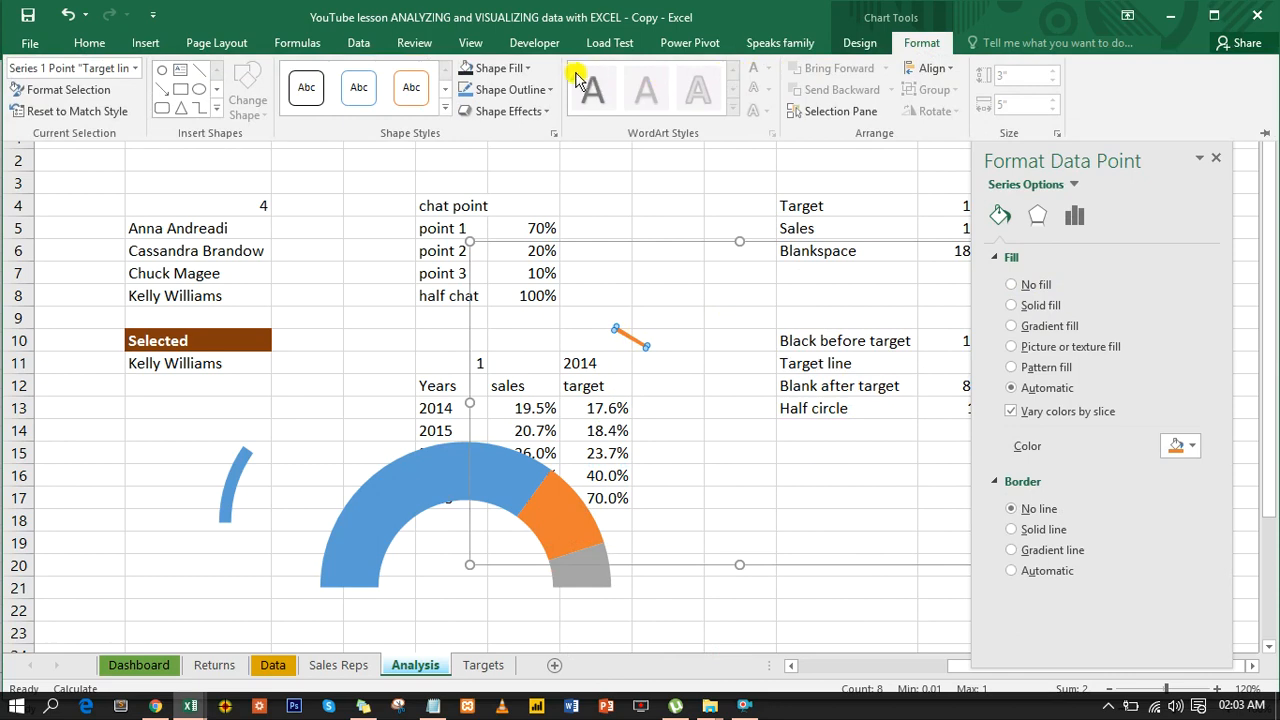
{"action": "left_click", "coordinate": [634, 337]}
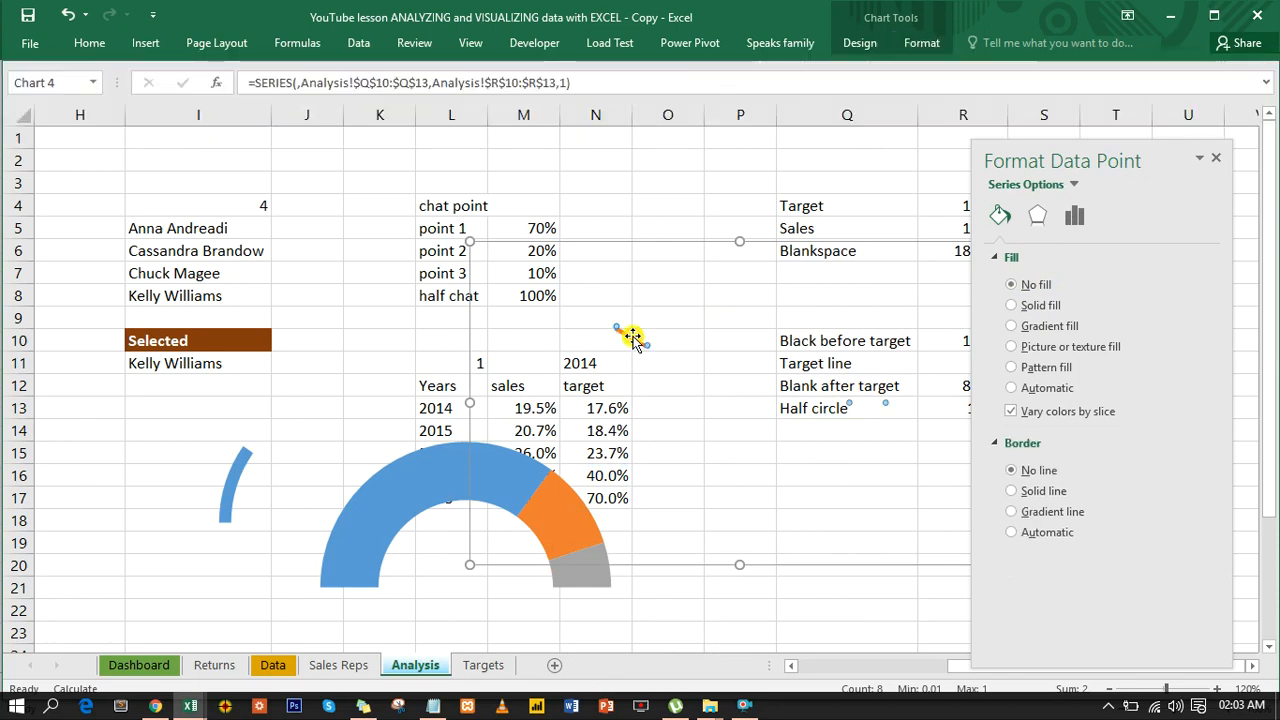
{"action": "left_click", "coordinate": [921, 42]}
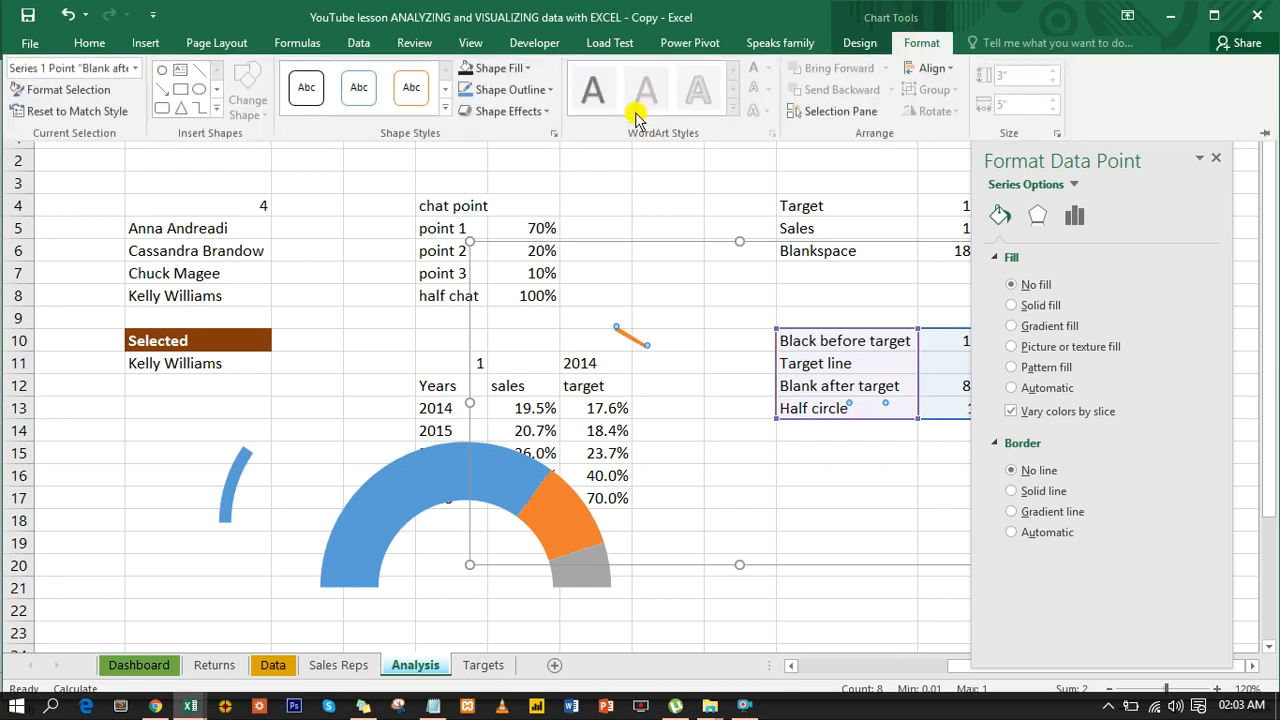
{"action": "left_click", "coordinate": [522, 70]}
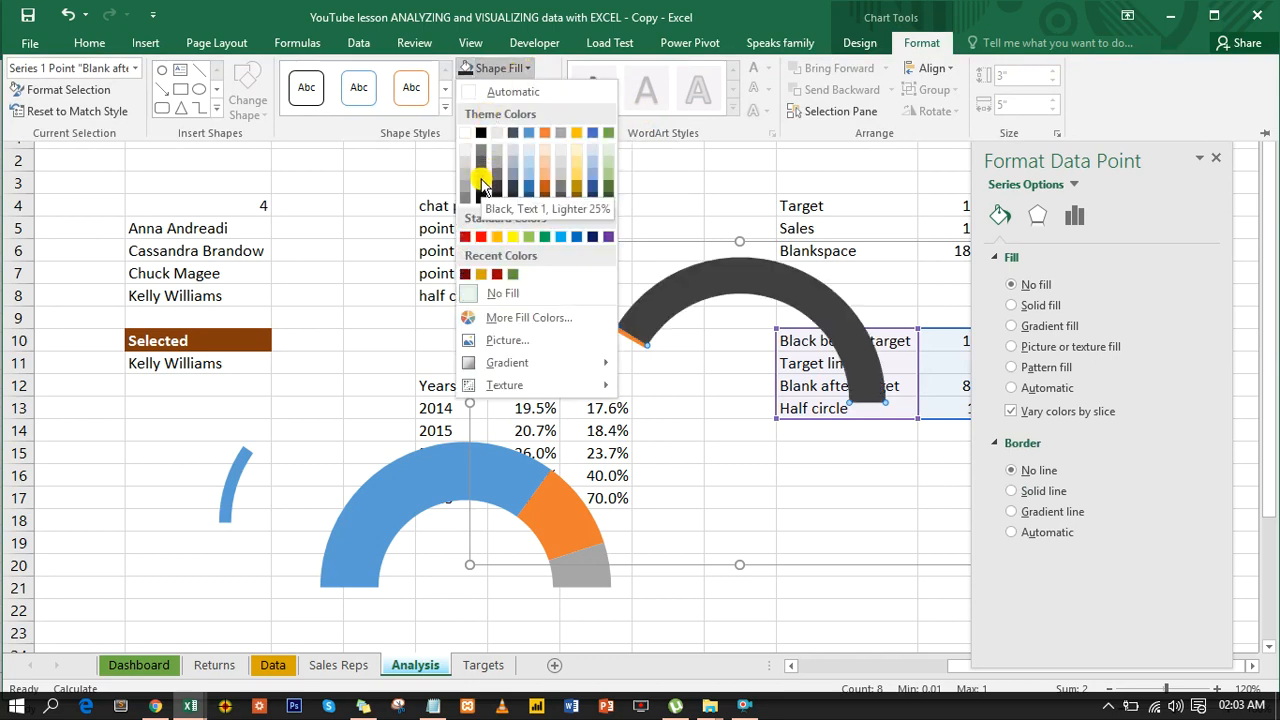
{"action": "left_click", "coordinate": [728, 192]}
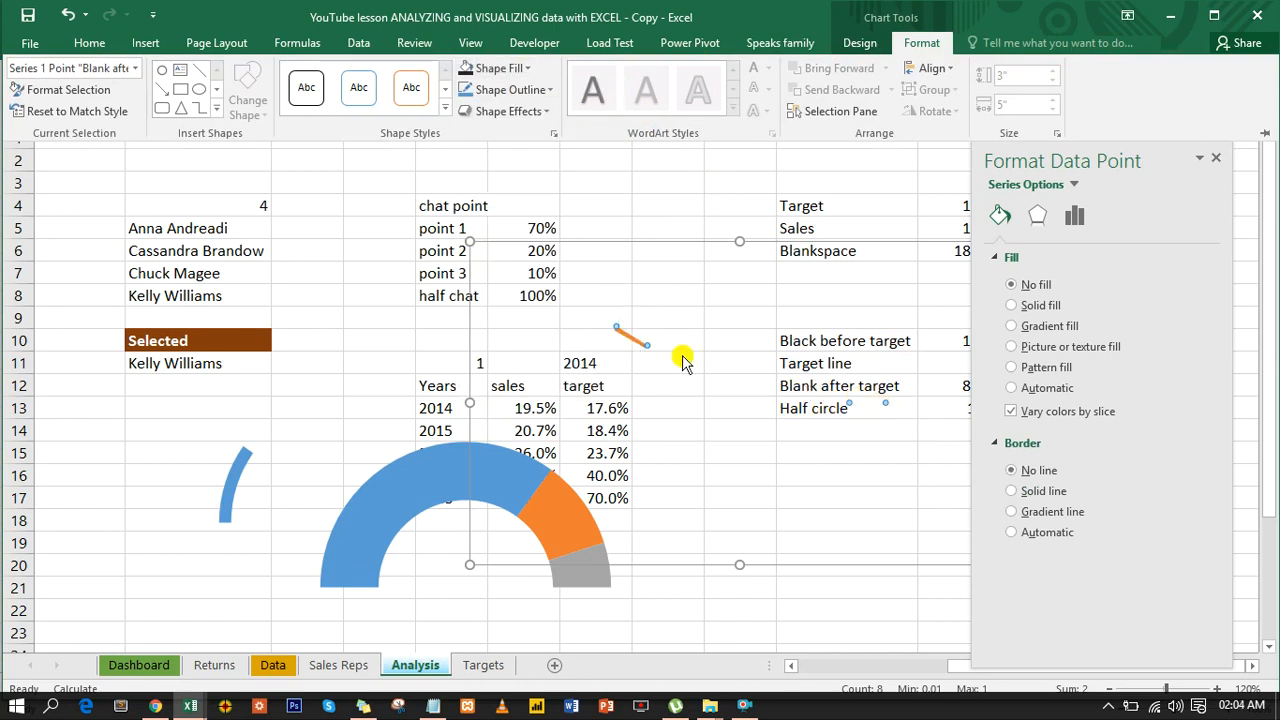
{"action": "key", "text": "ctrl+F1"}
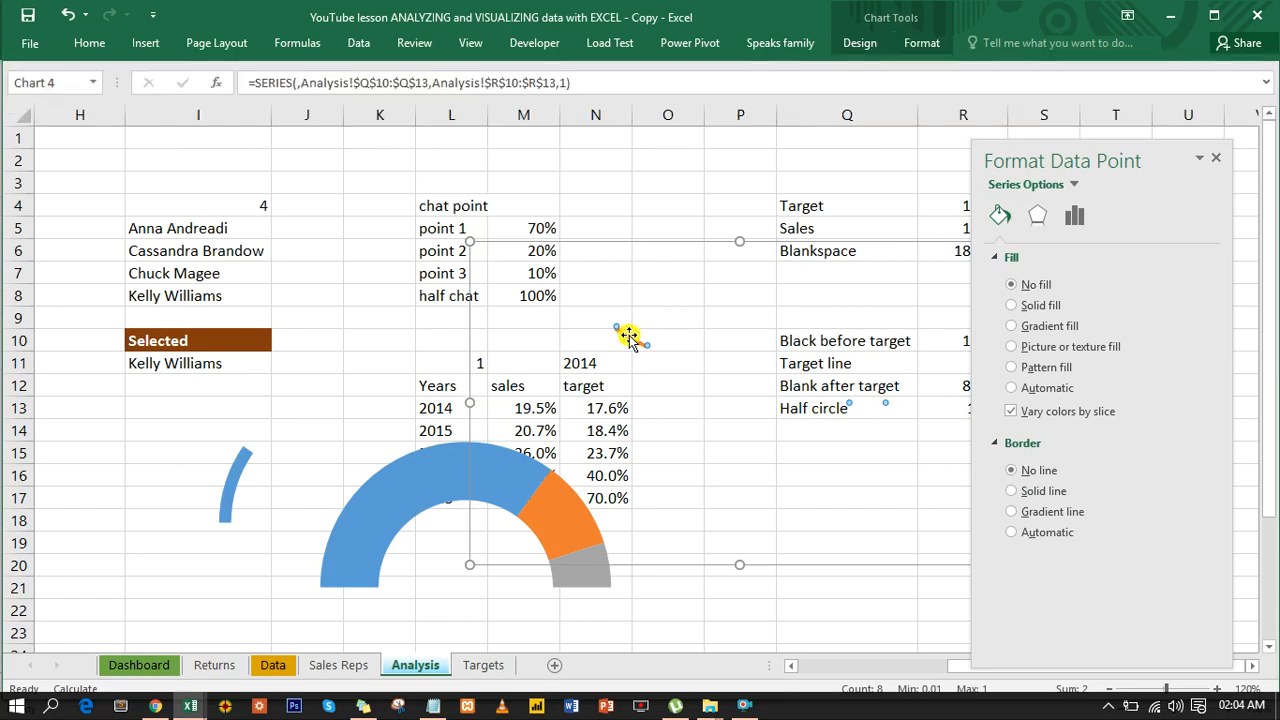
- Fill the Target line slice of the target-line doughnut with Black, Text 1, Lighter 25%
{"action": "left_click", "coordinate": [630, 338]}
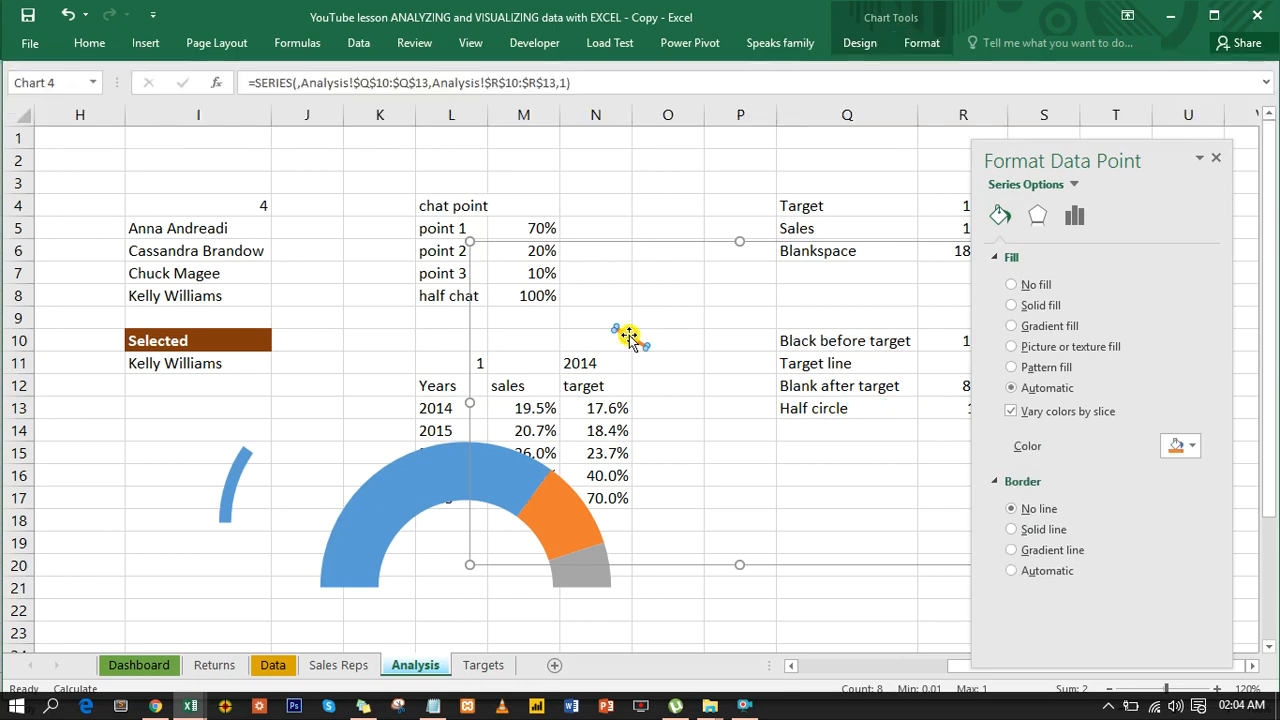
{"action": "left_click", "coordinate": [921, 43]}
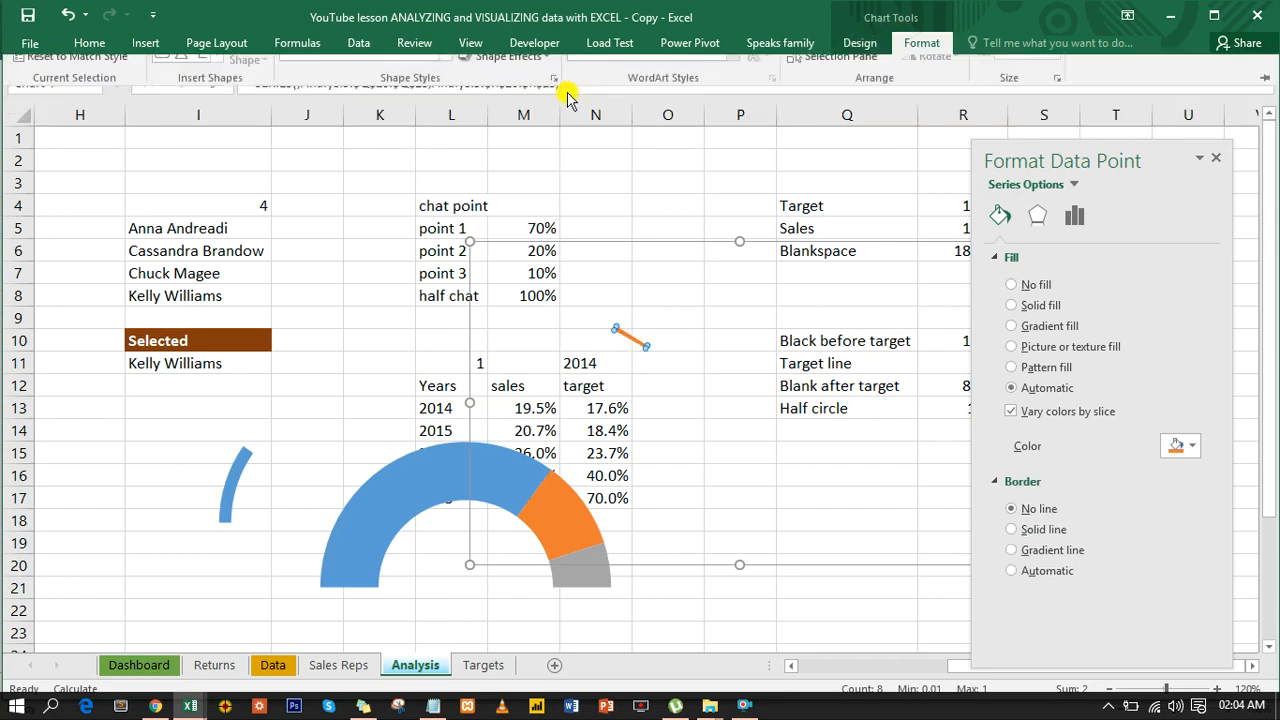
{"action": "left_click", "coordinate": [527, 68]}
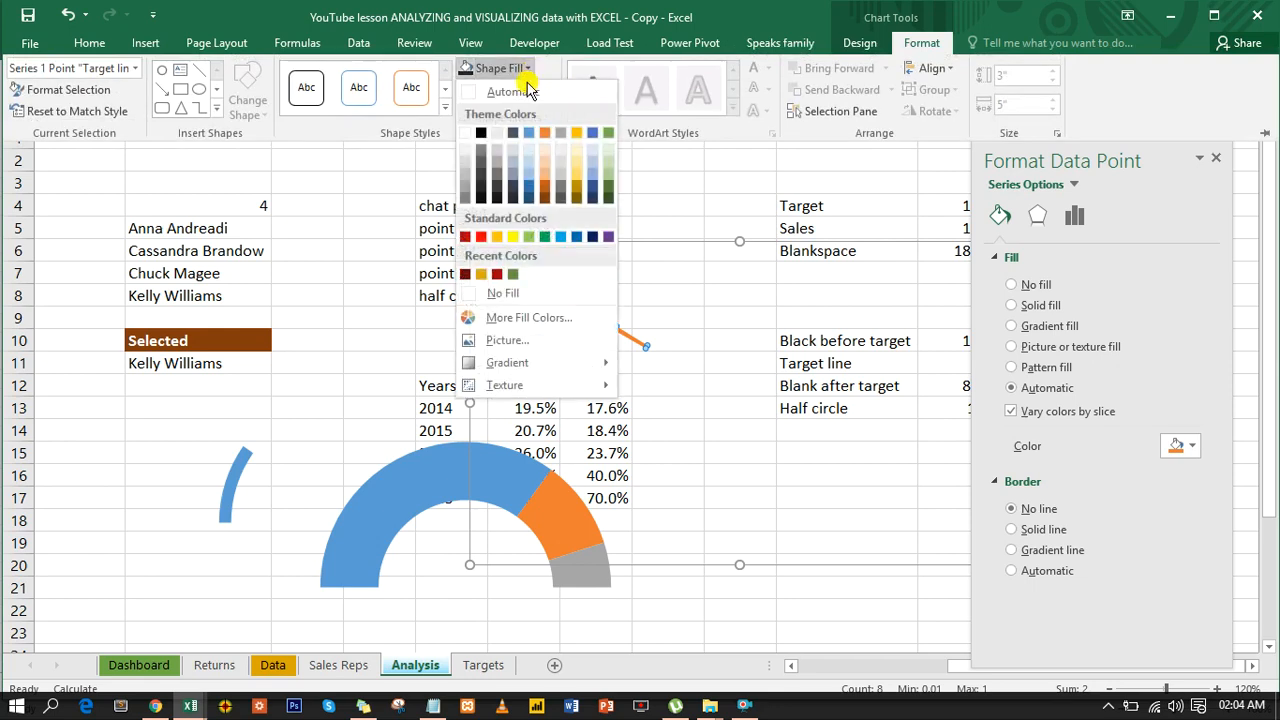
{"action": "left_click", "coordinate": [479, 186]}
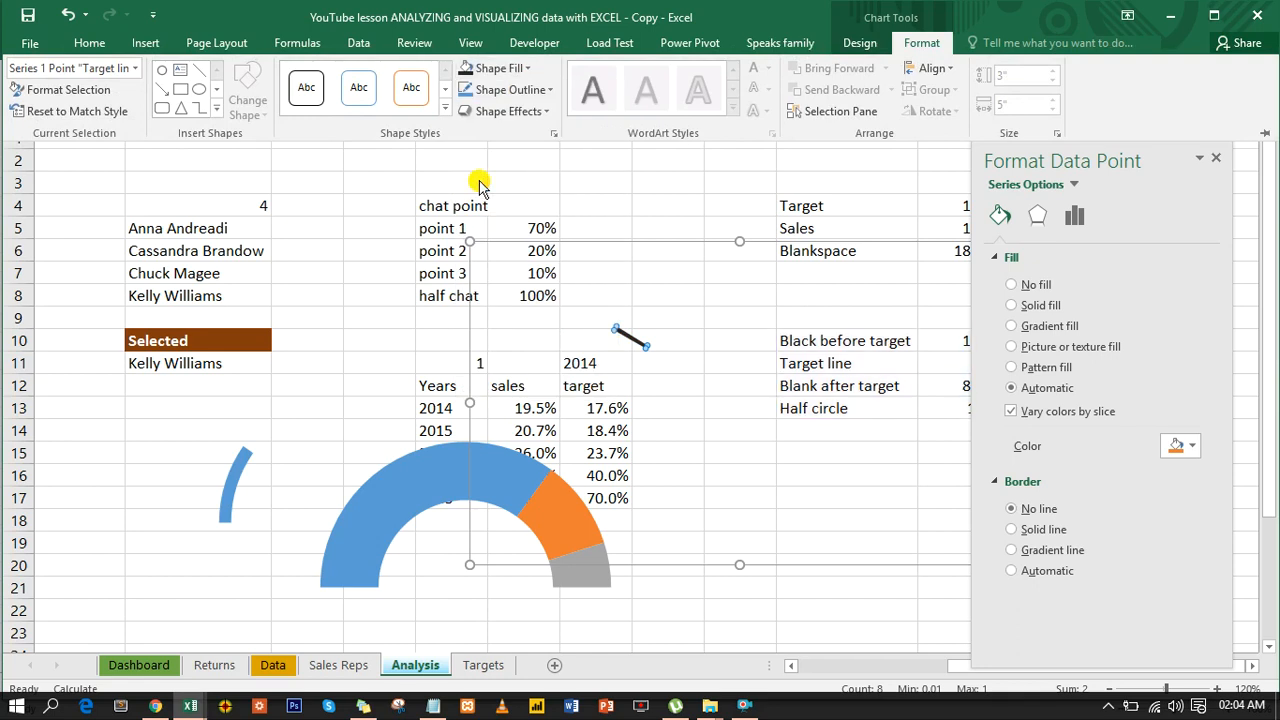
- Move the target-line chart and the sales ring chart up and outward, away from the half-doughnut gauge
{"action": "left_click", "coordinate": [655, 242]}
{"action": "left_click_drag", "start_coordinate": [655, 242], "coordinate": [732, 198]}
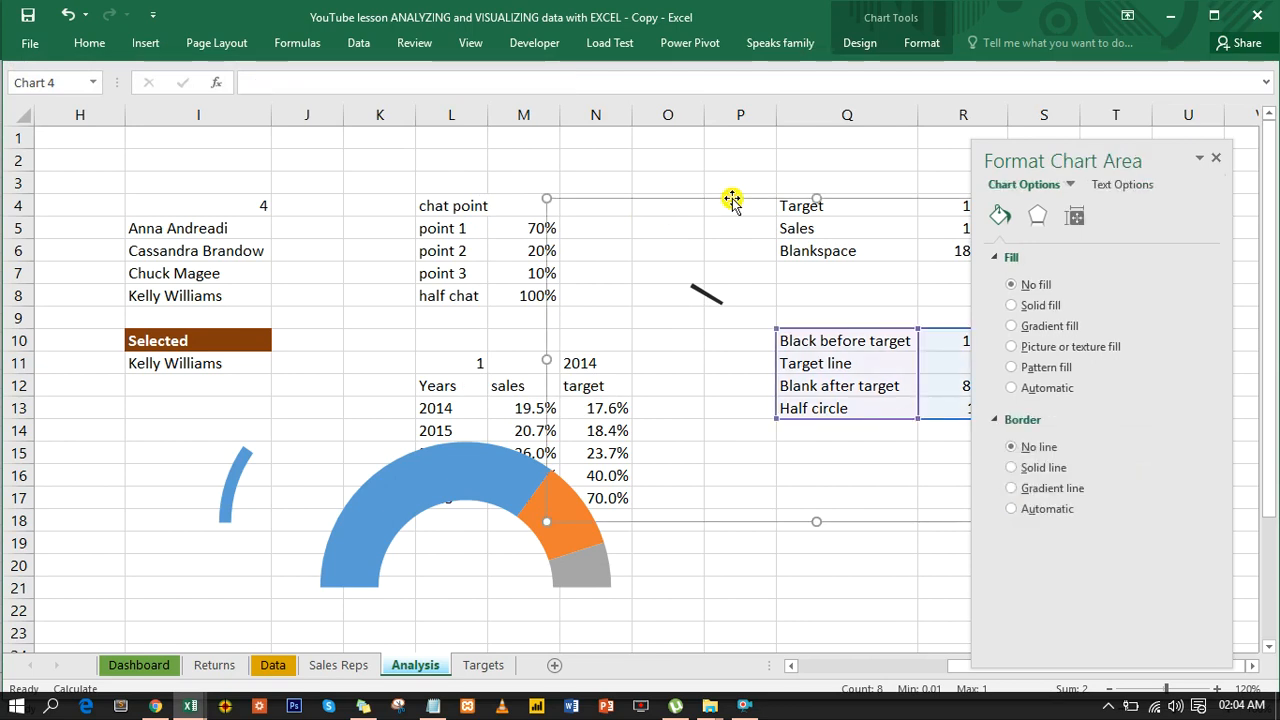
{"action": "left_click", "coordinate": [382, 507]}
{"action": "left_click", "coordinate": [382, 507]}
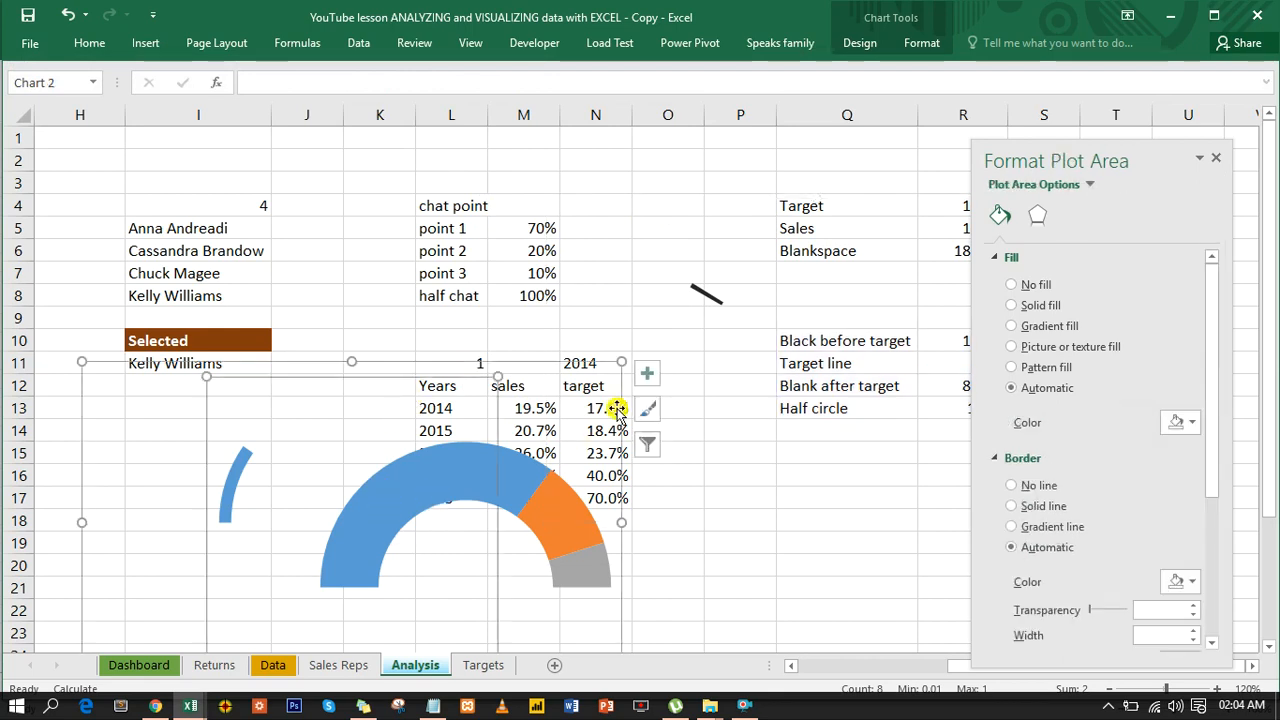
{"action": "left_click_drag", "start_coordinate": [551, 365], "coordinate": [391, 177]}
- Switch back to the YouTube lesson workbook's Analysis sheet and fill the gauge's point 1 slice with a darker blue
{"action": "left_click", "coordinate": [495, 470]}
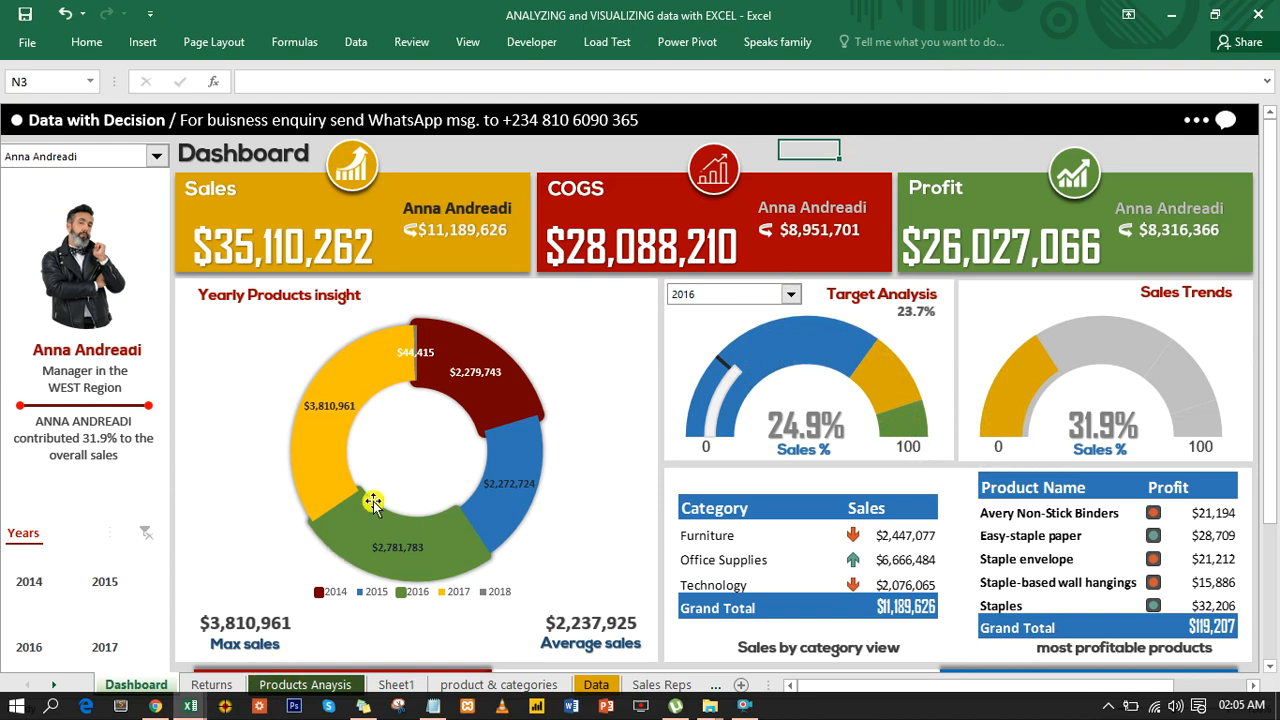
{"action": "mouse_move", "coordinate": [192, 707]}
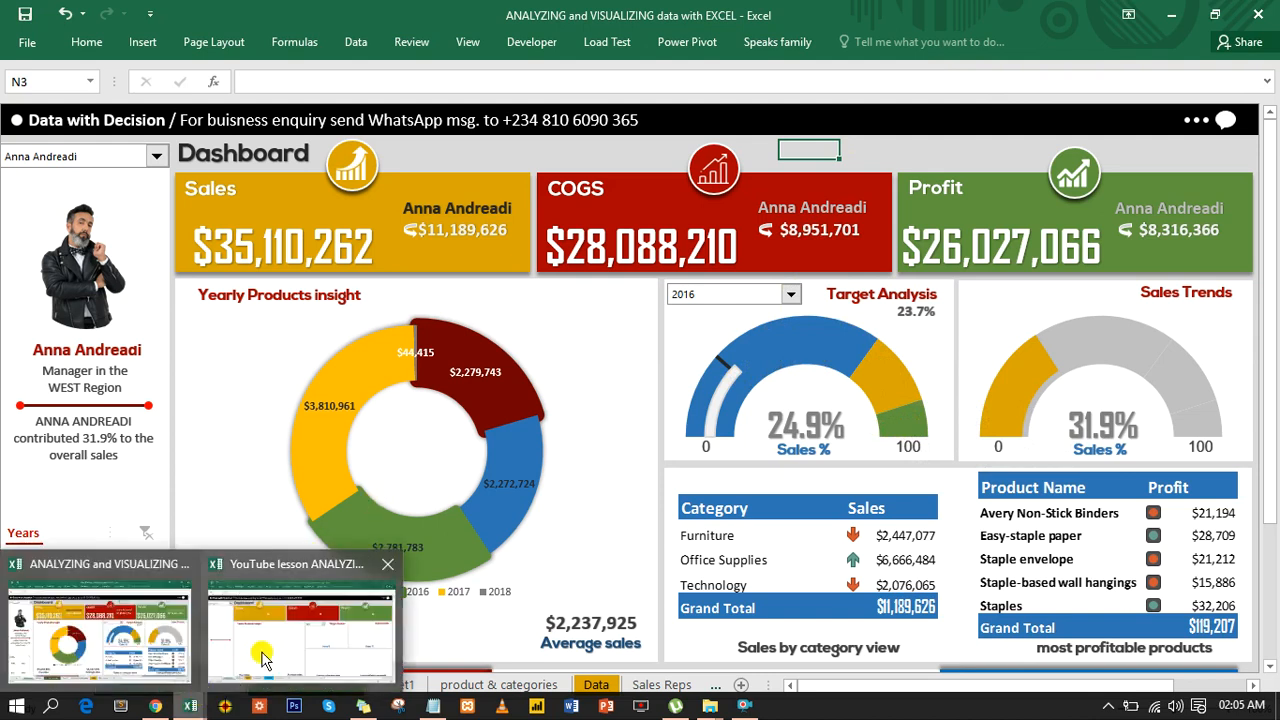
{"action": "left_click", "coordinate": [256, 650]}
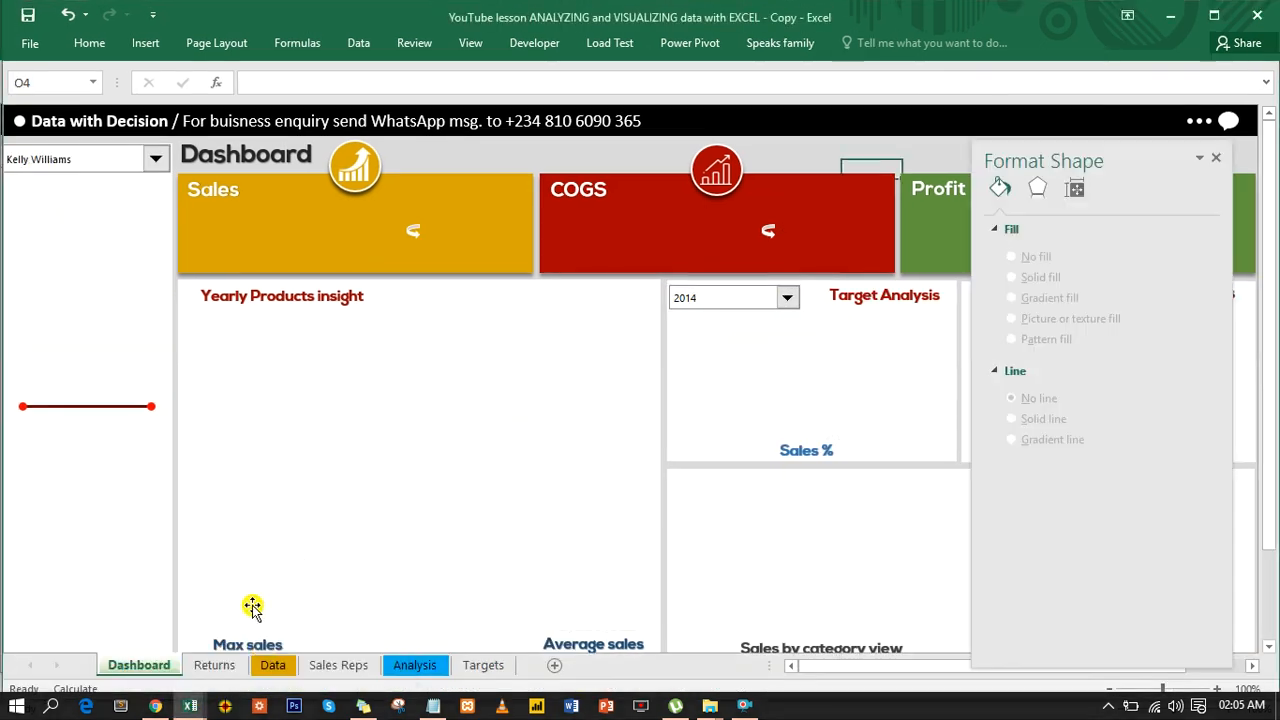
{"action": "left_click", "coordinate": [415, 665]}
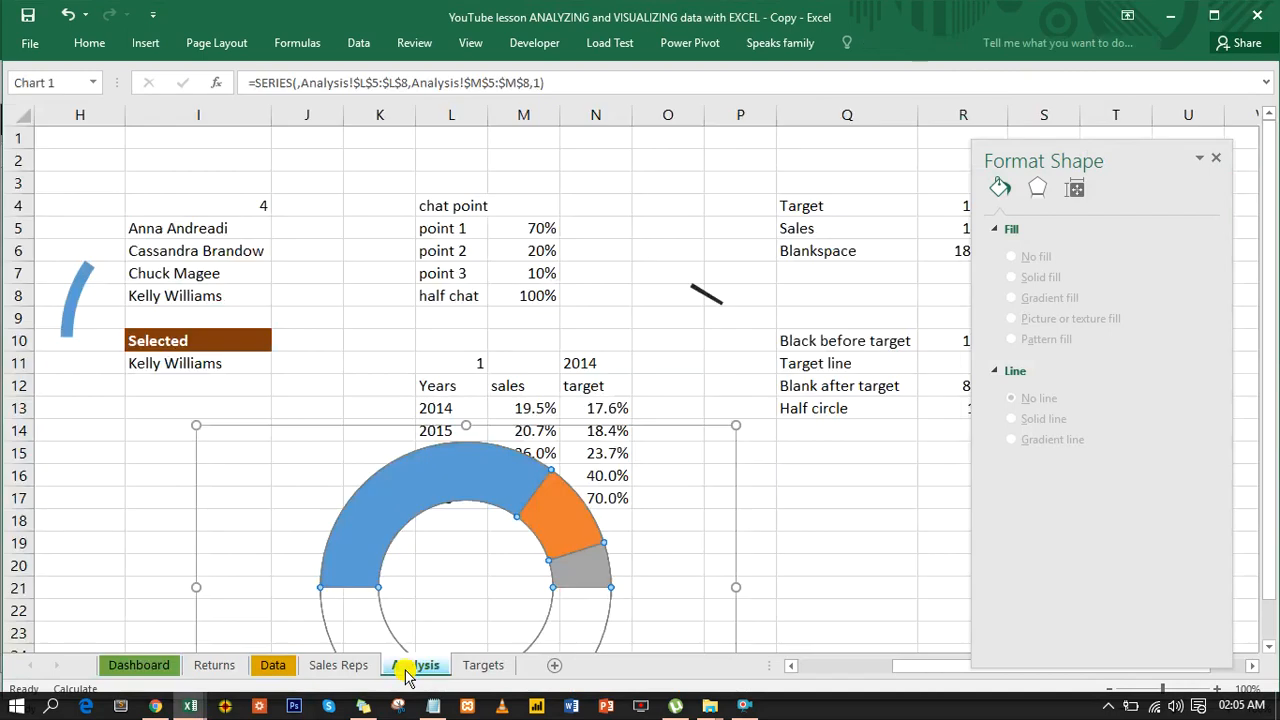
{"action": "left_click", "coordinate": [495, 471]}
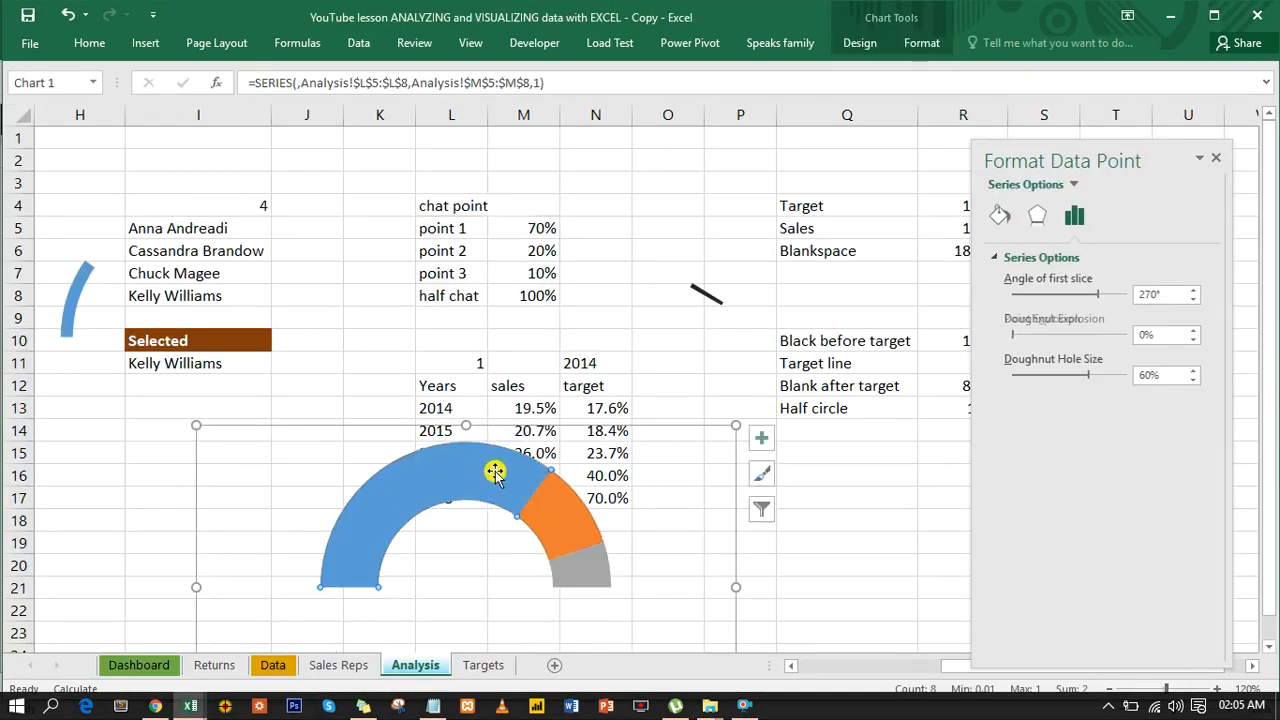
{"action": "left_click", "coordinate": [999, 216]}
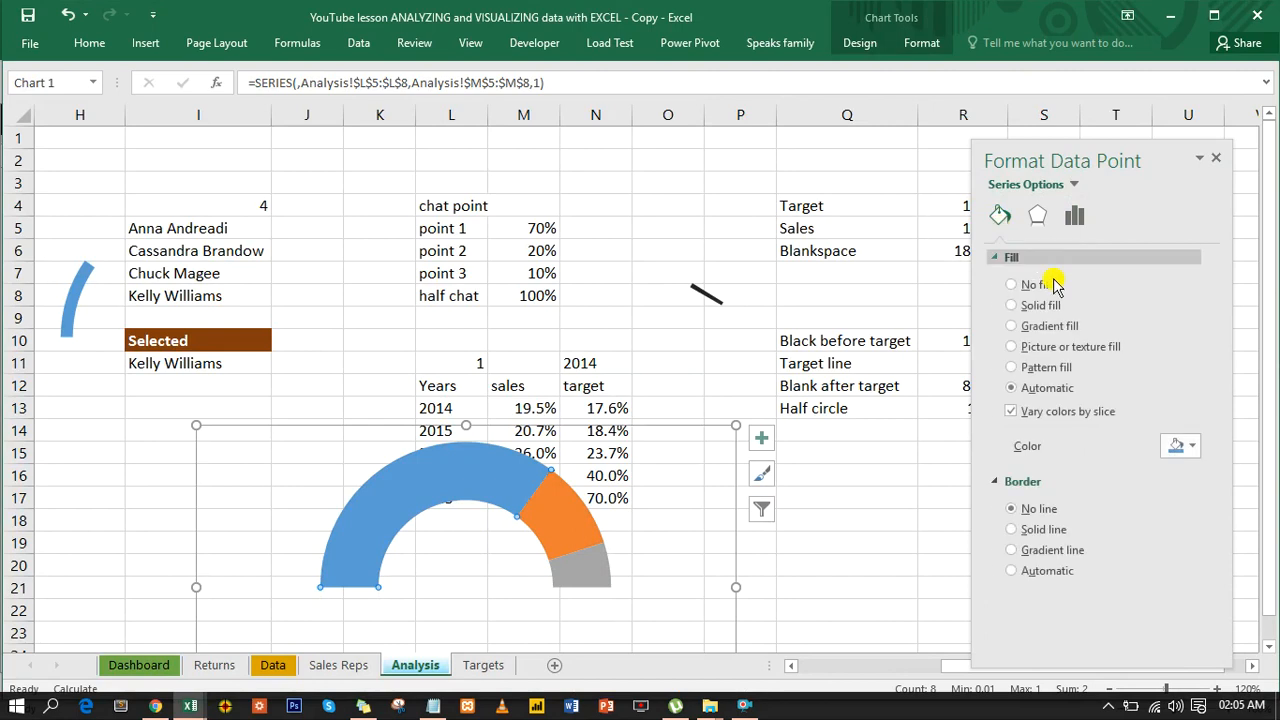
{"action": "left_click", "coordinate": [1190, 446]}
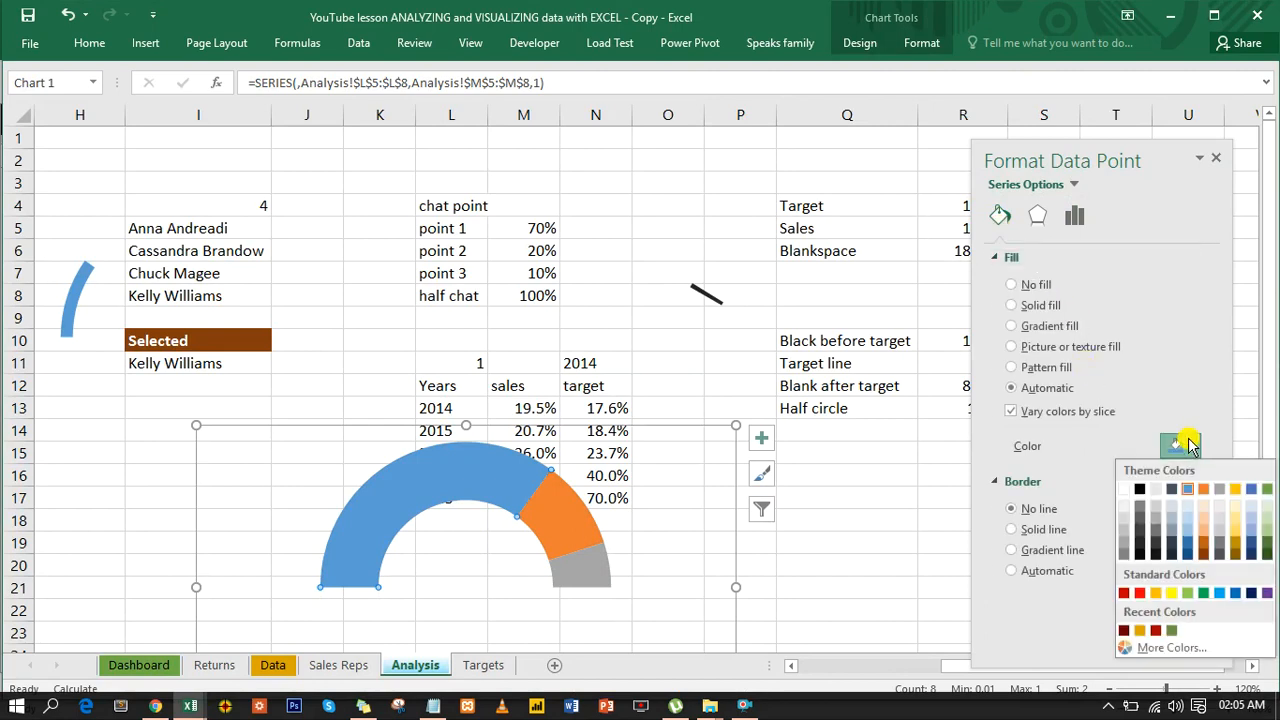
{"action": "left_click", "coordinate": [1190, 546]}
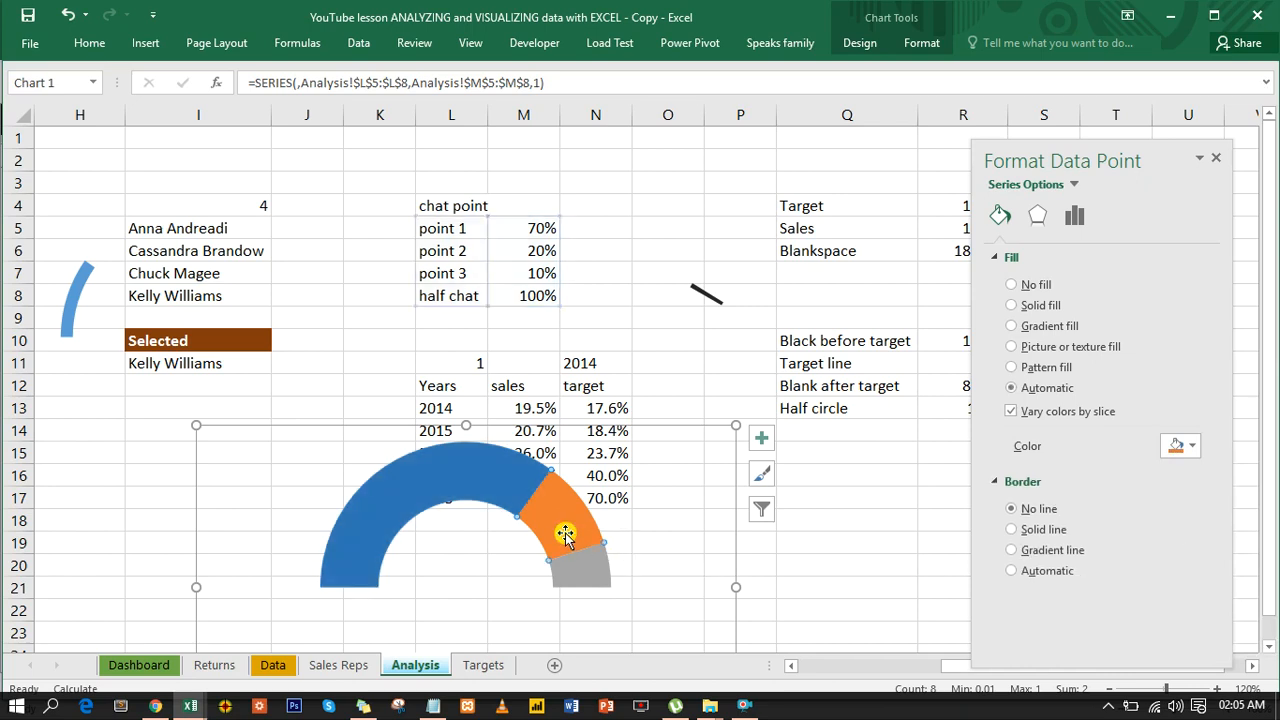
- Fill the gauge's point 2 slice with the recently used gold and its point 3 slice with the recently used green
{"action": "left_click", "coordinate": [1185, 446]}
{"action": "left_click", "coordinate": [1139, 630]}
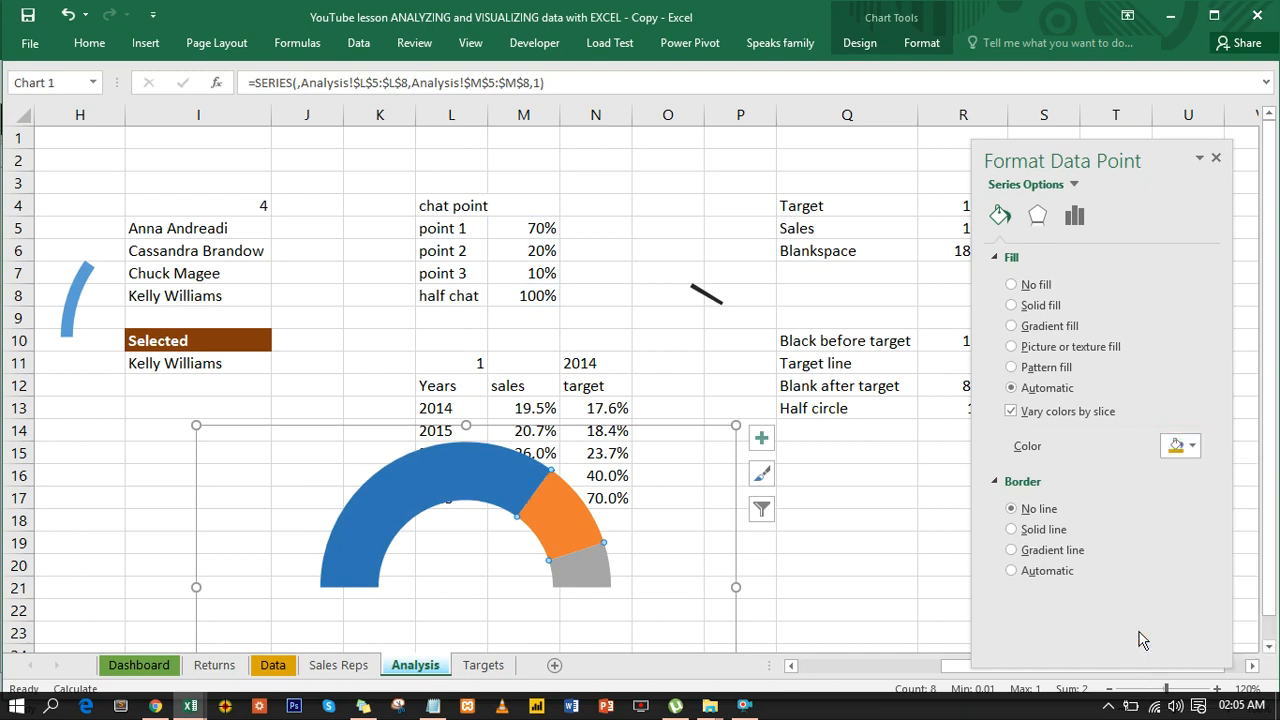
{"action": "left_click", "coordinate": [588, 569]}
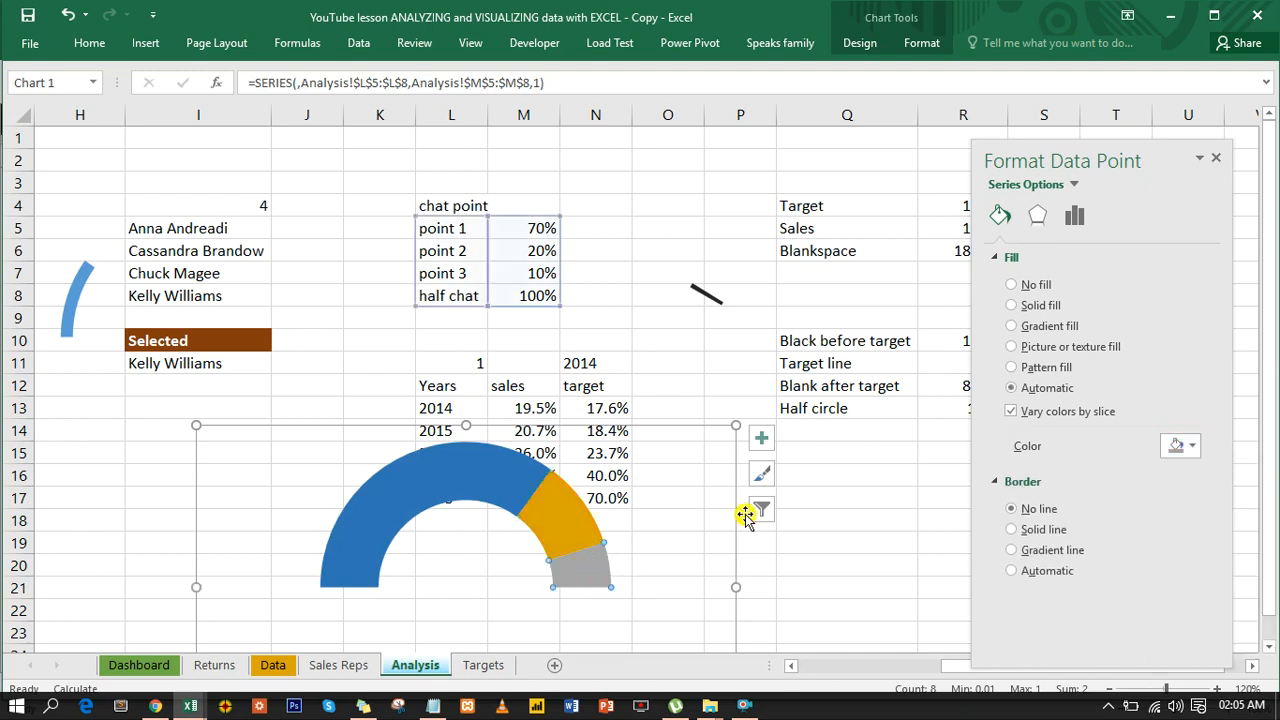
{"action": "left_click", "coordinate": [1188, 446]}
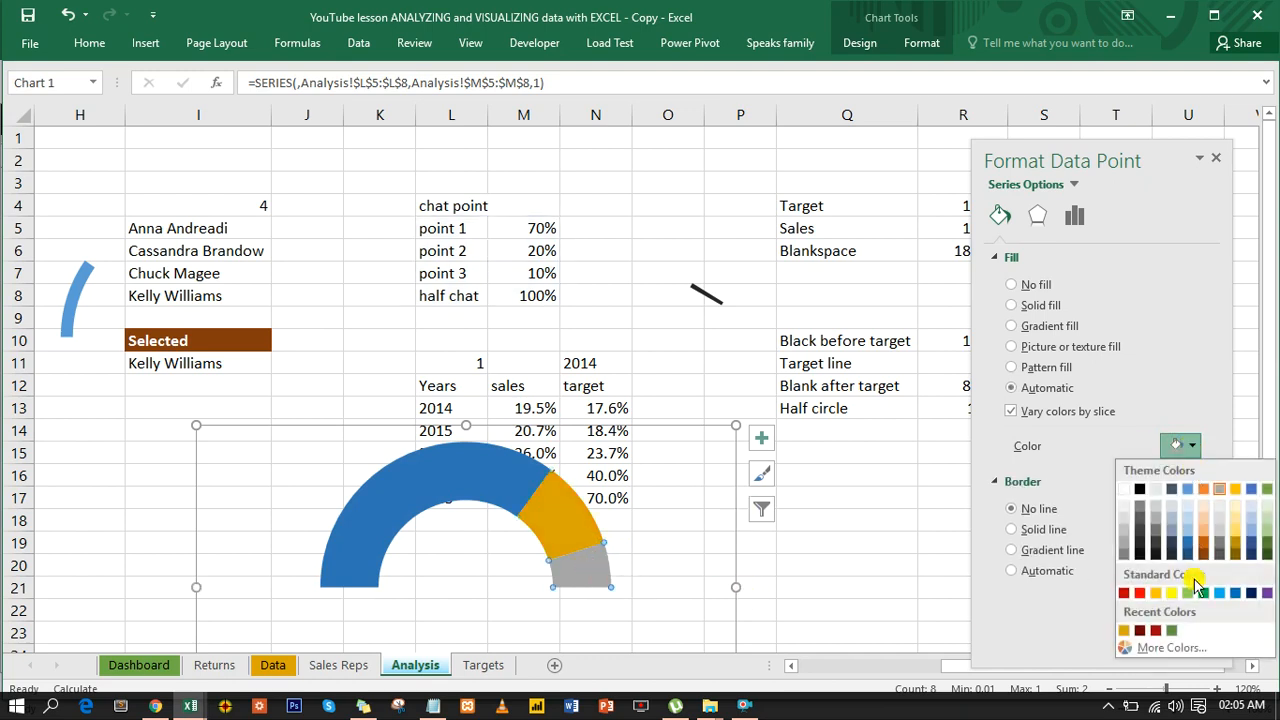
{"action": "left_click", "coordinate": [1172, 629]}
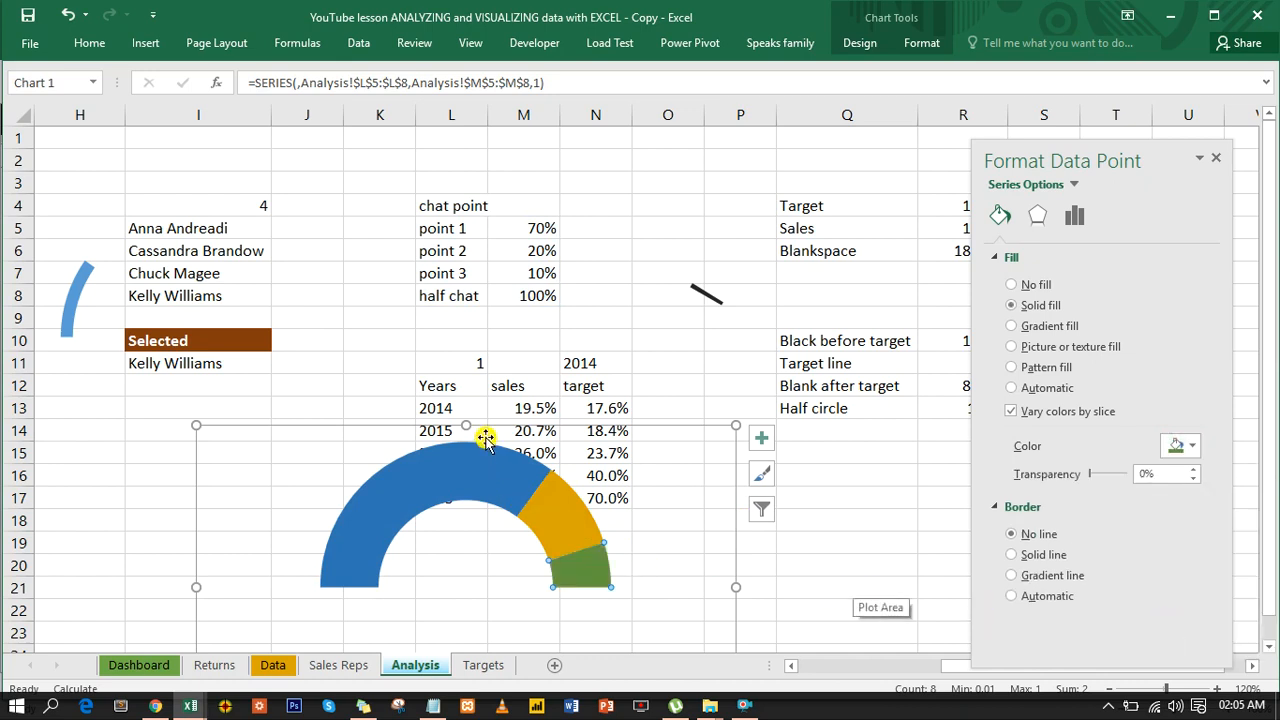
- Fill the Sales slice of the sales ring chart with a very light gray
{"action": "left_click", "coordinate": [76, 286]}
{"action": "left_click", "coordinate": [77, 286]}
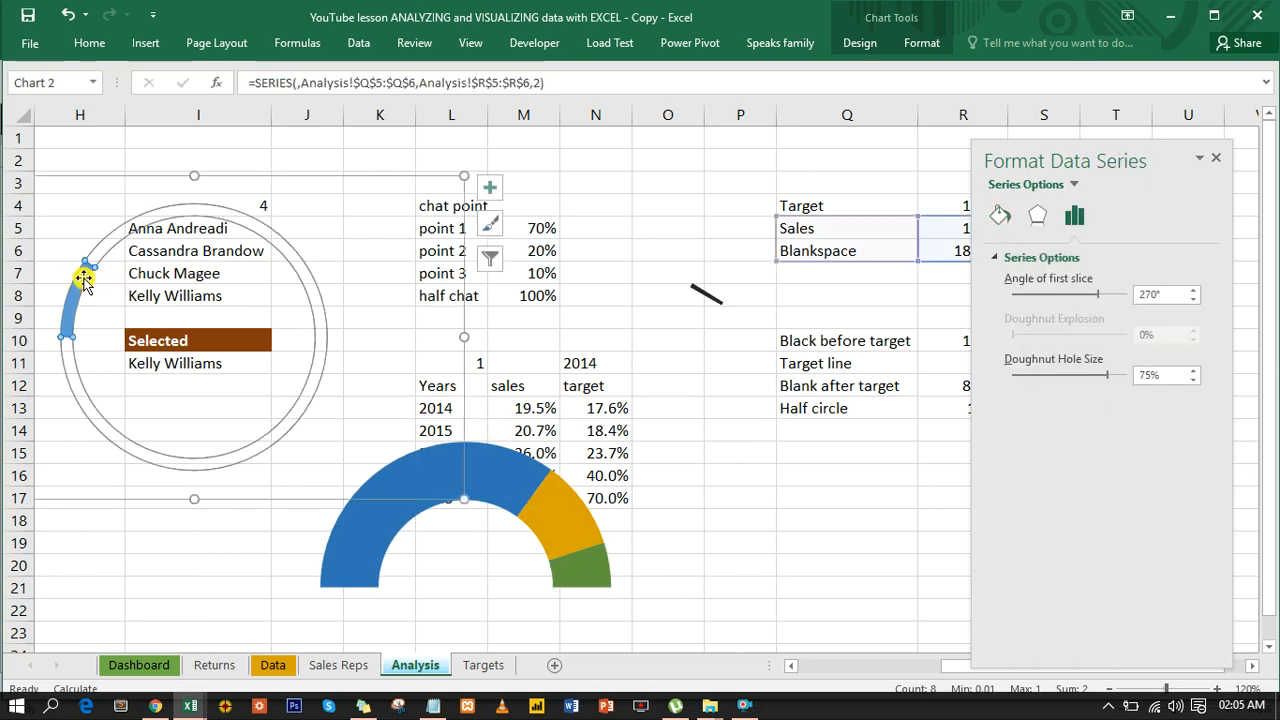
{"action": "left_click", "coordinate": [84, 283]}
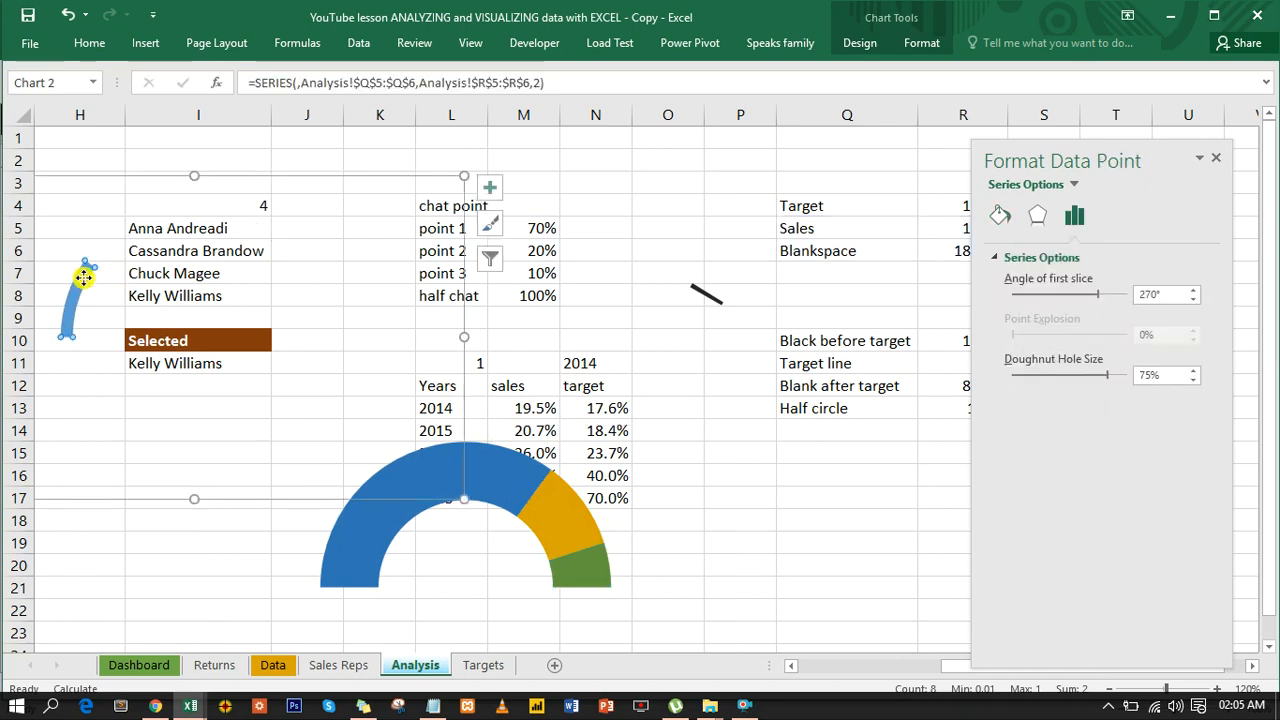
{"action": "left_click", "coordinate": [1006, 215]}
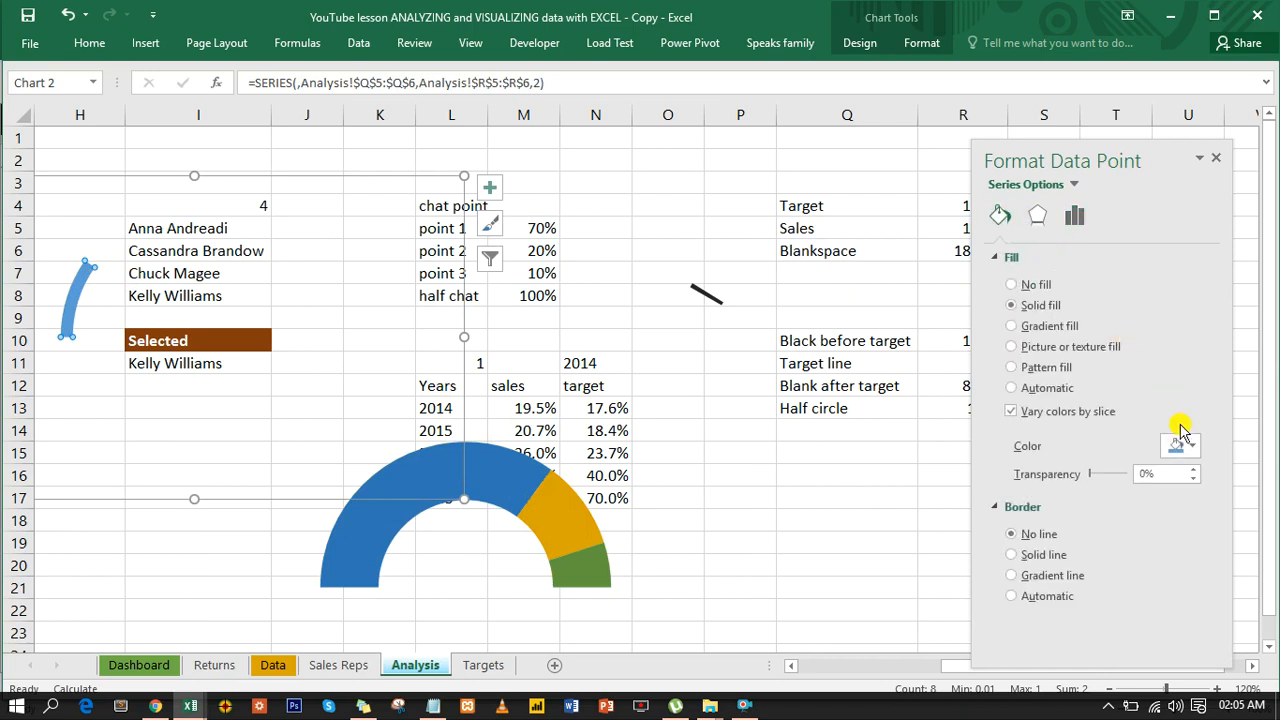
{"action": "left_click", "coordinate": [1182, 445]}
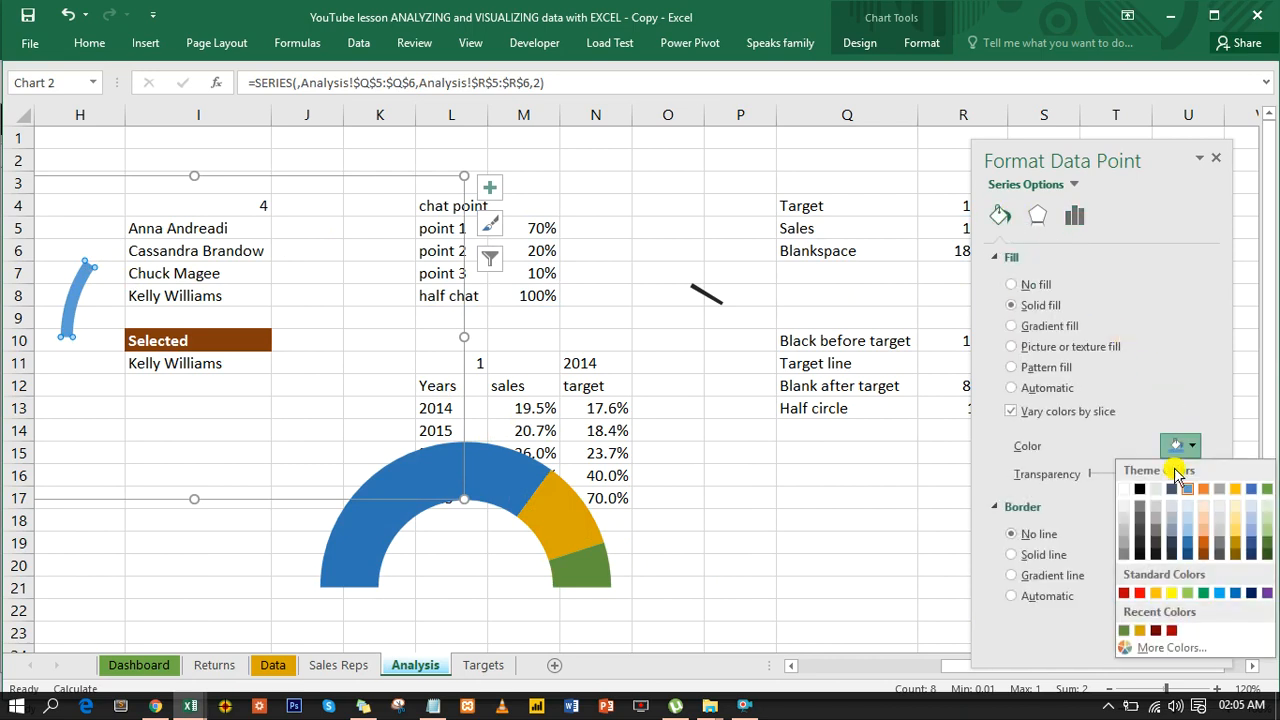
{"action": "left_click", "coordinate": [1124, 507]}
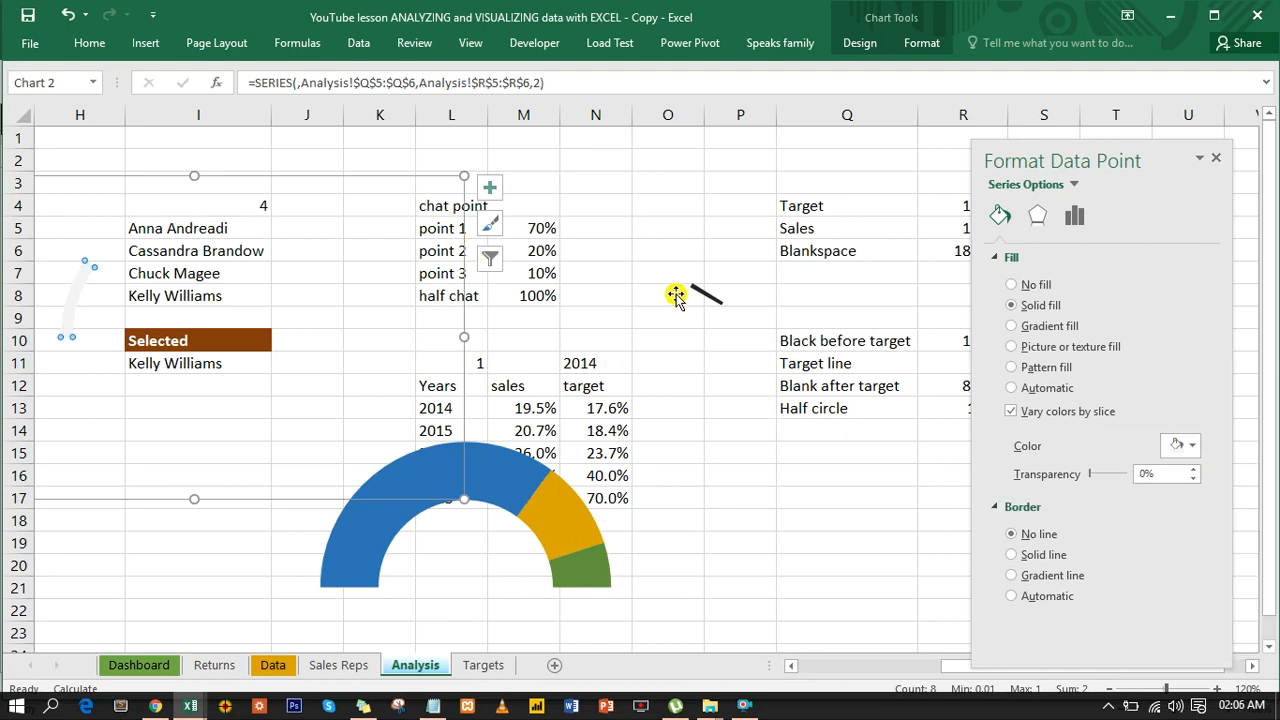
- Bring the sales ring chart to the front of the other charts
{"action": "left_click", "coordinate": [740, 318]}
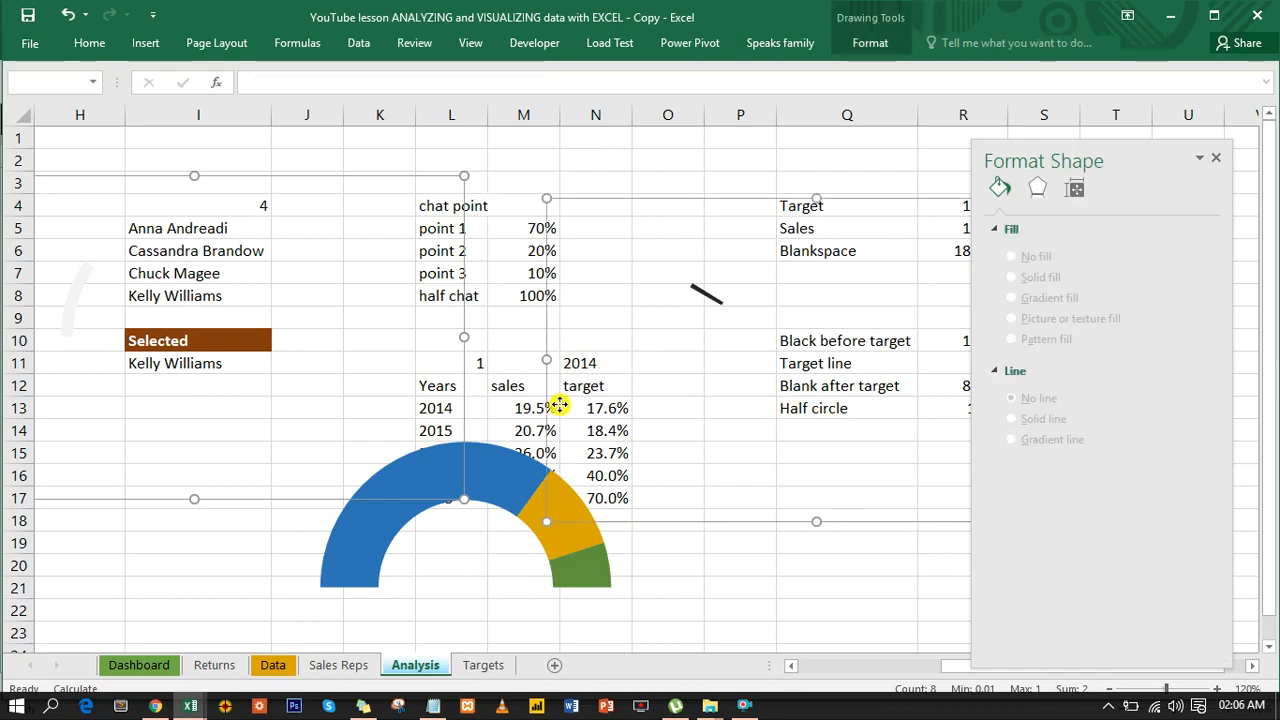
{"action": "left_click", "coordinate": [406, 165]}
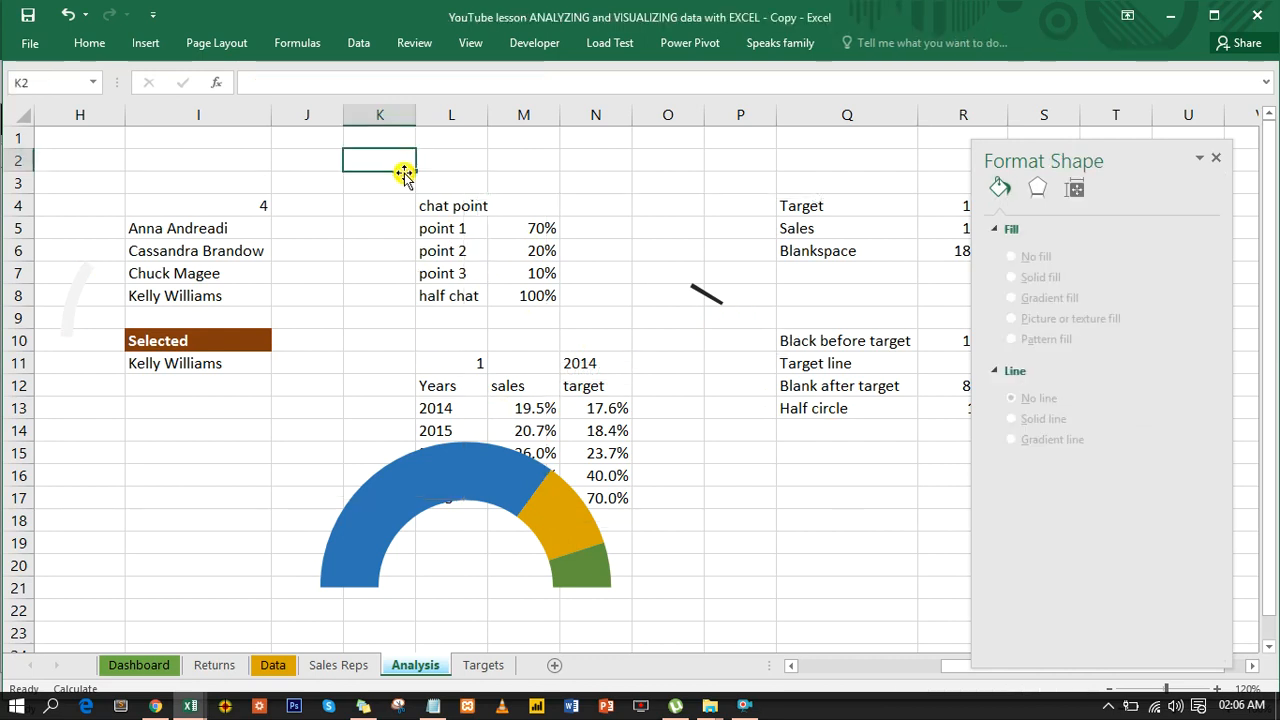
{"action": "left_click", "coordinate": [386, 214]}
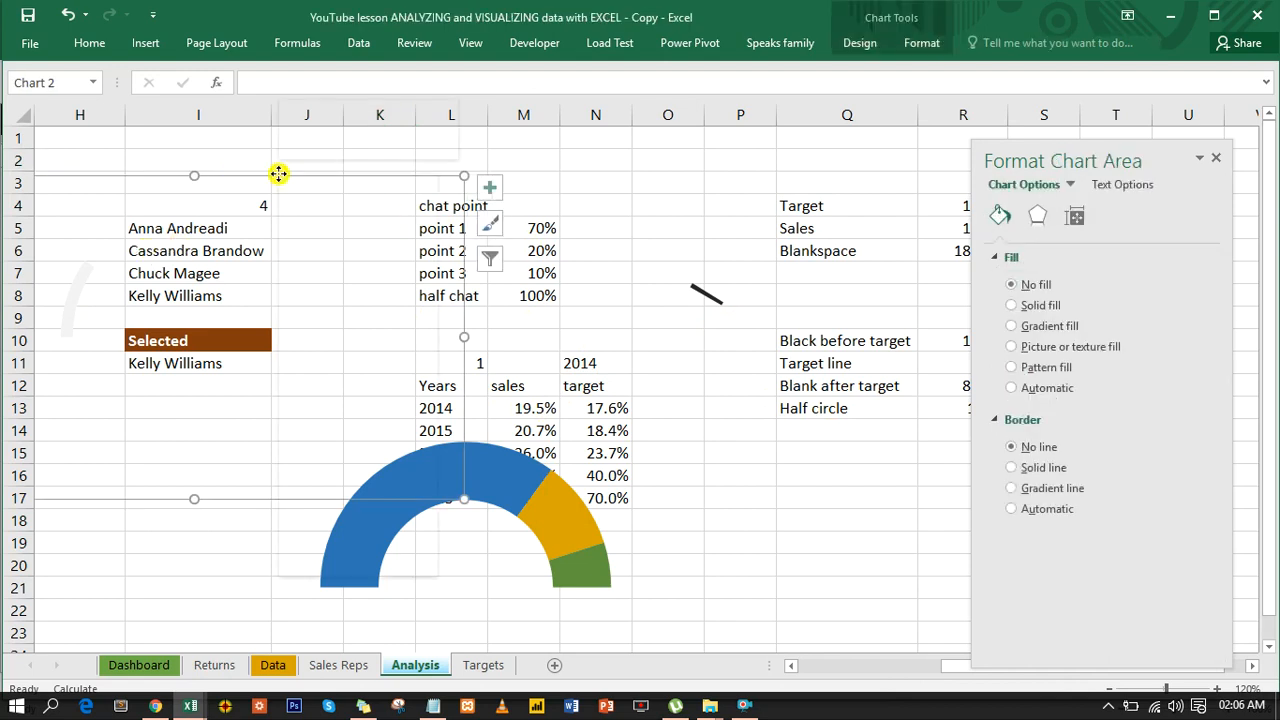
{"action": "right_click", "coordinate": [280, 175]}
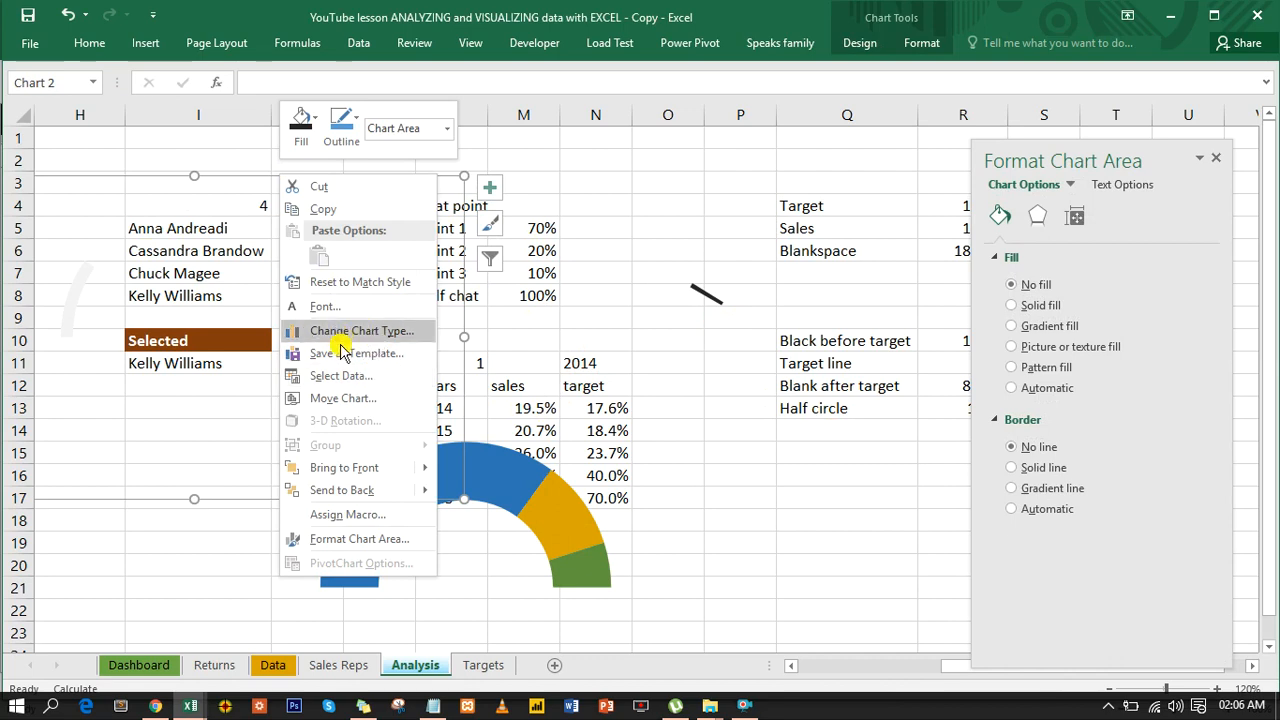
{"action": "mouse_move", "coordinate": [393, 470]}
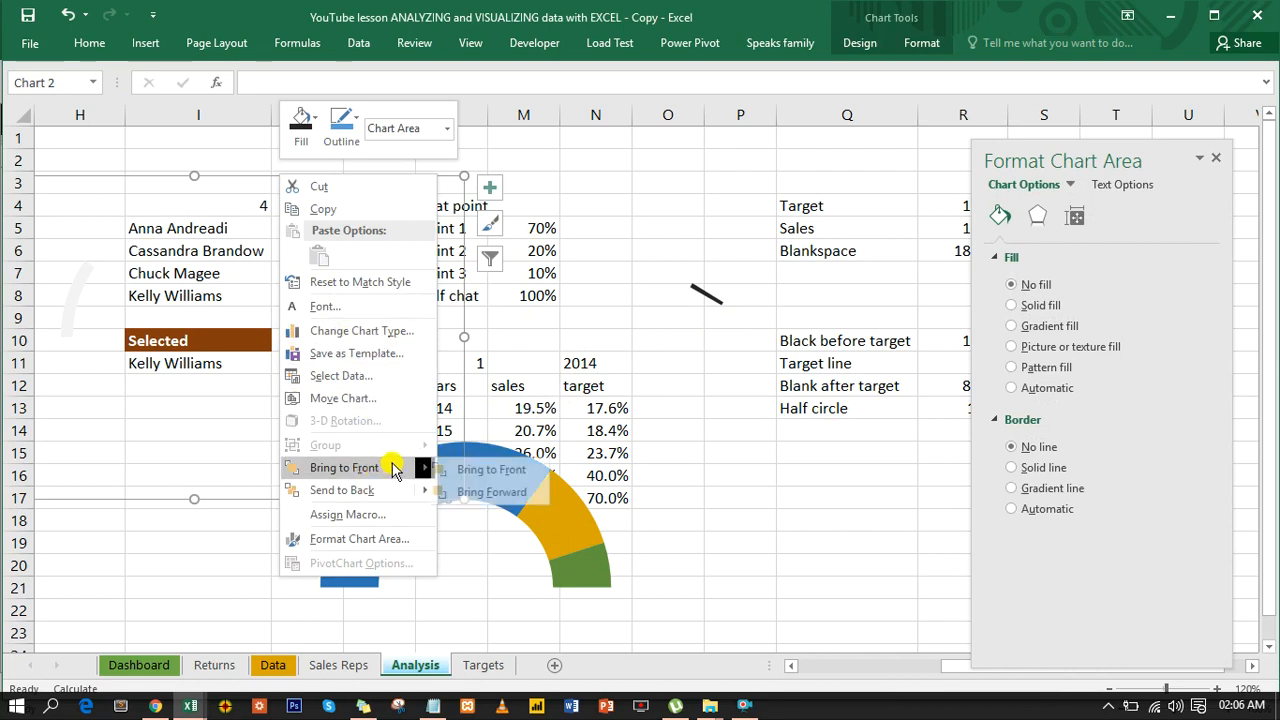
{"action": "left_click", "coordinate": [487, 467]}
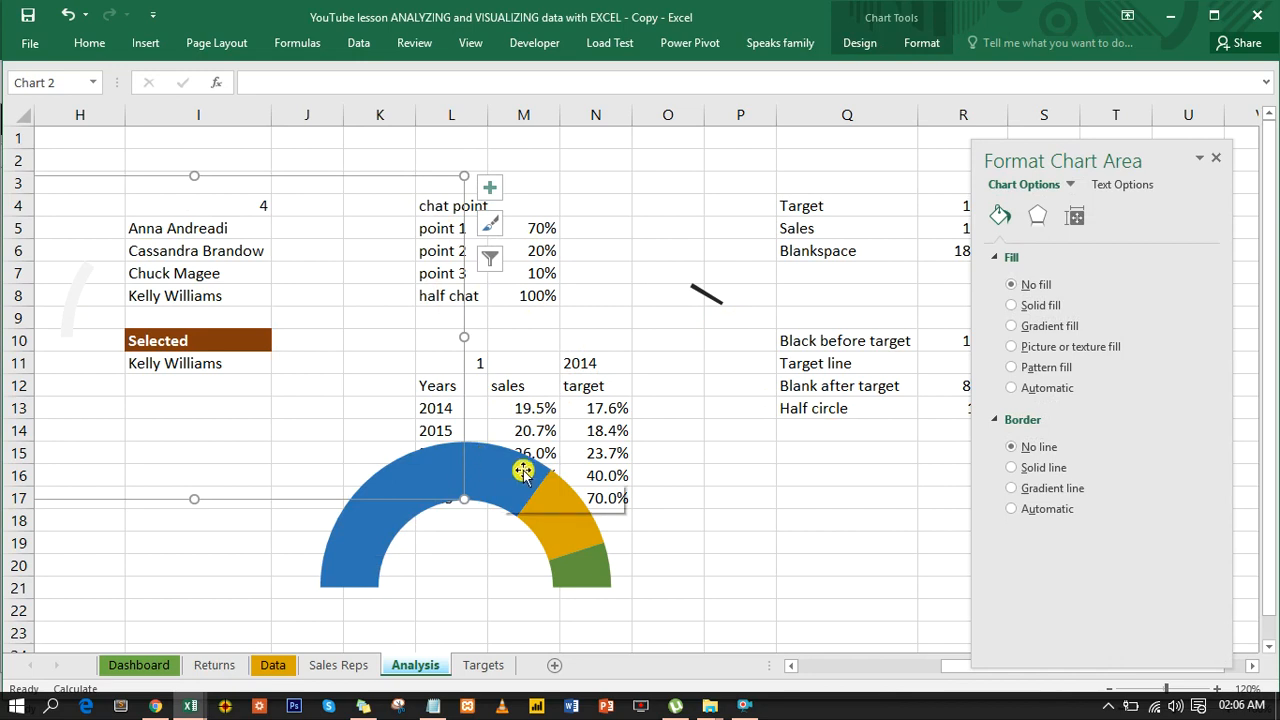
- Select the sales ring, half-doughnut gauge and target-line chart together and align them with Align Center and Align Middle
{"action": "left_click", "coordinate": [515, 465]}
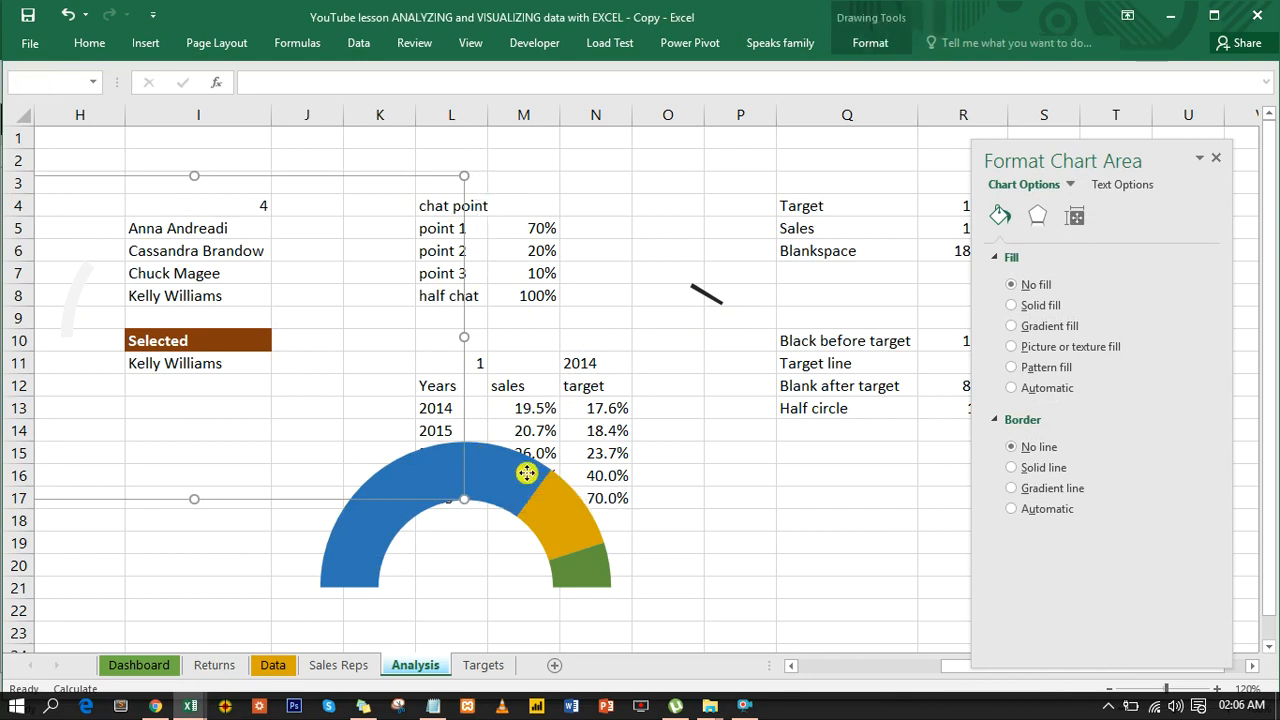
{"action": "left_click", "coordinate": [730, 327], "text": "ctrl"}
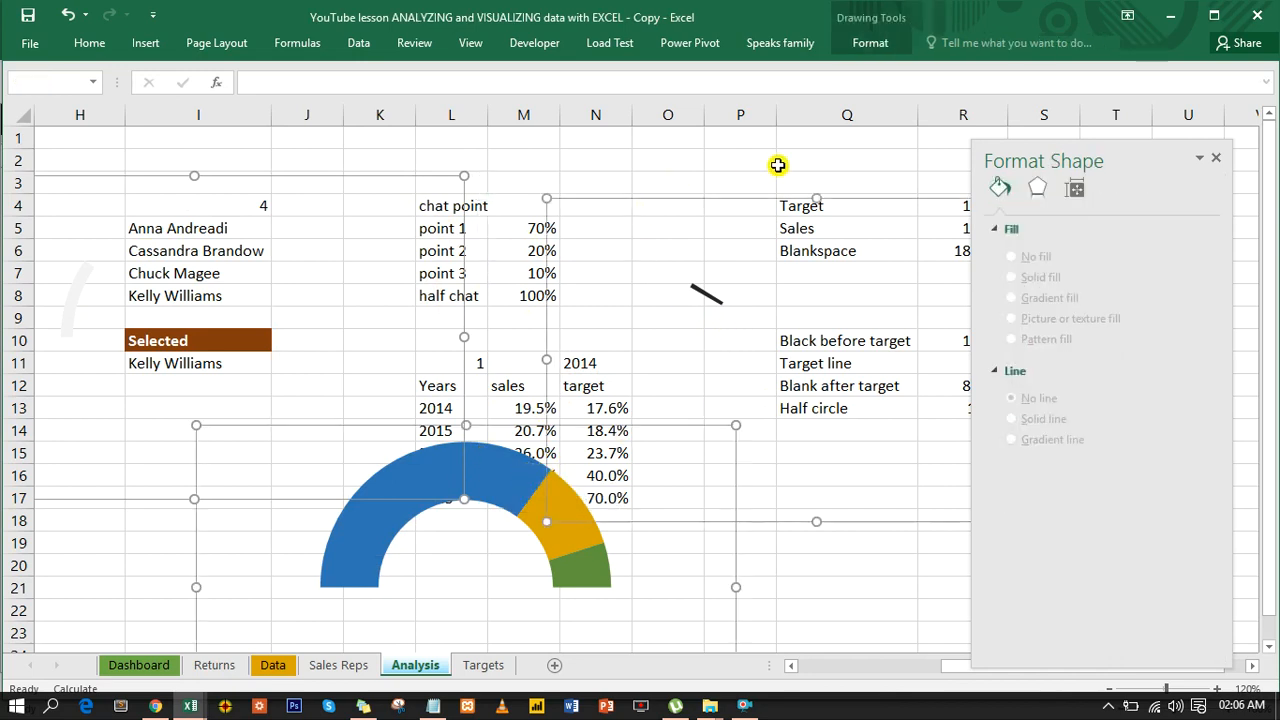
{"action": "left_click", "coordinate": [866, 45]}
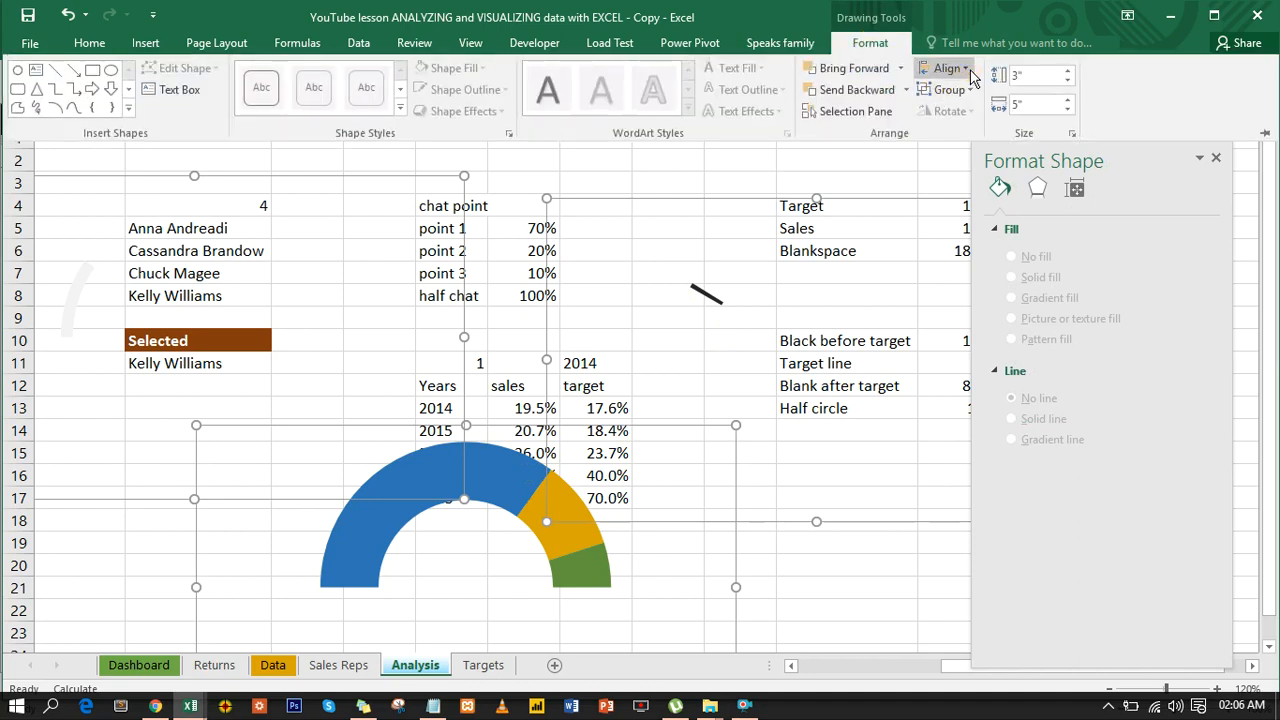
{"action": "left_click", "coordinate": [968, 70]}
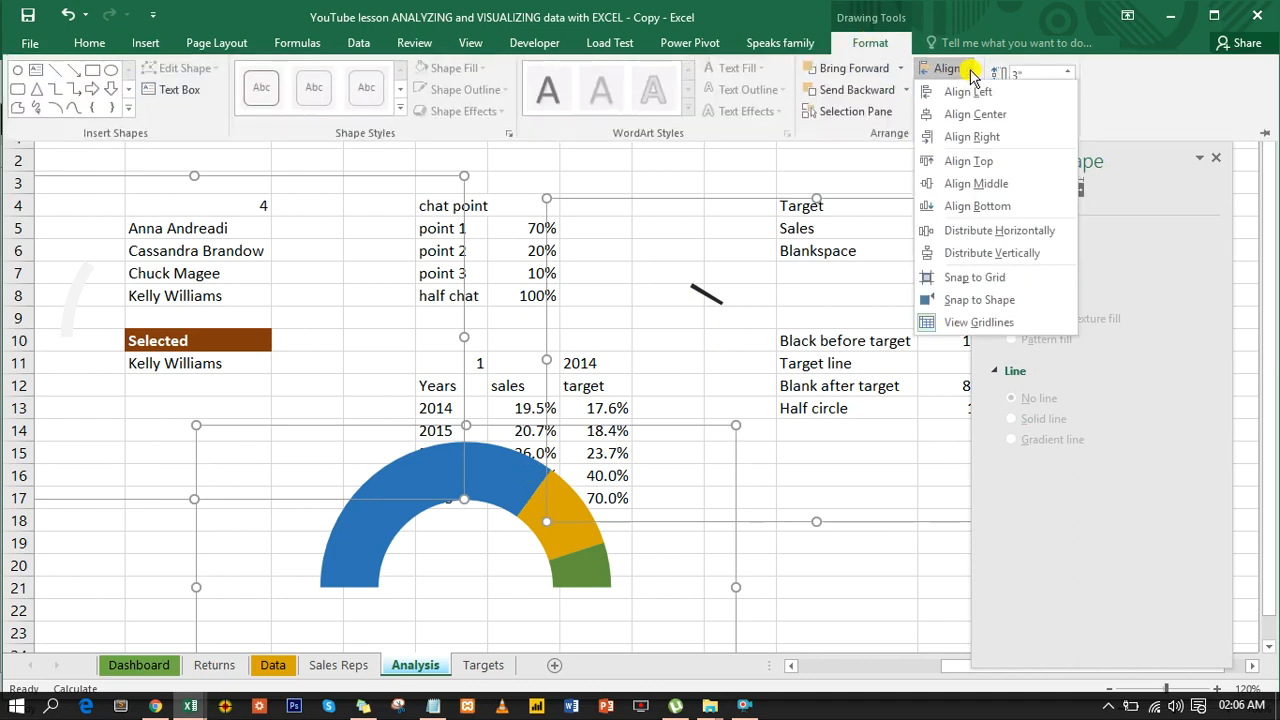
{"action": "left_click", "coordinate": [984, 118]}
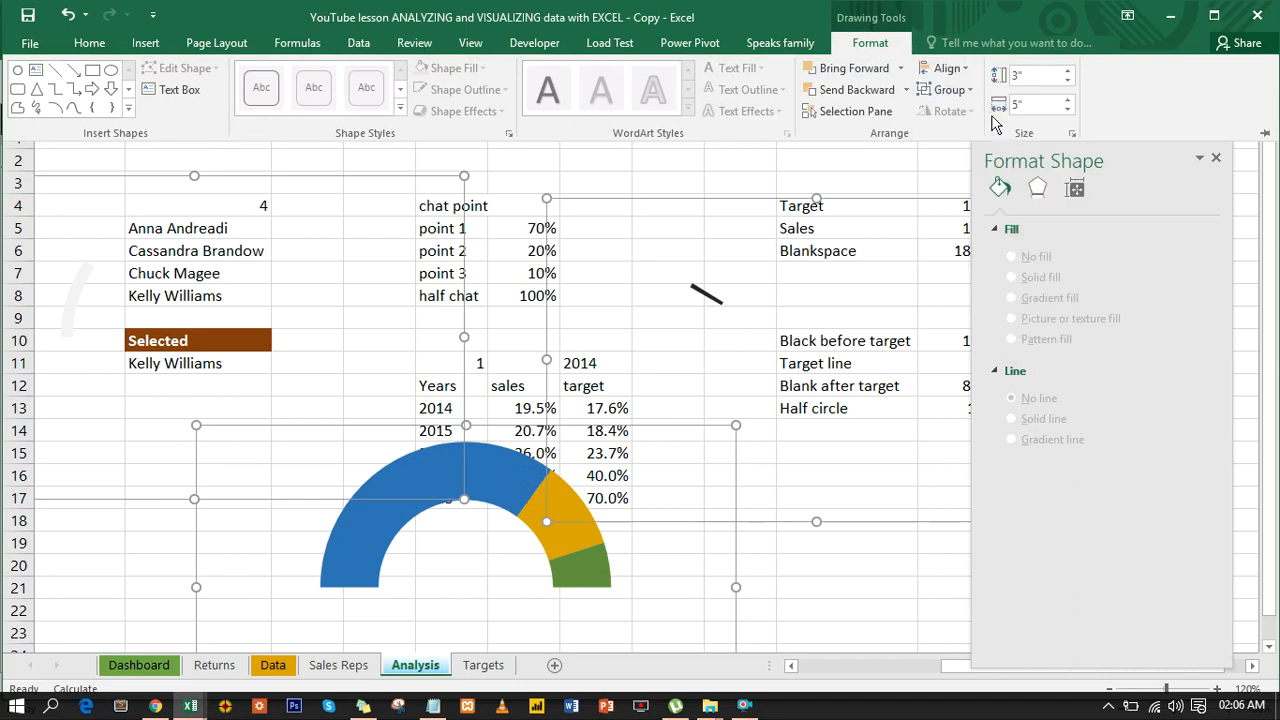
{"action": "left_click", "coordinate": [963, 68]}
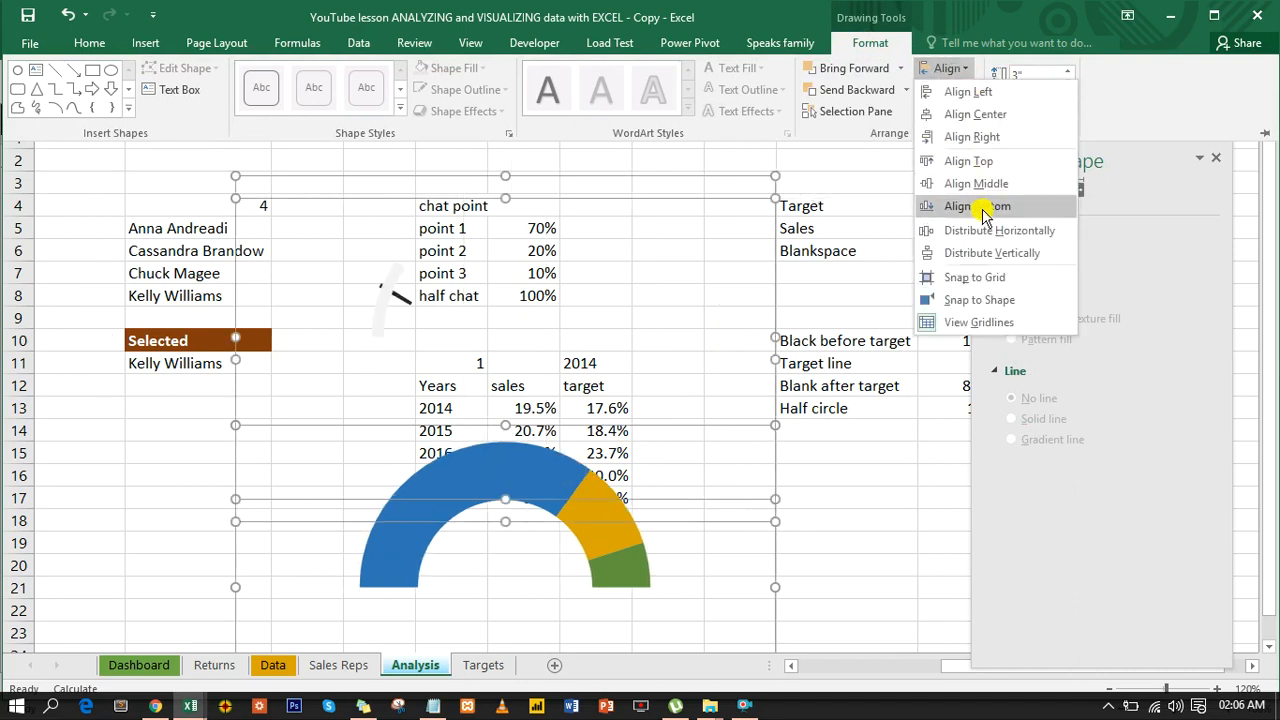
{"action": "left_click", "coordinate": [992, 184]}
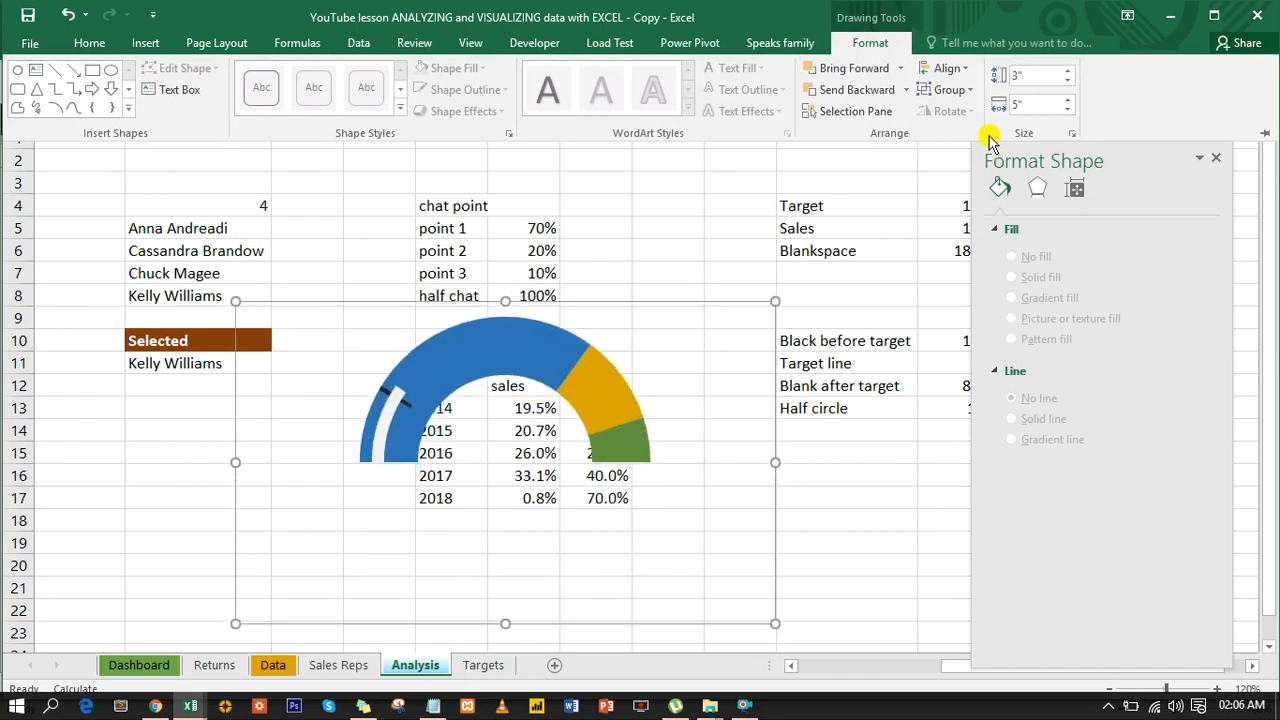
- Group the three aligned charts into one object
{"action": "left_click", "coordinate": [970, 90]}
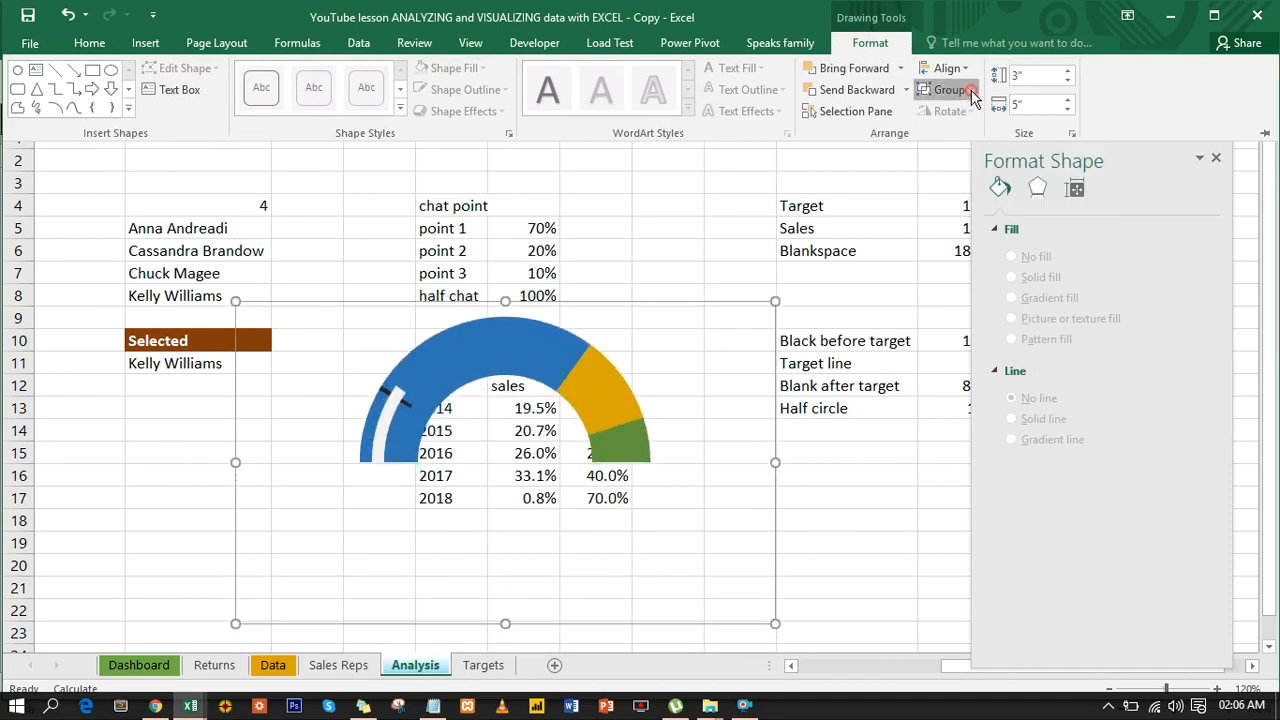
{"action": "left_click", "coordinate": [960, 114]}
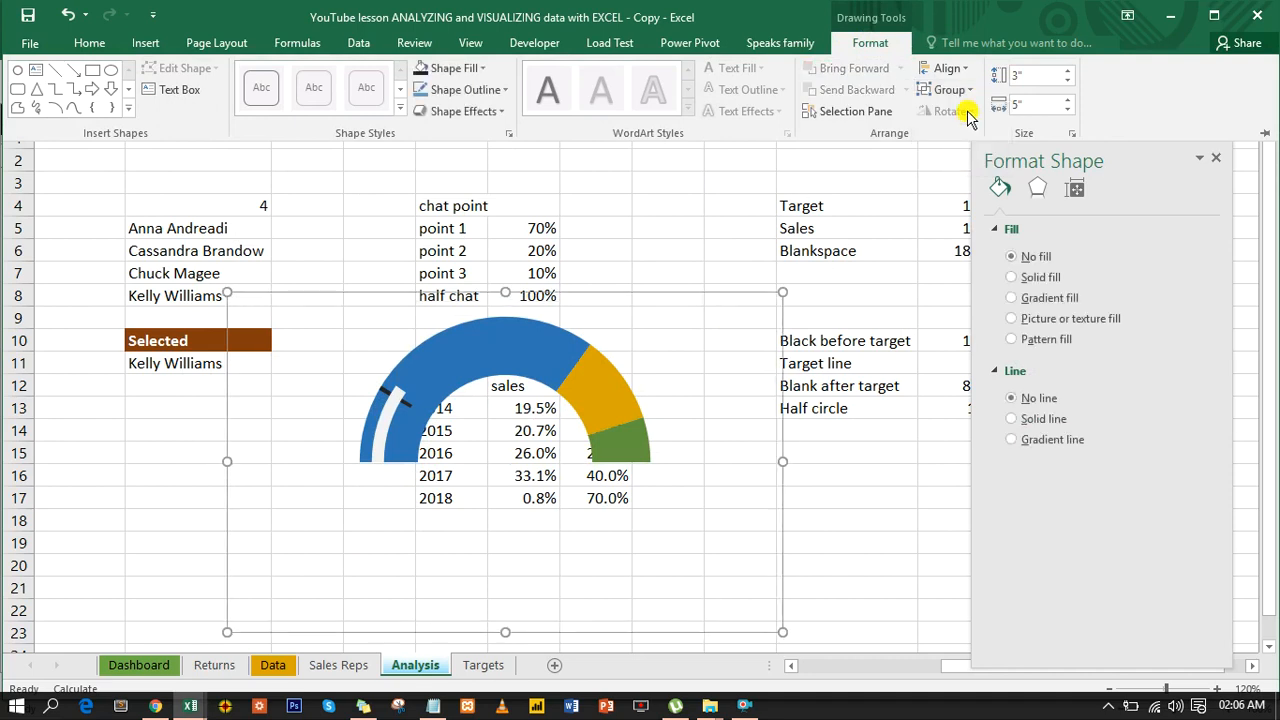
{"action": "left_click", "coordinate": [665, 222]}
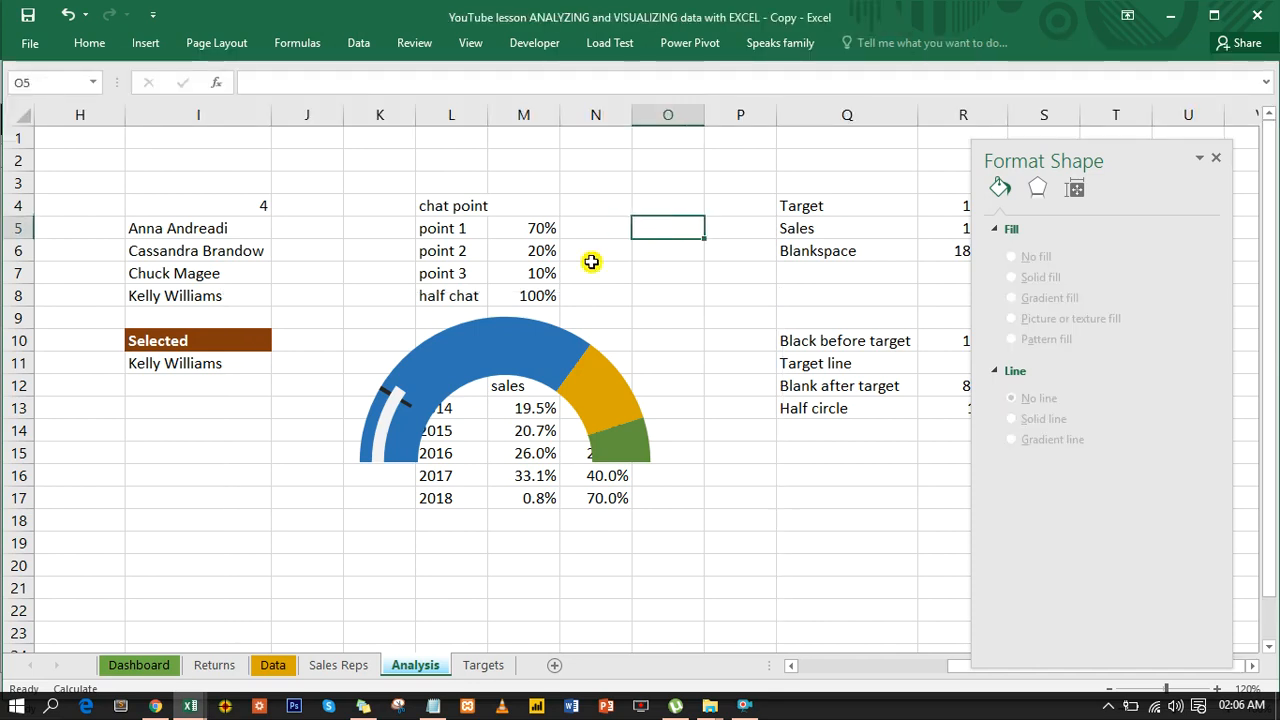
- Select the sales ring series inside the grouped gauge and set its doughnut hole size to 60%
{"action": "left_click", "coordinate": [391, 418]}
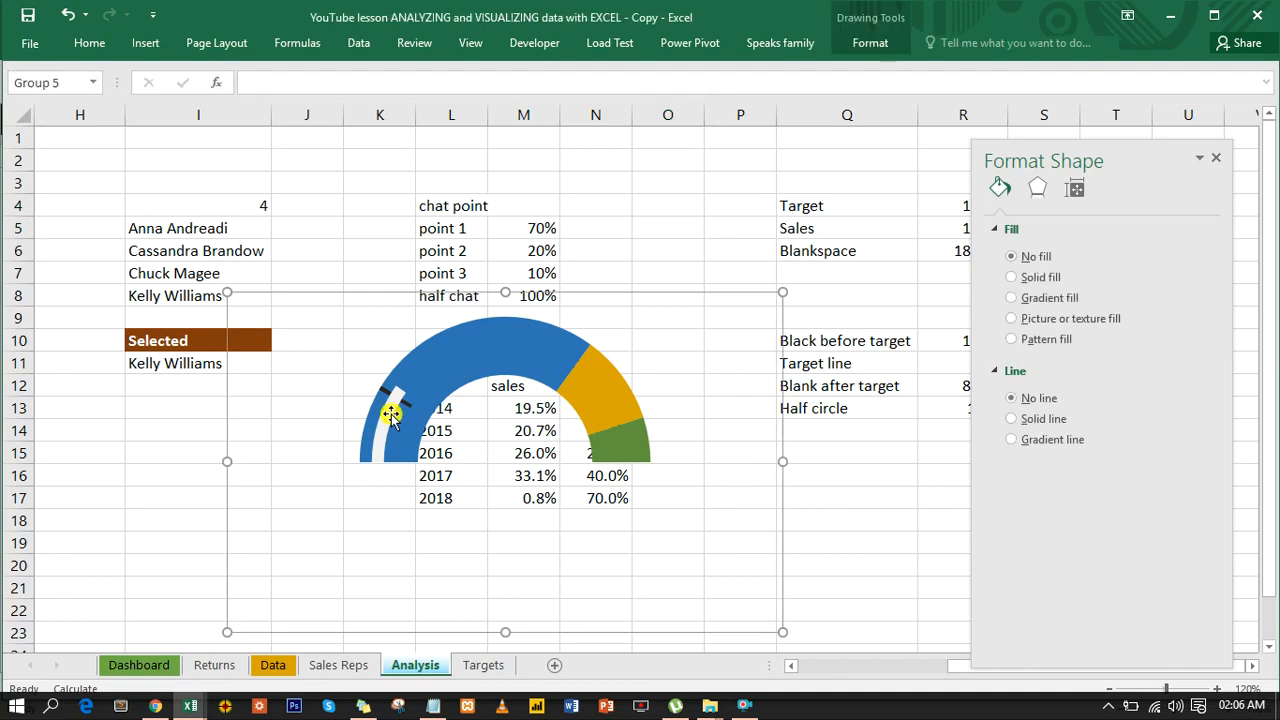
{"action": "left_click", "coordinate": [391, 418]}
{"action": "left_click", "coordinate": [388, 410]}
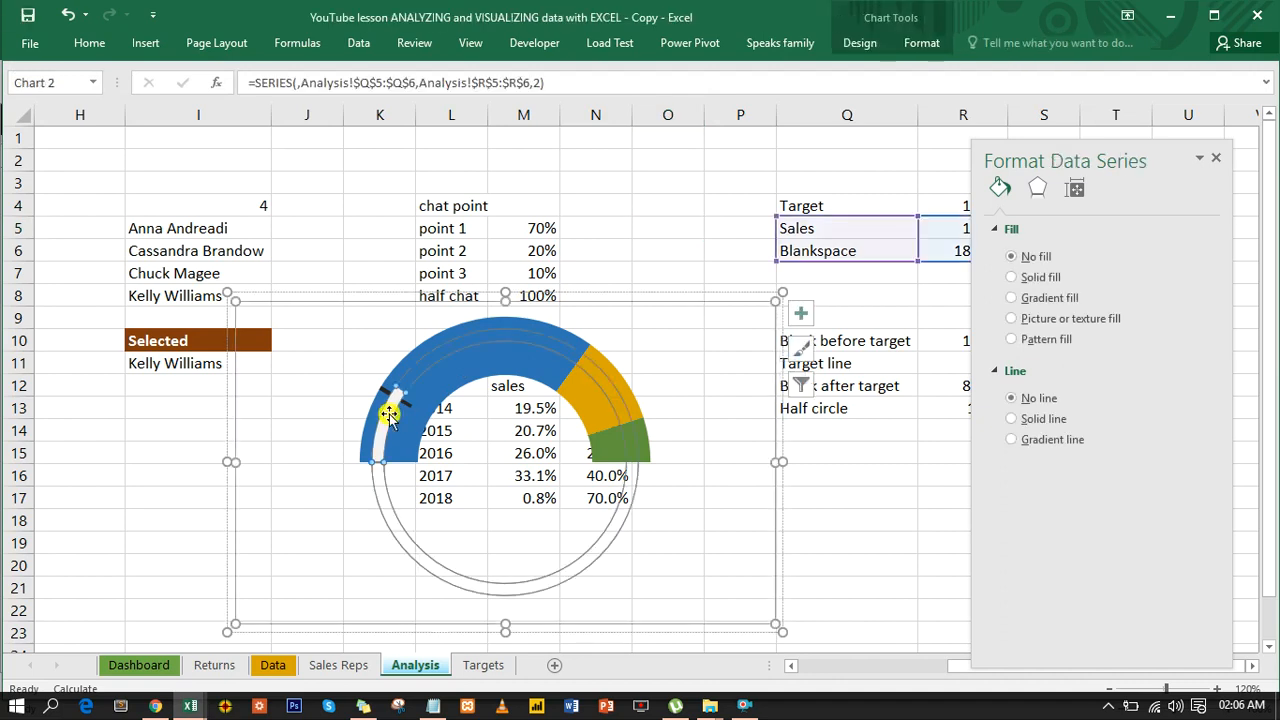
{"action": "left_click", "coordinate": [1075, 219]}
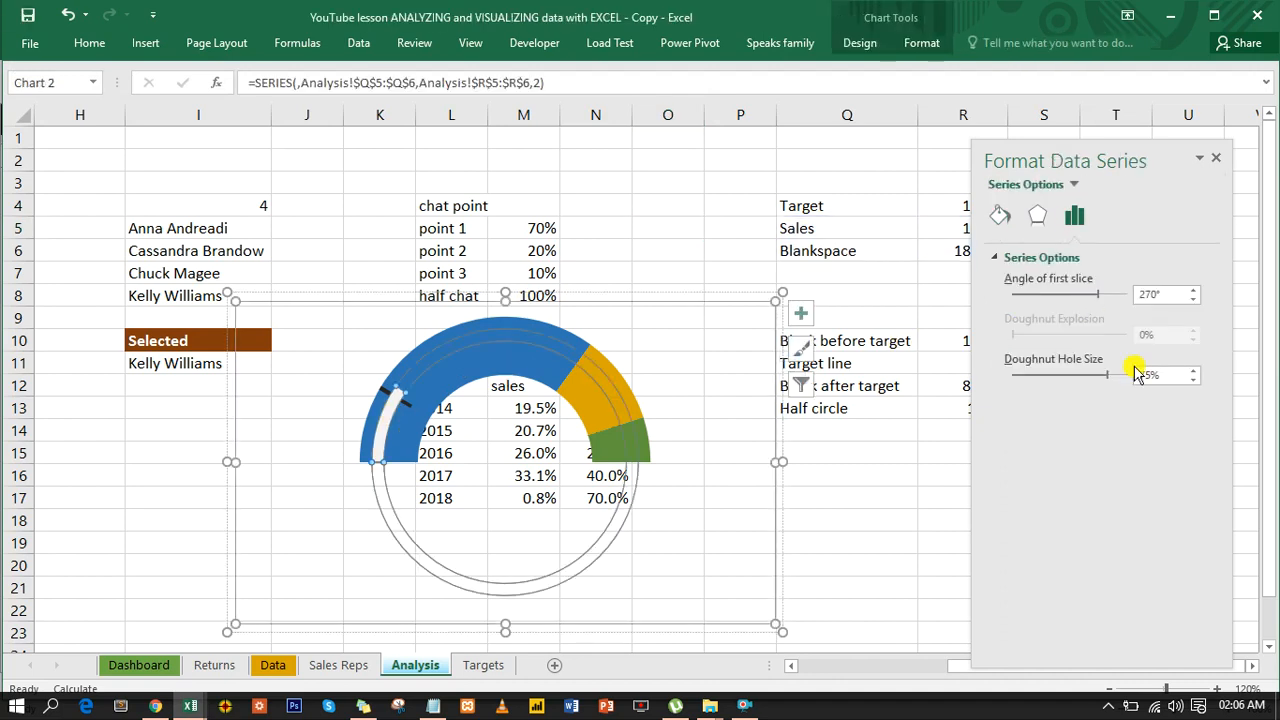
{"action": "left_click", "coordinate": [1193, 299]}
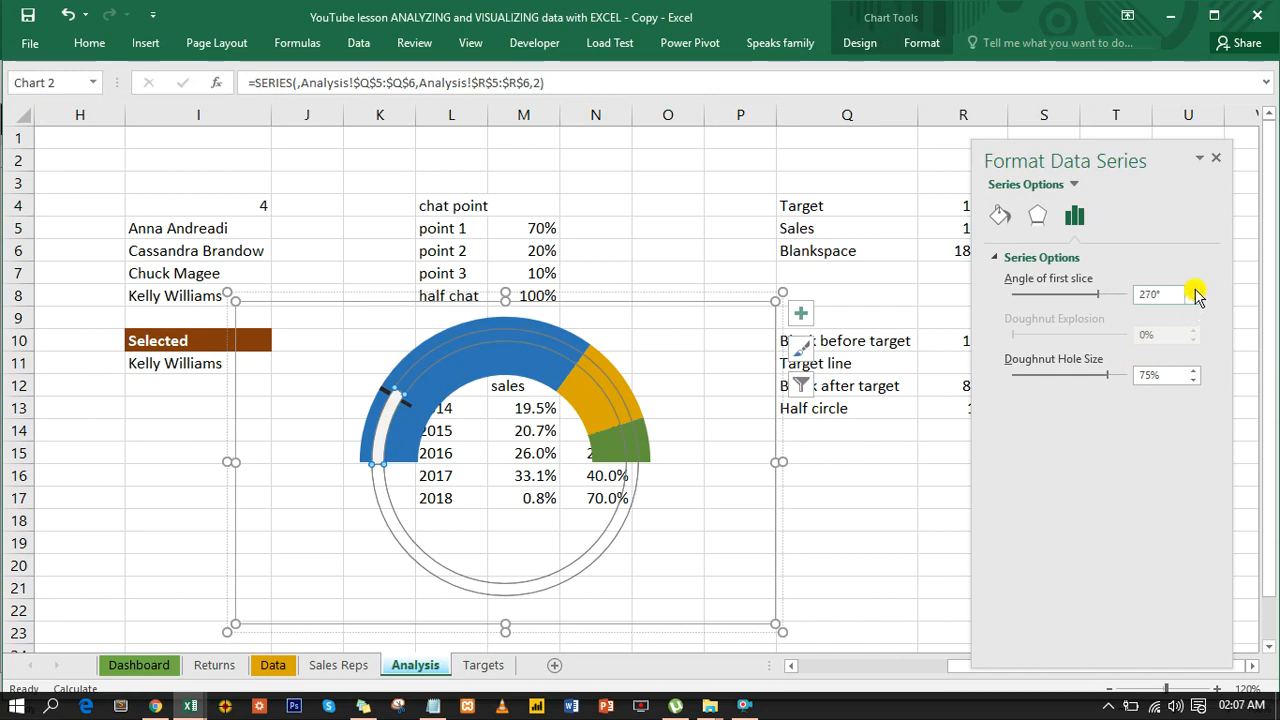
{"action": "left_click", "coordinate": [1192, 371]}
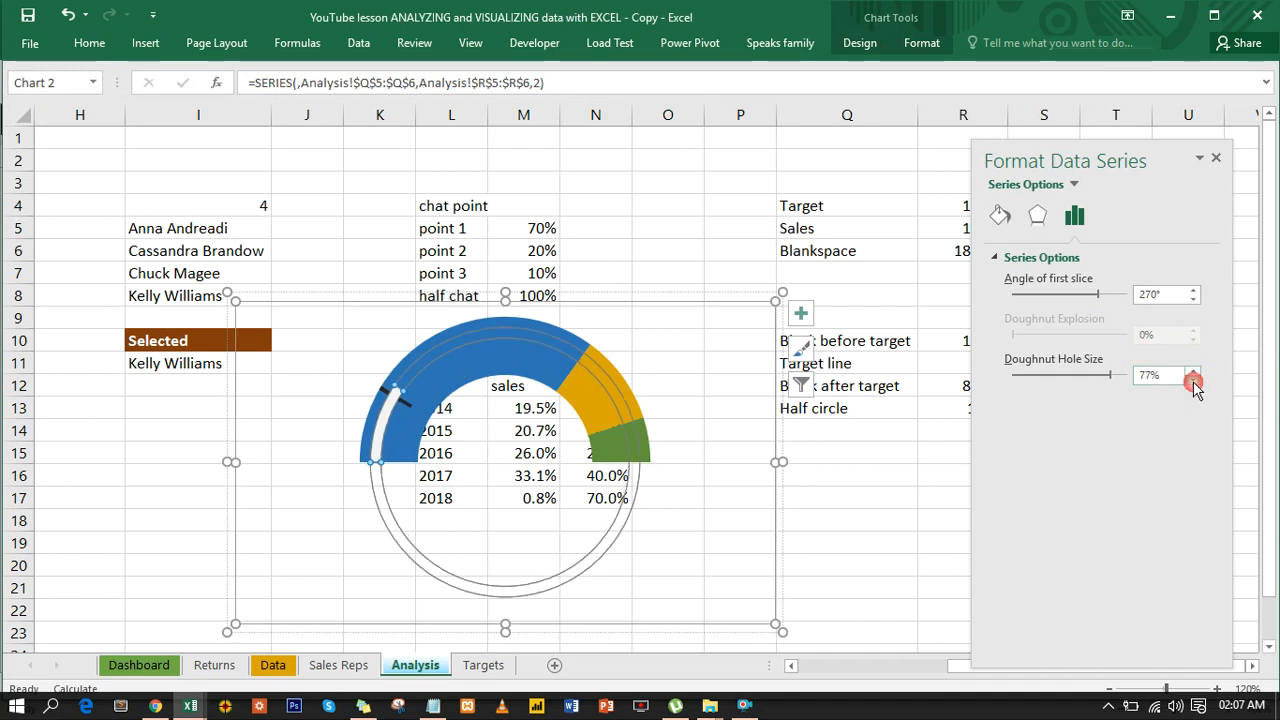
{"action": "left_click", "coordinate": [1193, 380]}
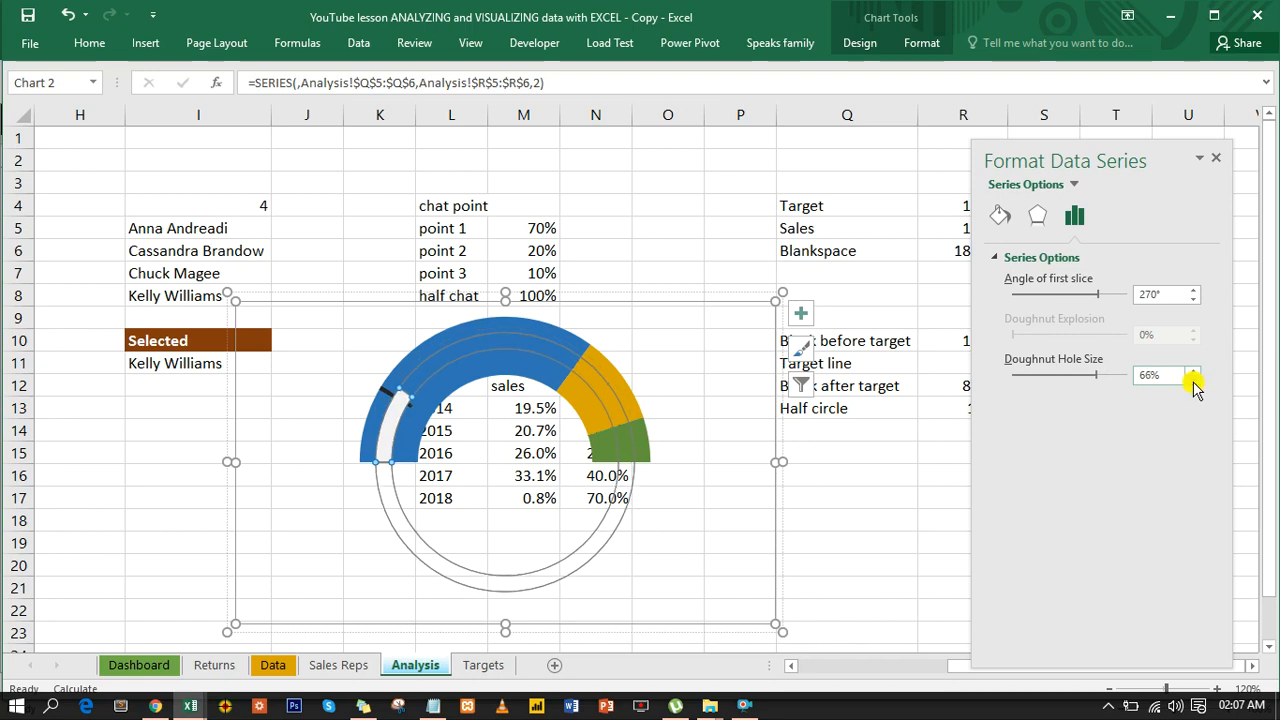
{"action": "left_click", "coordinate": [1193, 380]}
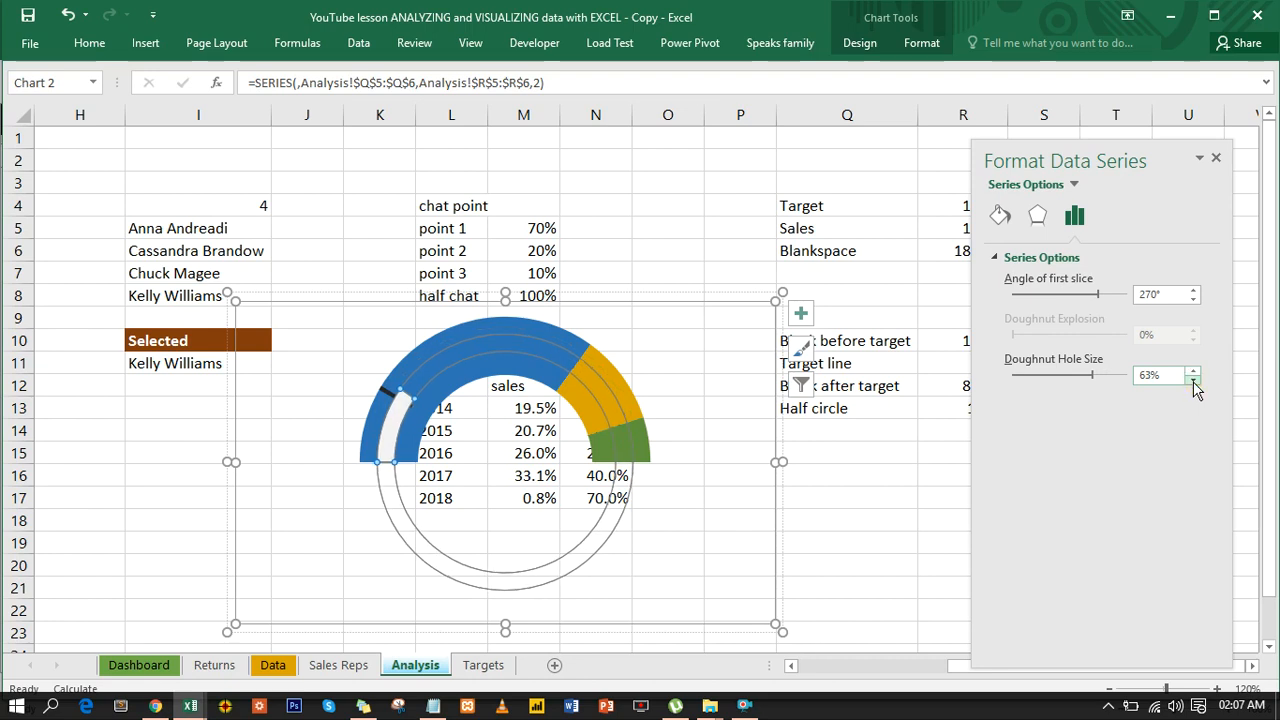
{"action": "left_click", "coordinate": [1193, 380]}
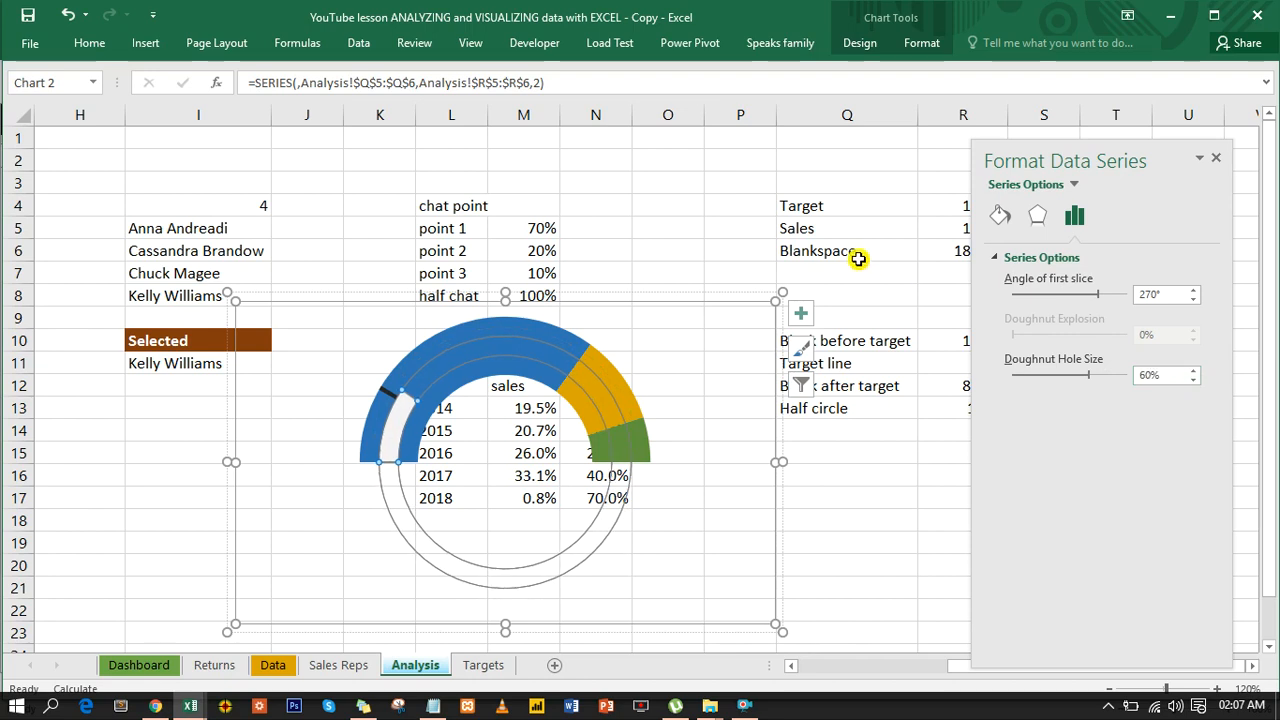
{"action": "left_click", "coordinate": [718, 194]}
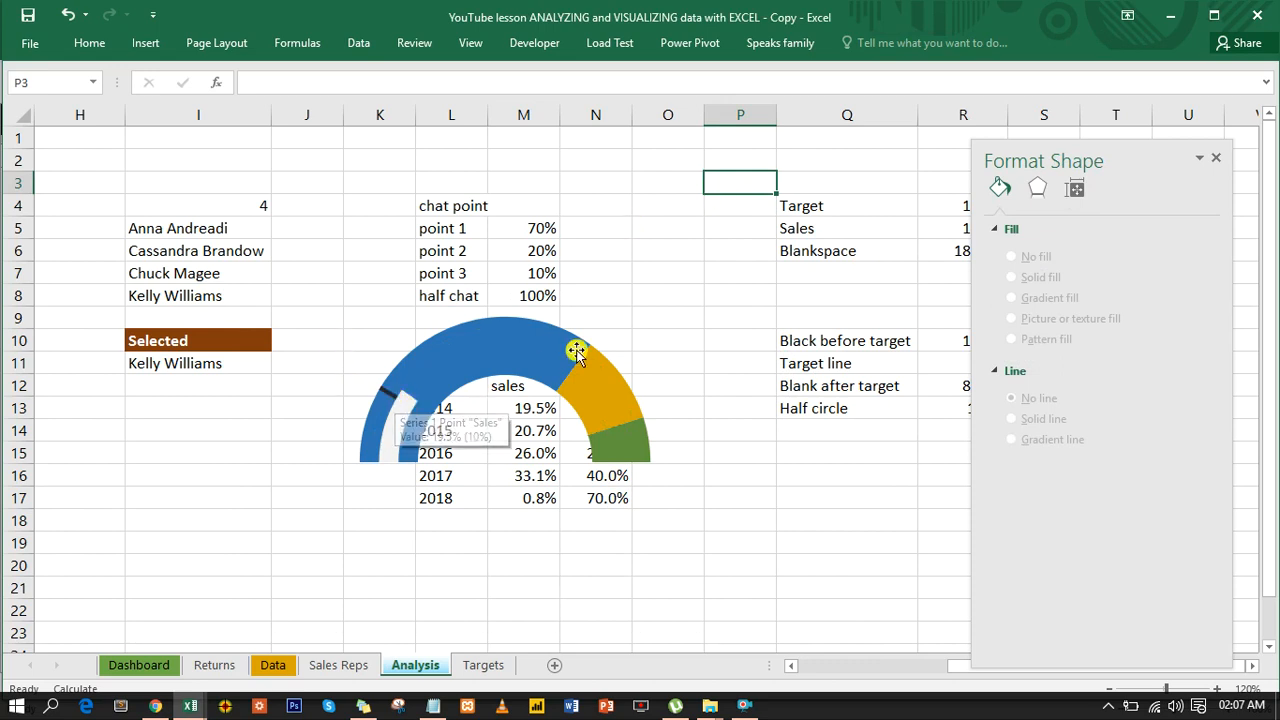
- Cut the grouped gauge from the Analysis sheet and paste it onto the Dashboard sheet
{"action": "left_click", "coordinate": [609, 314]}
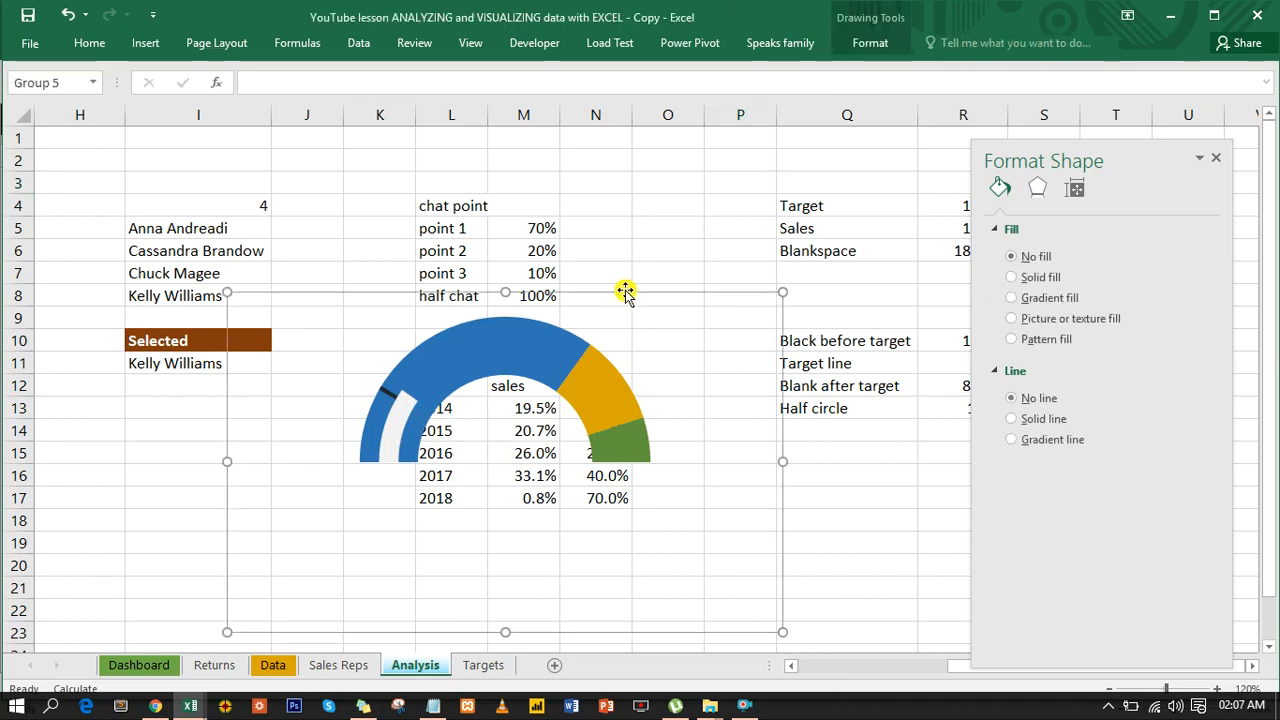
{"action": "key", "text": "Delete"}
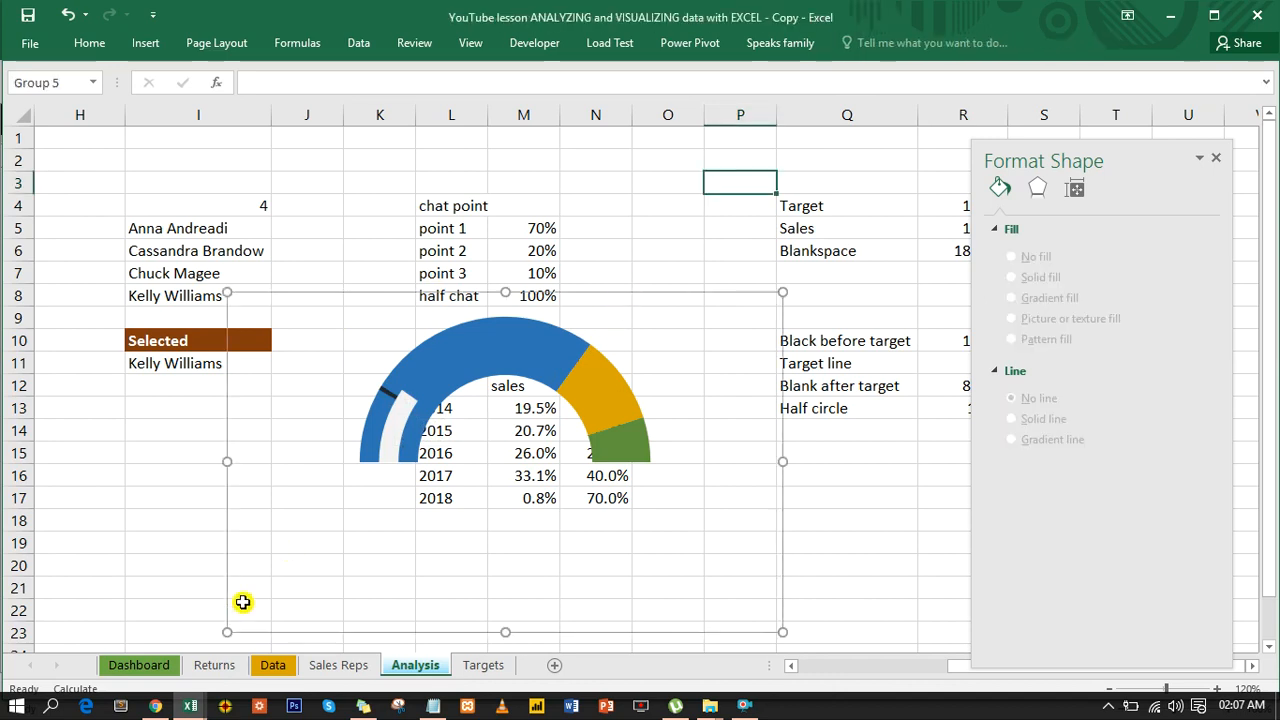
{"action": "left_click", "coordinate": [140, 666]}
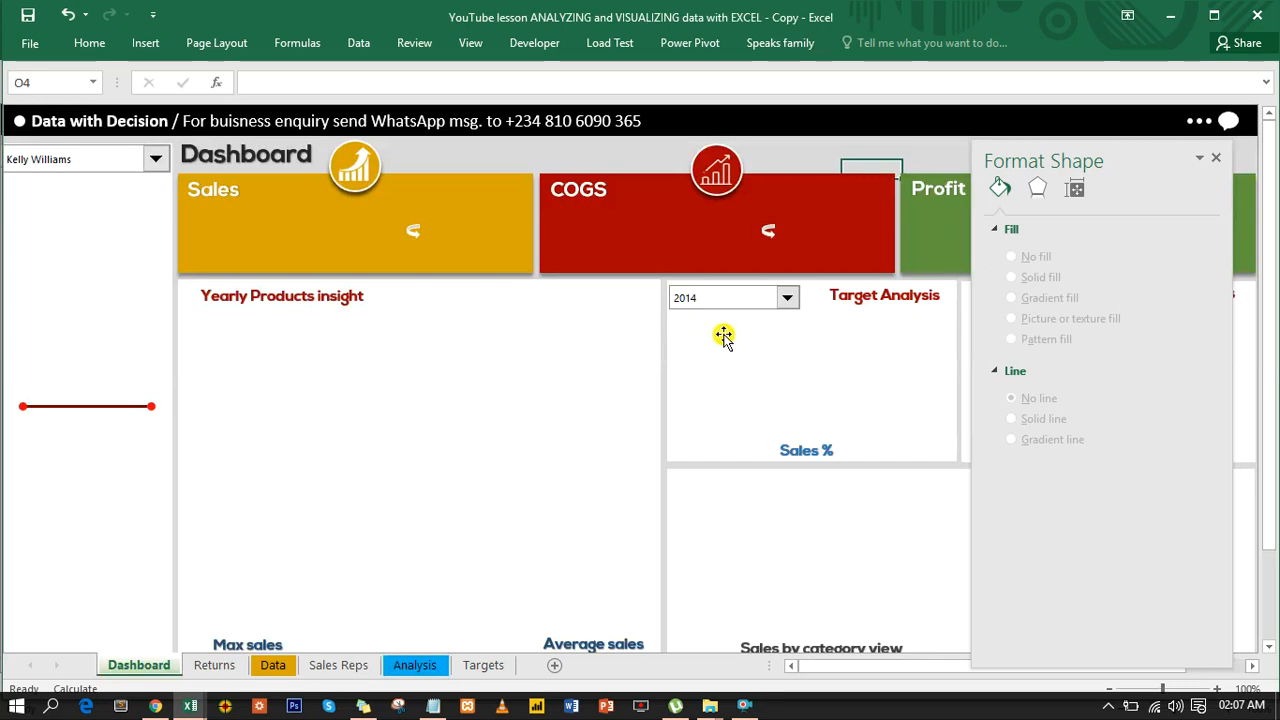
{"action": "left_click", "coordinate": [724, 338]}
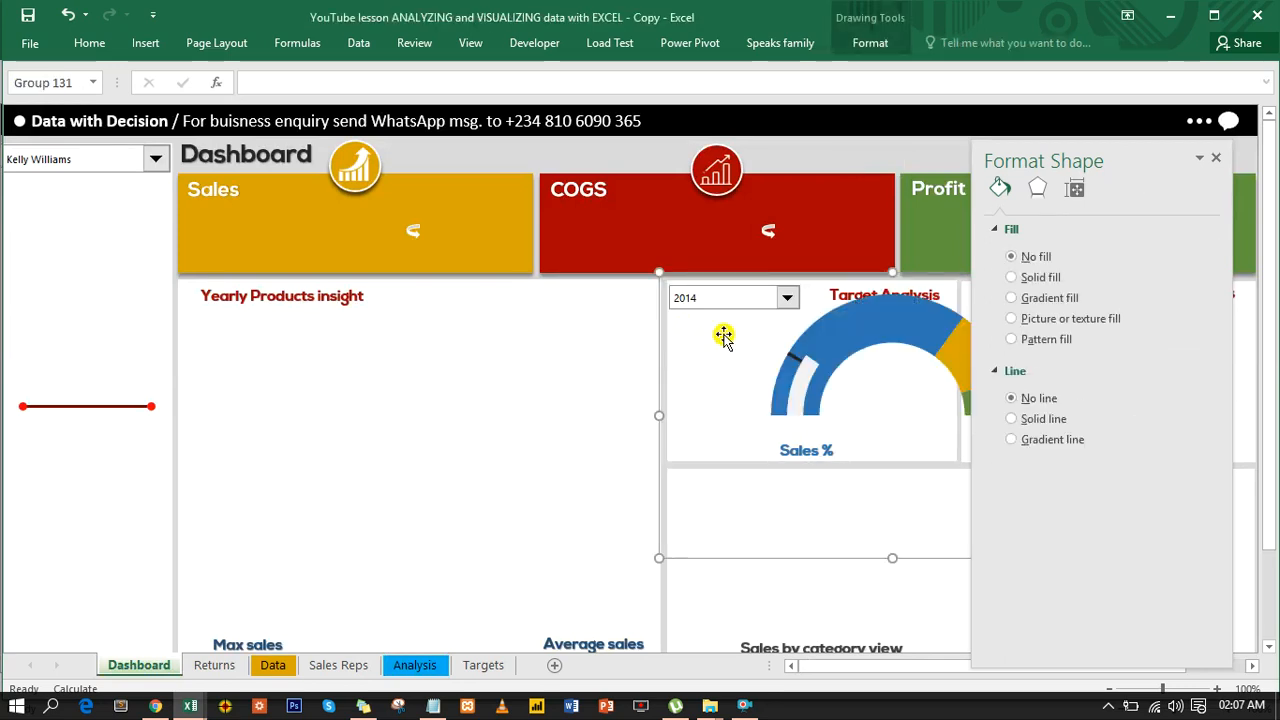
- Close the shape formatting pane and position the grouped gauge inside the Target Analysis panel, below its heading and year selector
{"action": "left_click", "coordinate": [1216, 157]}
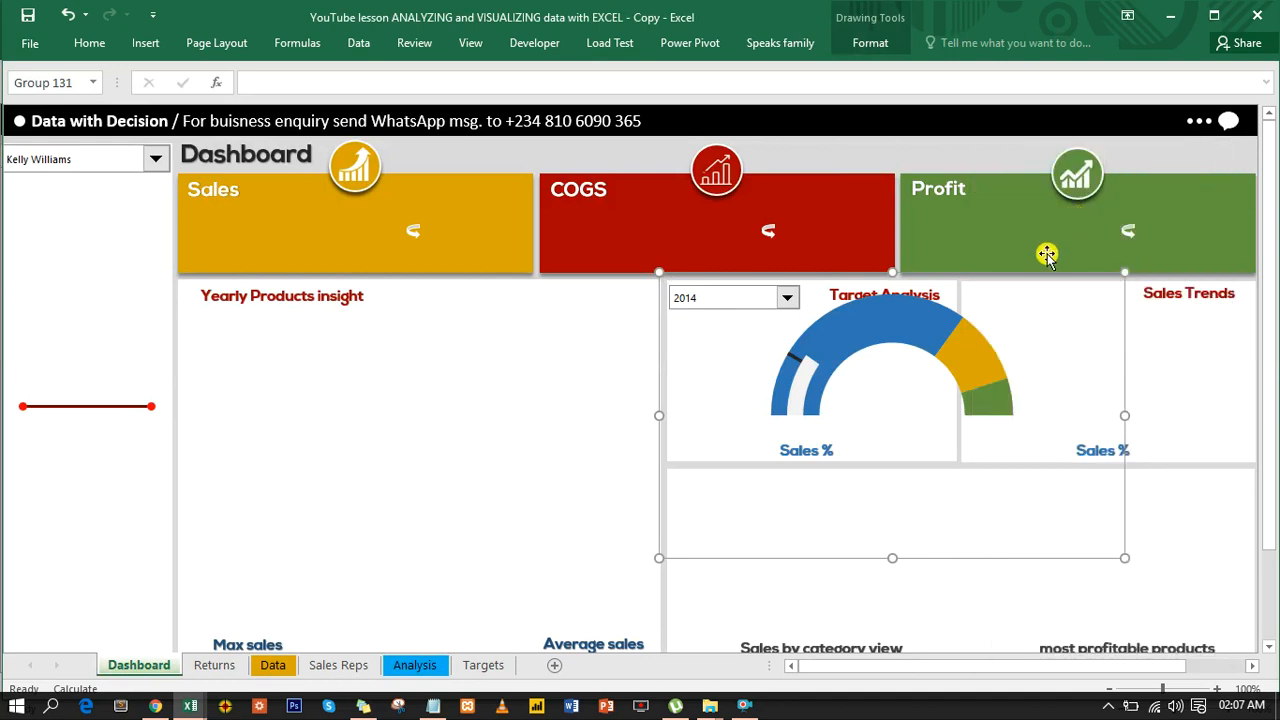
{"action": "left_click", "coordinate": [1121, 307]}
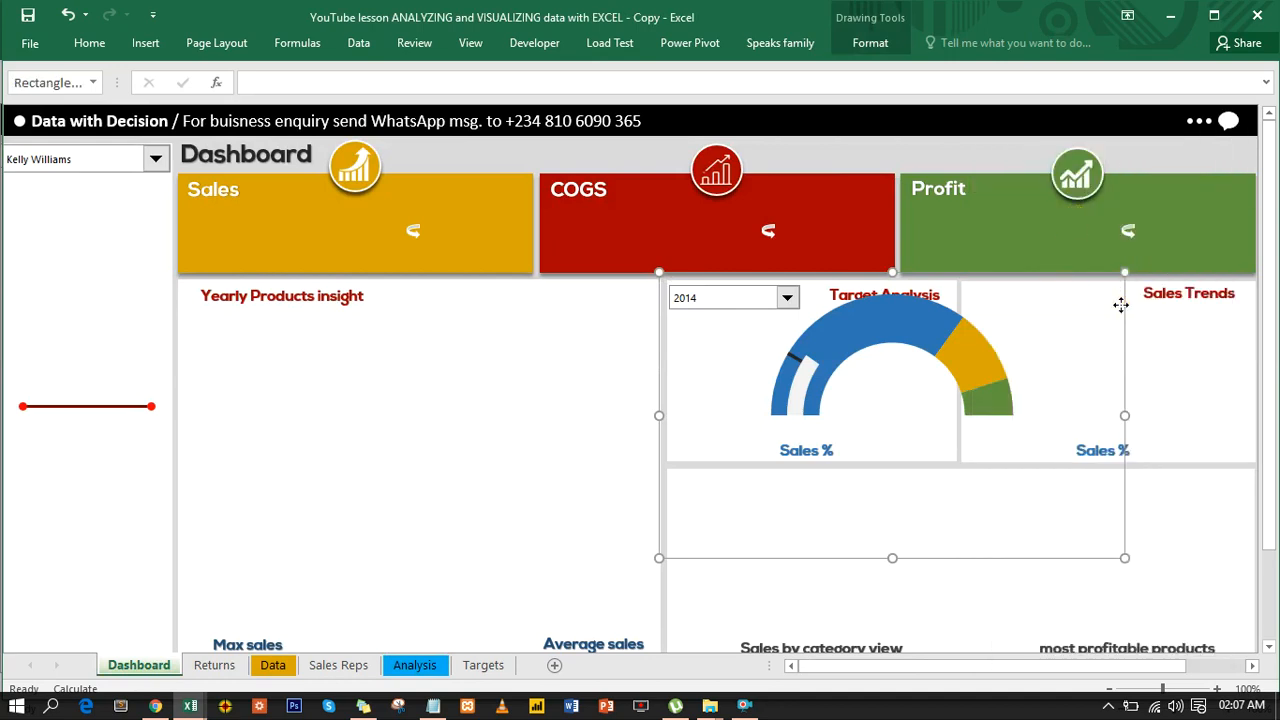
{"action": "left_click", "coordinate": [966, 322]}
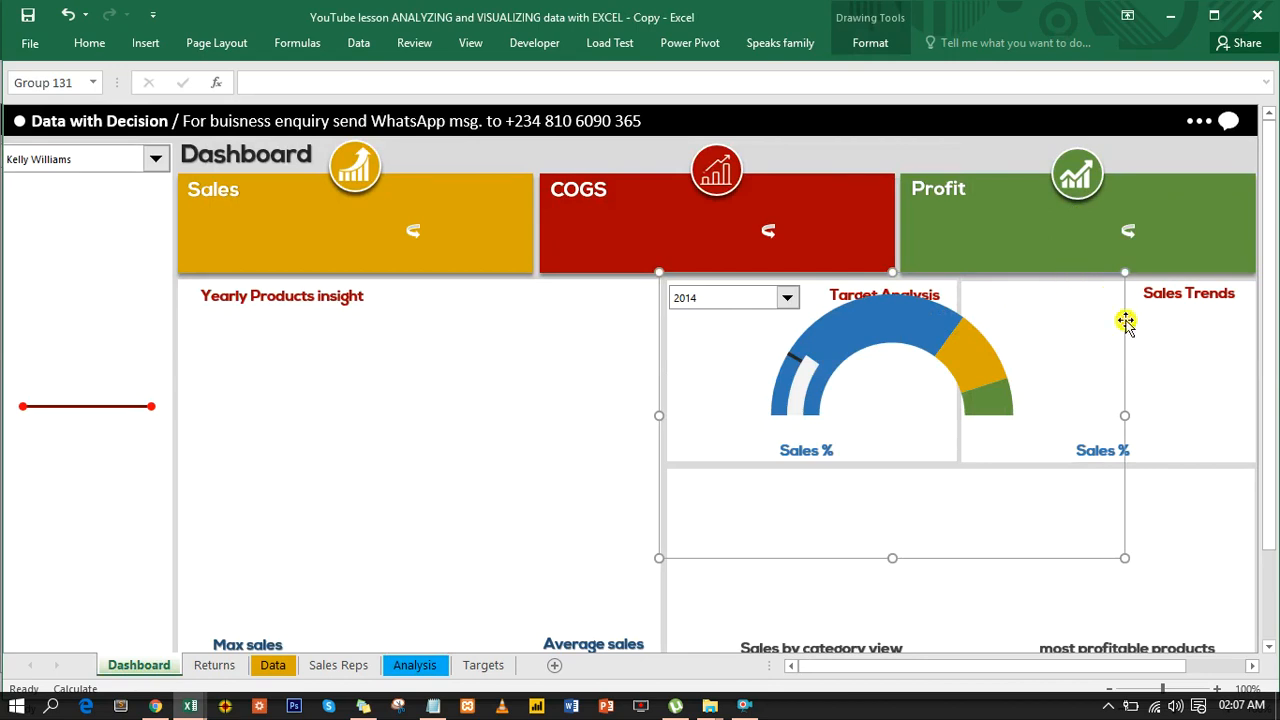
{"action": "left_click_drag", "start_coordinate": [1069, 321], "coordinate": [1043, 345]}
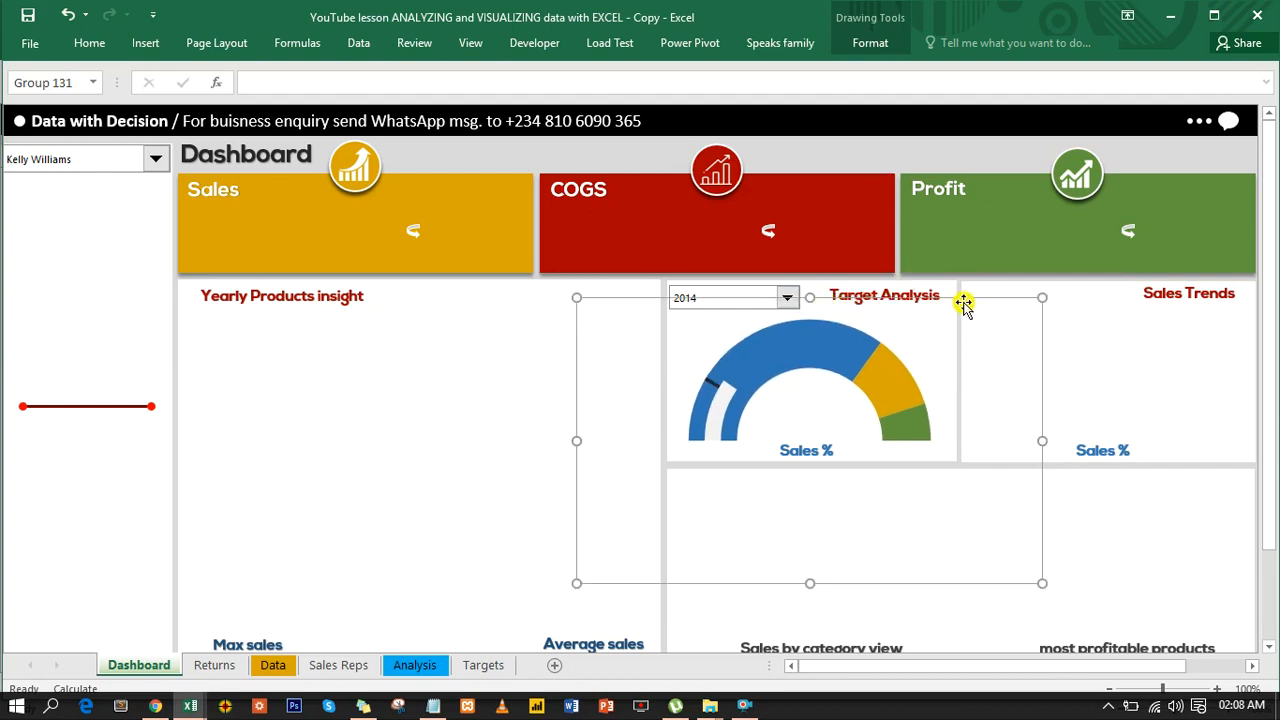
{"action": "left_click_drag", "start_coordinate": [972, 299], "coordinate": [971, 306]}
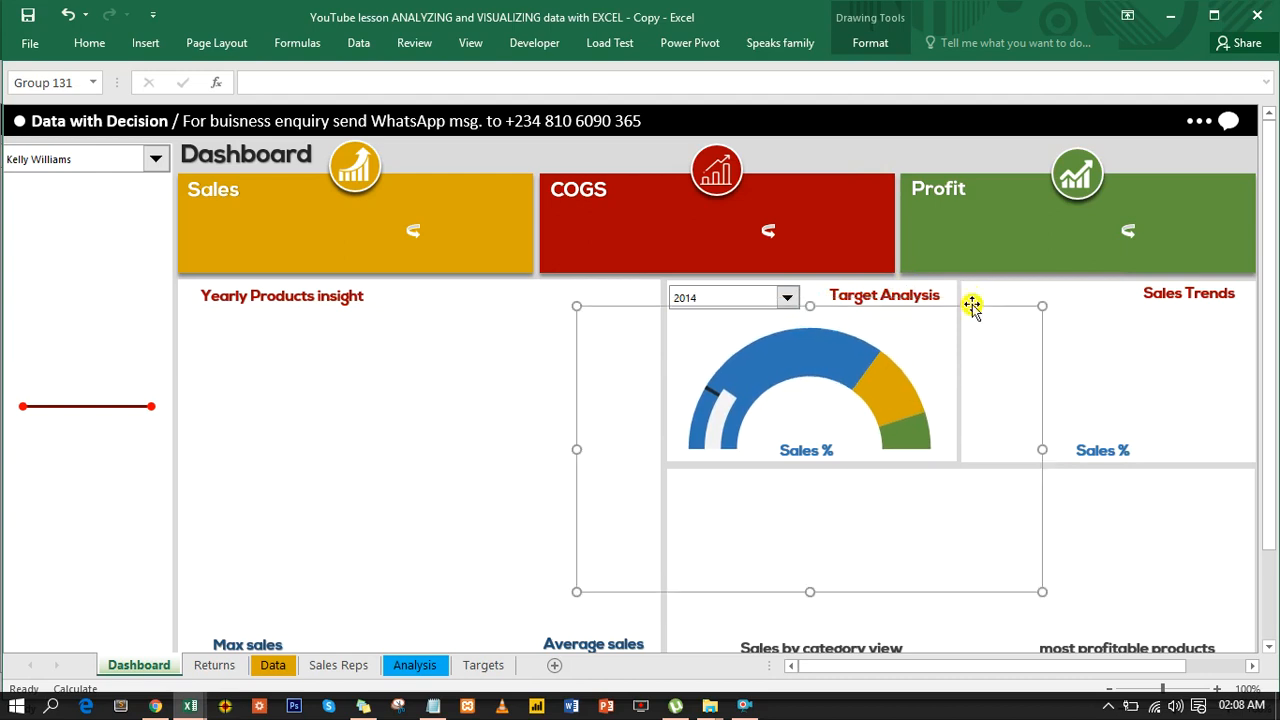
- Test the gauge by switching the Target Analysis year selector to 2015 and then to 2018
{"action": "left_click", "coordinate": [789, 302]}
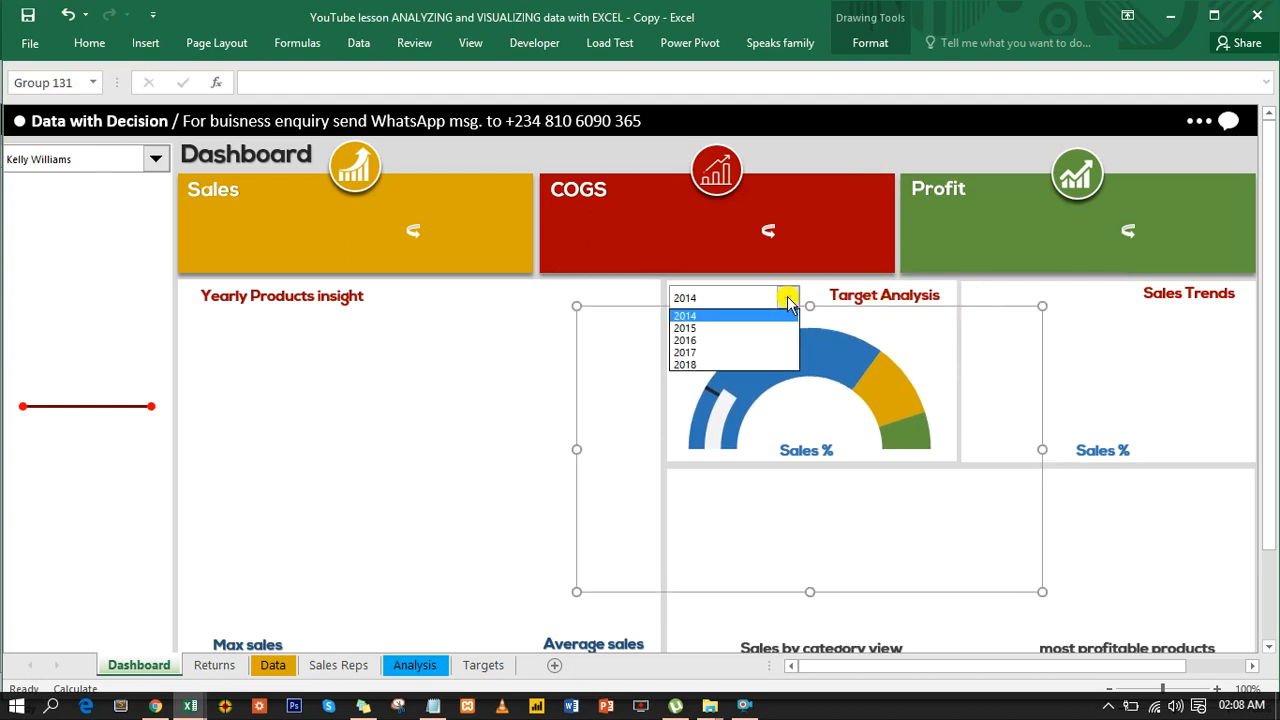
{"action": "left_click", "coordinate": [729, 320]}
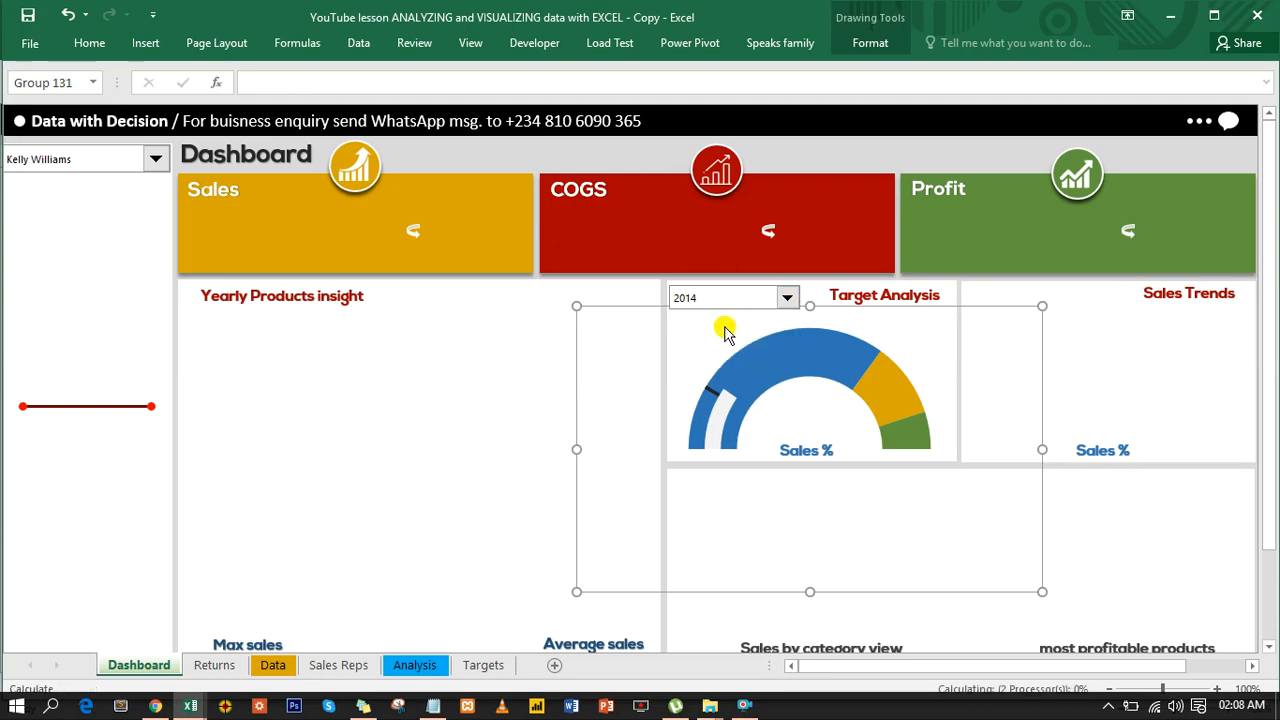
{"action": "left_click", "coordinate": [789, 300]}
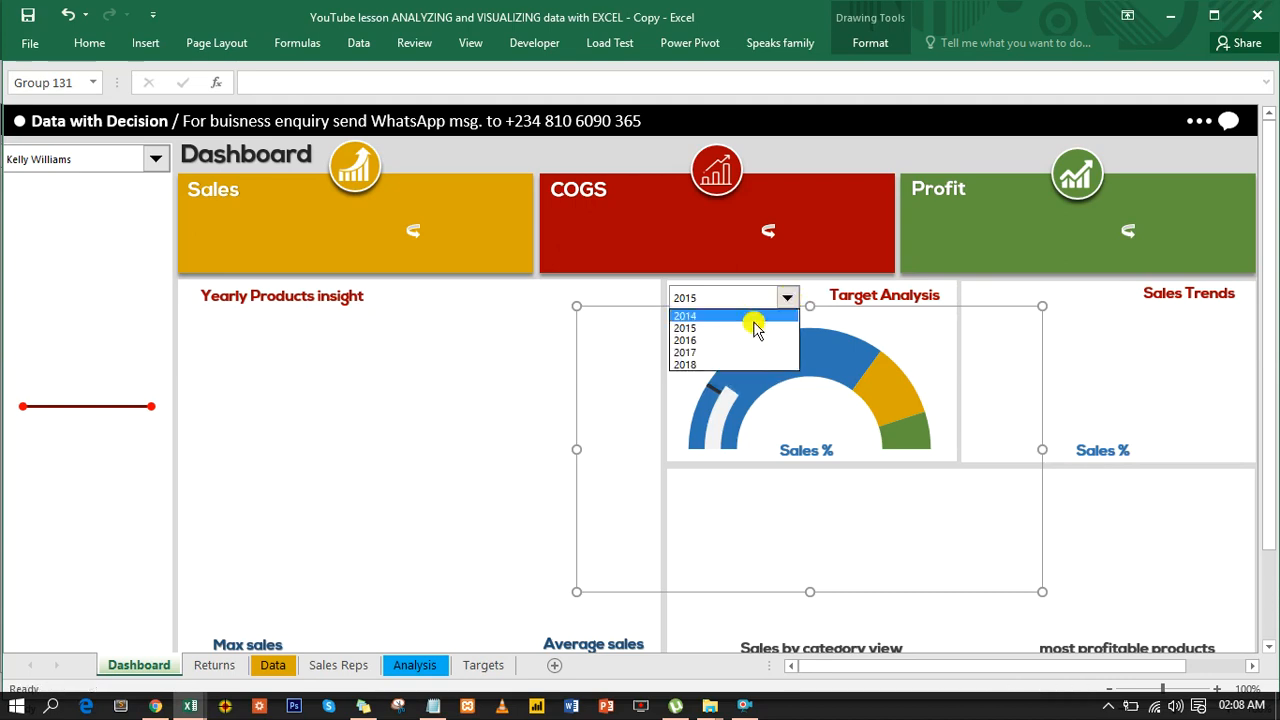
{"action": "left_click", "coordinate": [716, 365]}
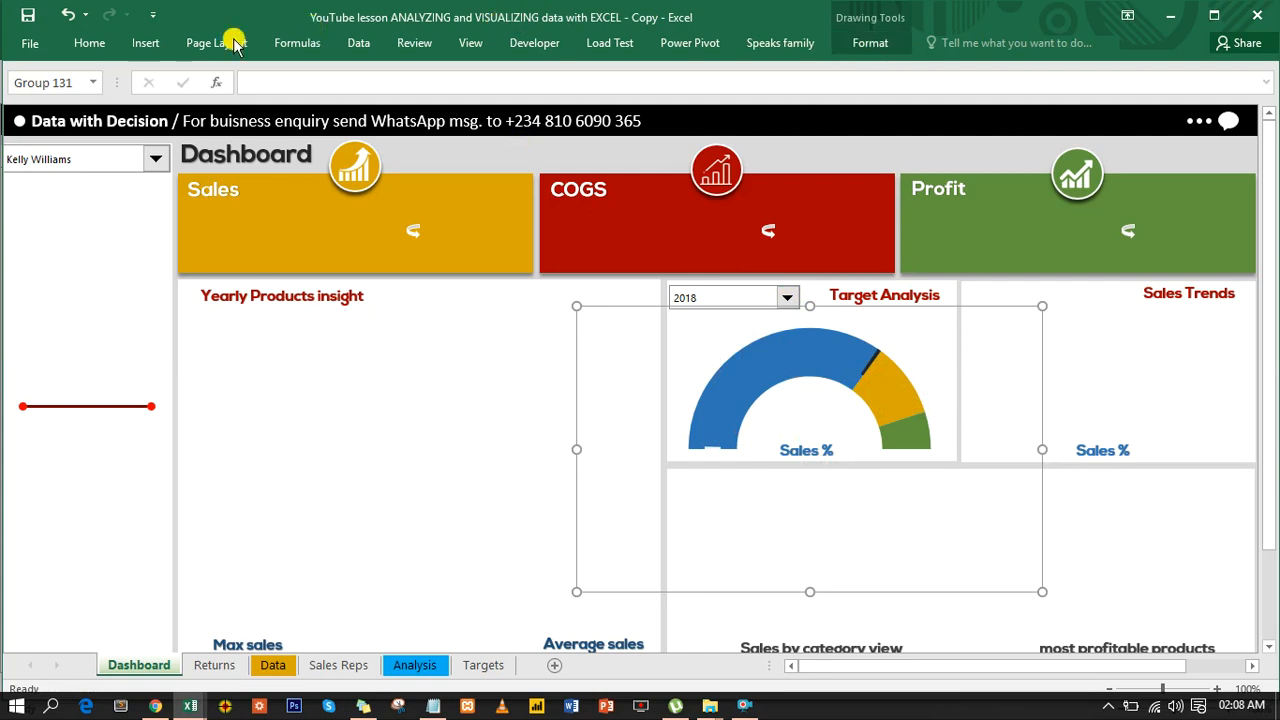
- Insert a plain black WordArt label on the Dashboard and link it to the Sales percentage with =Analysis!R5
{"action": "left_click", "coordinate": [142, 50]}
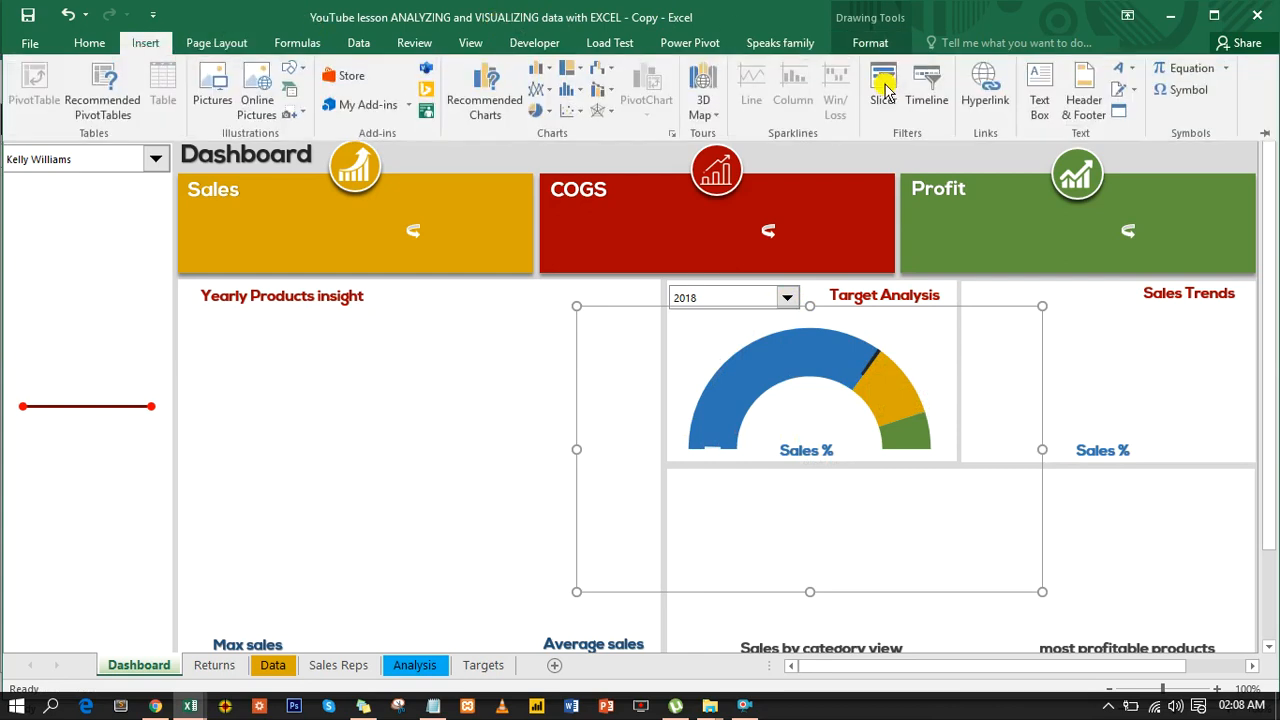
{"action": "left_click", "coordinate": [1136, 71]}
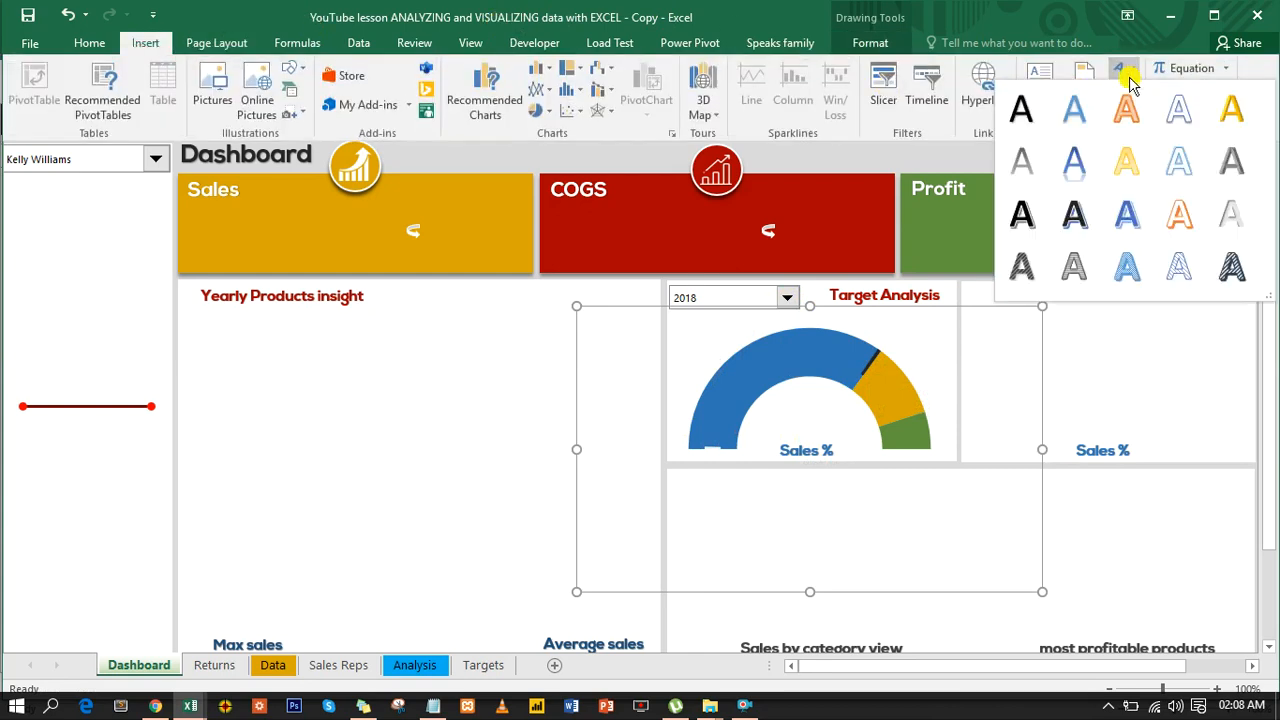
{"action": "left_click", "coordinate": [1023, 112]}
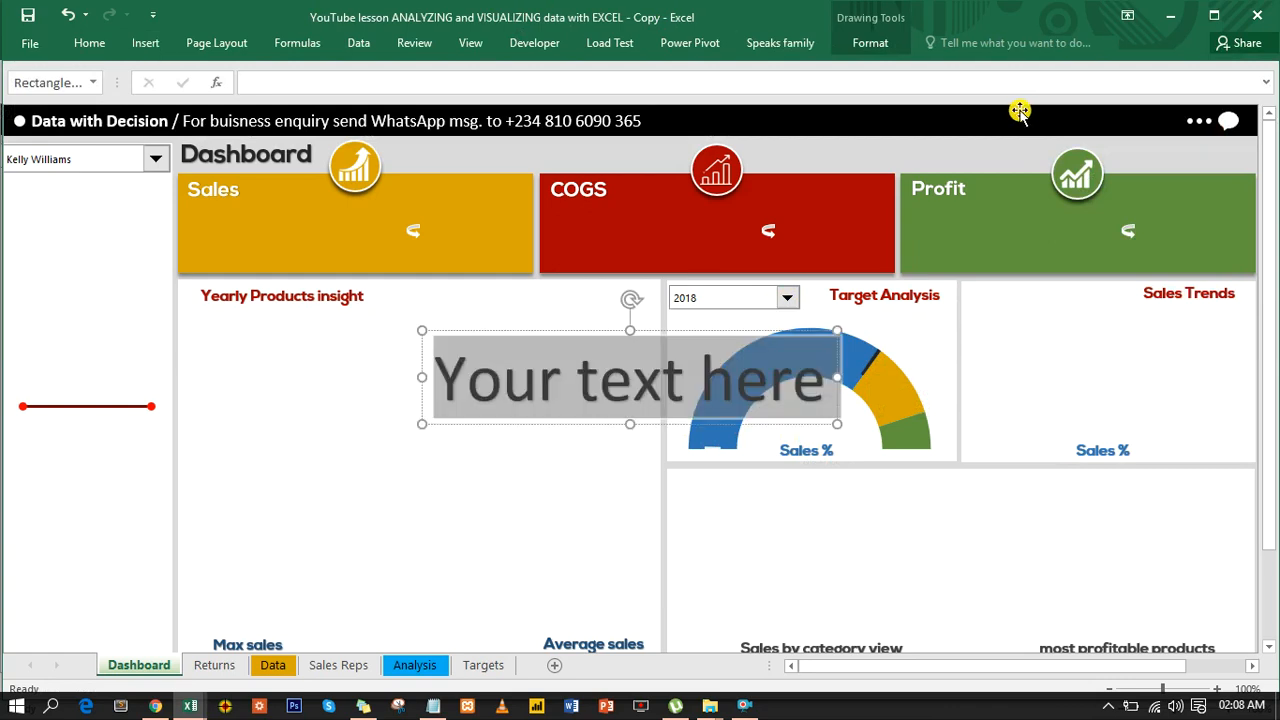
{"action": "left_click", "coordinate": [423, 84]}
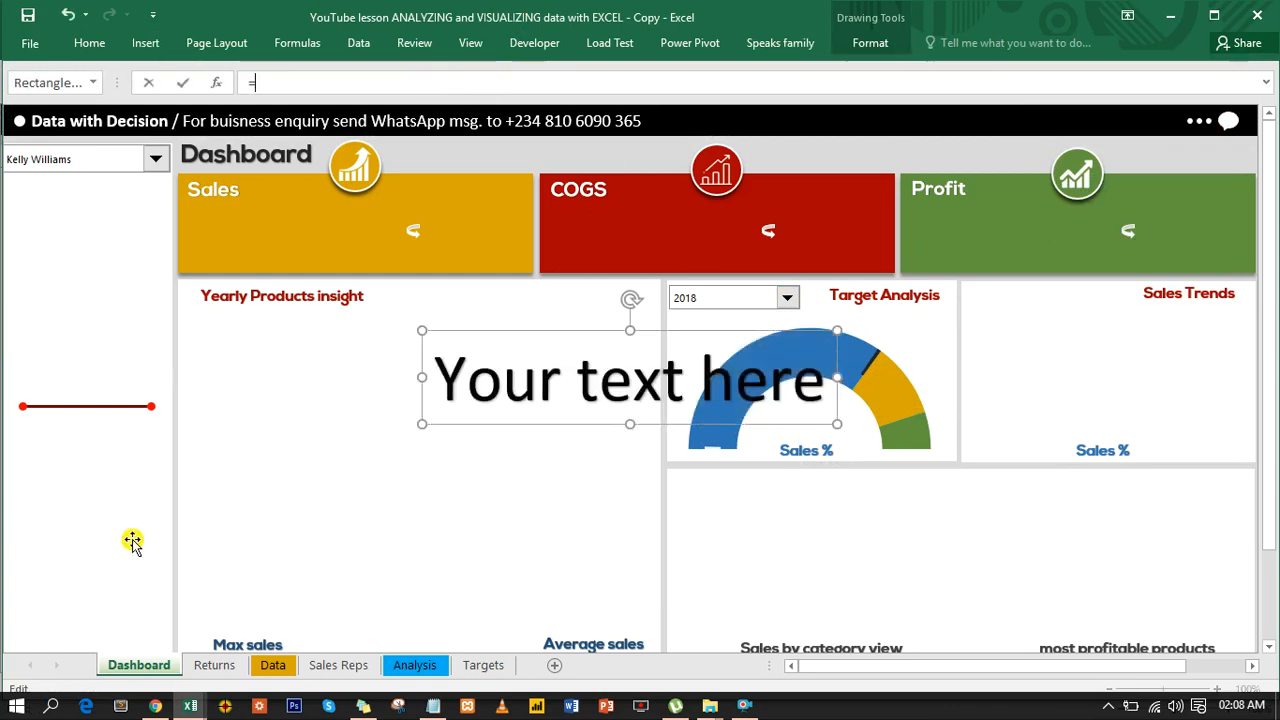
{"action": "left_click", "coordinate": [405, 667]}
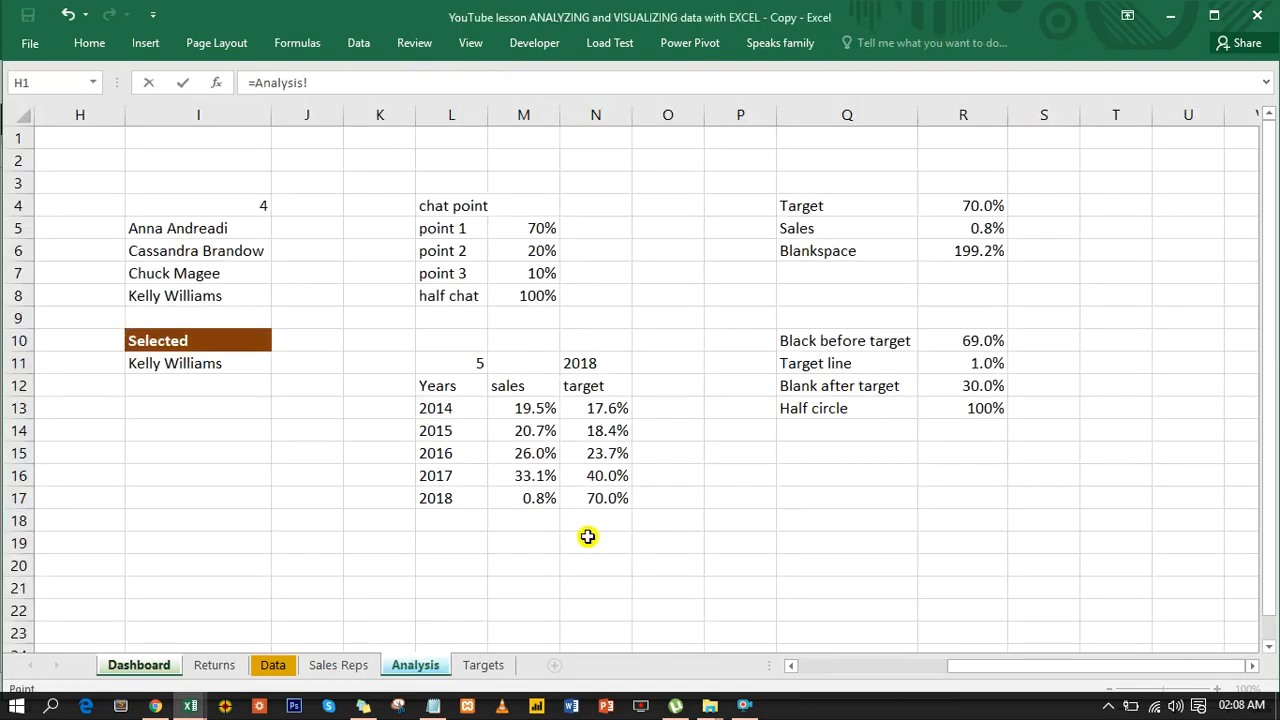
{"action": "left_click", "coordinate": [984, 229]}
{"action": "key", "text": "Return"}
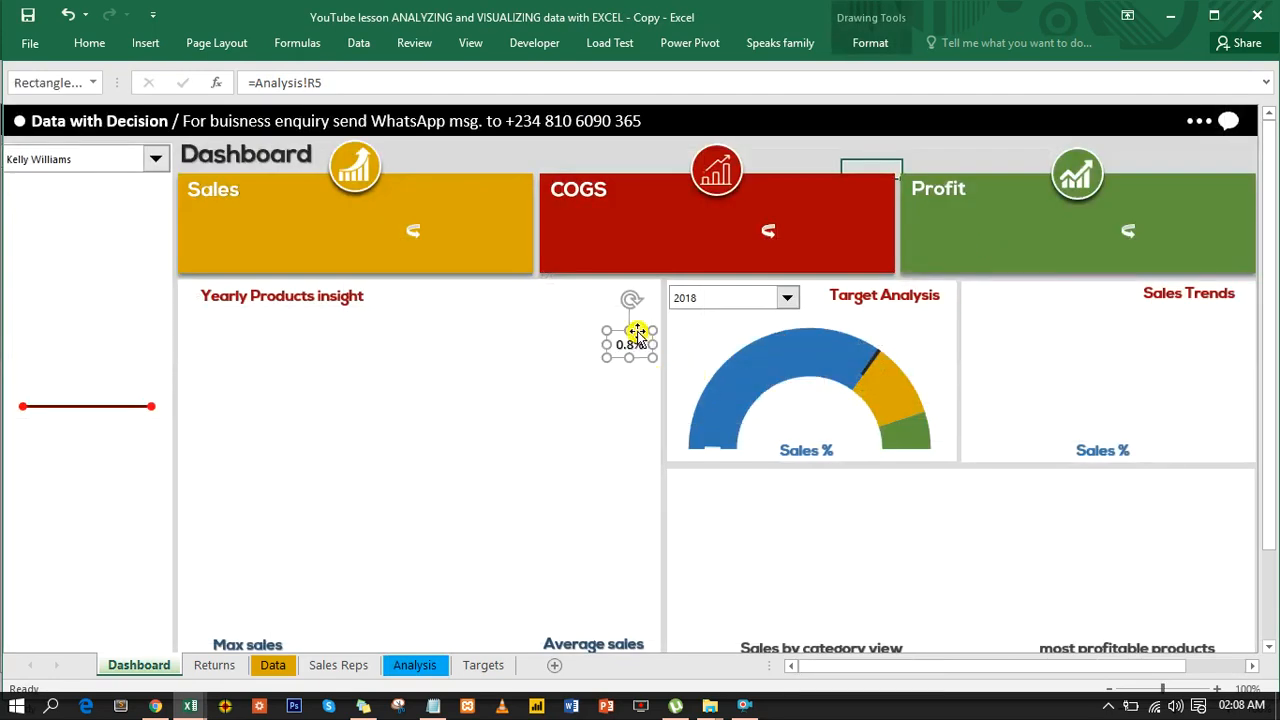
- Place the sales label inside the gauge above Sales %, and add a copy under the Target Analysis heading linked to =Analysis!R4
{"action": "left_click_drag", "start_coordinate": [637, 336], "coordinate": [938, 300]}
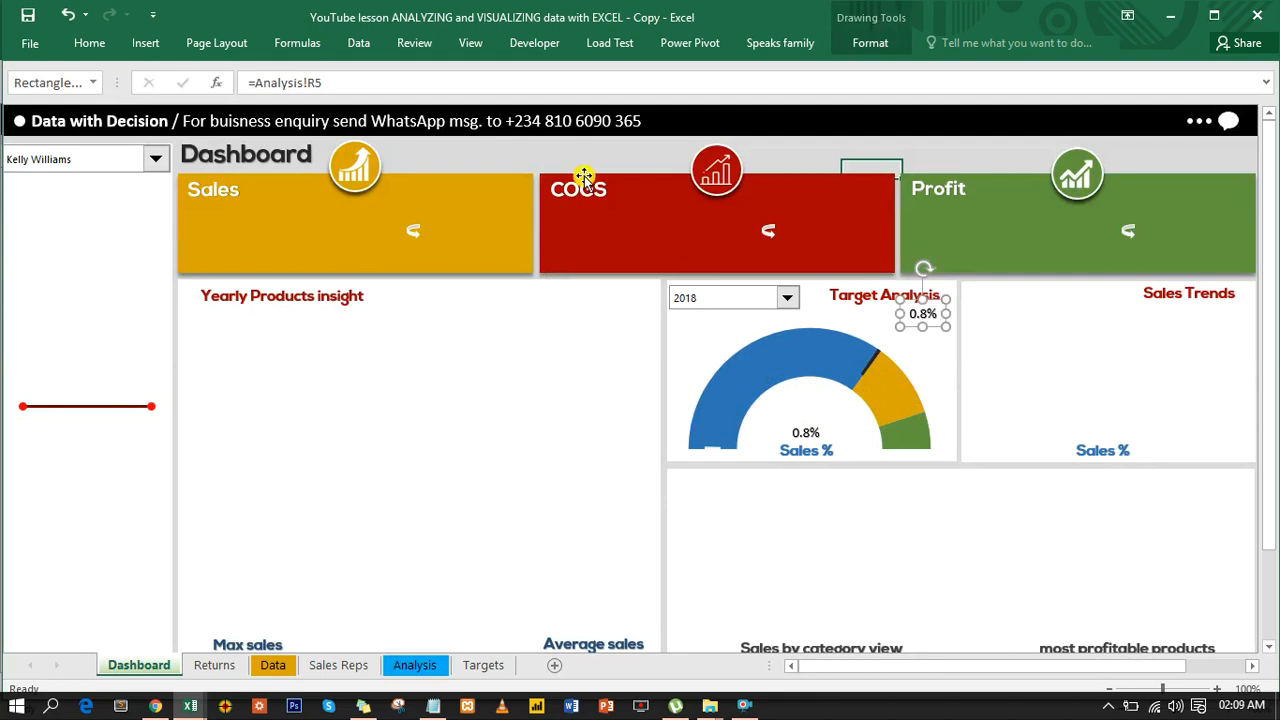
{"action": "left_click_drag", "start_coordinate": [326, 83], "coordinate": [258, 84]}
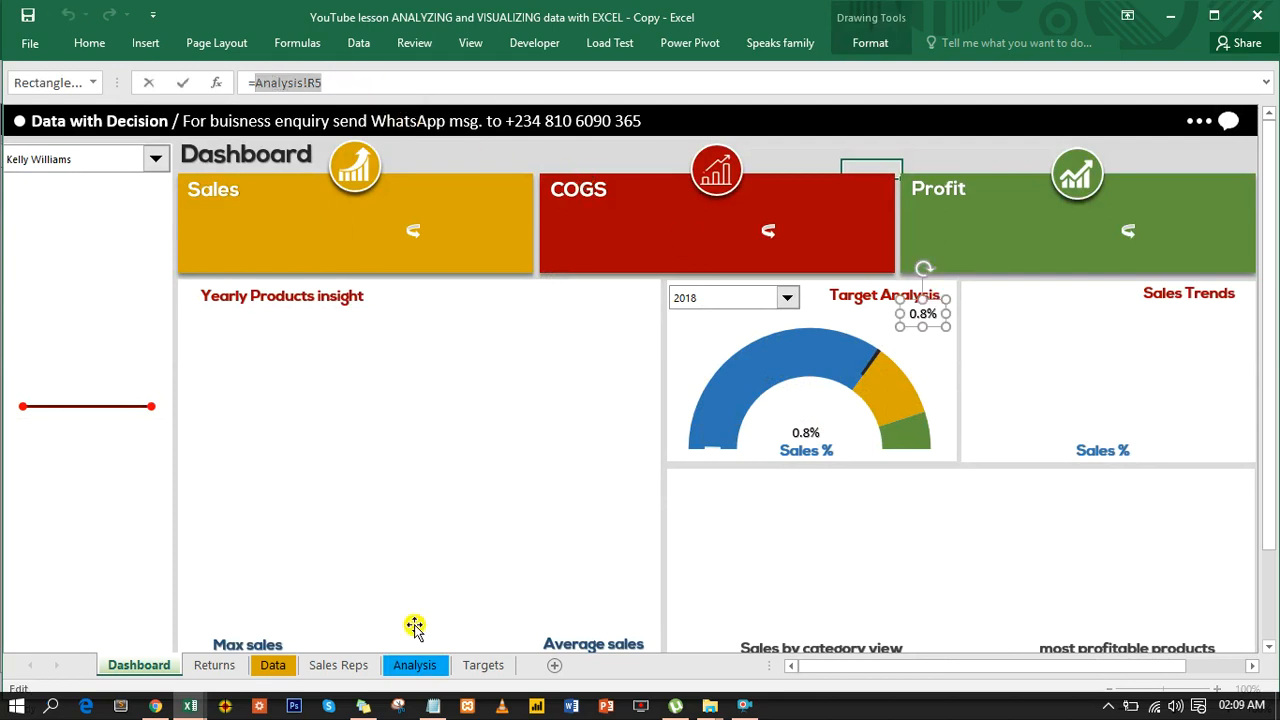
{"action": "left_click", "coordinate": [418, 667]}
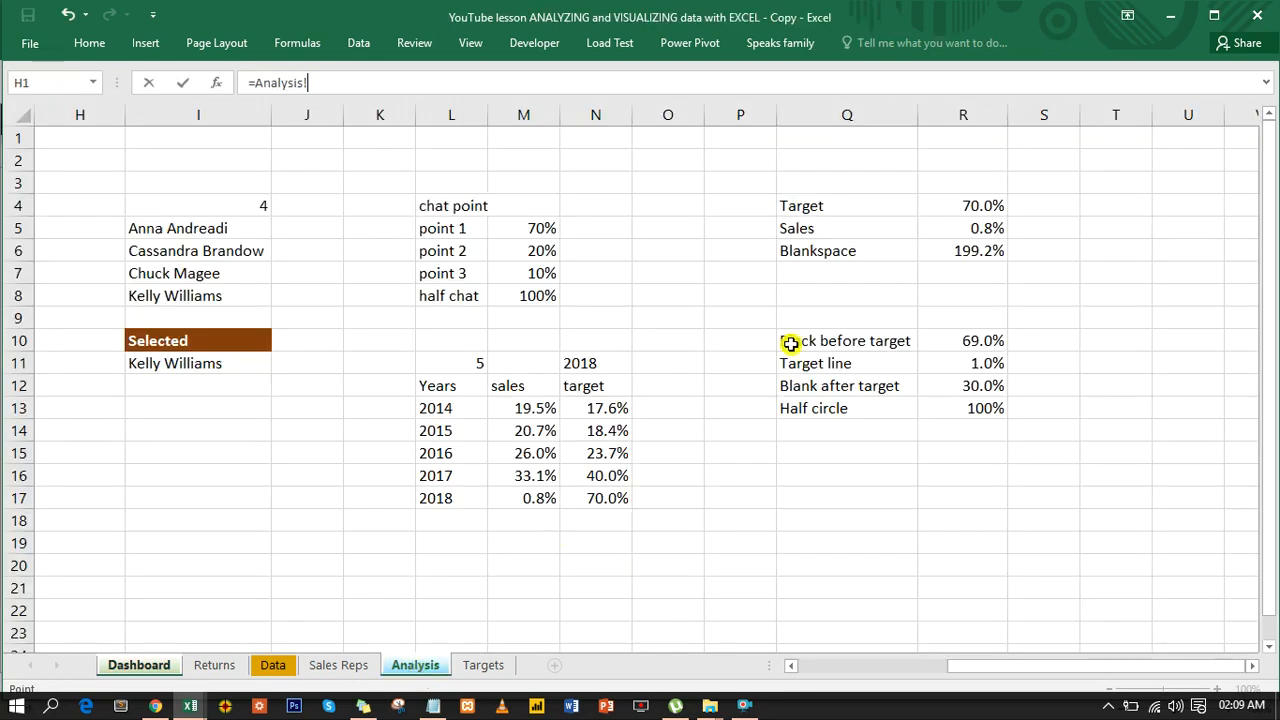
{"action": "left_click", "coordinate": [986, 206]}
{"action": "key", "text": "Return"}
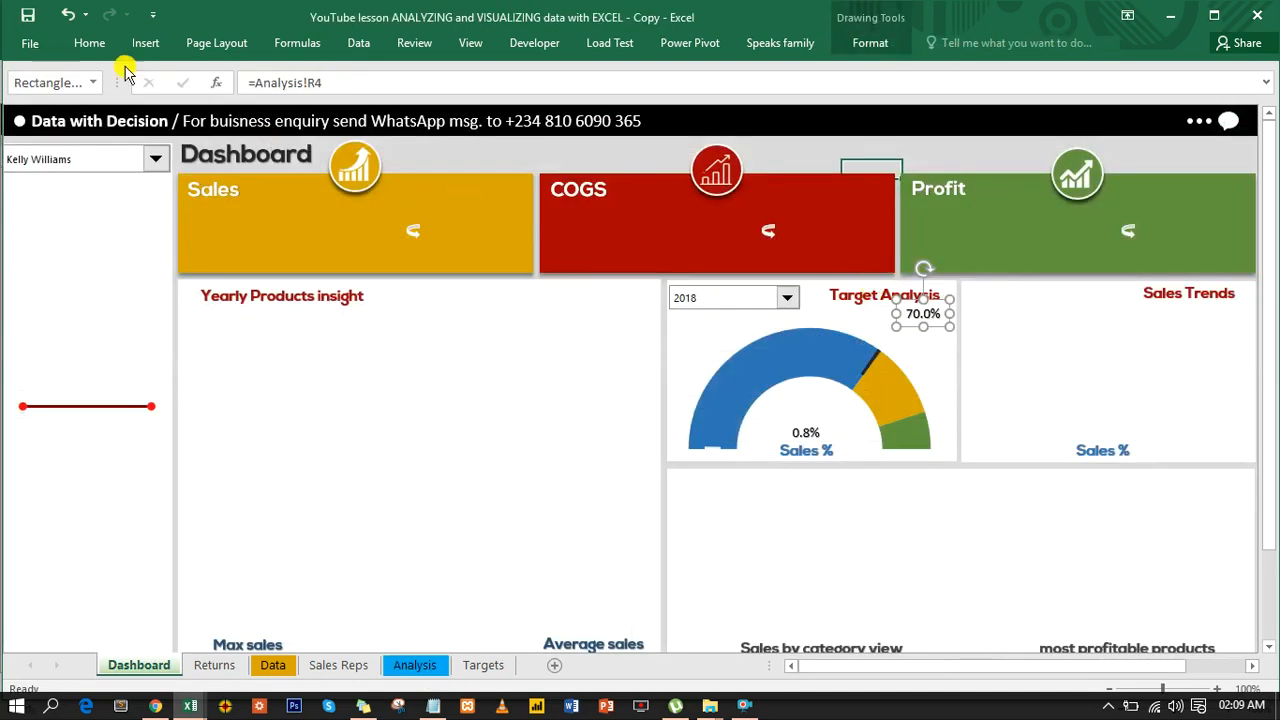
- Increase the target percentage label's font size to 18
{"action": "left_click", "coordinate": [89, 43]}
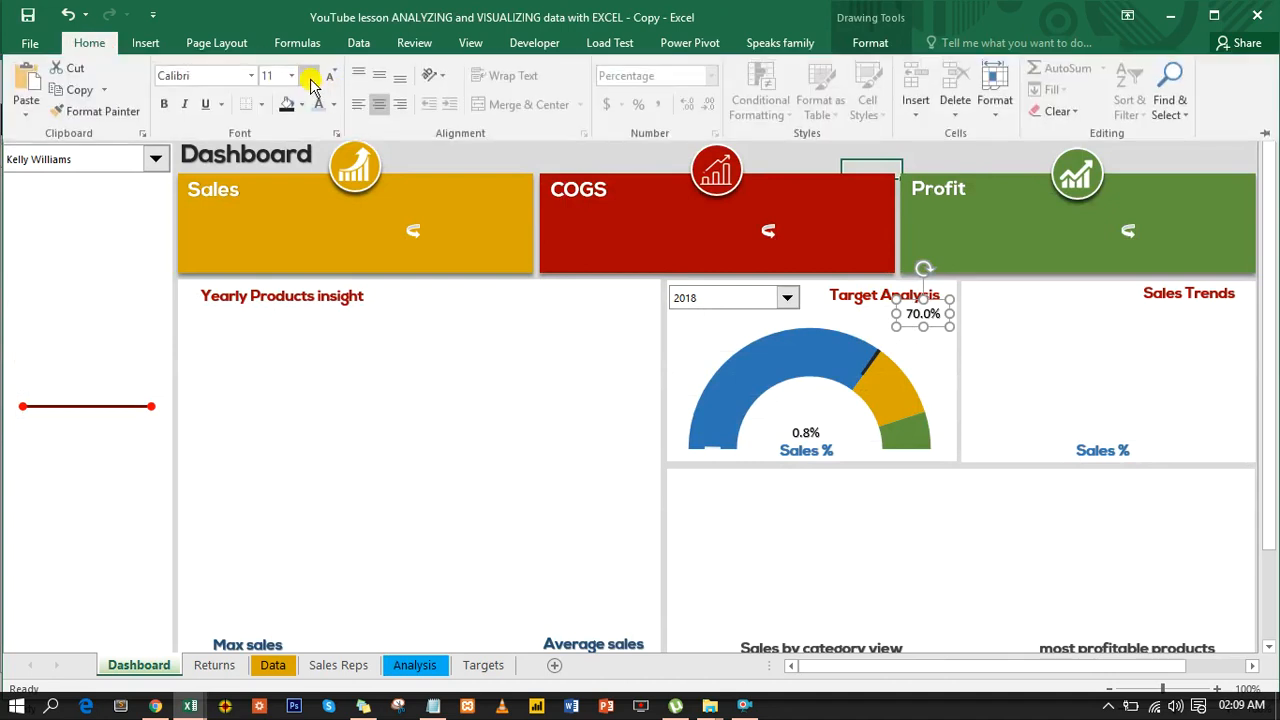
{"action": "left_click", "coordinate": [310, 78]}
{"action": "left_click", "coordinate": [310, 78]}
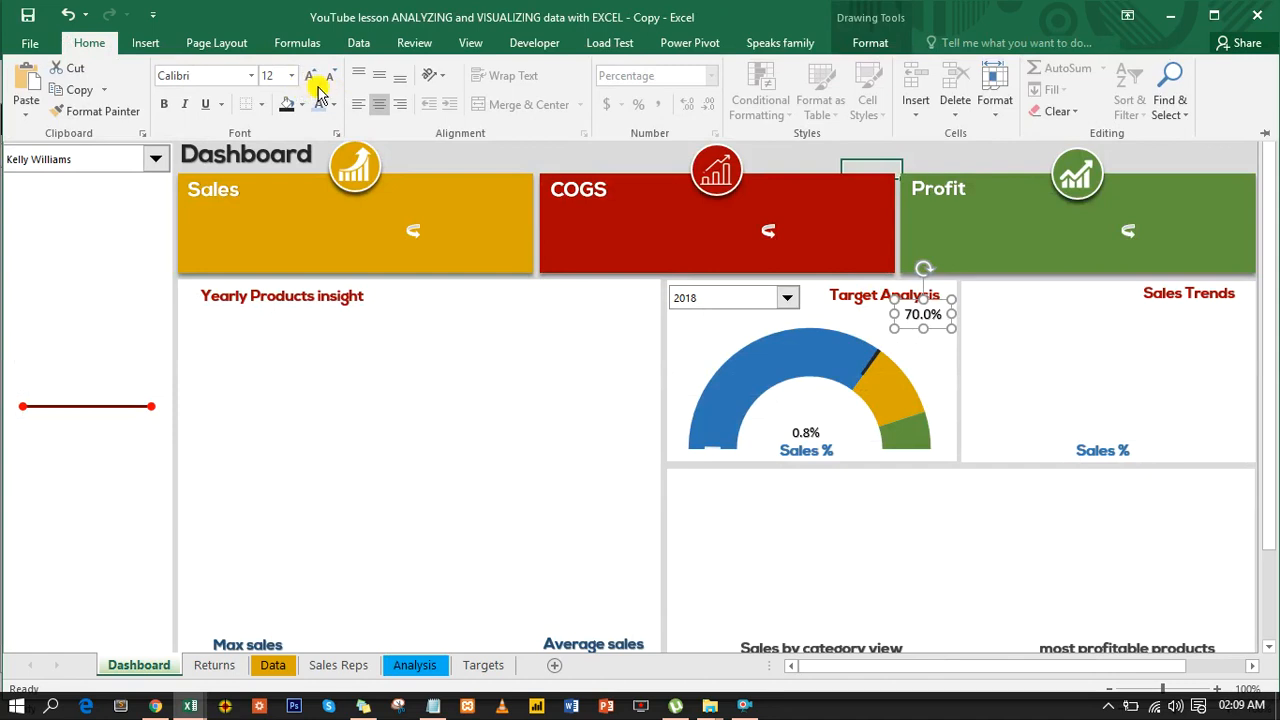
{"action": "left_click", "coordinate": [310, 78]}
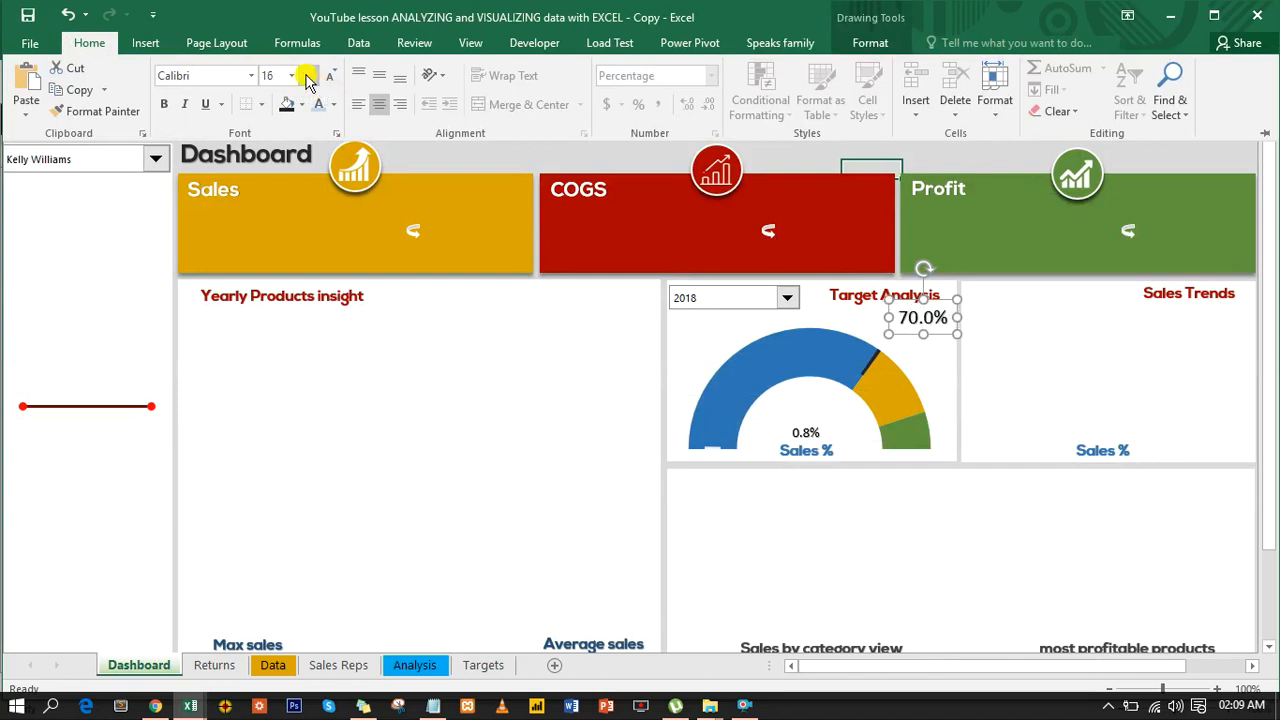
{"action": "left_click", "coordinate": [310, 78]}
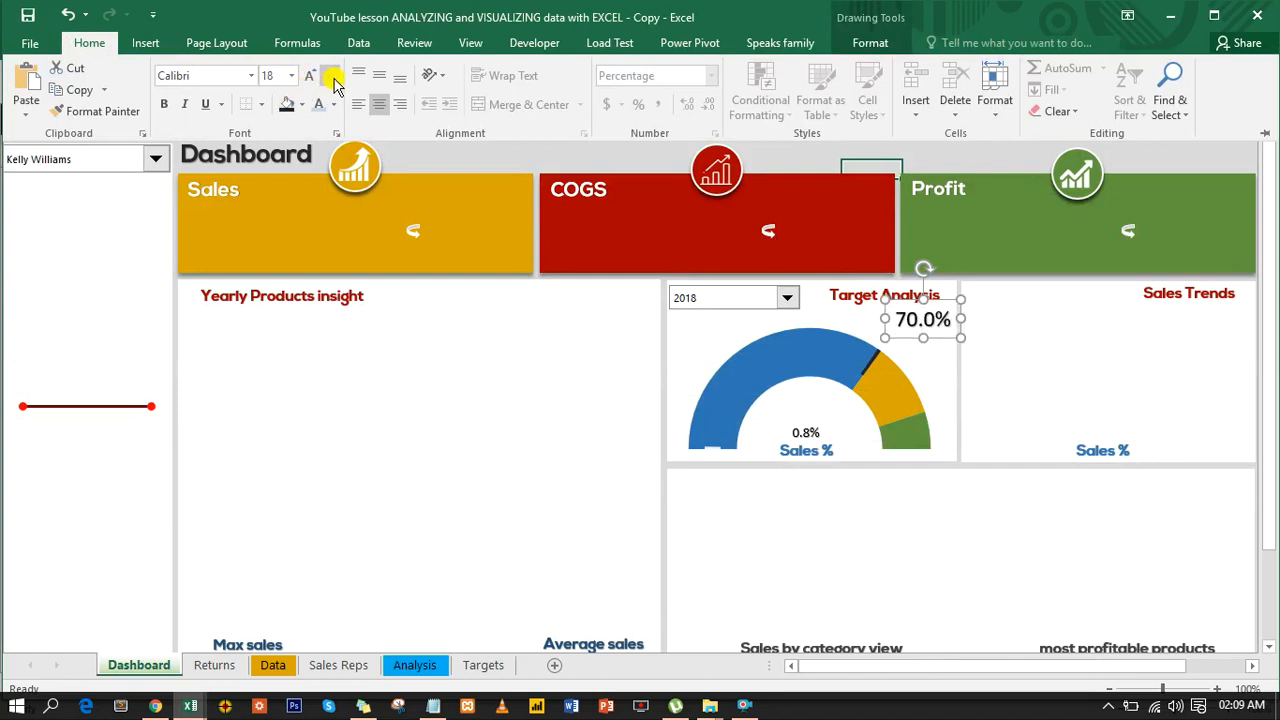
- Copy the target label's formatting onto the sales percentage label and move that label slightly up, clear of the Sales % caption
{"action": "left_click", "coordinate": [92, 111]}
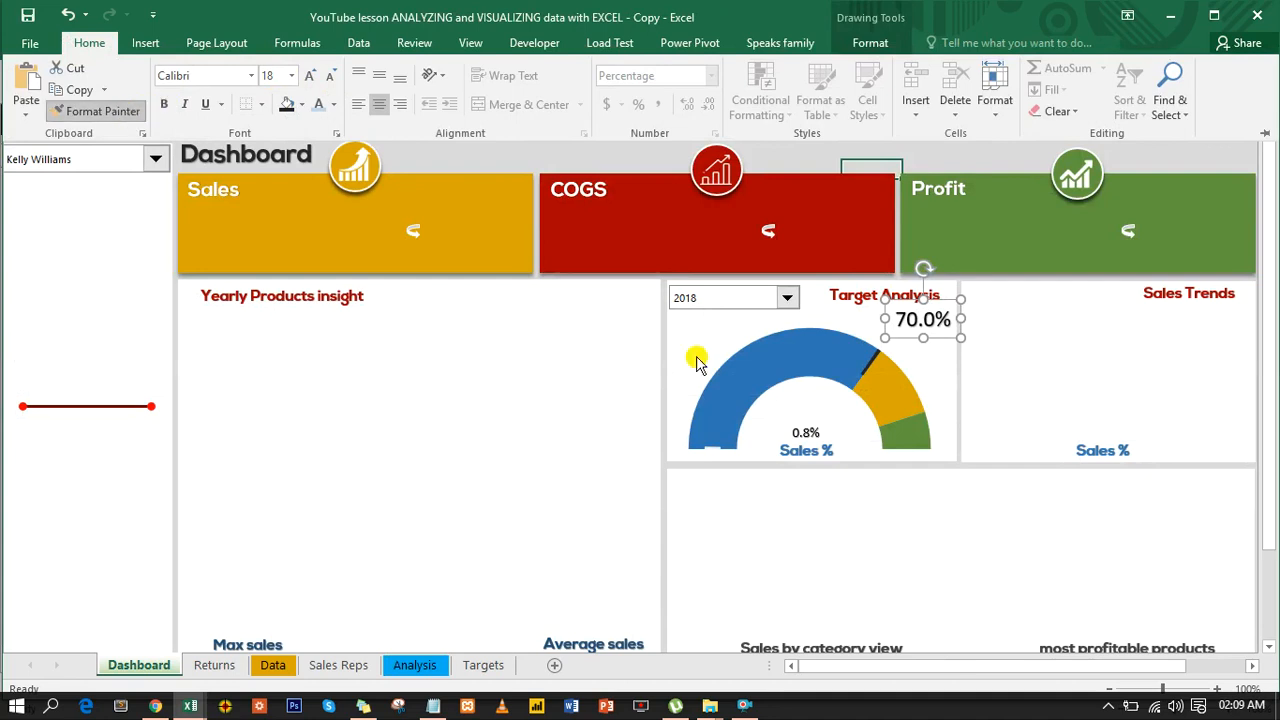
{"action": "left_click", "coordinate": [809, 437]}
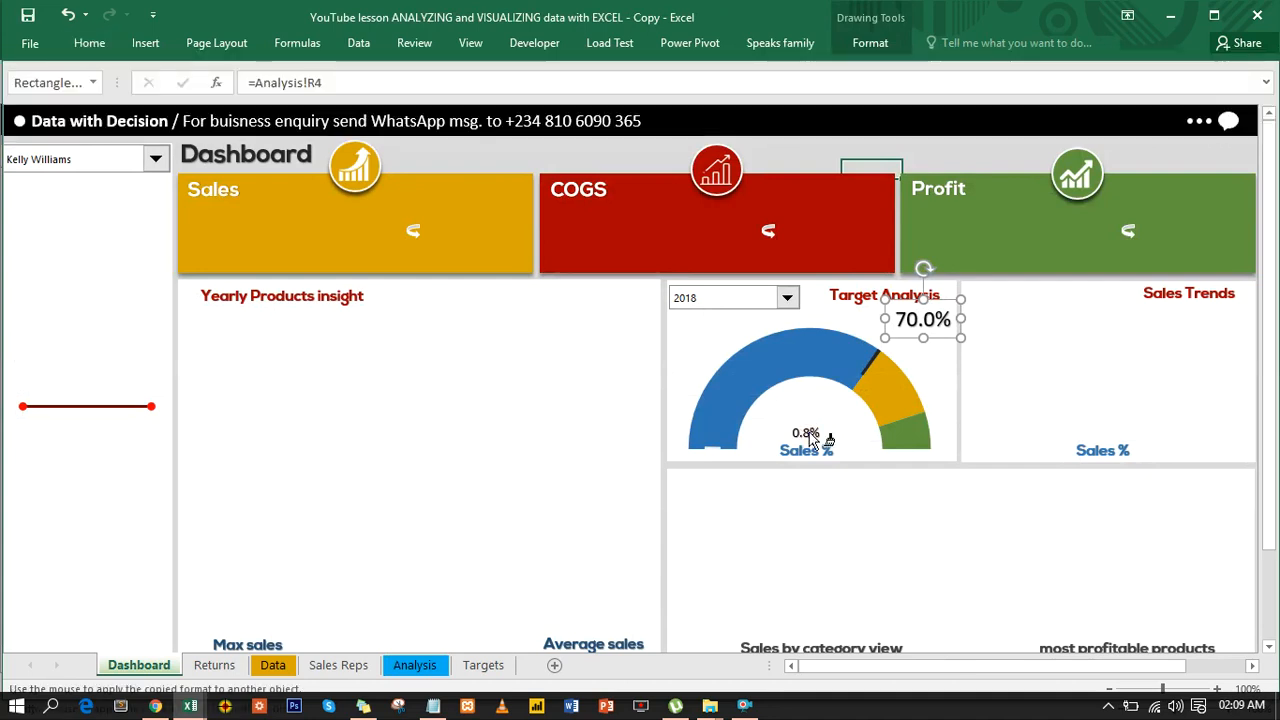
{"action": "left_click", "coordinate": [805, 432]}
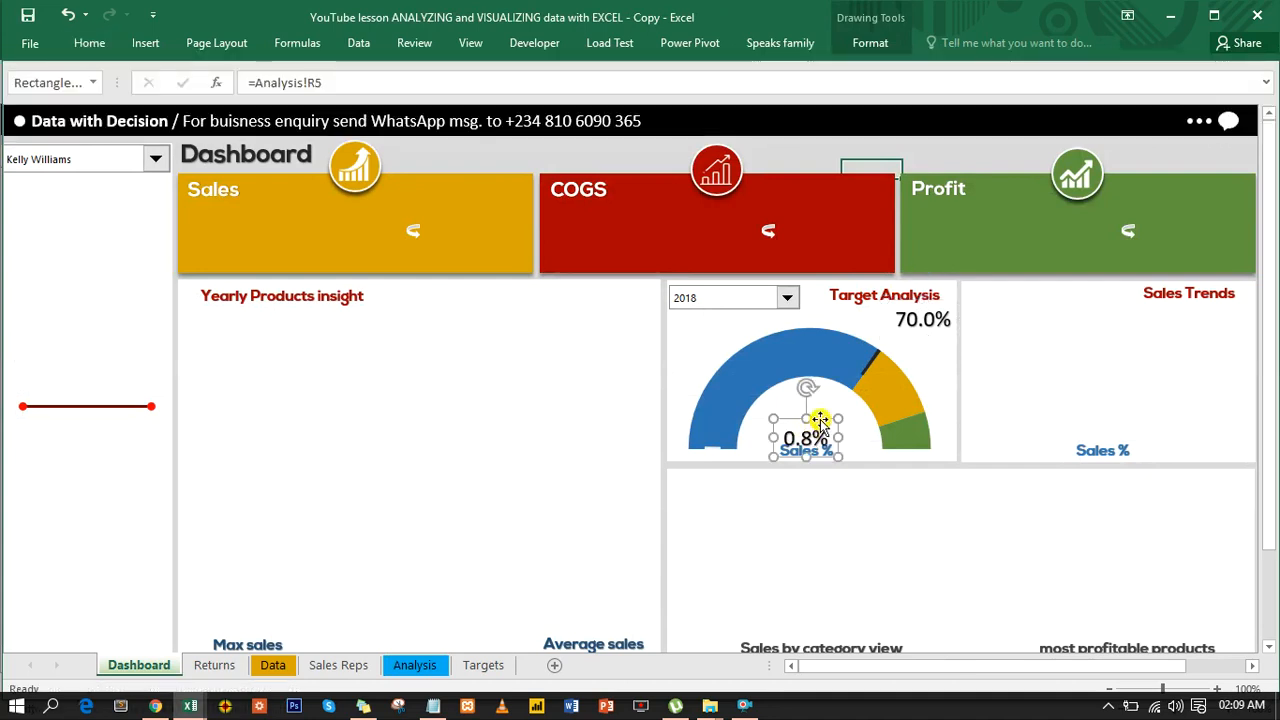
{"action": "left_click_drag", "start_coordinate": [819, 419], "coordinate": [819, 409]}
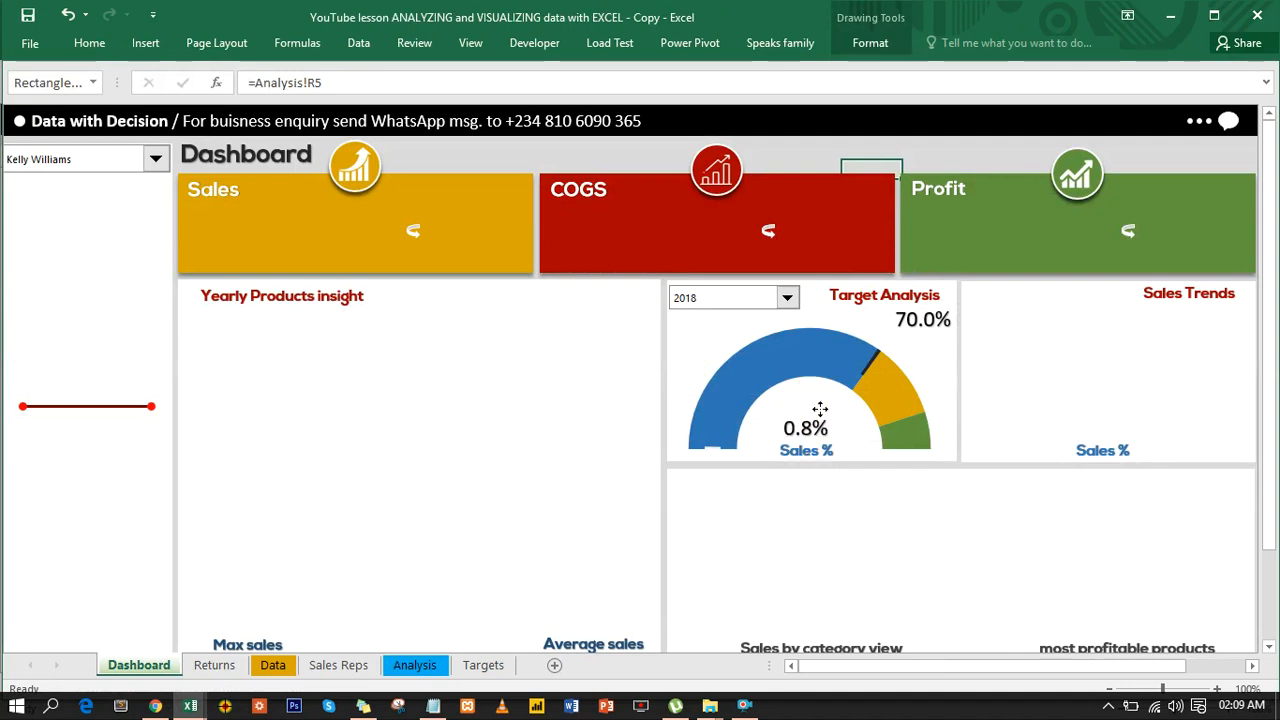
{"action": "left_click", "coordinate": [819, 409]}
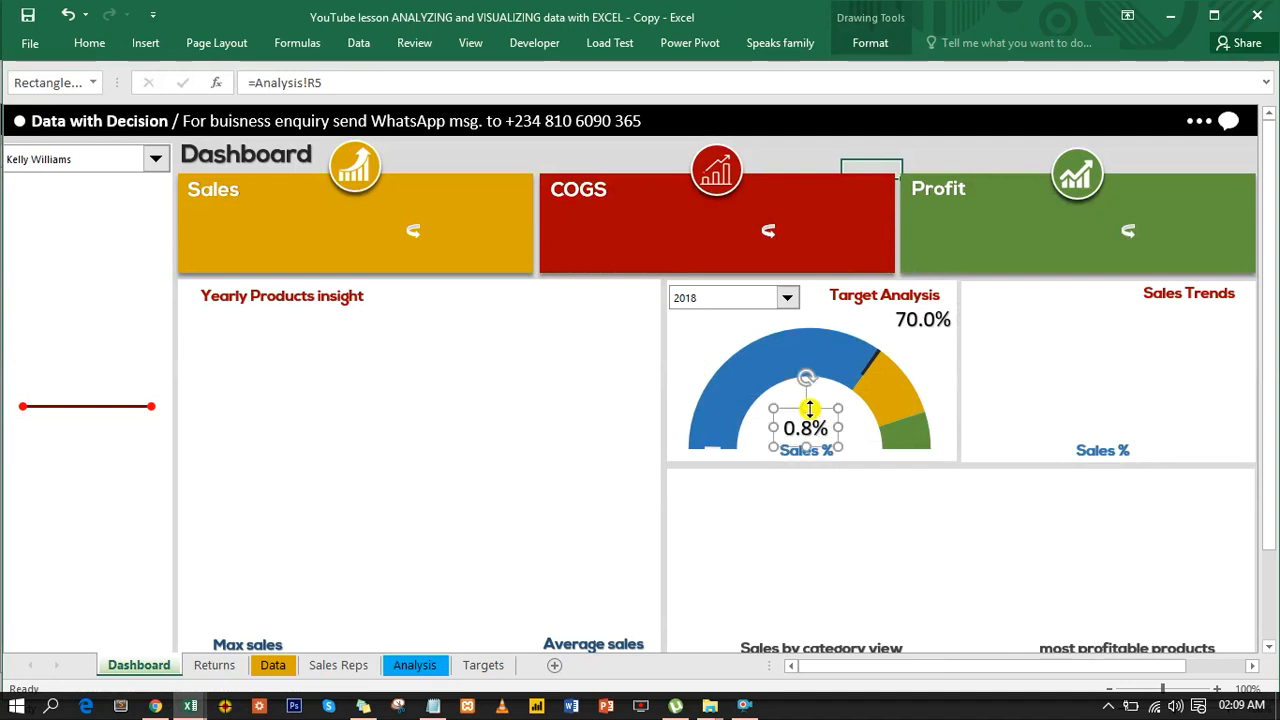
- Set the Target Analysis year selector to 2016 to check both linked labels, and deselect the sales label
{"action": "left_click", "coordinate": [788, 301]}
{"action": "left_click", "coordinate": [723, 339]}
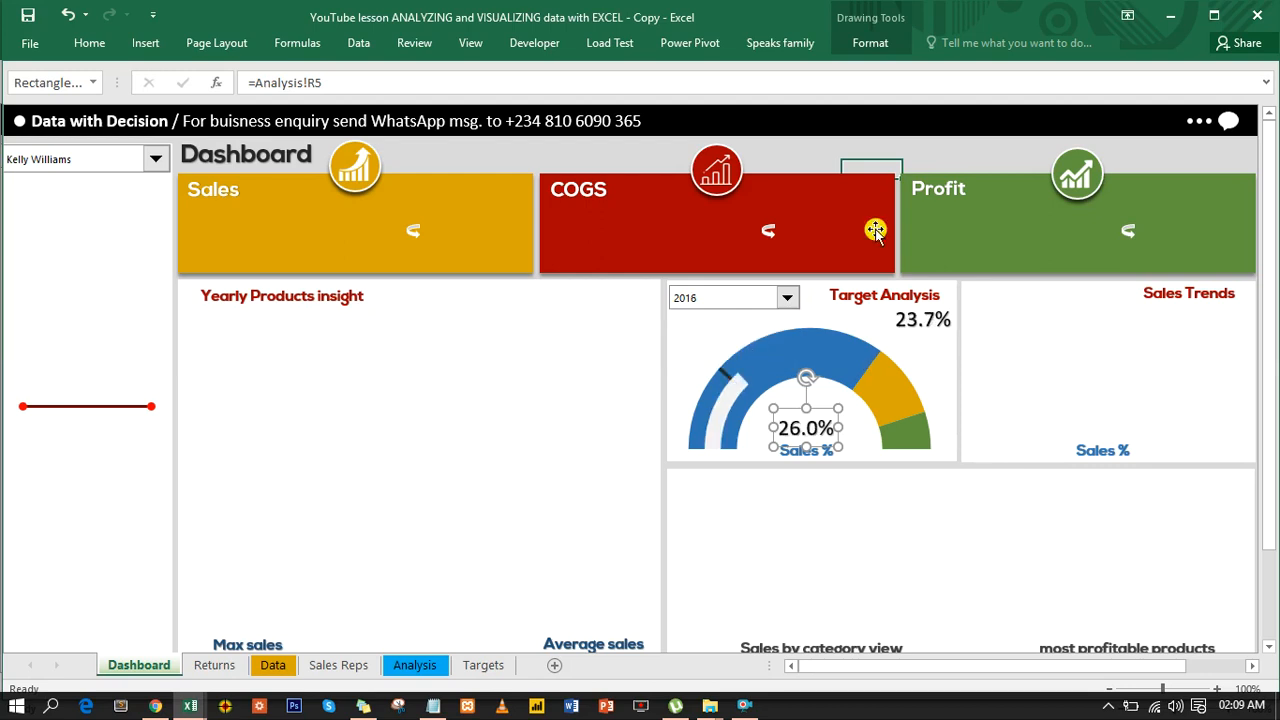
{"action": "left_click", "coordinate": [955, 156]}
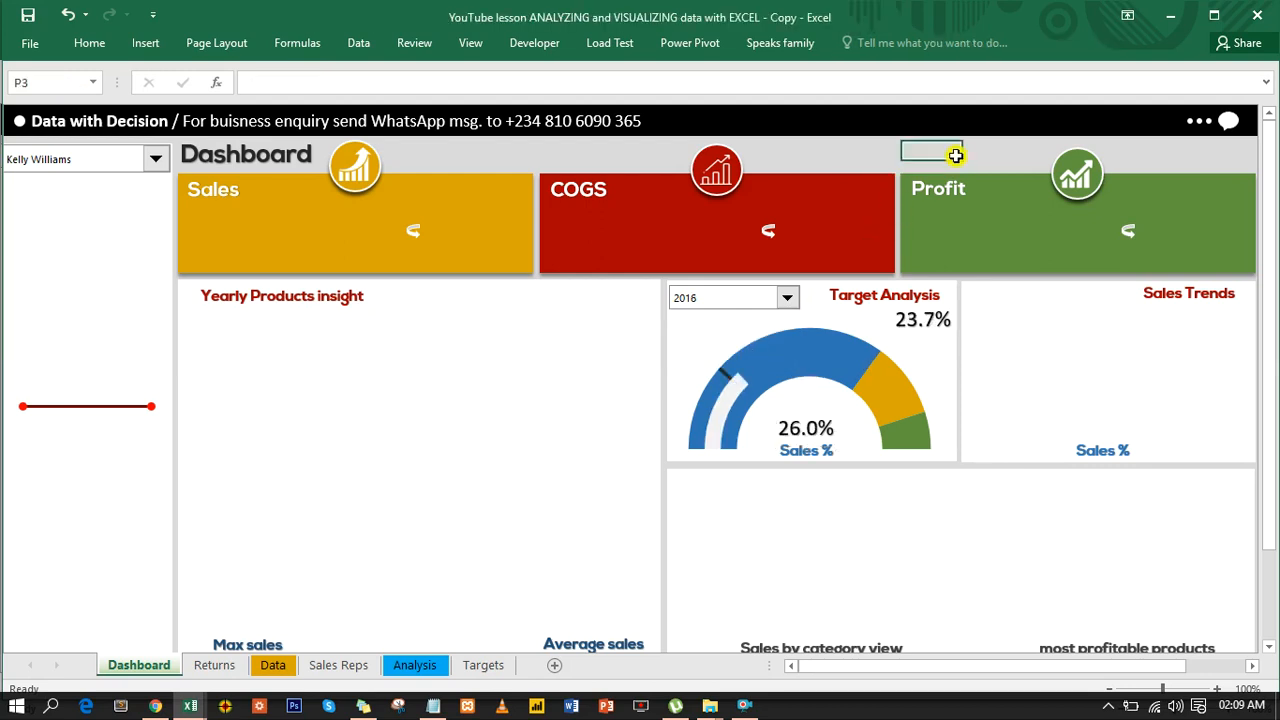
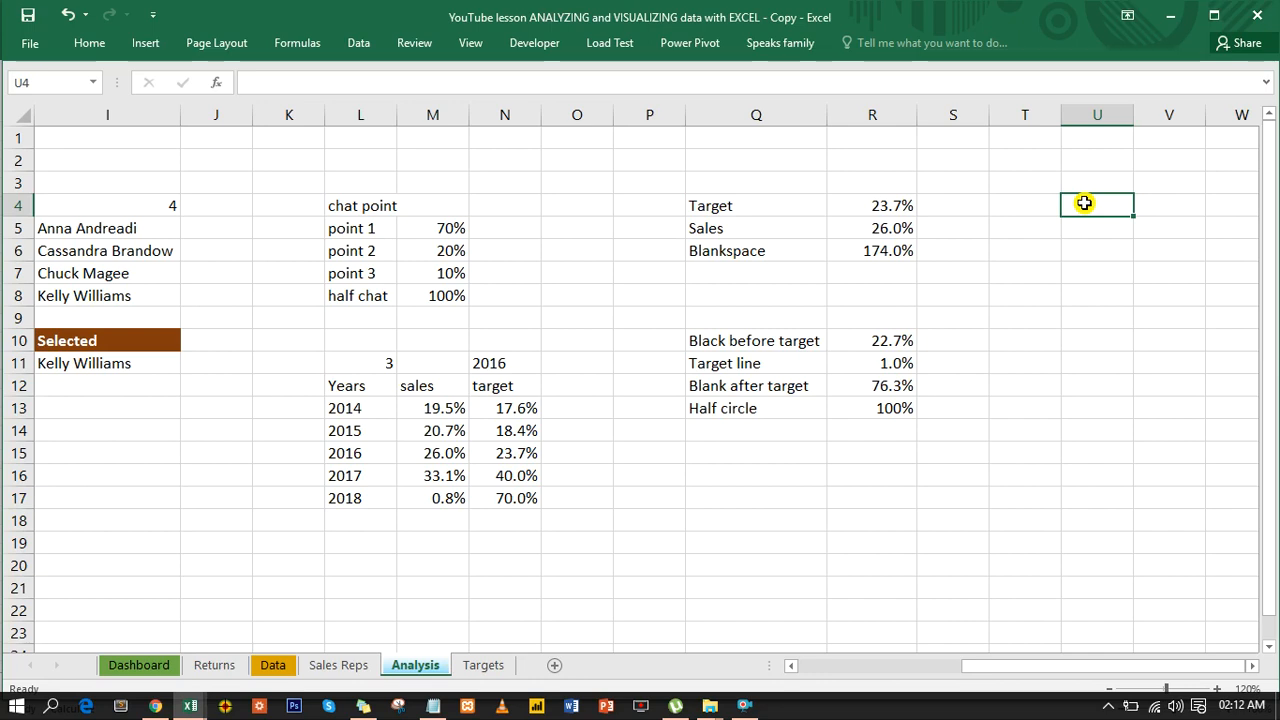
- Insert a PivotTable based on salesdata at cell U4 of the existing Analysis sheet
{"action": "key", "text": "alt+n"}
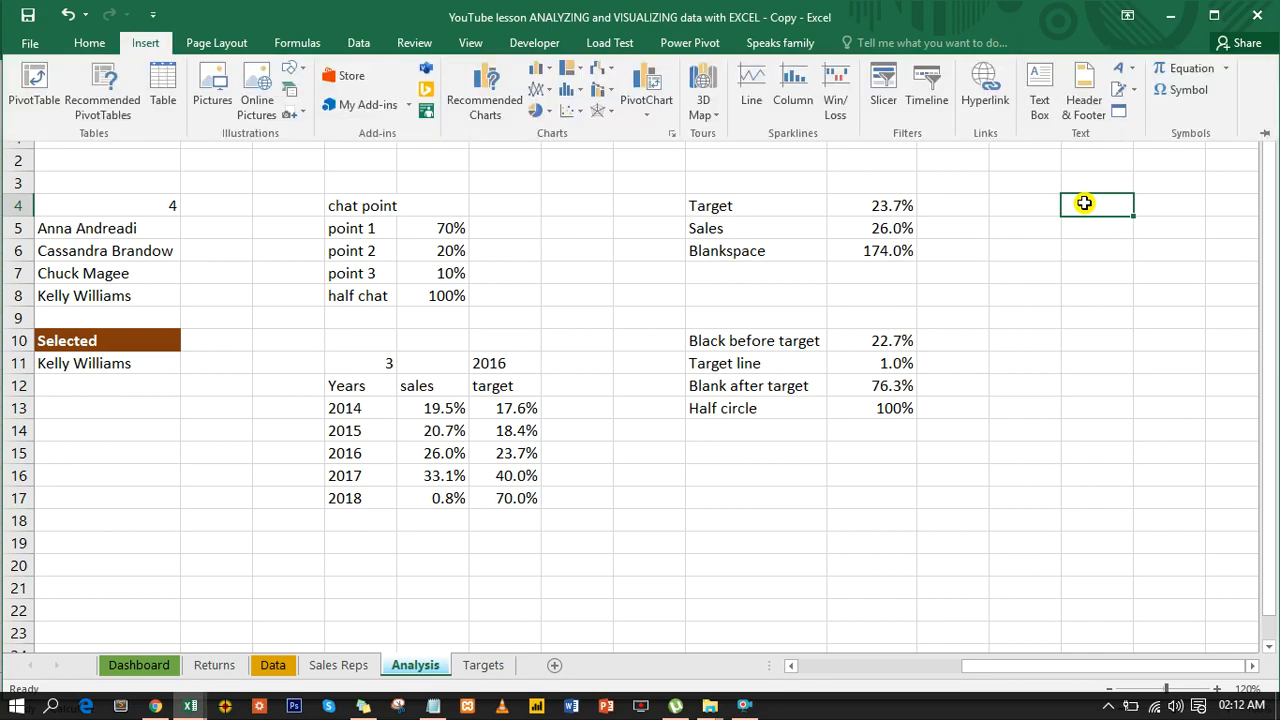
{"action": "key", "text": "v"}
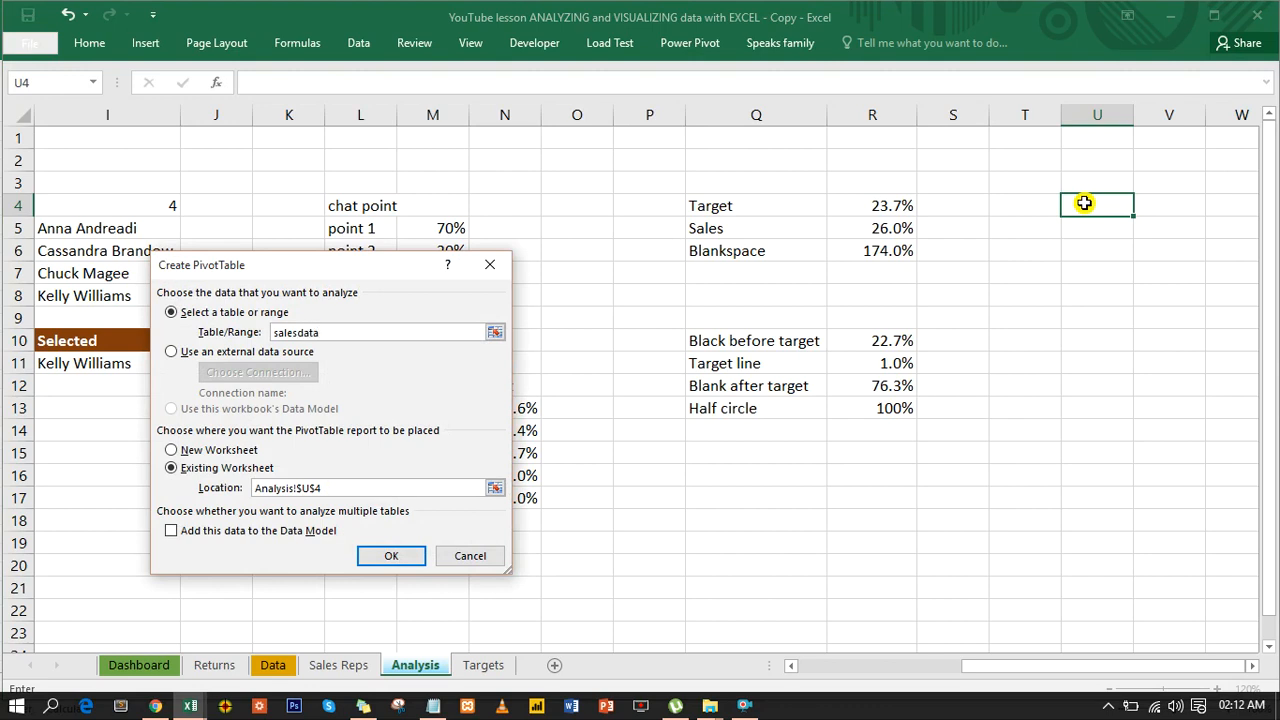
{"action": "key", "text": "Return"}
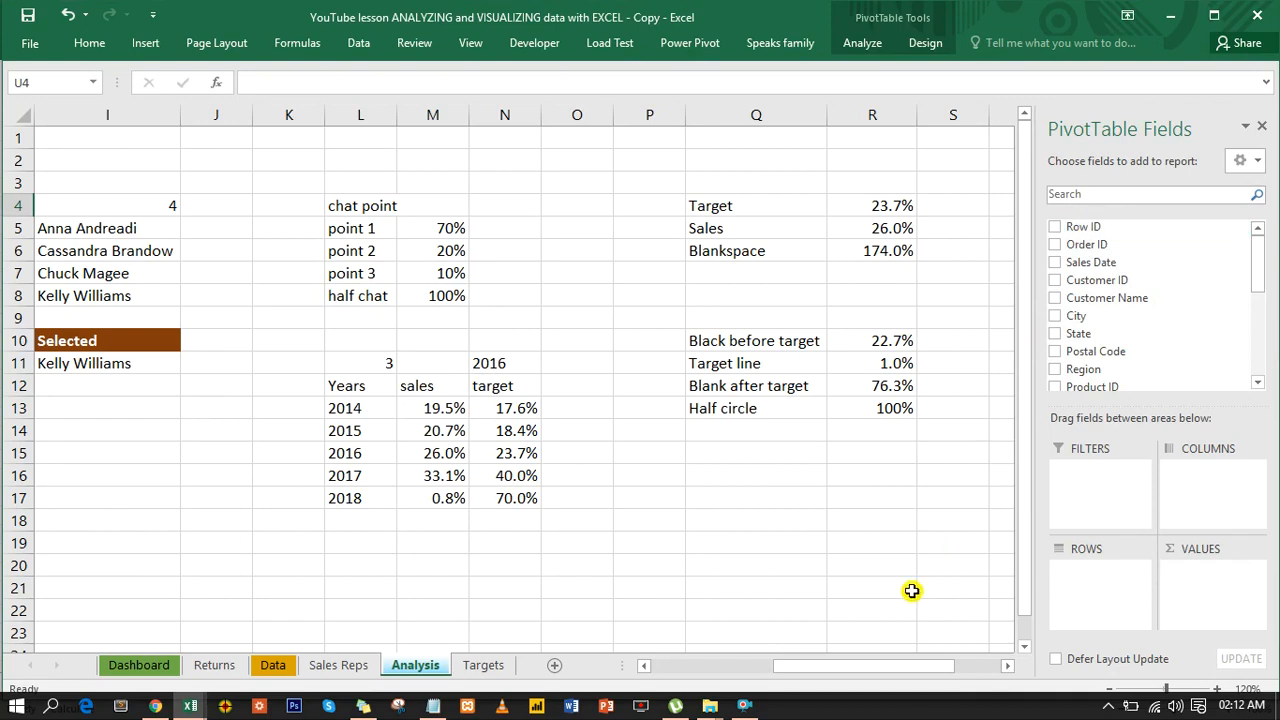
- Build the new pivot table with Sale Rep as rows and Sum of Sales as values, and close the field list
{"action": "left_click_drag", "start_coordinate": [903, 676], "coordinate": [968, 656]}
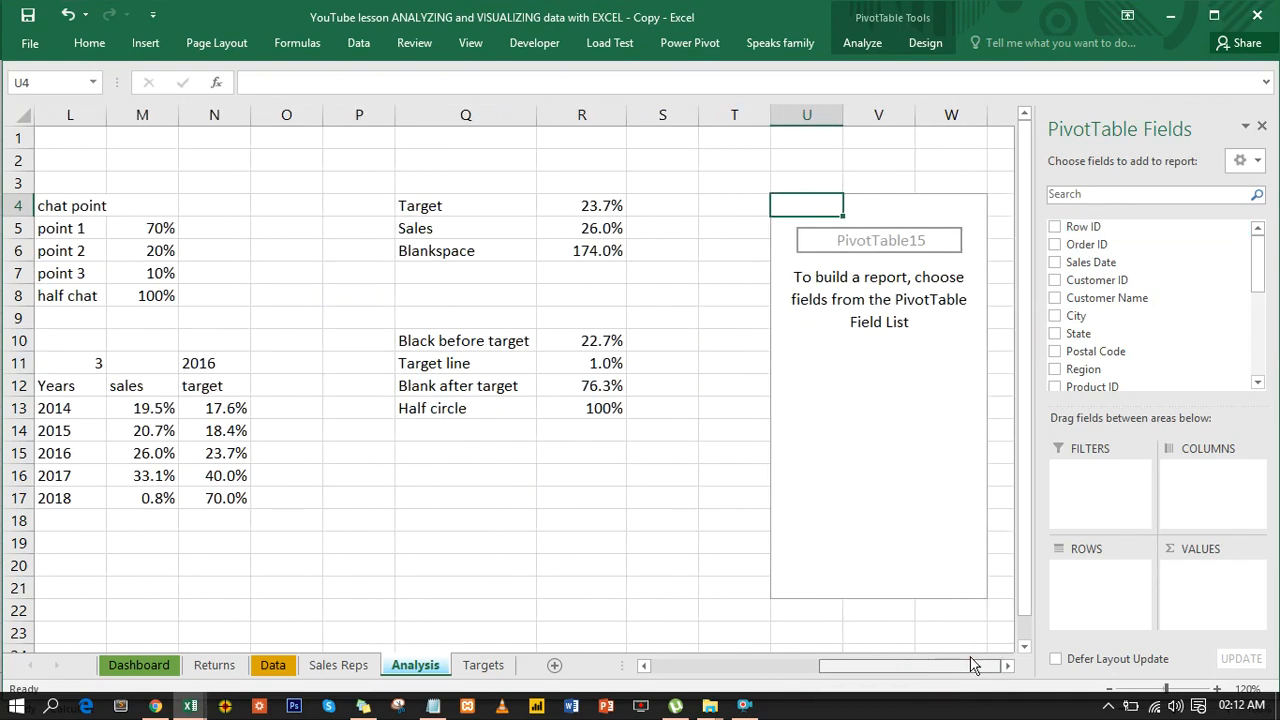
{"action": "left_click_drag", "start_coordinate": [1256, 258], "coordinate": [1255, 329]}
{"action": "left_click", "coordinate": [1055, 275]}
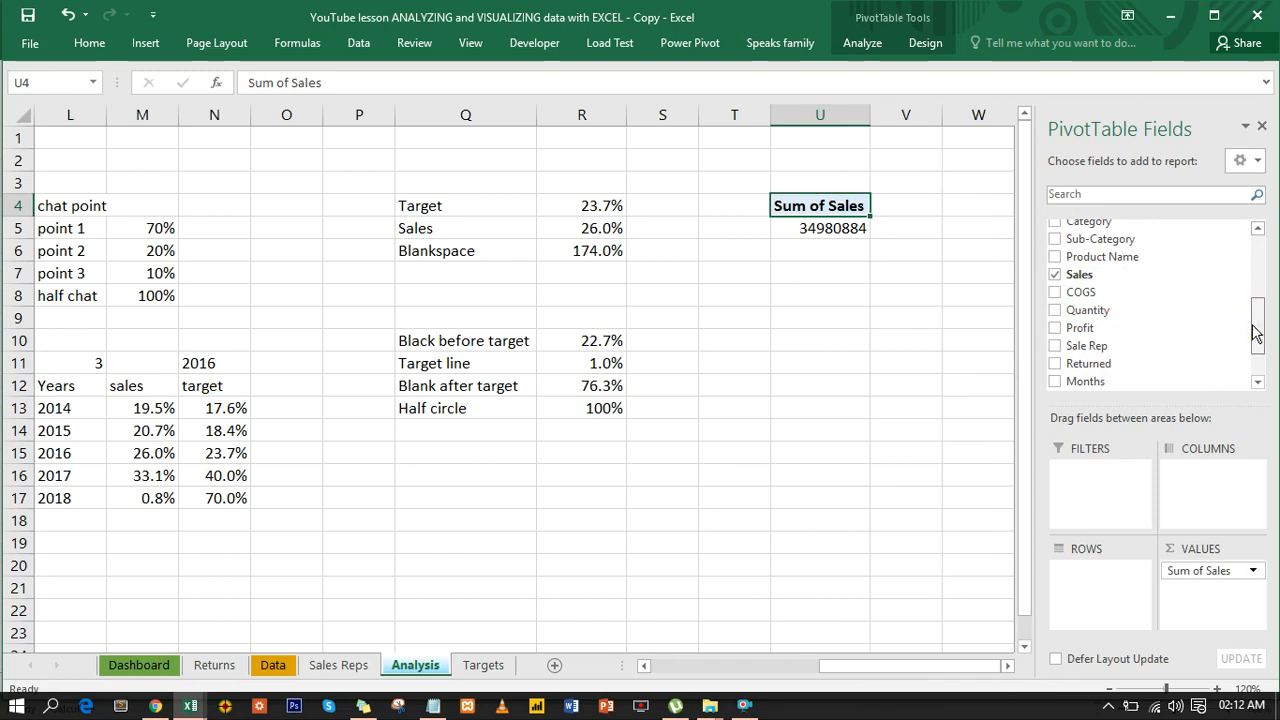
{"action": "left_click", "coordinate": [1053, 345]}
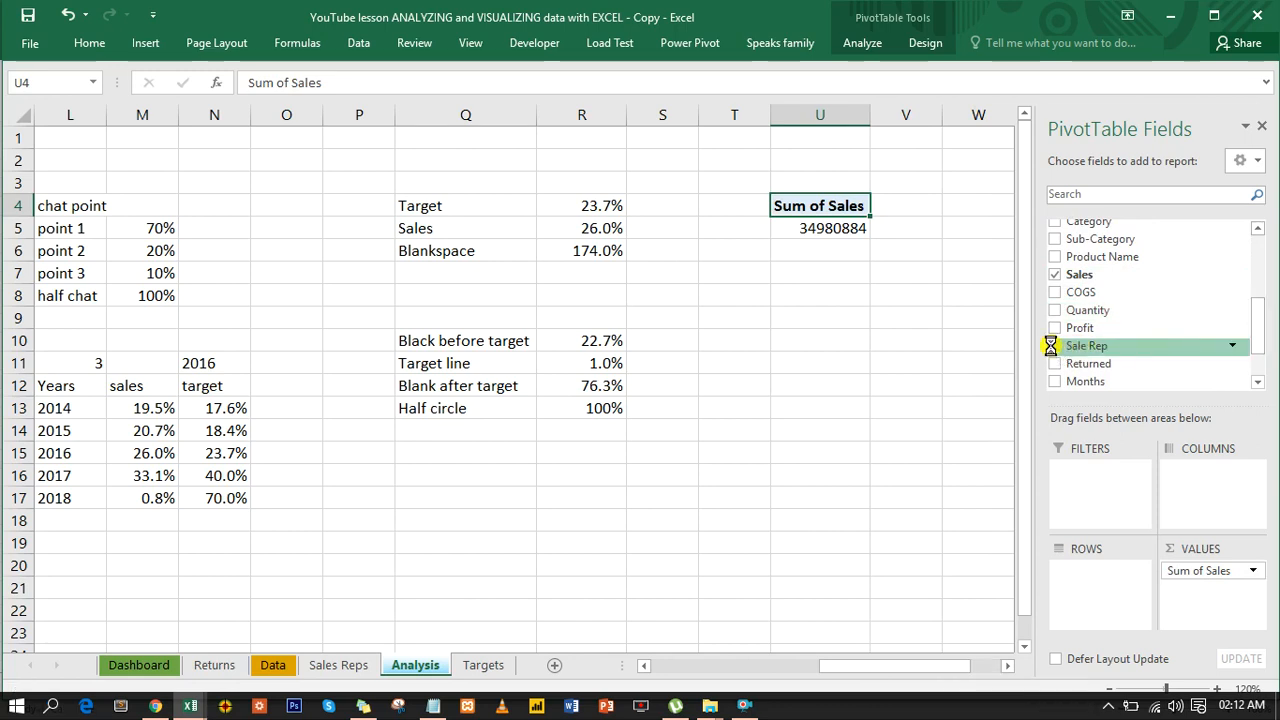
{"action": "left_click", "coordinate": [965, 231]}
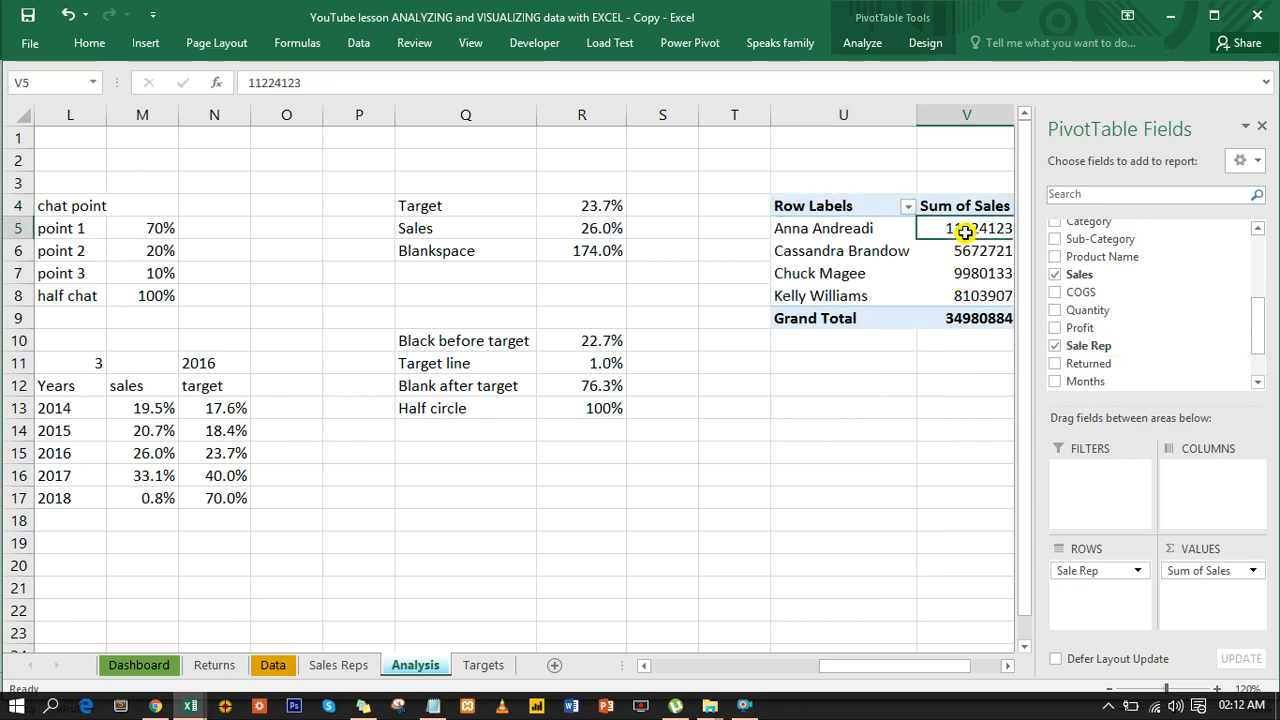
{"action": "left_click", "coordinate": [1260, 123]}
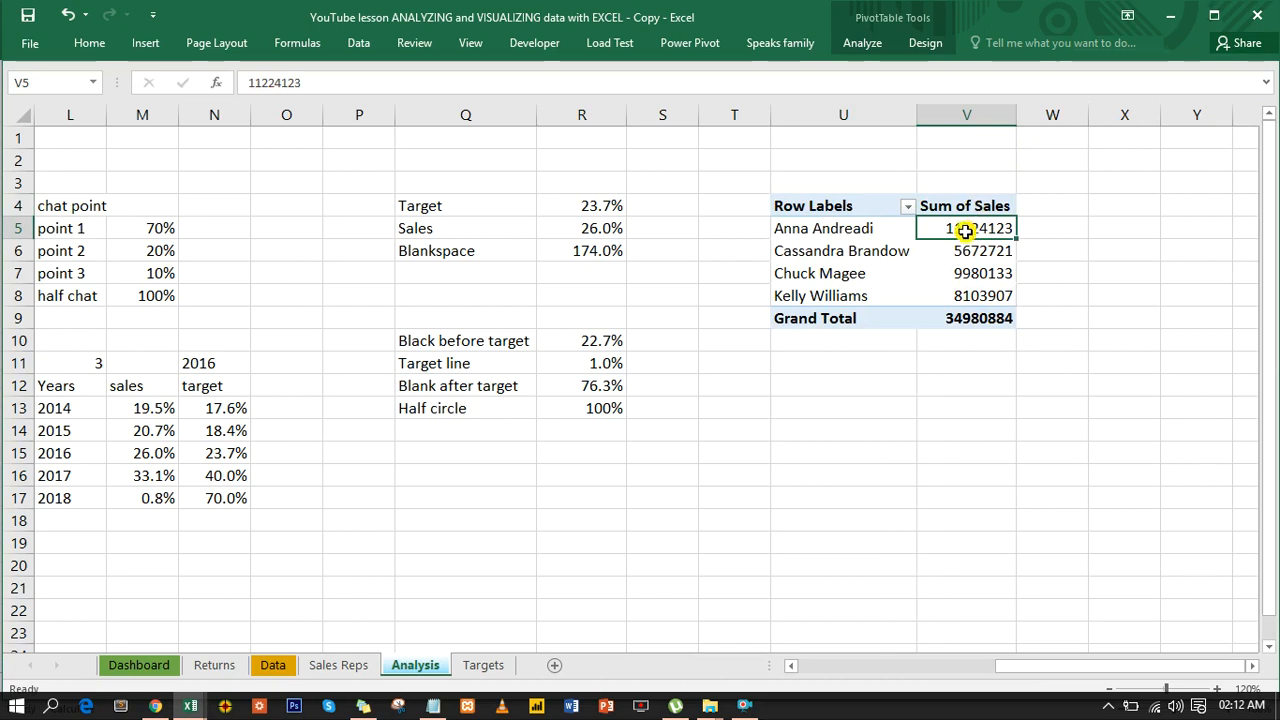
- Show the pivot table's sales values as % of Column Total and remove its grand total row
{"action": "left_click_drag", "start_coordinate": [963, 231], "coordinate": [966, 291]}
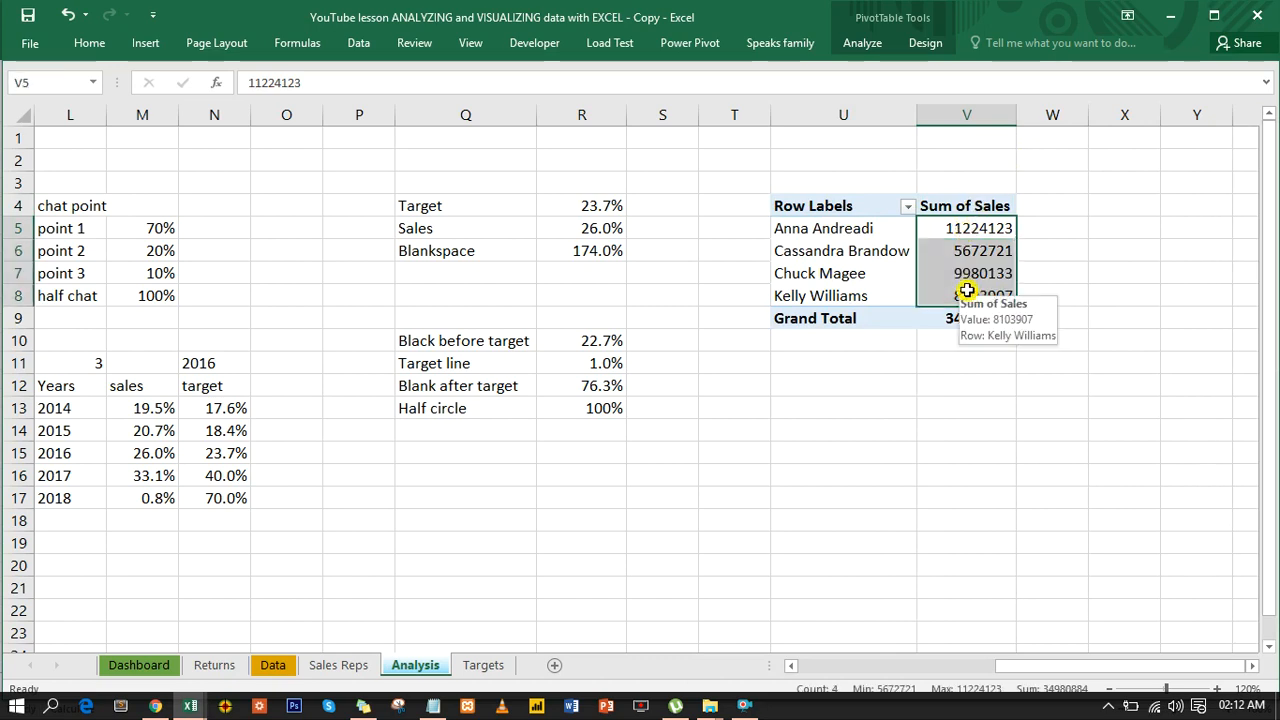
{"action": "right_click", "coordinate": [966, 291]}
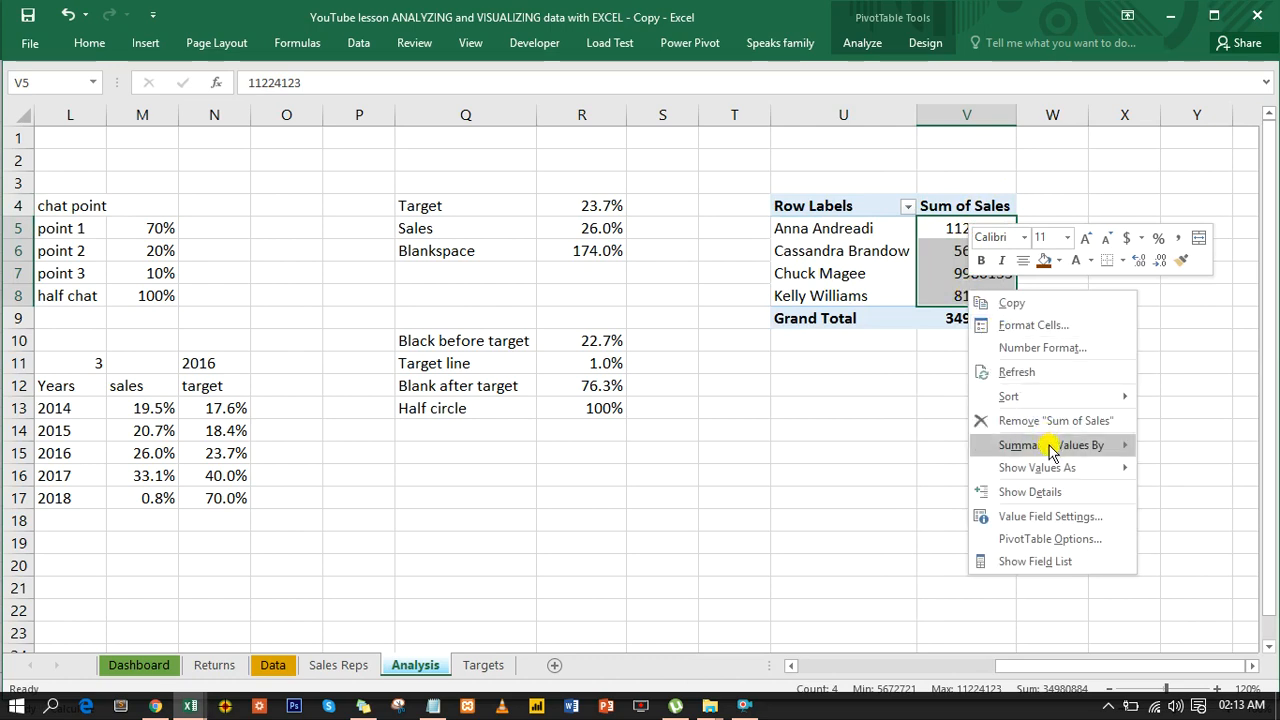
{"action": "mouse_move", "coordinate": [1120, 470]}
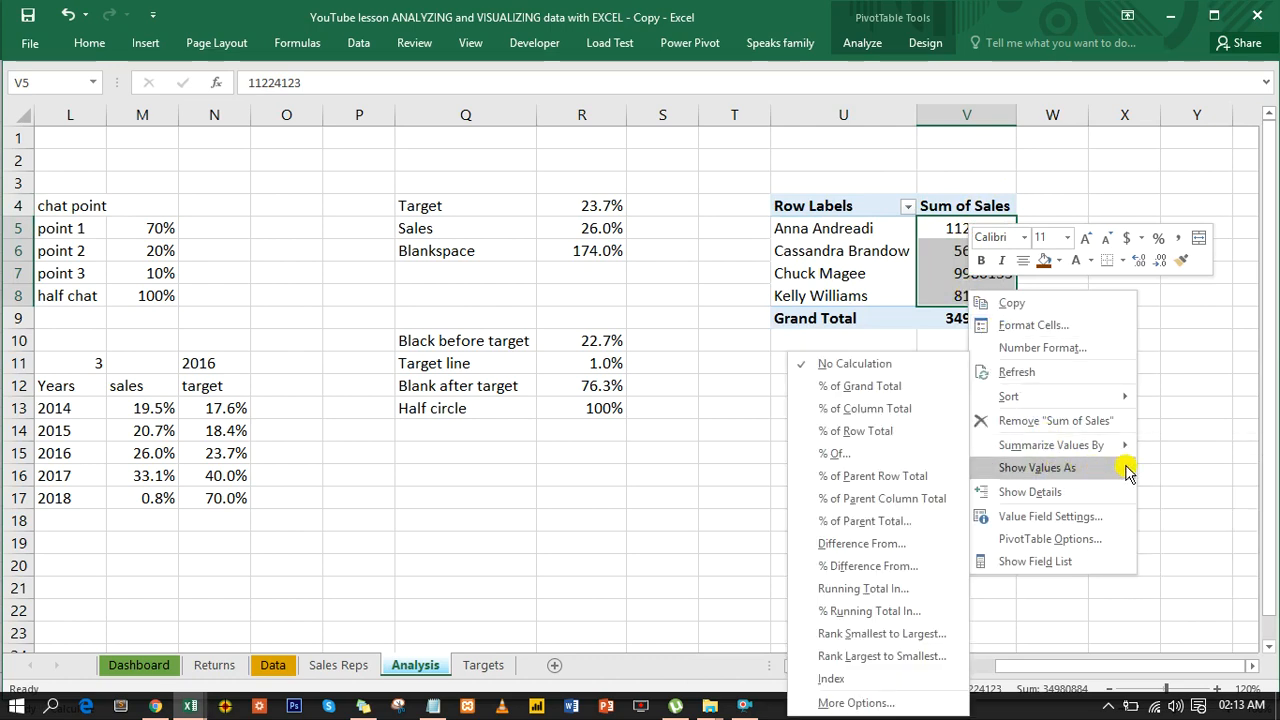
{"action": "left_click", "coordinate": [906, 410]}
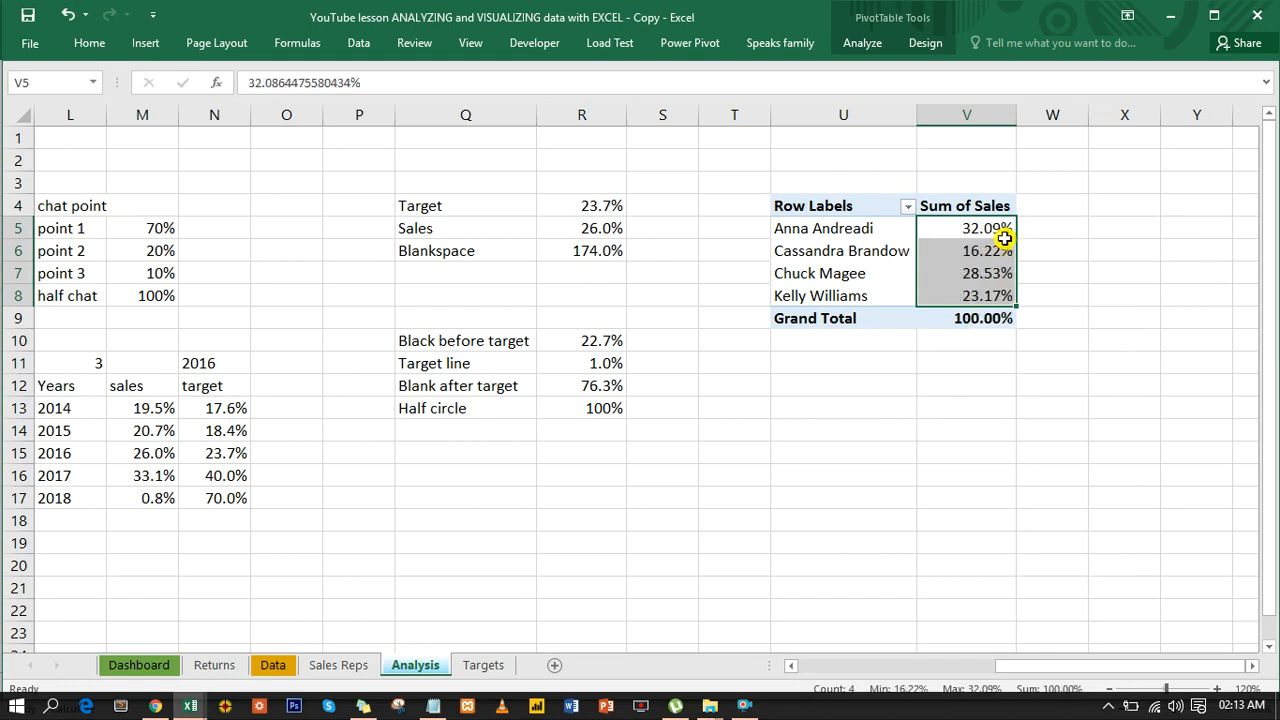
{"action": "left_click", "coordinate": [831, 318]}
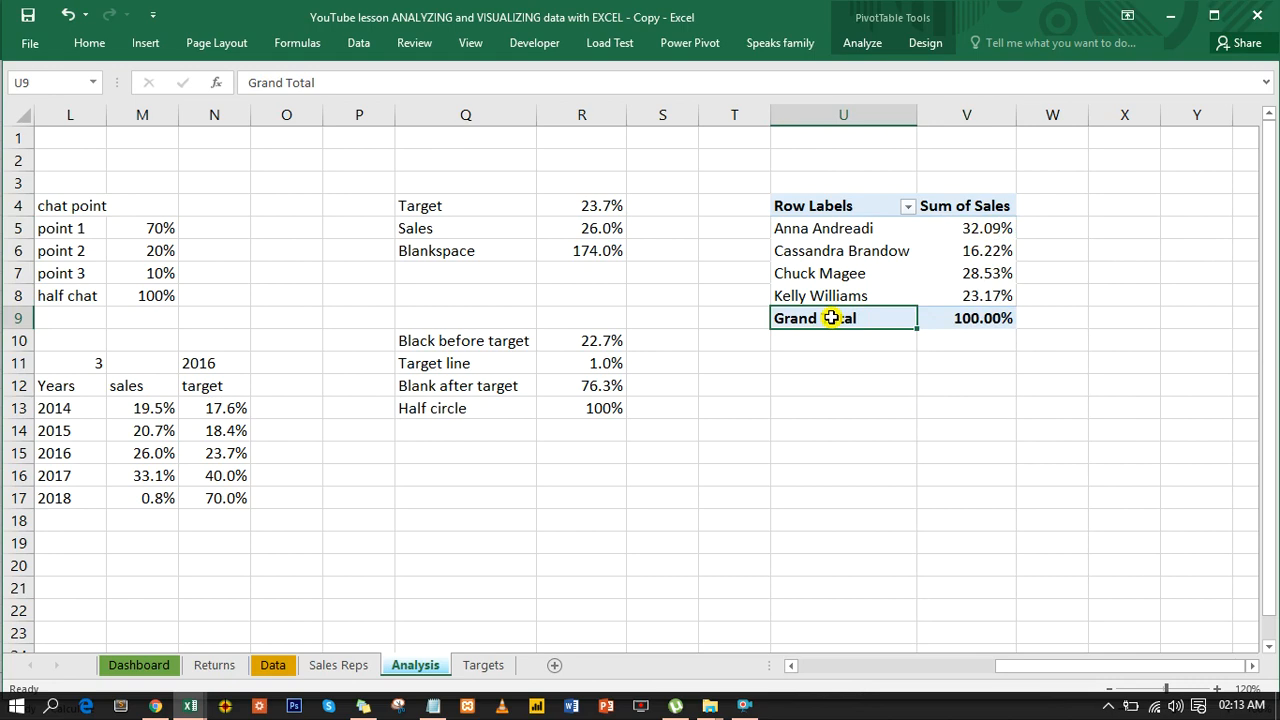
{"action": "right_click", "coordinate": [831, 318]}
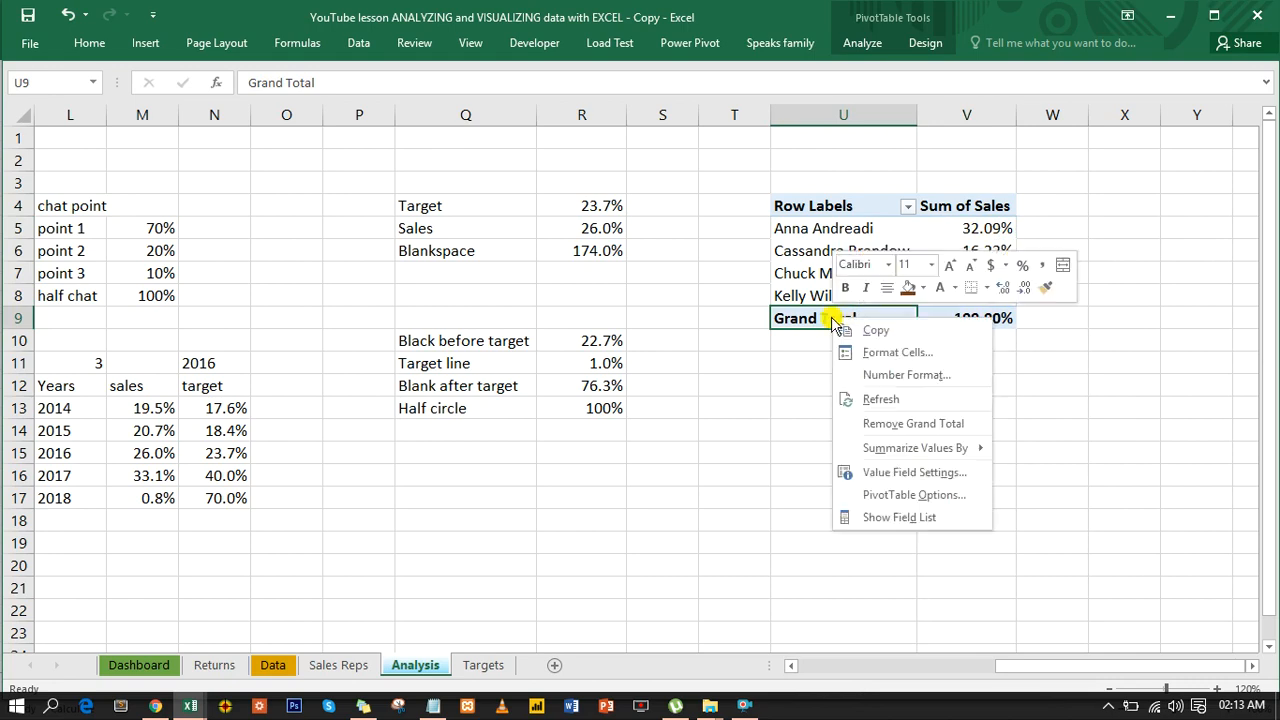
{"action": "left_click", "coordinate": [890, 424]}
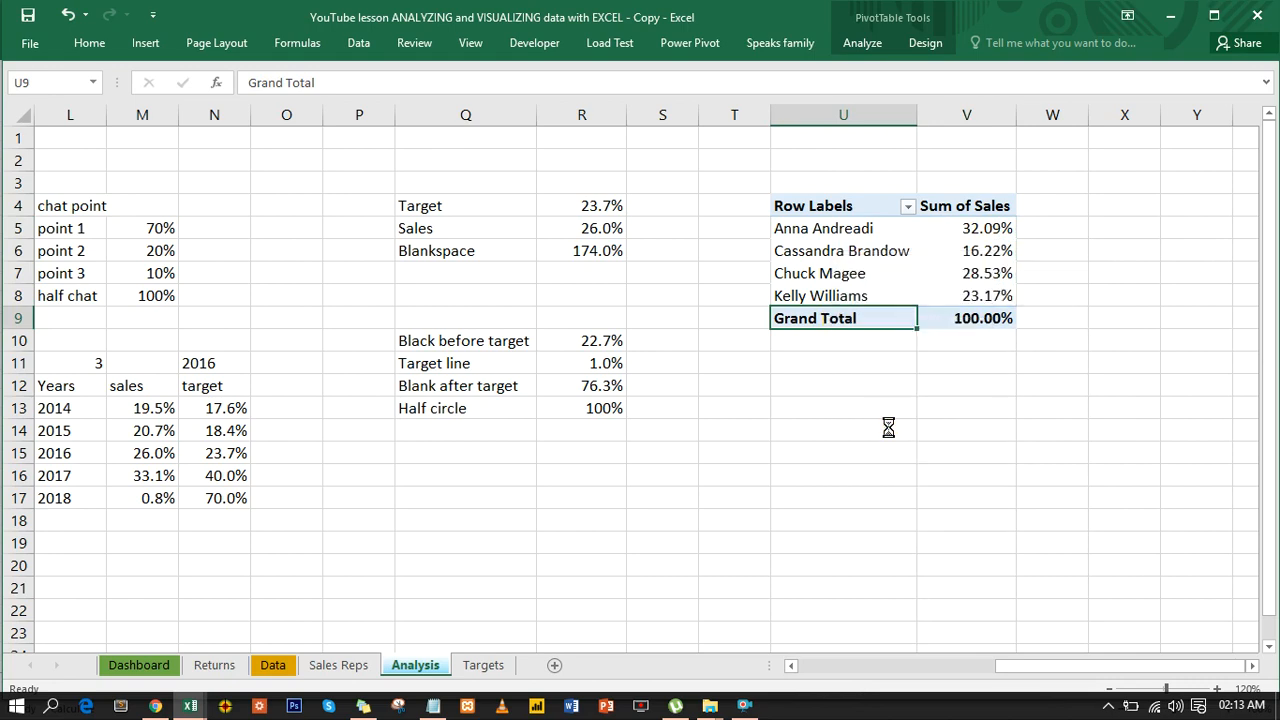
- Switch the pivot table to tabular form with Sale Rep as the row field header
{"action": "left_click", "coordinate": [858, 236]}
{"action": "left_click", "coordinate": [922, 43]}
{"action": "left_click", "coordinate": [153, 114]}
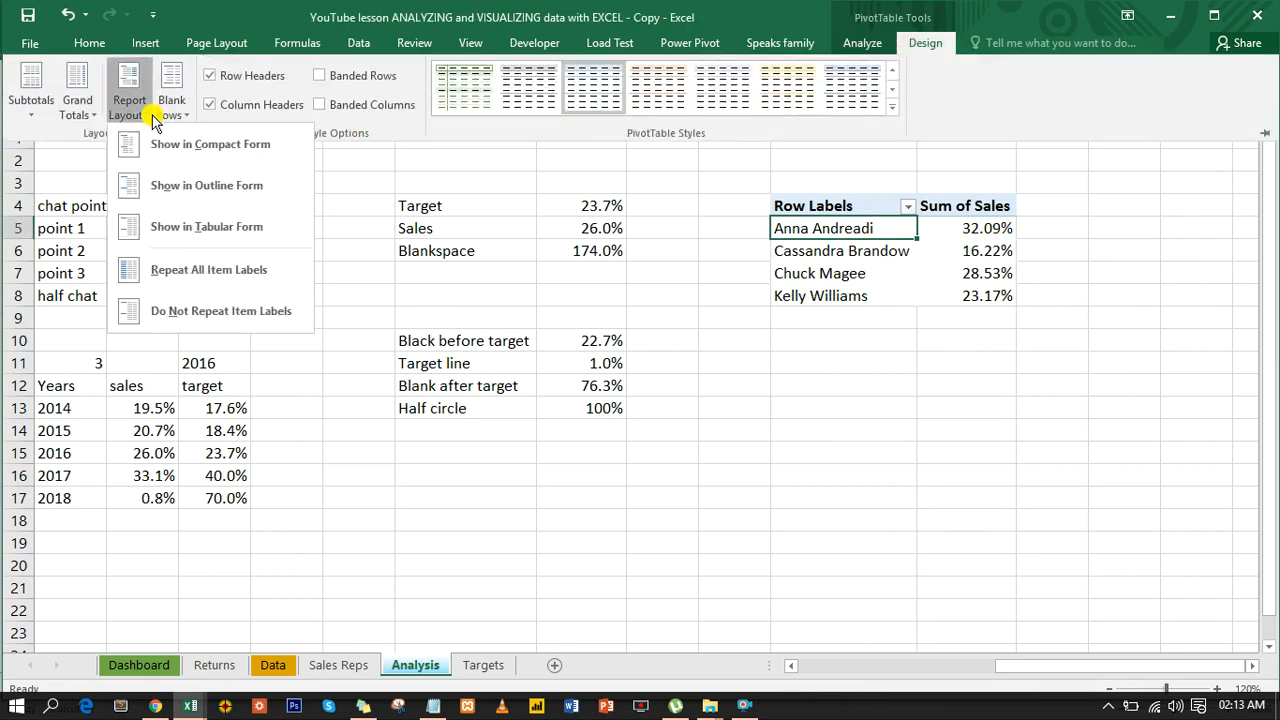
{"action": "left_click", "coordinate": [186, 226]}
{"action": "left_click", "coordinate": [820, 206]}
{"action": "type", "text": "Sale Rep"}
{"action": "key", "text": "Return"}
{"action": "left_click", "coordinate": [961, 258]}
{"action": "left_click", "coordinate": [960, 257]}
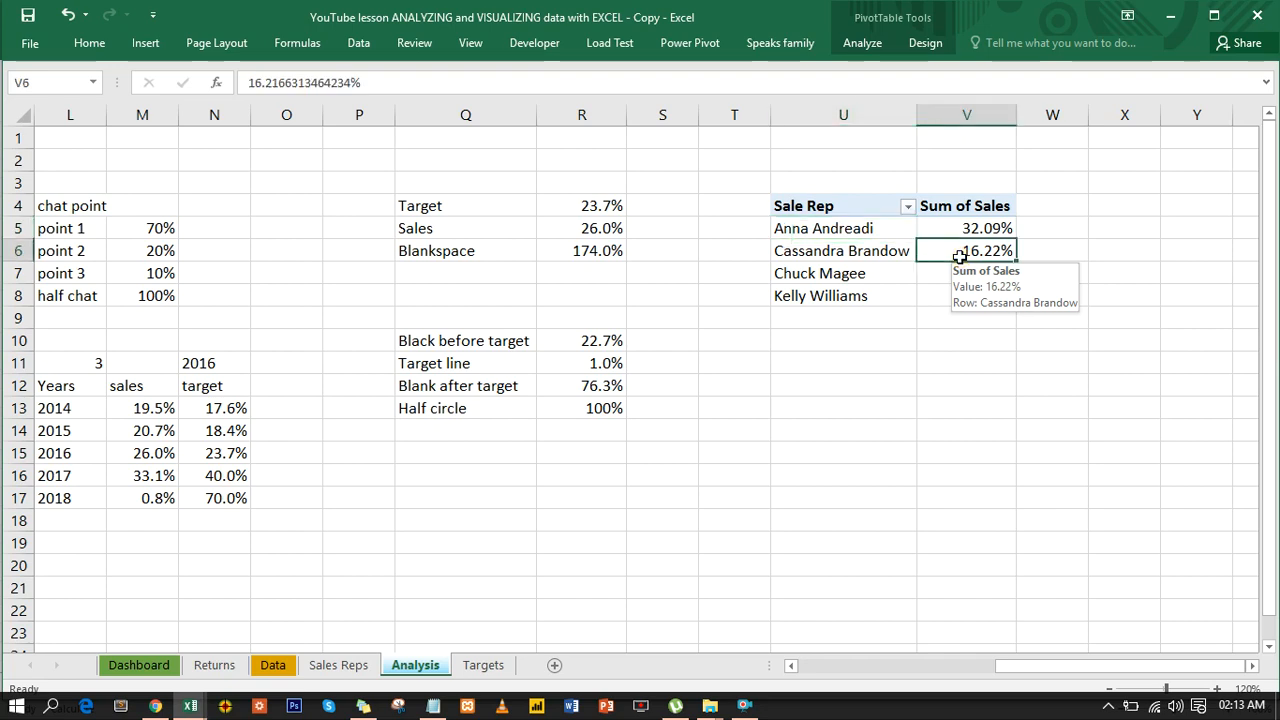
- Enter the label "sales rep" in U11 and link U12 to the selected rep's name in I11
{"action": "left_click", "coordinate": [857, 368]}
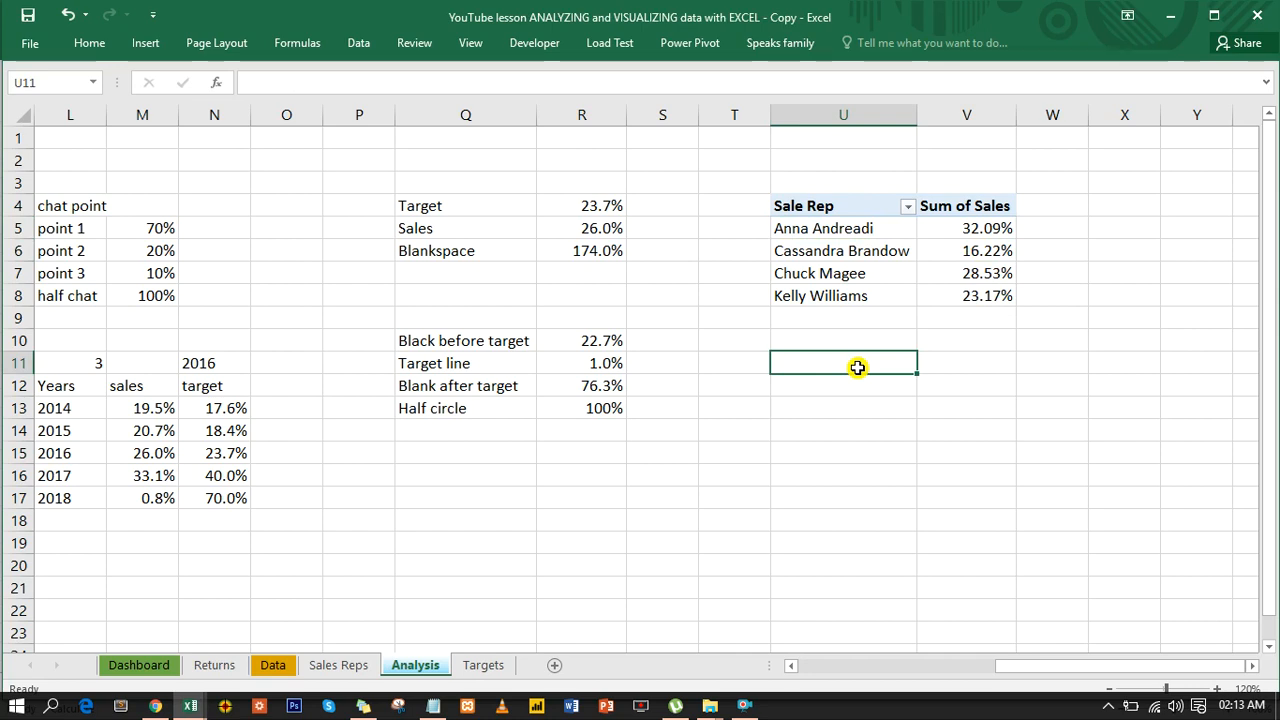
{"action": "type", "text": "sales rep"}
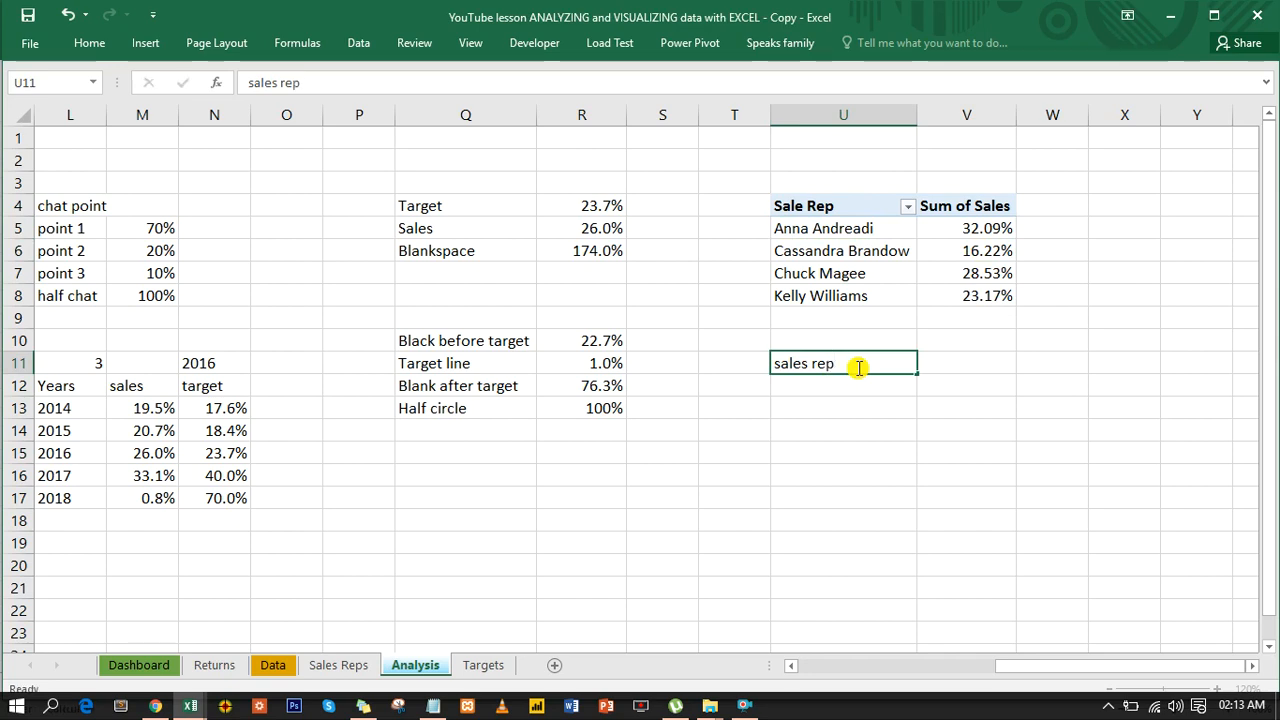
{"action": "key", "text": "Return"}
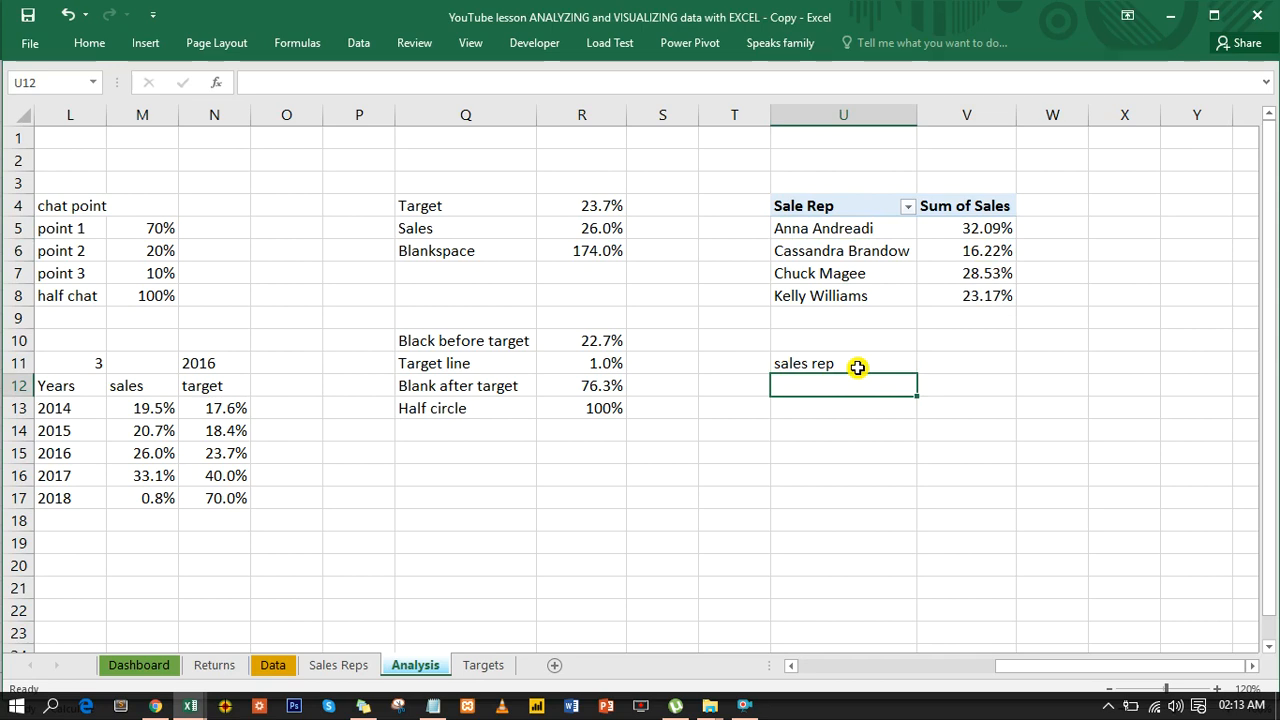
{"action": "scroll", "coordinate": [1101, 623], "scroll_direction": "left", "scroll_amount": 1}
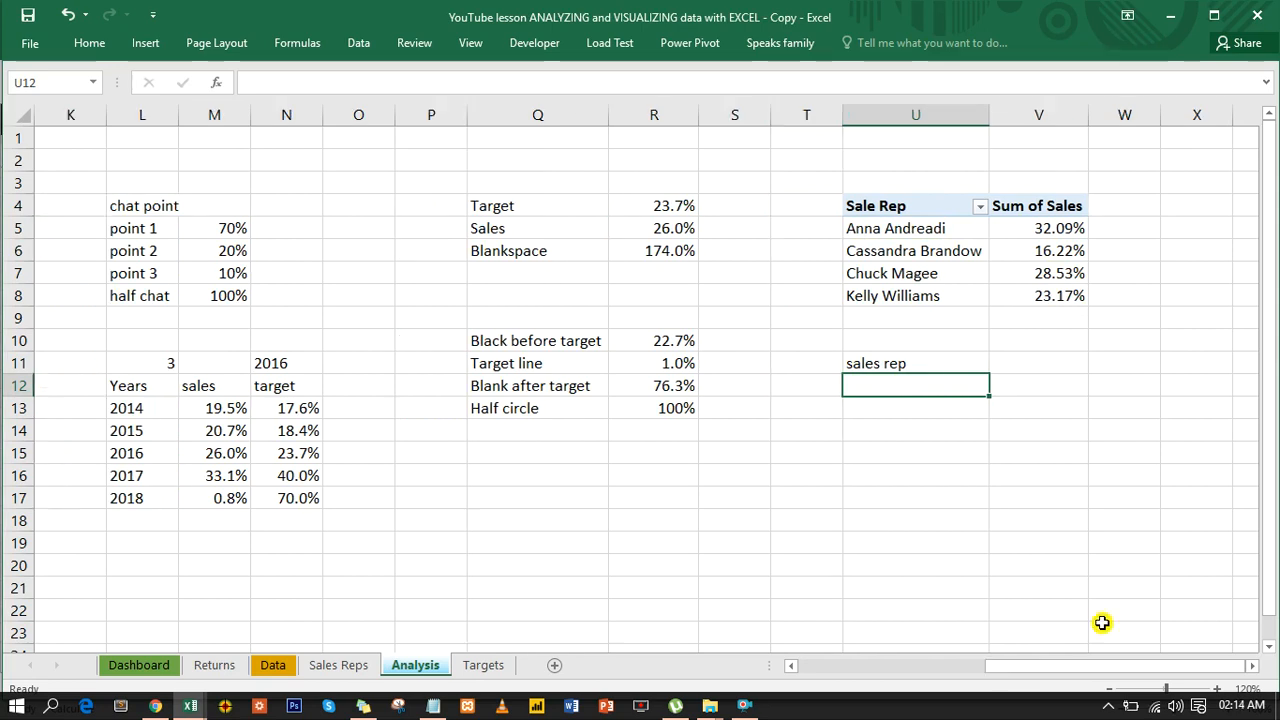
{"action": "type", "text": "="}
{"action": "left_click_drag", "start_coordinate": [1068, 670], "coordinate": [871, 680]}
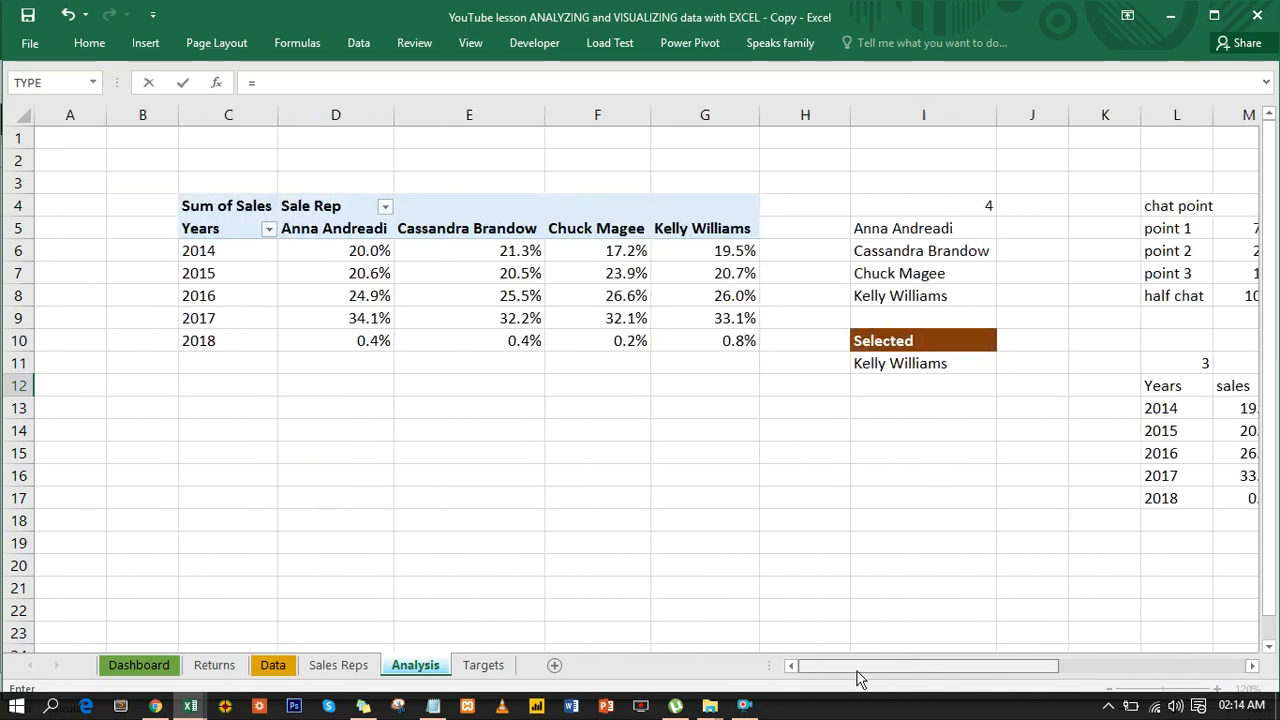
{"action": "left_click", "coordinate": [891, 364]}
{"action": "key", "text": "Return"}
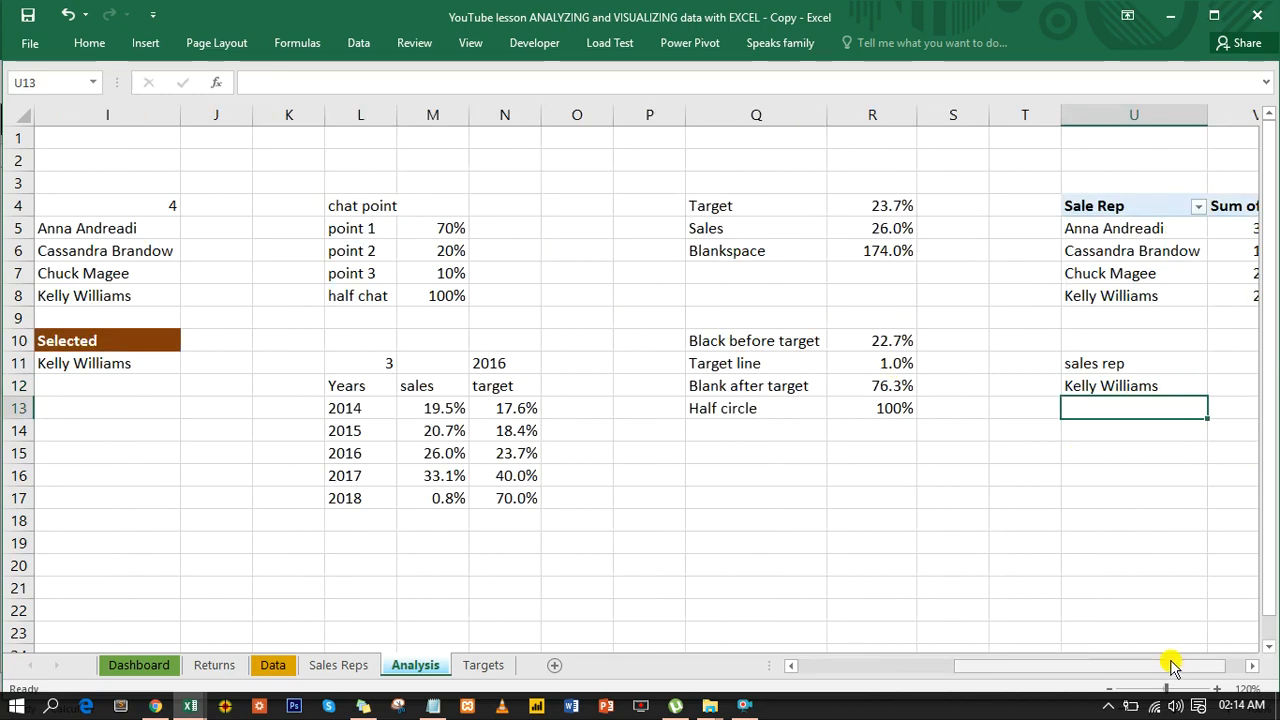
- Look up the selected rep's sales share in V12 with =VLOOKUP(U12,U5:V8,2,0)
{"action": "left_click_drag", "start_coordinate": [1171, 668], "coordinate": [1212, 668]}
{"action": "left_click", "coordinate": [1251, 666]}
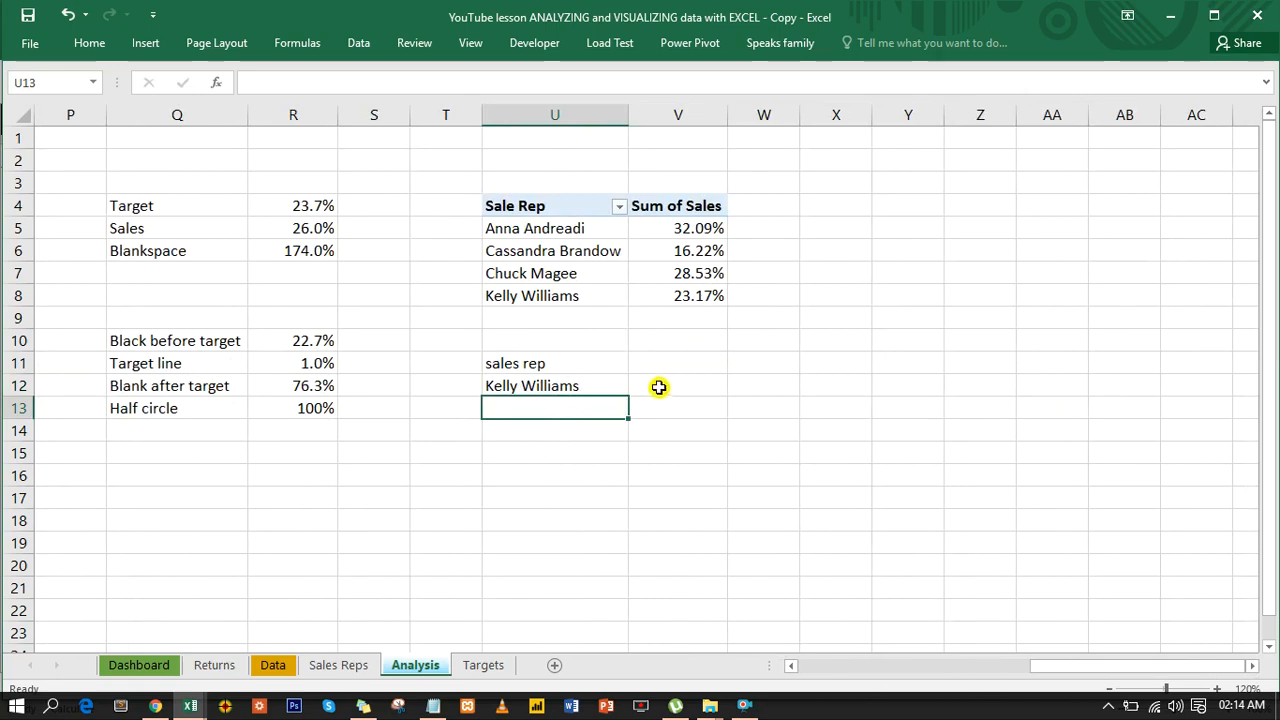
{"action": "left_click", "coordinate": [657, 388]}
{"action": "type", "text": "="}
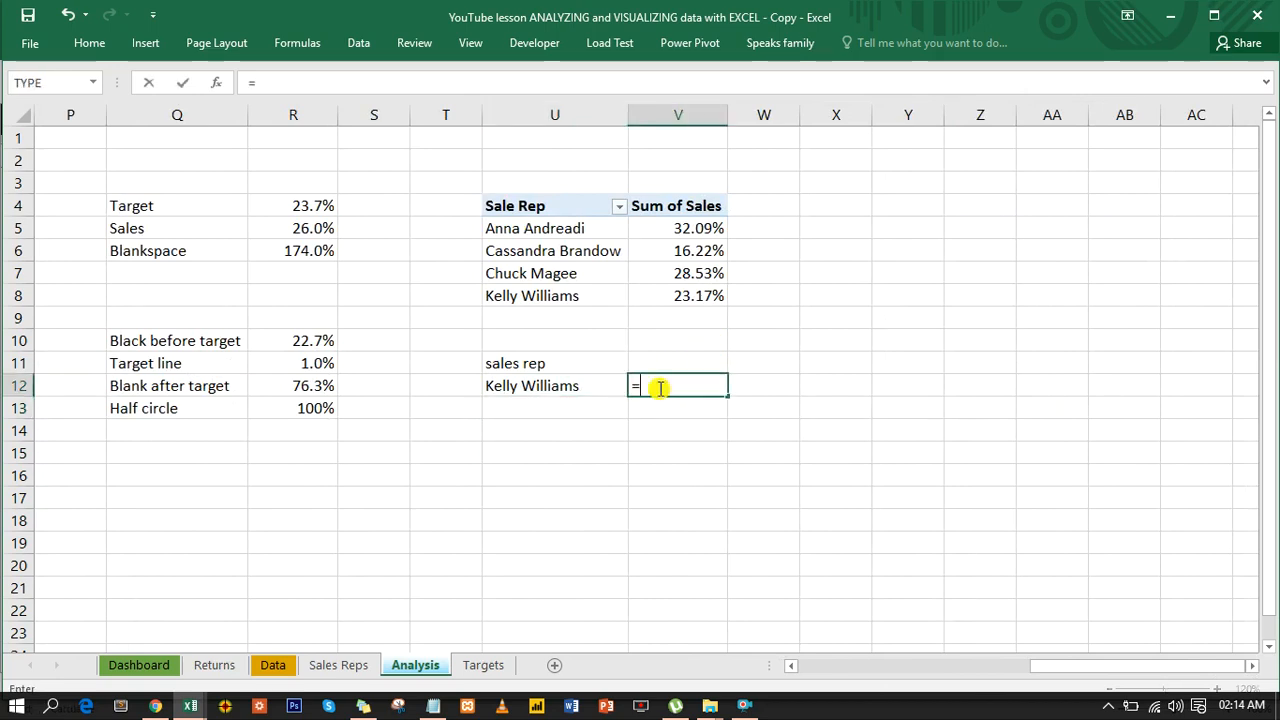
{"action": "type", "text": "vl"}
{"action": "key", "text": "Tab"}
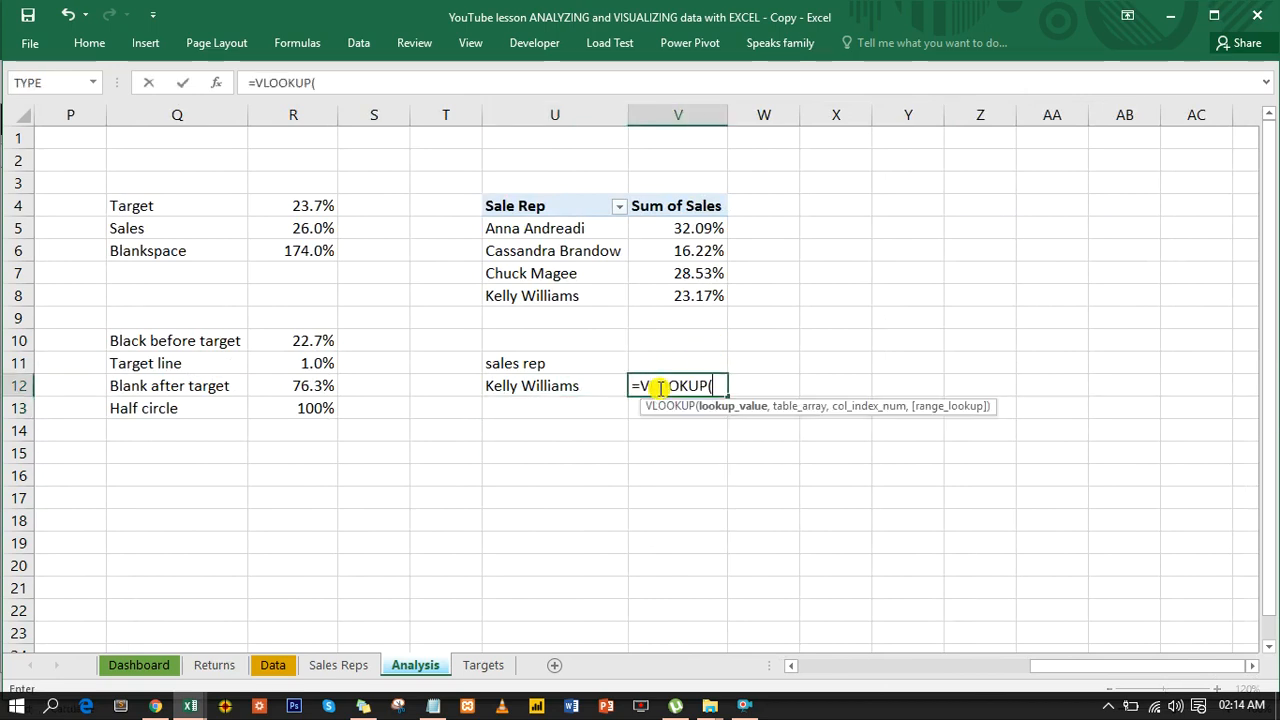
{"action": "left_click", "coordinate": [543, 386]}
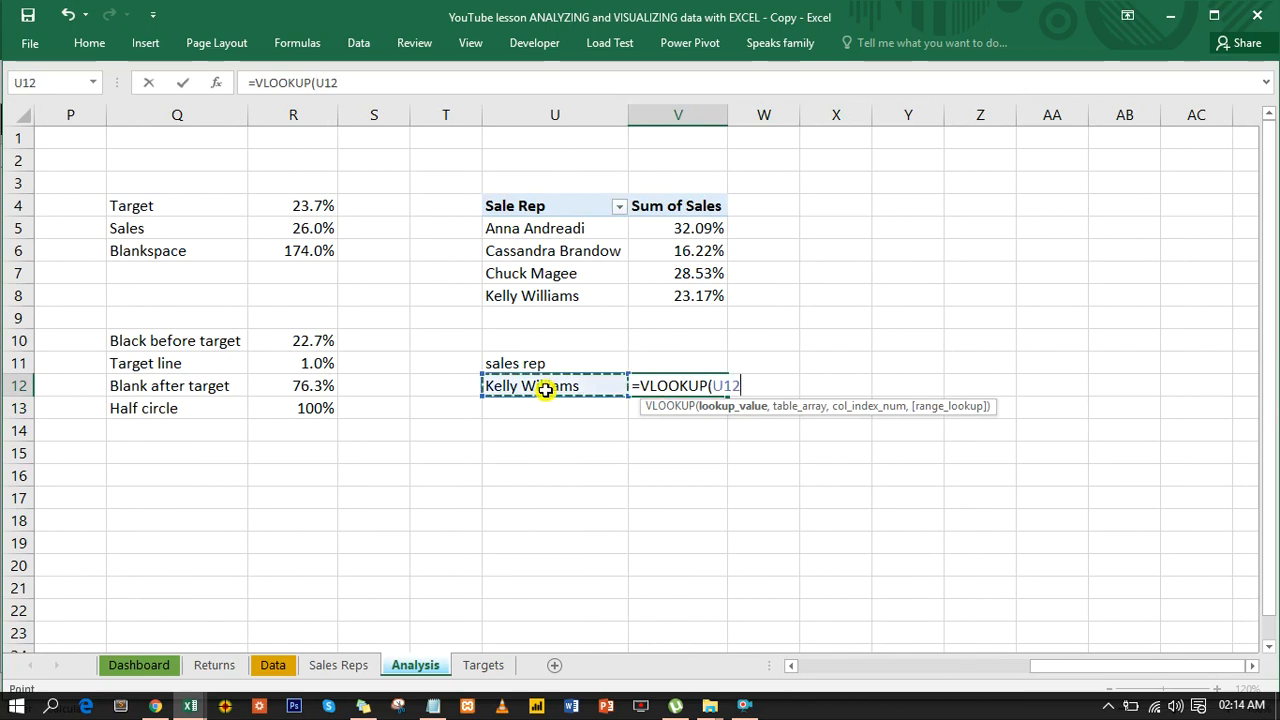
{"action": "type", "text": ","}
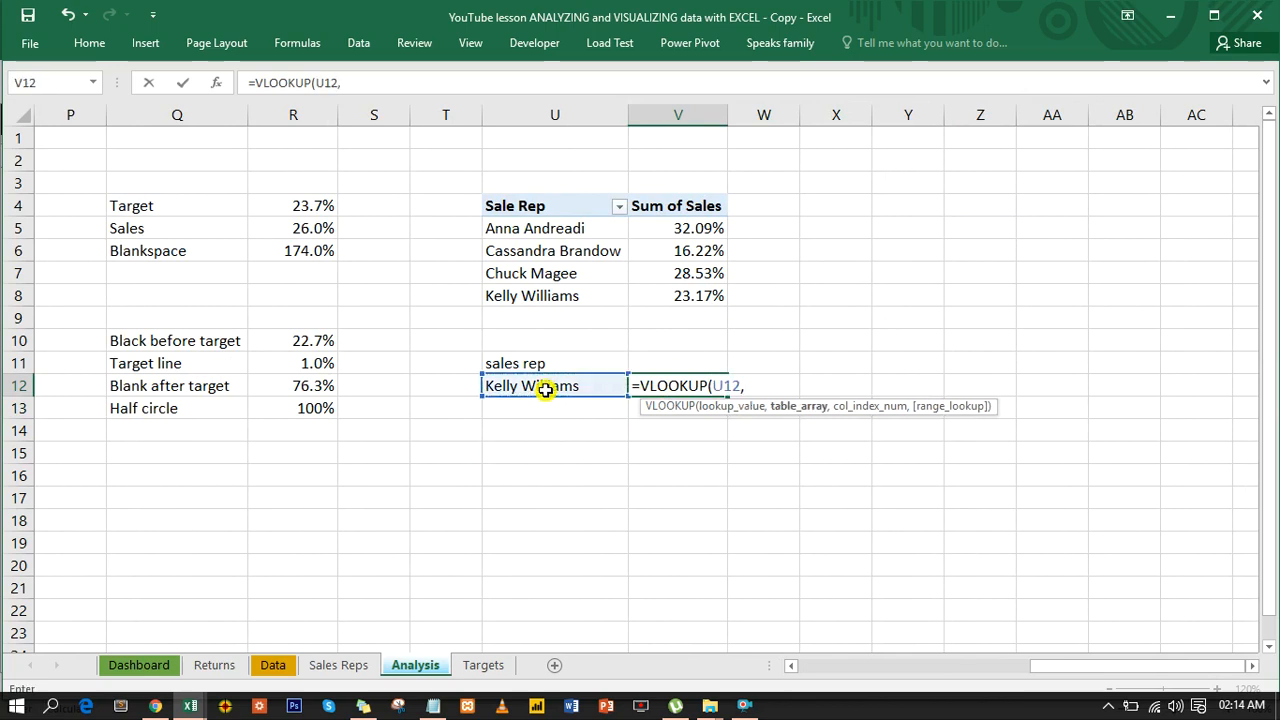
{"action": "left_click", "coordinate": [533, 230]}
{"action": "left_click_drag", "start_coordinate": [533, 230], "coordinate": [669, 284]}
{"action": "type", "text": ","}
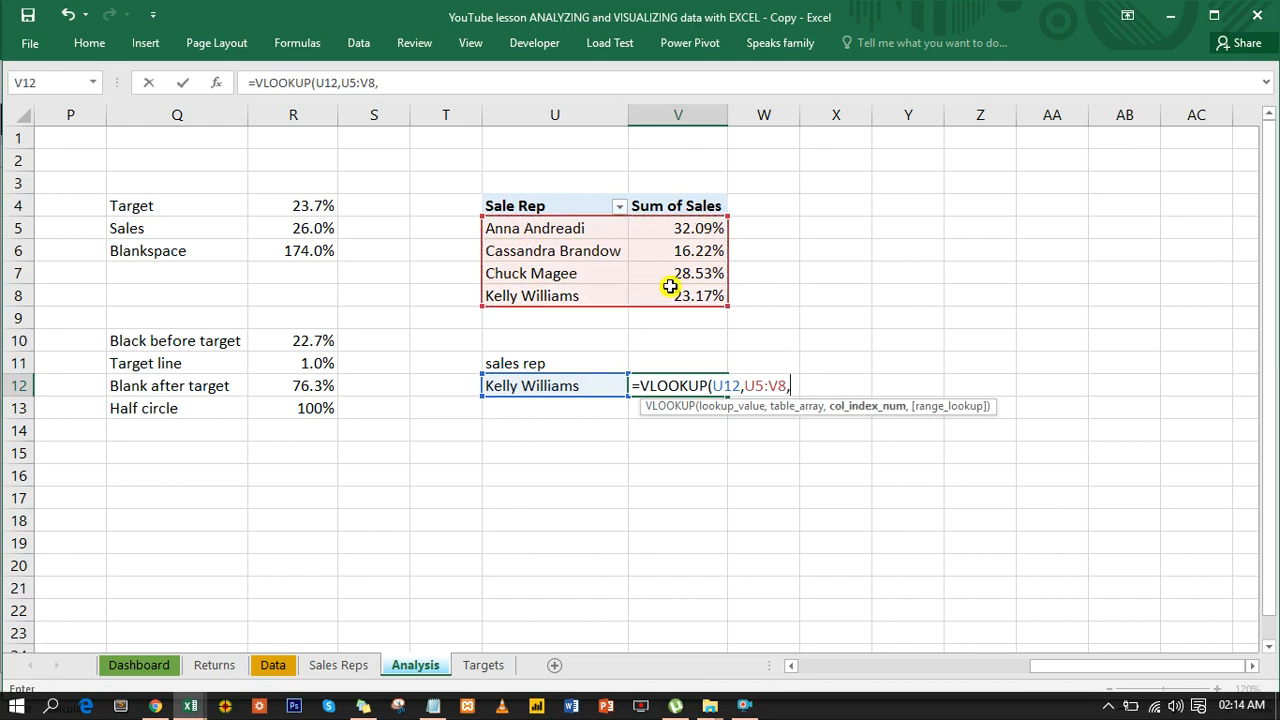
{"action": "type", "text": "2,0)"}
{"action": "key", "text": "Return"}
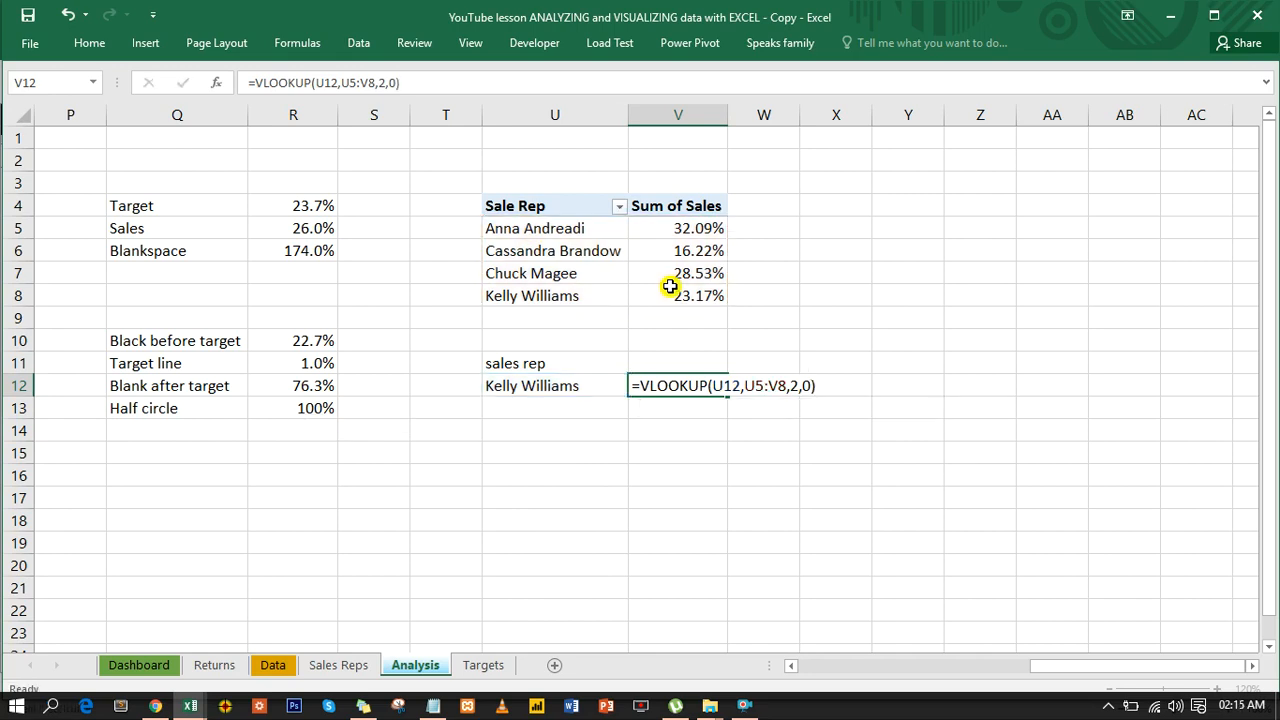
- Format the lookup result in V12 as a percentage with one decimal place
{"action": "left_click", "coordinate": [675, 380]}
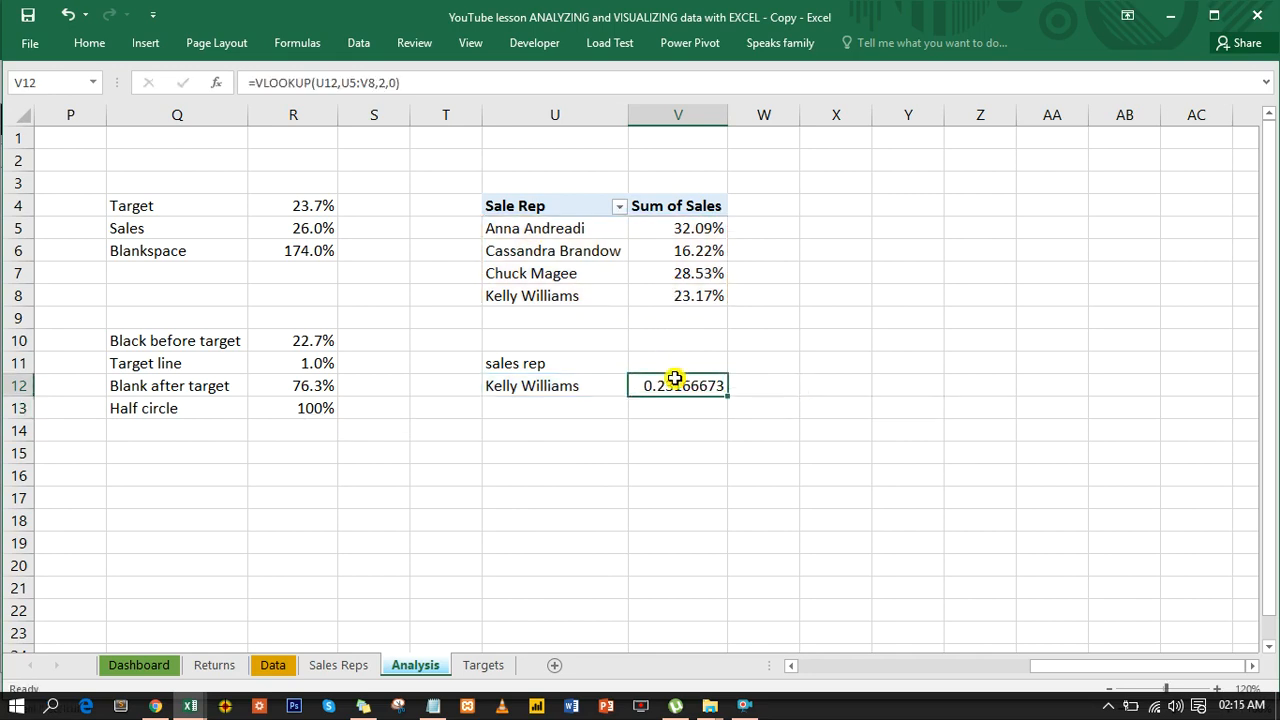
{"action": "key", "text": "ctrl+1"}
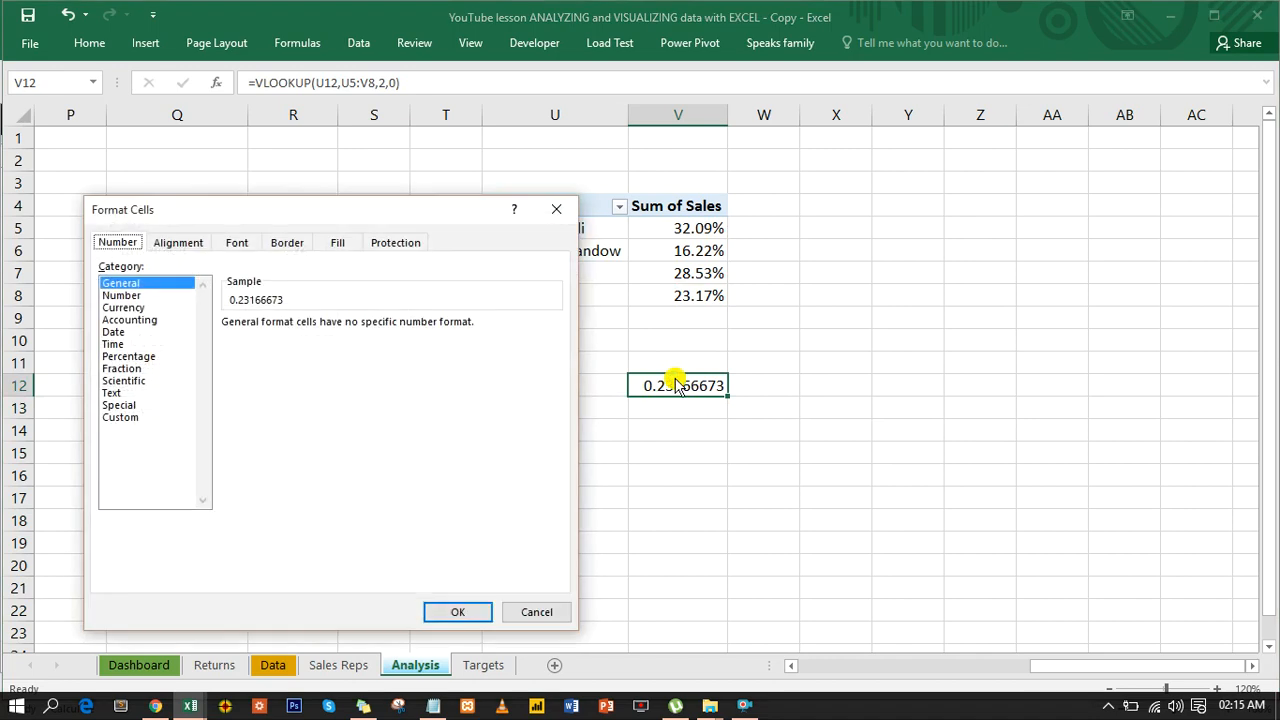
{"action": "left_click", "coordinate": [132, 360]}
{"action": "left_click", "coordinate": [349, 328]}
{"action": "left_click", "coordinate": [463, 611]}
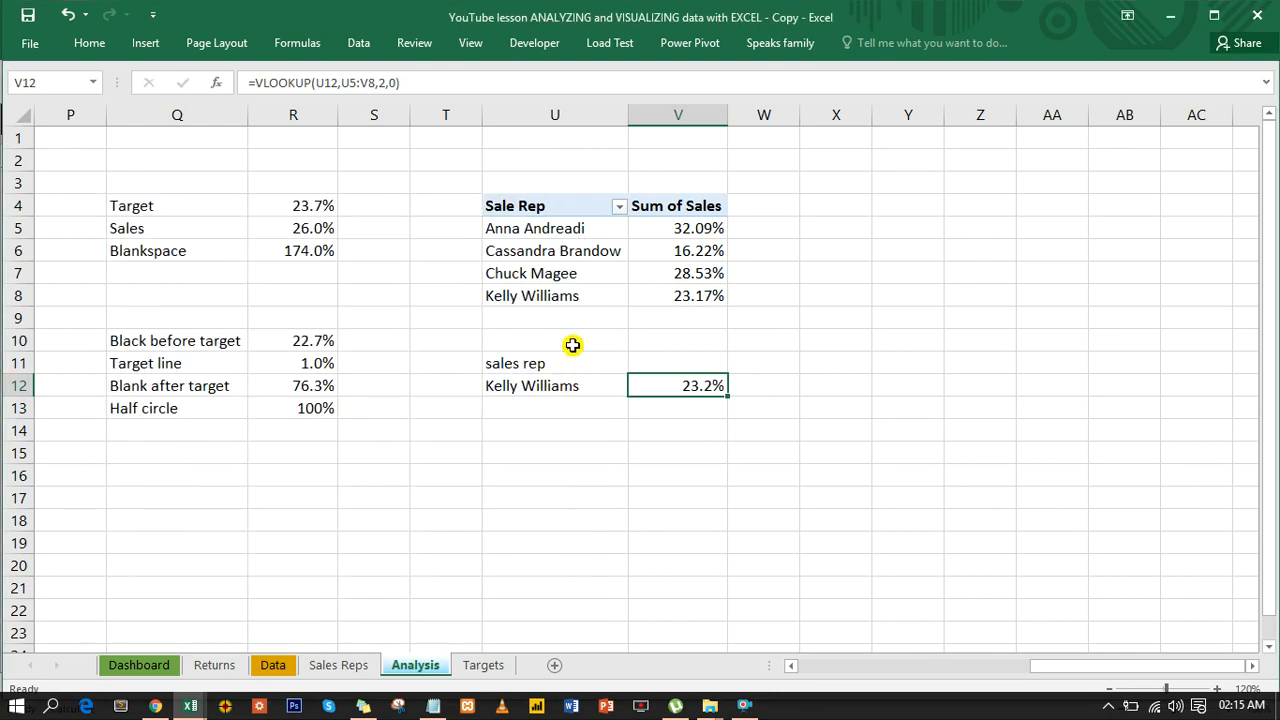
- Format the pivot table's sales shares in V5:V8 as percentages with one decimal place
{"action": "mouse_move", "coordinate": [697, 298]}
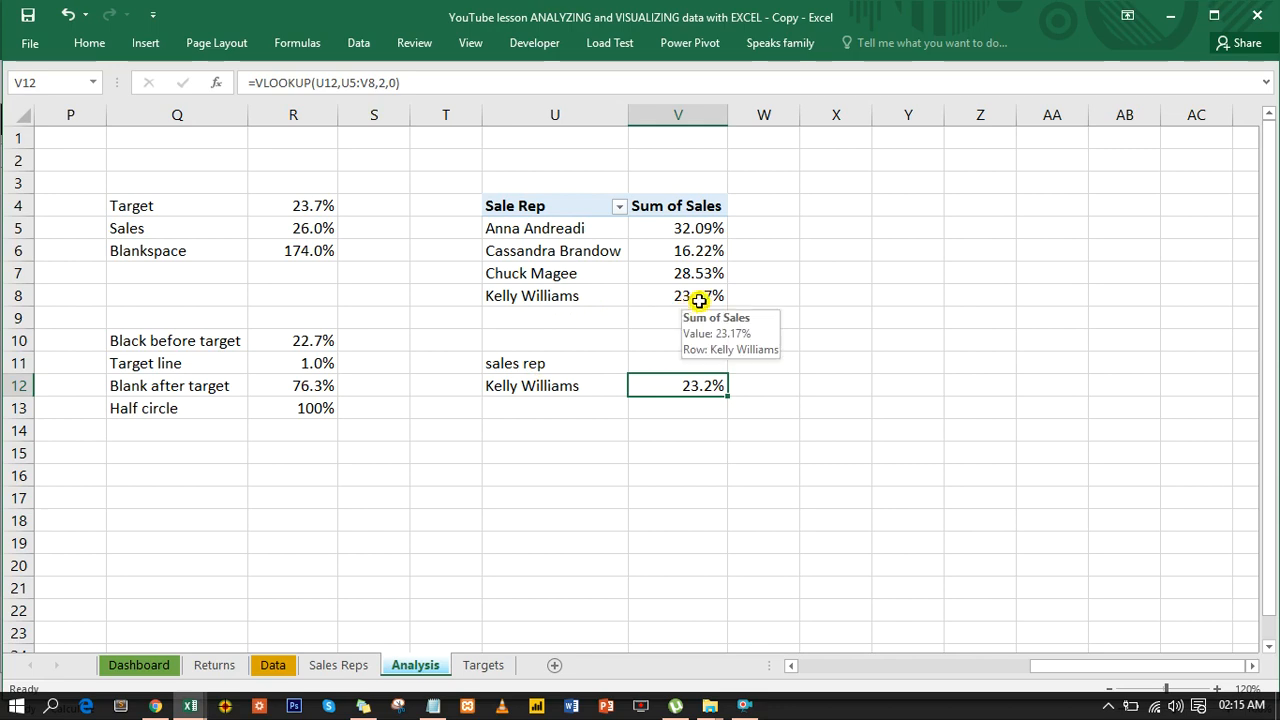
{"action": "left_click_drag", "start_coordinate": [705, 229], "coordinate": [692, 298]}
{"action": "key", "text": "ctrl+1"}
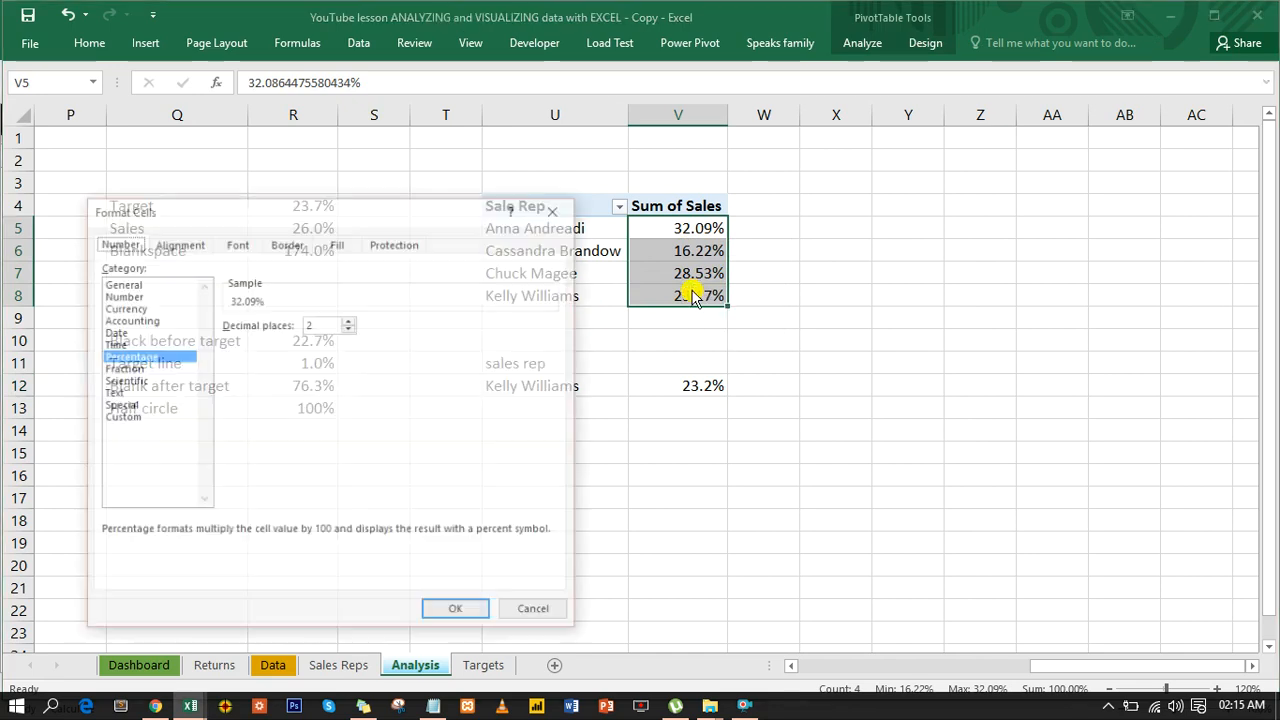
{"action": "left_click", "coordinate": [352, 329]}
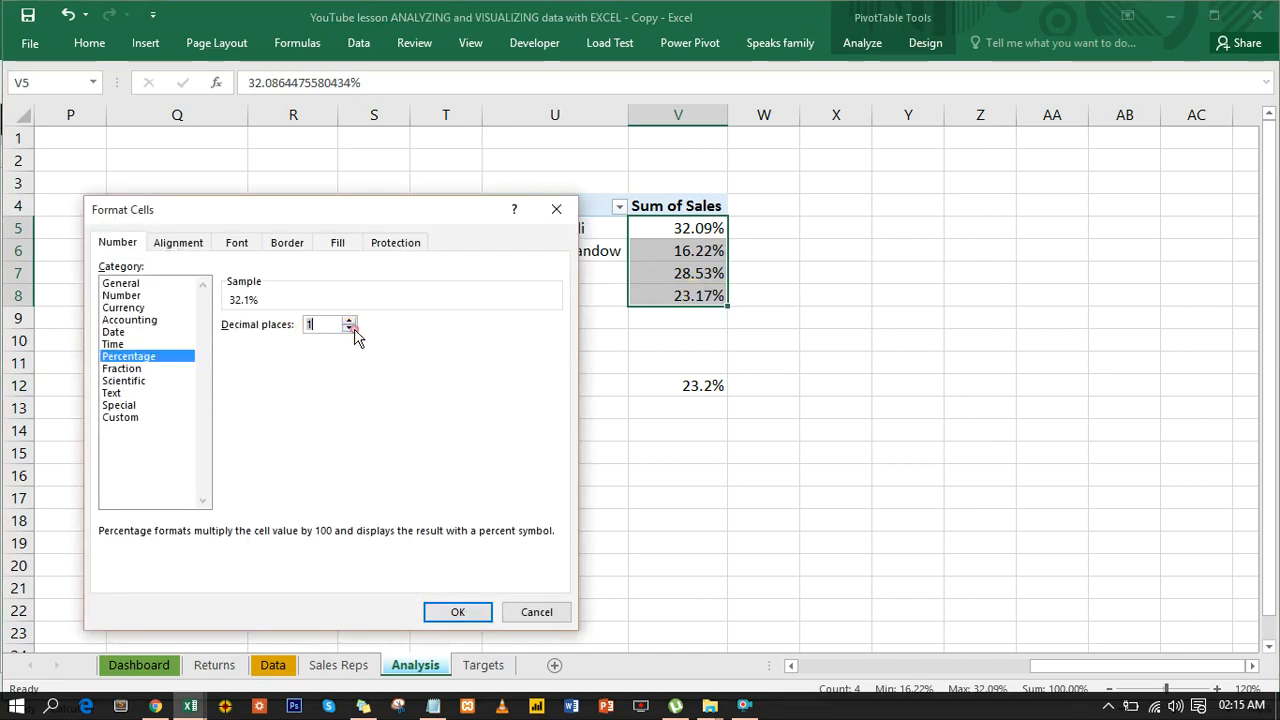
{"action": "left_click", "coordinate": [475, 613]}
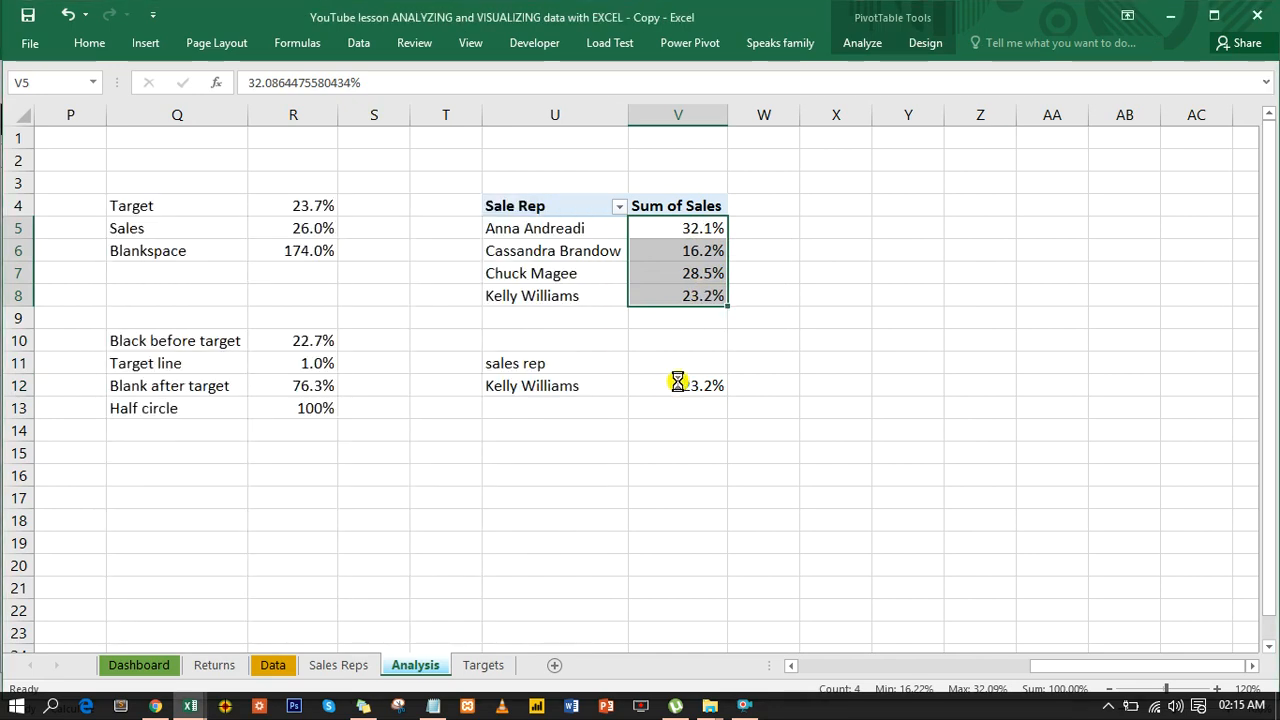
- Calculate the gauge remainder below the looked-up share, entering =200%-V12 in V13
{"action": "left_click", "coordinate": [697, 428]}
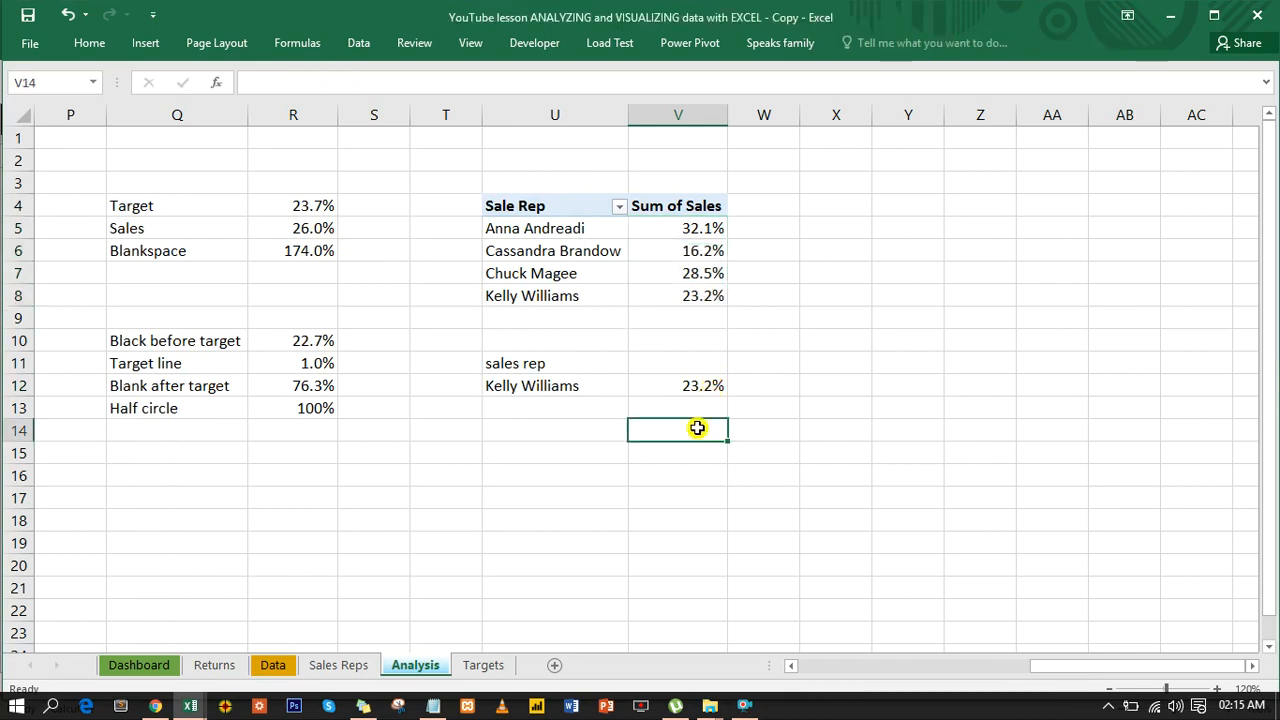
{"action": "left_click", "coordinate": [689, 404]}
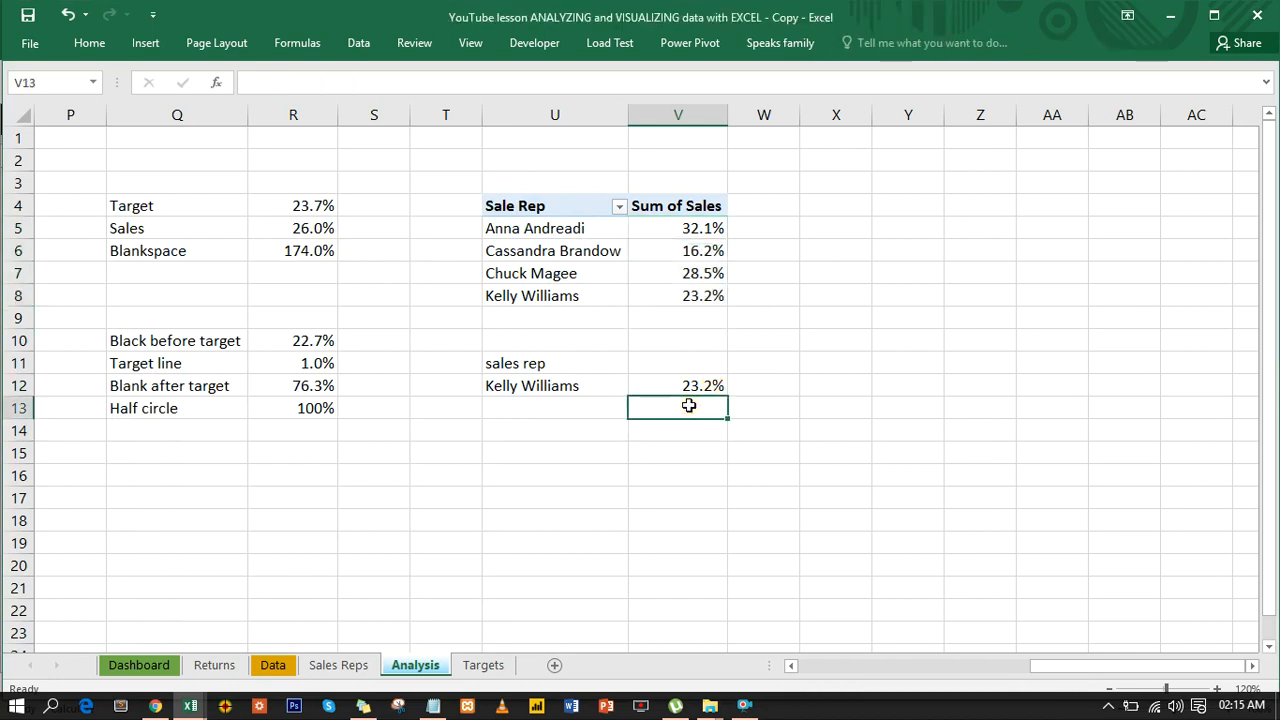
{"action": "type", "text": "=200%-"}
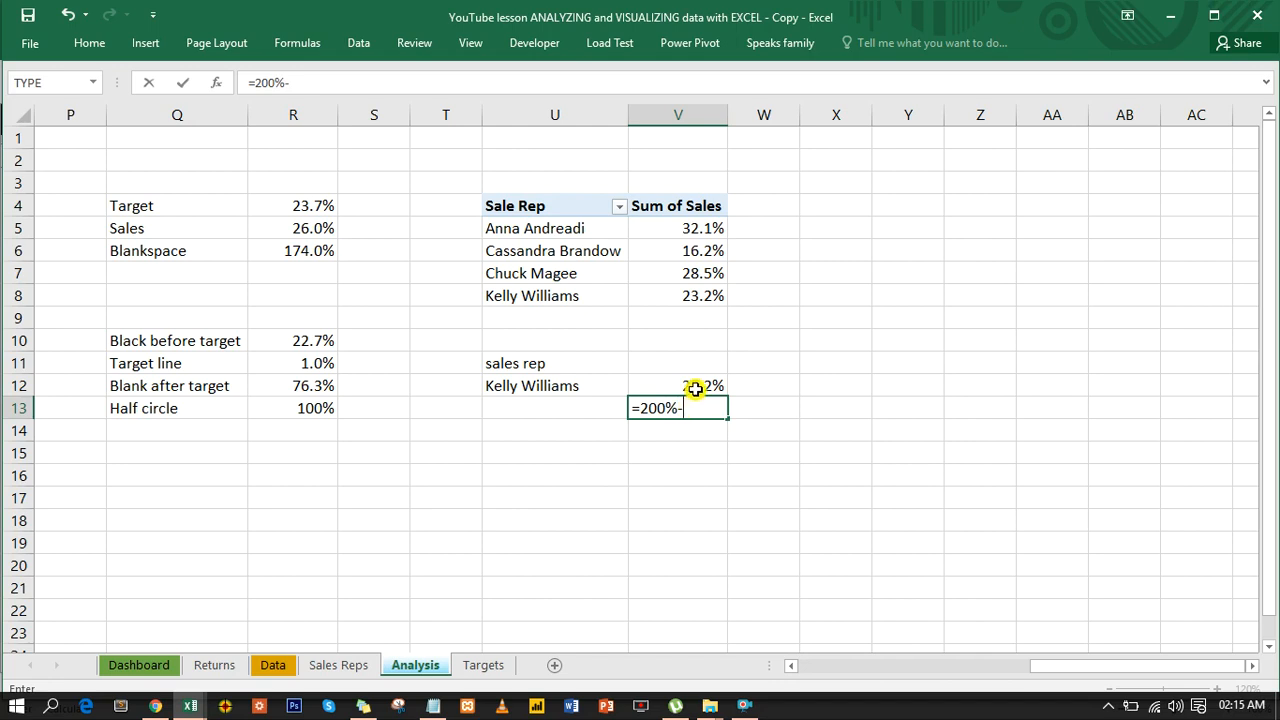
{"action": "left_click", "coordinate": [695, 388]}
{"action": "key", "text": "ctrl+Return"}
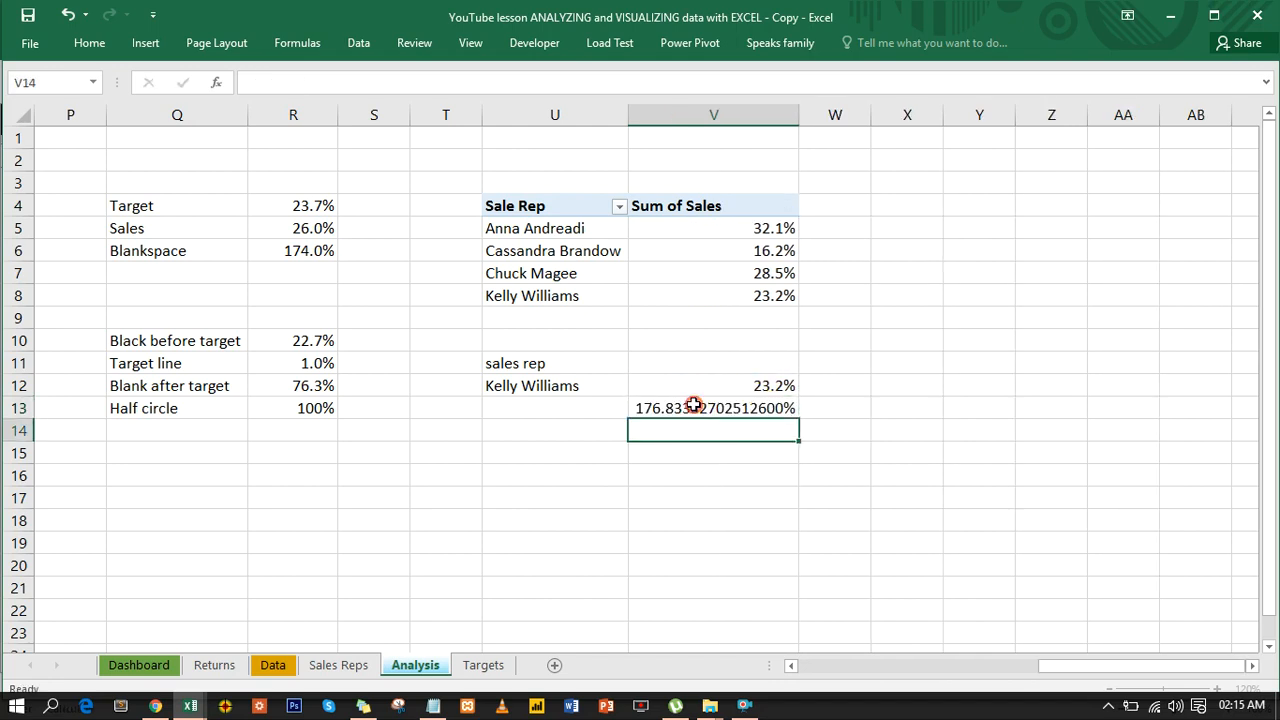
- Format the remainder in V13 as a percentage with one decimal place
{"action": "left_click", "coordinate": [693, 405]}
{"action": "key", "text": "ctrl+1"}
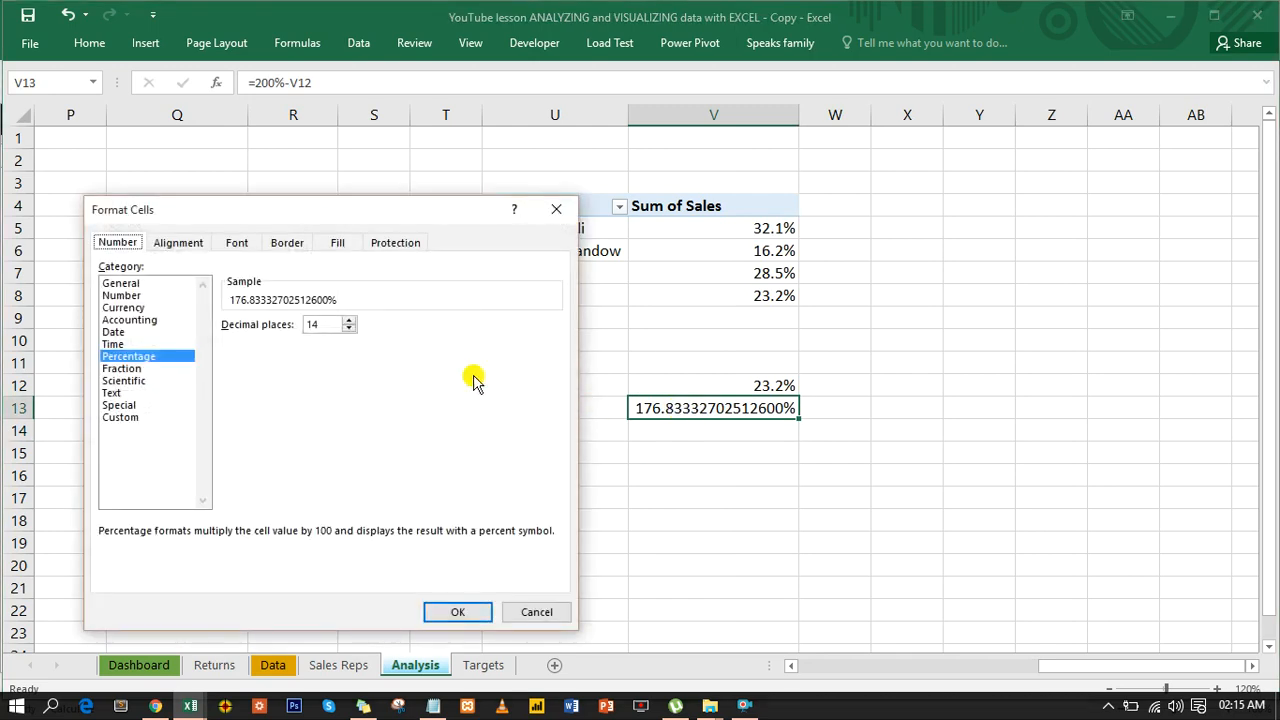
{"action": "type", "text": "1"}
{"action": "key", "text": "Return"}
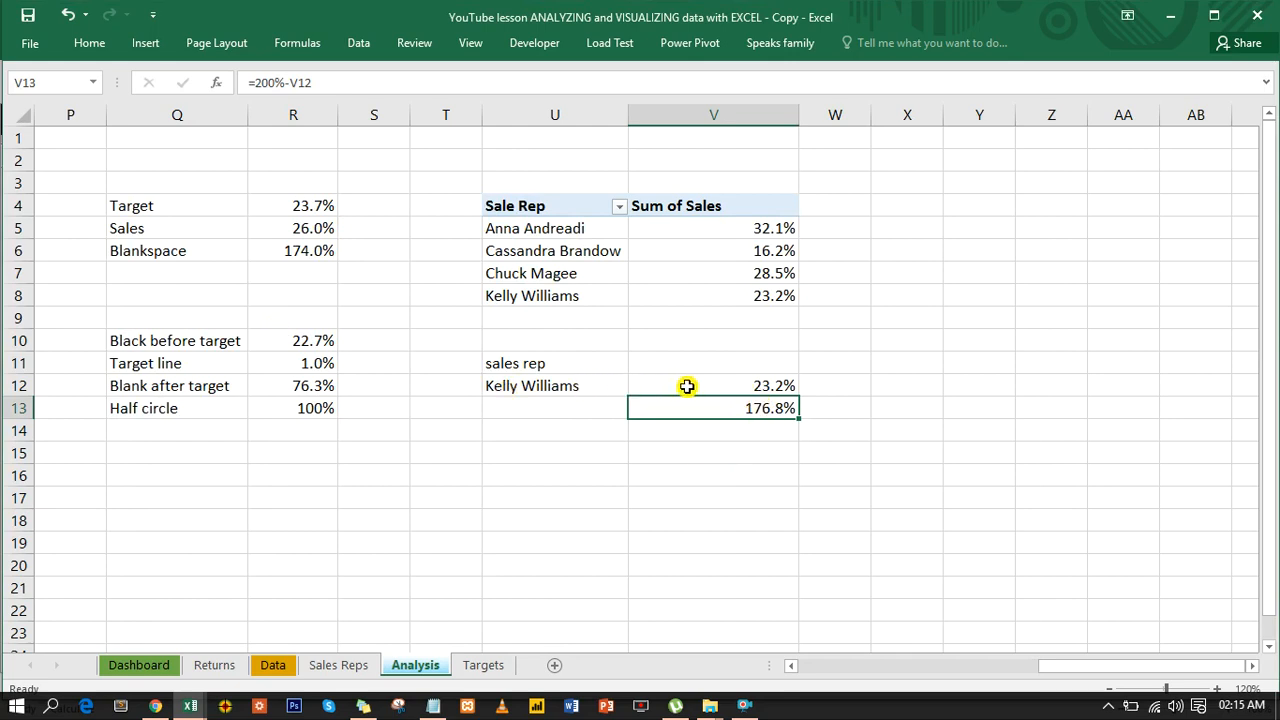
- Insert a doughnut chart from V12:V13 and format it as a transparent half gauge with only the sales share slice filled
{"action": "left_click_drag", "start_coordinate": [687, 386], "coordinate": [726, 406]}
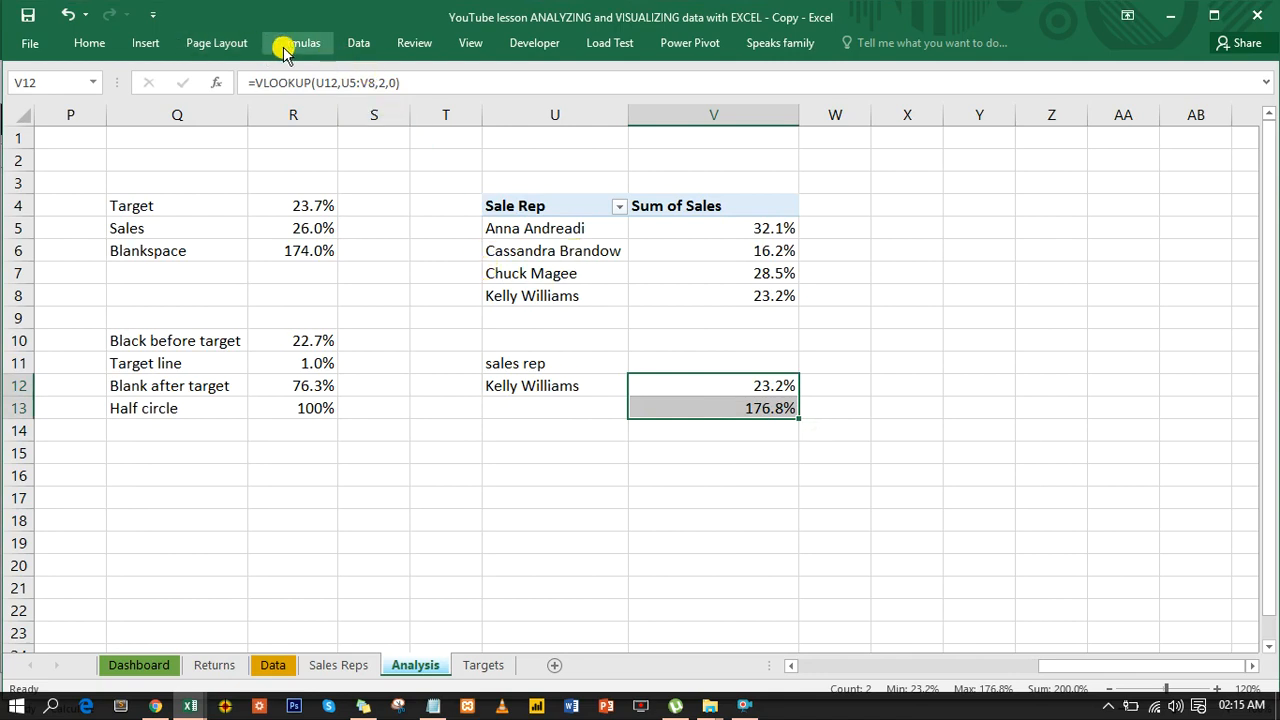
{"action": "left_click", "coordinate": [145, 43]}
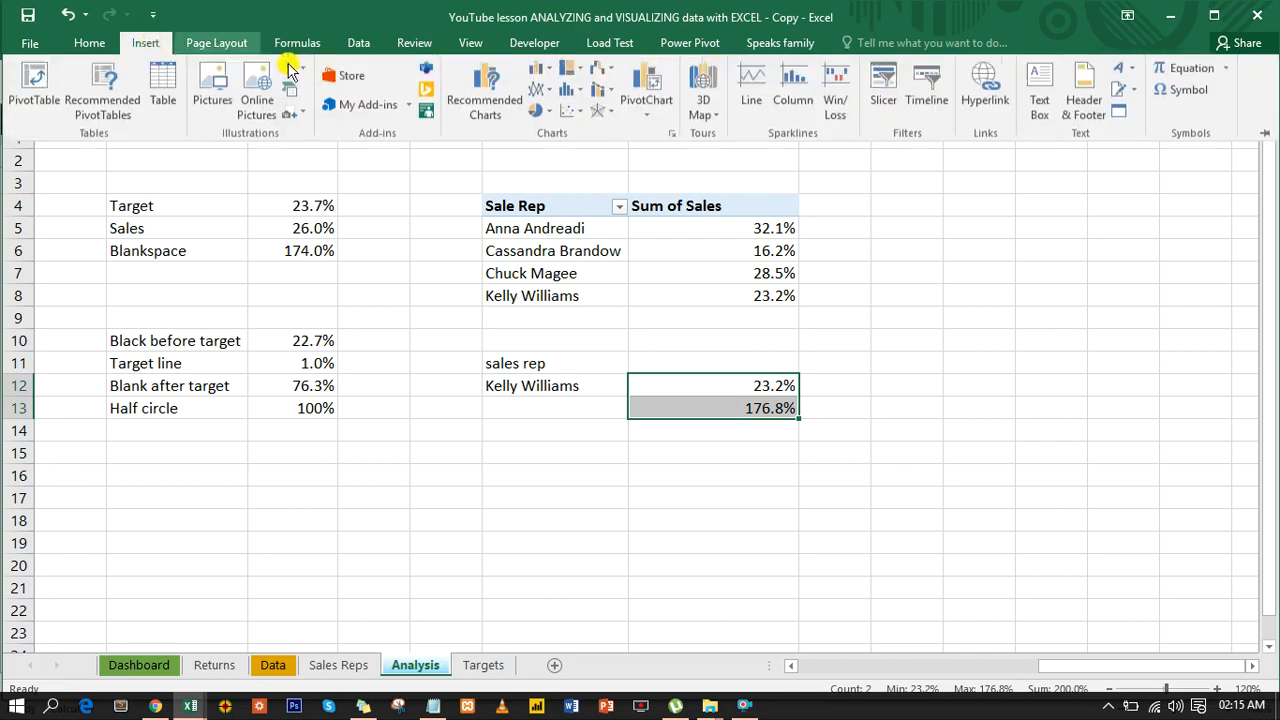
{"action": "left_click", "coordinate": [550, 109]}
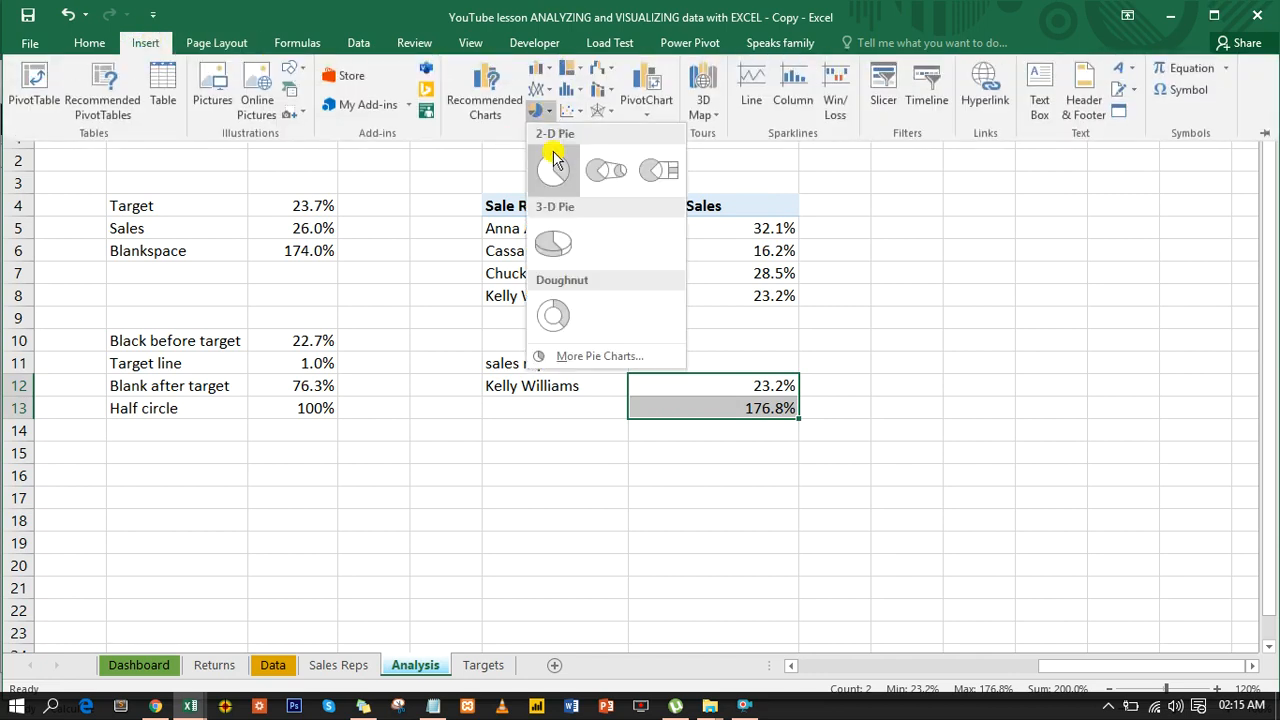
{"action": "left_click", "coordinate": [556, 316]}
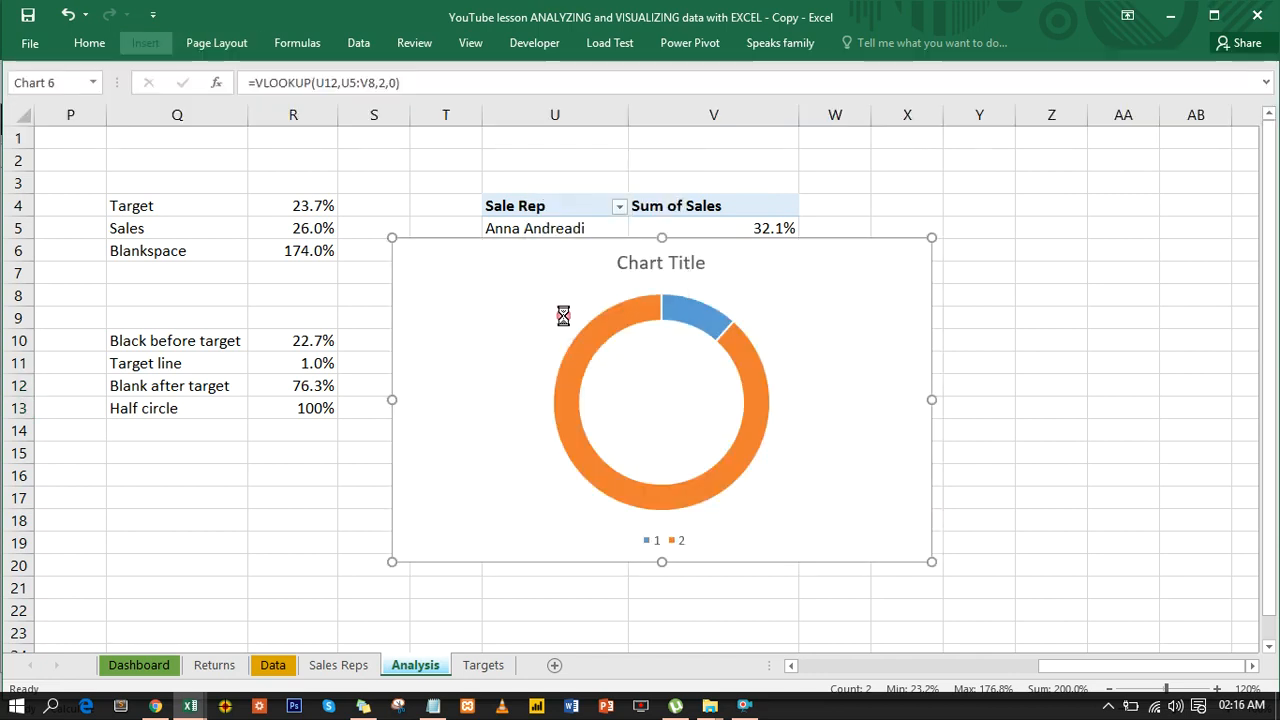
{"action": "left_click", "coordinate": [748, 355]}
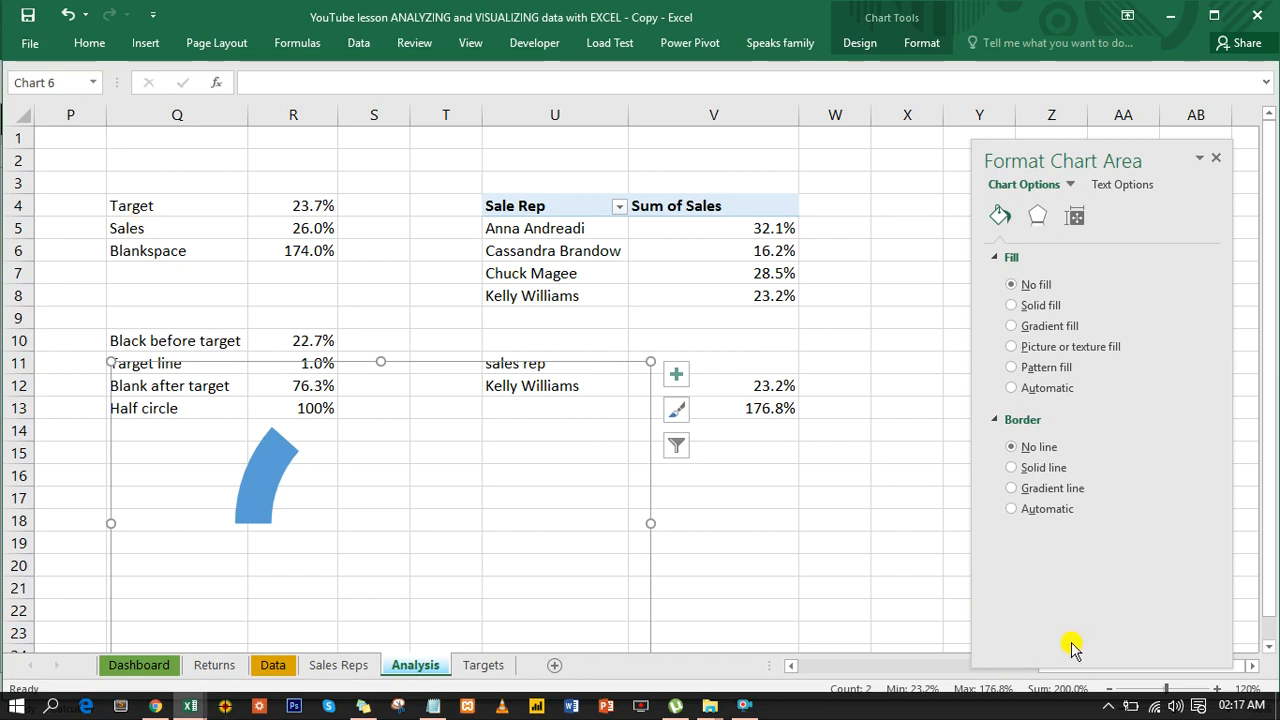
{"action": "left_click", "coordinate": [1217, 158]}
- Insert a doughnut chart from the chat point labels and values in L5:M8
{"action": "left_click_drag", "start_coordinate": [1137, 670], "coordinate": [1063, 666]}
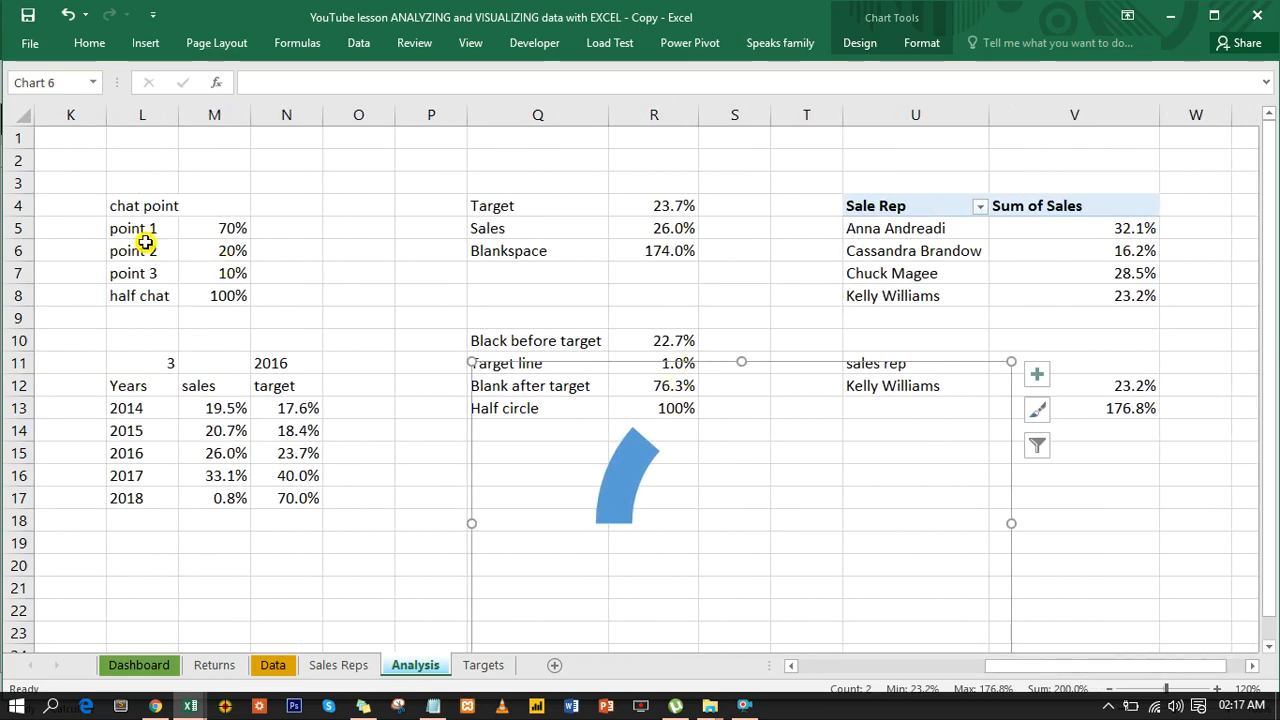
{"action": "left_click_drag", "start_coordinate": [135, 230], "coordinate": [217, 294]}
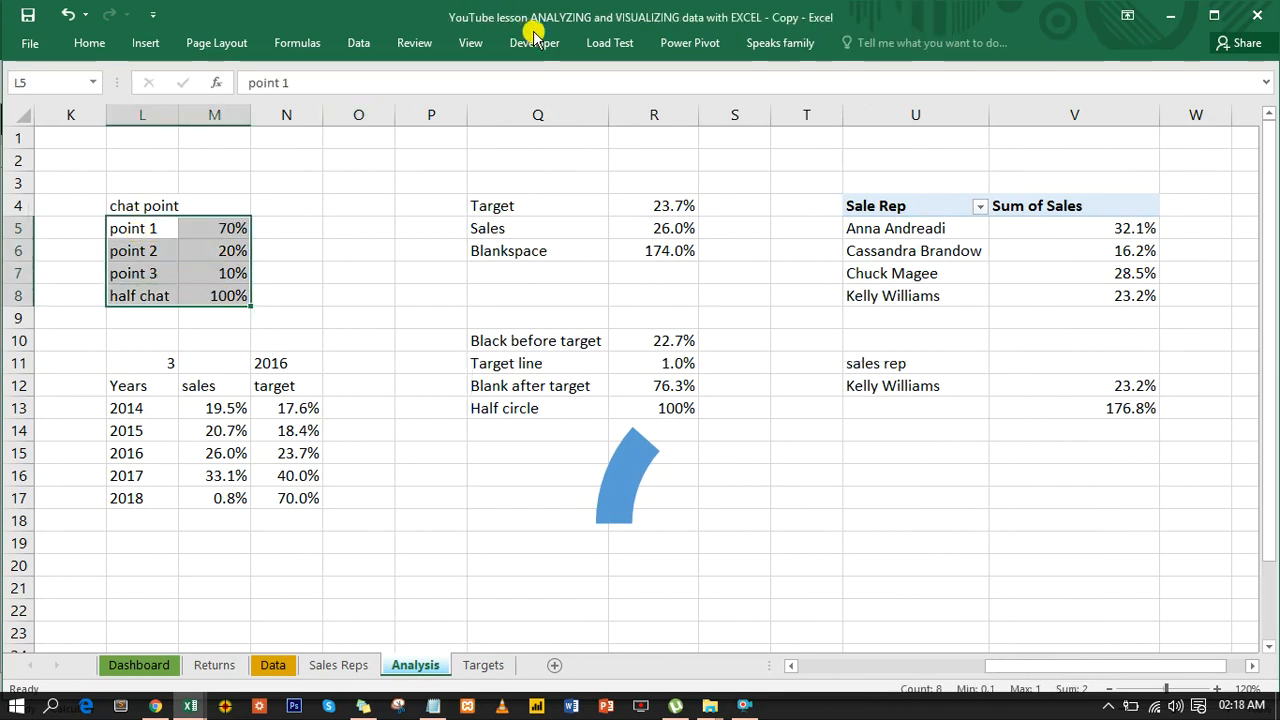
{"action": "left_click", "coordinate": [132, 46]}
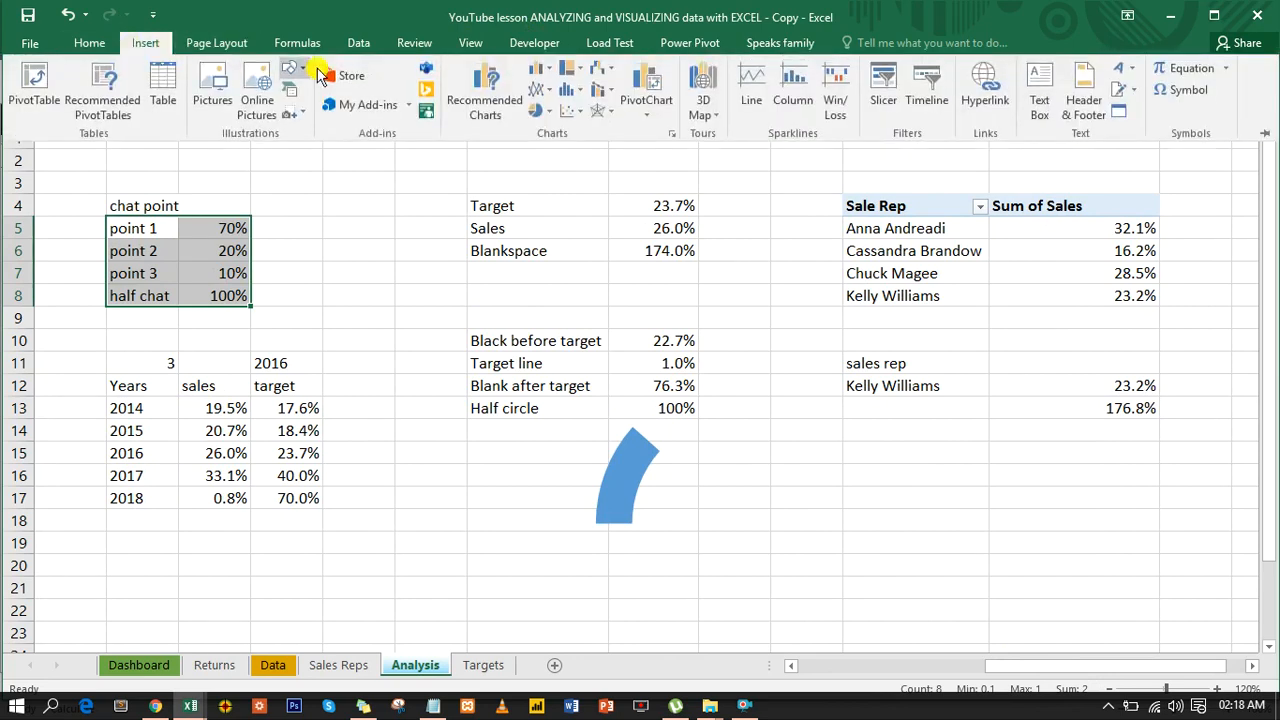
{"action": "left_click", "coordinate": [541, 112]}
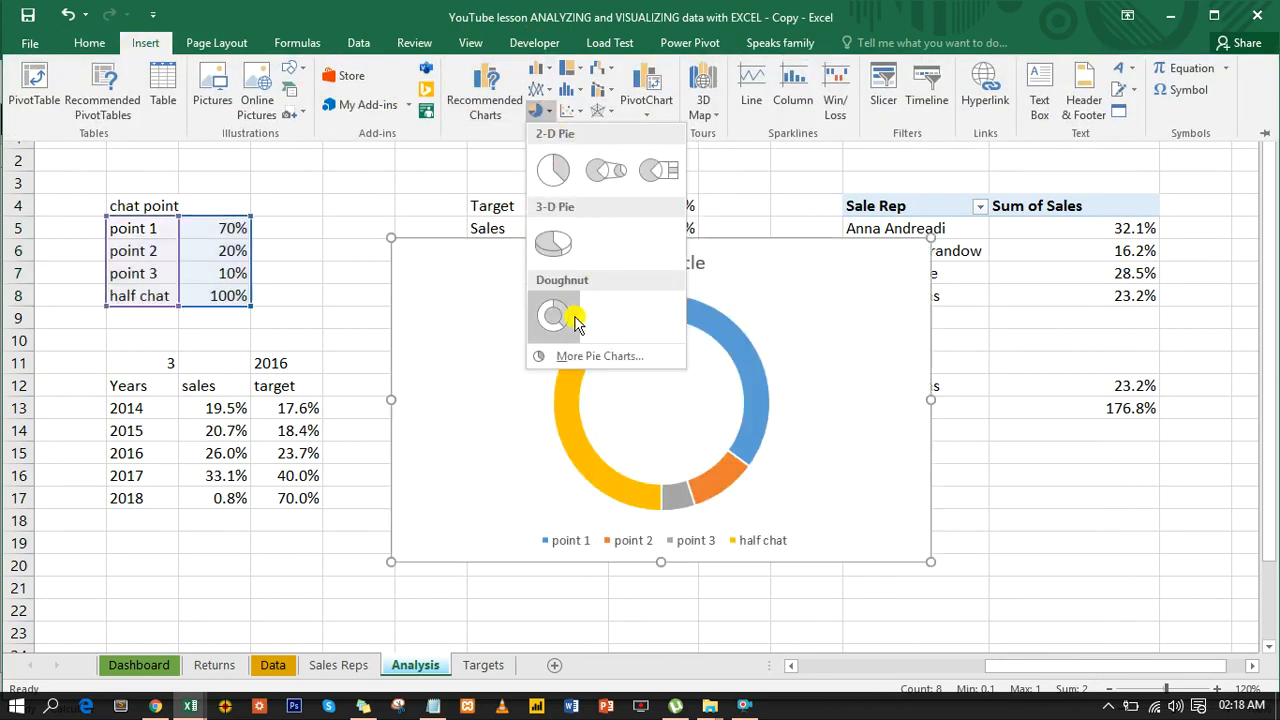
{"action": "left_click", "coordinate": [575, 318]}
- Remove the new chart area's fill and border, and set the doughnut series border to no line
{"action": "left_click", "coordinate": [794, 240]}
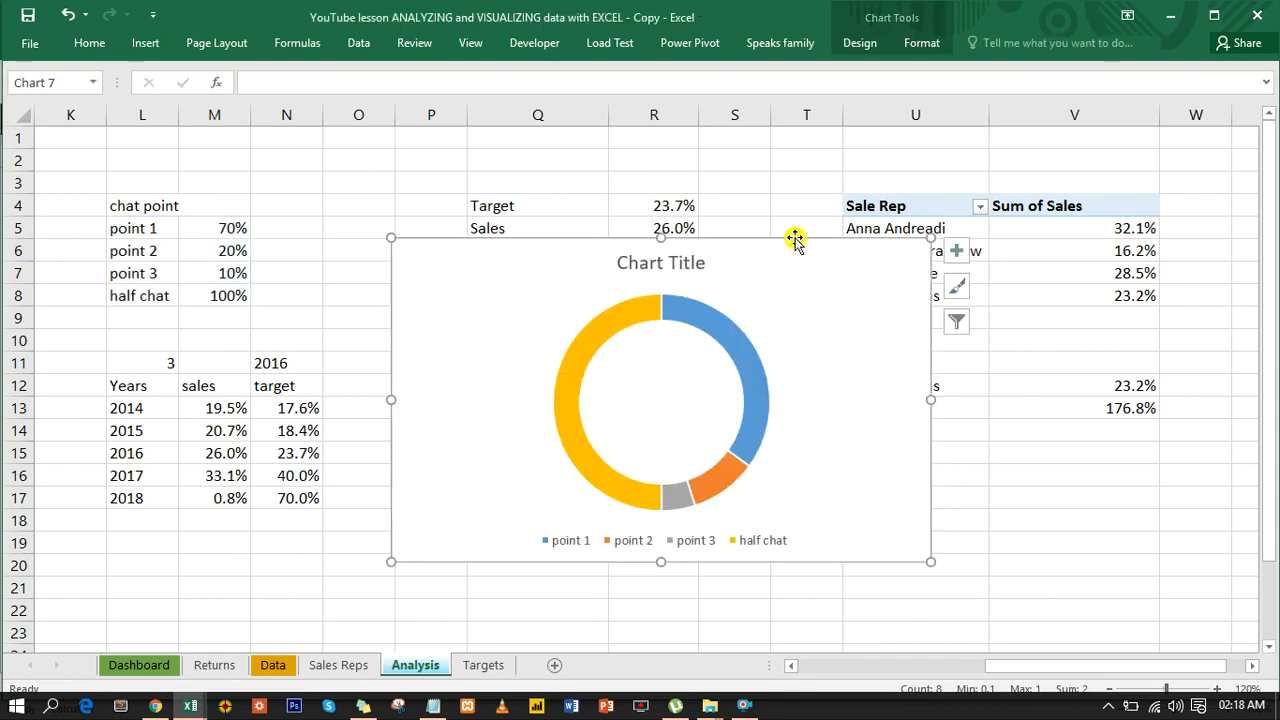
{"action": "double_click", "coordinate": [792, 237]}
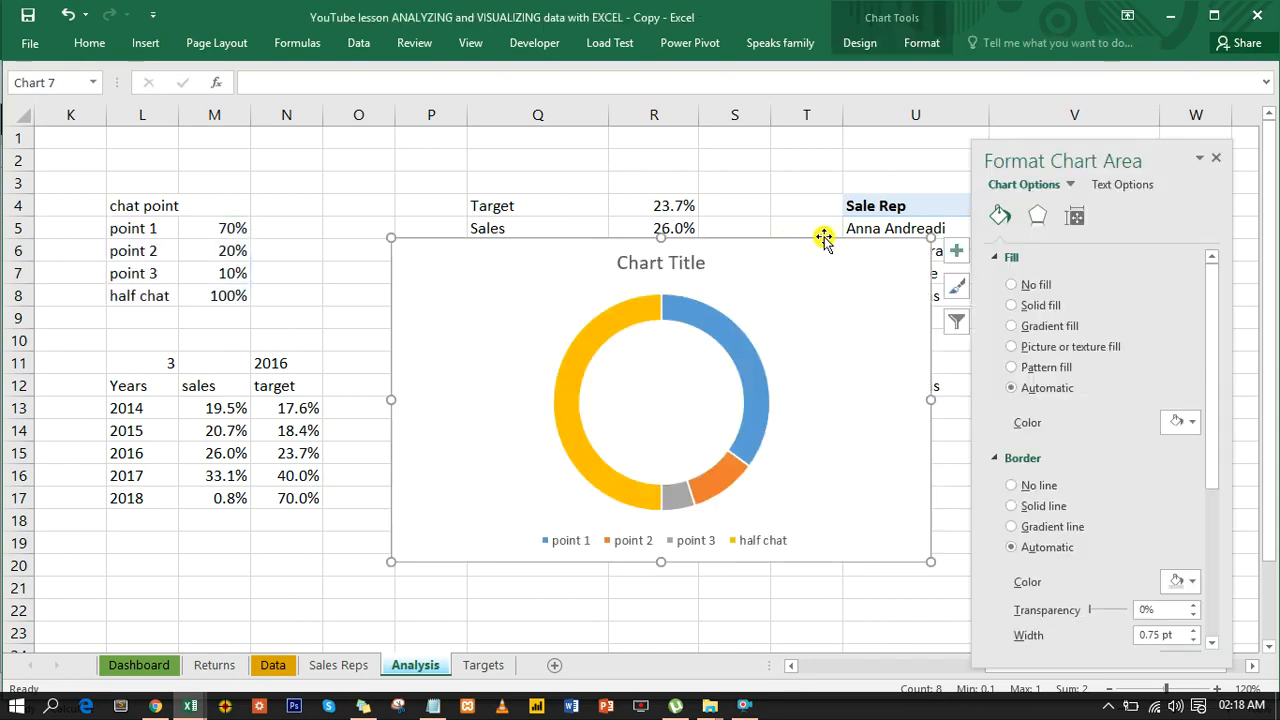
{"action": "left_click", "coordinate": [1017, 287]}
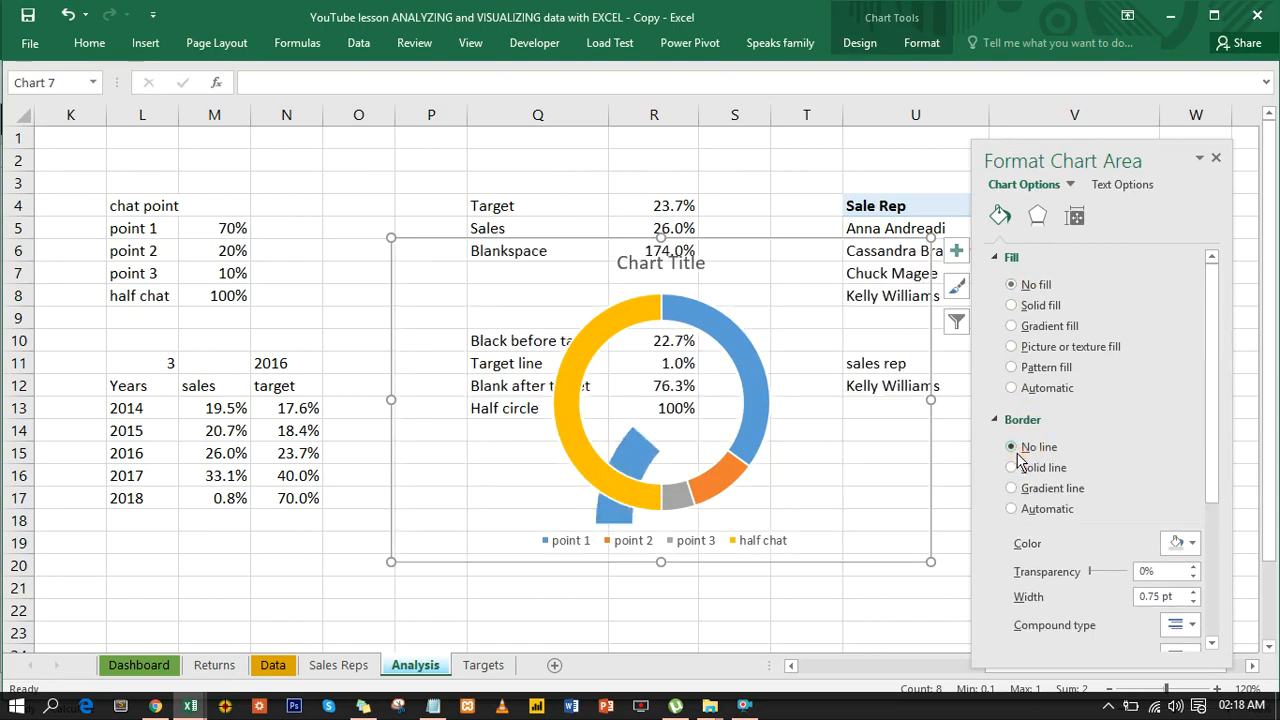
{"action": "left_click", "coordinate": [672, 310]}
{"action": "left_click", "coordinate": [1012, 387]}
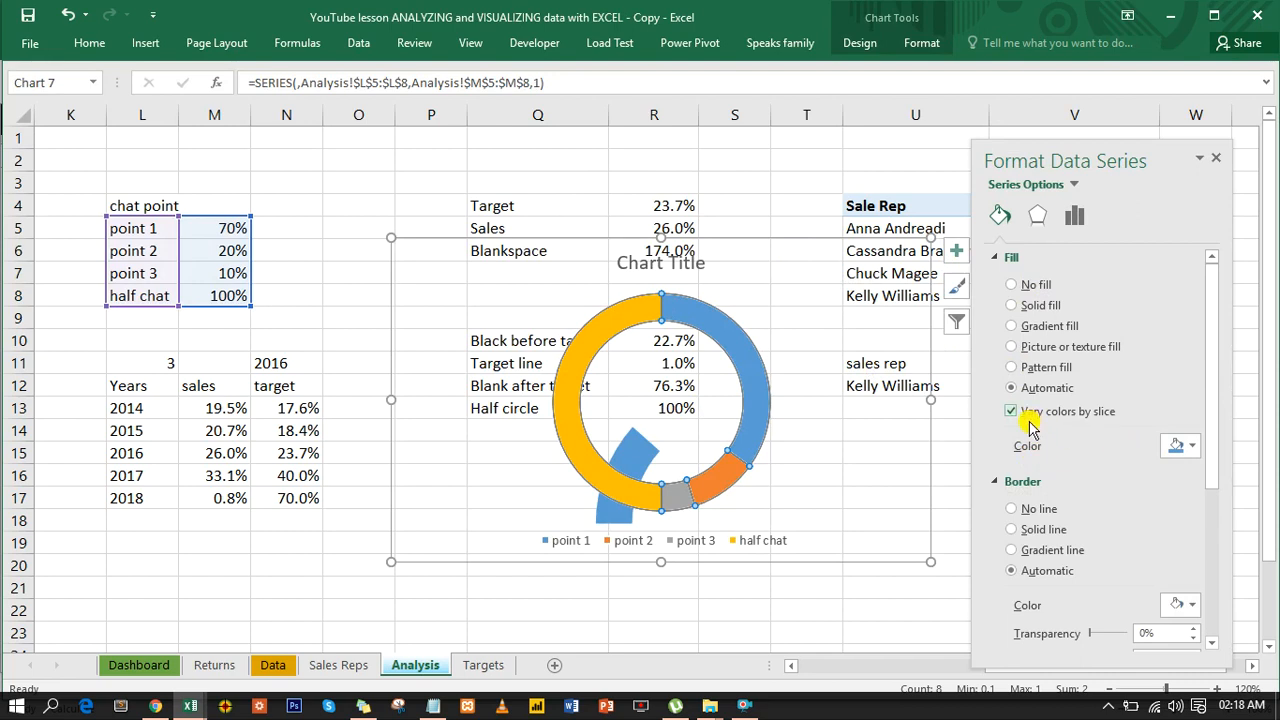
{"action": "left_click", "coordinate": [1020, 508]}
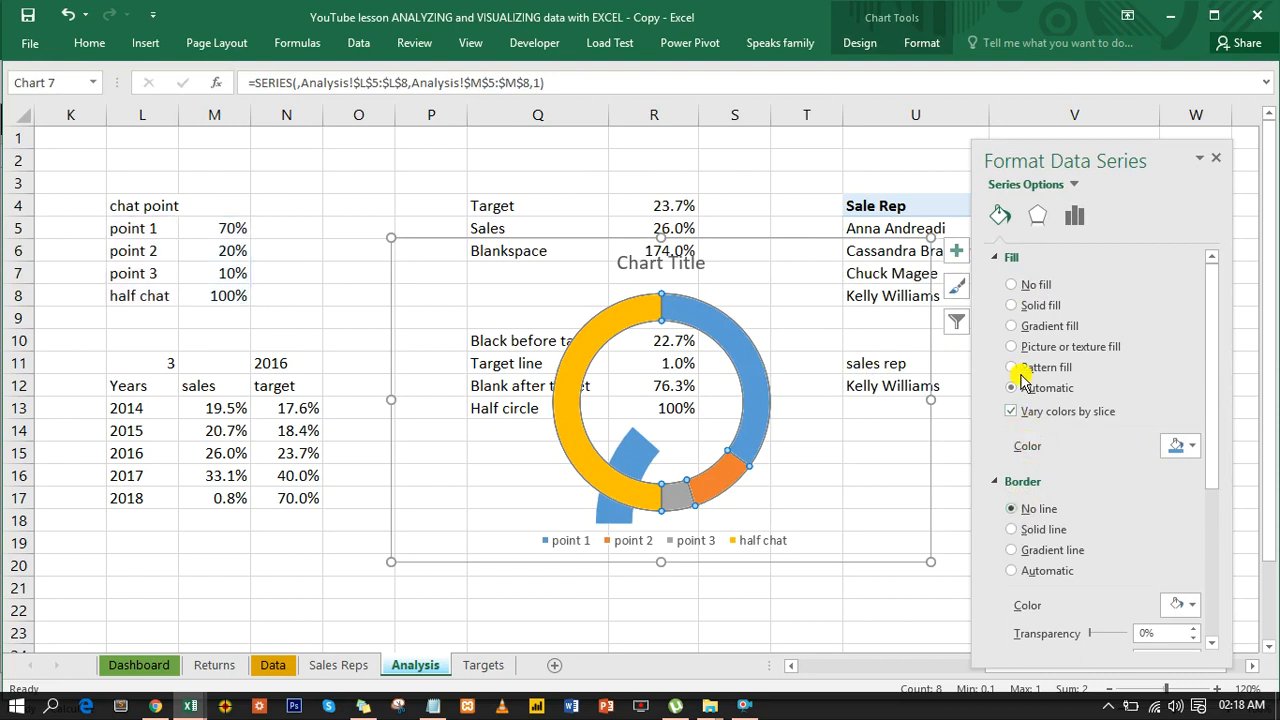
- Set the doughnut series' angle of first slice to 270° and its hole size to 60%
{"action": "left_click", "coordinate": [1073, 222]}
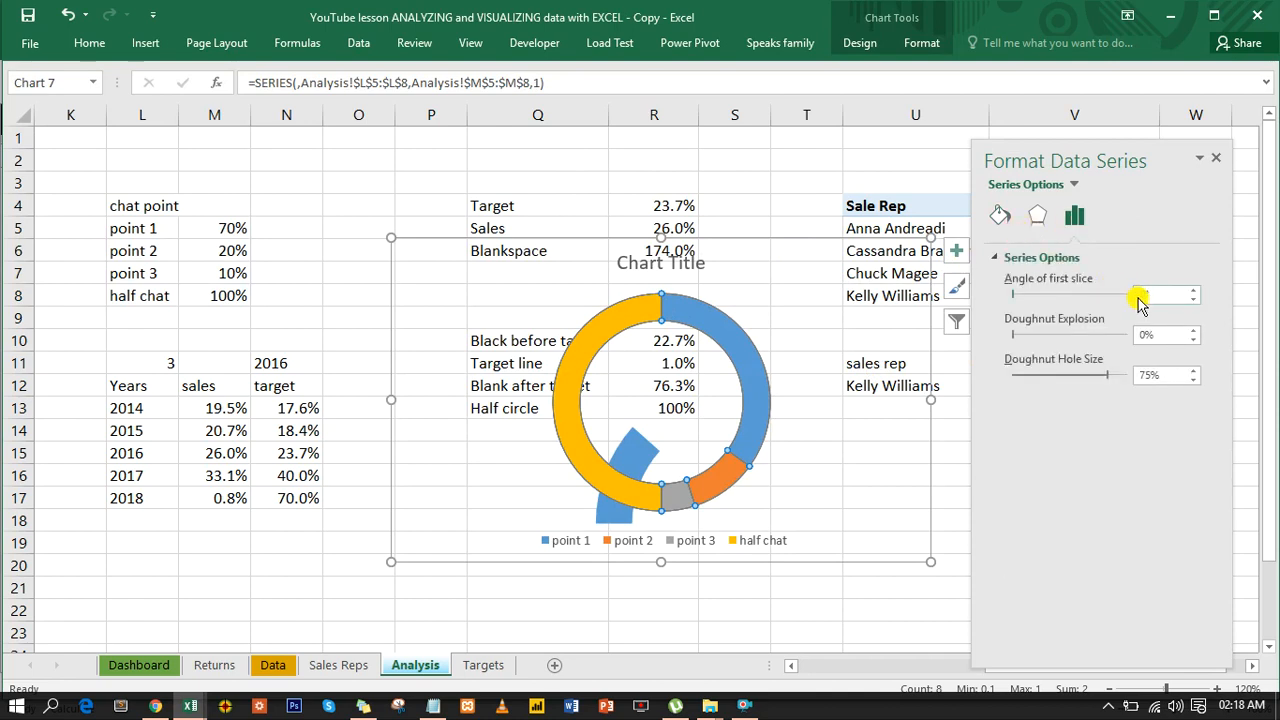
{"action": "left_click", "coordinate": [1143, 295]}
{"action": "type", "text": "27"}
{"action": "key", "text": "Return"}
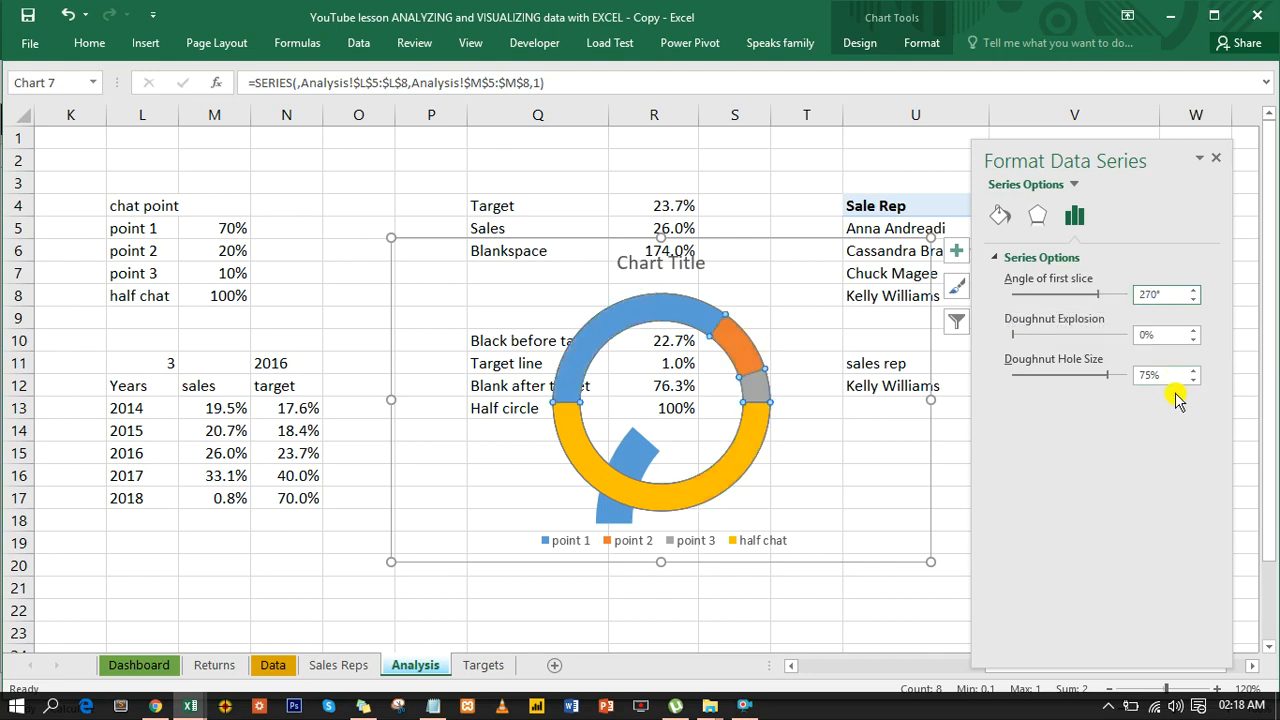
{"action": "left_click", "coordinate": [1141, 375]}
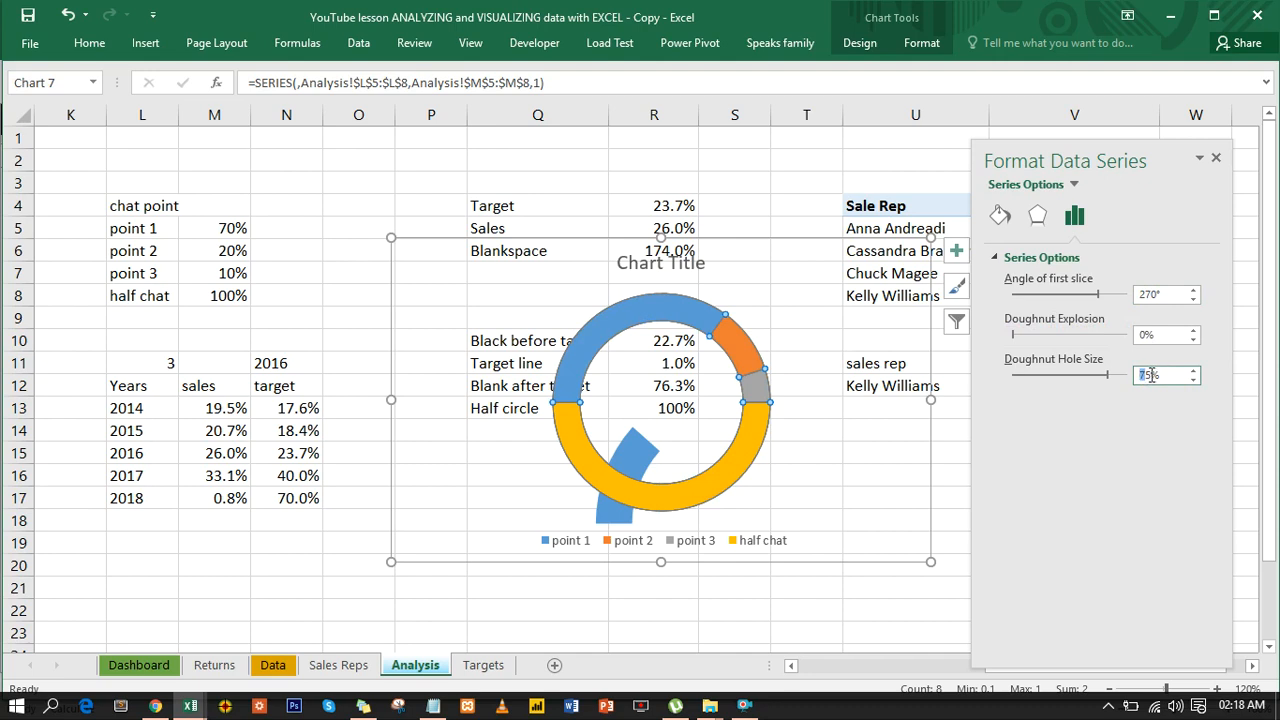
{"action": "key", "text": "BackSpace"}
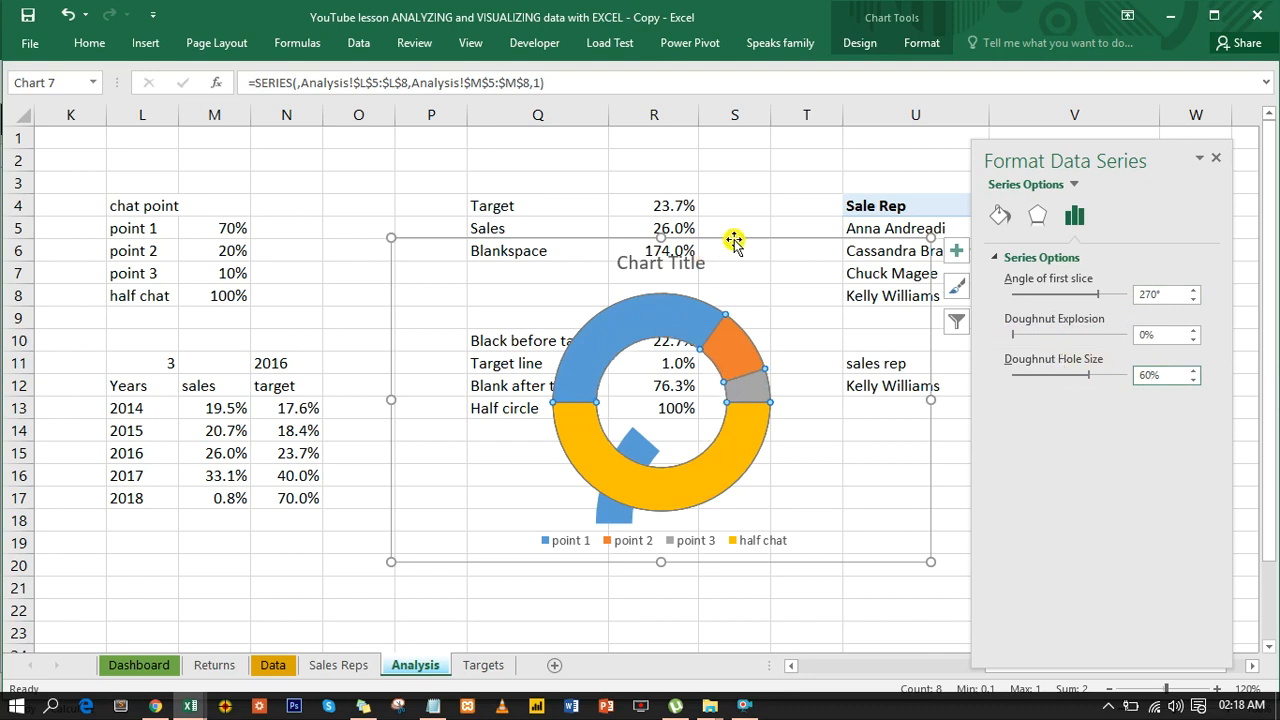
- Set the half chat slice to no fill and fill the point 1 slice with light gray
{"action": "left_click", "coordinate": [659, 487]}
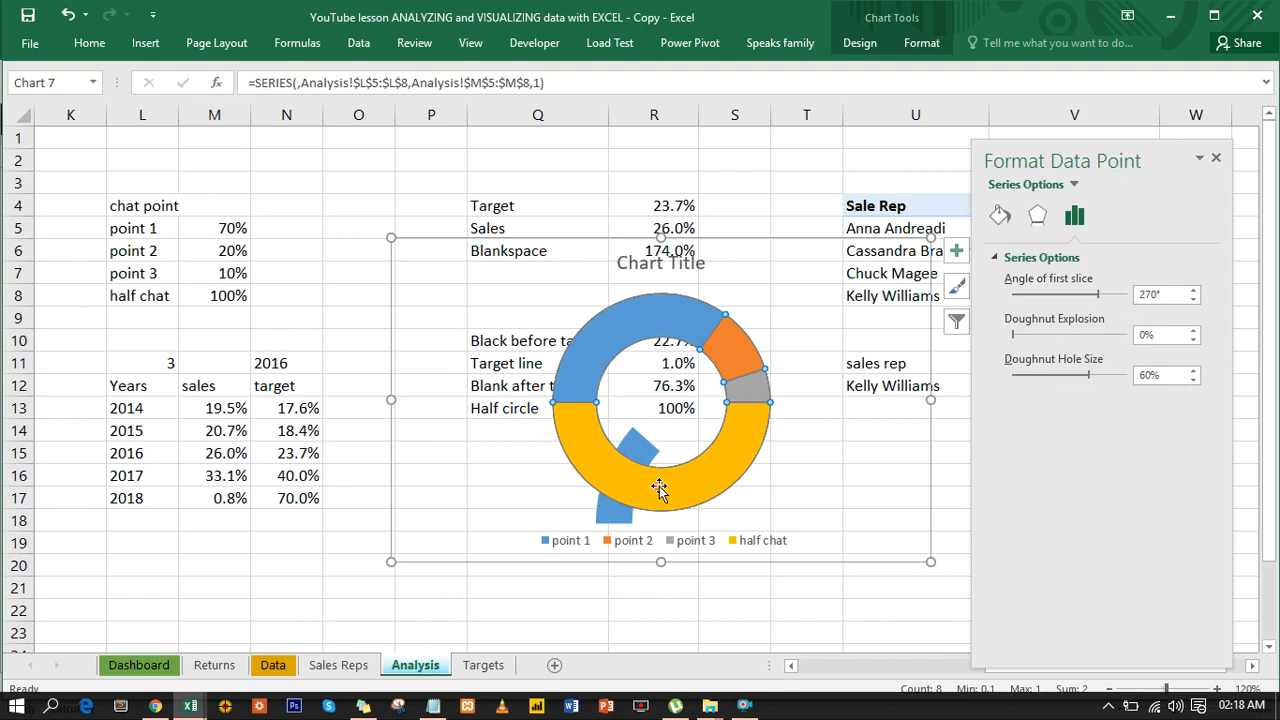
{"action": "left_click", "coordinate": [1003, 218]}
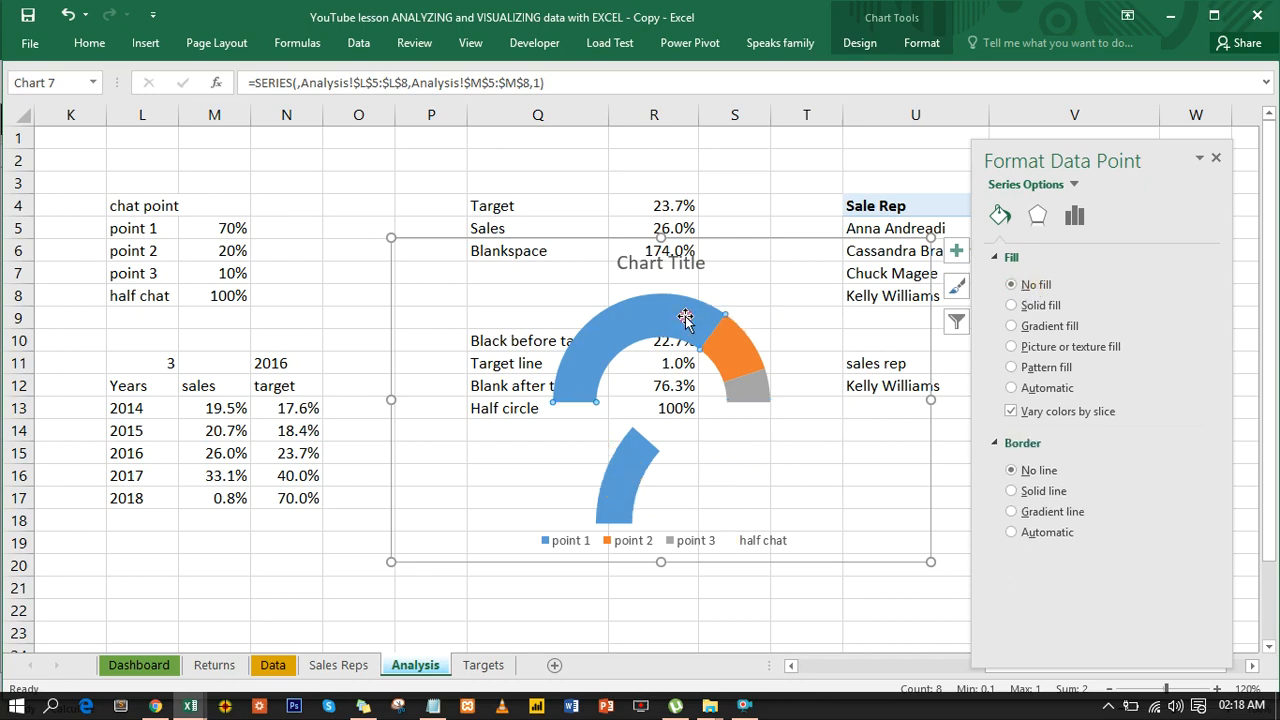
{"action": "key", "text": "ctrl+z"}
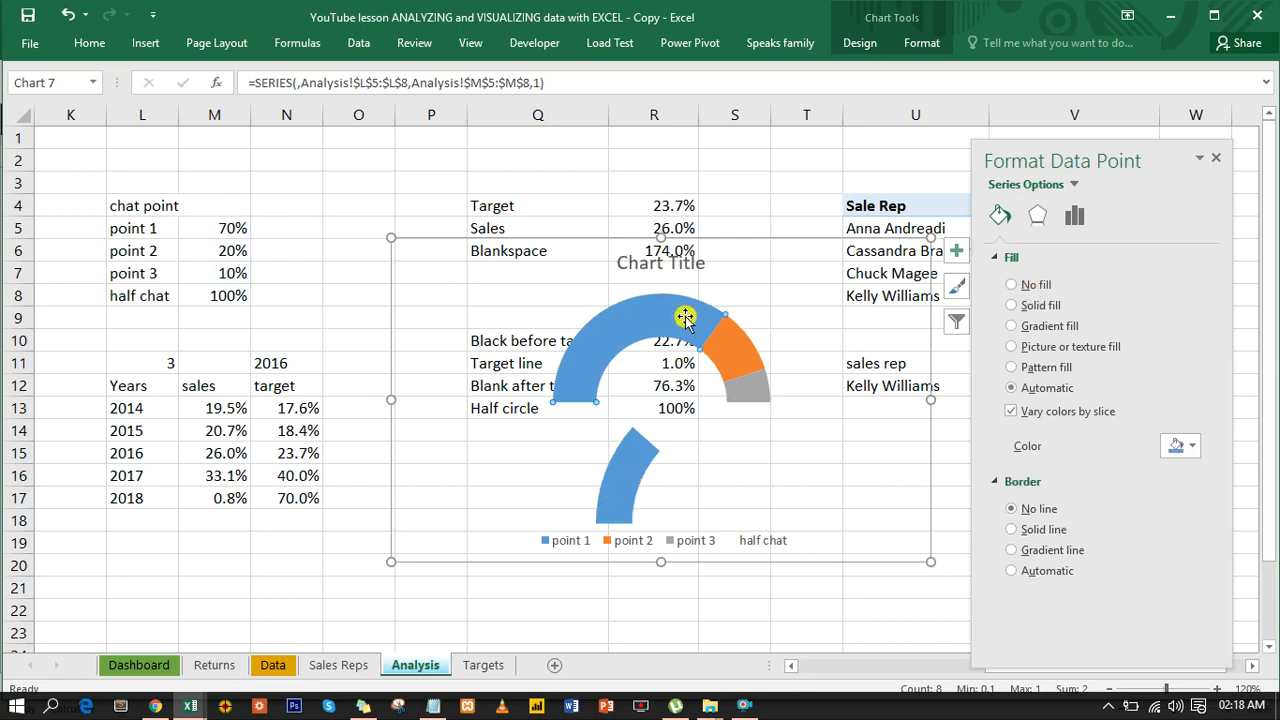
{"action": "left_click", "coordinate": [1178, 446]}
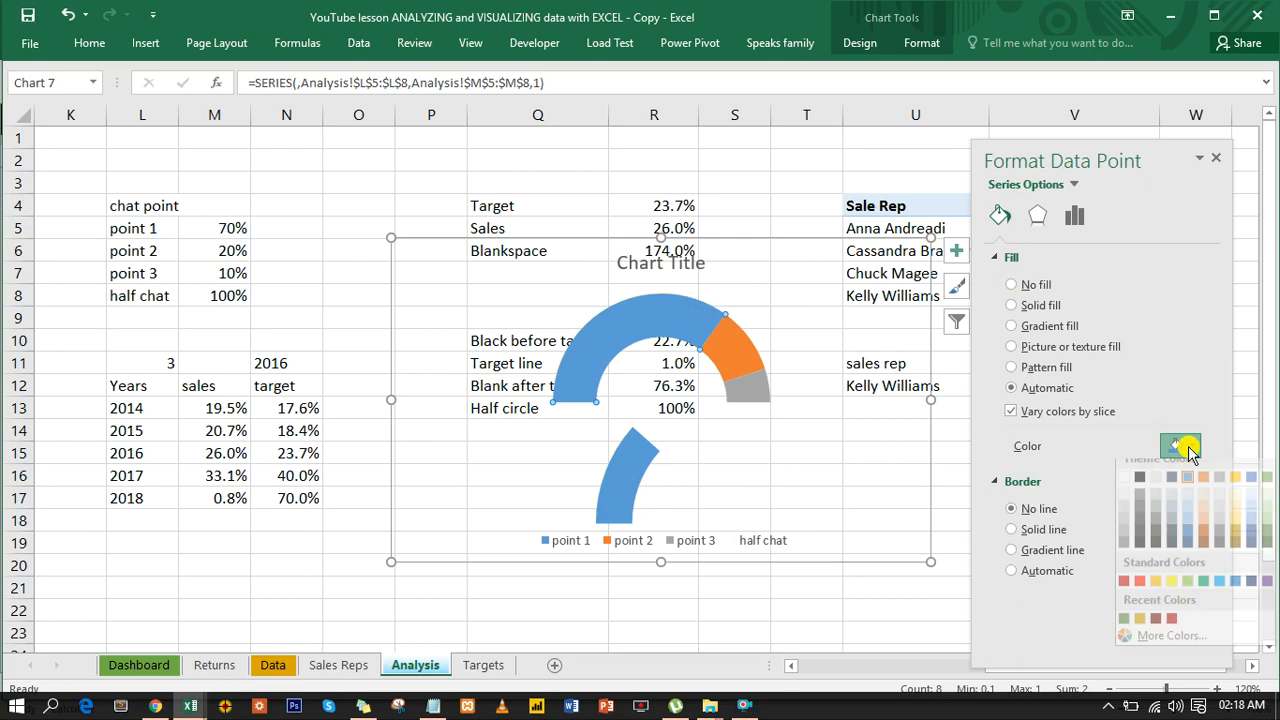
{"action": "left_click", "coordinate": [1125, 520]}
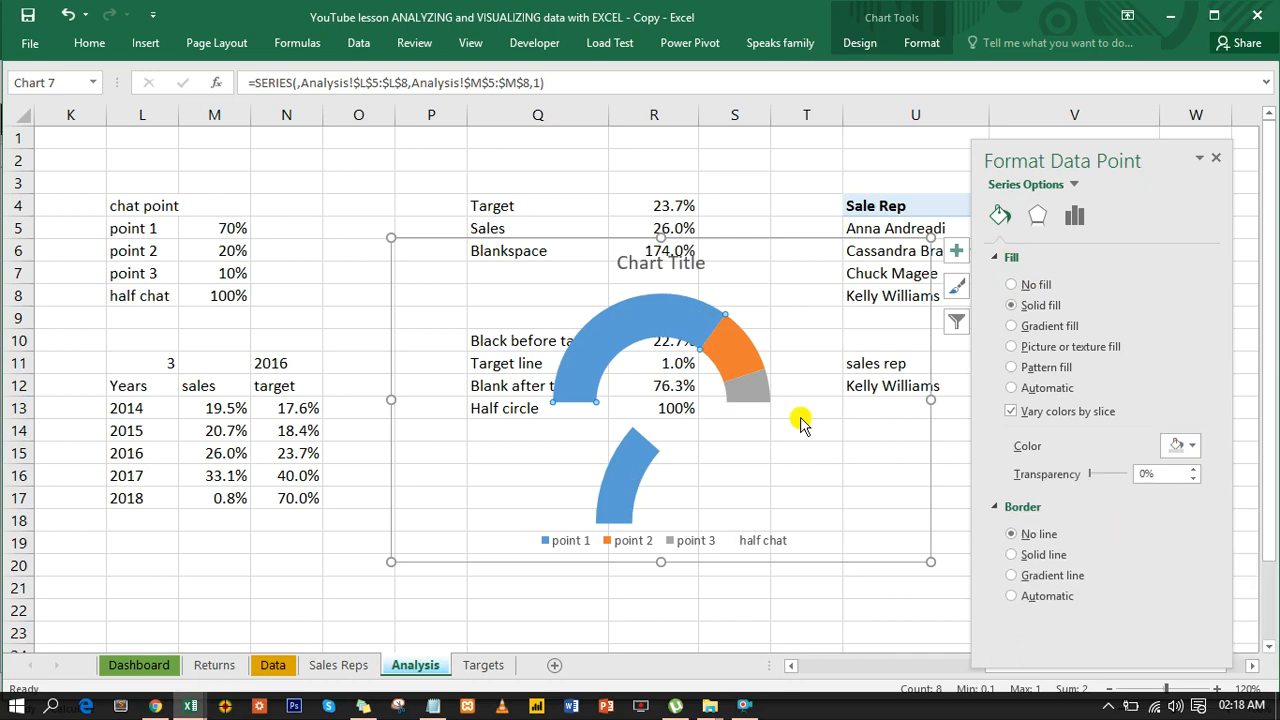
- Fill the point 2 and point 3 slices with the same light gray as the point 1 slice
{"action": "left_click", "coordinate": [747, 364]}
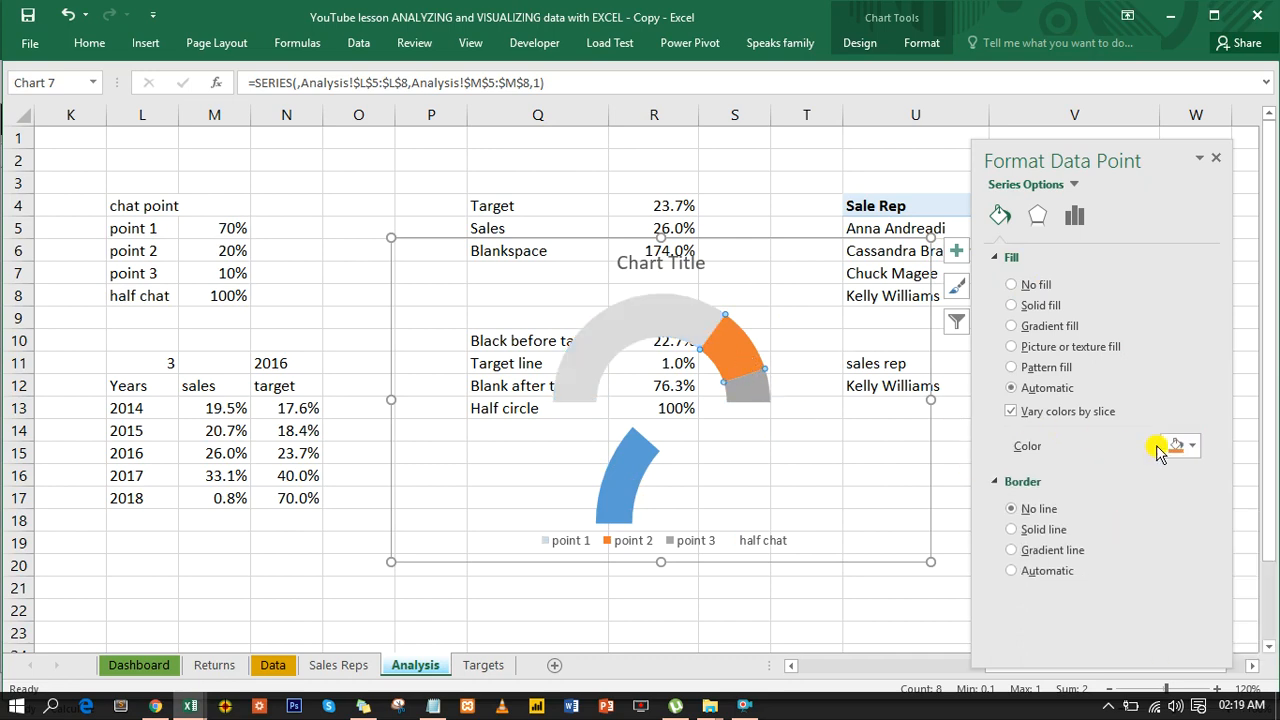
{"action": "left_click", "coordinate": [1190, 449]}
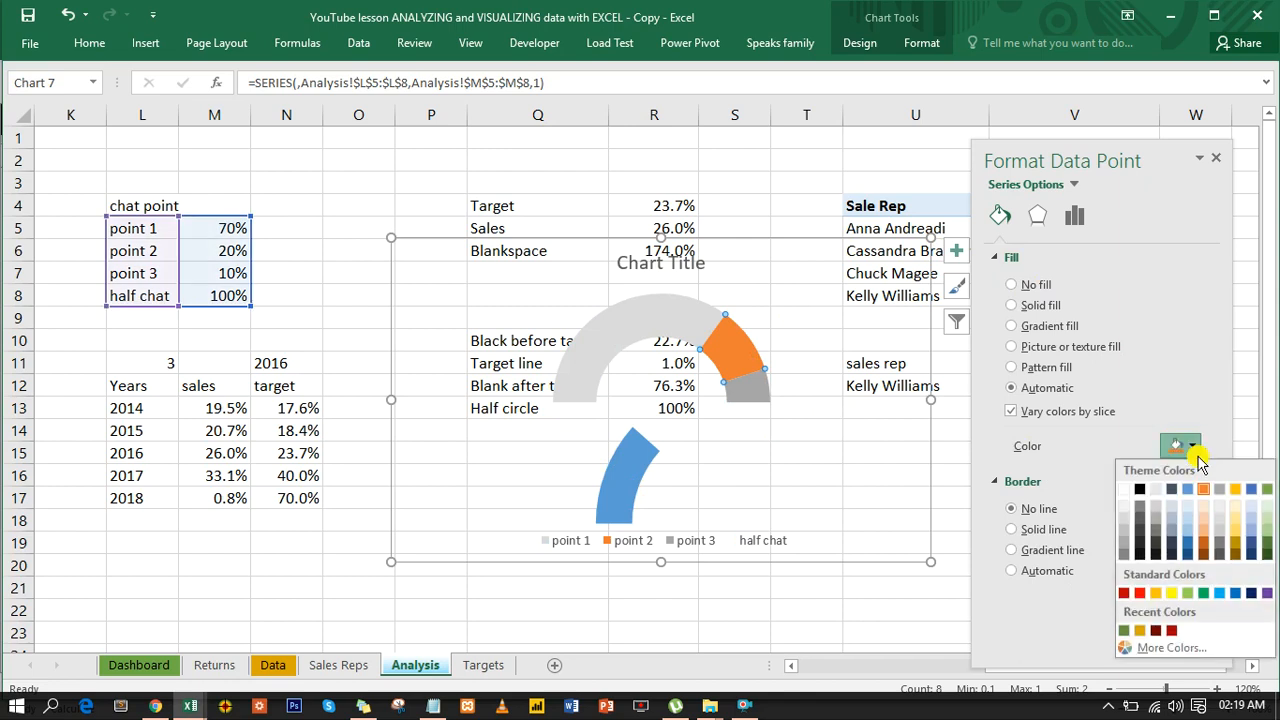
{"action": "left_click", "coordinate": [1124, 530]}
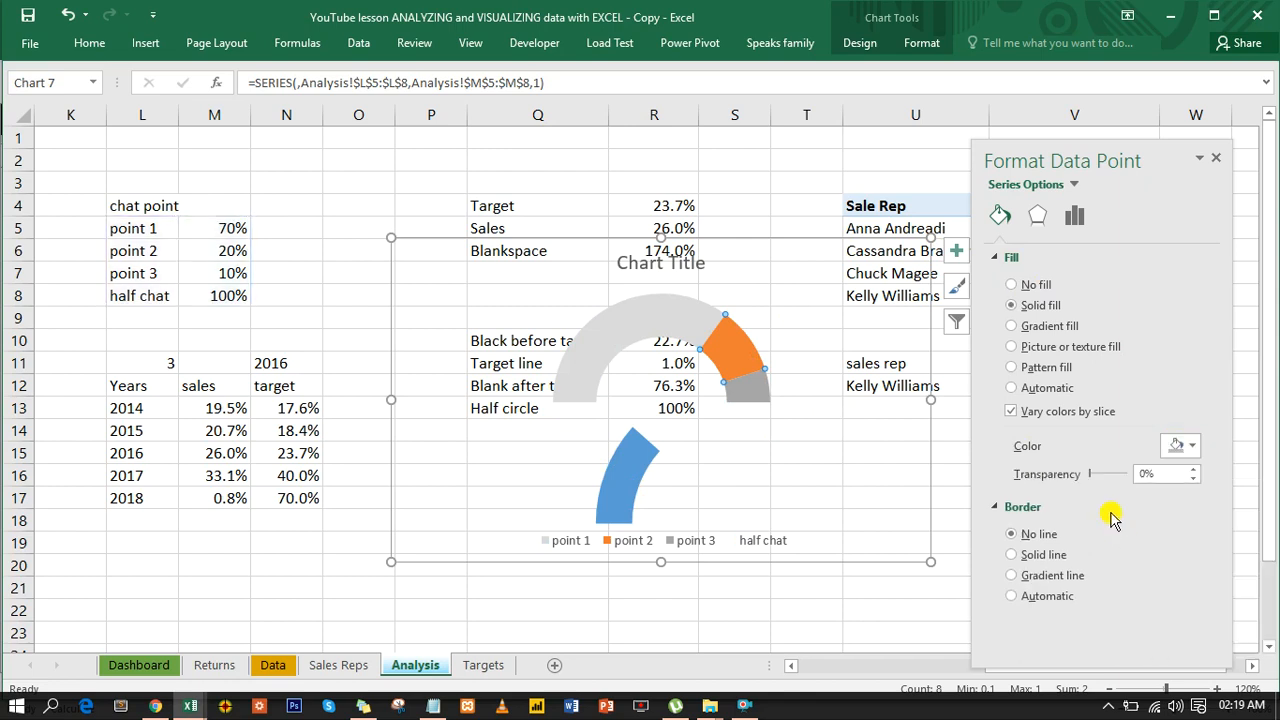
{"action": "left_click", "coordinate": [1196, 450]}
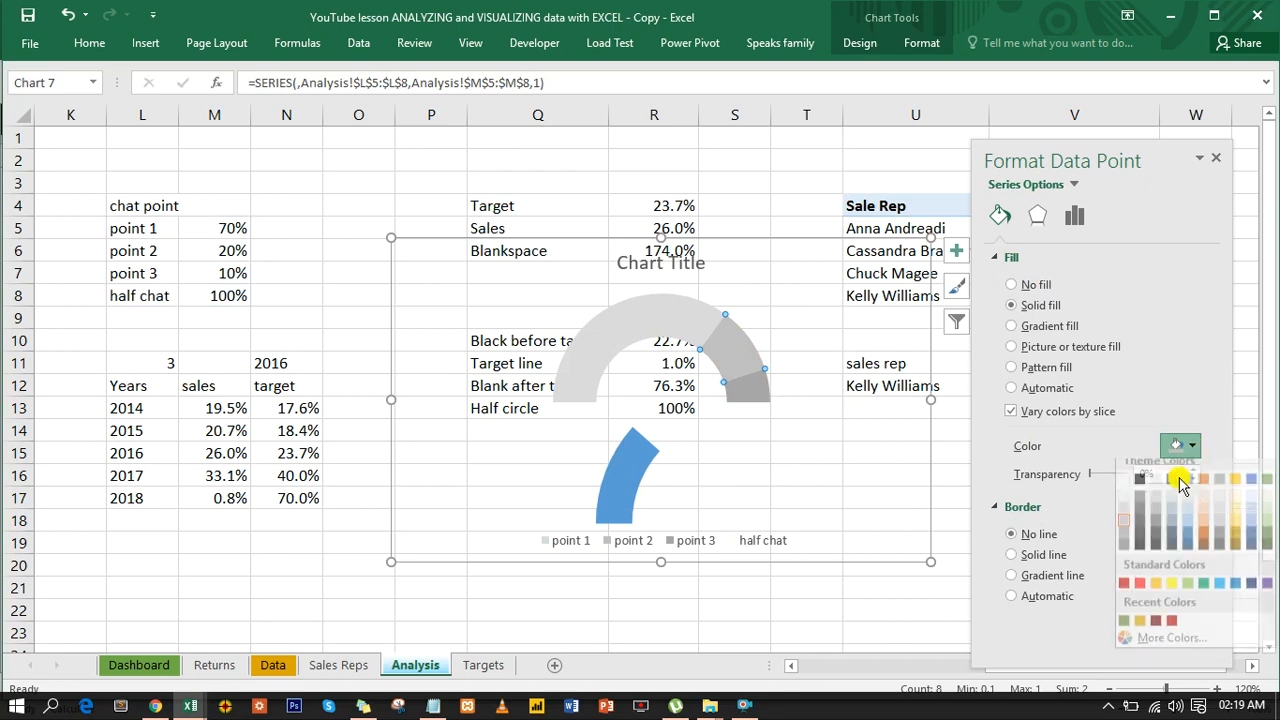
{"action": "left_click", "coordinate": [1126, 527]}
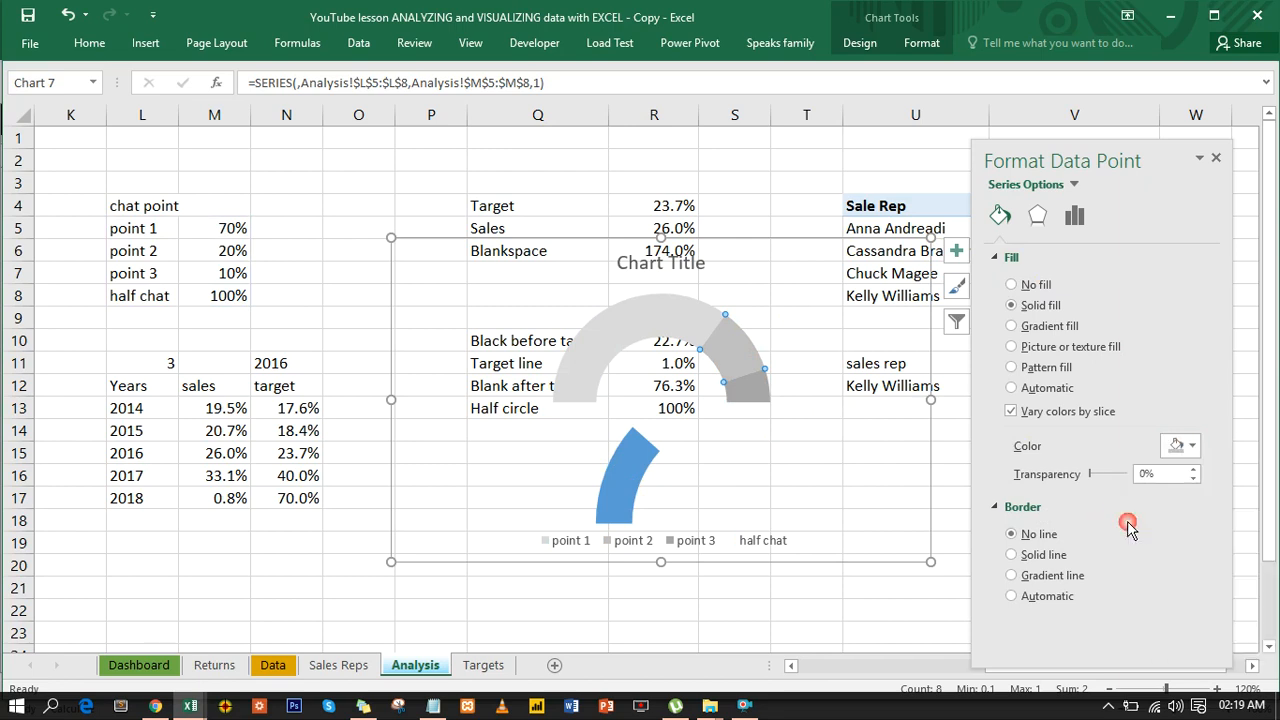
{"action": "left_click", "coordinate": [760, 398]}
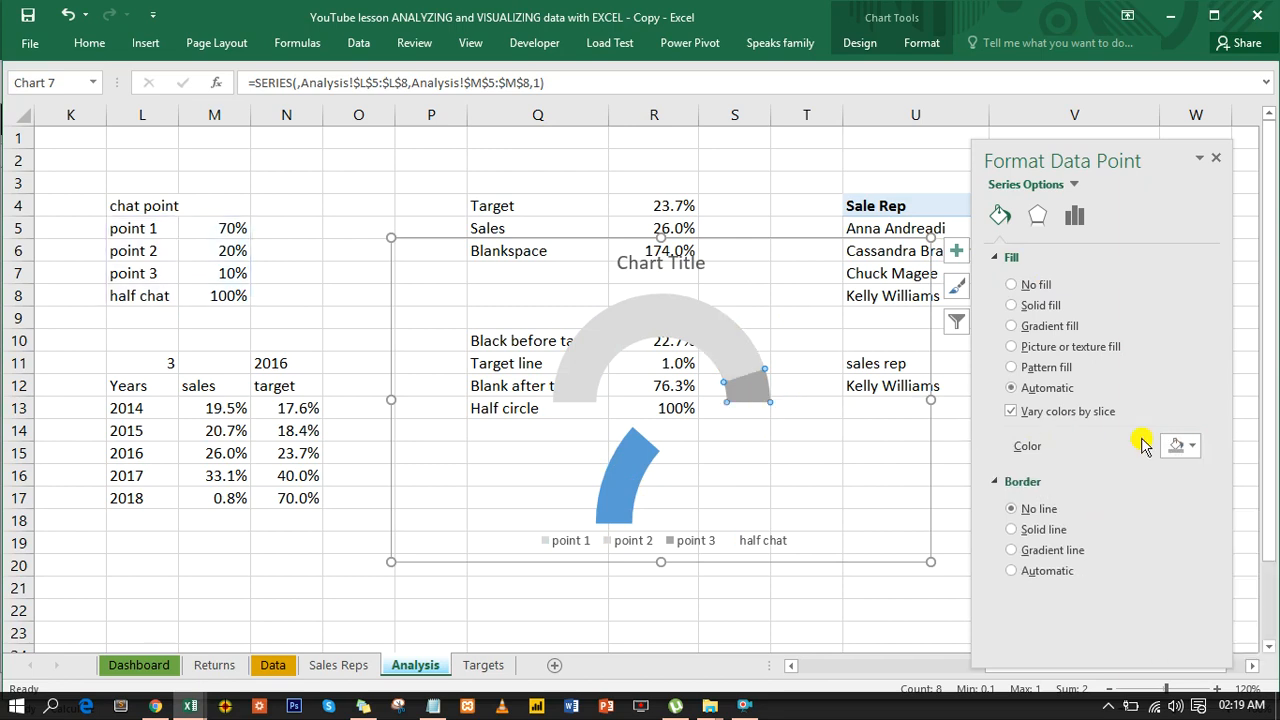
{"action": "left_click", "coordinate": [1186, 448]}
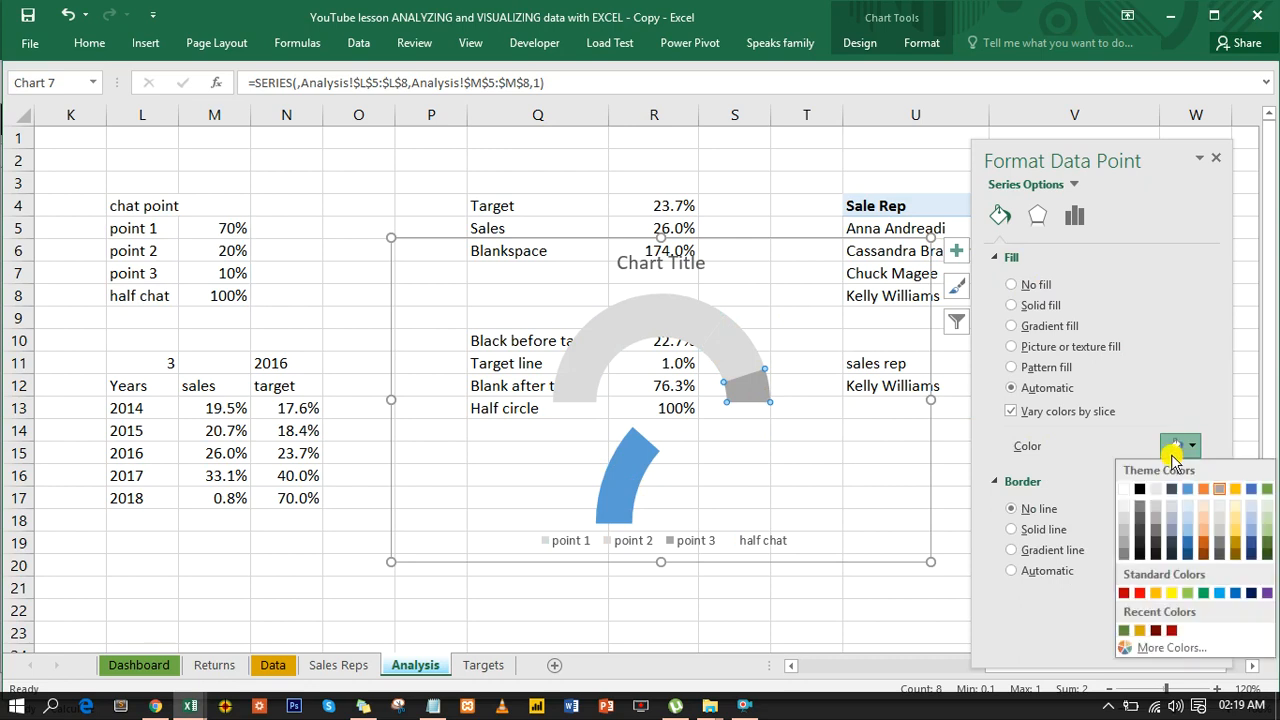
{"action": "left_click", "coordinate": [1121, 520]}
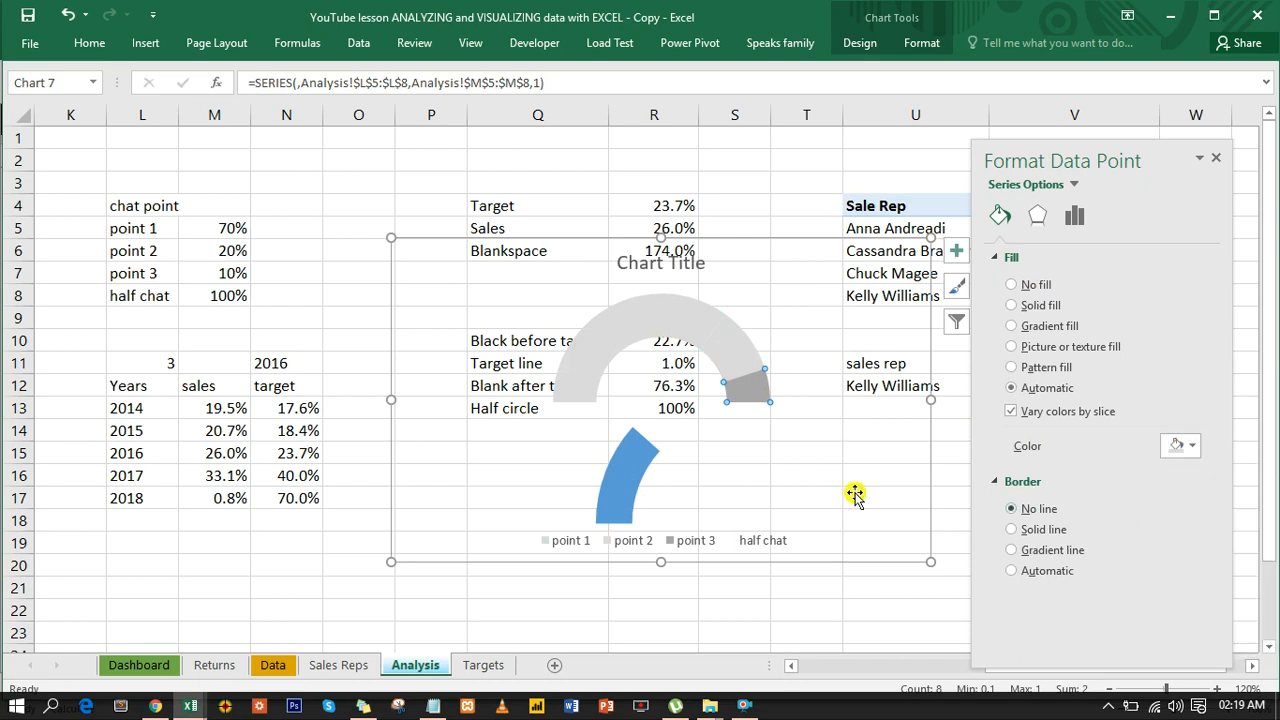
- Move the gray doughnut chart away from the blue slice and delete its chart title and legend
{"action": "left_click", "coordinate": [625, 461]}
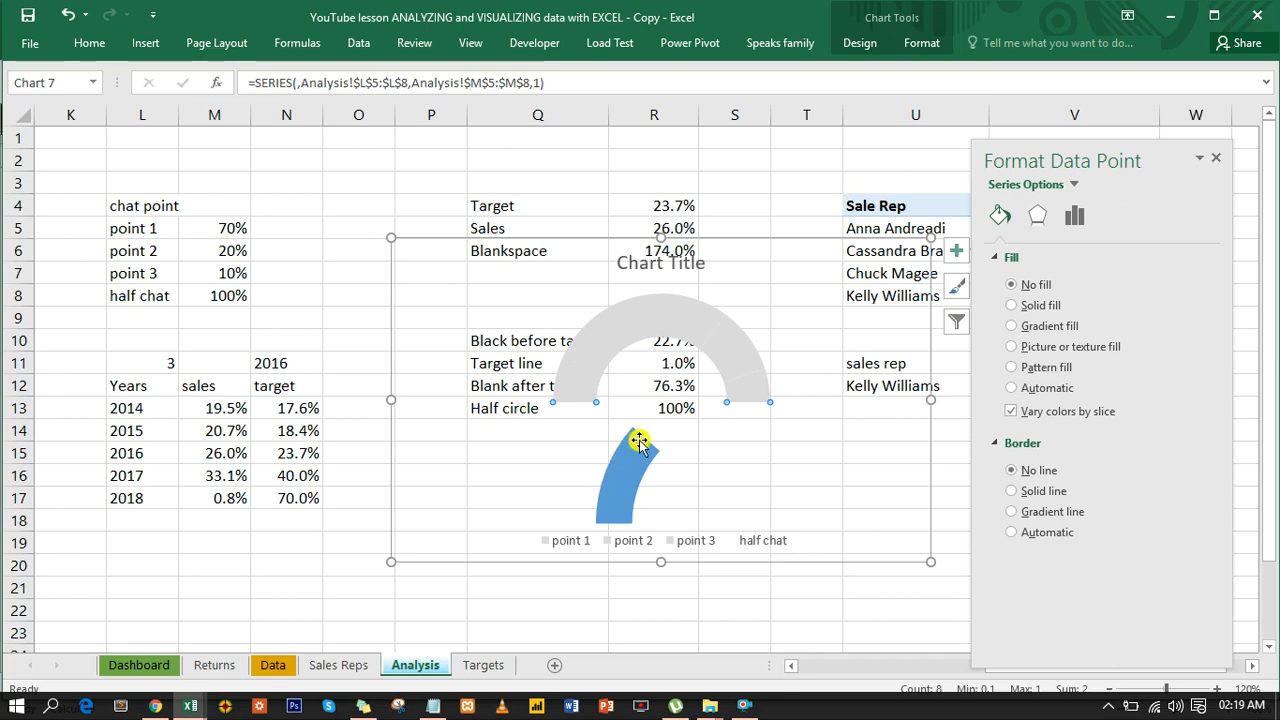
{"action": "left_click_drag", "start_coordinate": [740, 236], "coordinate": [436, 234]}
{"action": "left_click", "coordinate": [378, 262]}
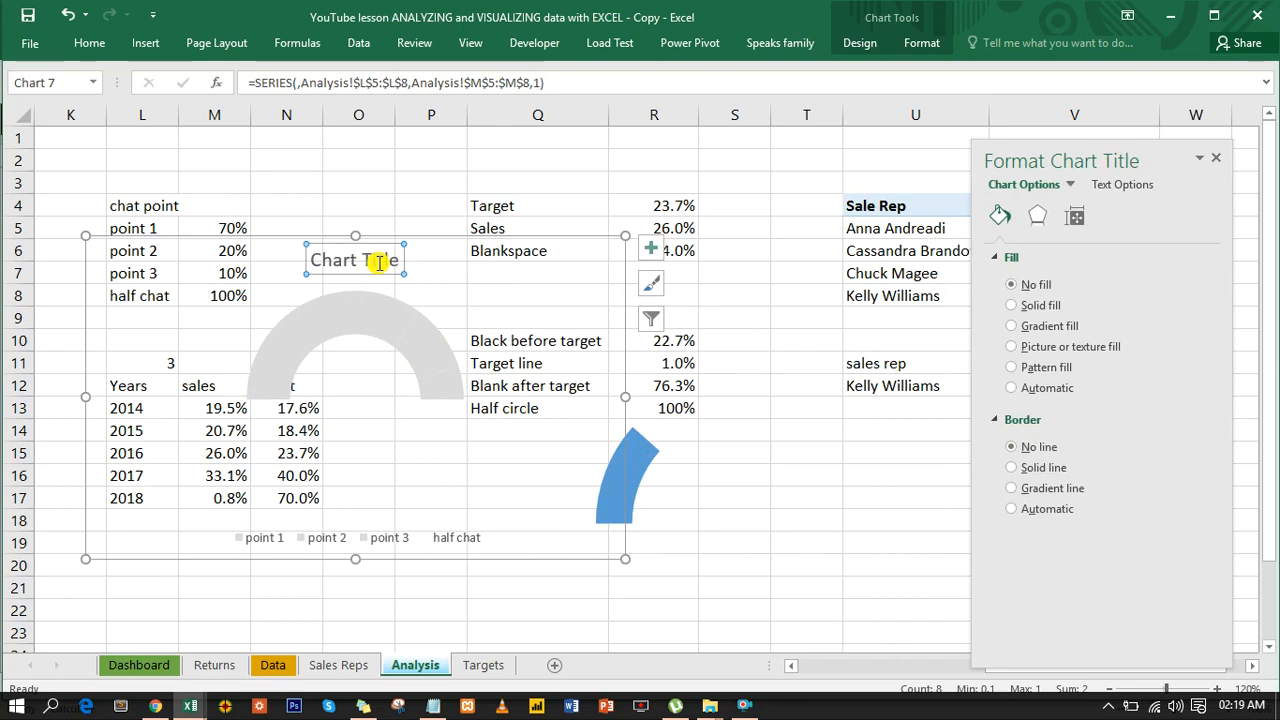
{"action": "key", "text": "Delete"}
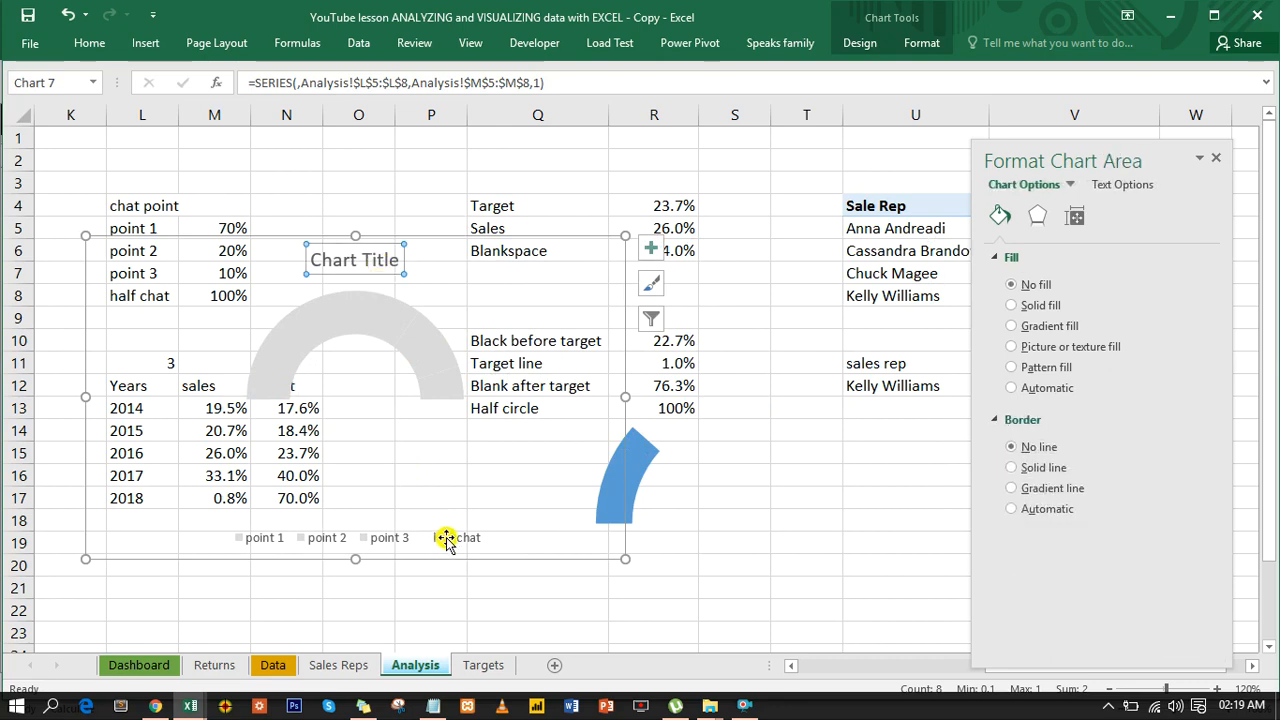
{"action": "left_click", "coordinate": [447, 540]}
{"action": "key", "text": "Delete"}
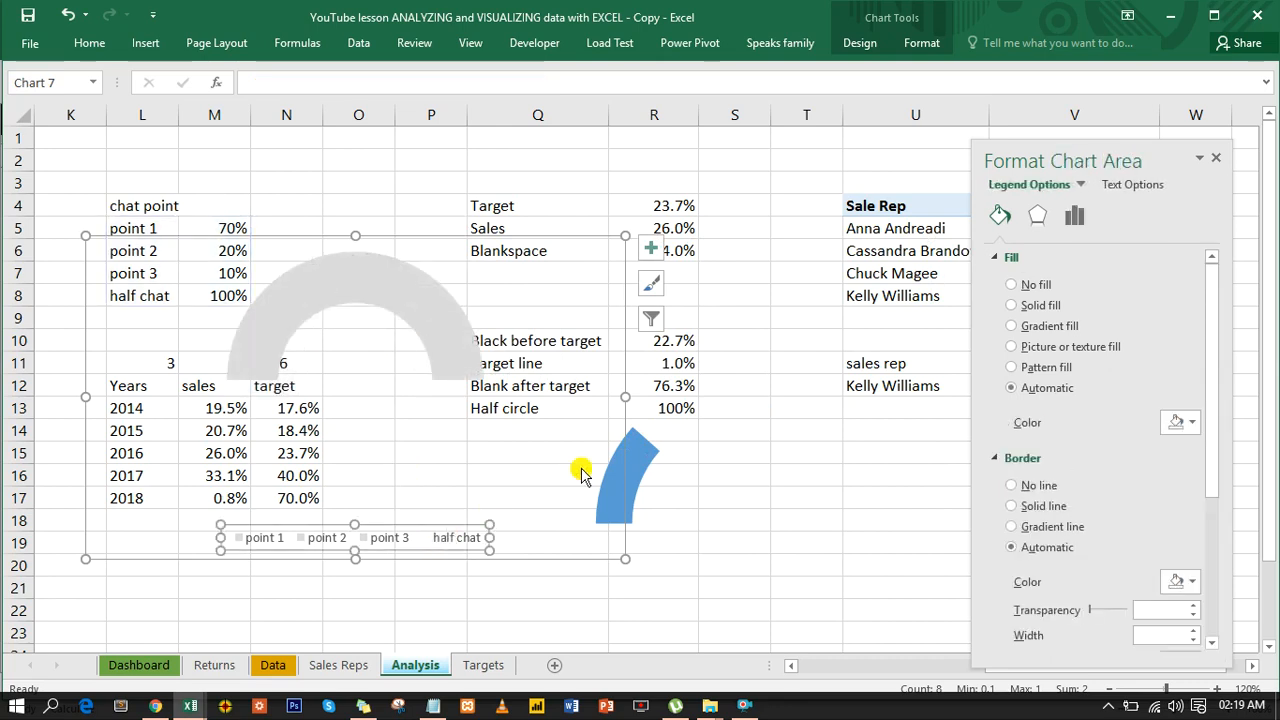
- Fill the blue slice of the sales share doughnut chart with a darker theme blue
{"action": "left_click", "coordinate": [647, 450]}
{"action": "left_click", "coordinate": [647, 450]}
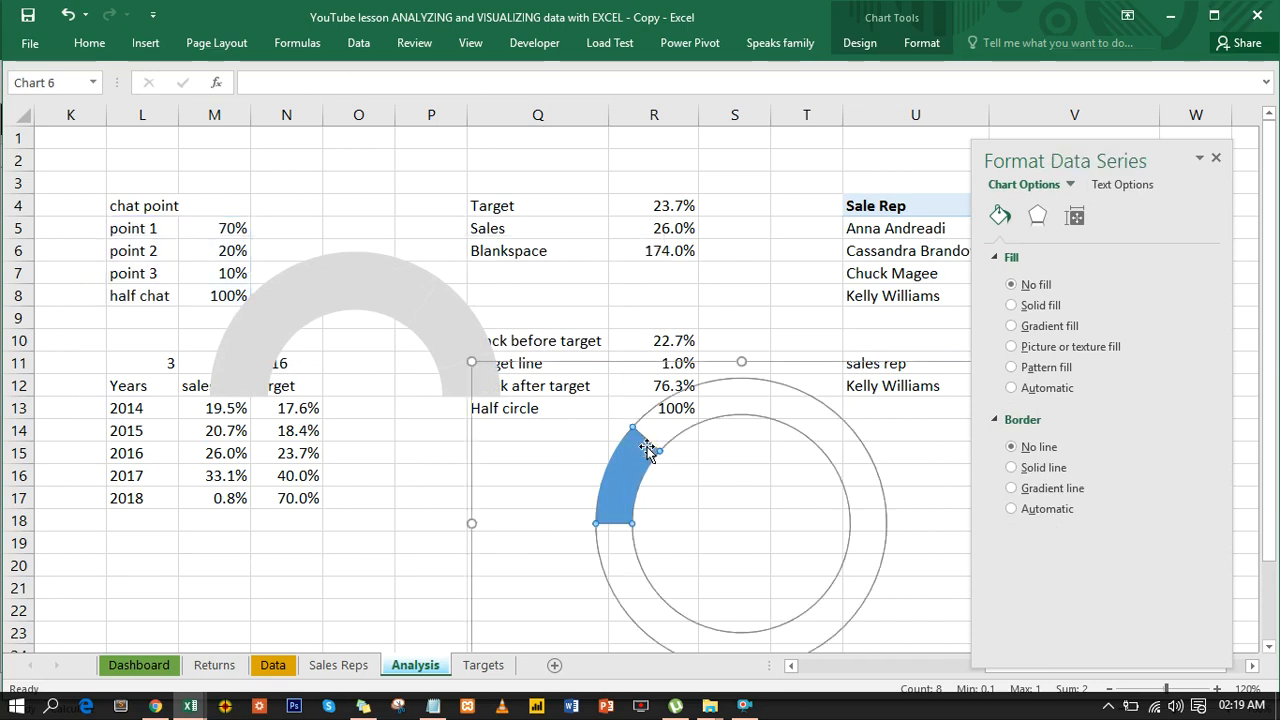
{"action": "left_click", "coordinate": [647, 450]}
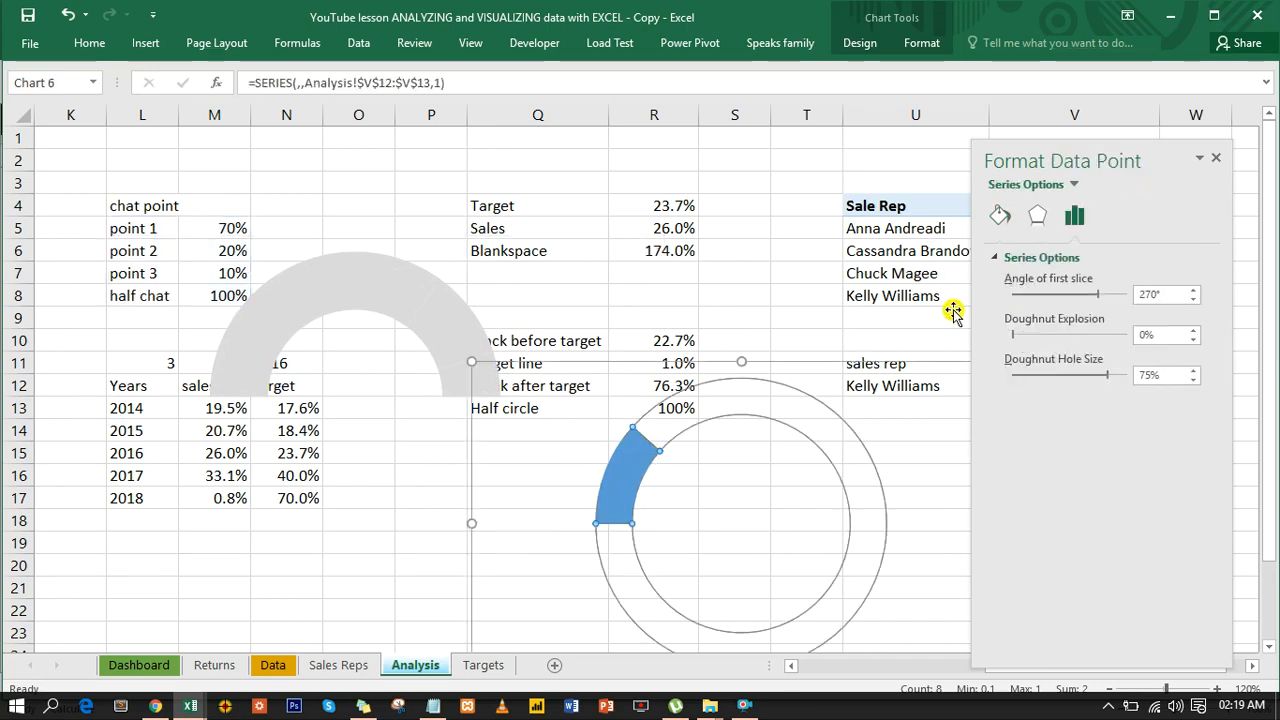
{"action": "left_click", "coordinate": [1003, 220]}
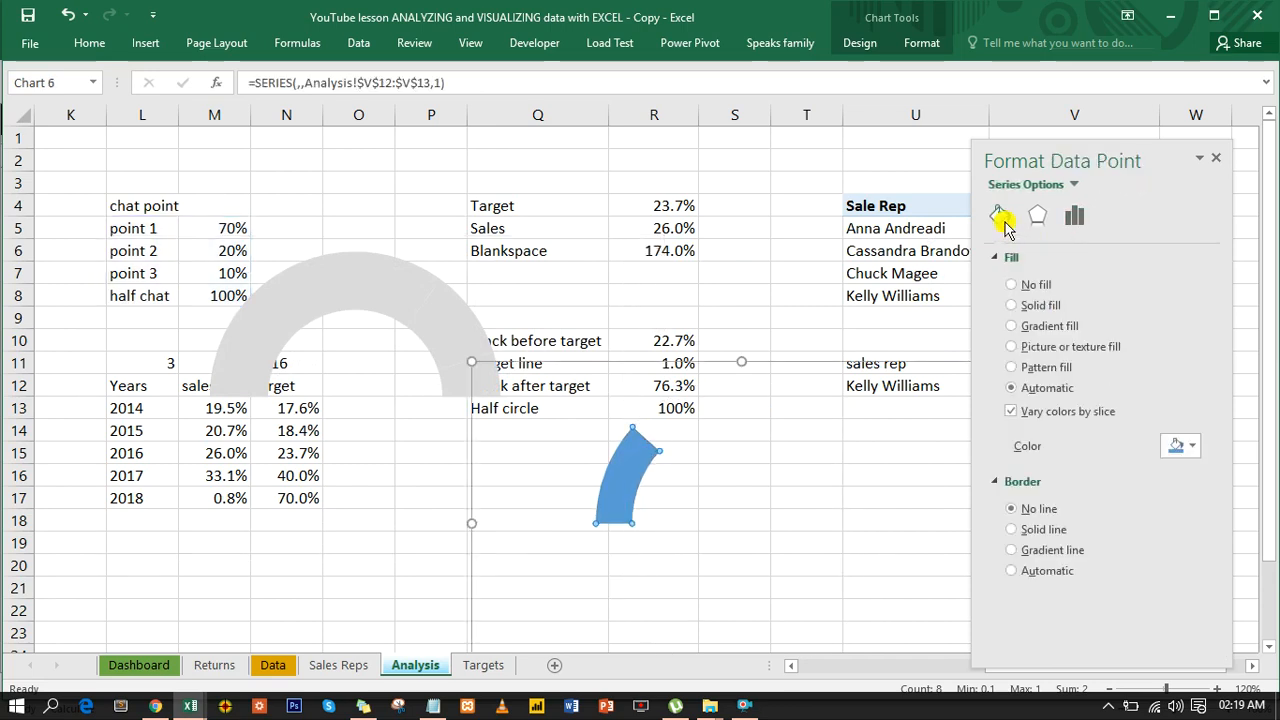
{"action": "left_click", "coordinate": [1195, 446]}
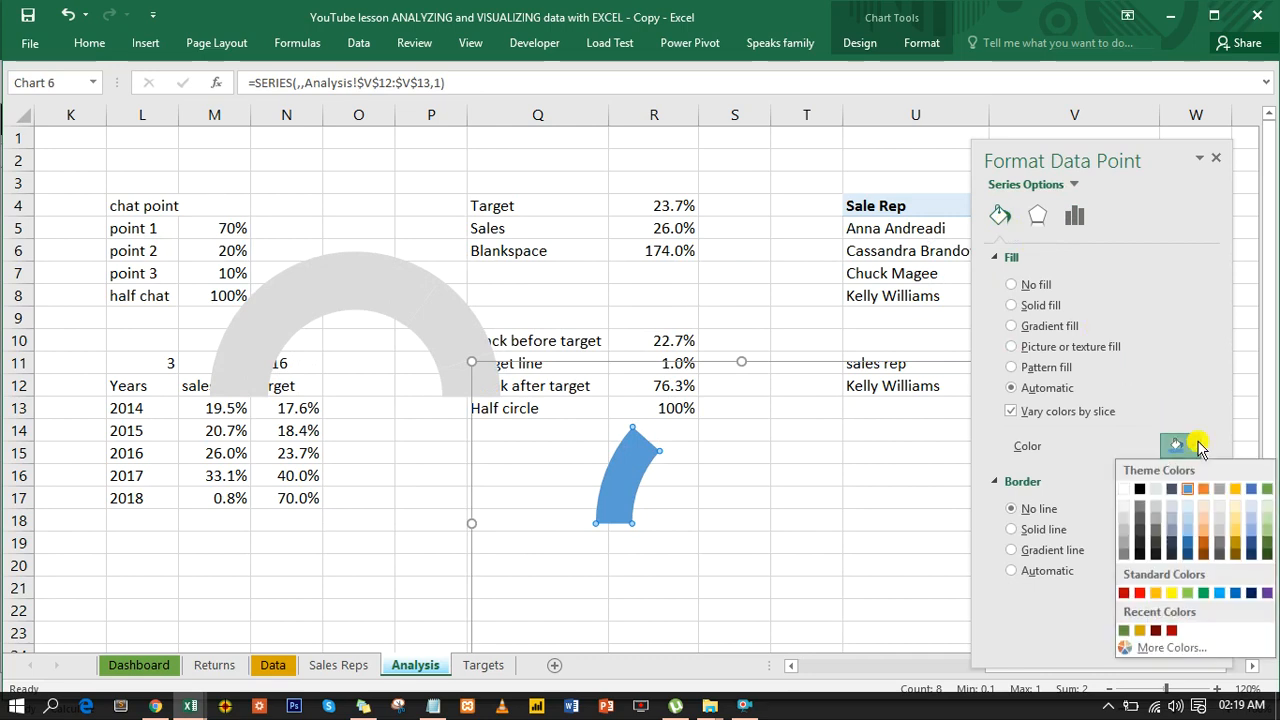
{"action": "left_click", "coordinate": [1187, 543]}
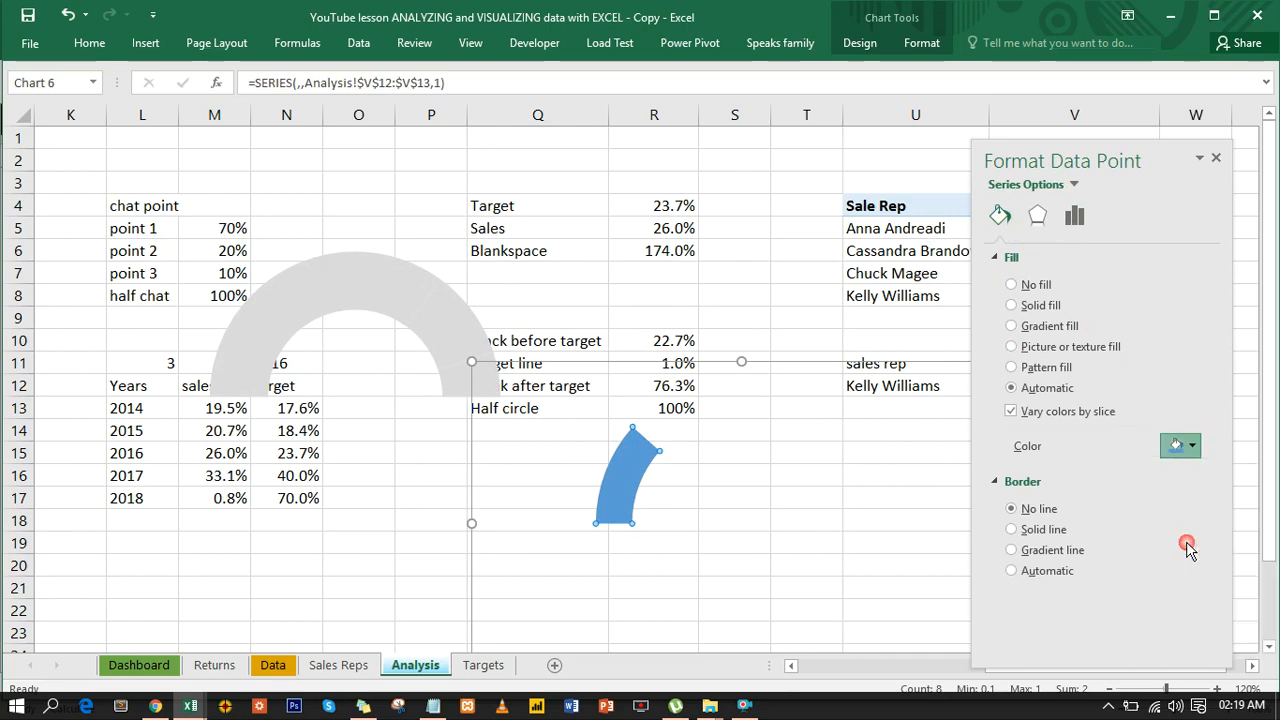
- Select the gray and blue doughnut charts together and apply Align Center to them
{"action": "left_click", "coordinate": [407, 316]}
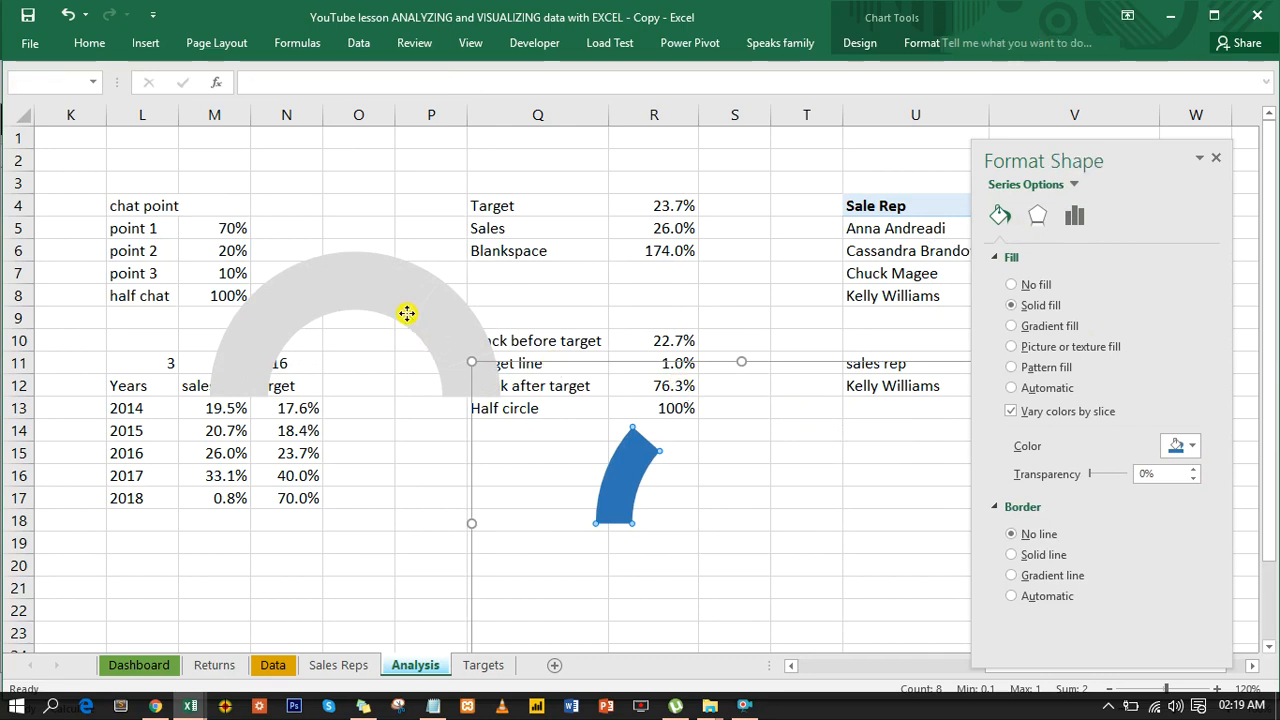
{"action": "left_click", "coordinate": [407, 314]}
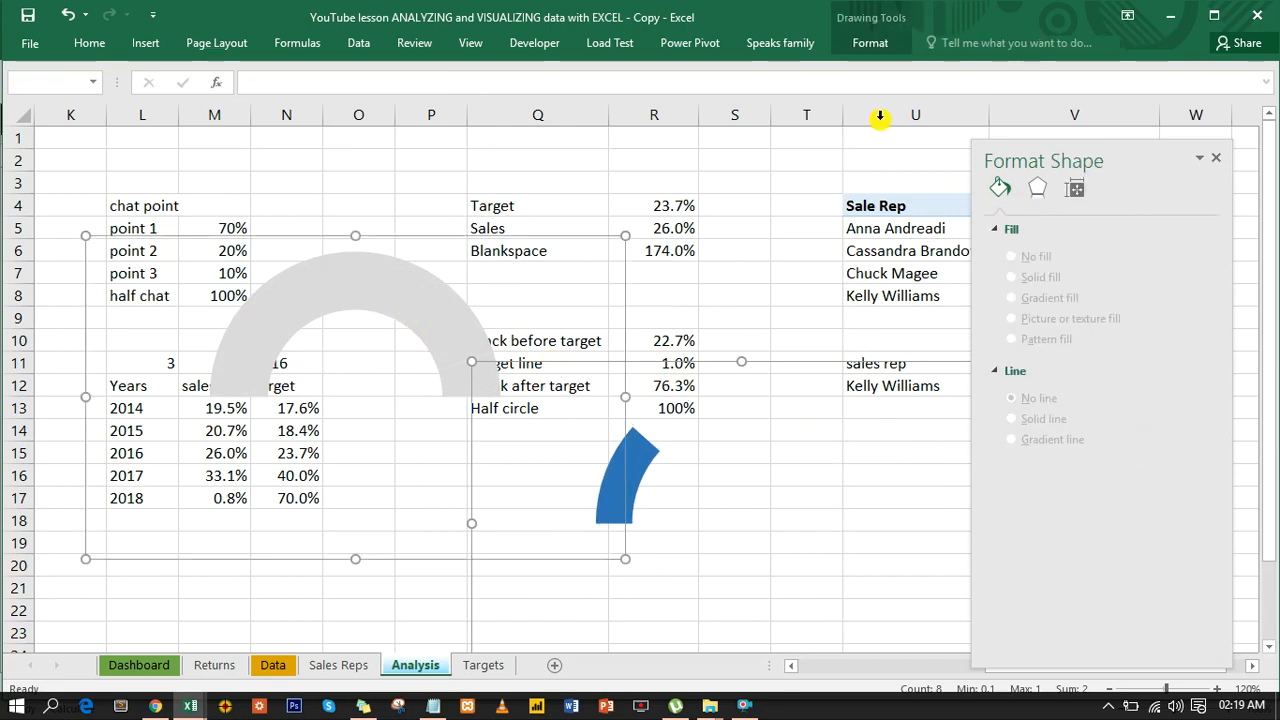
{"action": "left_click", "coordinate": [868, 45]}
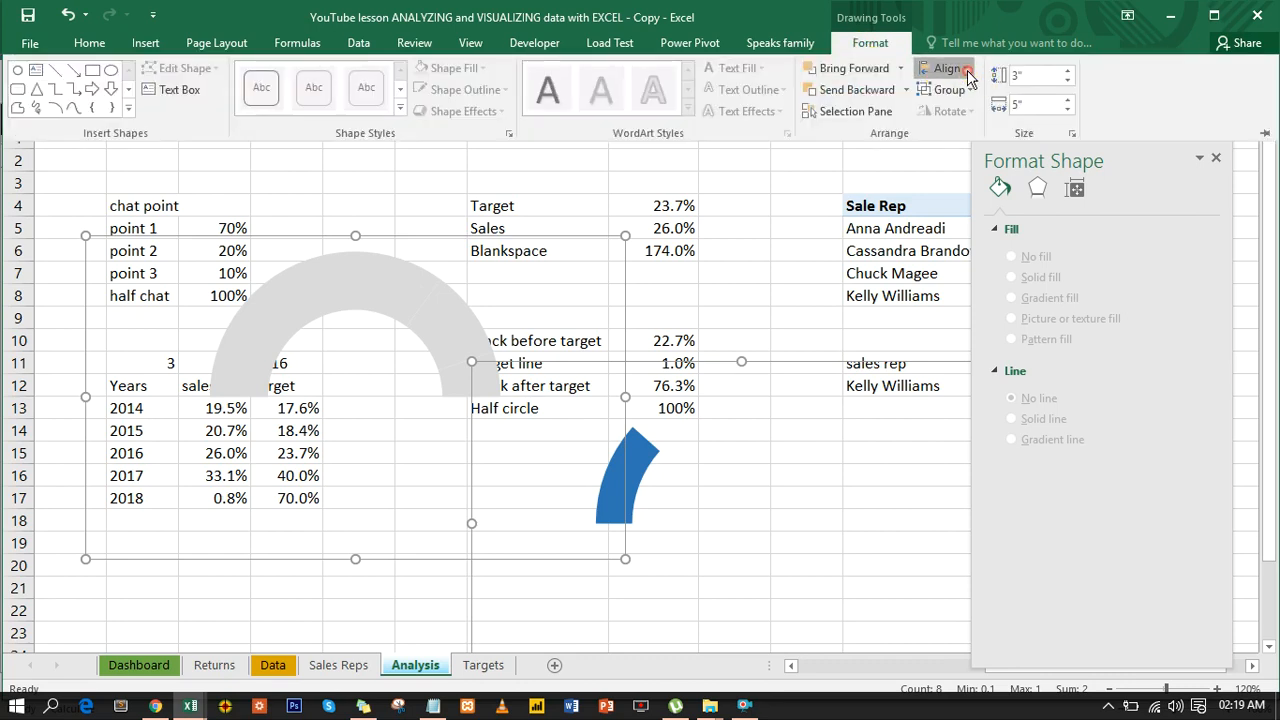
{"action": "left_click", "coordinate": [967, 70]}
{"action": "left_click", "coordinate": [962, 70]}
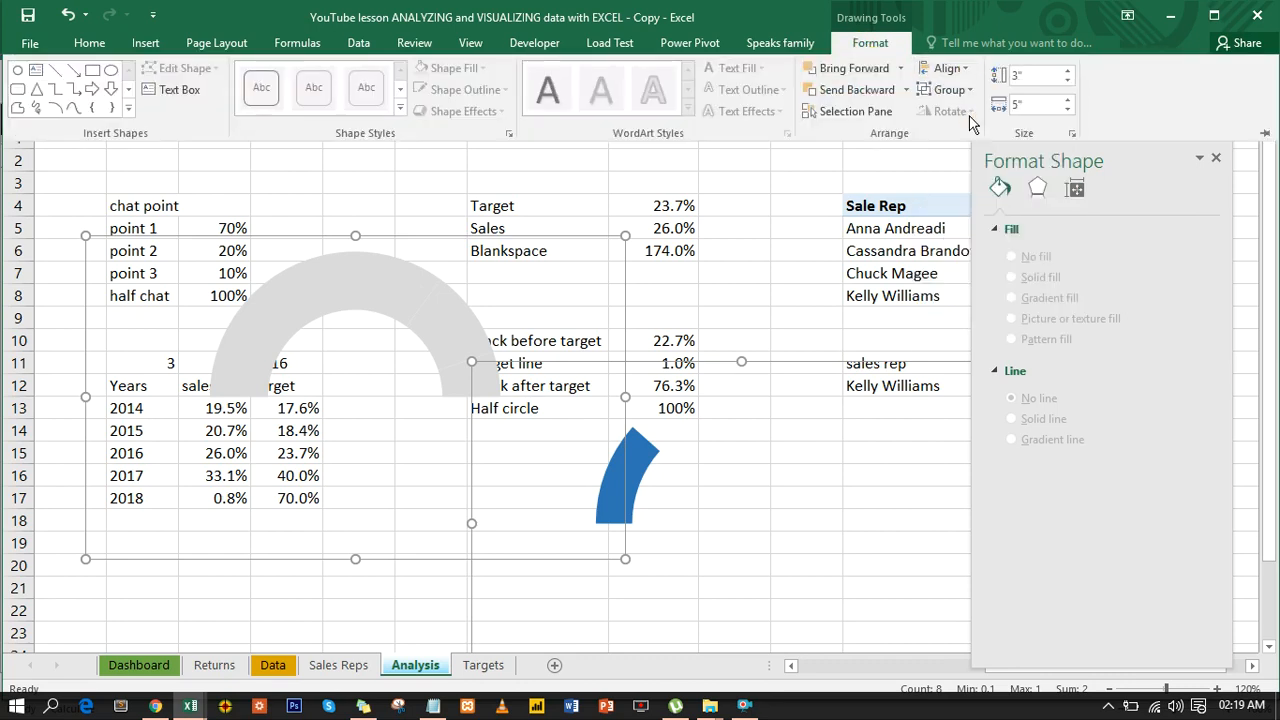
{"action": "left_click", "coordinate": [950, 68]}
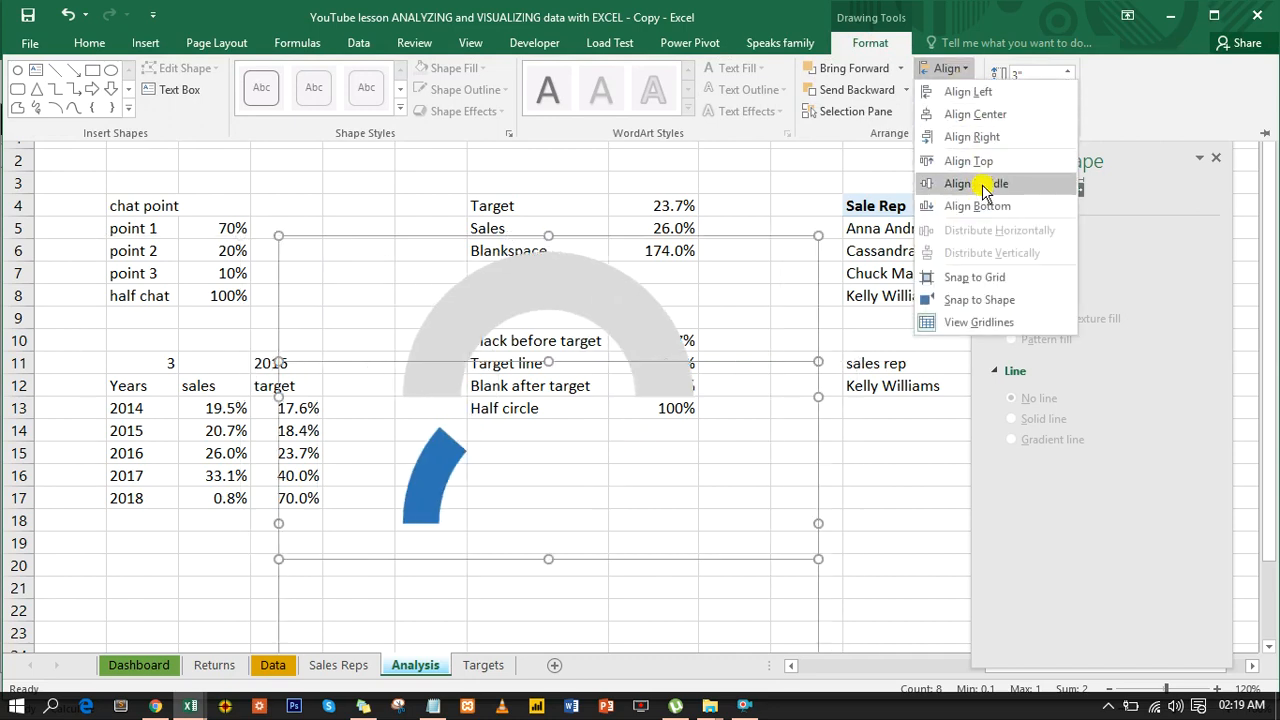
- Try Align Middle on the two doughnut charts, undo it, and deselect them
{"action": "left_click", "coordinate": [985, 186]}
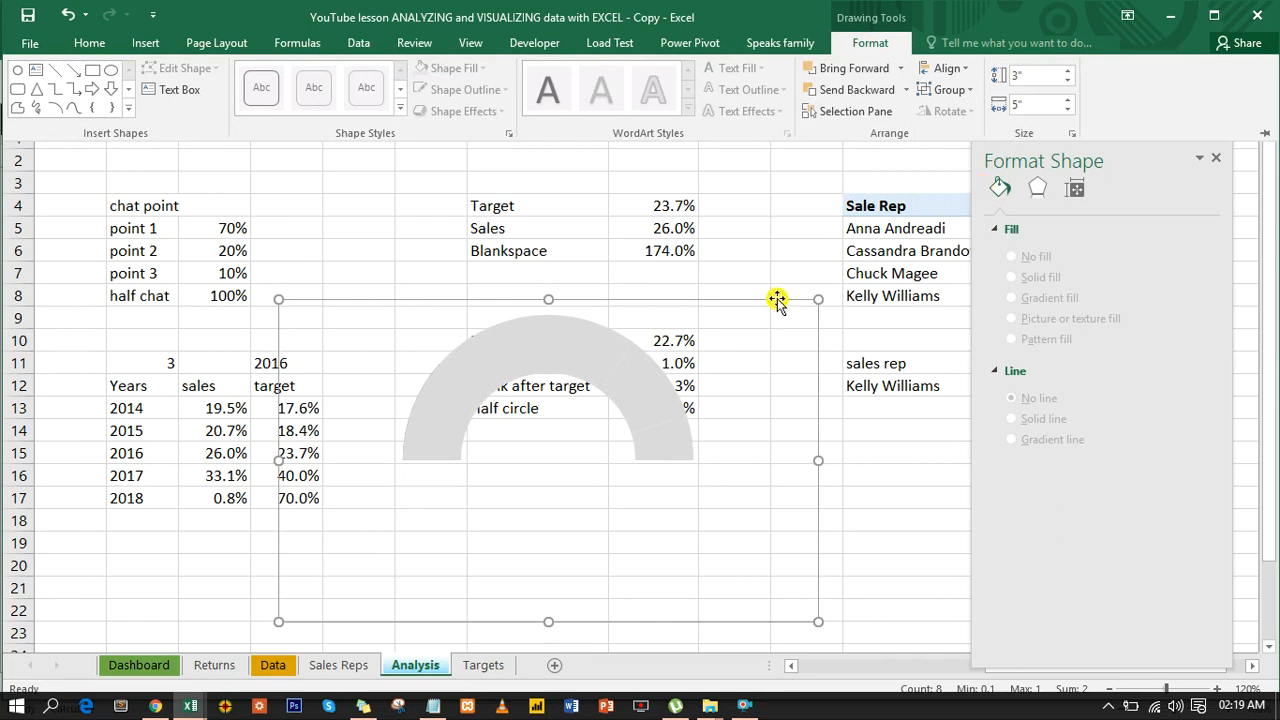
{"action": "key", "text": "ctrl+z"}
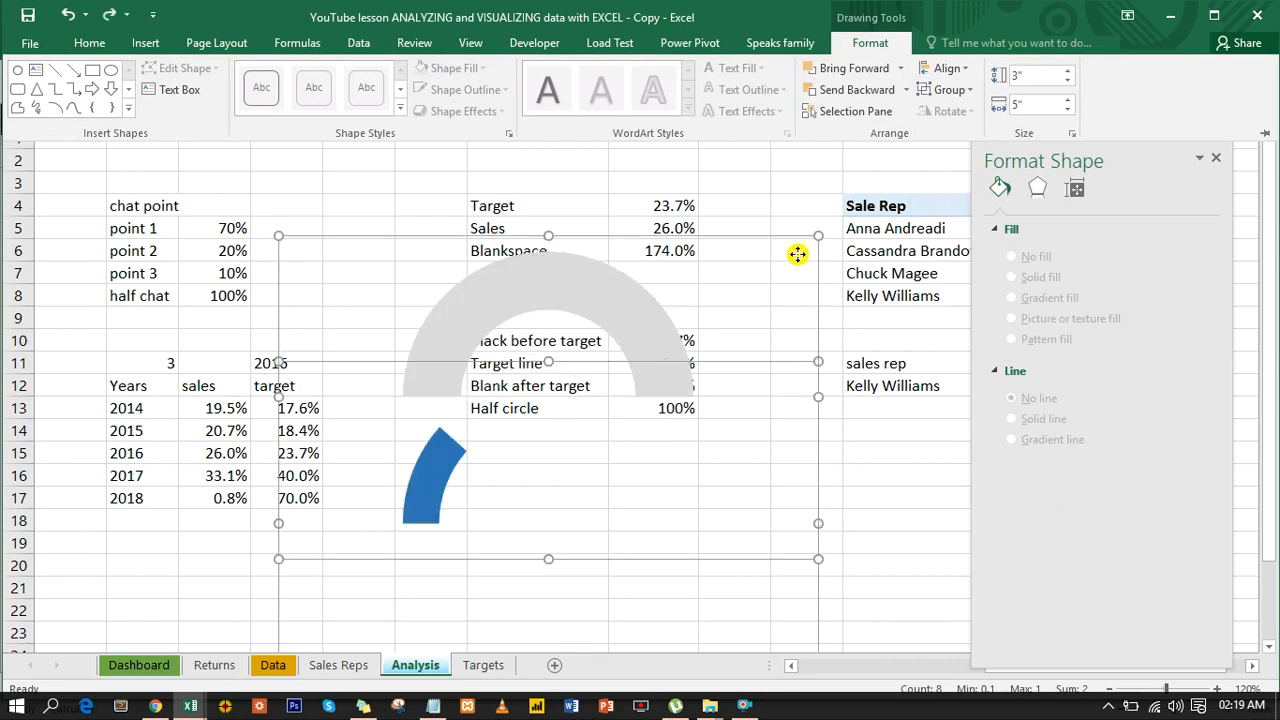
{"action": "left_click", "coordinate": [866, 537]}
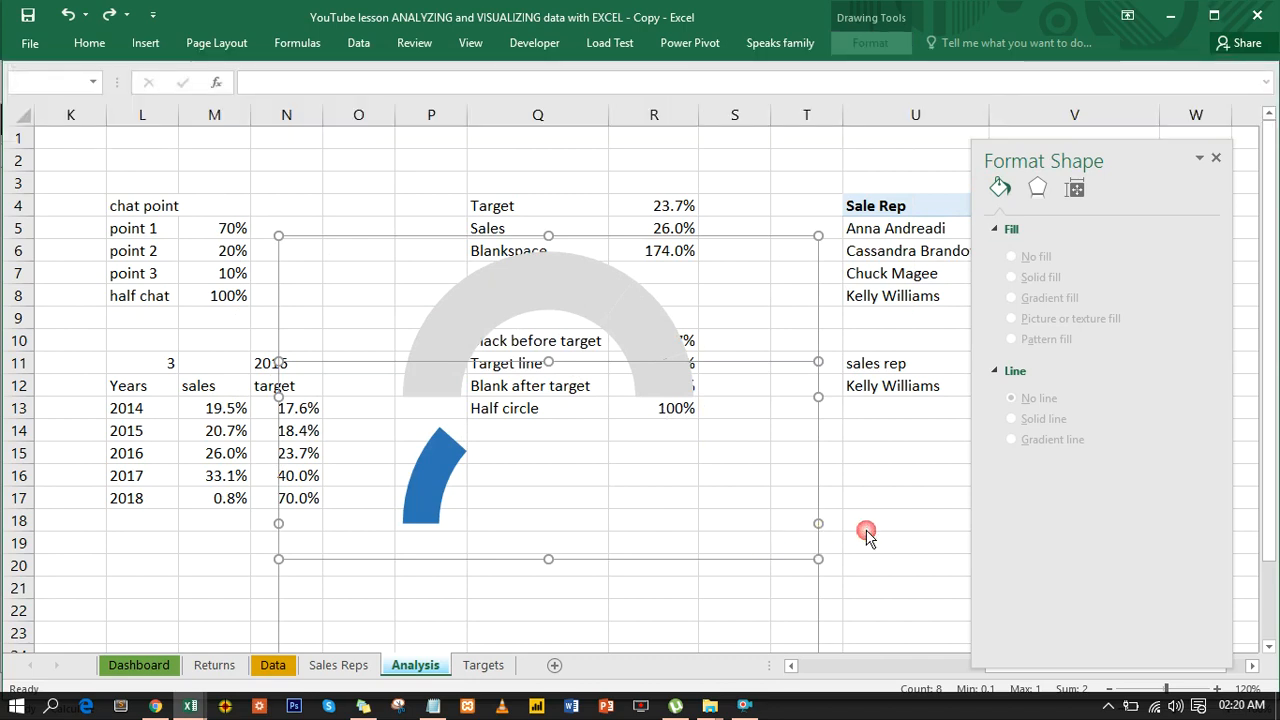
- Bring the blue doughnut chart to the front of the gray one
{"action": "left_click", "coordinate": [815, 594]}
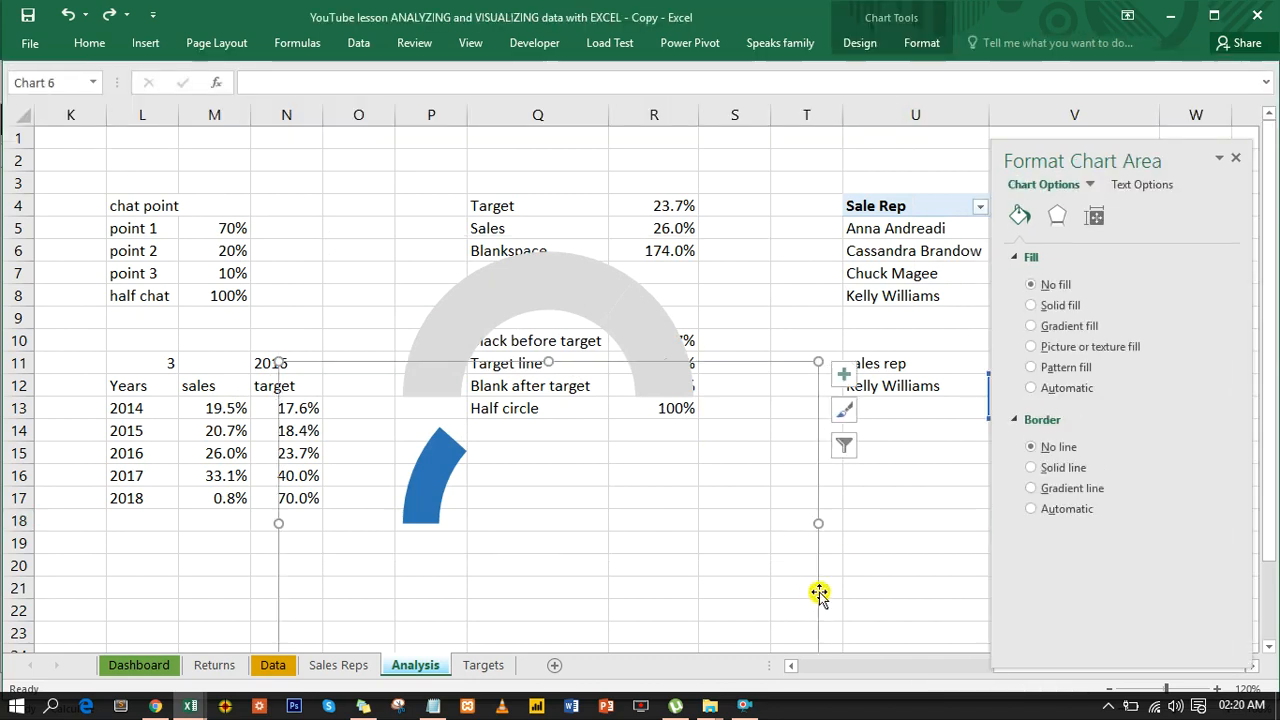
{"action": "right_click", "coordinate": [819, 593]}
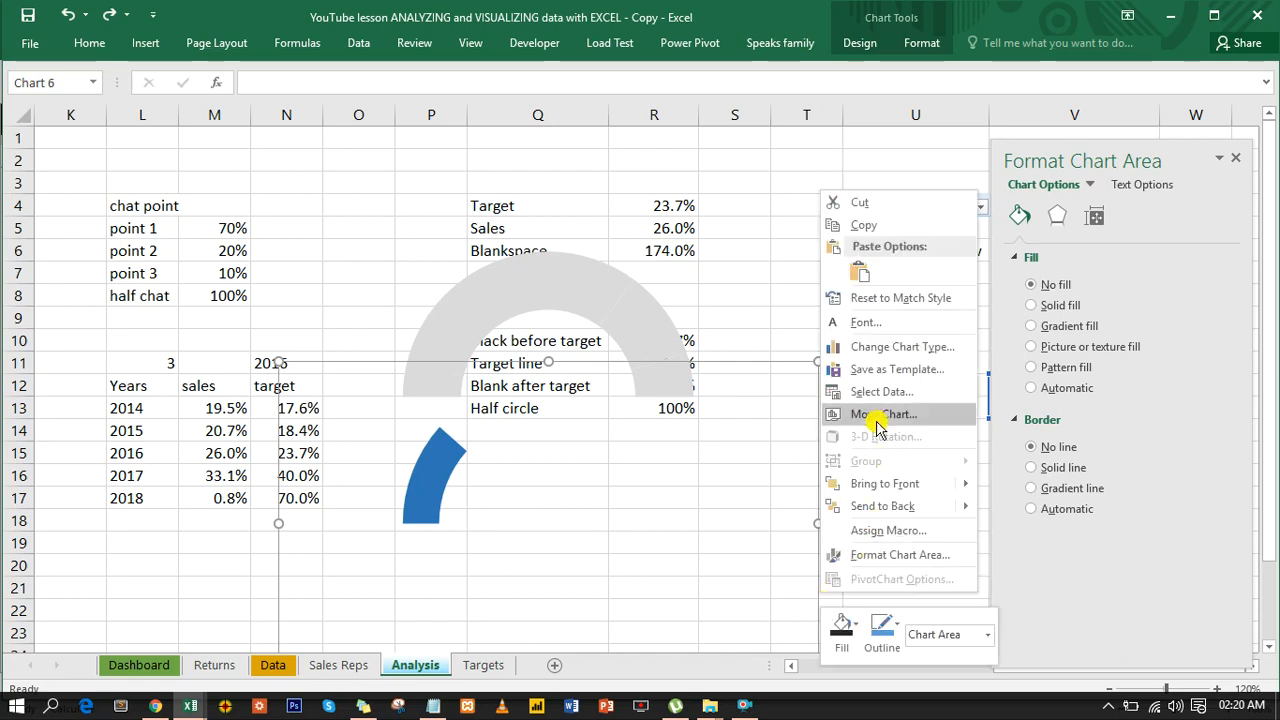
{"action": "mouse_move", "coordinate": [932, 490]}
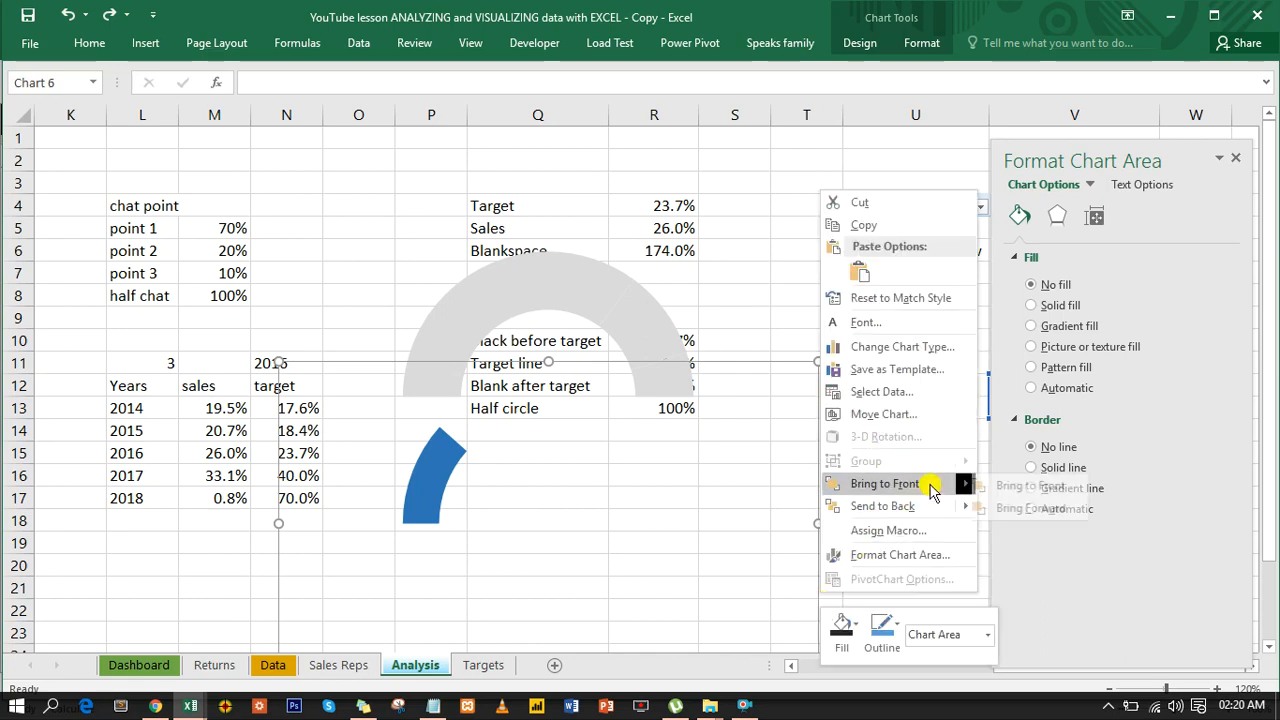
{"action": "left_click", "coordinate": [1032, 486]}
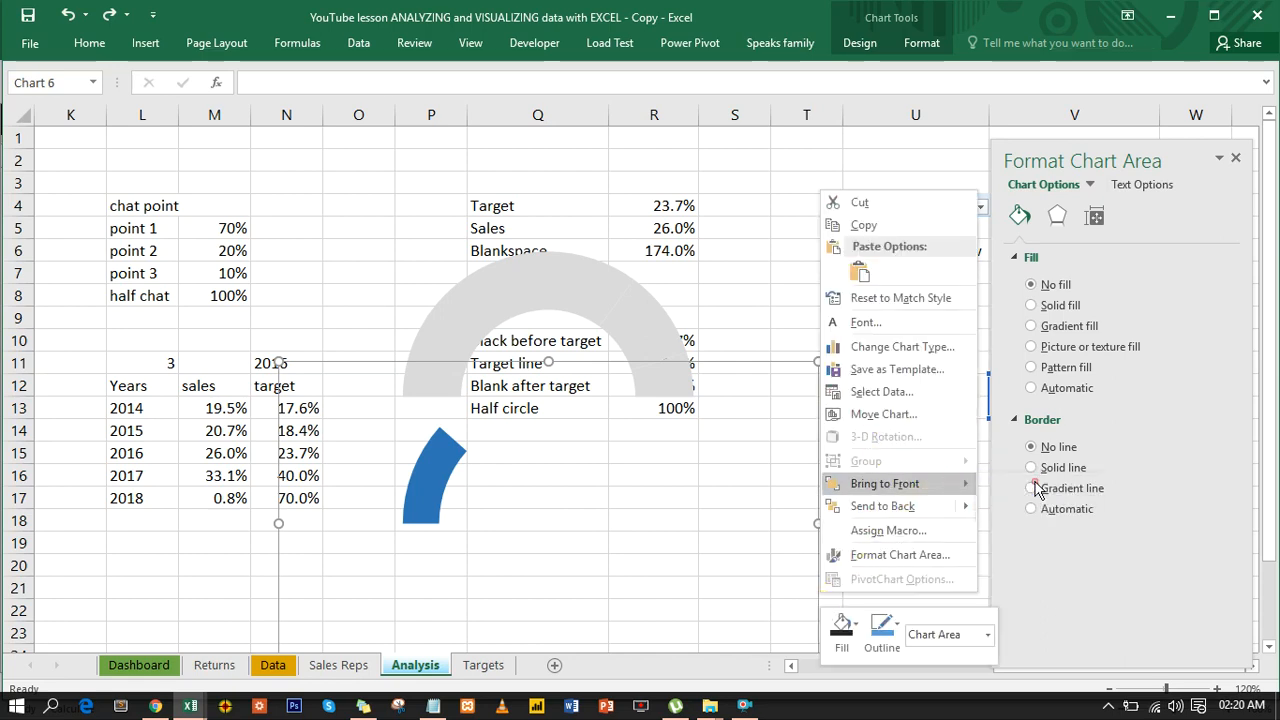
- Apply Align Middle to the blue and gray doughnut charts and group them
{"action": "left_click", "coordinate": [663, 331]}
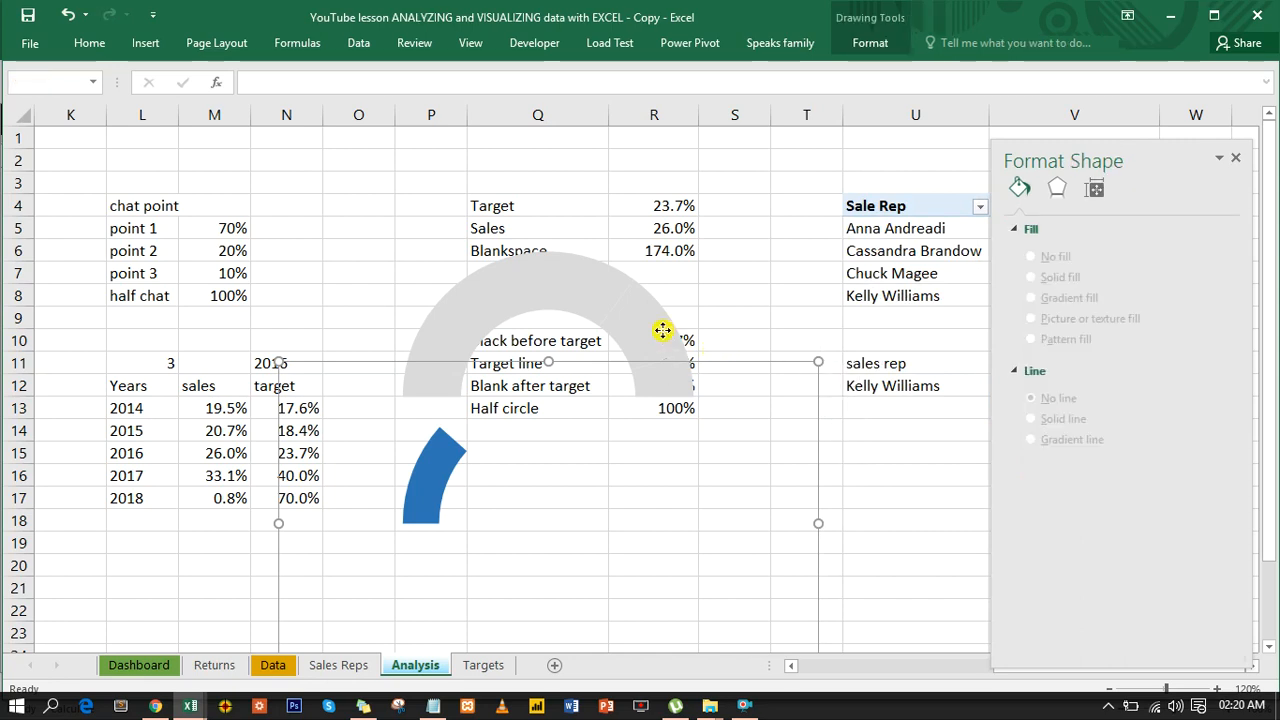
{"action": "left_click", "coordinate": [869, 49]}
{"action": "left_click", "coordinate": [948, 68]}
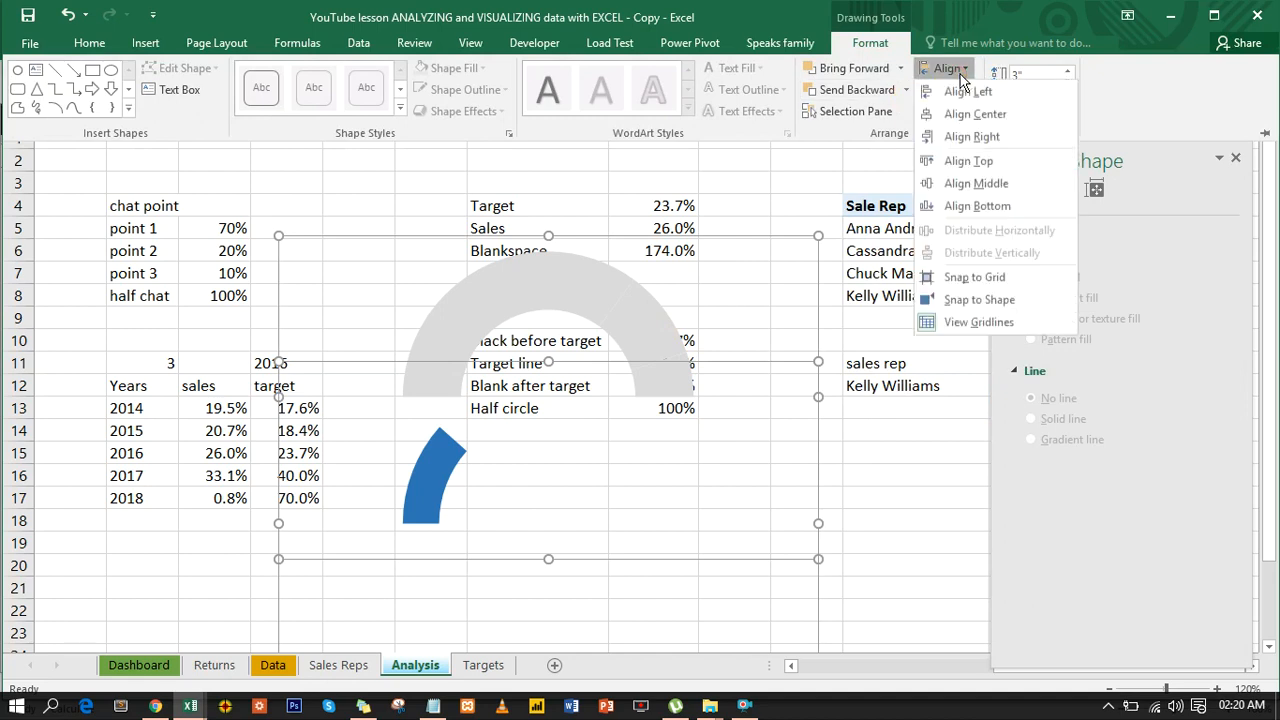
{"action": "left_click", "coordinate": [990, 182]}
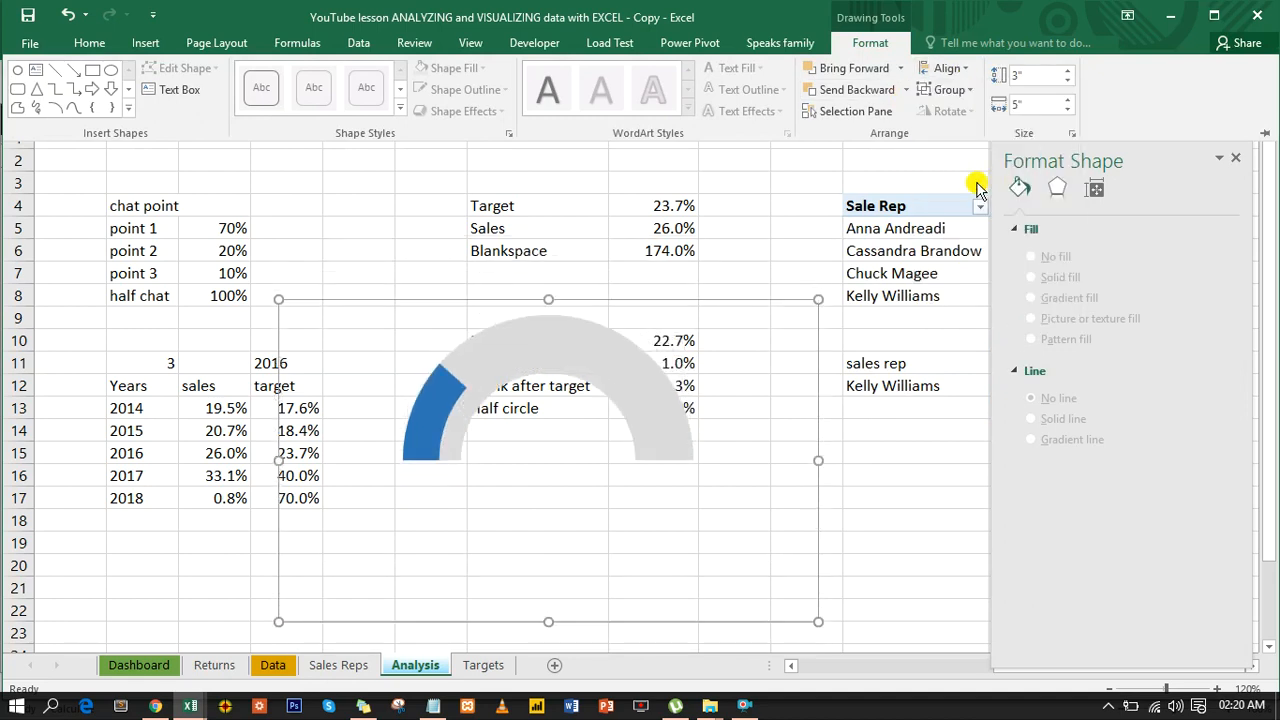
{"action": "left_click", "coordinate": [948, 89]}
{"action": "left_click", "coordinate": [955, 113]}
{"action": "left_click", "coordinate": [736, 250]}
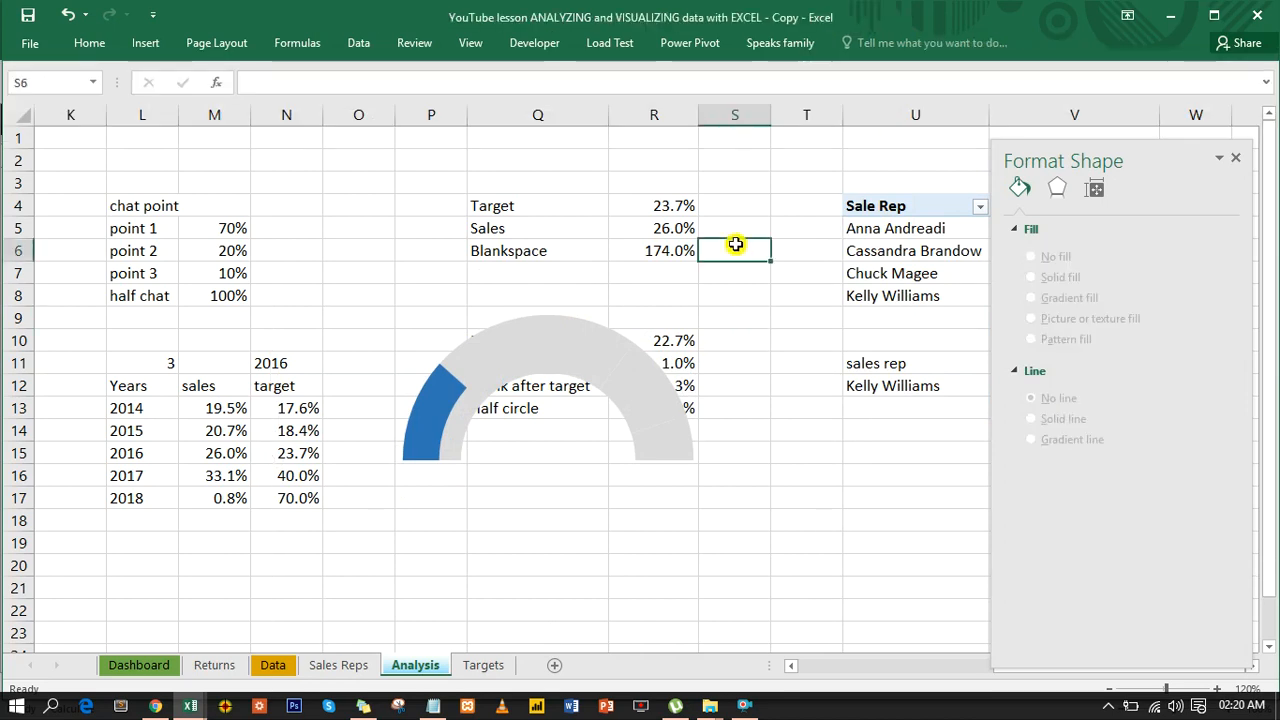
- Set the doughnut hole size of the blue doughnut chart to 64% and deselect the chart
{"action": "left_click", "coordinate": [453, 390]}
{"action": "left_click", "coordinate": [453, 390]}
{"action": "left_click", "coordinate": [453, 390]}
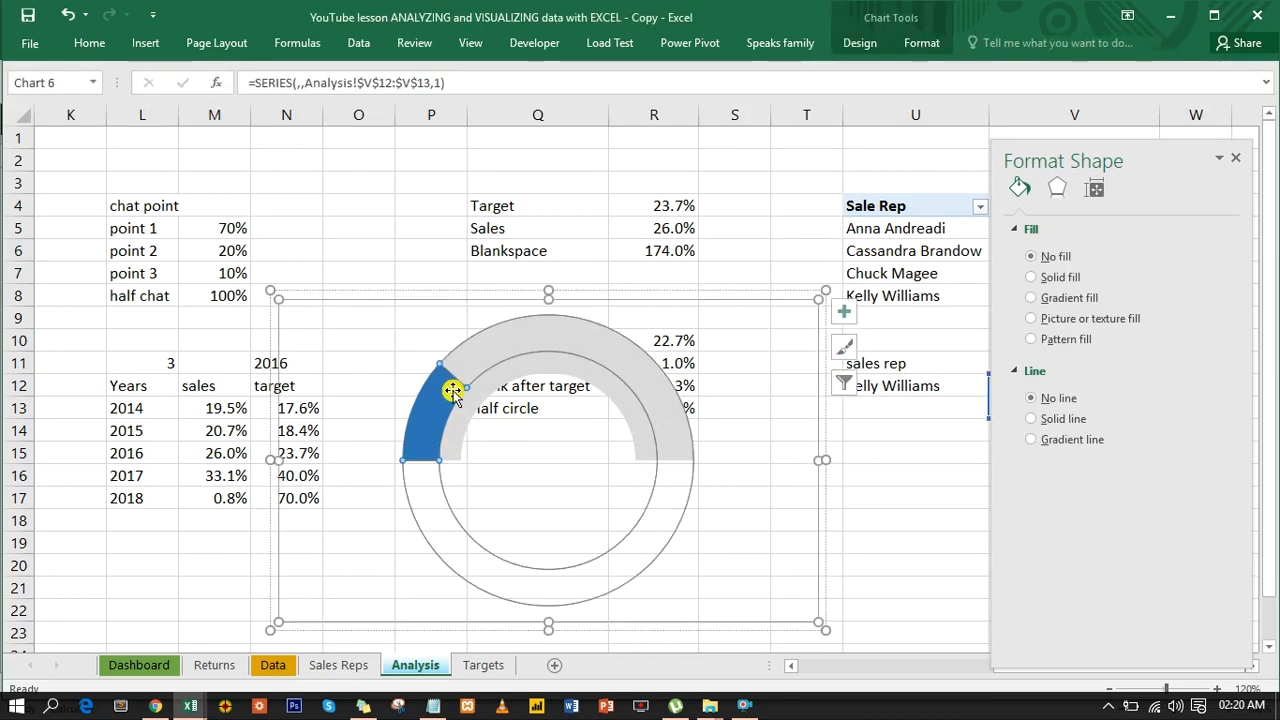
{"action": "left_click", "coordinate": [453, 390]}
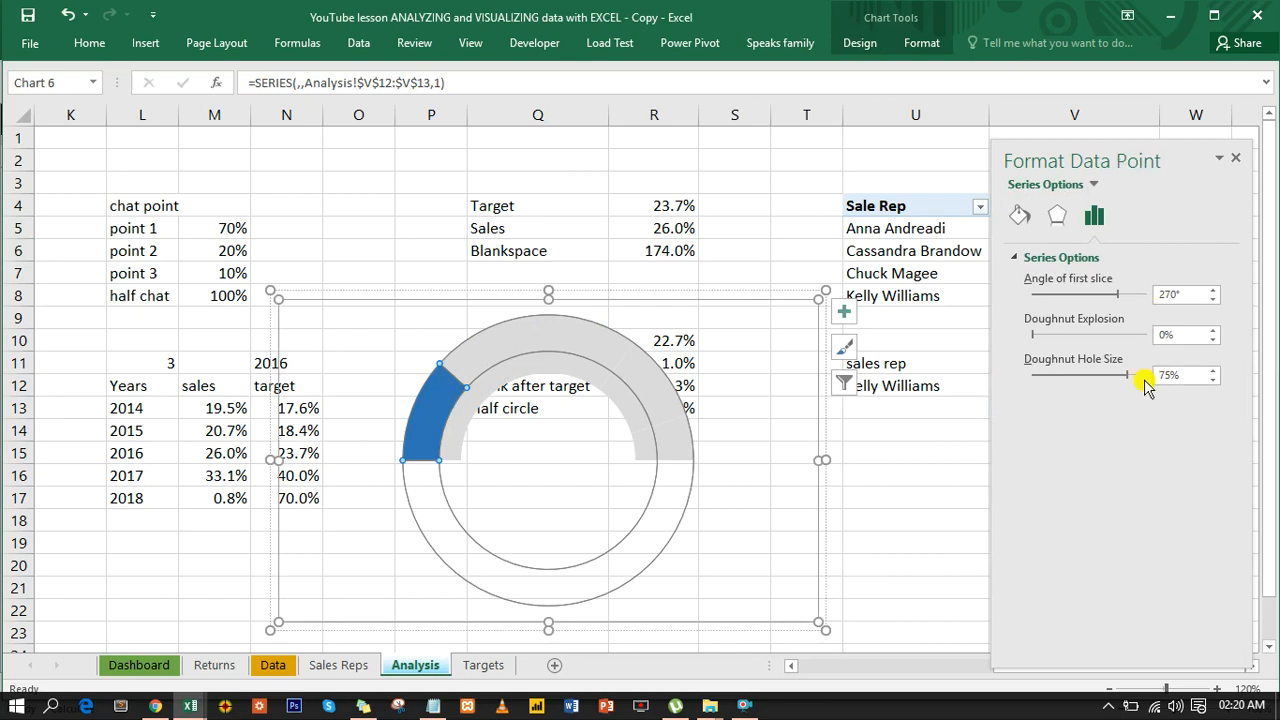
{"action": "left_click_drag", "start_coordinate": [1126, 376], "coordinate": [1110, 378]}
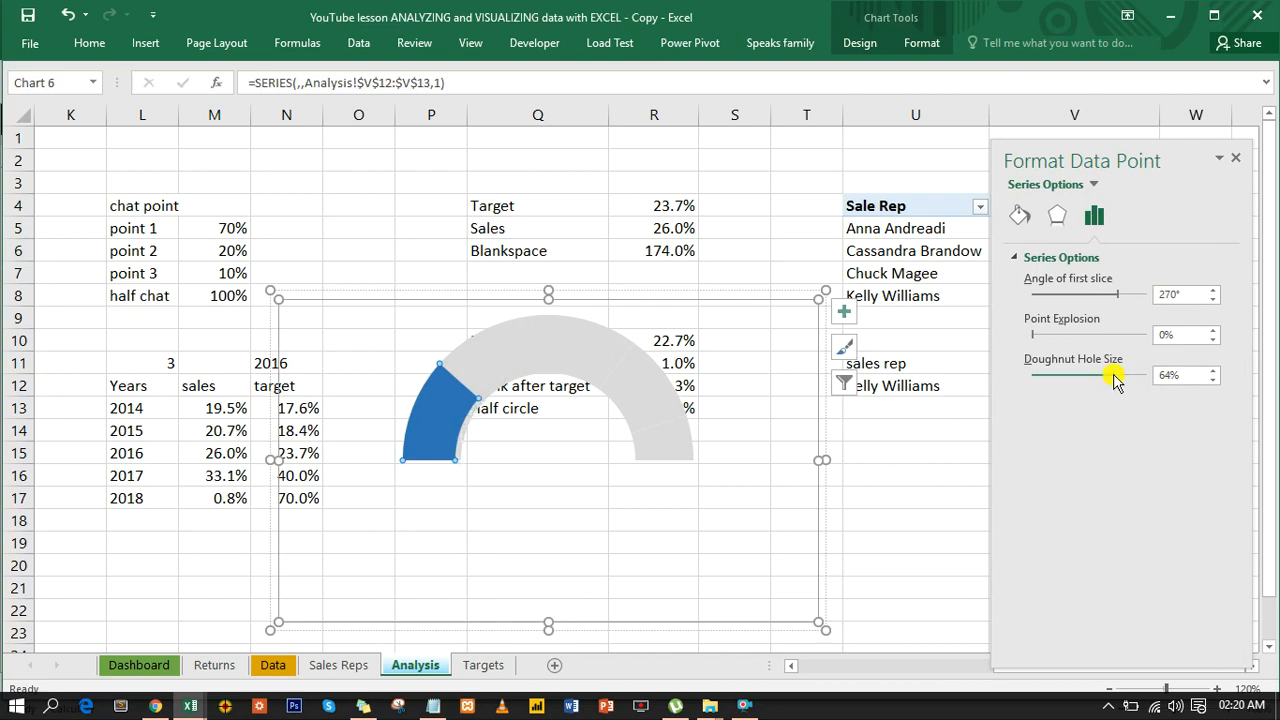
{"action": "left_click", "coordinate": [752, 228]}
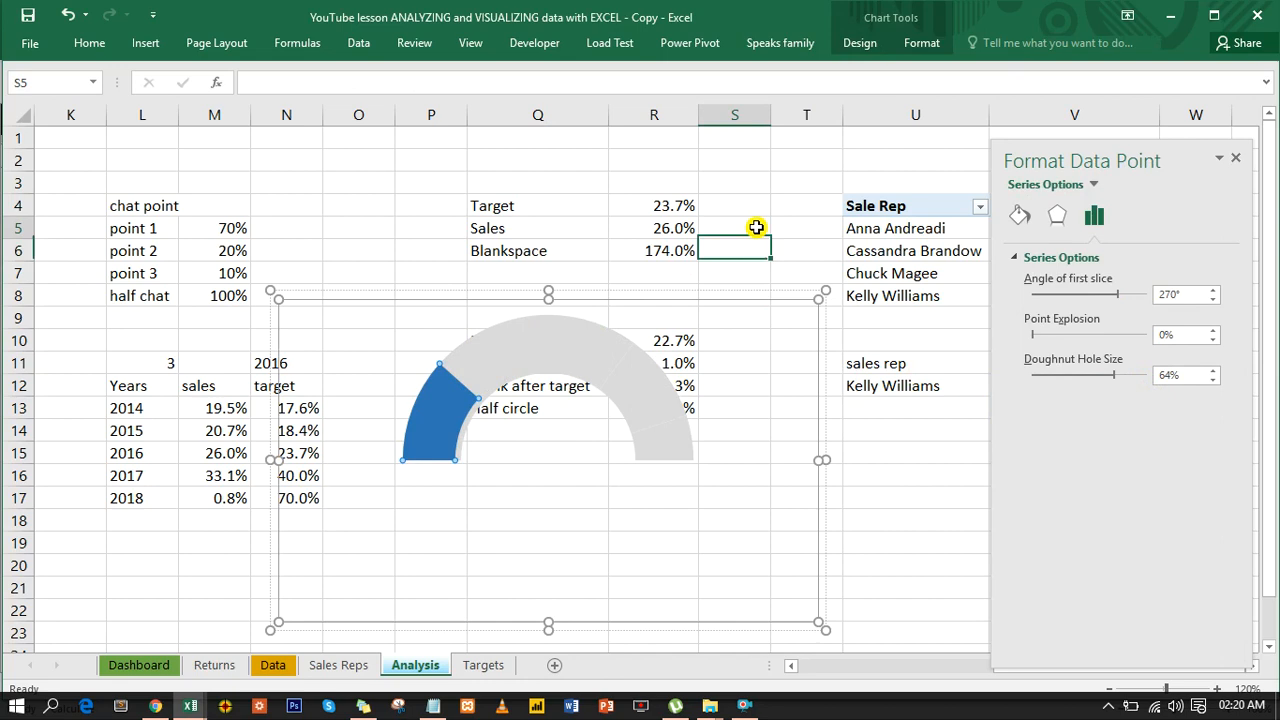
{"action": "left_click", "coordinate": [722, 294]}
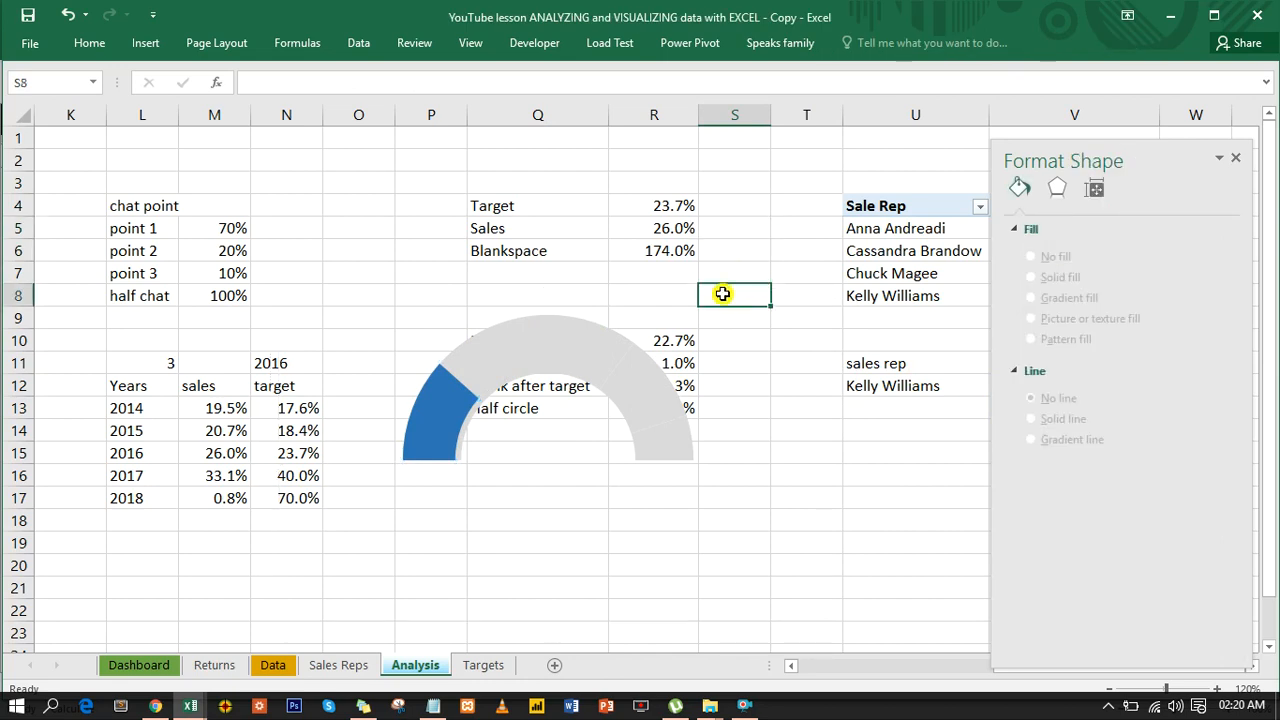
- Move the grouped gauge chart from the Analysis sheet to the Dashboard sheet and position it inside the Sales Trends panel
{"action": "left_click", "coordinate": [586, 336]}
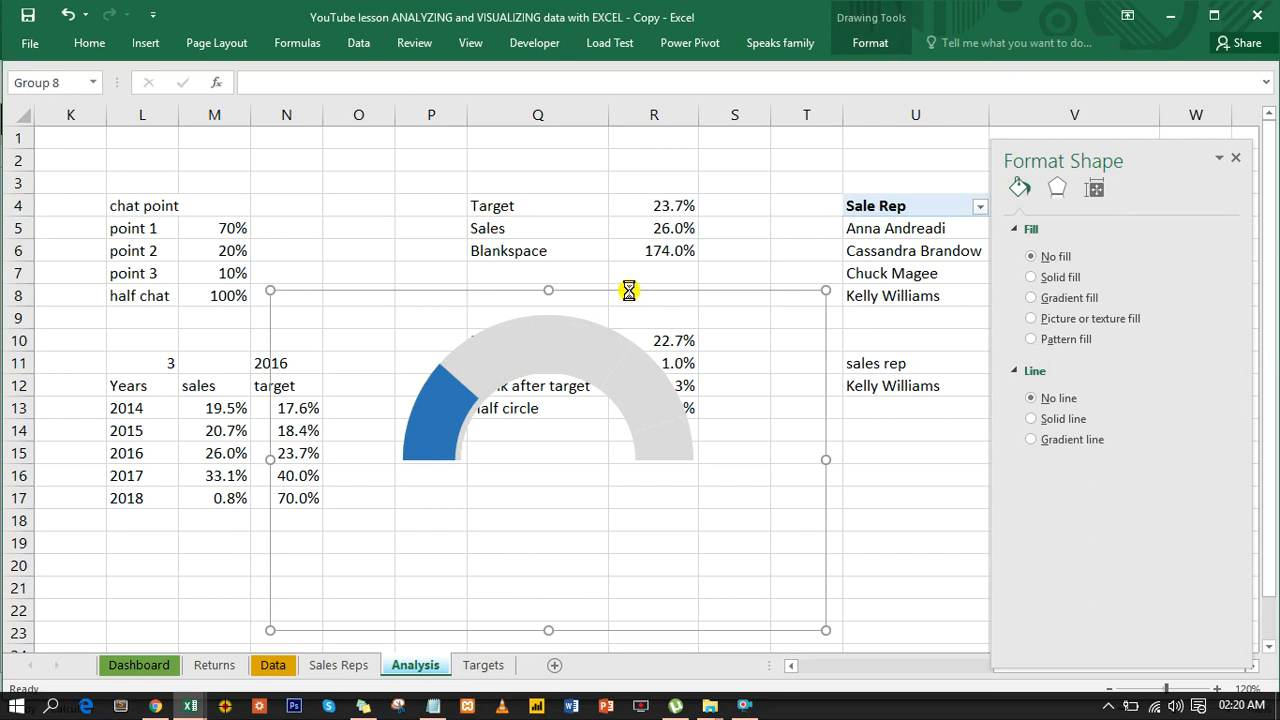
{"action": "key", "text": "ctrl+x"}
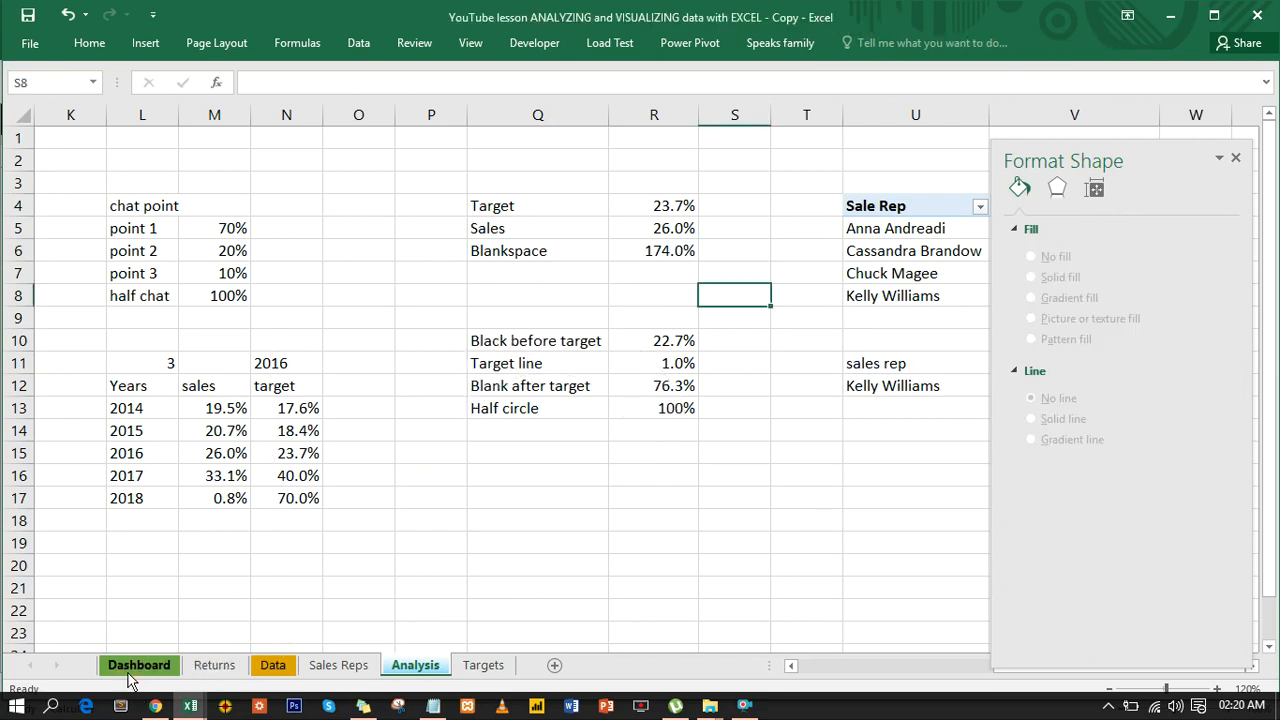
{"action": "left_click", "coordinate": [132, 668]}
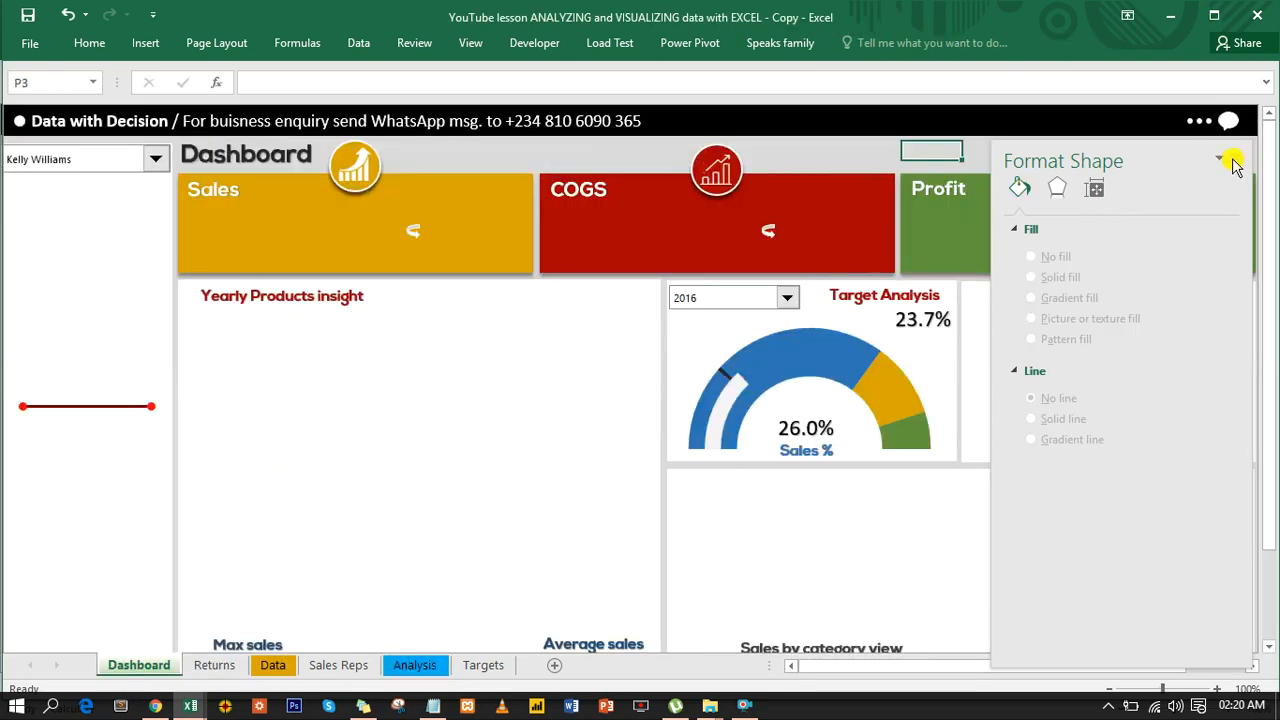
{"action": "left_click", "coordinate": [1236, 158]}
{"action": "left_click", "coordinate": [984, 304]}
{"action": "key", "text": "ctrl+v"}
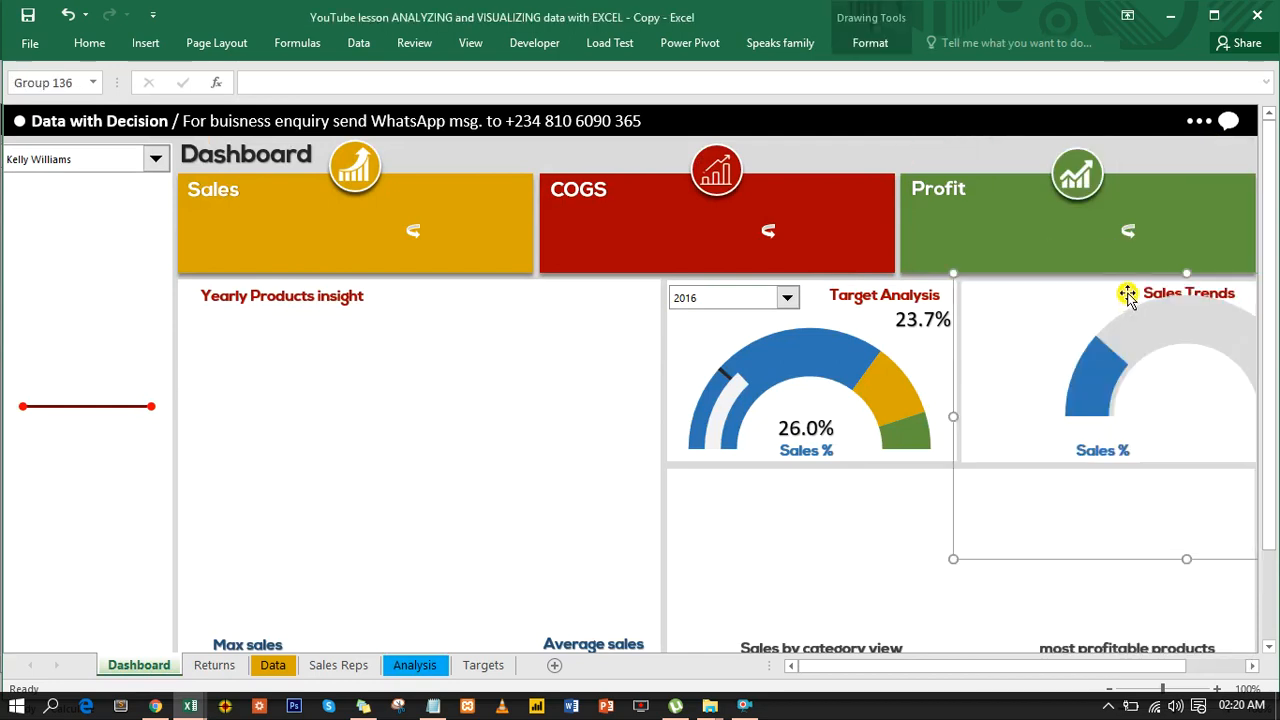
{"action": "left_click_drag", "start_coordinate": [1081, 562], "coordinate": [788, 152]}
{"action": "left_click", "coordinate": [788, 152]}
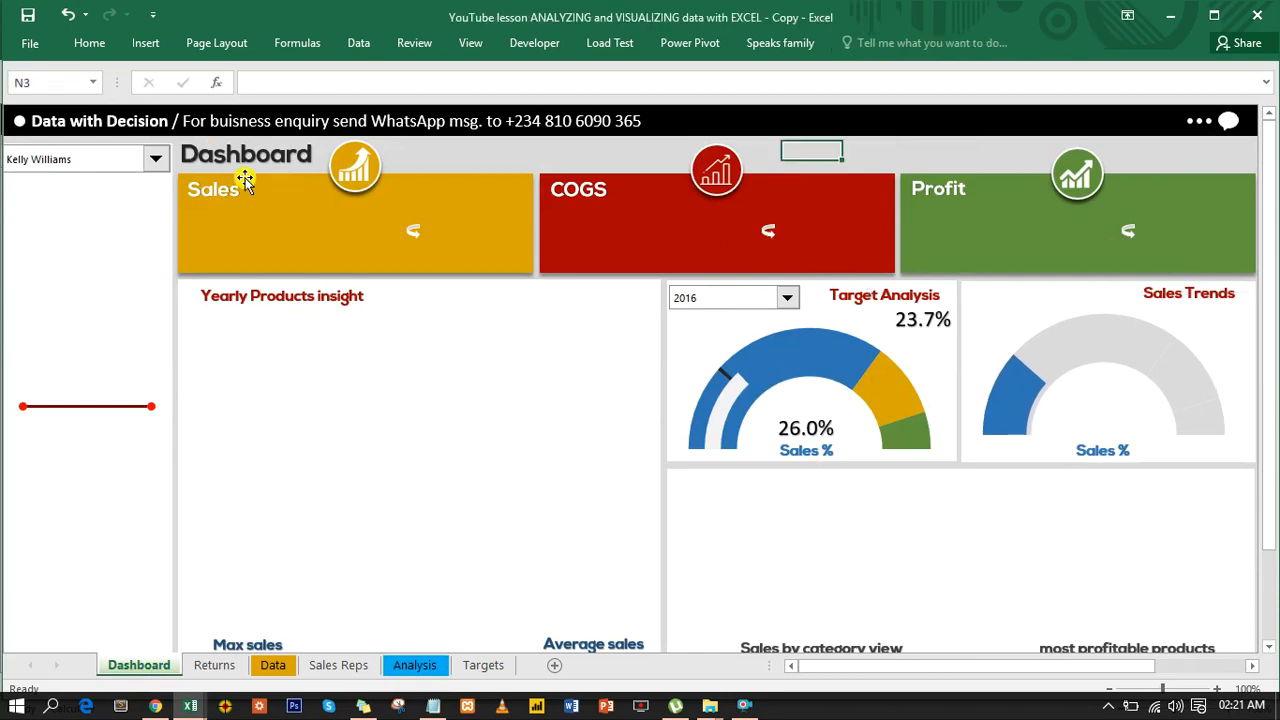
- Choose the second sales rep in the dashboard's rep selector and check how the Sales Trends gauge responds
{"action": "left_click", "coordinate": [156, 166]}
{"action": "left_click", "coordinate": [130, 186]}
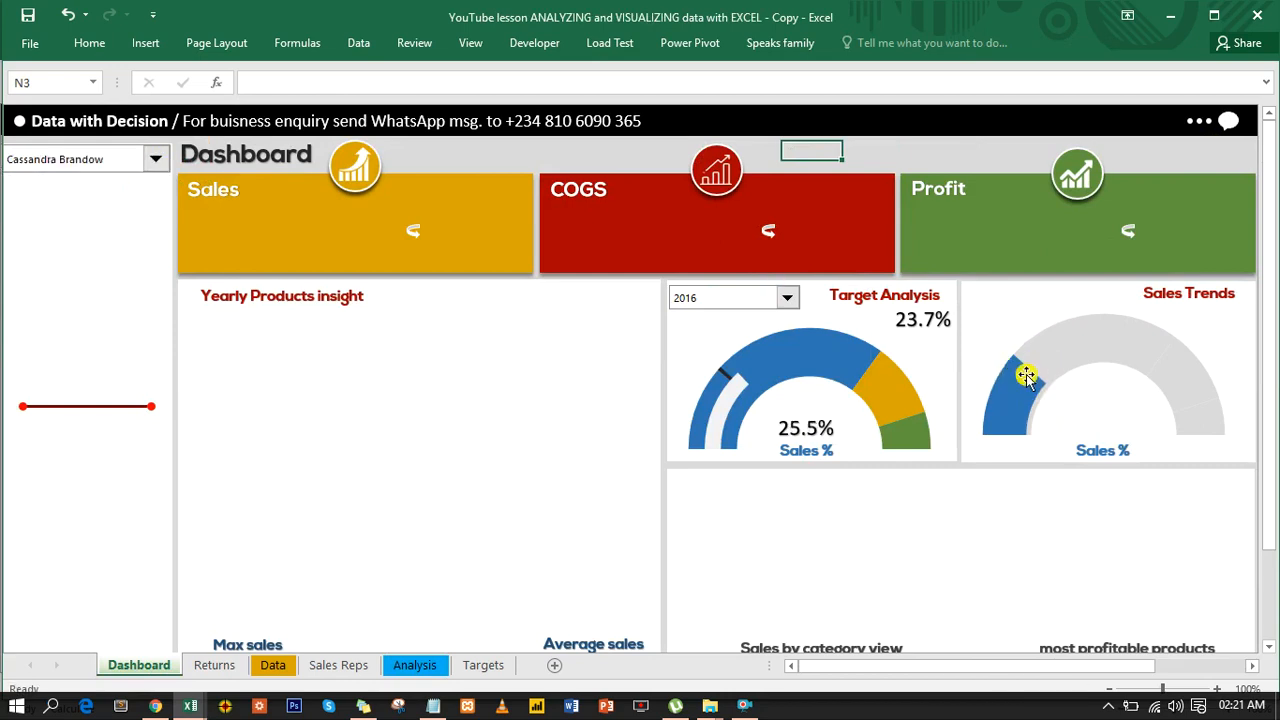
{"action": "mouse_move", "coordinate": [1100, 347]}
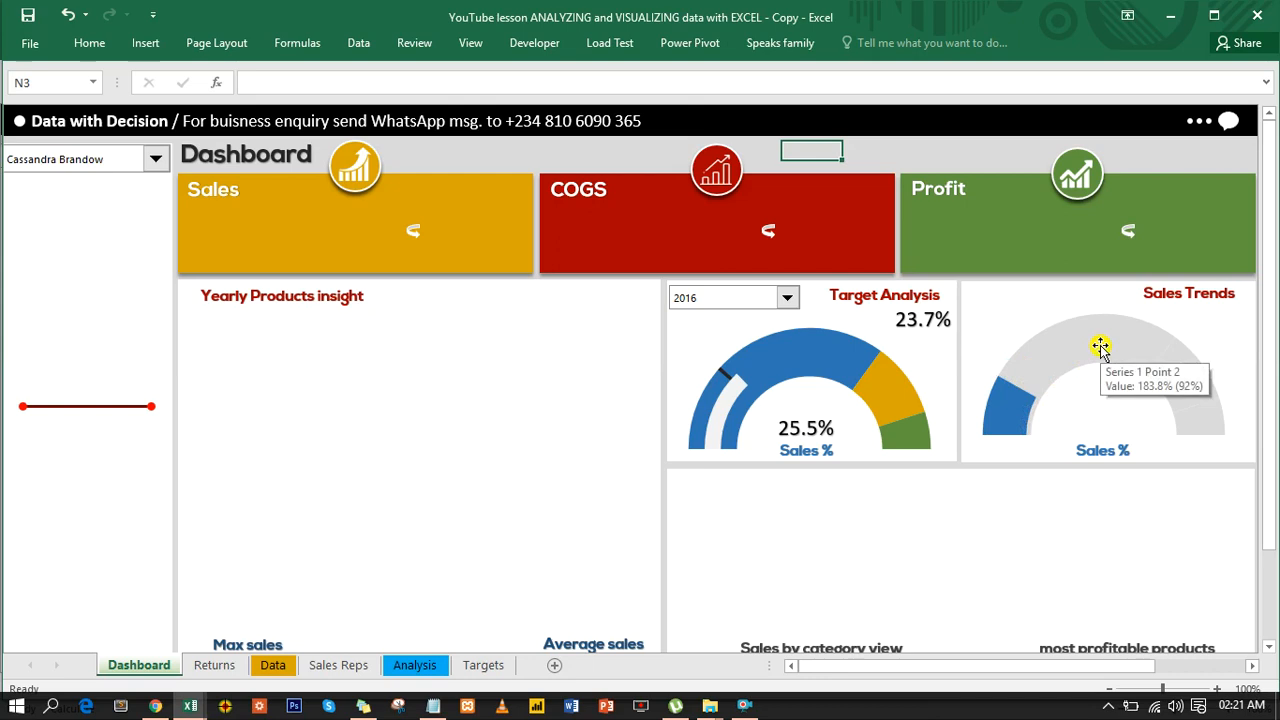
- Duplicate the Target Analysis gauge's Sales % value label into the Sales Trends gauge and link the copy to =Analysis!V12
{"action": "left_click", "coordinate": [801, 430]}
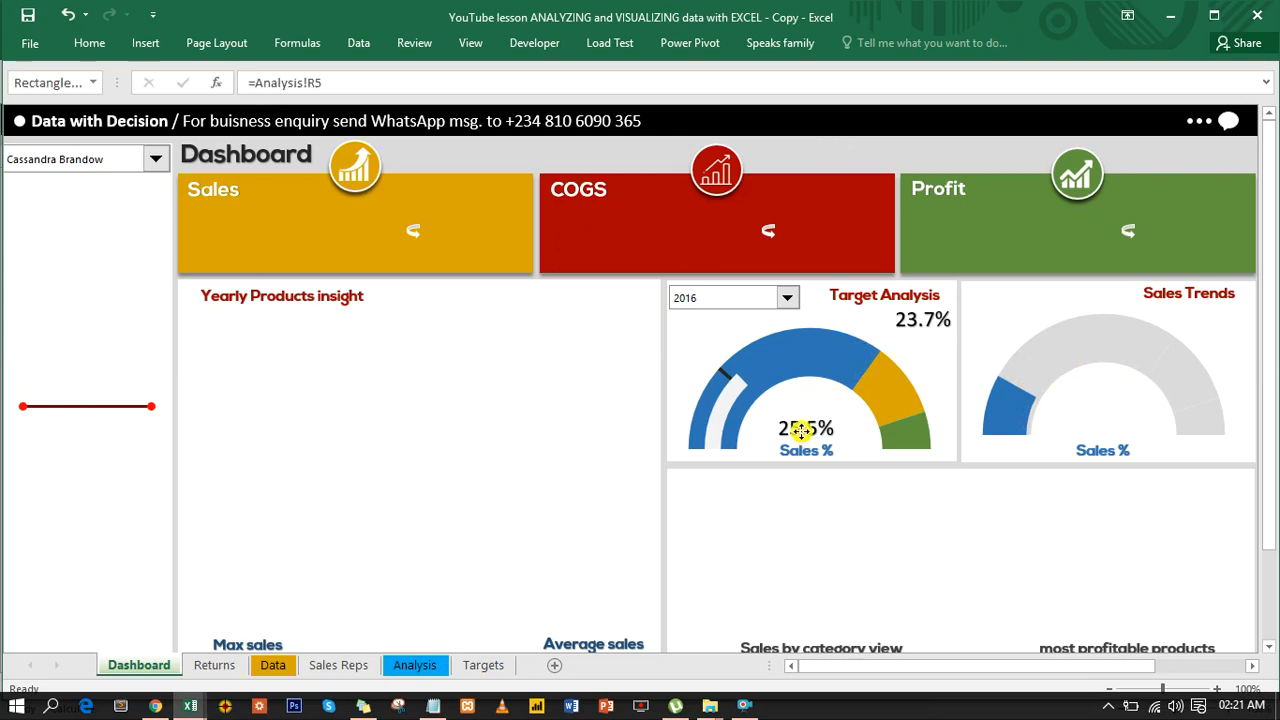
{"action": "left_click_drag", "start_coordinate": [801, 432], "coordinate": [1119, 412]}
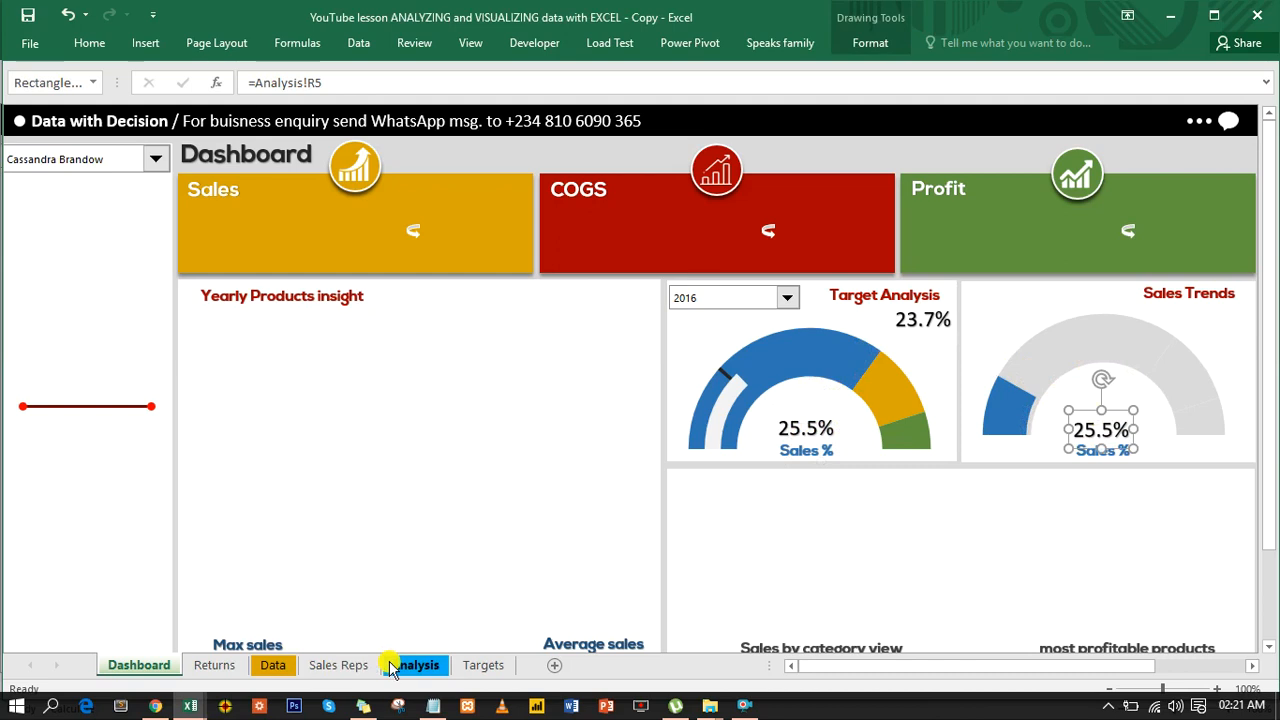
{"action": "left_click_drag", "start_coordinate": [326, 83], "coordinate": [253, 84]}
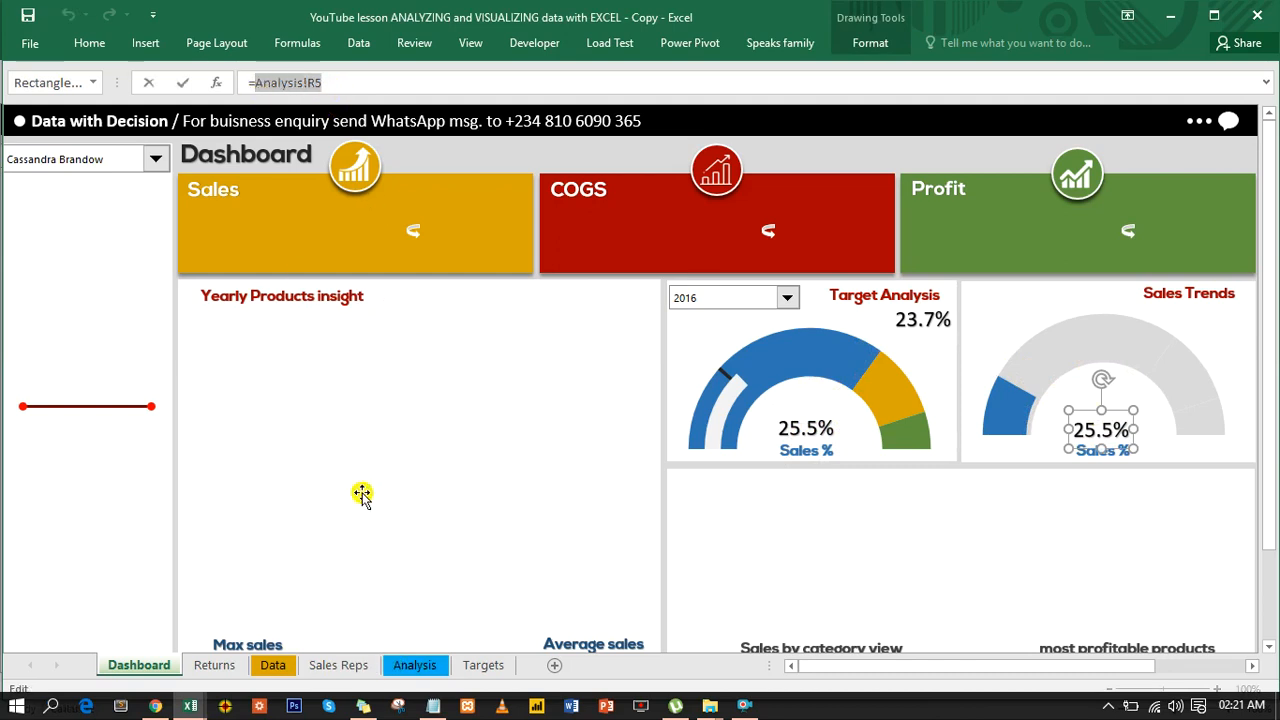
{"action": "left_click", "coordinate": [414, 667]}
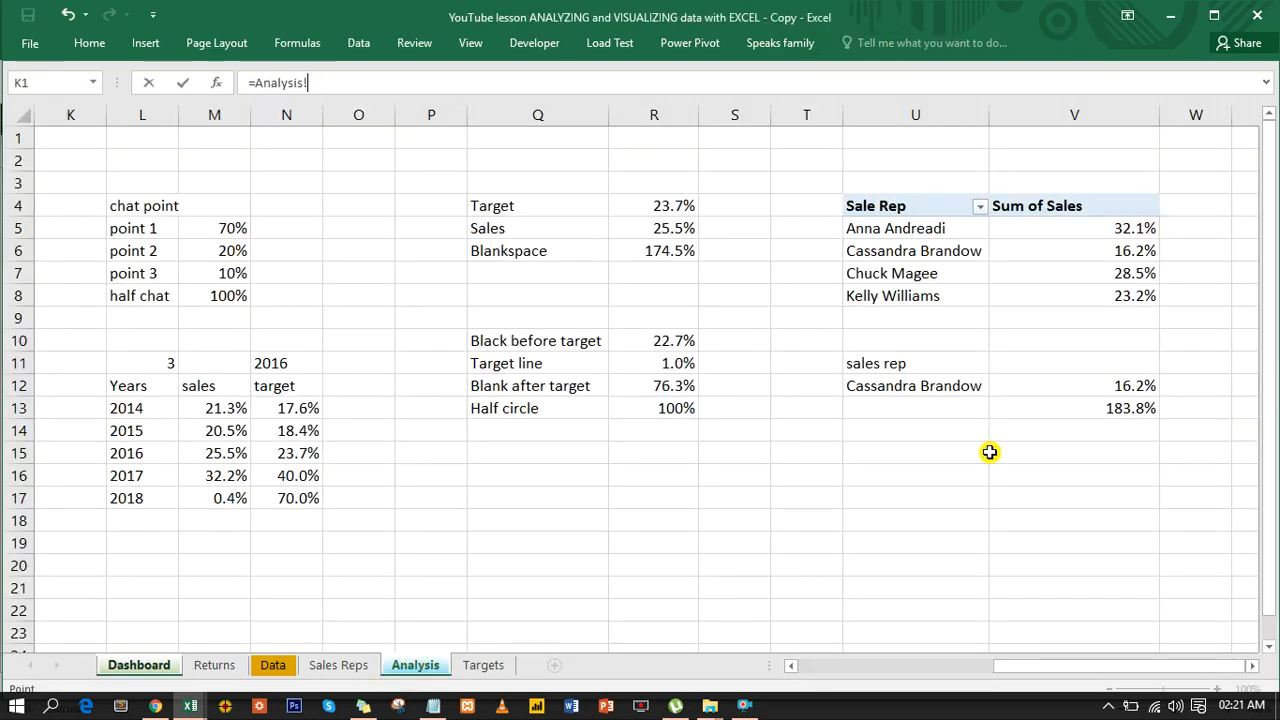
{"action": "left_click", "coordinate": [1141, 383]}
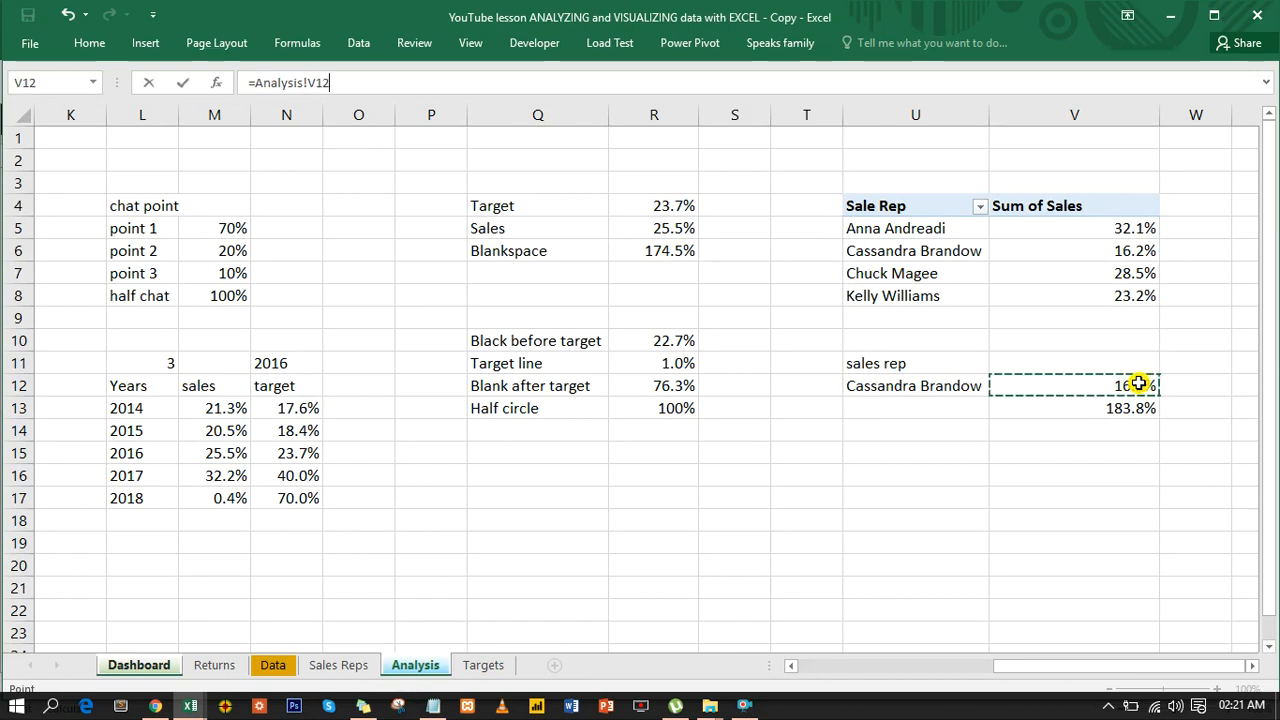
{"action": "key", "text": "Return"}
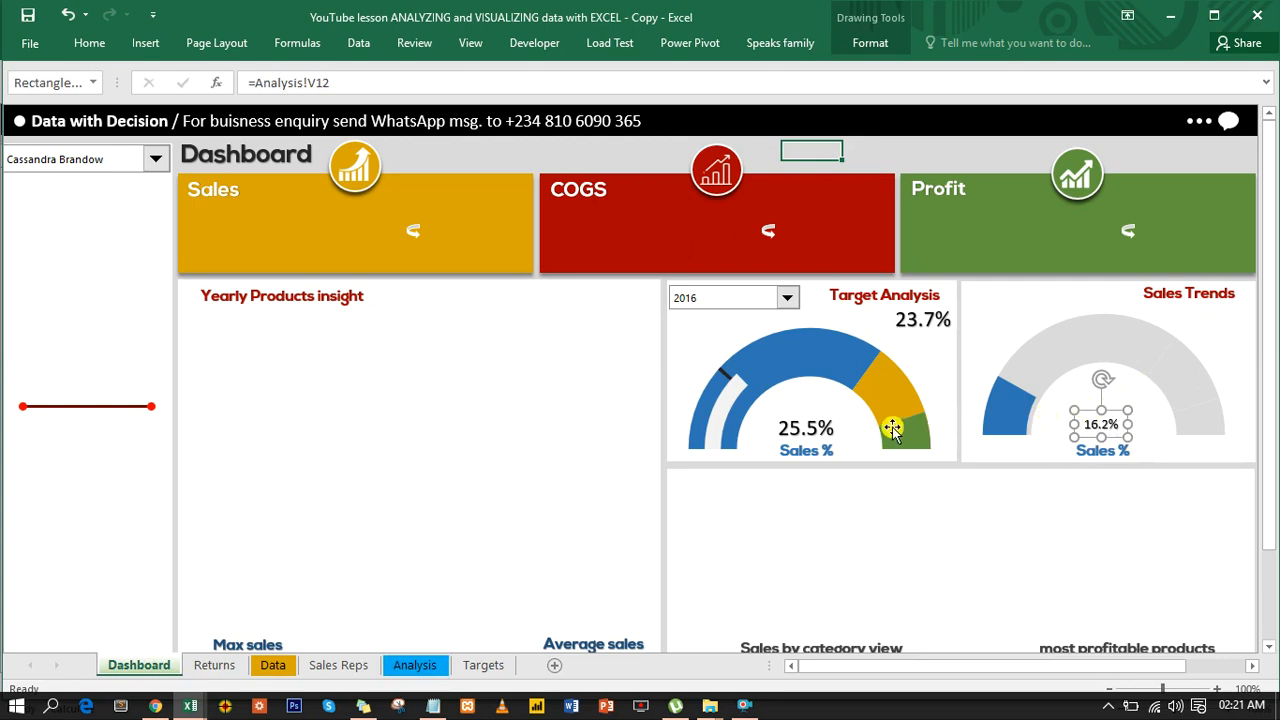
- Copy the formatting of the Target Analysis percentage label onto the Sales Trends percentage label with Format Painter
{"action": "left_click", "coordinate": [805, 425]}
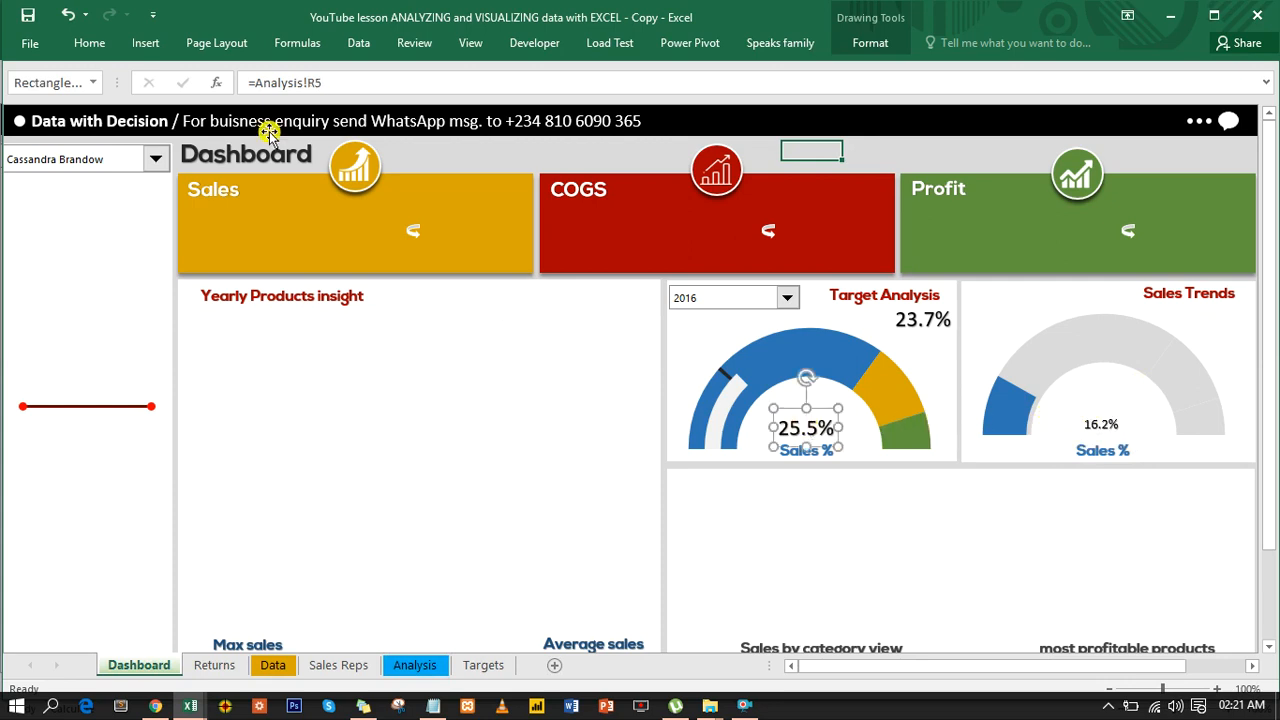
{"action": "left_click", "coordinate": [88, 45]}
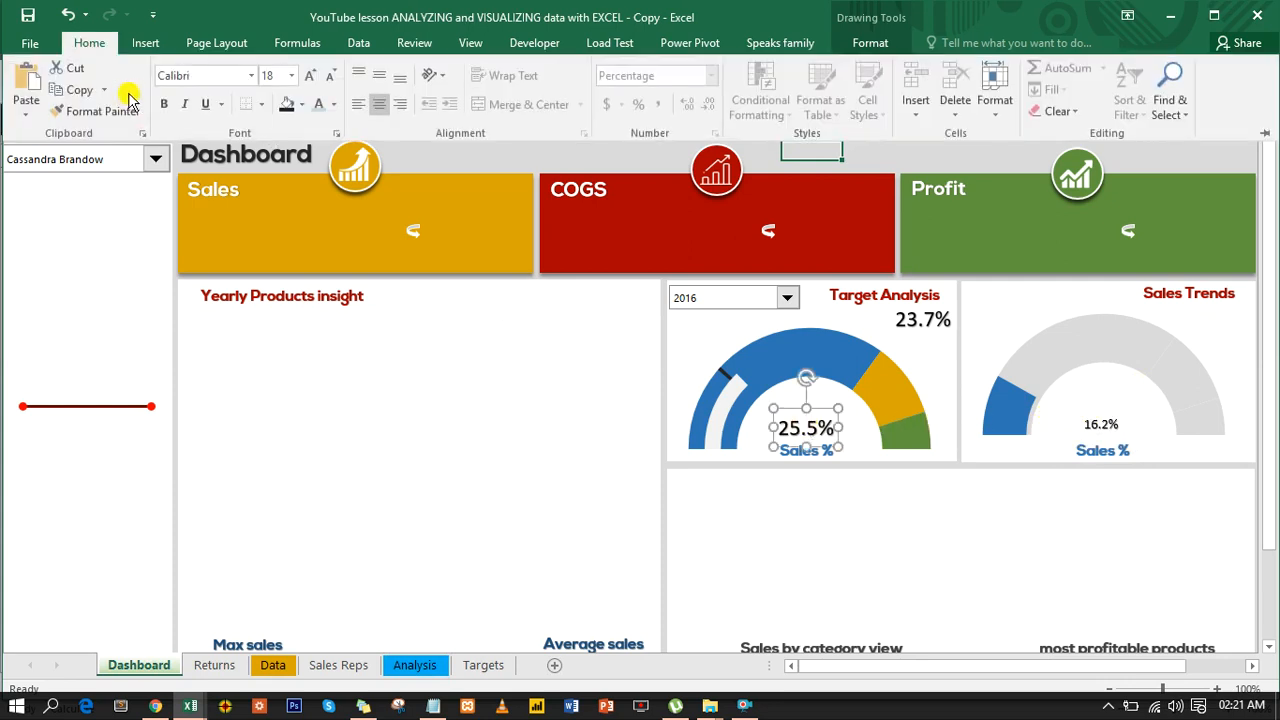
{"action": "left_click", "coordinate": [115, 111]}
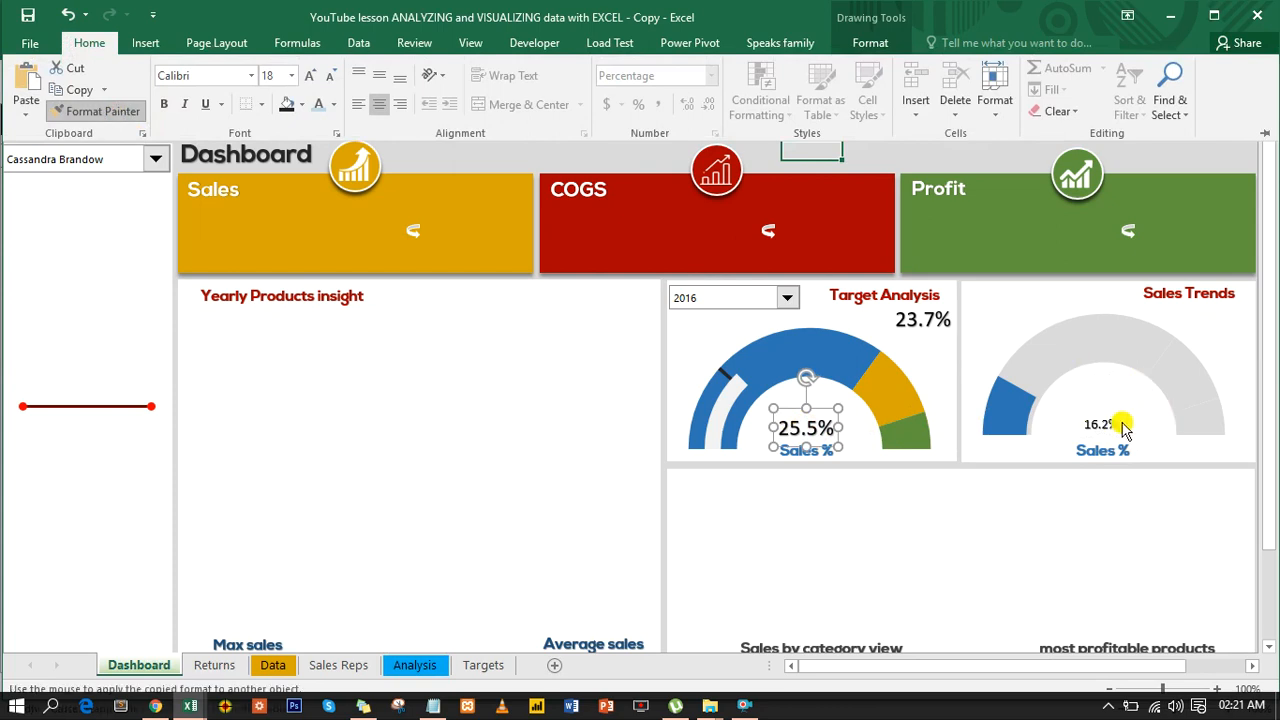
{"action": "left_click", "coordinate": [1116, 427]}
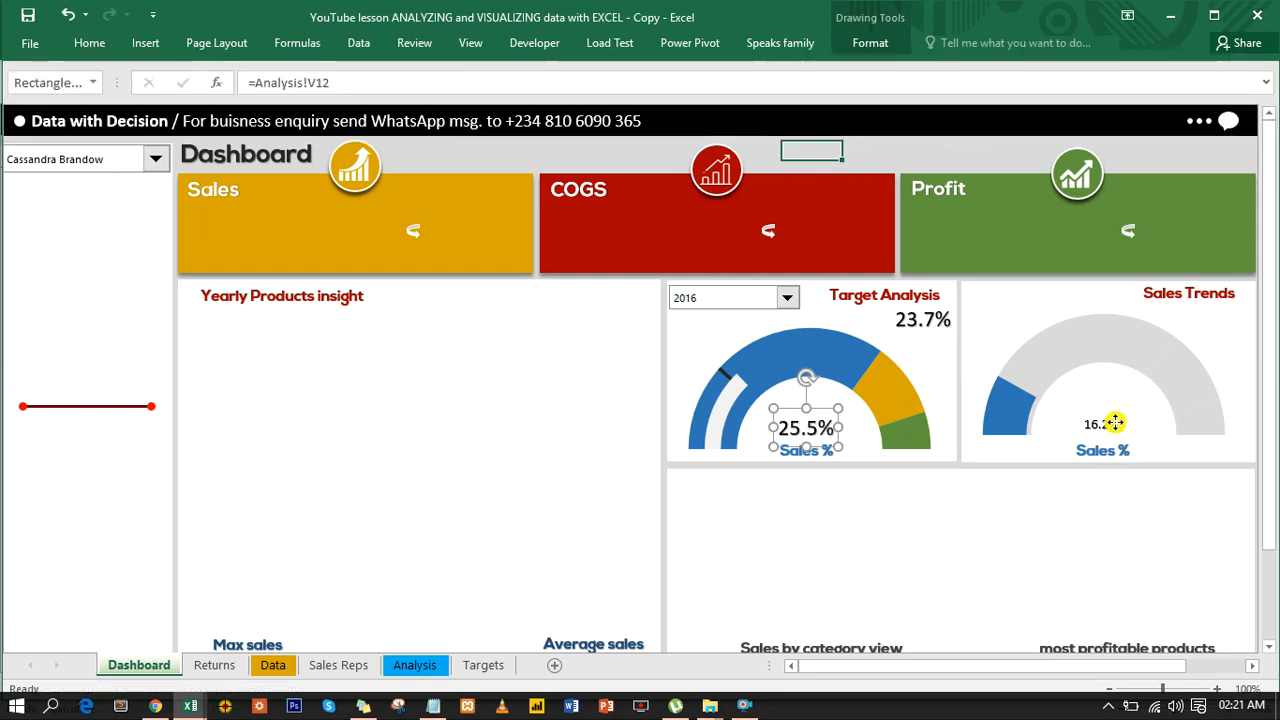